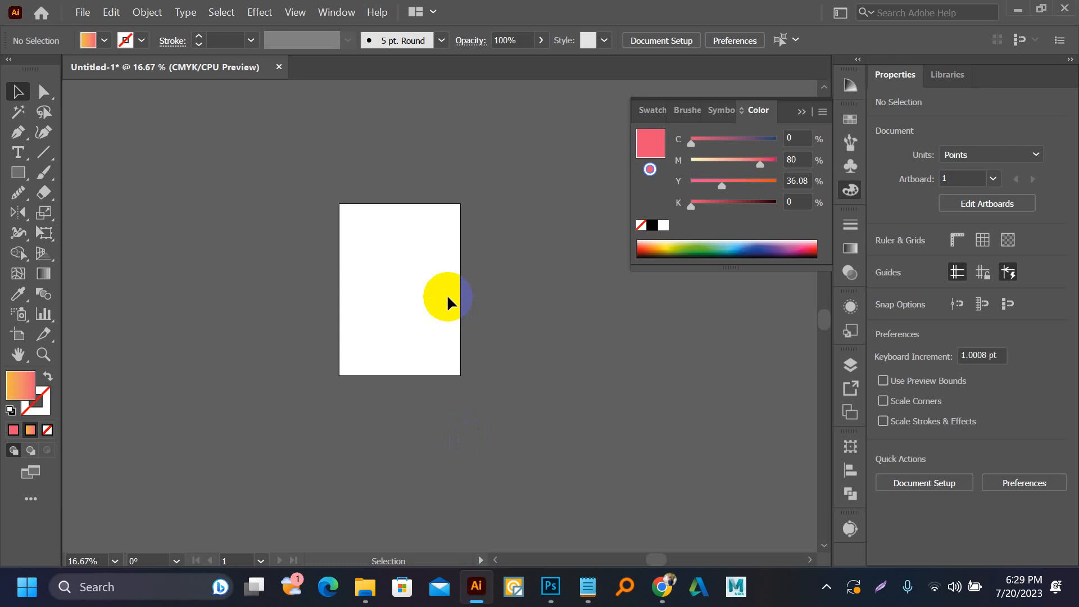
- Switch to Chrome and search Google for "lama" in a new tab
left_click(653, 601)
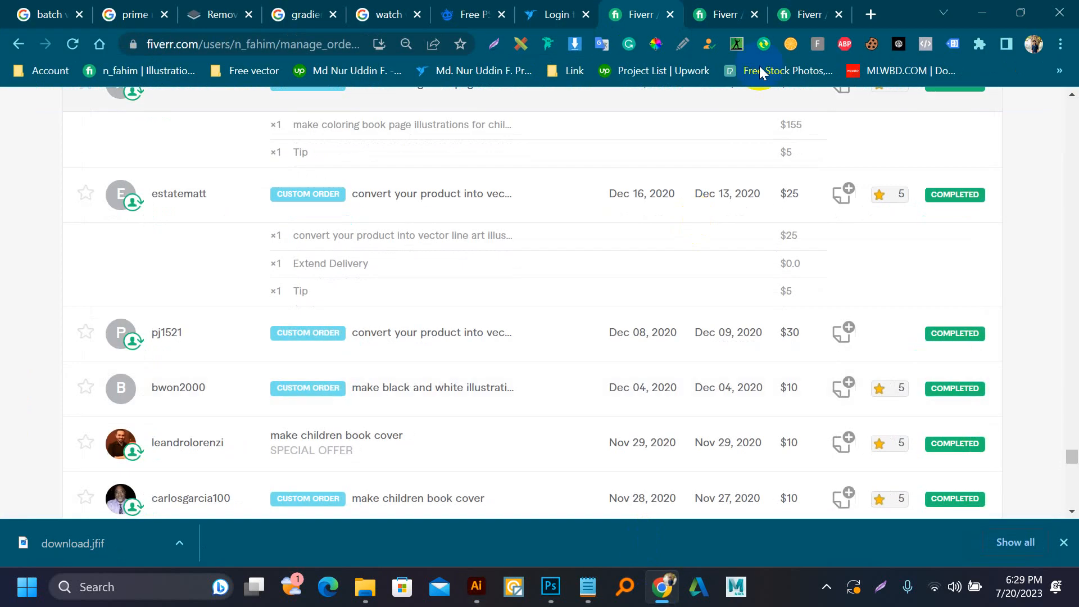
left_click(872, 14)
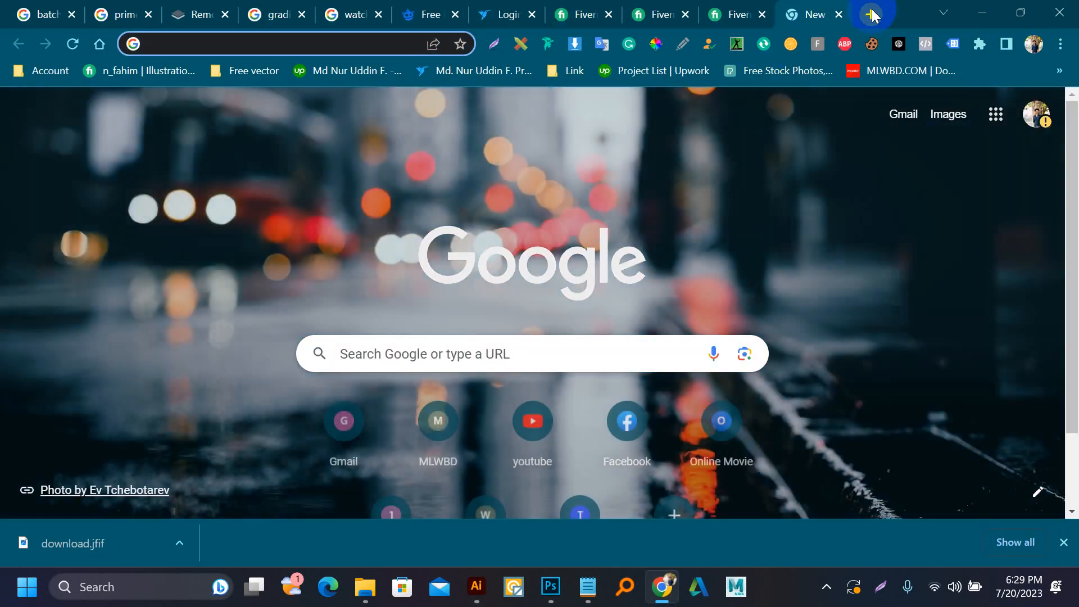
type("la,a")
key("BackSpace")
key("BackSpace")
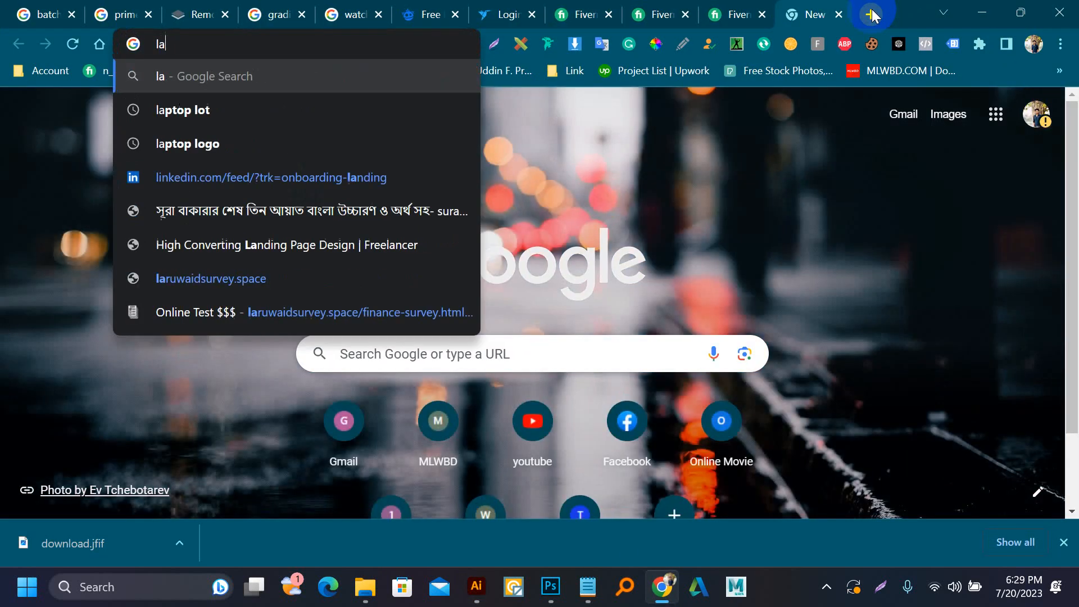
type("ma")
key("Return")
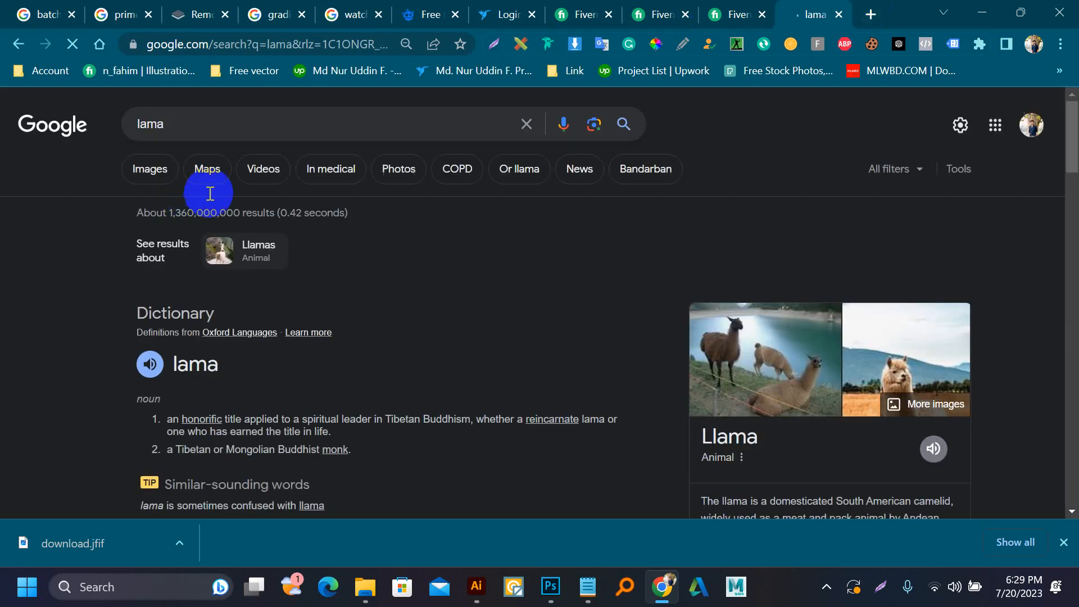
- Refine the Google search to "lama cartoon" and browse the image results for llama illustrations
left_click(202, 116)
type("c")
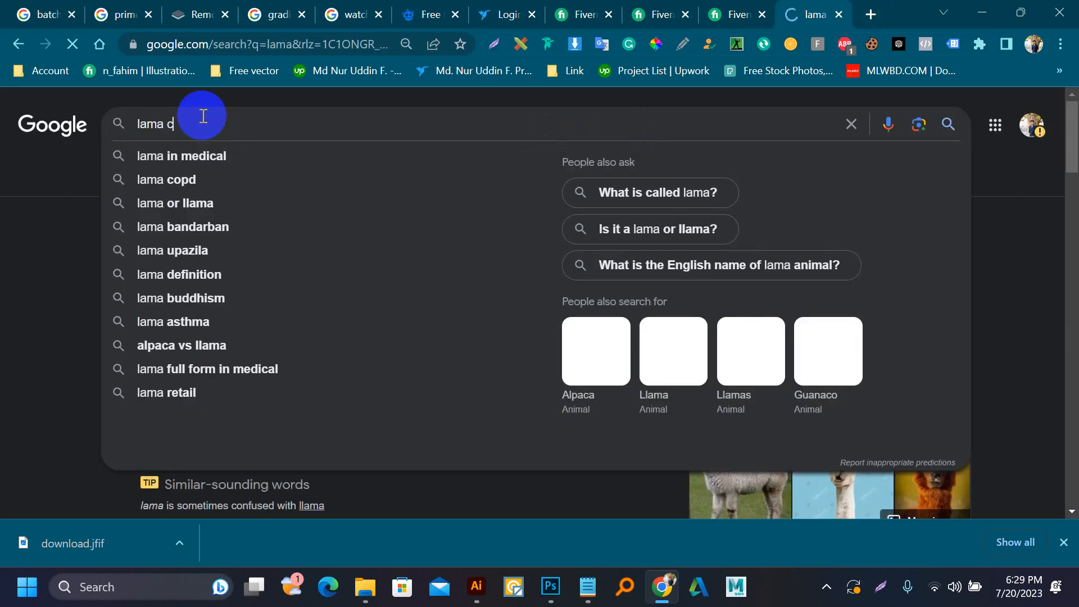
type("a")
left_click(197, 150)
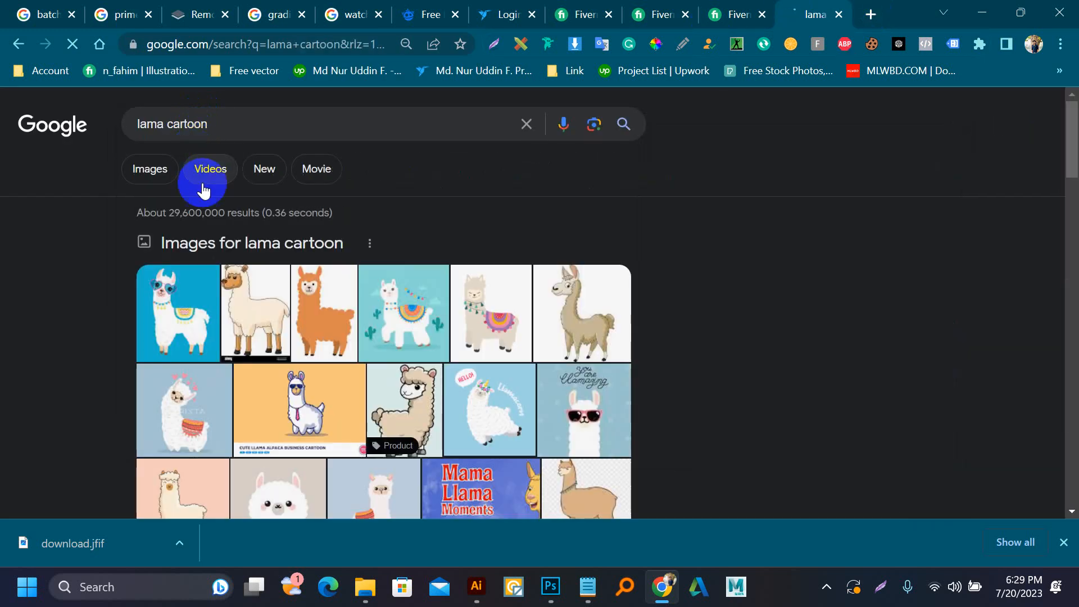
left_click(150, 170)
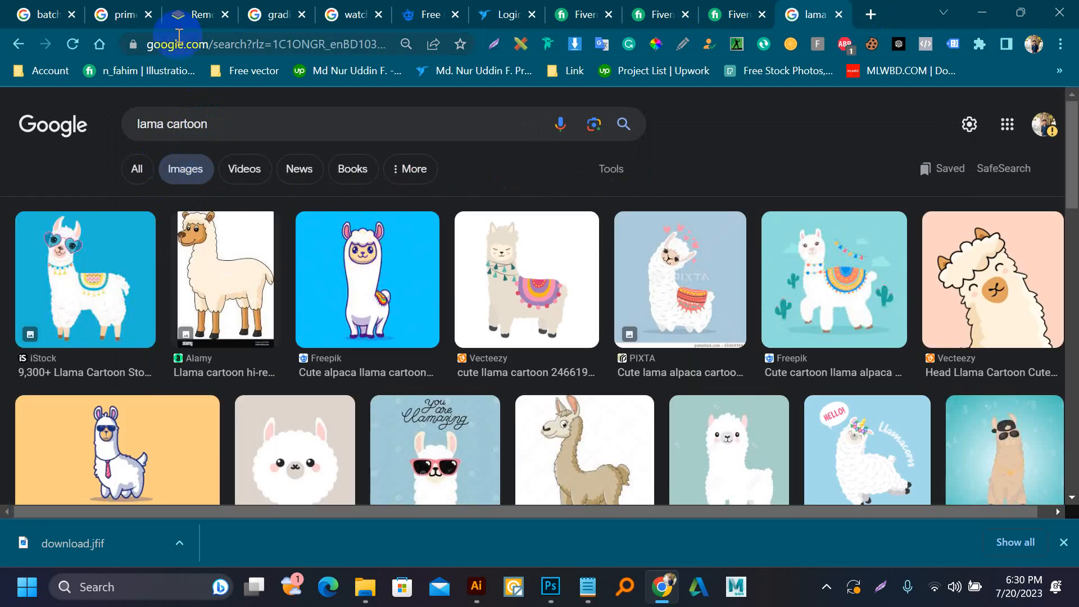
scroll(566, 410, "down", 10)
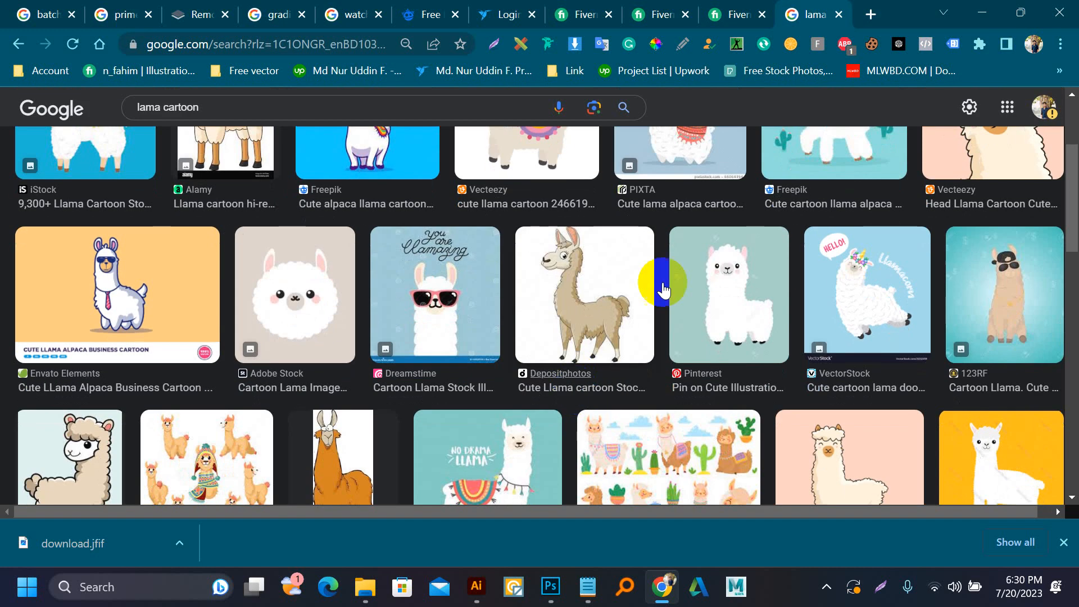
scroll(325, 308, "down", 15)
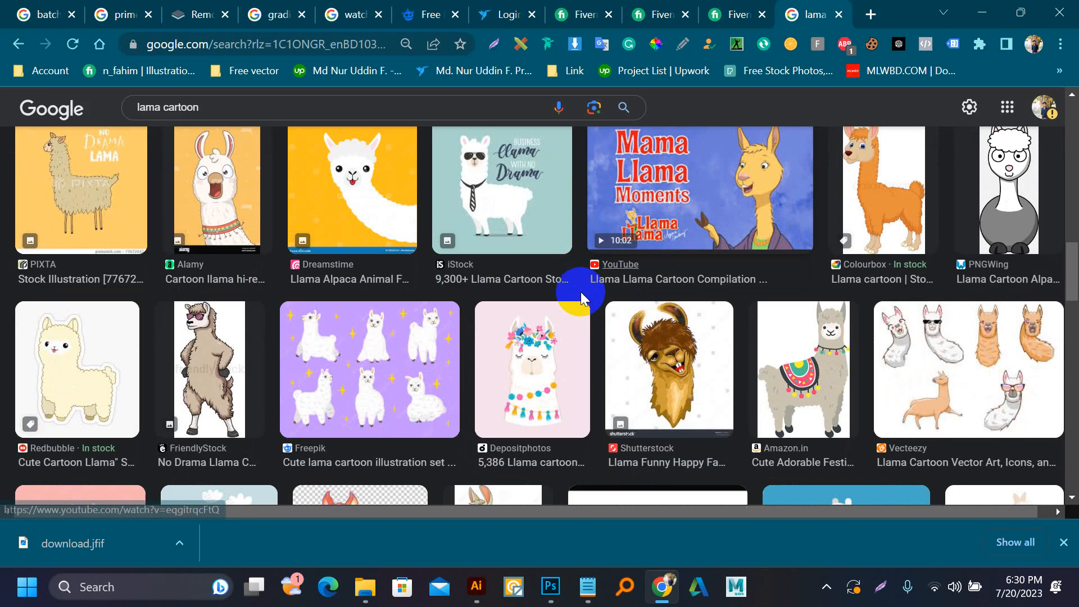
scroll(377, 365, "up", 10)
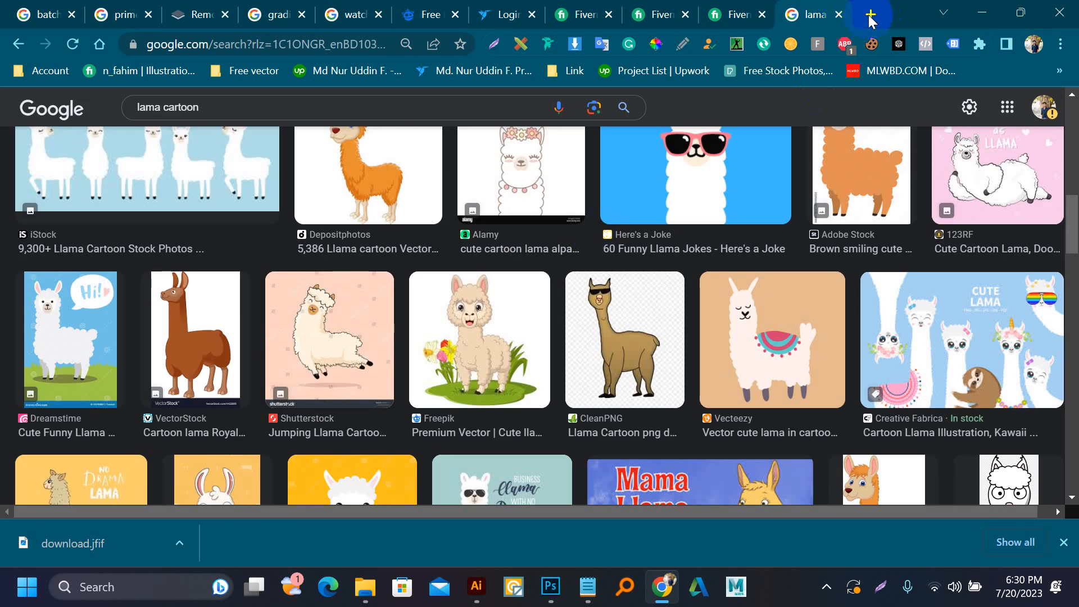
- Open freepik.com in a new tab and search its assets for "lama doodles"
left_click(870, 21)
type("free")
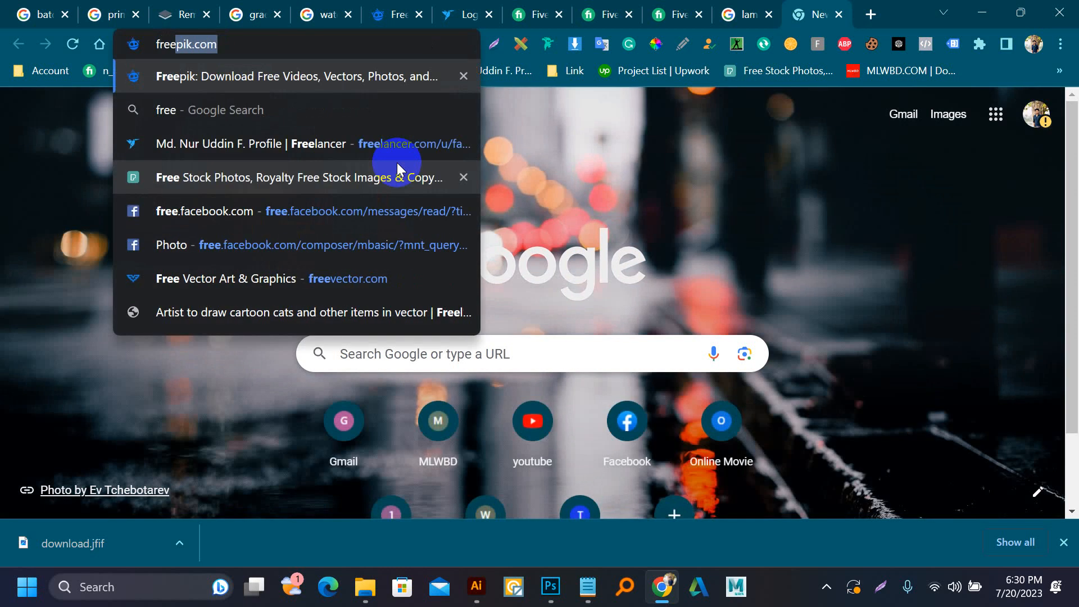
key("Return")
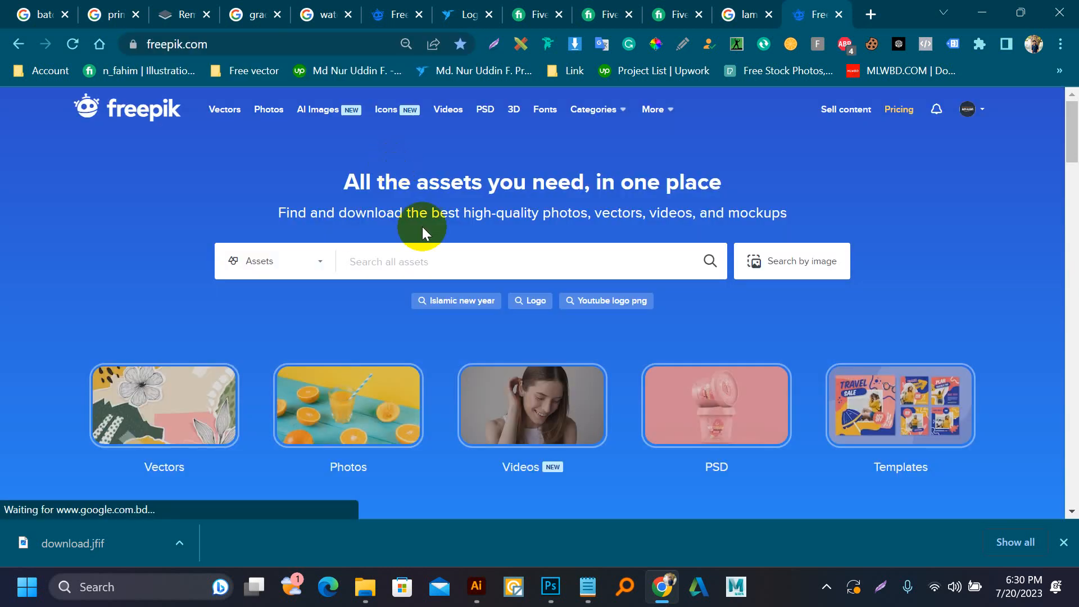
left_click(424, 273)
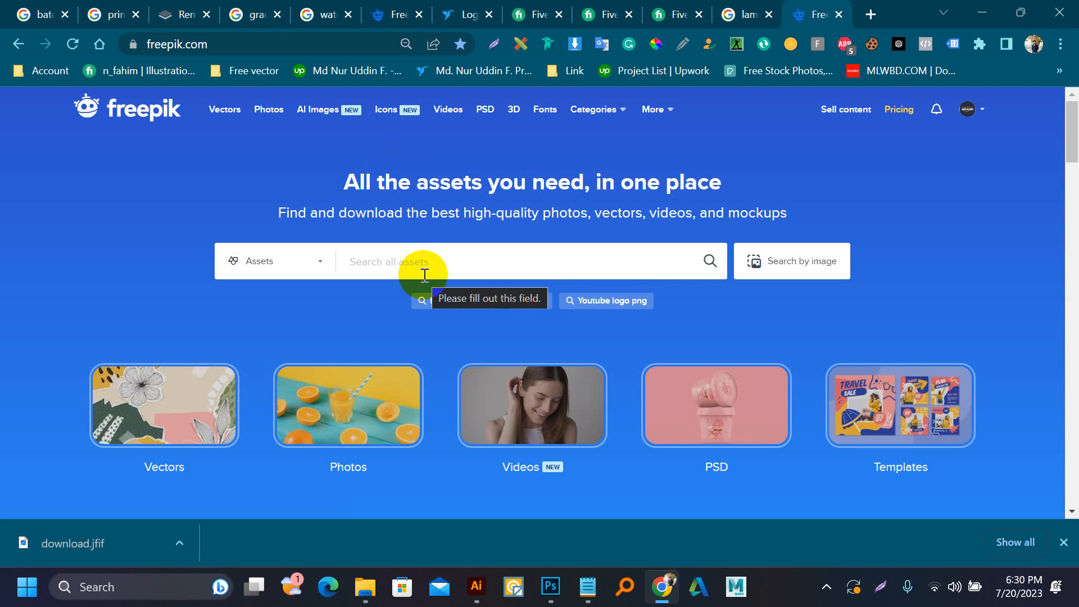
type("l")
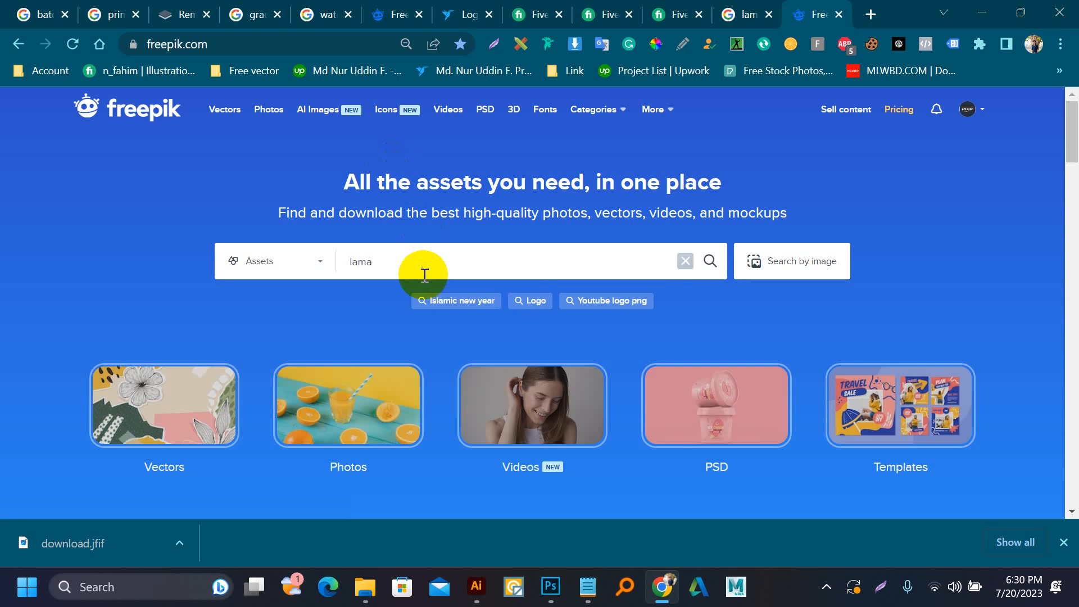
type("ama ")
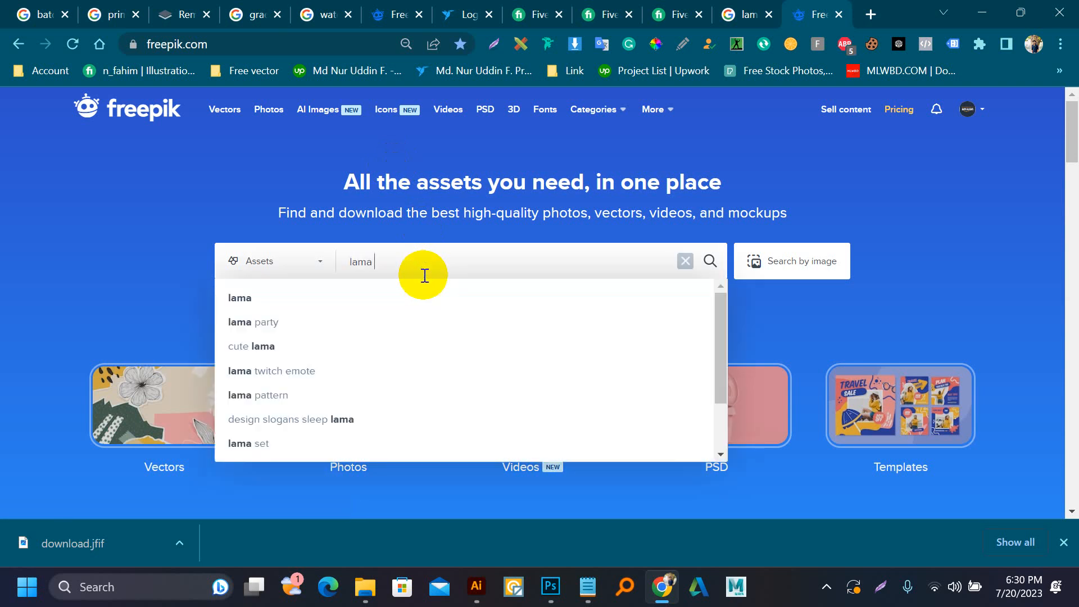
type("doodles")
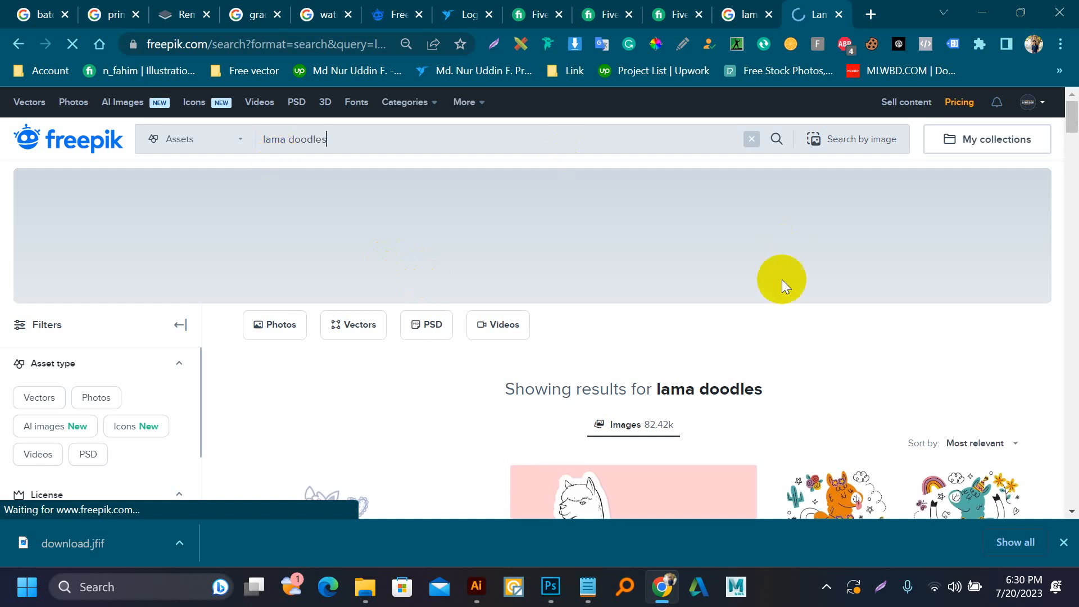
- Filter the Freepik results to vectors with a free license
scroll(674, 381, "down", 1)
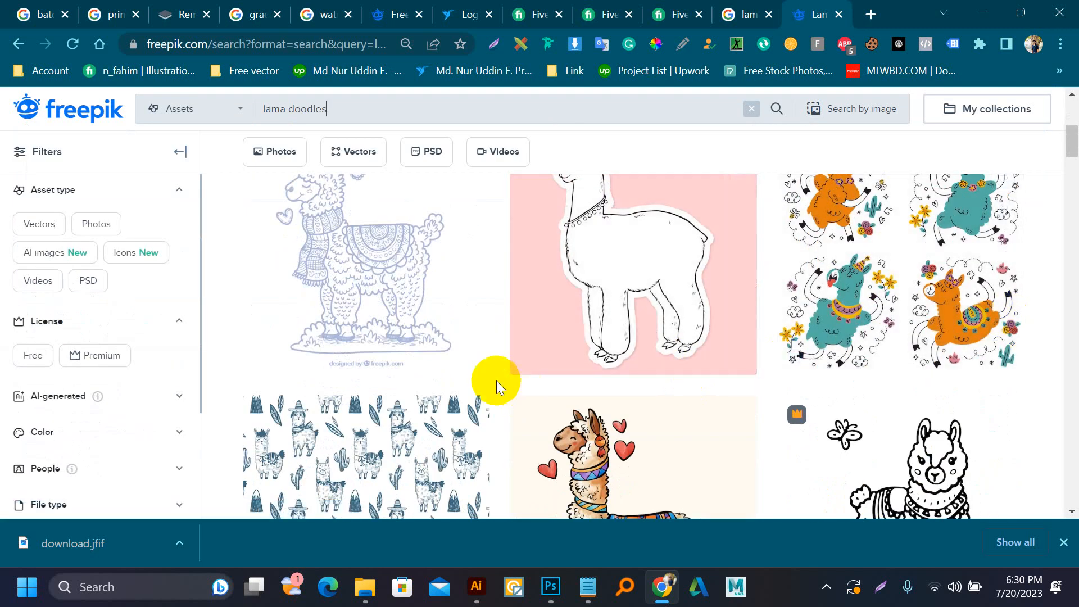
scroll(494, 378, "down", 3)
scroll(628, 309, "down", 10)
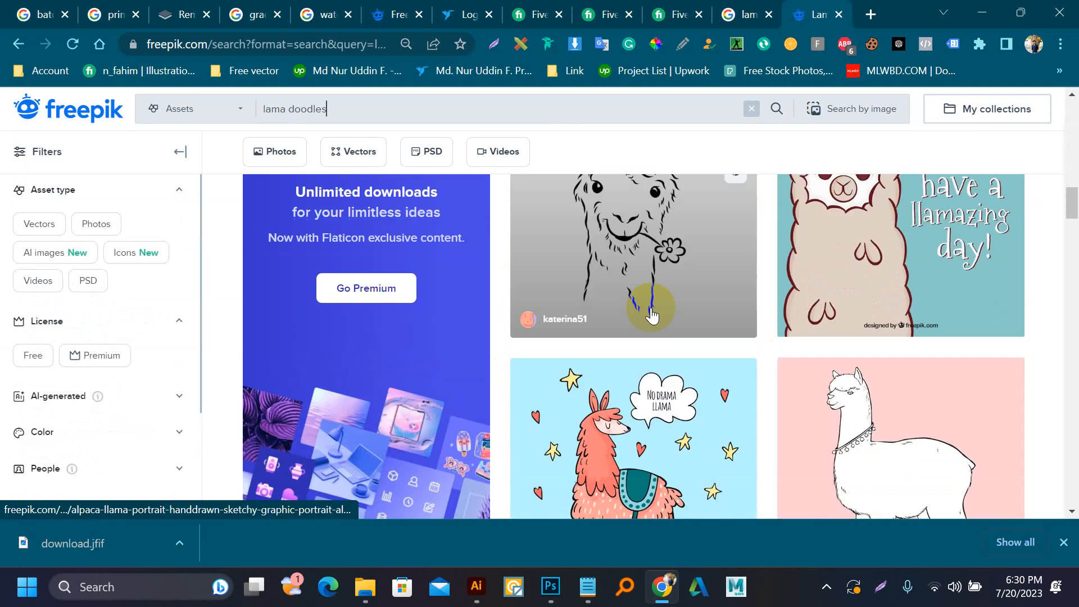
left_click(36, 223)
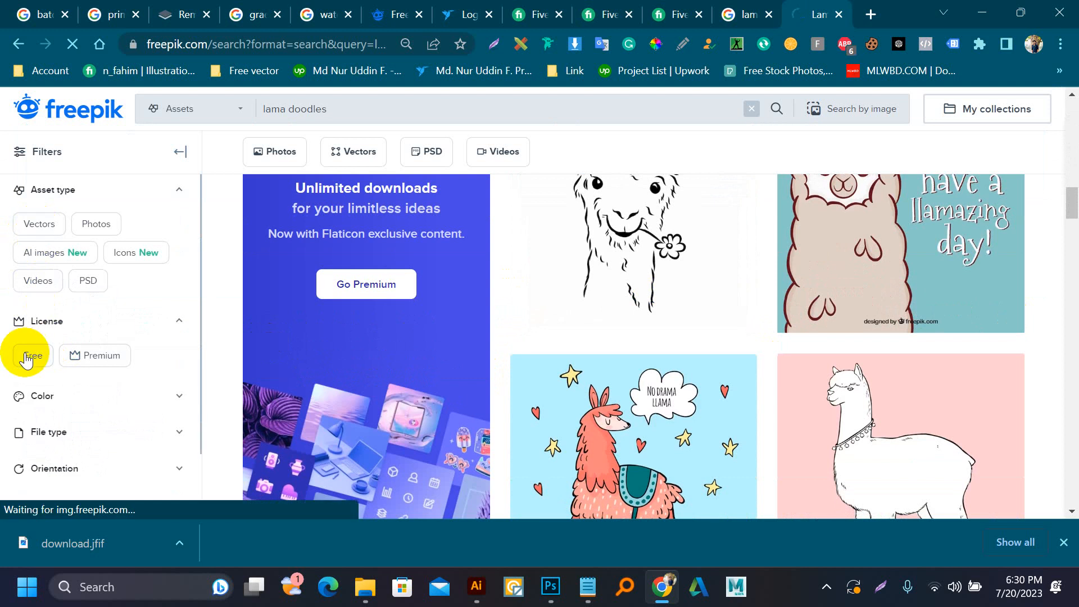
scroll(96, 394, "down", 3)
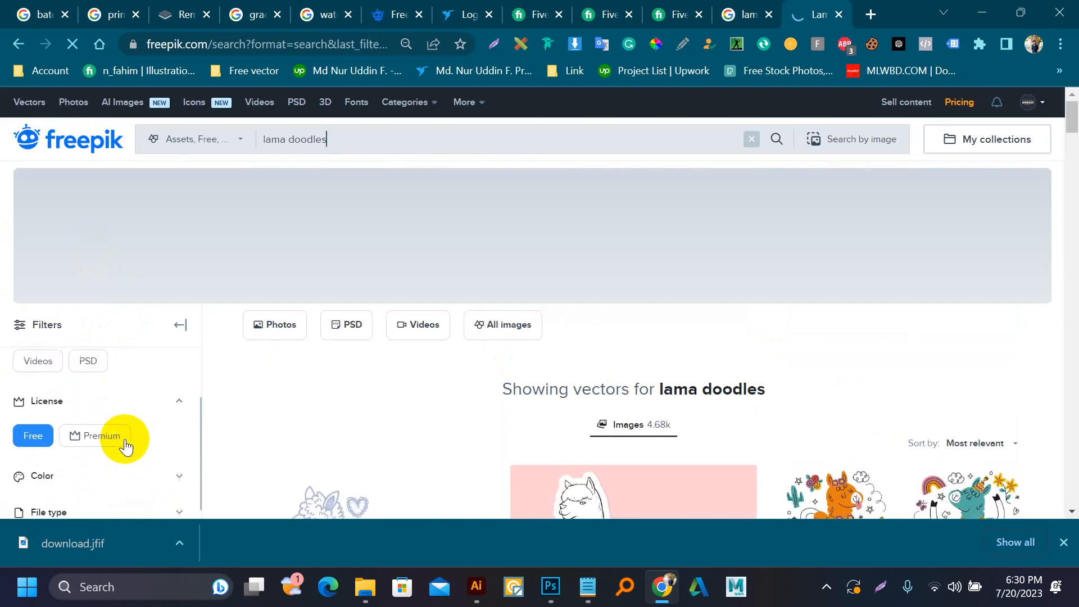
- Look through the free vector results for a suitable llama illustration set
scroll(815, 231, "down", 5)
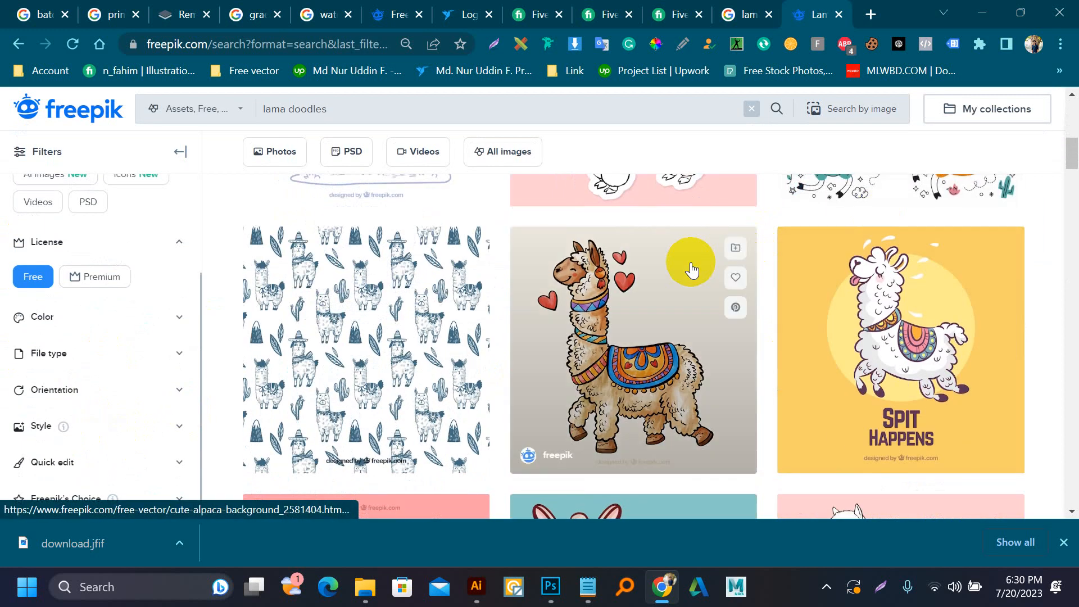
scroll(641, 284, "down", 5)
scroll(589, 309, "down", 3)
scroll(590, 309, "down", 3)
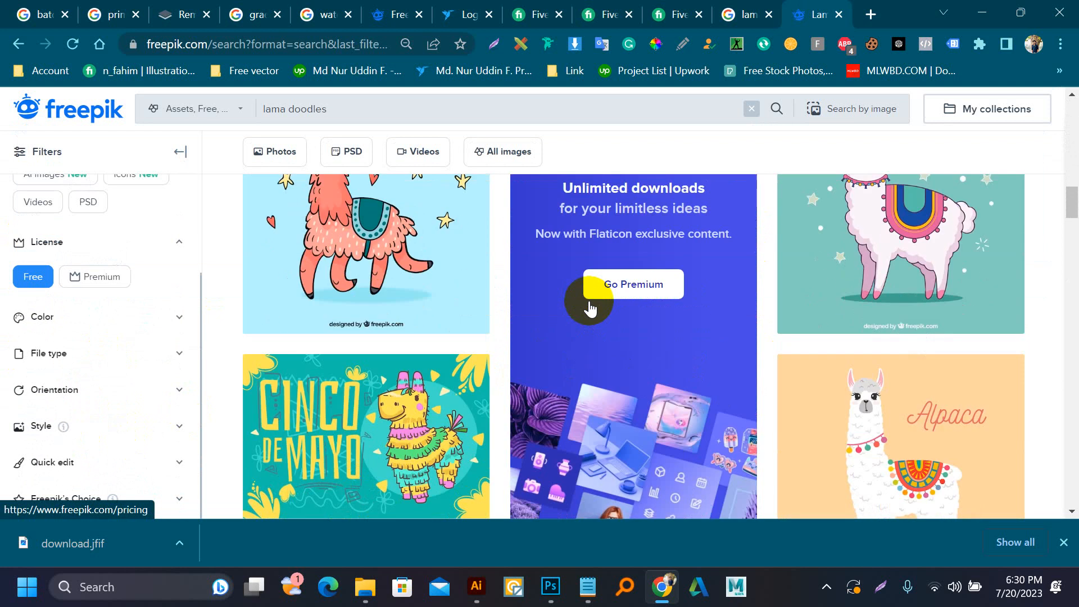
scroll(589, 308, "down", 7)
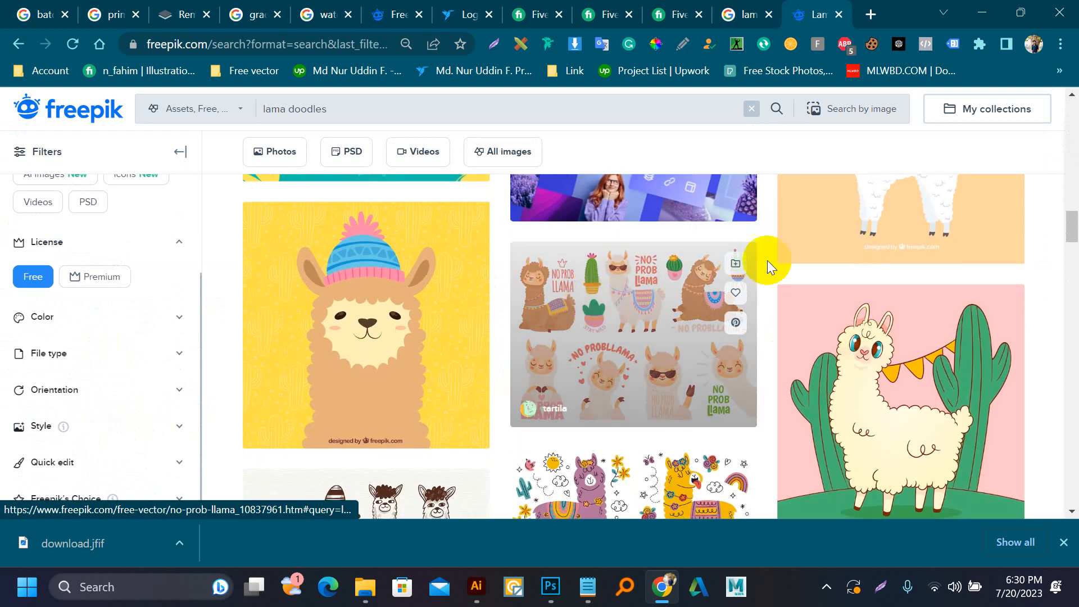
scroll(831, 246, "down", 3)
scroll(831, 245, "down", 4)
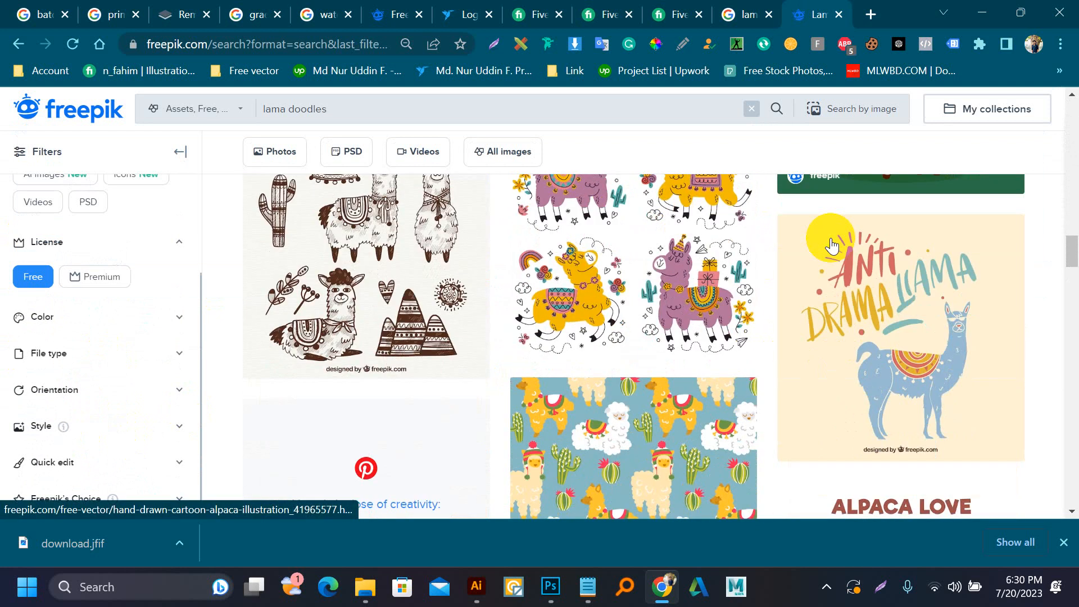
scroll(825, 352, "up", 4)
scroll(824, 351, "down", 8)
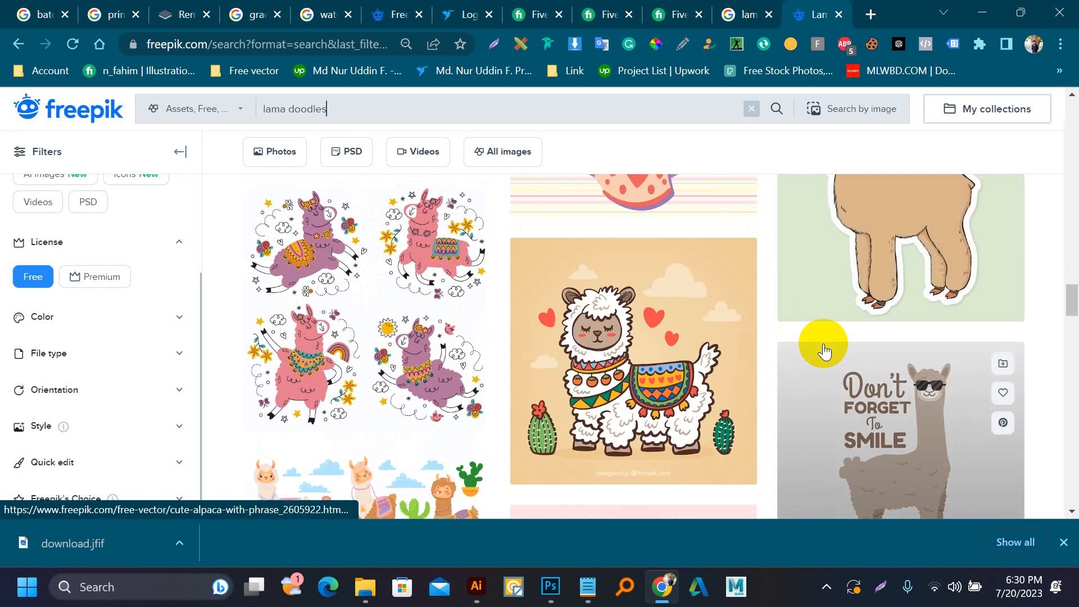
scroll(820, 350, "down", 6)
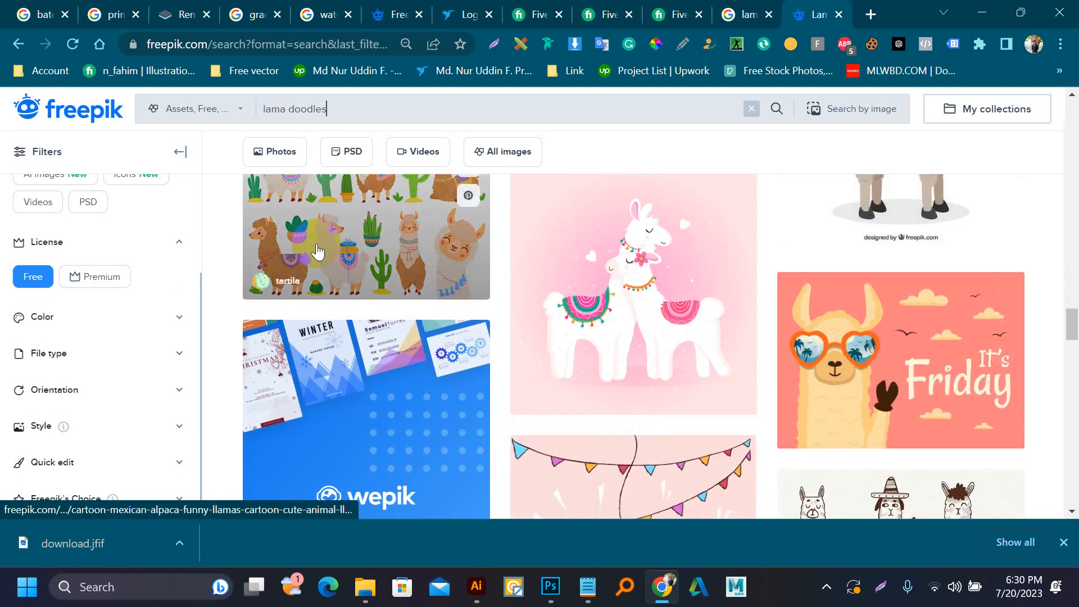
- Open the cartoon Mexican alpaca set with desert cactus in its own tab and download it with the free license
middle_click(318, 252)
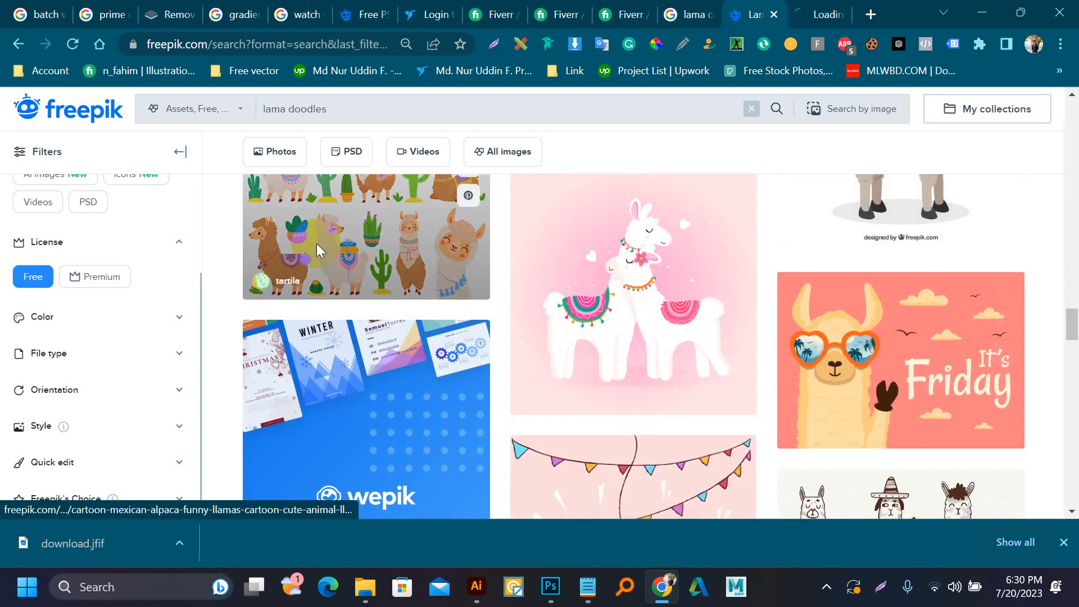
left_click(817, 12)
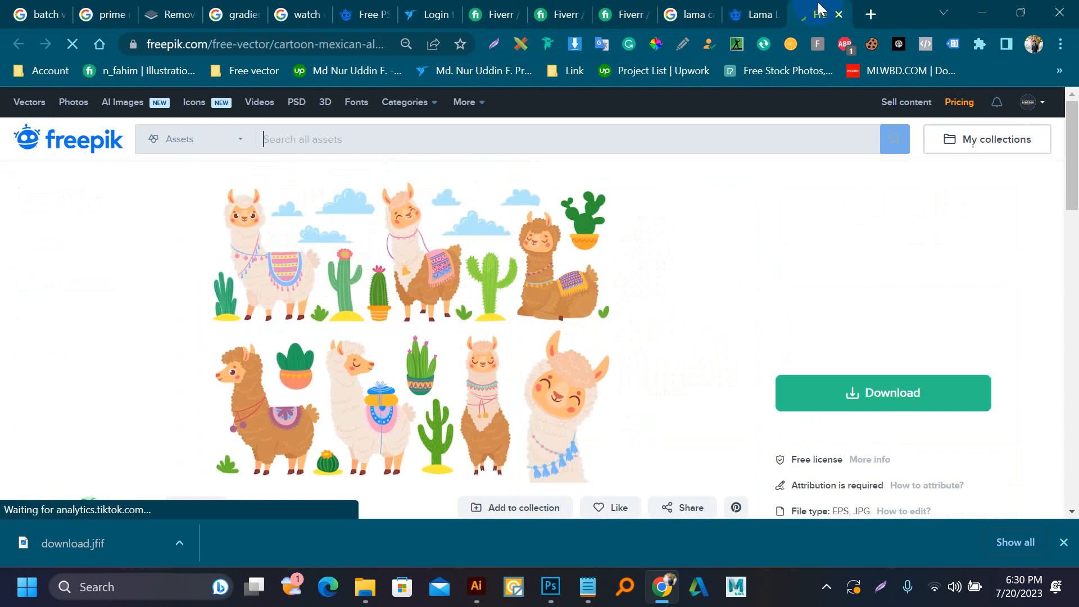
left_click(867, 388)
scroll(854, 405, "down", 5)
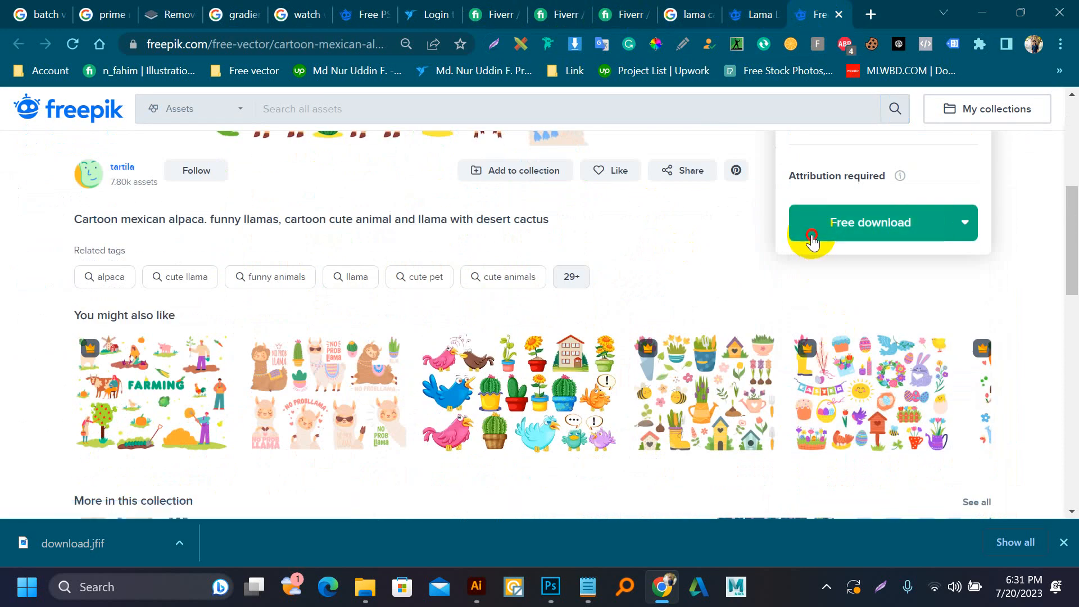
left_click(811, 234)
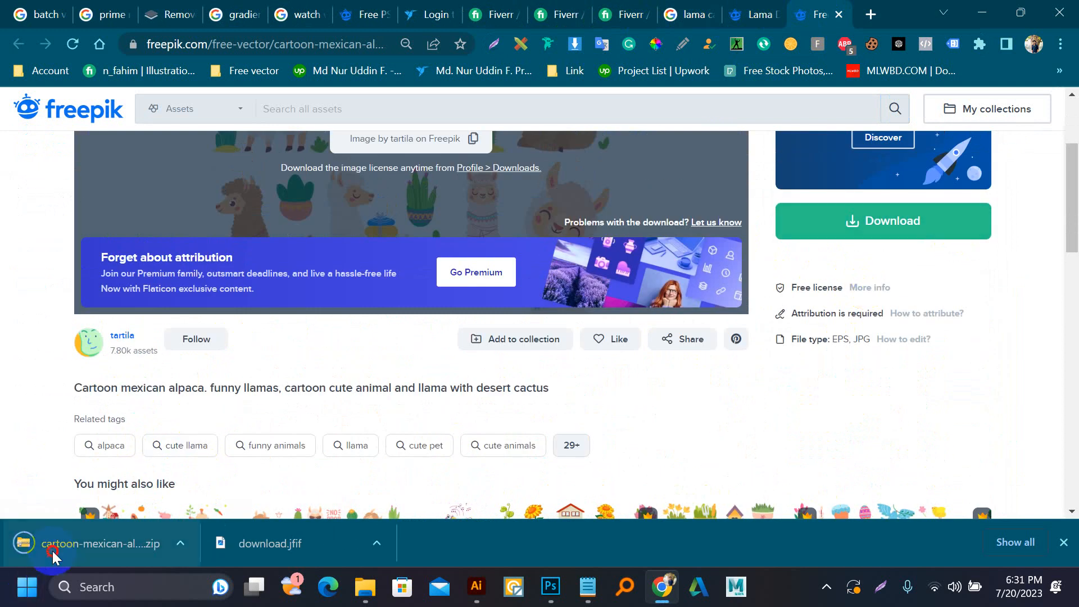
- Open the 2277 Encapsulated PostScript file from the downloaded zip archive in Illustrator
left_click(52, 551)
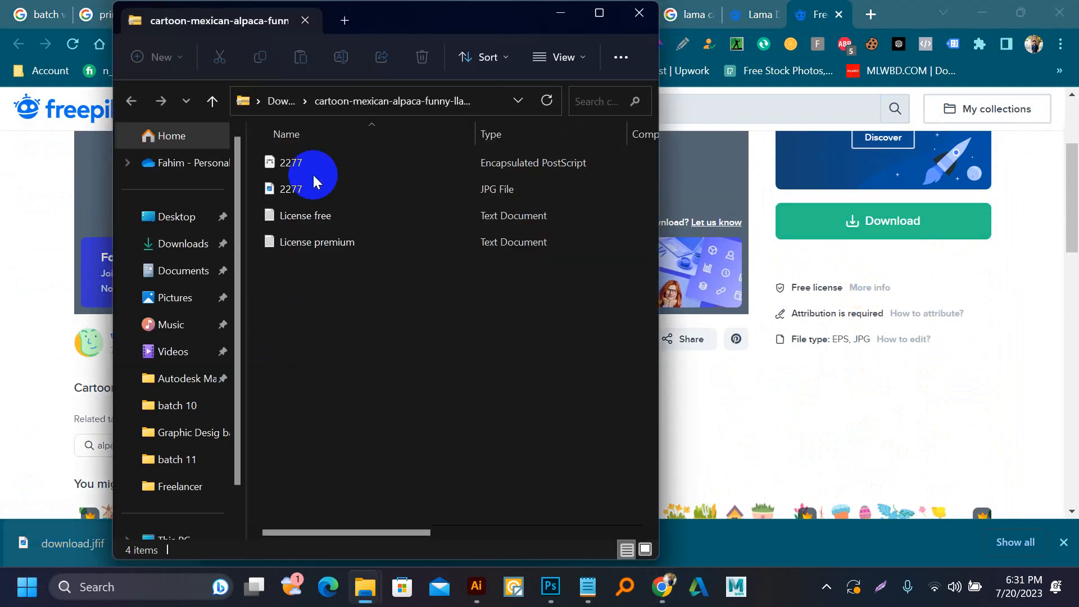
left_click(312, 164)
double_click(312, 164)
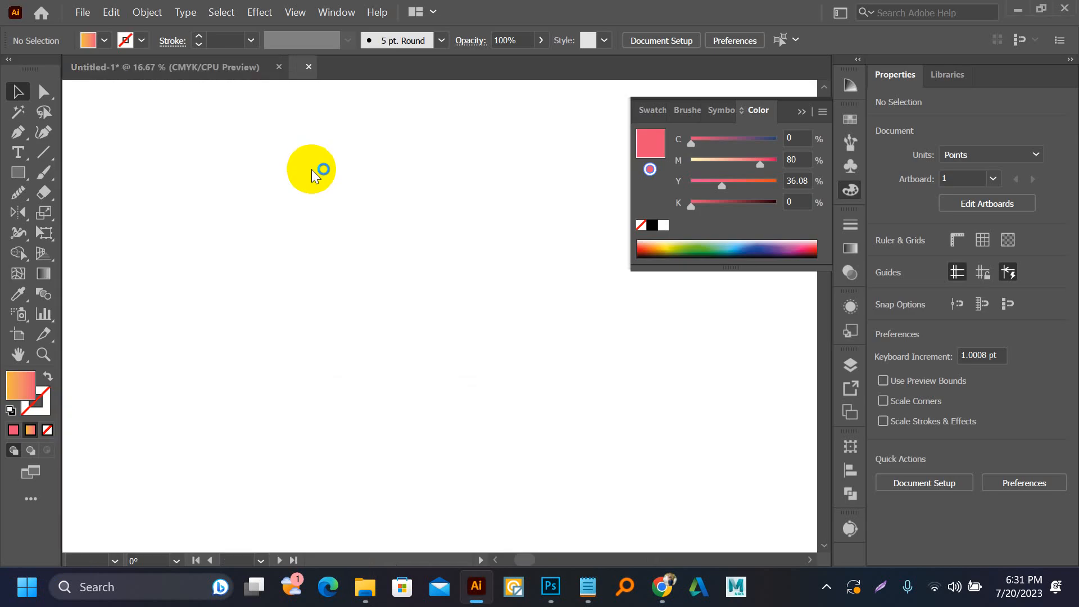
- Copy all the llama artwork from the EPS file and paste it beside the artboard of the Untitled-1 document
scroll(361, 193, "down", 3)
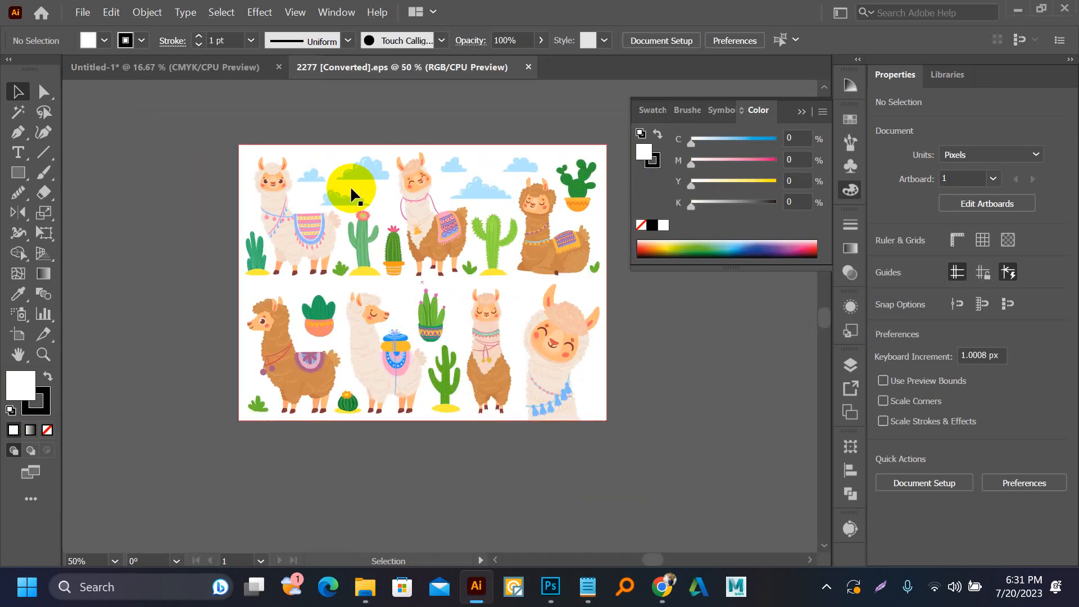
left_click_drag(245, 147, 626, 477)
left_click_drag(546, 316, 239, 63)
left_click_drag(263, 226, 362, 267)
- Group the pasted llama artwork in the Untitled-1 document
right_click(313, 255)
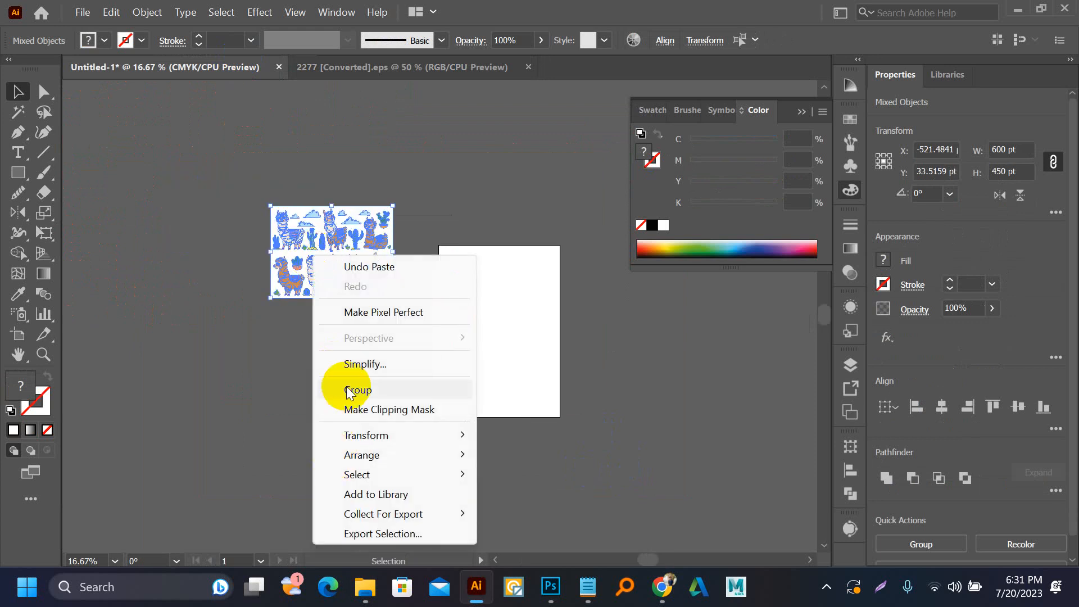
left_click(281, 354)
left_click(386, 263)
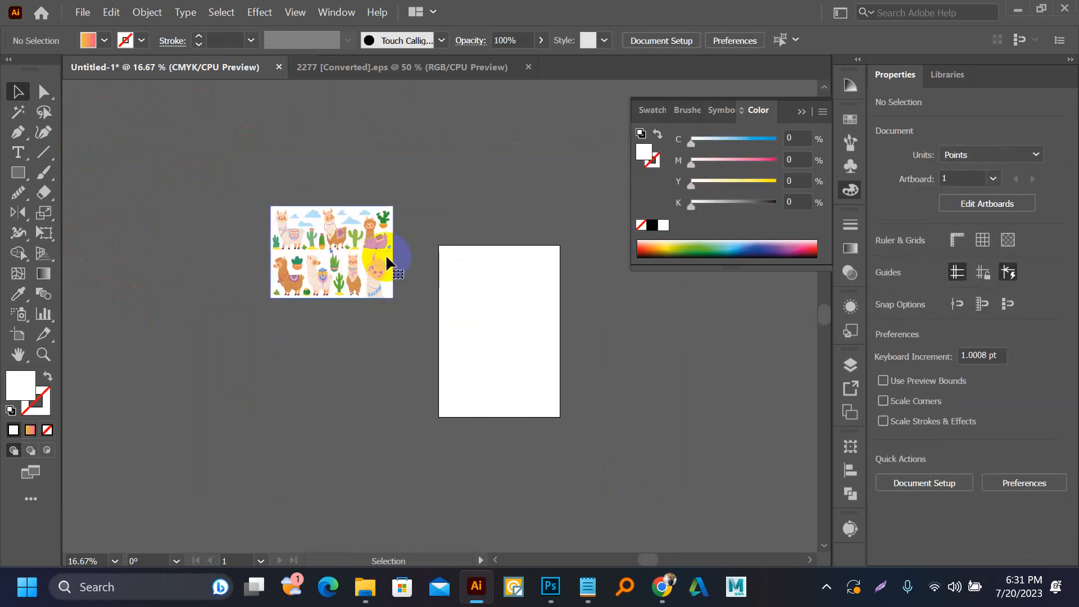
- Delete the white background rectangle behind the pasted llama artwork
left_click(395, 99)
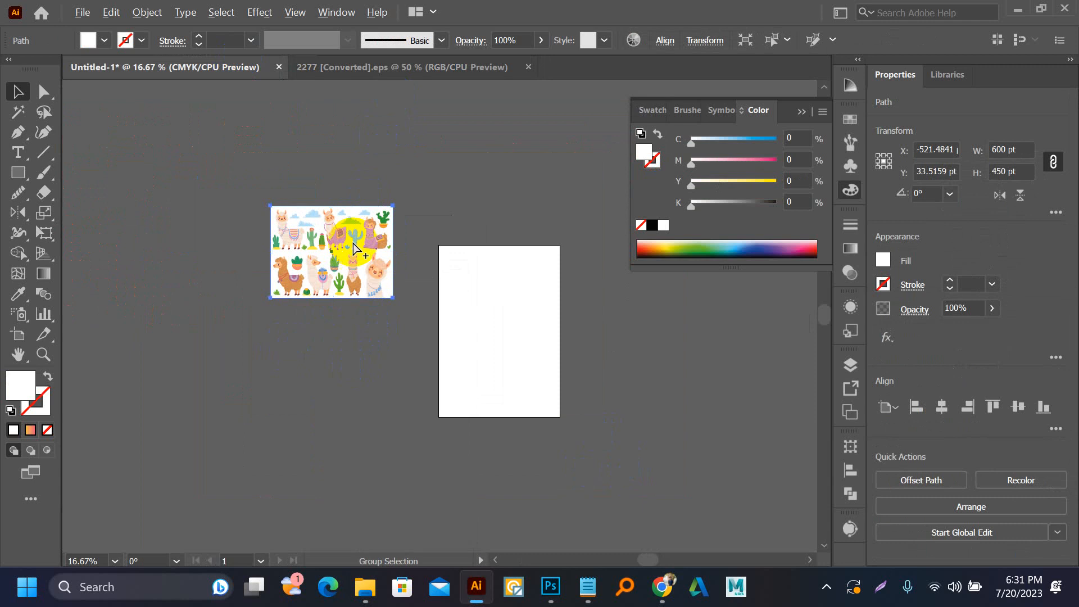
scroll(354, 243, "up", 3)
left_click(484, 218)
left_click(469, 206)
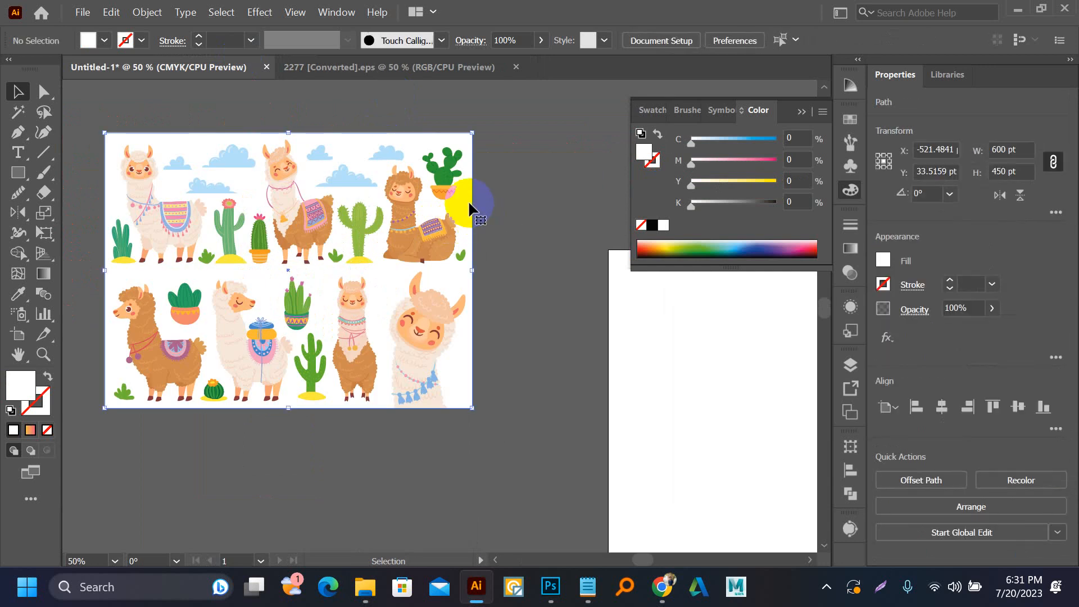
key("Delete")
scroll(311, 402, "down", 2)
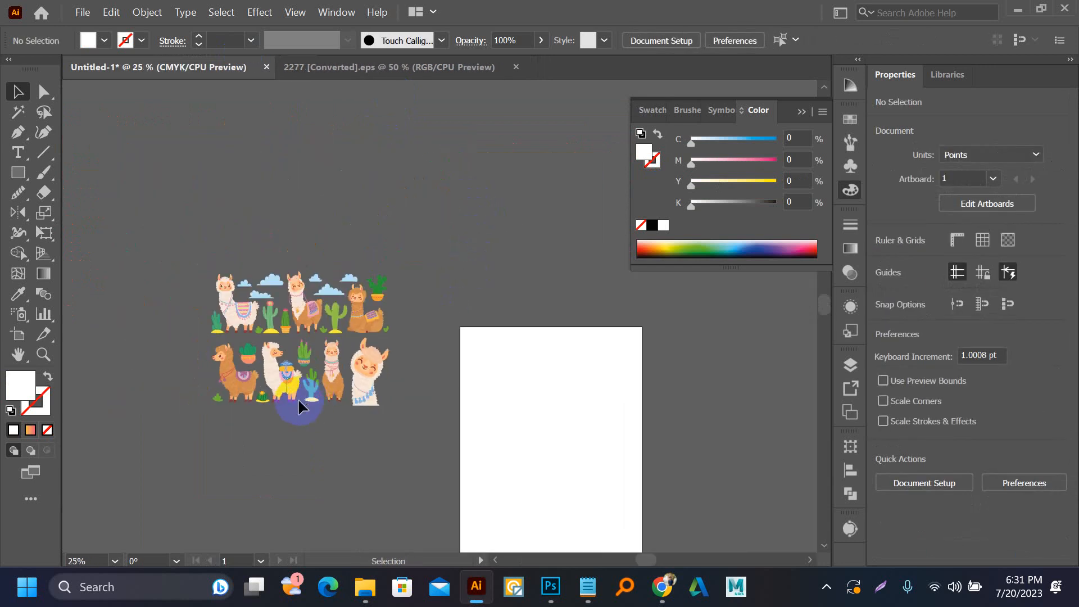
- Move the white llama with the striped blanket to the empty area above the rest of the artwork
scroll(199, 336, "up", 2)
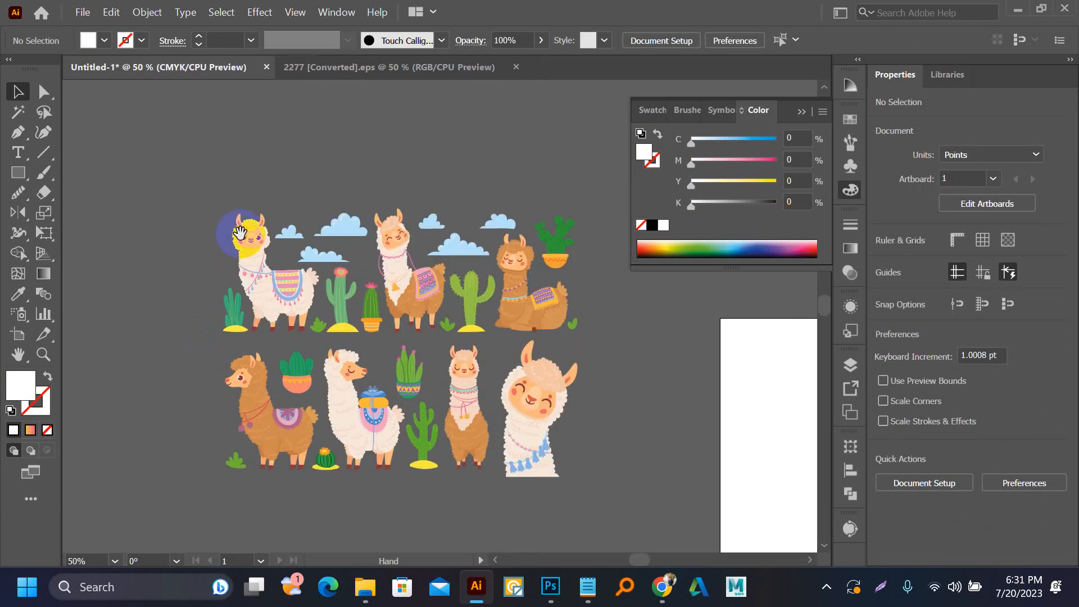
left_click_drag(238, 236, 345, 411)
left_click_drag(368, 434, 315, 248)
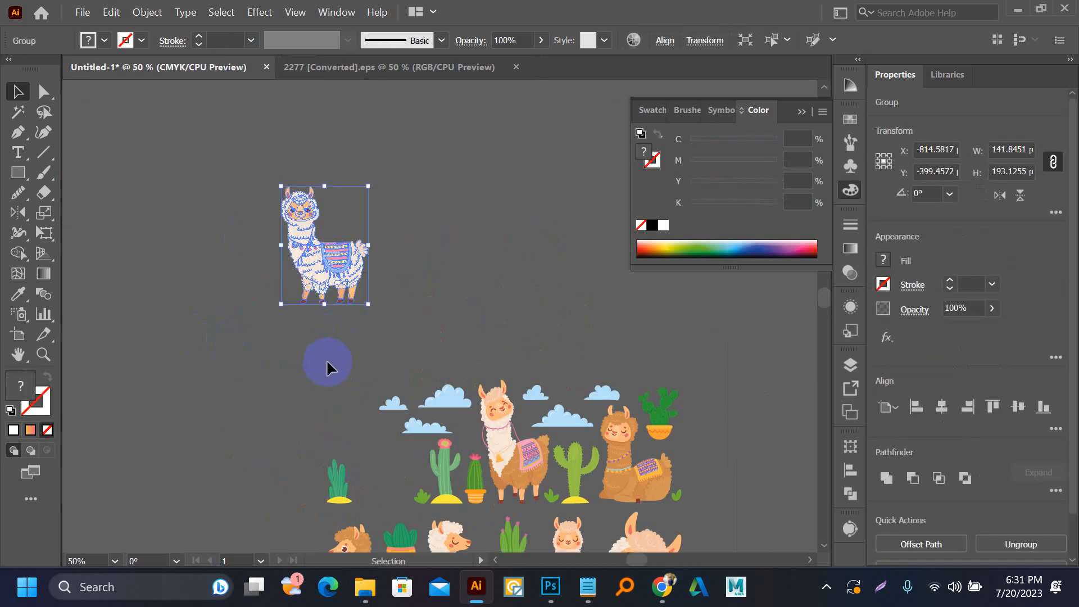
- Take a blue cloud from the set and place it behind the white llama's head
left_click_drag(464, 417, 390, 289)
scroll(345, 299, "up", 5)
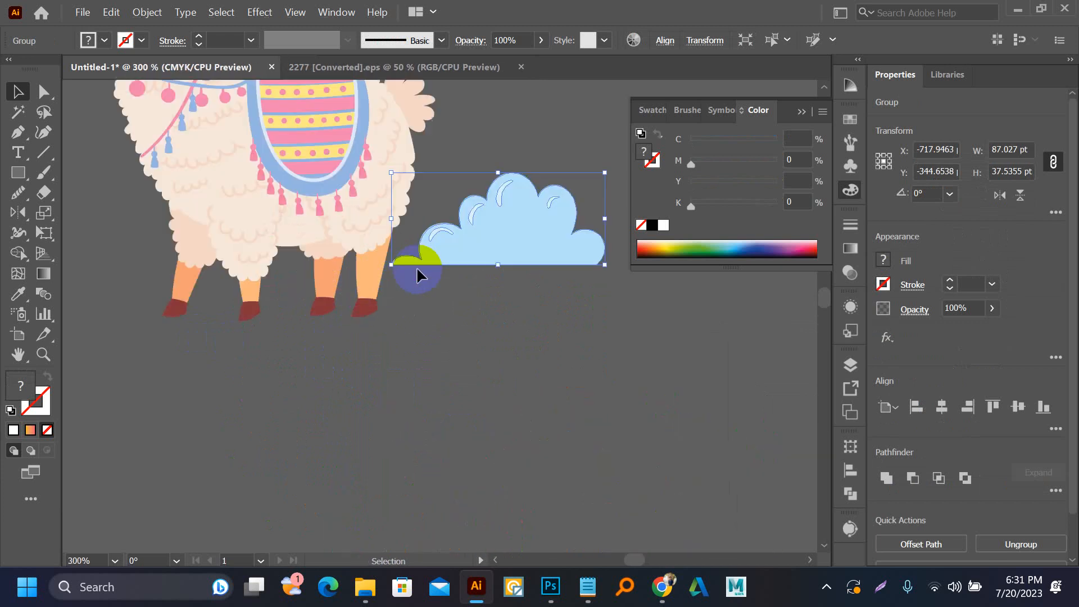
left_click(499, 253)
left_click_drag(503, 238, 455, 241)
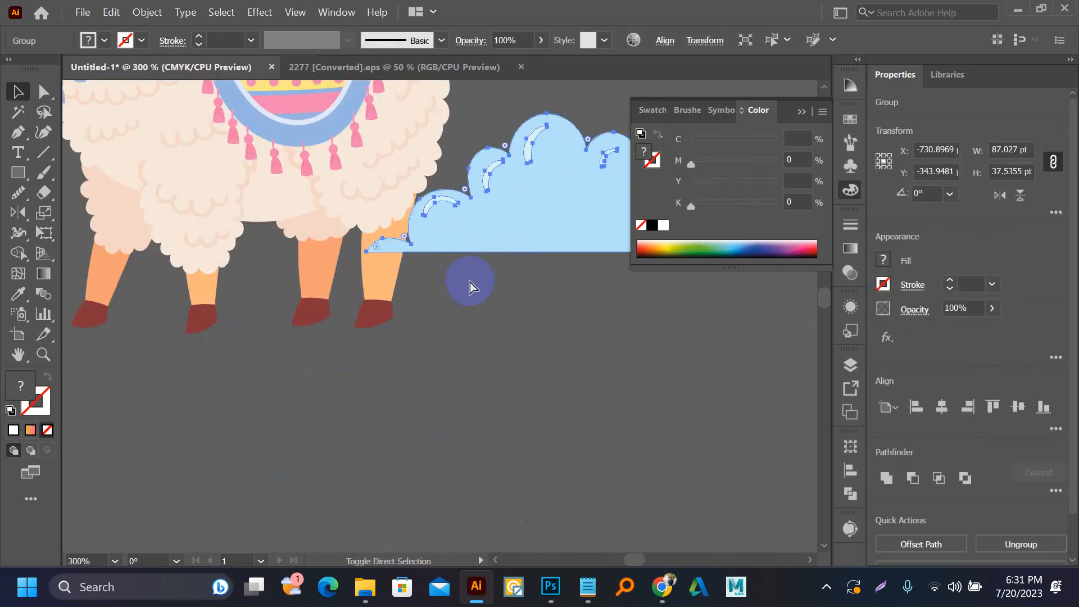
left_click_drag(514, 211, 503, 127)
left_click(450, 366)
scroll(450, 348, "down", 4)
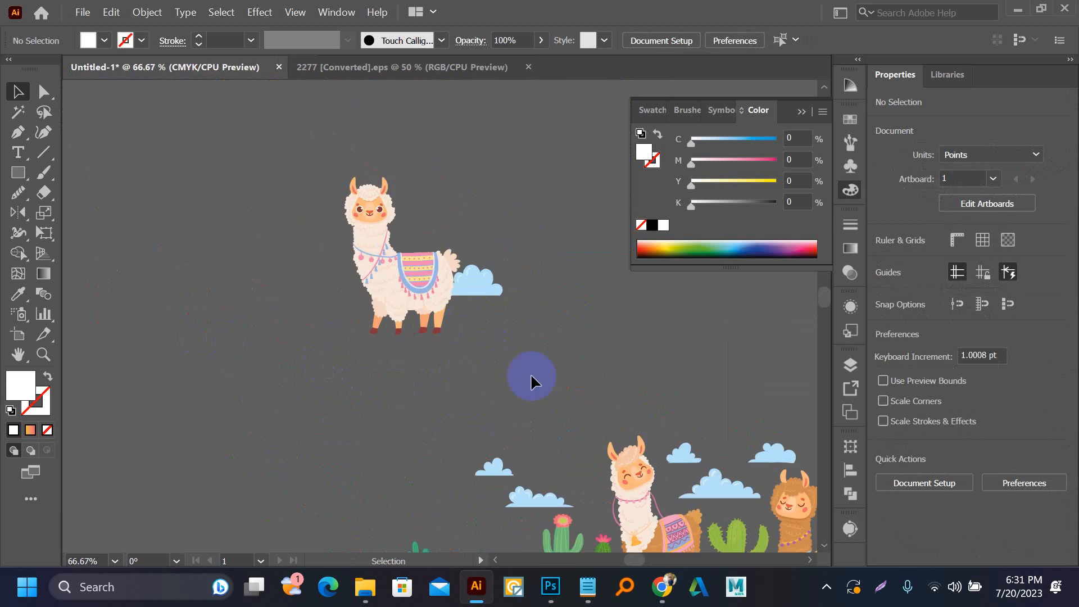
left_click_drag(425, 222, 409, 192)
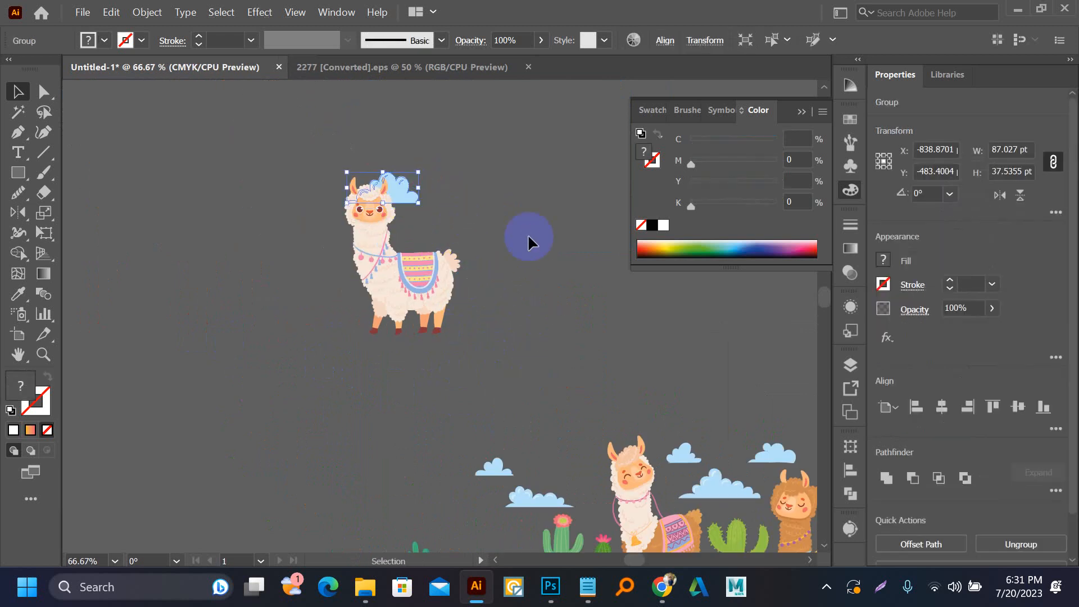
left_click(528, 234)
- Place the standing brown-and-white llama and the sitting brown llama beside the white llama
left_click_drag(600, 479, 463, 143)
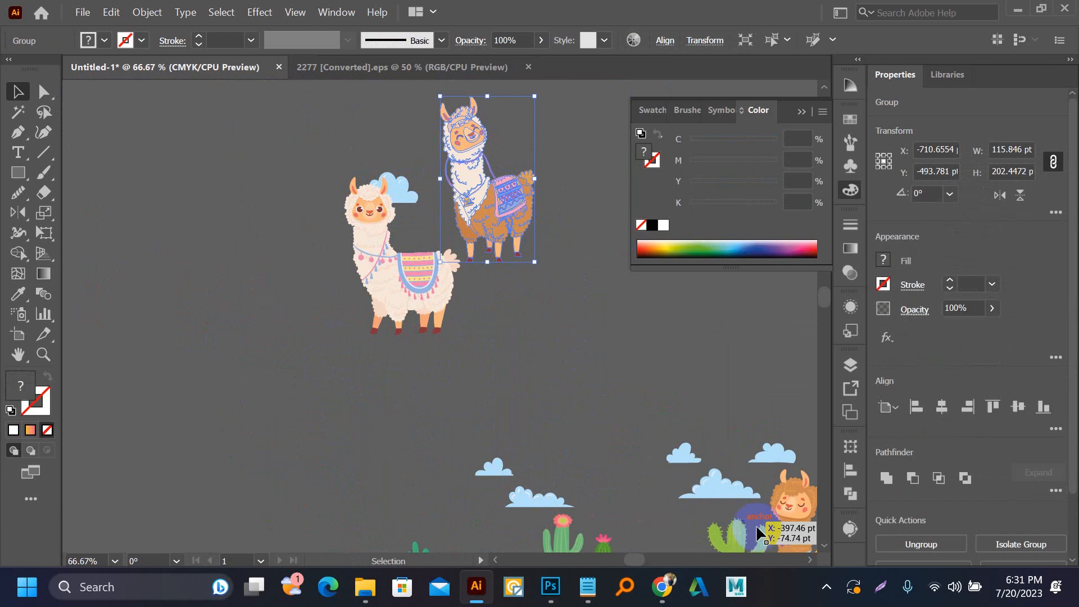
left_click_drag(756, 524, 484, 312)
left_click(615, 309)
scroll(602, 339, "down", 1)
scroll(596, 336, "down", 3)
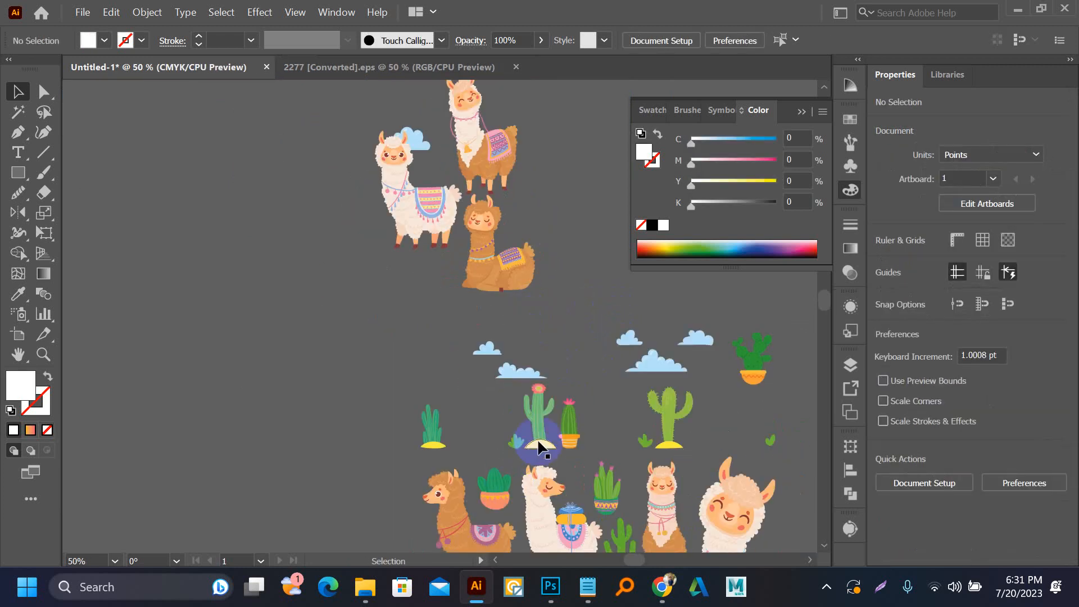
- Move the pink-flowered cactus with the yellow base and the large cloud to the cluster's right side, with the cloud behind the cactus
left_click_drag(539, 422, 535, 220)
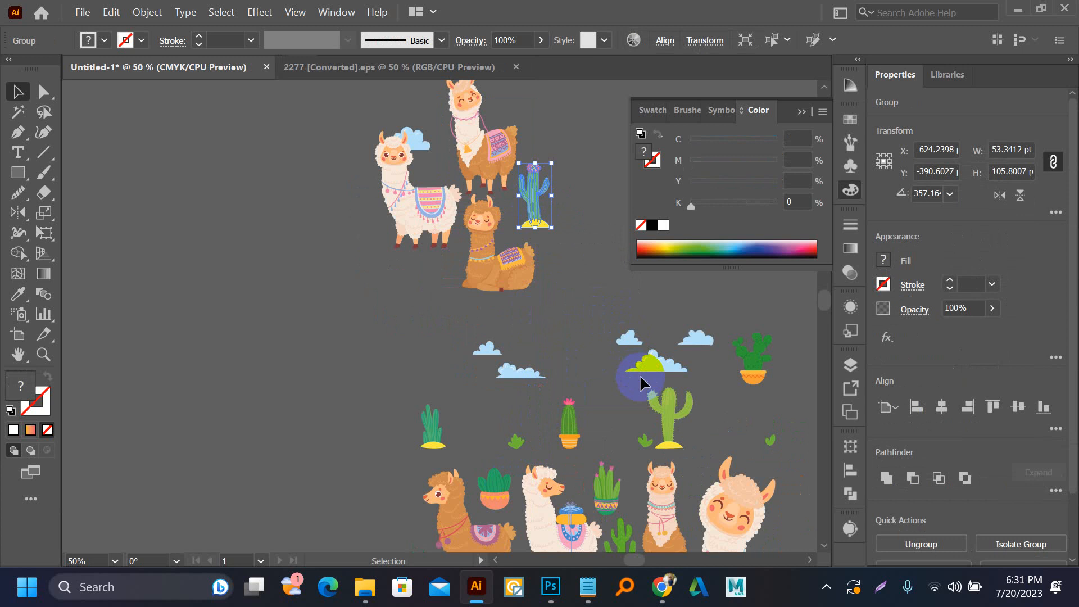
left_click_drag(645, 361, 565, 220)
left_click(581, 293)
scroll(560, 183, "up", 1)
left_click(571, 160)
left_click(602, 293)
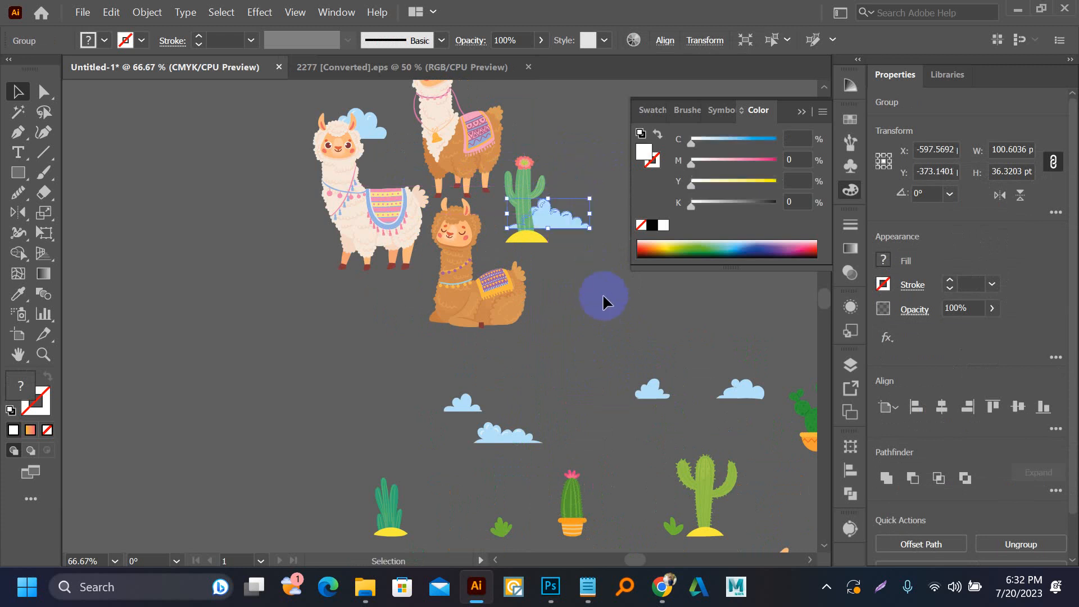
- Place the pink-flowered potted cactus, the tall dark green cactus and two clouds around the lower left of the llama cluster
left_click_drag(574, 494, 421, 308)
left_click_drag(379, 523, 298, 278)
left_click_drag(500, 435, 339, 321)
left_click_drag(461, 402, 392, 292)
scroll(704, 463, "down", 1)
left_click_drag(669, 427, 612, 442)
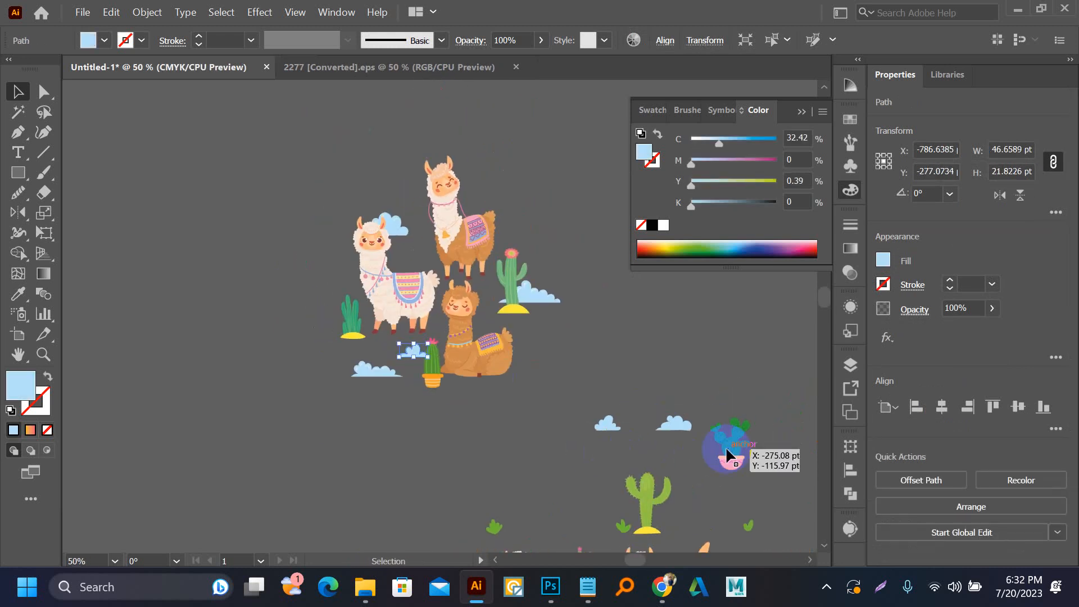
- Move the orange-potted cactus above the white llama's head and the smiling llama bust to that llama's left
left_click_drag(726, 449, 399, 210)
scroll(536, 387, "down", 1)
left_click_drag(549, 436, 540, 380)
left_click_drag(636, 493, 387, 245)
scroll(387, 245, "up", 4)
left_click_drag(541, 370, 461, 276)
scroll(421, 215, "down", 1)
- Lower the tall dark green cactus so it stands in front of the smiling llama bust next to the cloud
left_click_drag(420, 214, 438, 326)
left_click(1001, 196)
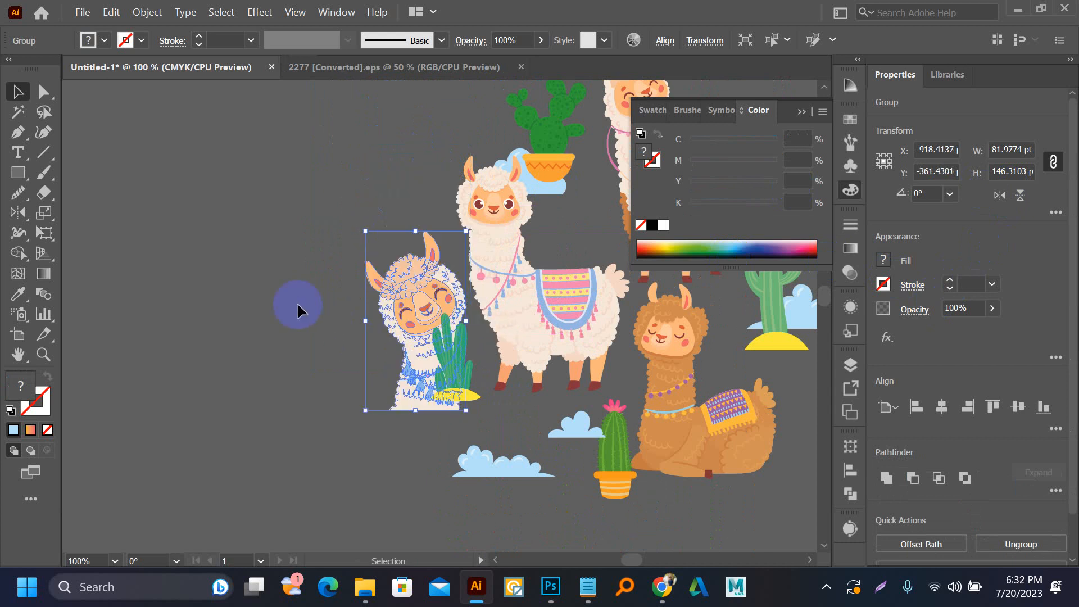
left_click(297, 303)
scroll(298, 306, "down", 1)
left_click_drag(404, 375, 411, 419)
left_click(452, 369)
scroll(453, 368, "down", 1)
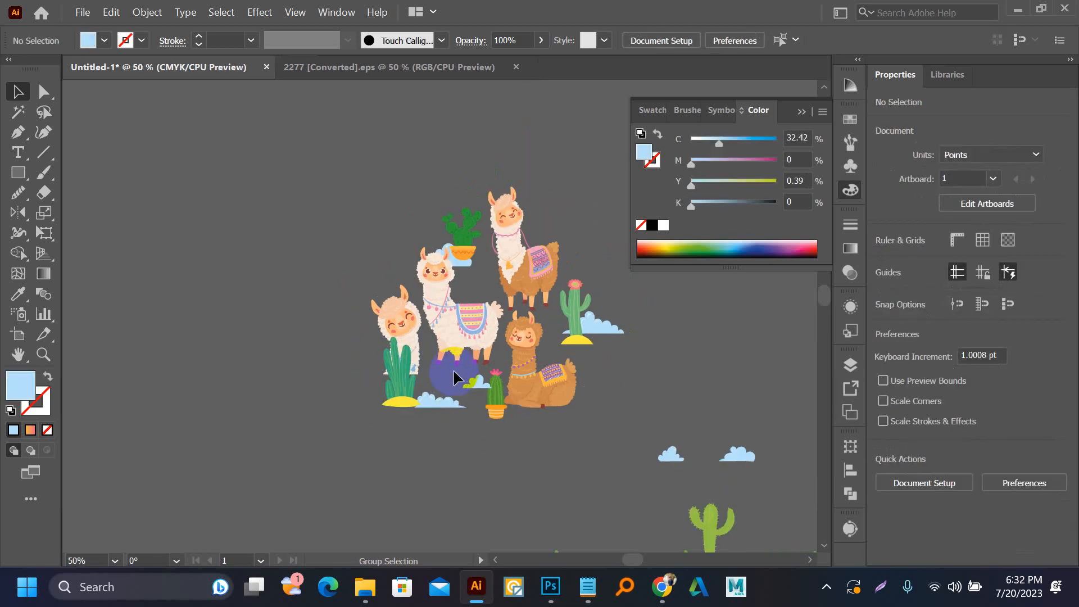
- Move the cactus in the patterned pot above the smiling llama bust at the cluster's upper left
scroll(561, 443, "down", 3)
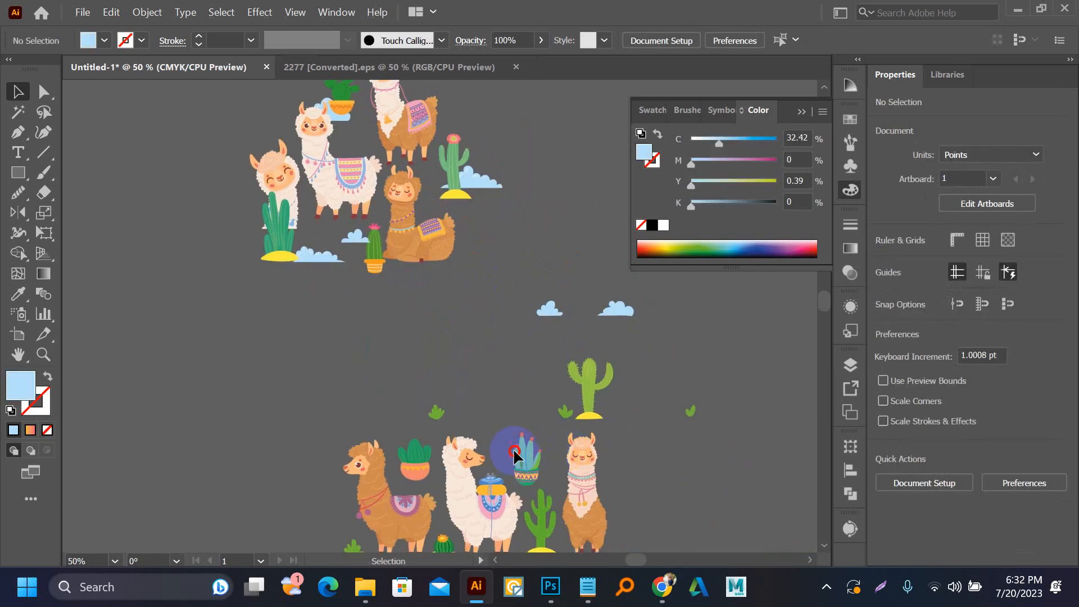
left_click_drag(514, 450, 252, 104)
scroll(245, 205, "up", 2)
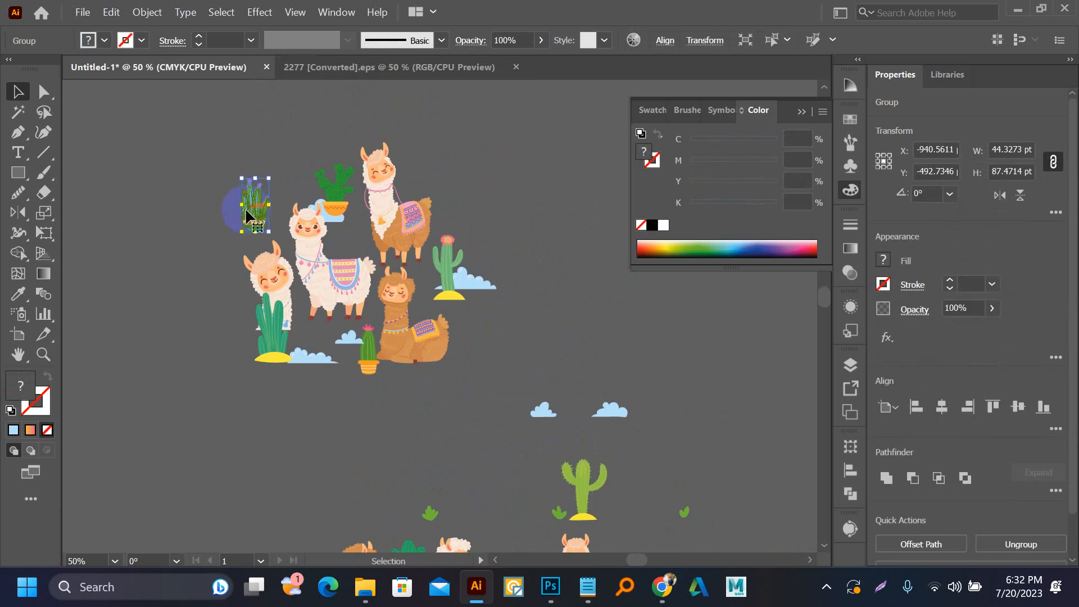
left_click_drag(247, 216, 247, 216)
scroll(317, 298, "down", 1)
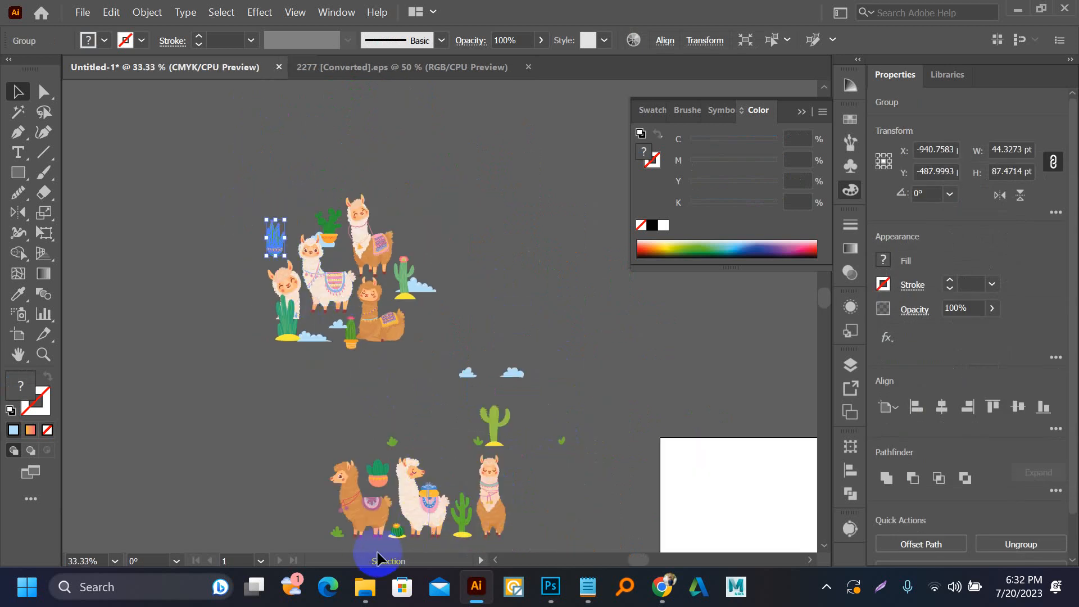
- Move the round orange-flowered cactus to the cluster's upper left corner and enlarge it
left_click_drag(398, 540, 358, 261)
scroll(294, 219, "up", 3)
left_click(421, 169)
scroll(382, 172, "down", 1)
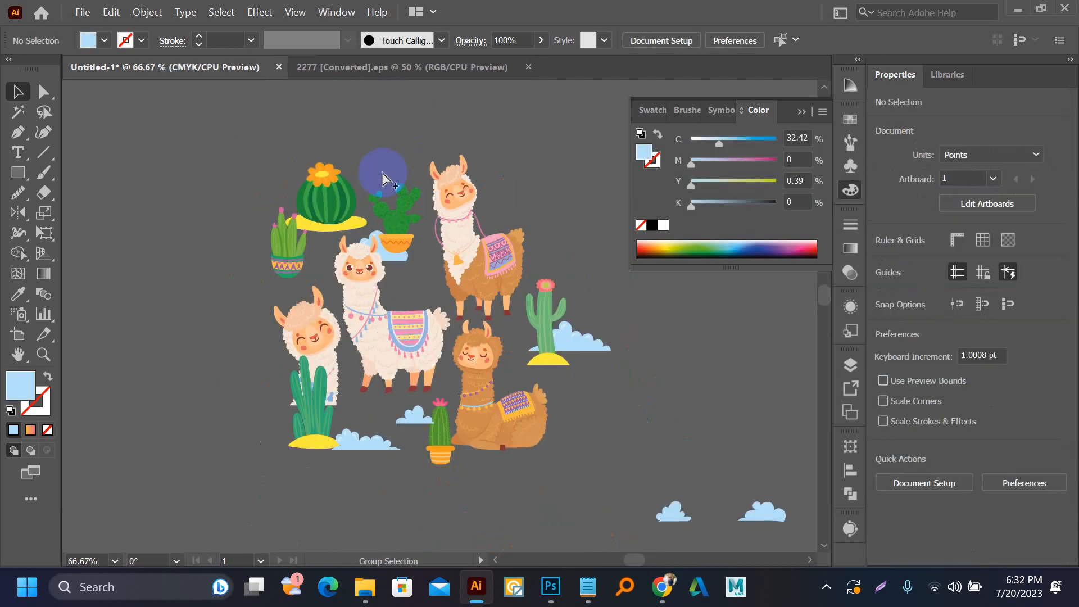
- Place the light green branching cactus at the cluster's upper right and the pink-potted cactus at its lower right
key("ctrl+a")
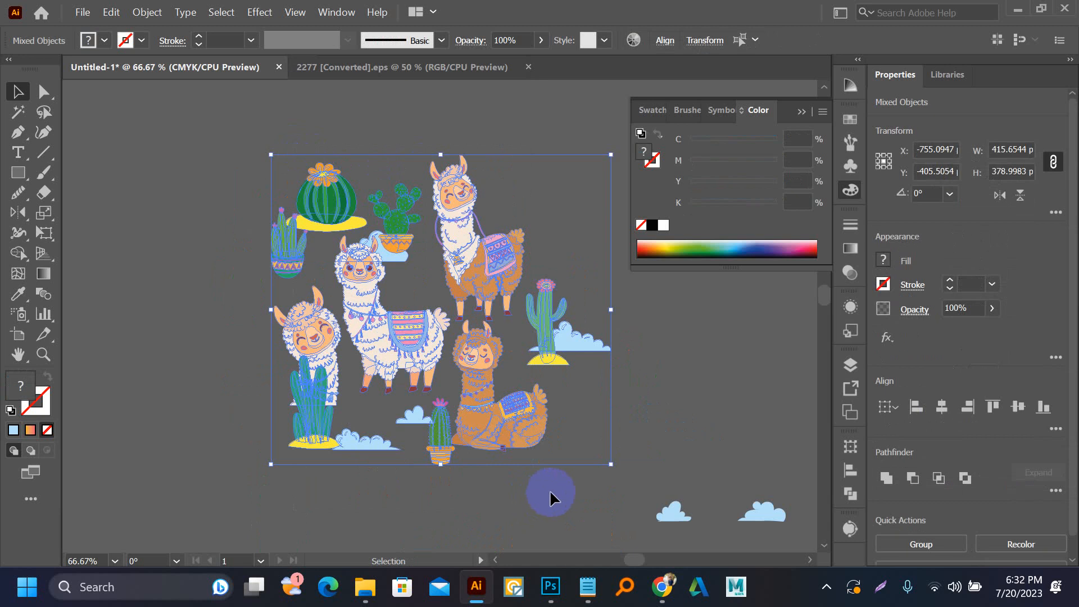
scroll(549, 228, "down", 1)
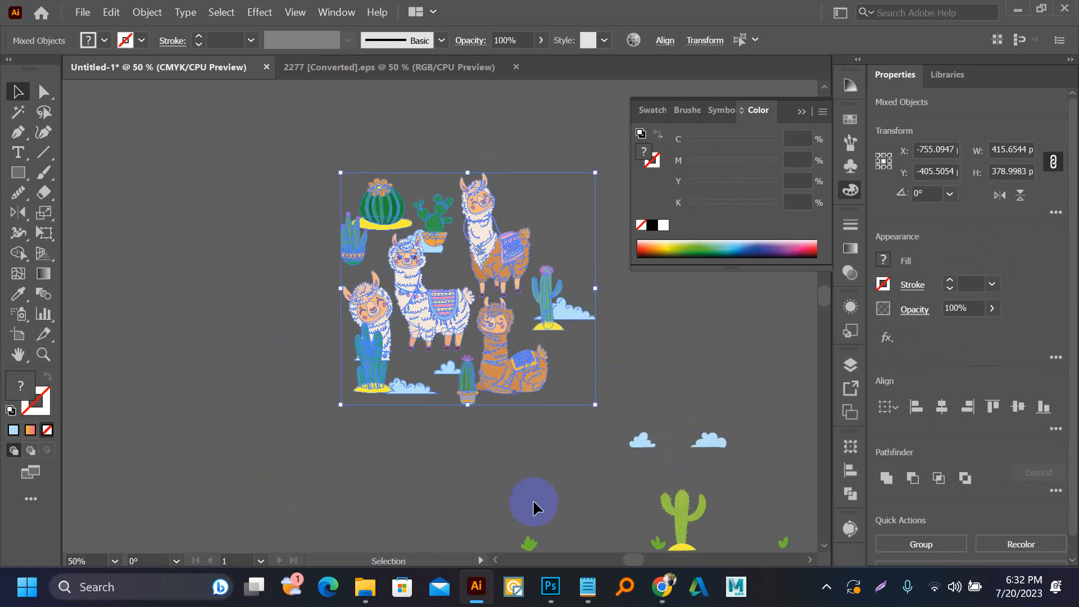
scroll(495, 440, "down", 1)
left_click_drag(607, 486, 538, 294)
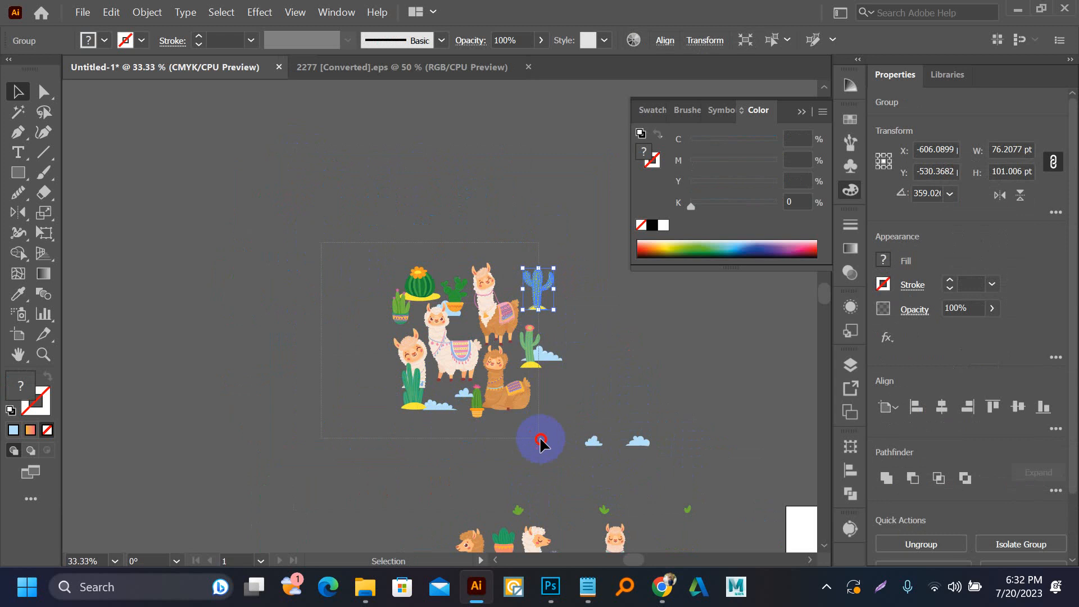
left_click_drag(540, 440, 530, 433)
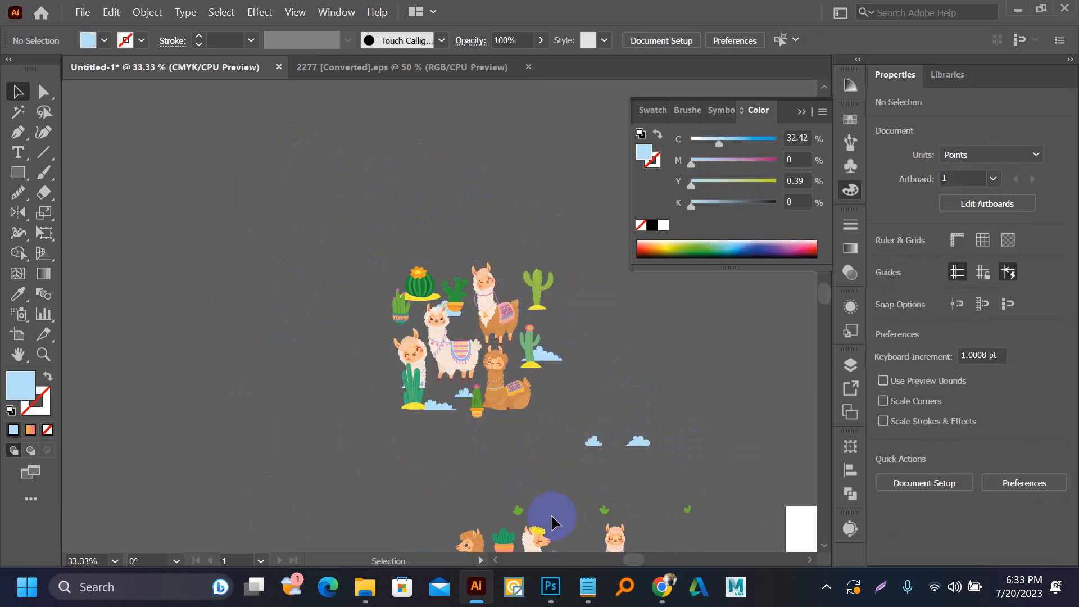
left_click_drag(504, 535, 549, 393)
- Group the arranged llama and cactus cluster without the loose clouds and add it to the swatches as a pattern
left_click_drag(332, 232, 585, 454)
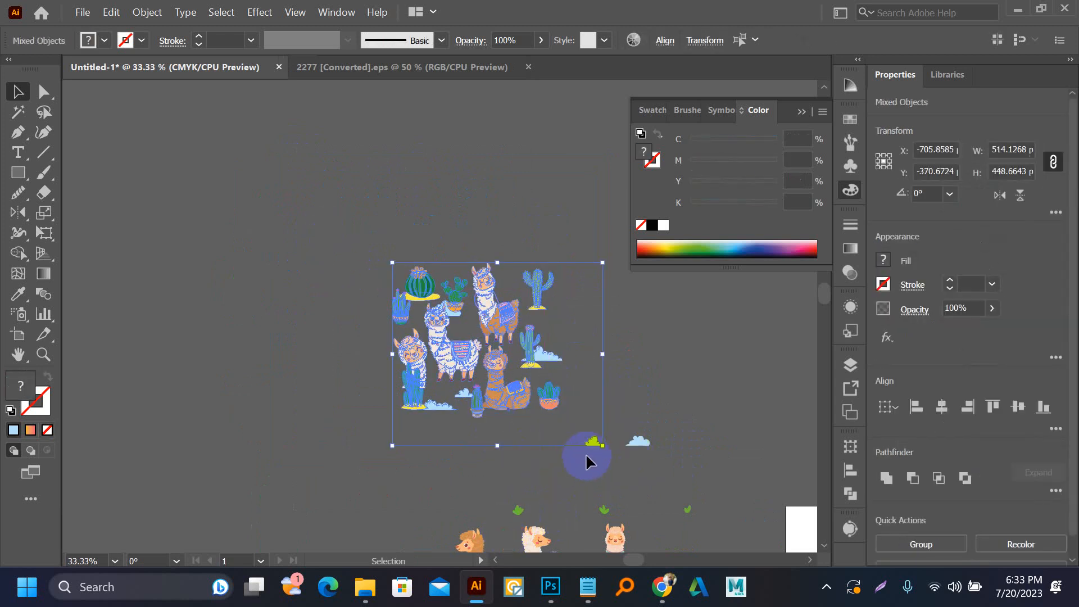
left_click(560, 433)
left_click_drag(325, 241, 575, 434)
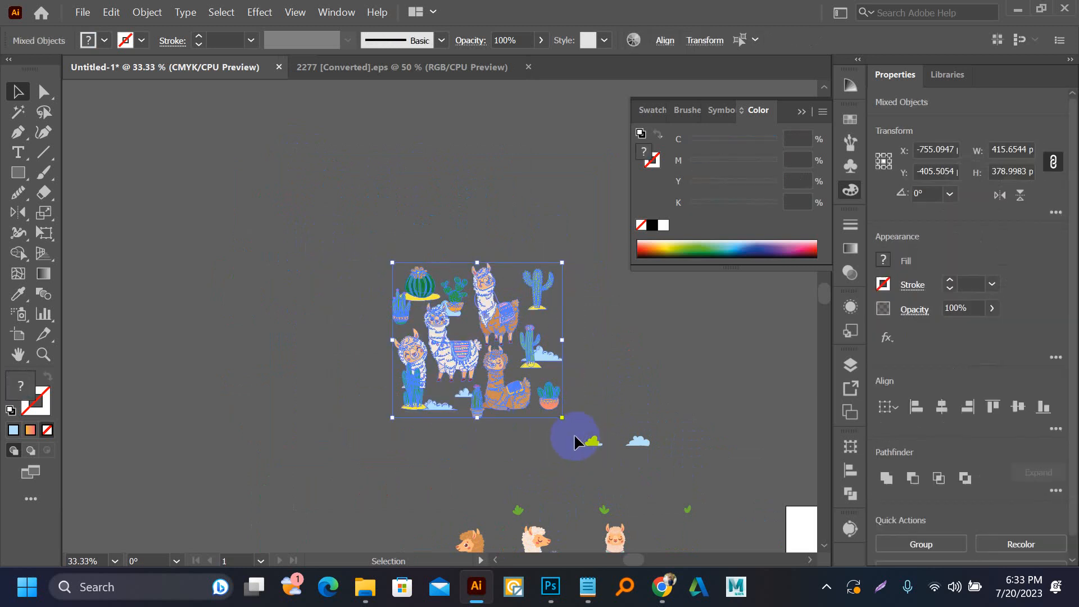
key("ctrl")
key("ctrl+g")
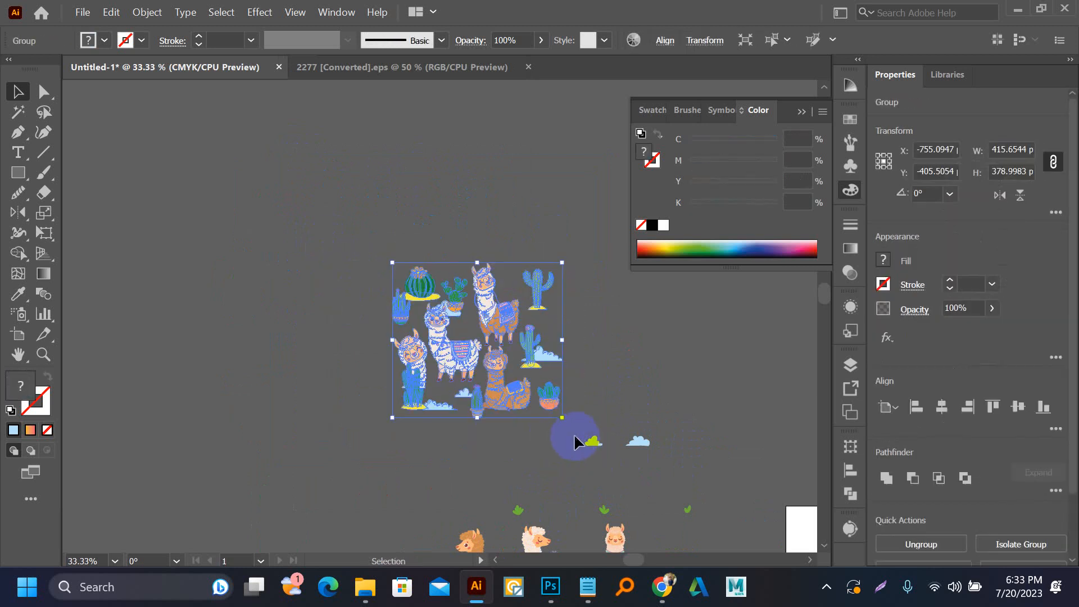
left_click(861, 119)
left_click_drag(477, 273, 715, 184)
- Draw a rectangle about 608 by 867 pt over the artboard and fill it with the llama pattern swatch
key("ctrl+minus")
key("m")
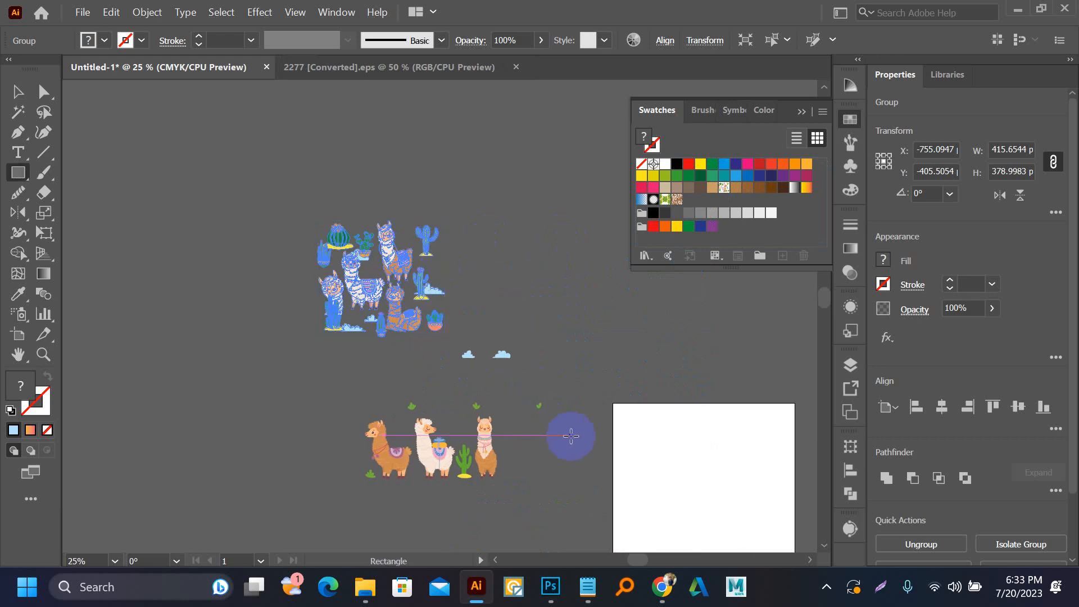
mouse_move(585, 381)
left_mouse_down()
mouse_move(473, 259)
mouse_move(540, 433)
mouse_move(616, 566)
mouse_move(622, 386)
mouse_move(665, 368)
mouse_move(662, 356)
mouse_move(673, 367)
mouse_move(602, 385)
left_mouse_up()
scroll(602, 385, "down", 1)
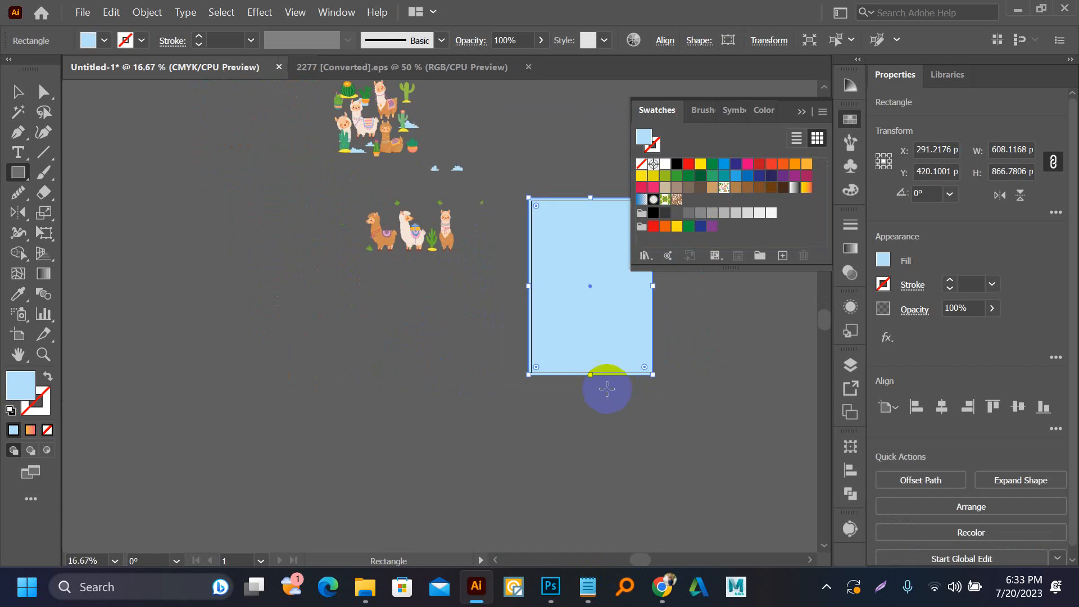
left_click(723, 188)
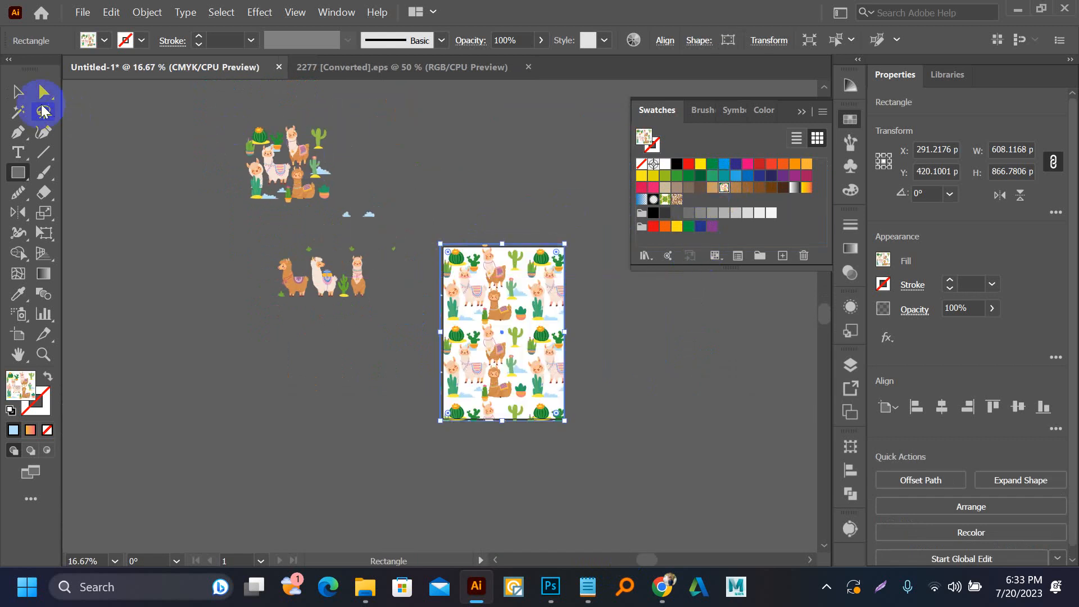
- Shift the pattern-filled rectangle slightly upward on the artboard and deselect it
left_click(20, 94)
left_click(322, 319)
scroll(519, 353, "up", 1)
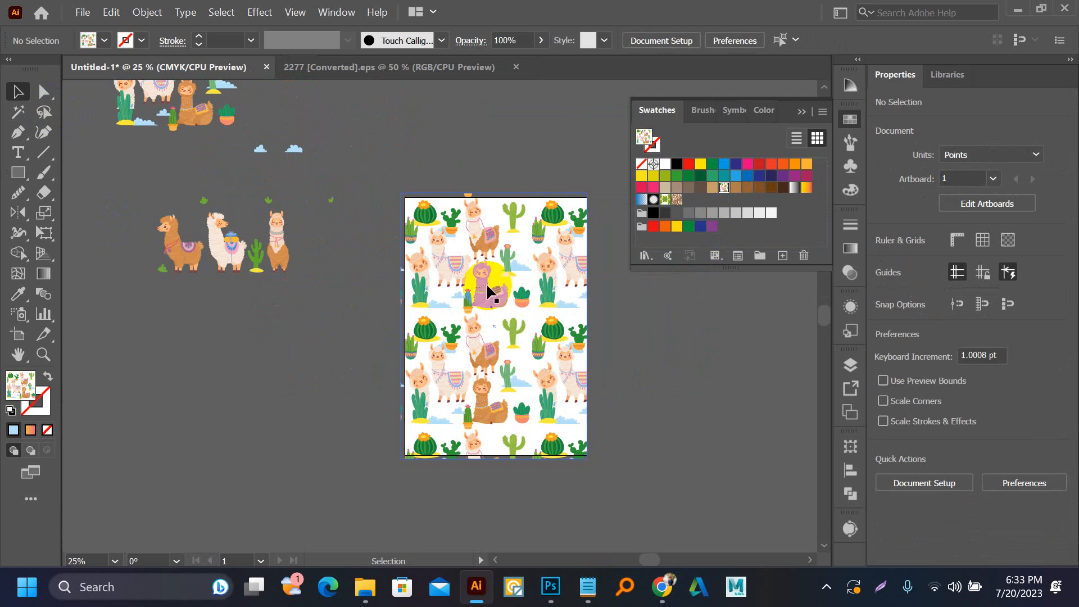
left_click_drag(486, 285, 486, 281)
left_click(340, 279)
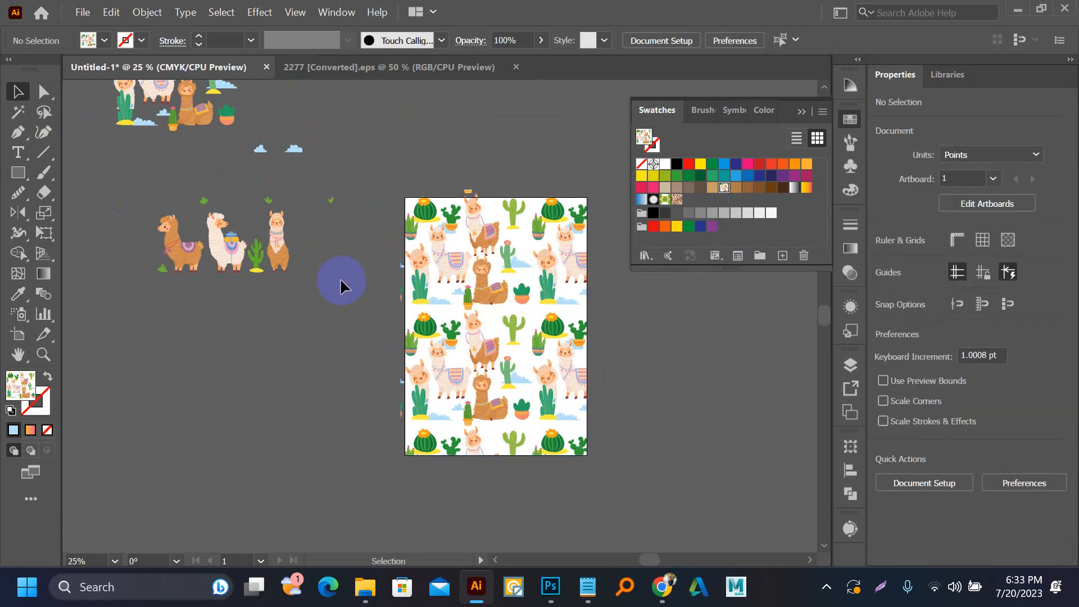
- Draw a blue-filled rectangle about 741 by 945 pt extending past the artboard and send it to the back
key("m")
left_click_drag(386, 183, 614, 474)
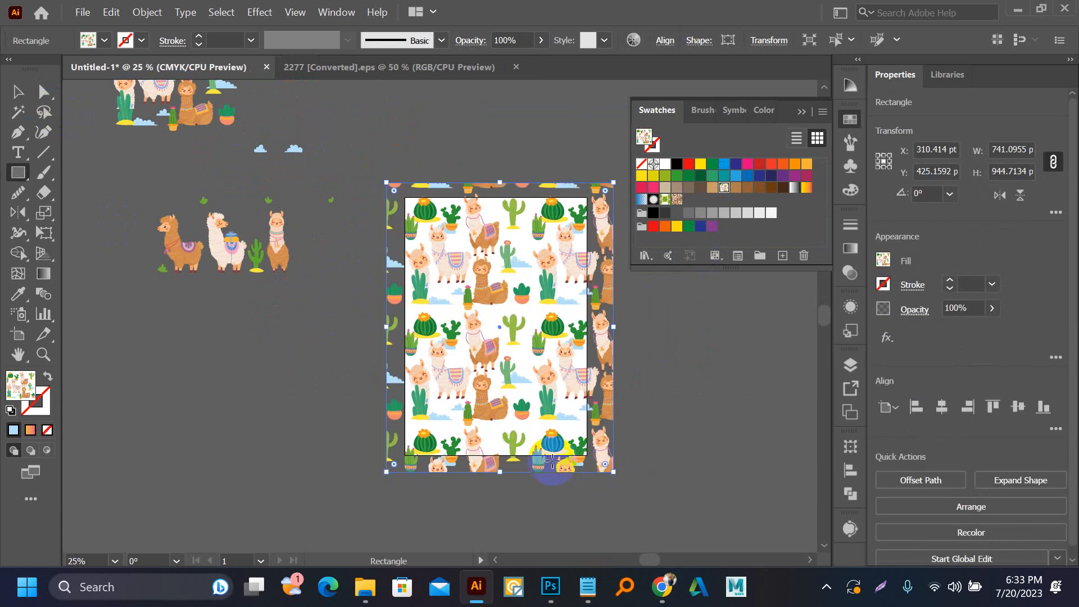
left_click(723, 164)
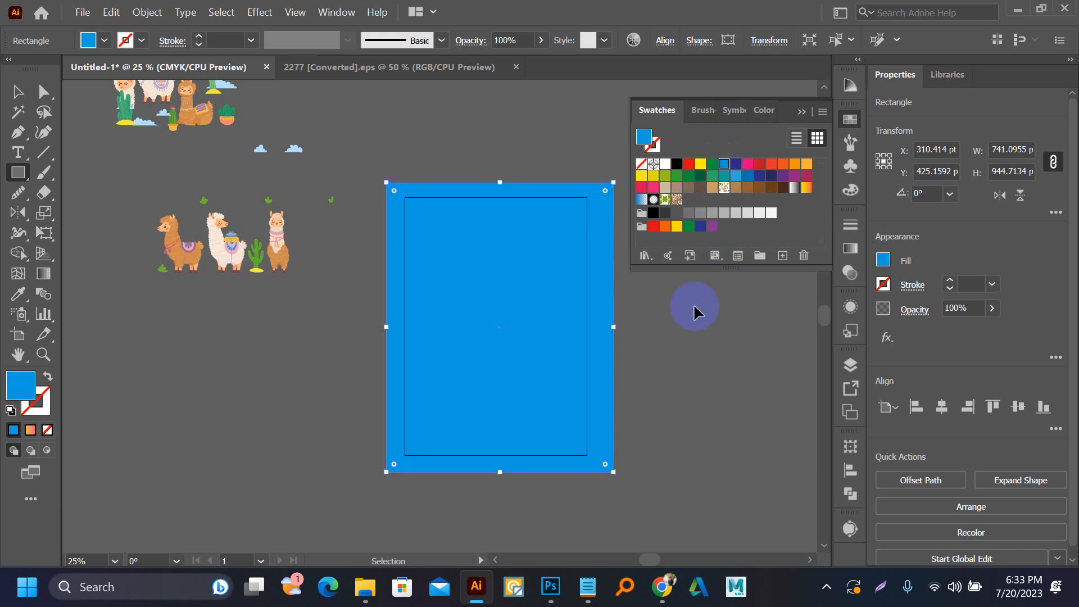
key("ctrl+shift+[")
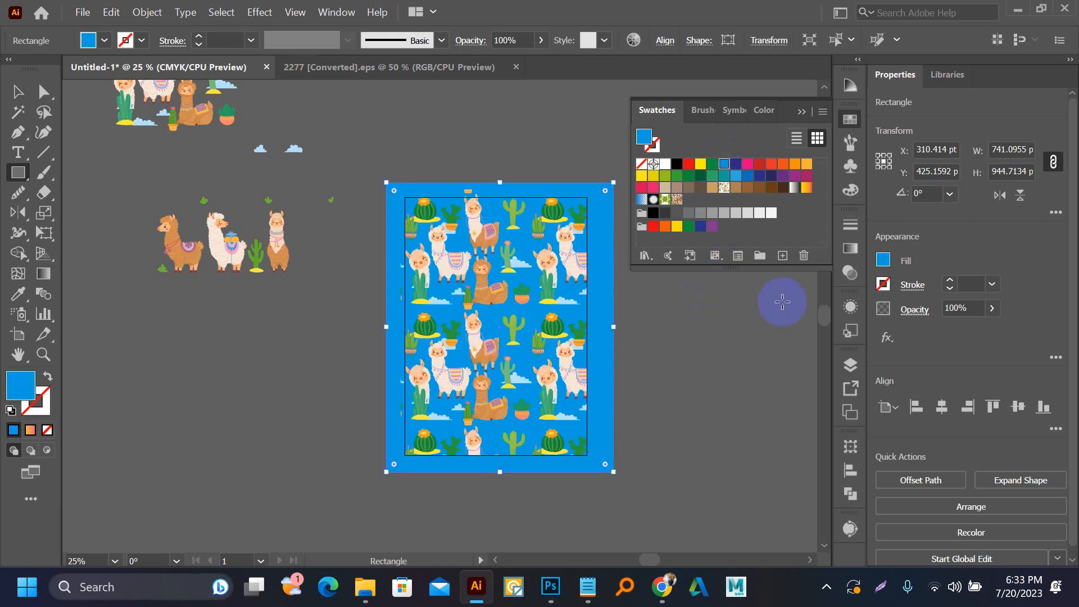
- Try light grey and lighter blue swatches as the background rectangle's fill, then reapply the original blue swatch
left_click(724, 214)
left_click(736, 213)
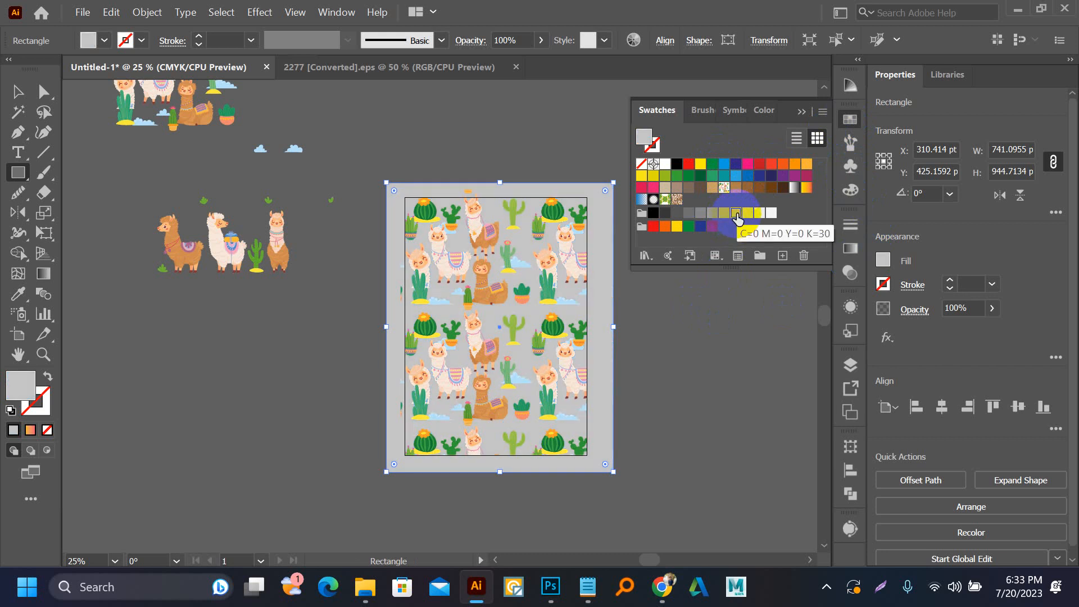
left_click(734, 176)
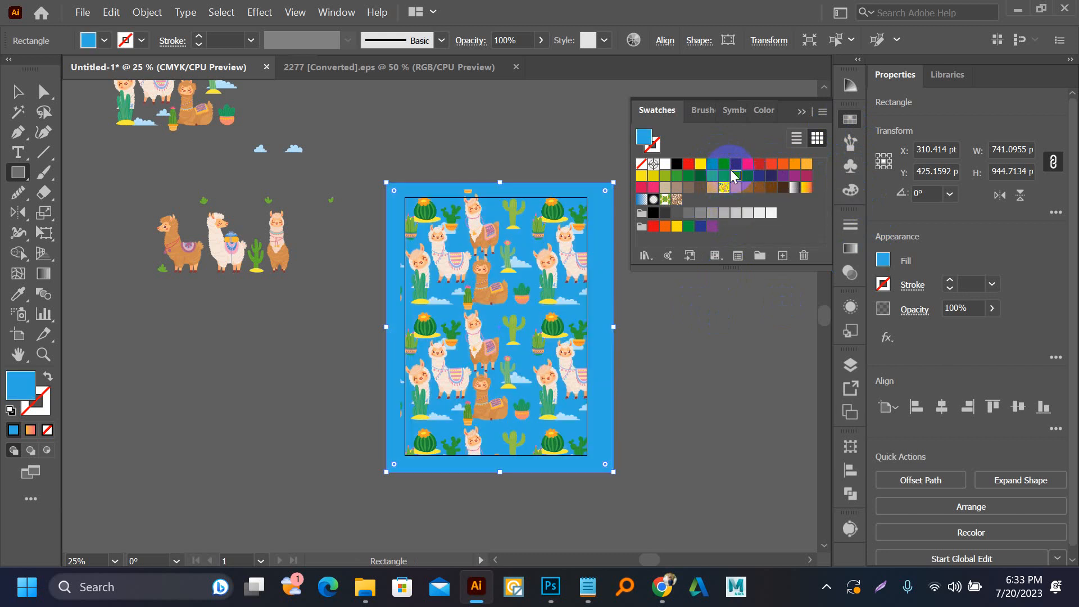
left_click(725, 164)
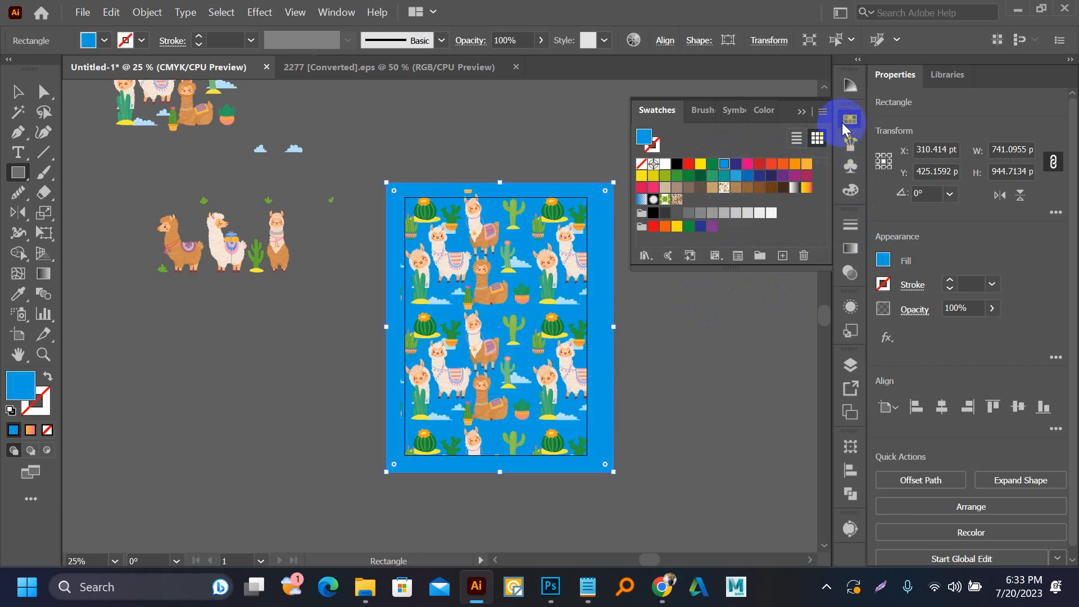
left_click(847, 122)
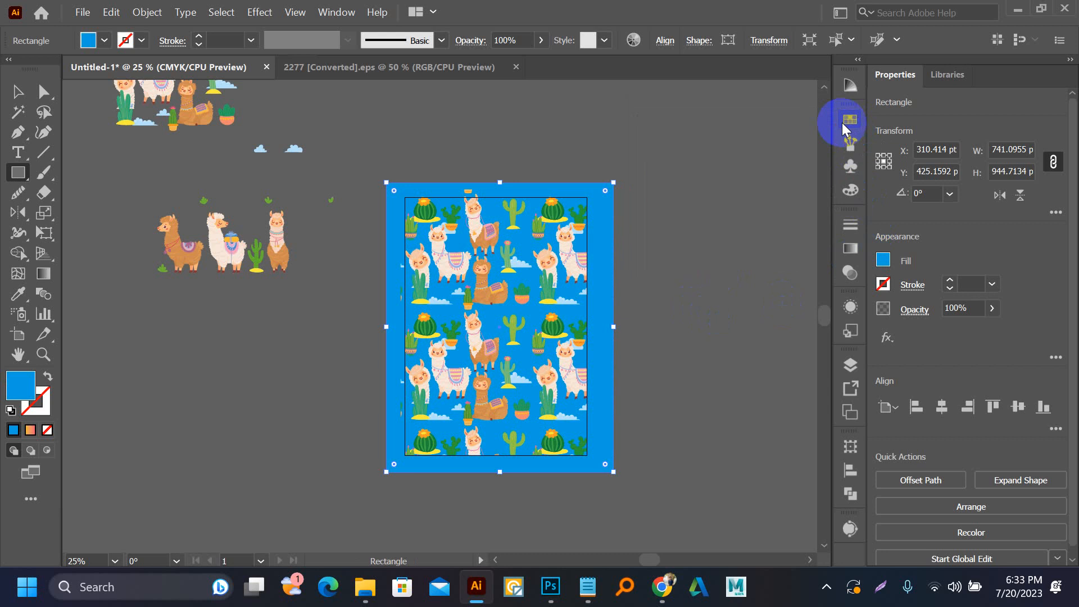
- Reduce the cyan in the background rectangle's fill to 67% and deselect the rectangle
left_click(849, 191)
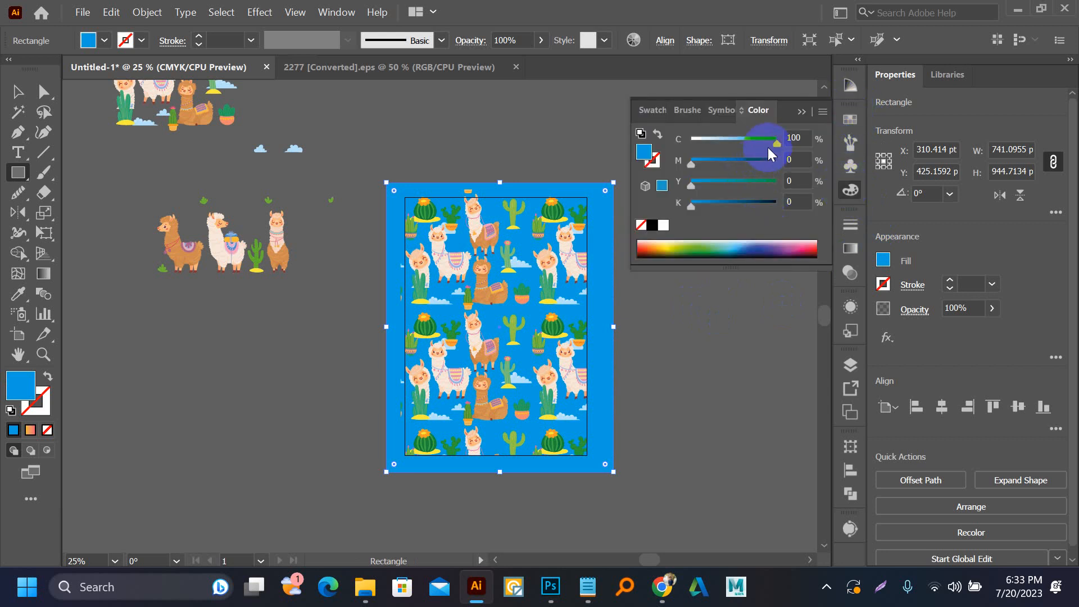
left_click_drag(764, 147, 748, 148)
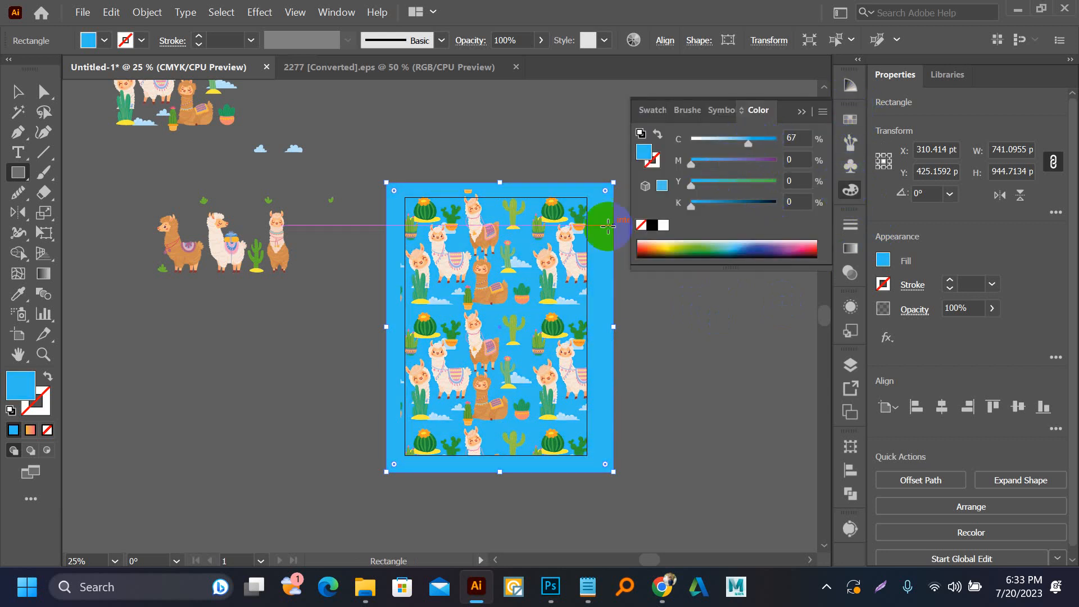
scroll(570, 236, "up", 3)
key("v")
scroll(322, 202, "down", 1)
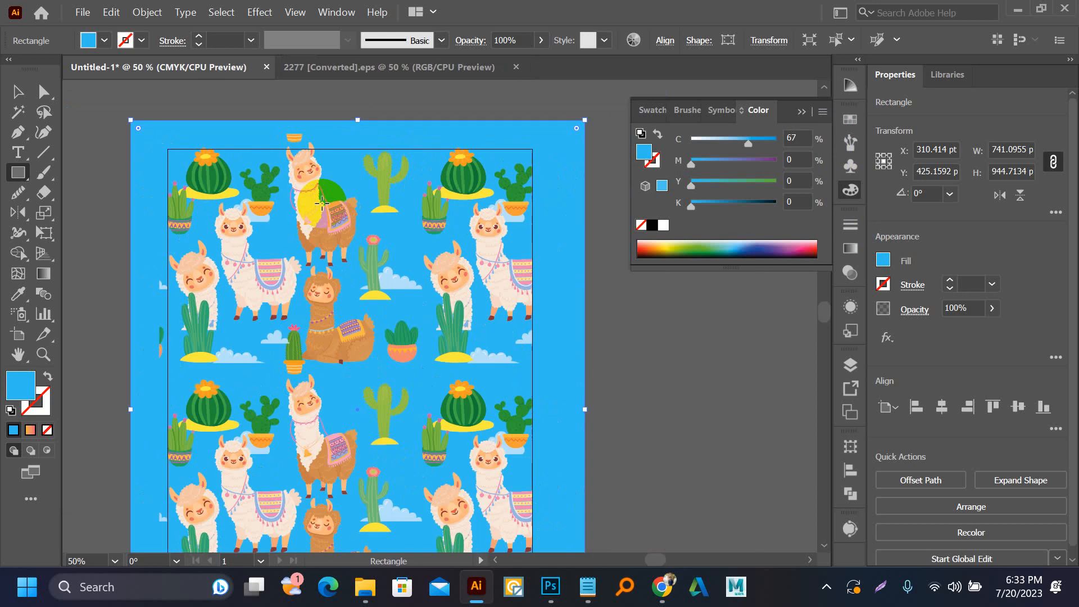
left_click(606, 297)
scroll(579, 304, "down", 1)
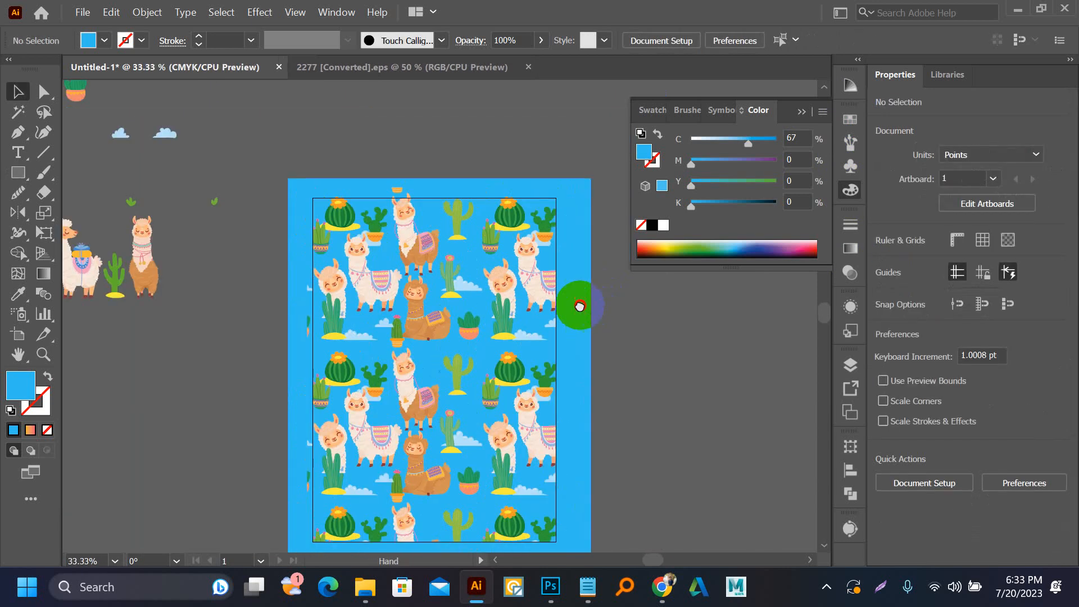
- Recolor the background rectangle pale peach with about 2% cyan, 13% magenta, 22% yellow and 0% black, and deselect it
left_click(535, 366)
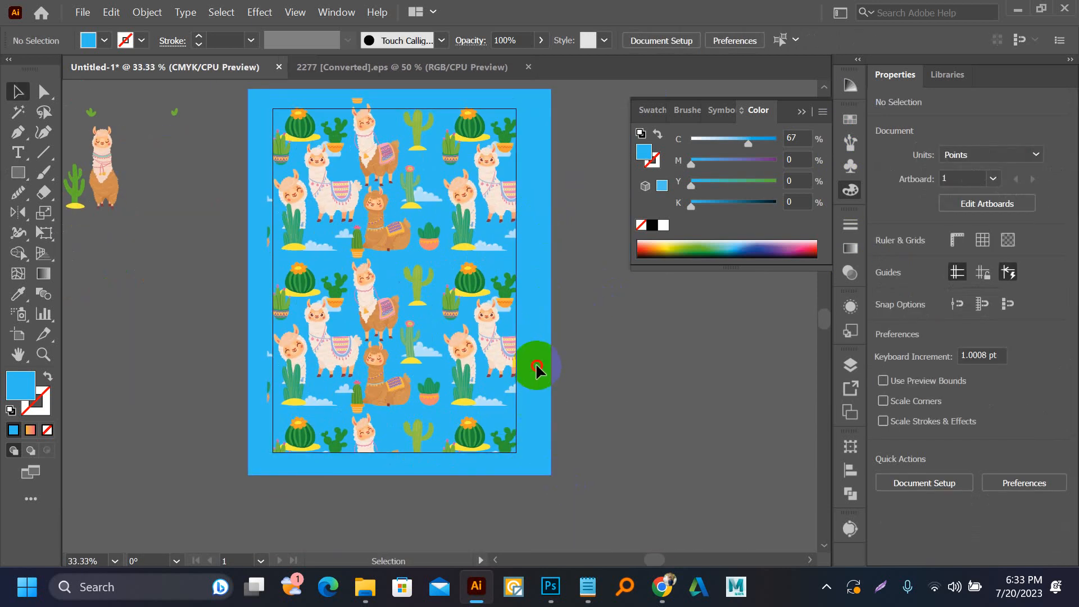
left_click(681, 248)
left_click(755, 247)
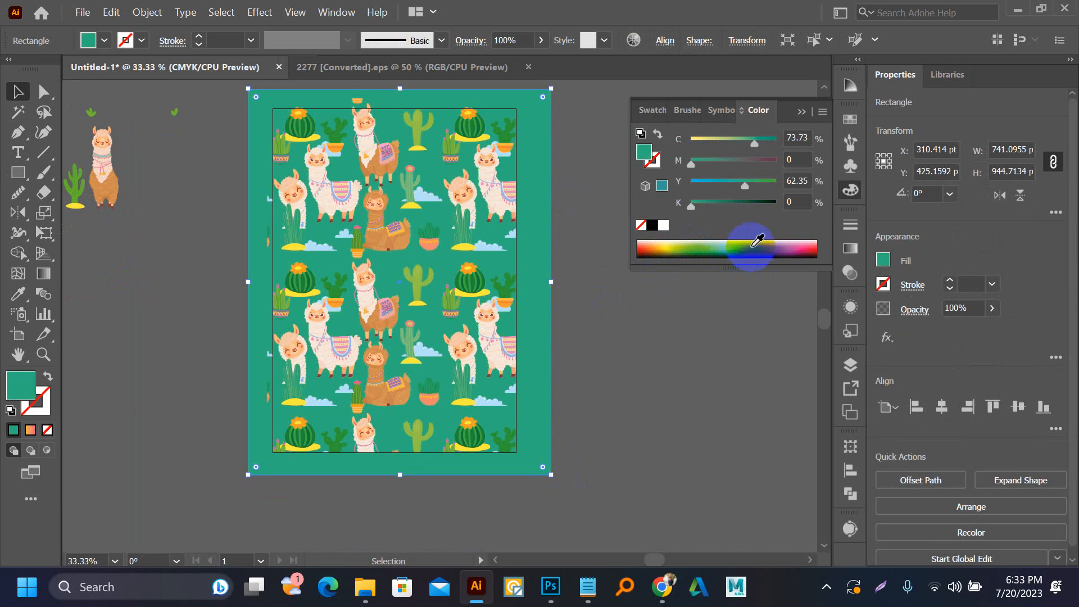
left_click(767, 241)
left_click(792, 240)
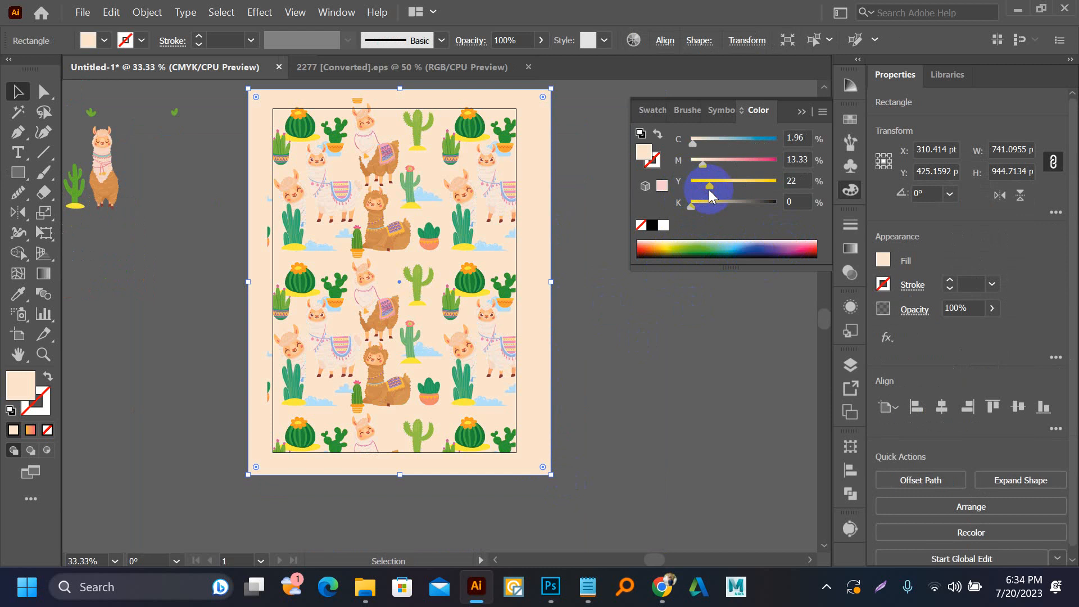
scroll(429, 241, "up", 2)
scroll(436, 279, "down", 1)
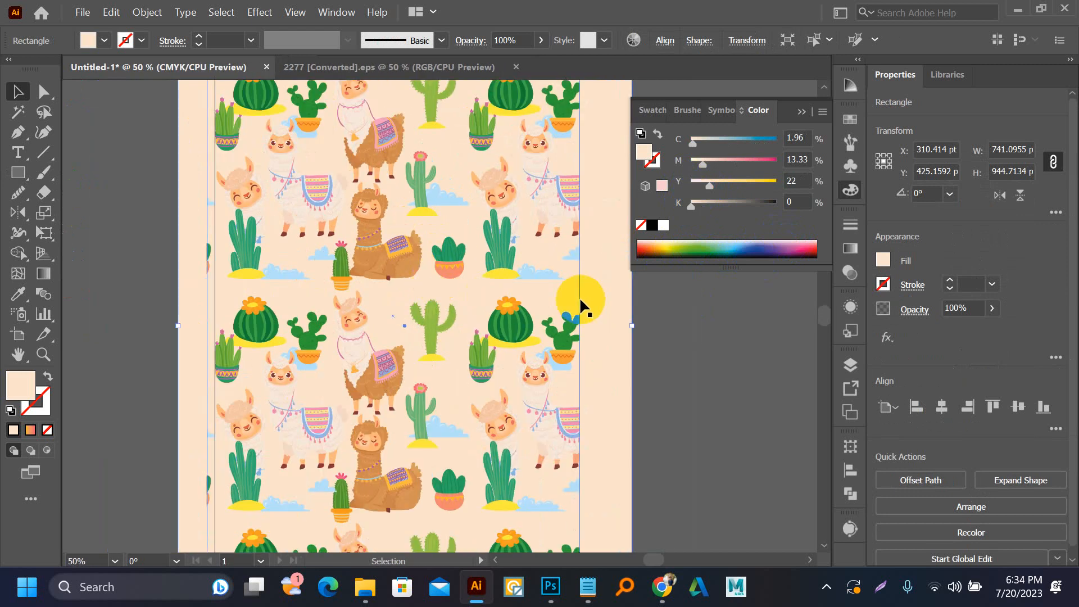
left_click_drag(580, 299, 525, 330)
left_click(653, 332)
scroll(653, 333, "down", 1)
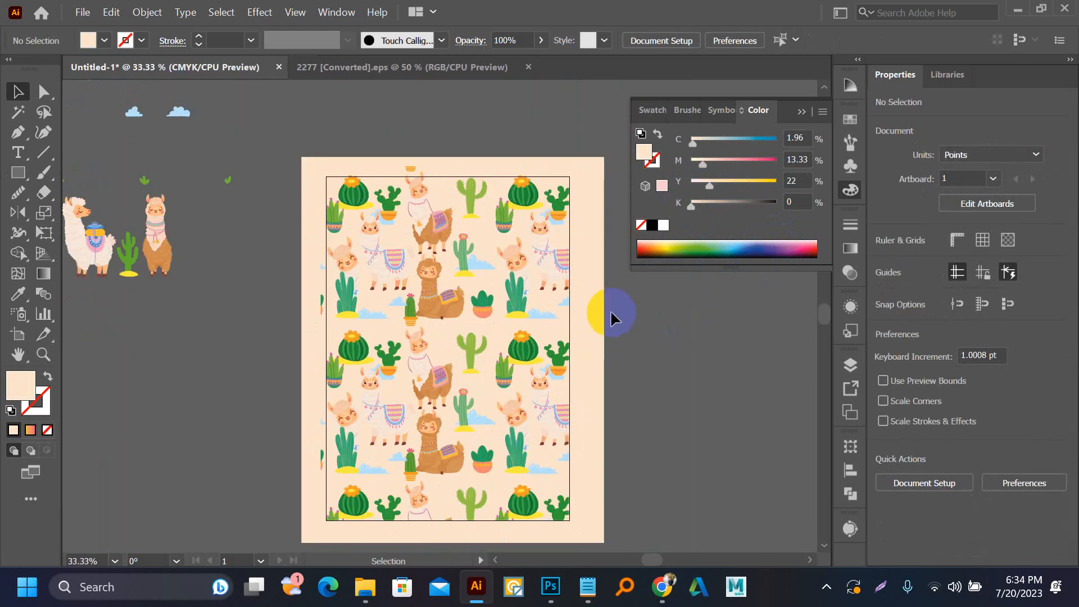
left_click(569, 446)
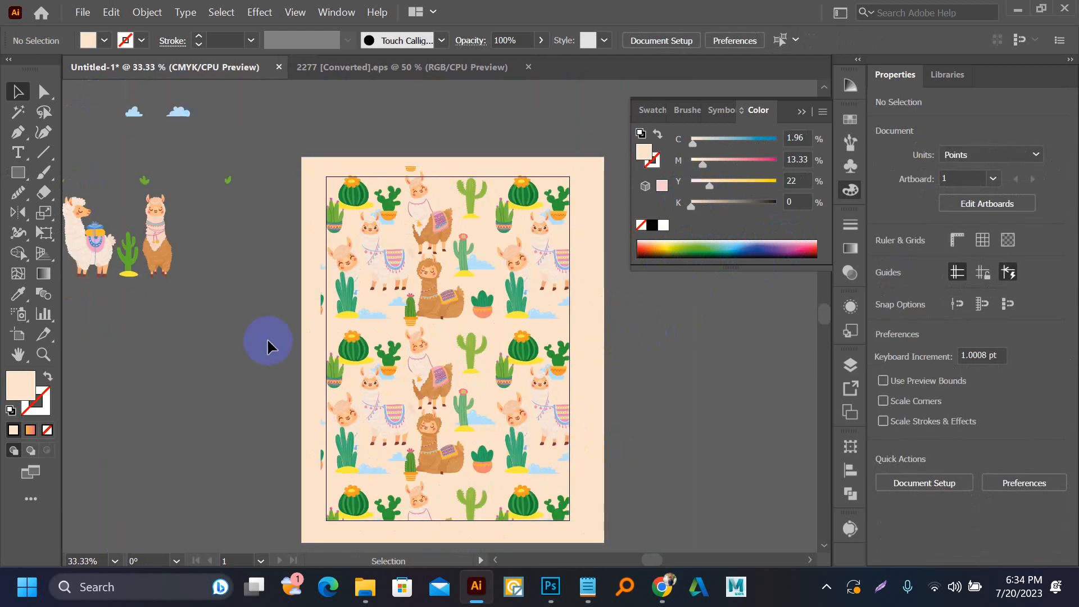
- Draw a rectangle about 516 by 277 pt beside the artboard, below the loose llamas, and fill it white
left_click_drag(270, 347, 327, 264)
key("m")
left_click_drag(122, 296, 334, 409)
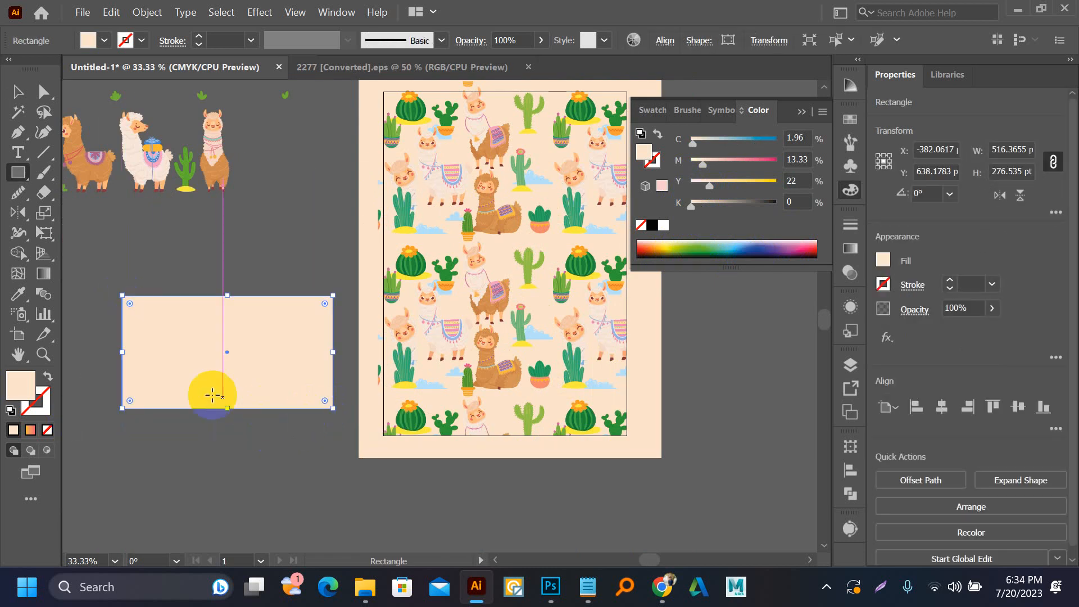
scroll(180, 396, "up", 1)
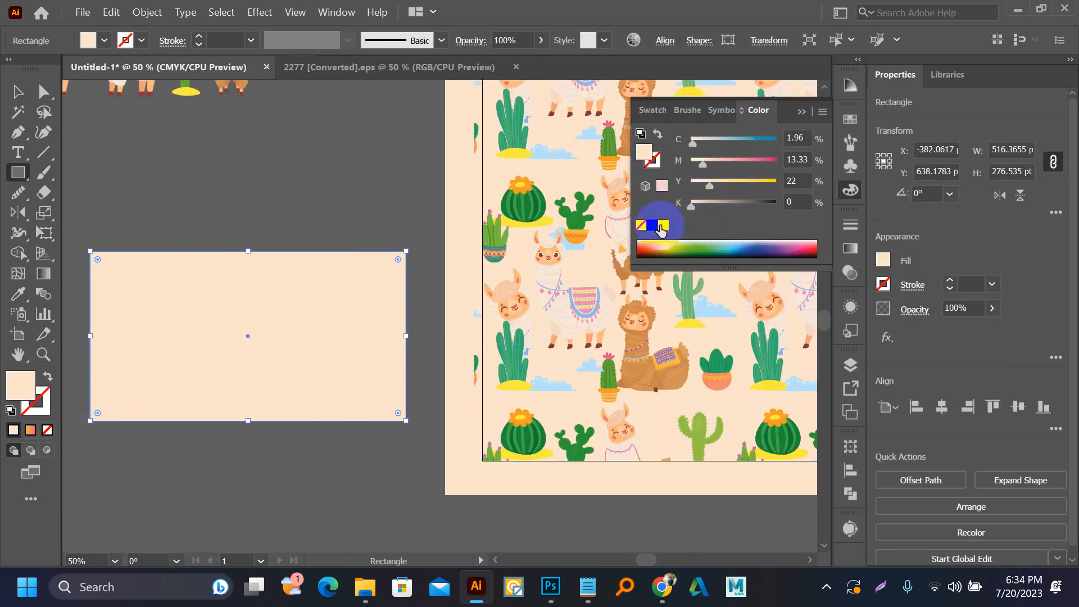
left_click(663, 225)
key("v")
left_click(223, 231)
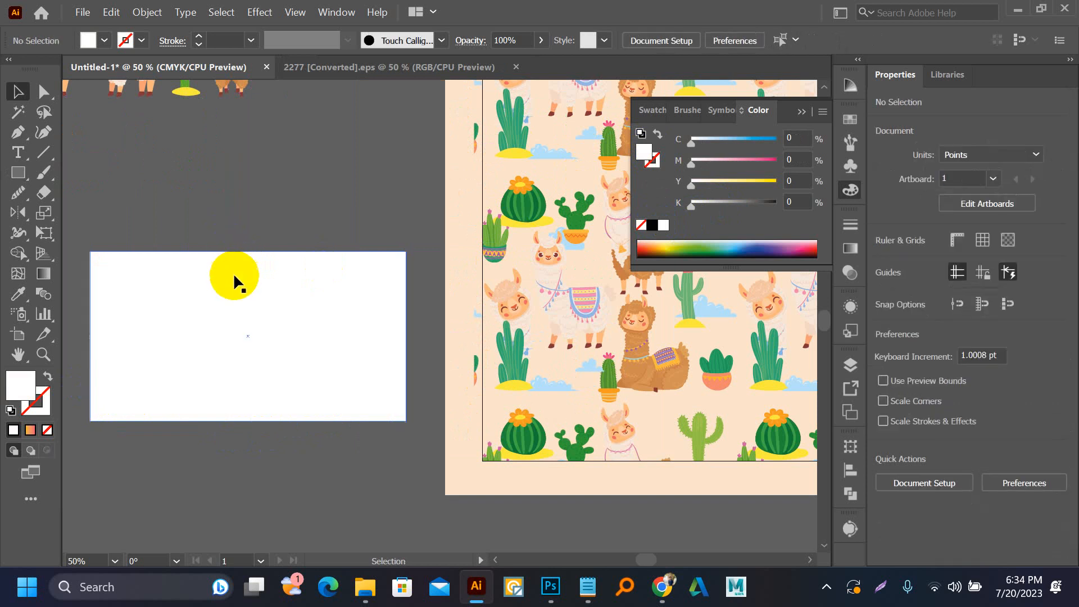
- Add the text NOTEBOOK in black Myriad Pro Bold on the upper part of the white rectangle
left_click(235, 275)
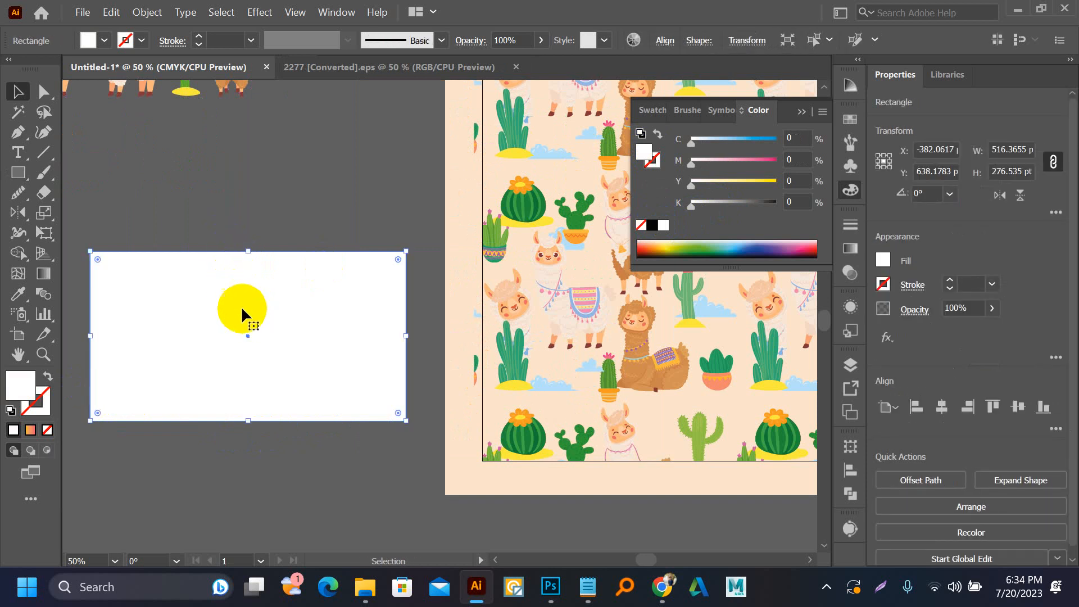
key("t")
left_click(170, 295)
type("NOTEBOOK")
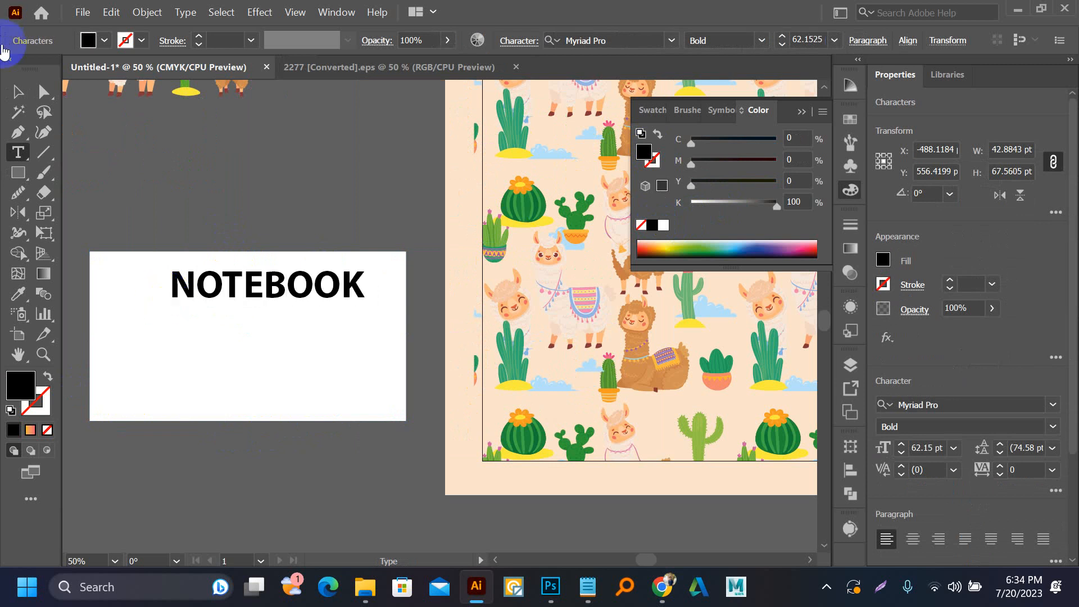
left_click(17, 91)
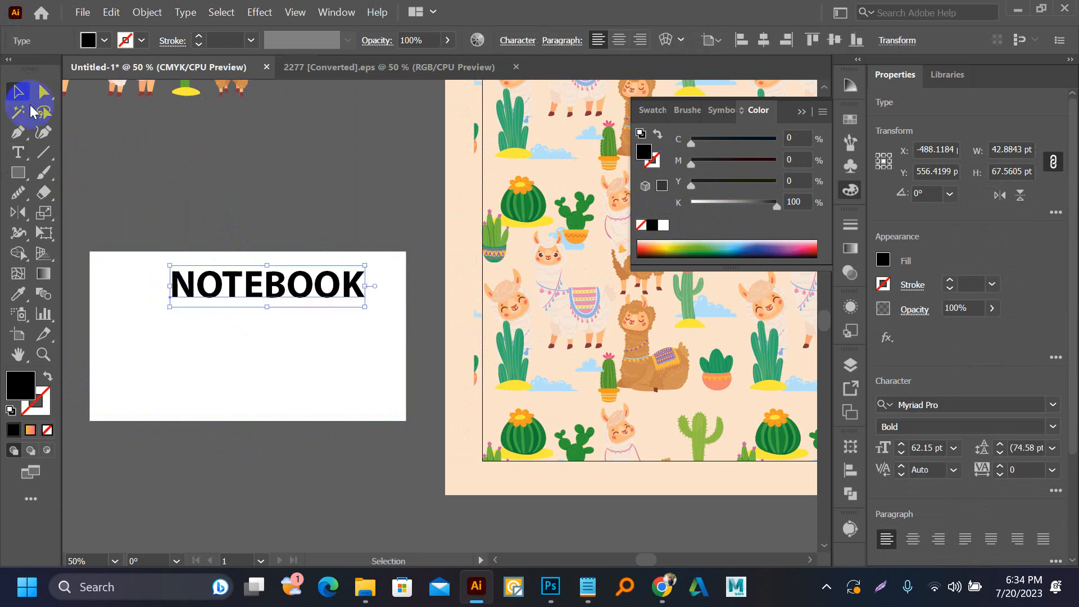
- Center the NOTEBOOK title near the white rectangle's upper edge and enlarge it proportionally to about 443 pt wide
mouse_move(274, 283)
left_mouse_down()
mouse_move(246, 292)
mouse_move(256, 293)
left_mouse_up()
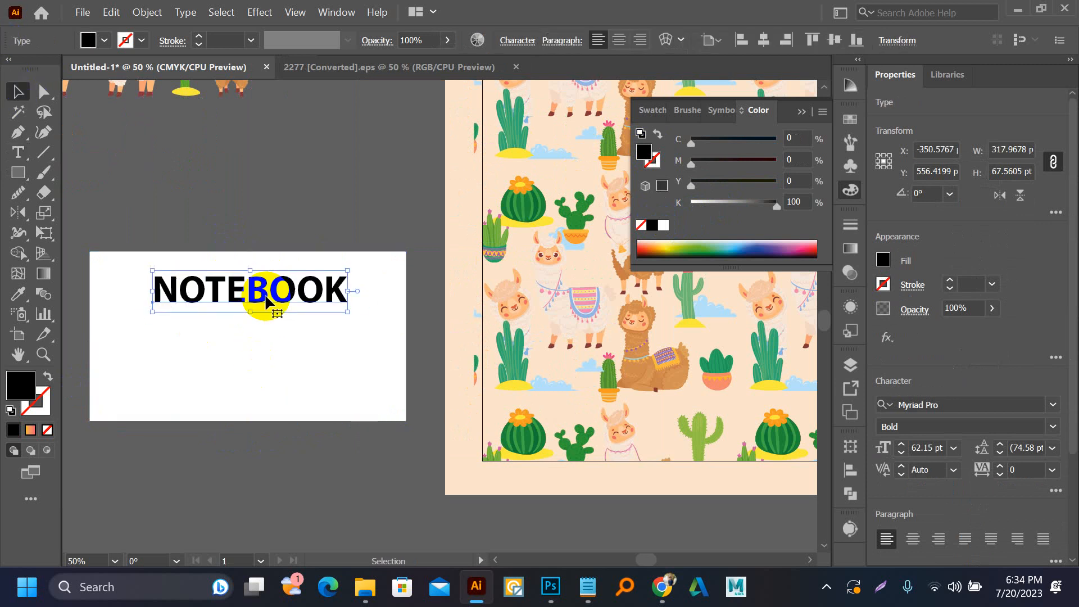
left_click_drag(347, 309, 386, 320)
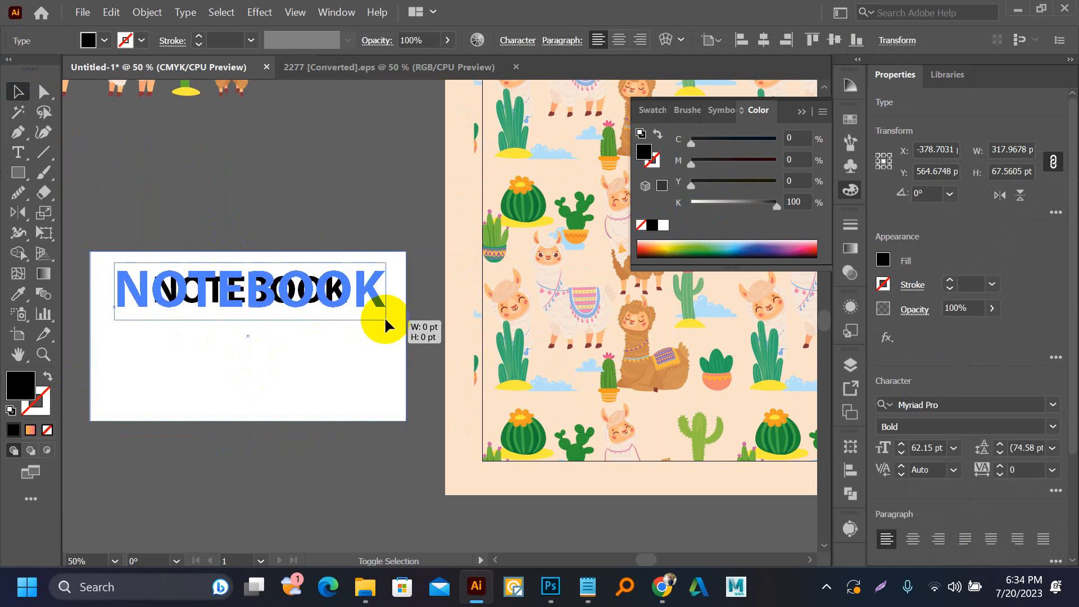
left_click(308, 204)
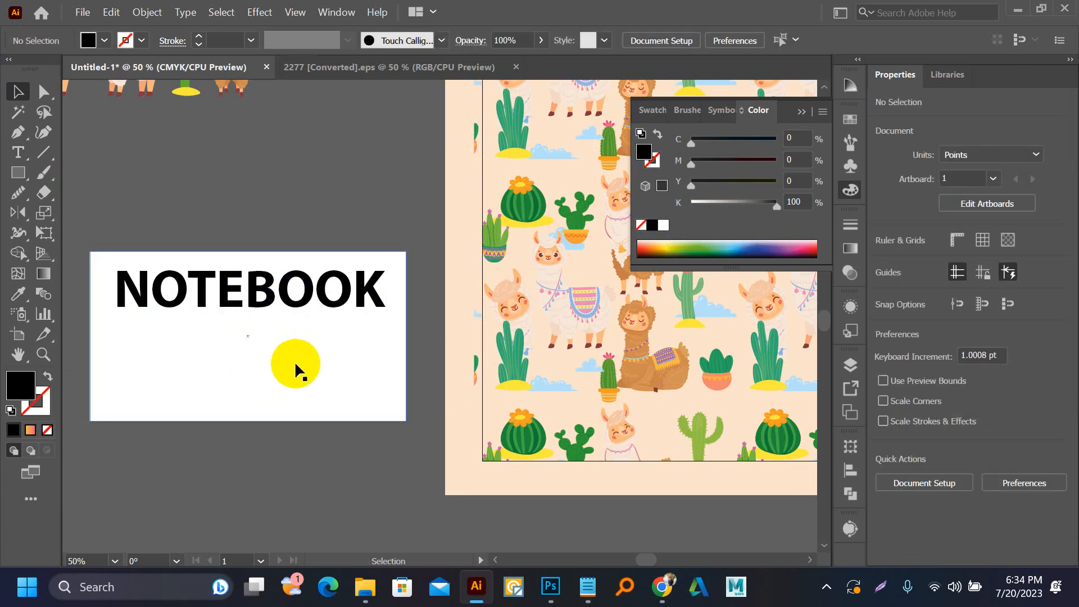
left_click(266, 309)
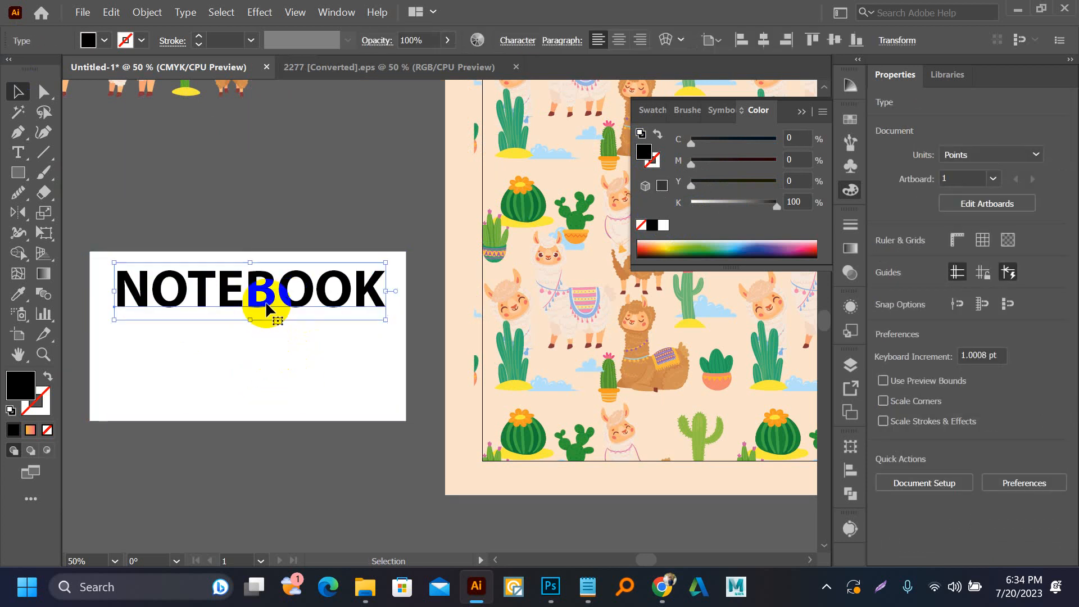
left_click(232, 492)
- Draw a horizontal line about 424 pt long below the NOTEBOOK title with no fill and a 1 pt black stroke
key("p")
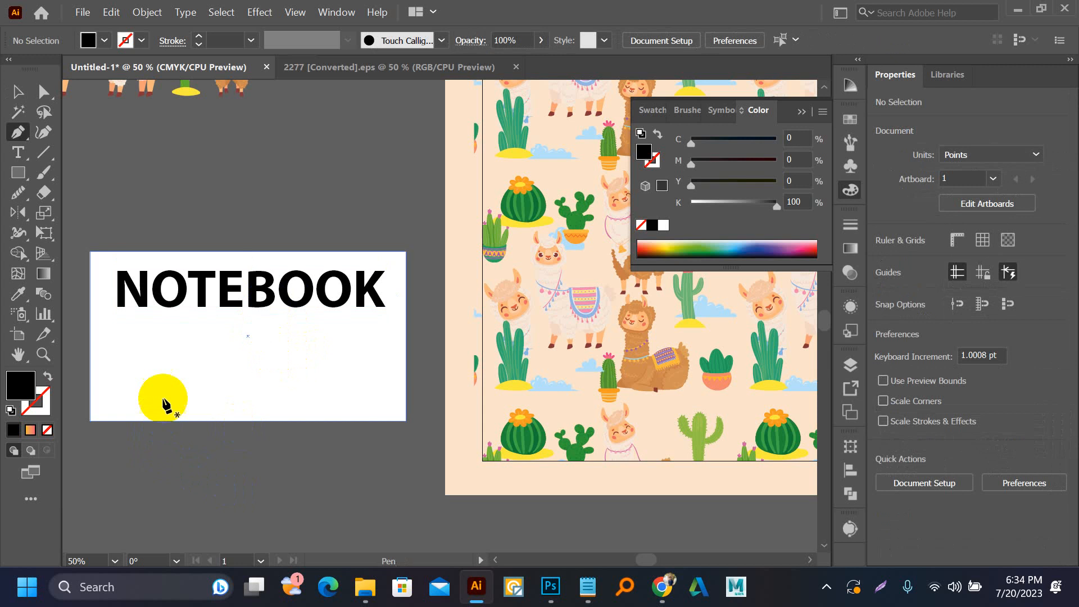
left_click(113, 348)
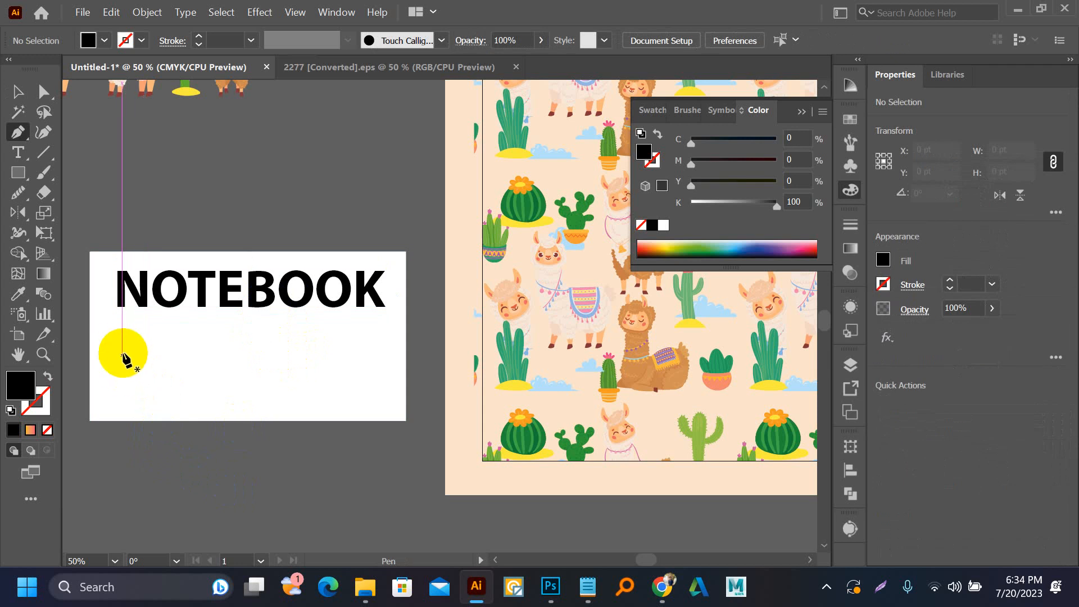
left_click(374, 348)
key("v")
left_click(262, 477)
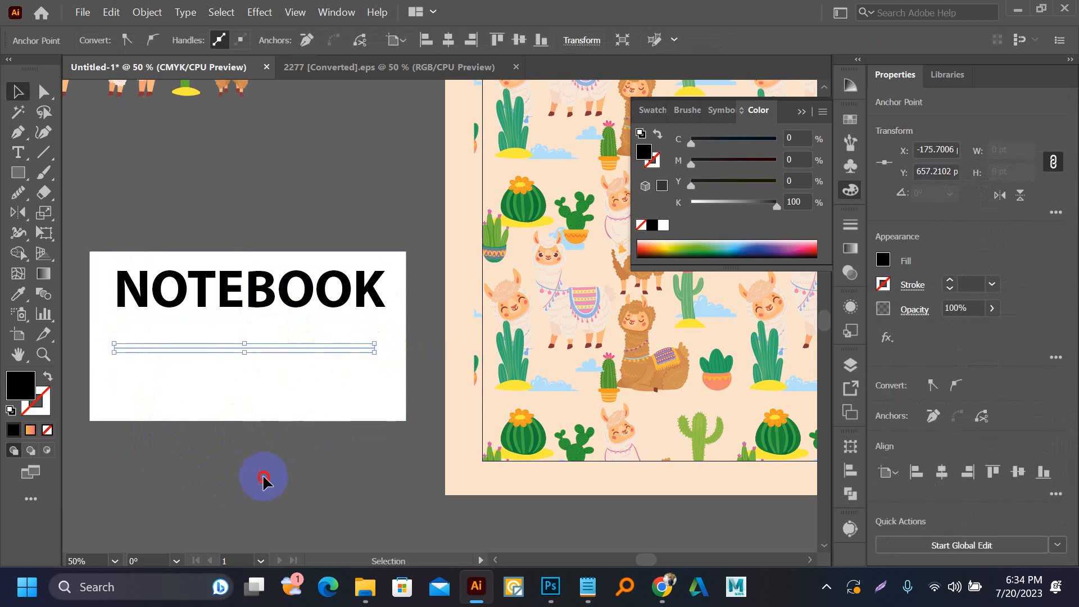
scroll(154, 351, "up", 2)
left_click(223, 343)
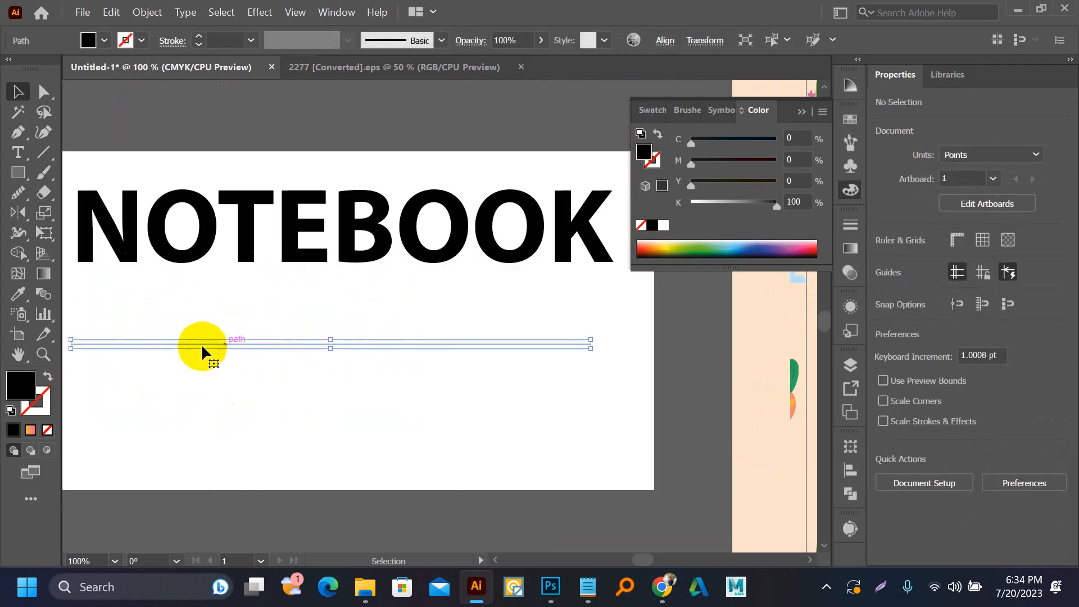
left_click(48, 377)
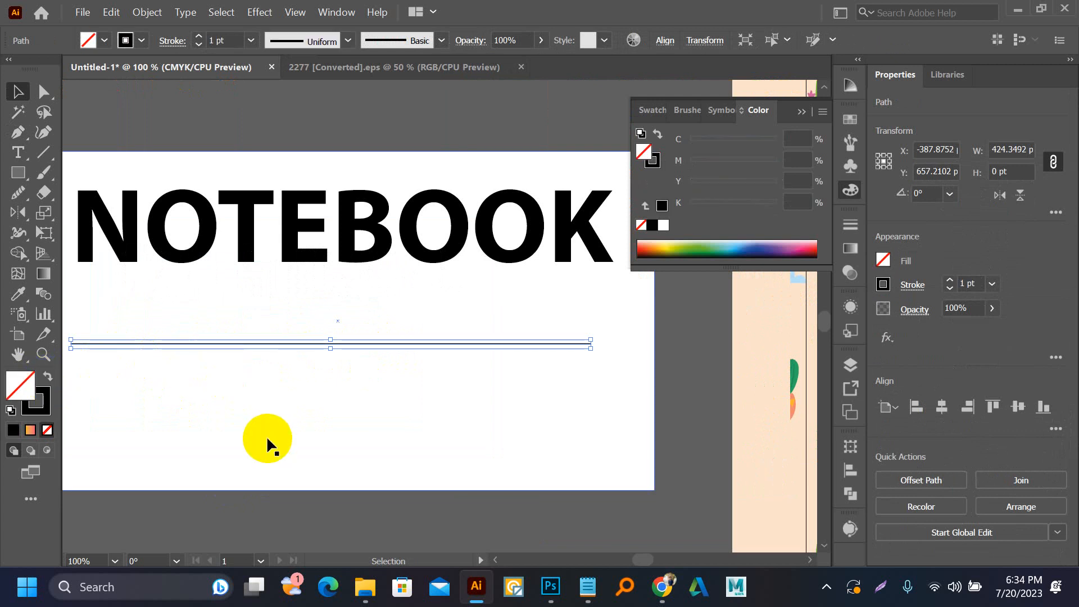
- Copy the line downward twice to make three evenly spaced lines, and shift the white rectangle slightly upward
left_click_drag(292, 342, 290, 379)
key("ctrl+d")
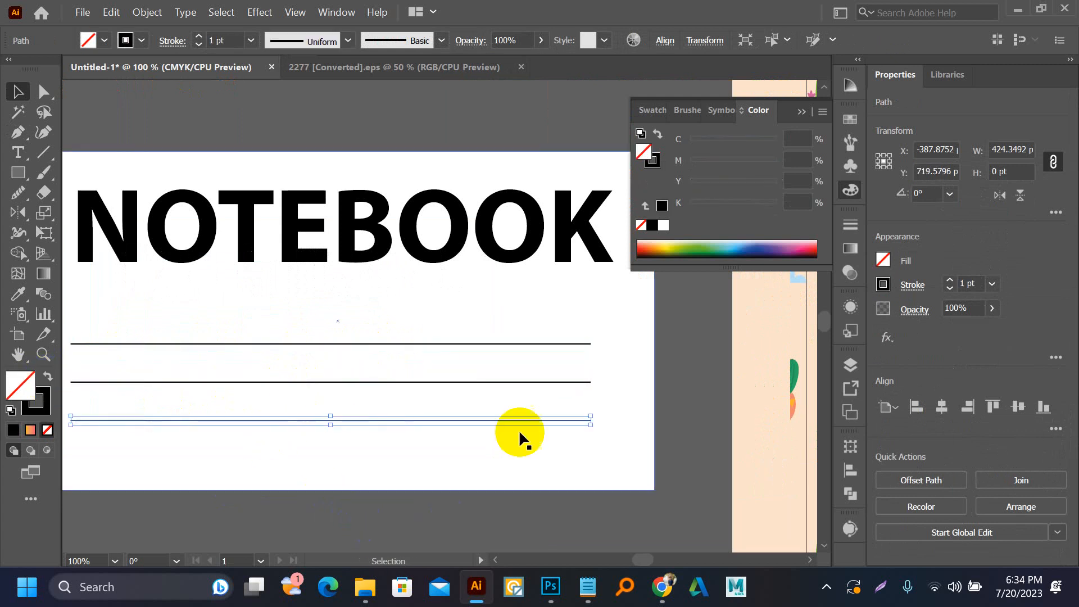
left_click(676, 477)
left_click_drag(623, 462, 623, 453)
- Group the NOTEBOOK title with the three lines and center the group horizontally and vertically with the white rectangle
left_click_drag(260, 121, 378, 444)
left_click(407, 450, "shift")
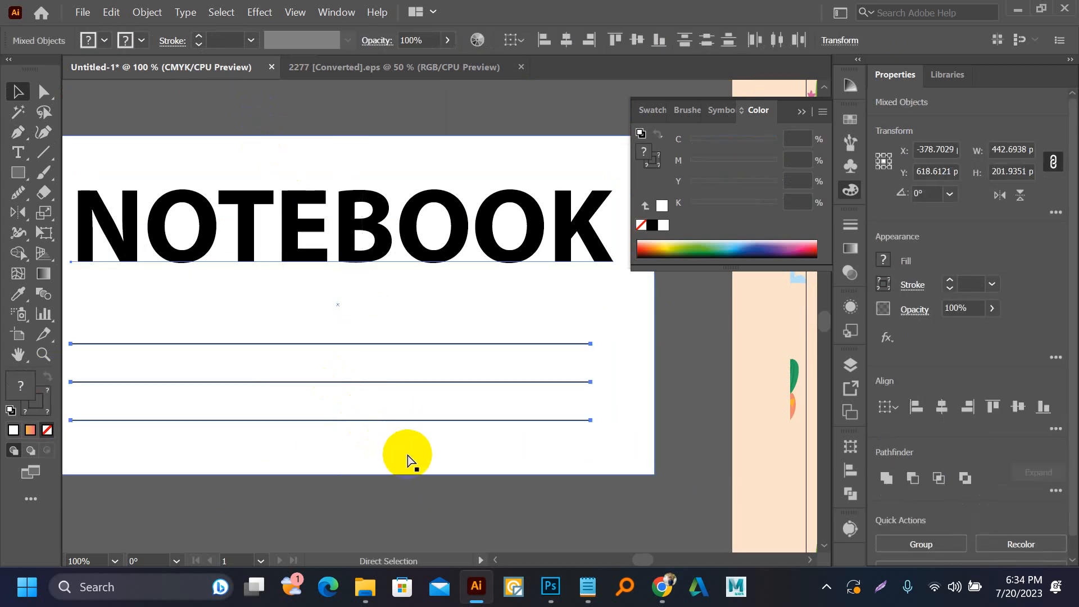
key("ctrl+g")
left_click(565, 435, "shift")
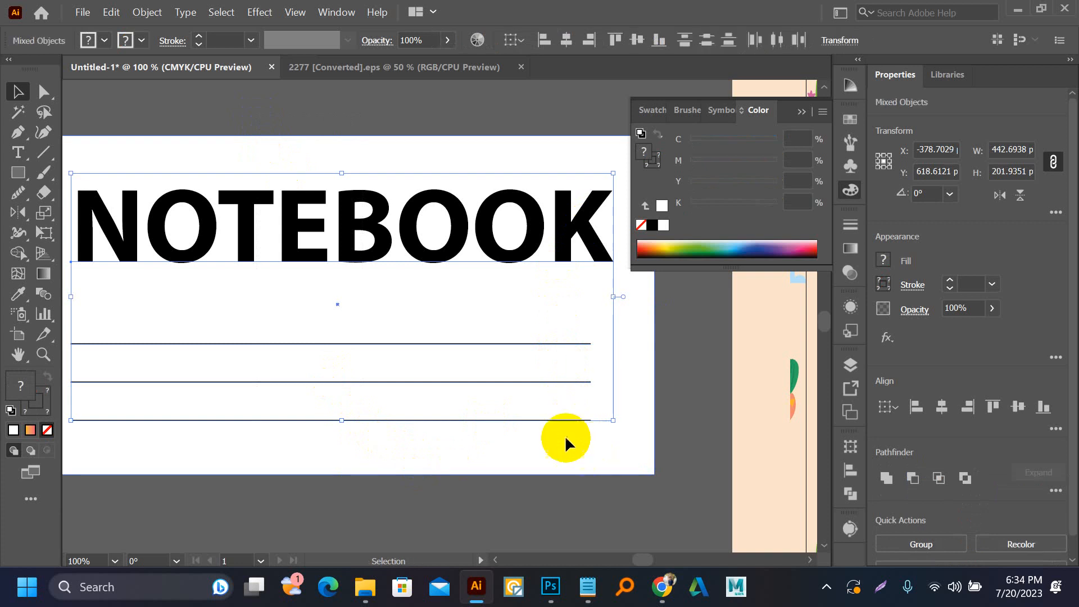
left_click(568, 39)
left_click(634, 40)
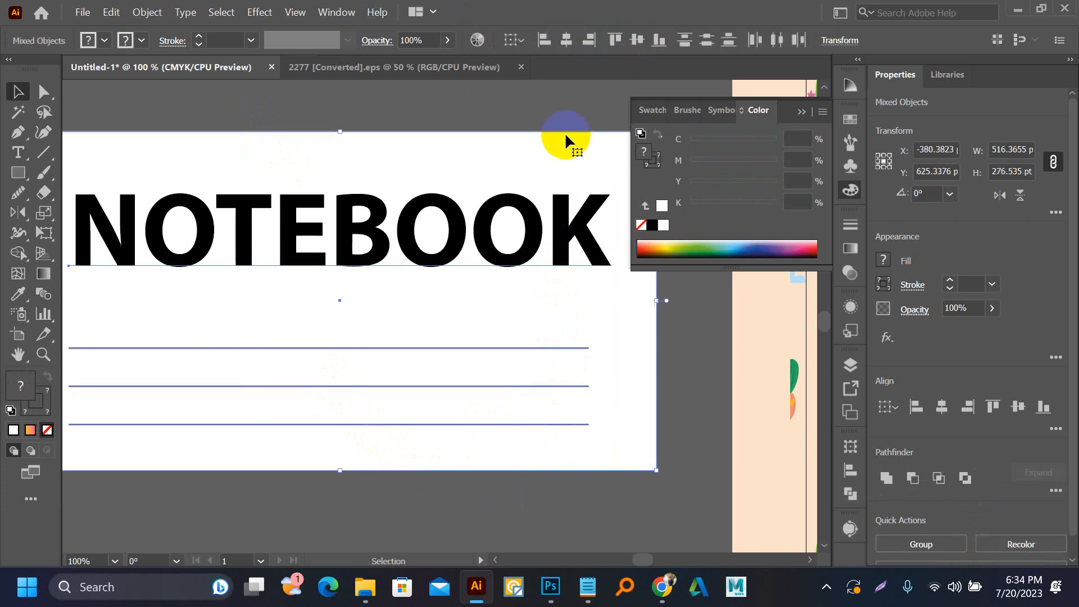
- Round all four corners of the white label rectangle behind the NOTEBOOK title
scroll(505, 192, "down", 1)
left_click(408, 96)
left_click(248, 160)
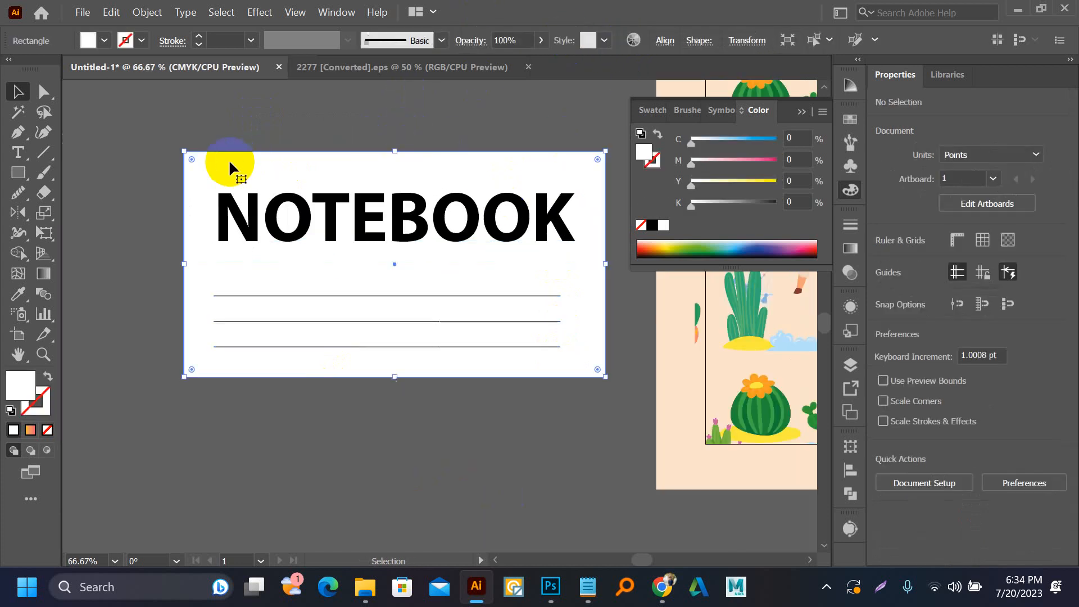
left_click_drag(195, 160, 212, 173)
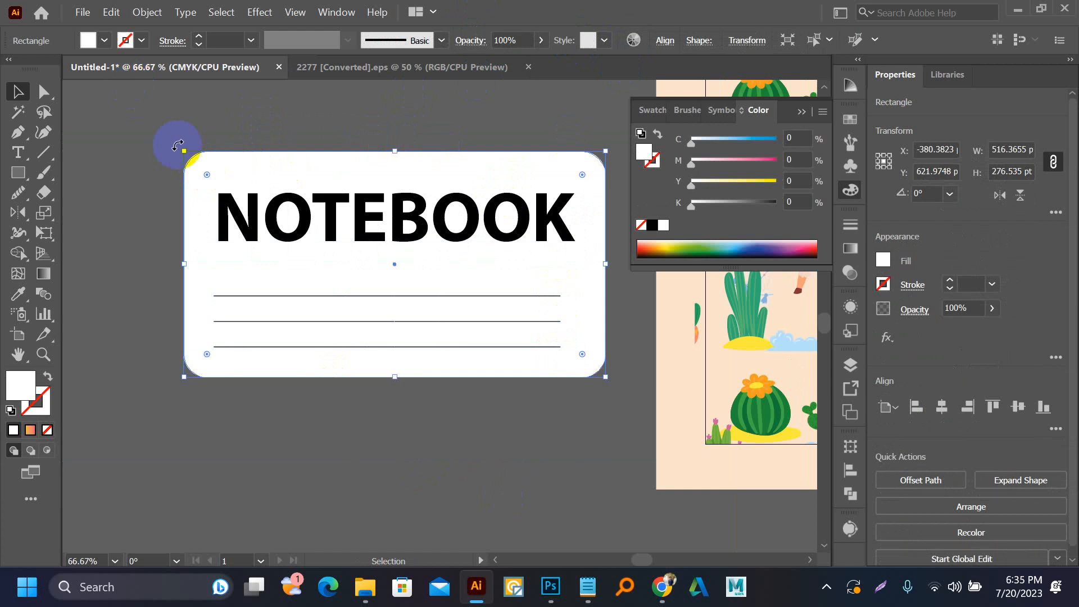
- Group the white rounded rectangle with the NOTEBOOK title and lines, and place the label on the upper part of the patterned cover
left_click_drag(168, 139, 525, 390)
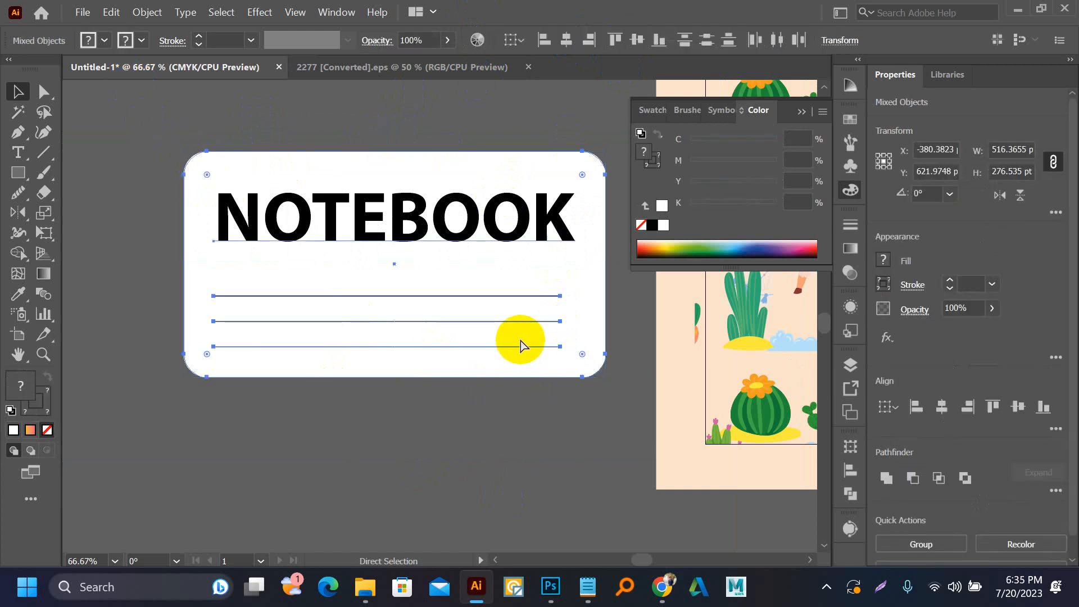
key("ctrl+g")
left_click(469, 446)
scroll(221, 356, "down", 1)
left_click_drag(306, 296, 385, 232)
scroll(176, 357, "down", 2)
scroll(429, 258, "up", 1)
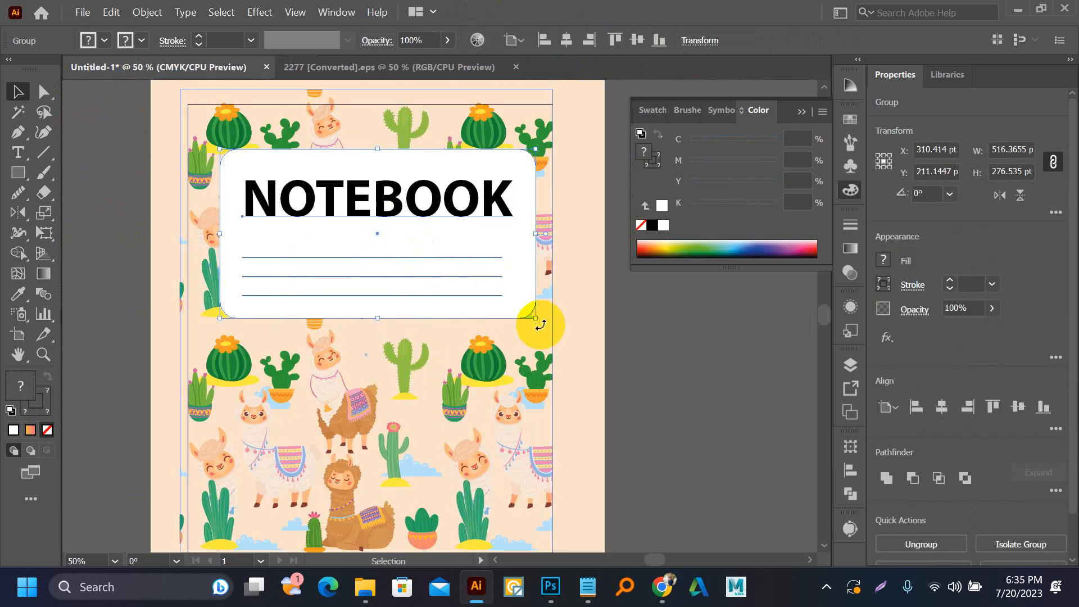
- Scale the NOTEBOOK label group down proportionally around its center to about 377 by 202 pt
left_click(507, 282, "shift")
left_click(526, 306)
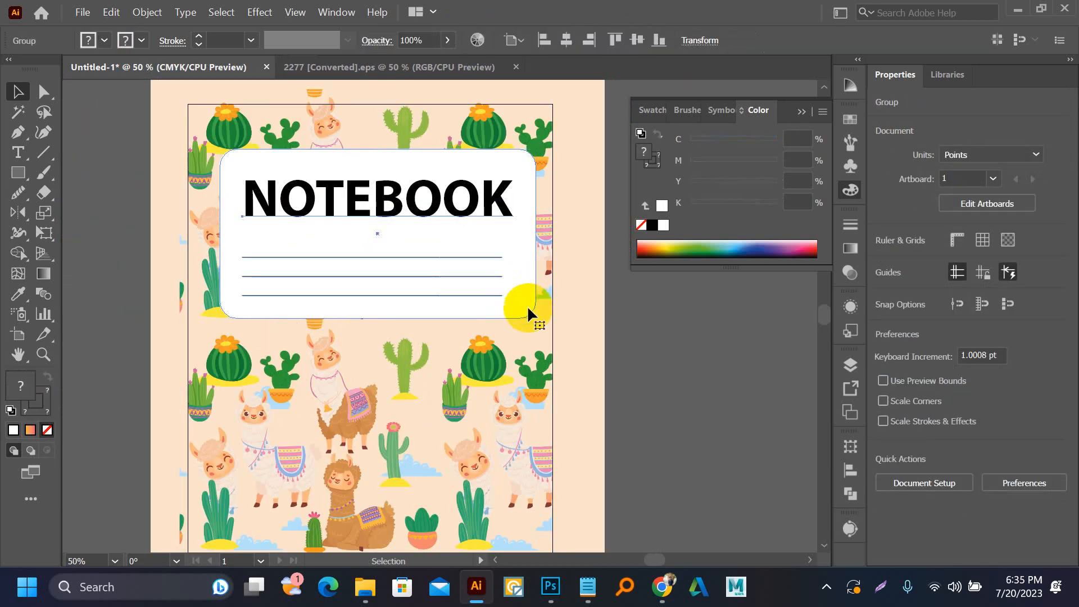
left_click_drag(536, 320, 493, 282)
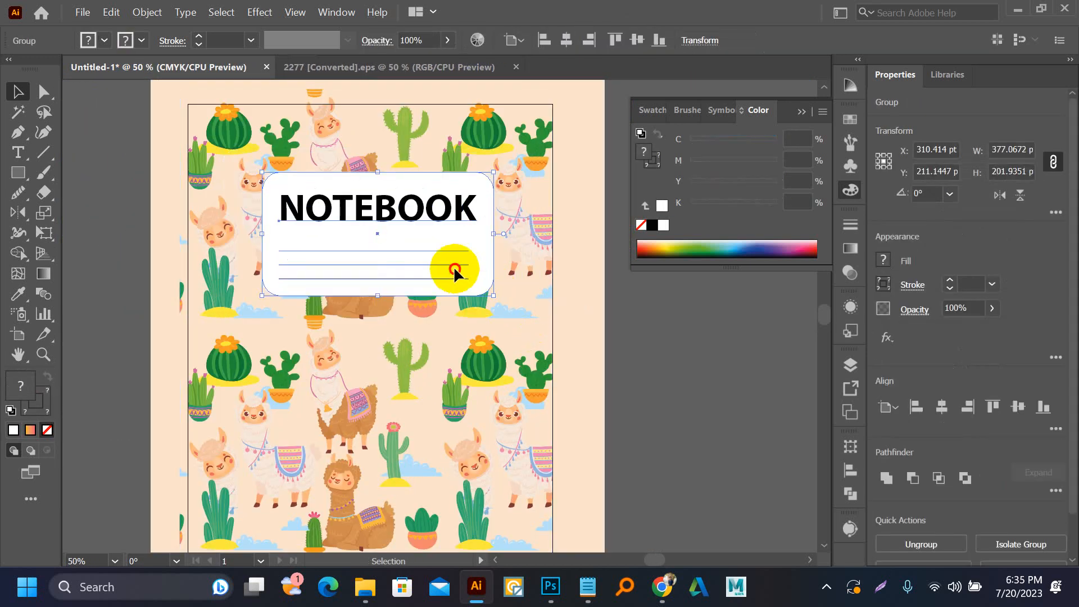
left_click(650, 314)
scroll(650, 313, "down", 1)
left_click_drag(639, 345, 602, 327)
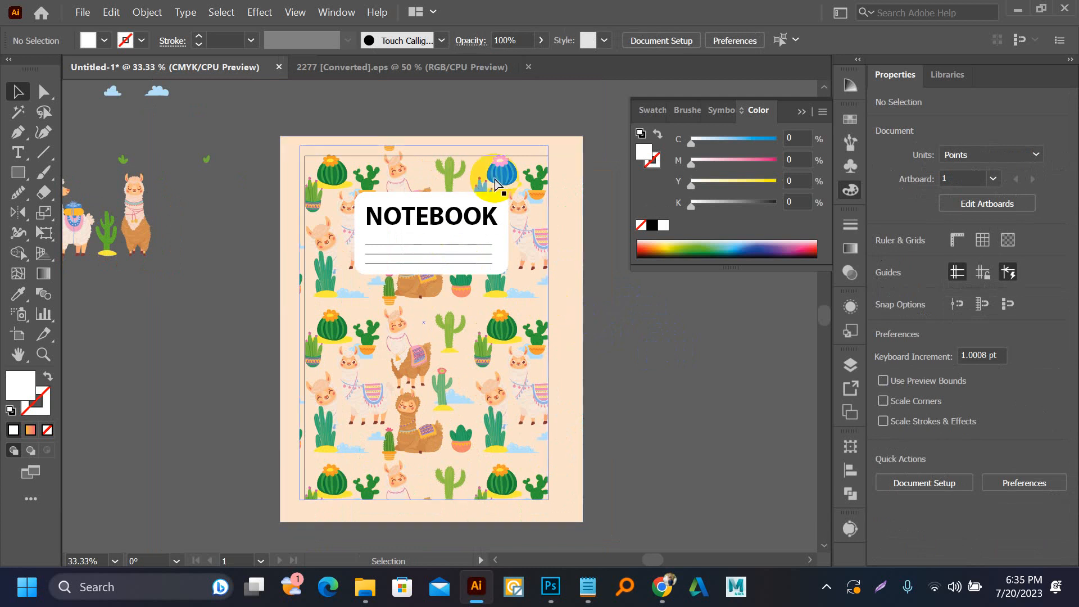
scroll(496, 183, "up", 1)
scroll(393, 229, "down", 2)
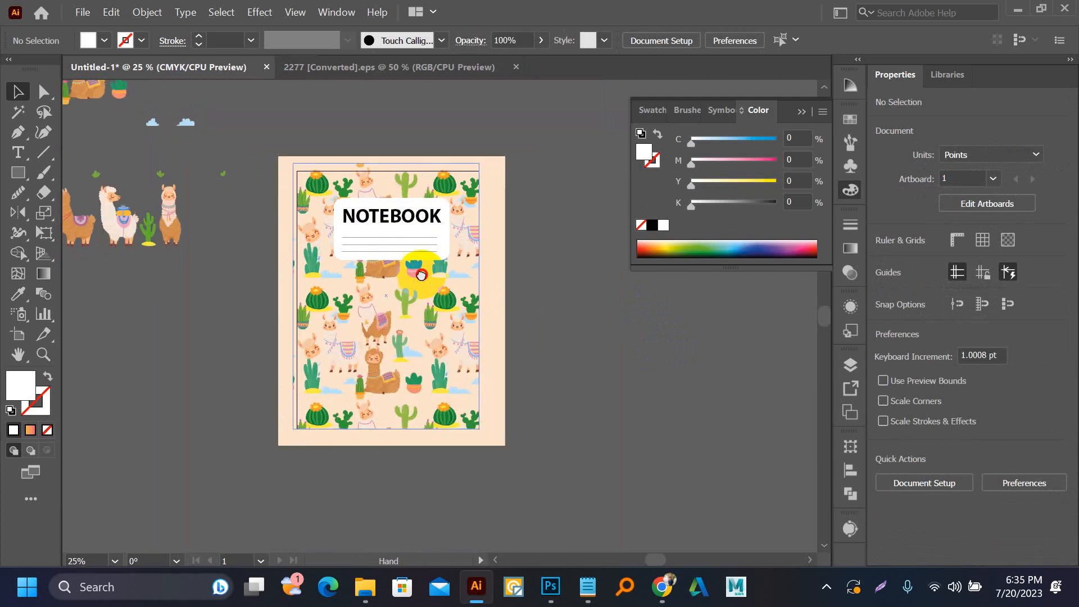
left_click_drag(421, 274, 414, 236)
scroll(403, 187, "up", 1)
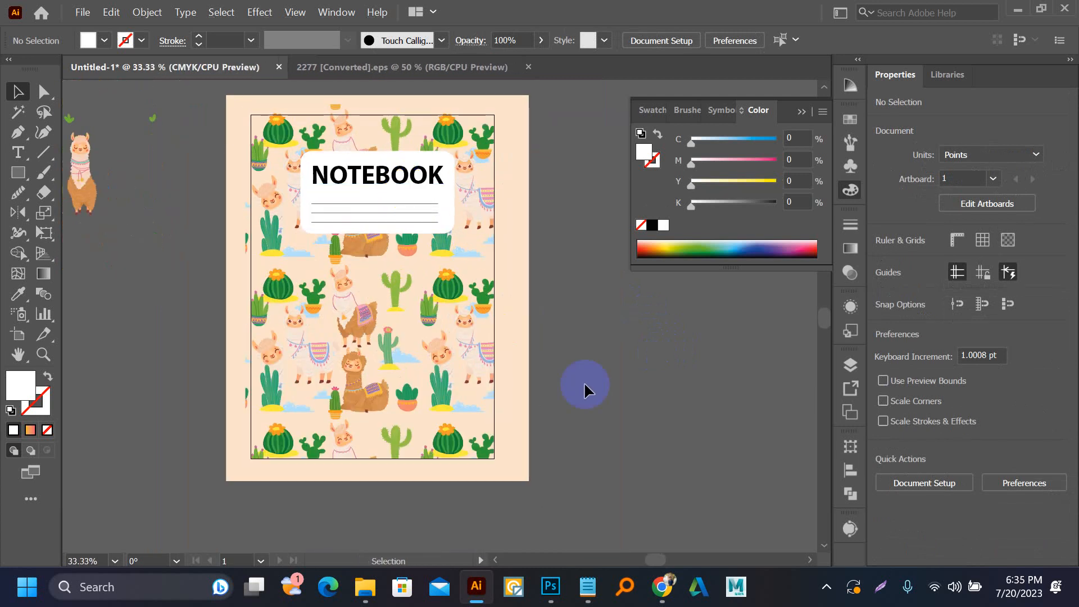
- Export all artboards to the Desktop as a JPEG named "lama book cover", using CMYK, maximum quality and 300 ppi
left_click(82, 20)
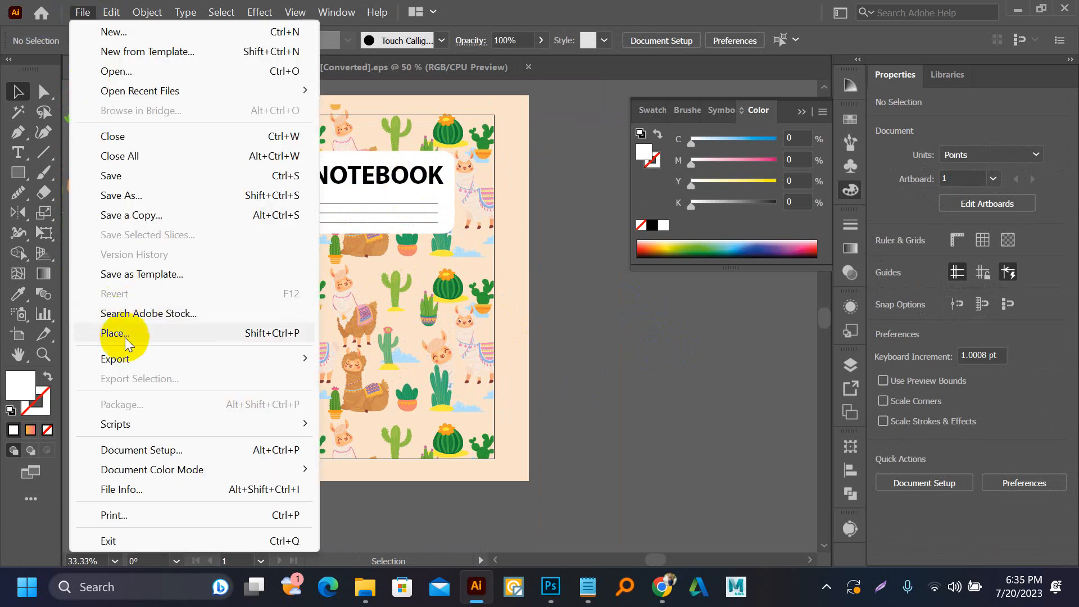
mouse_move(116, 358)
left_click(438, 383)
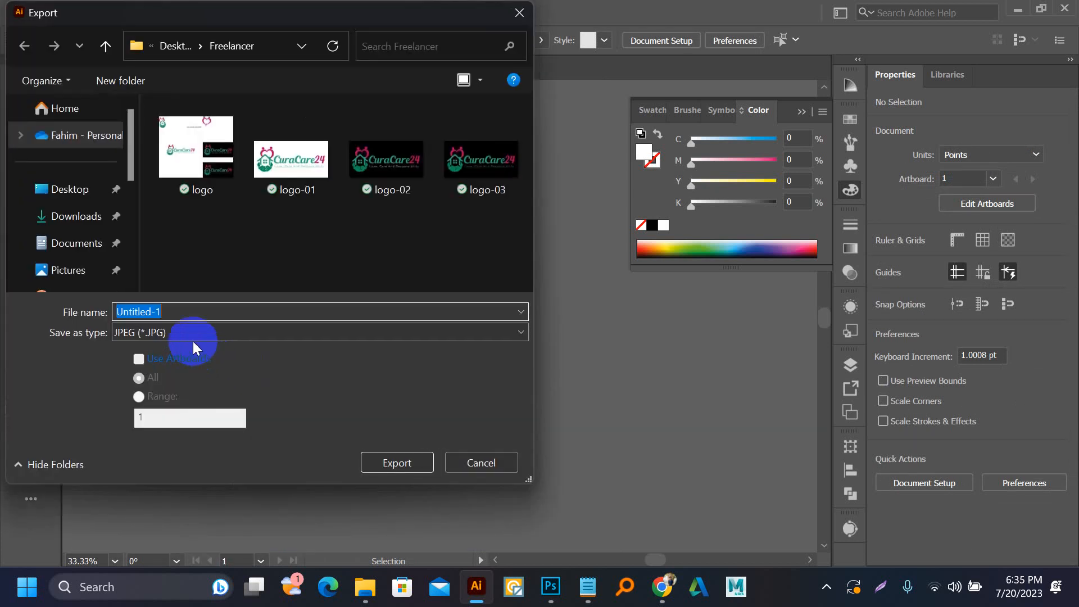
left_click(157, 358)
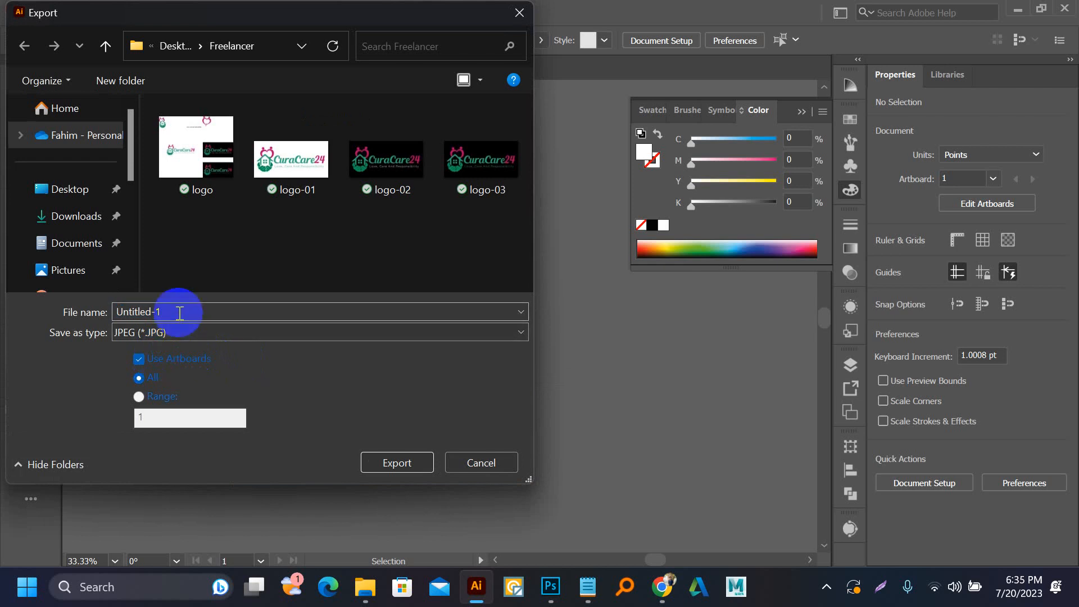
left_click(86, 187)
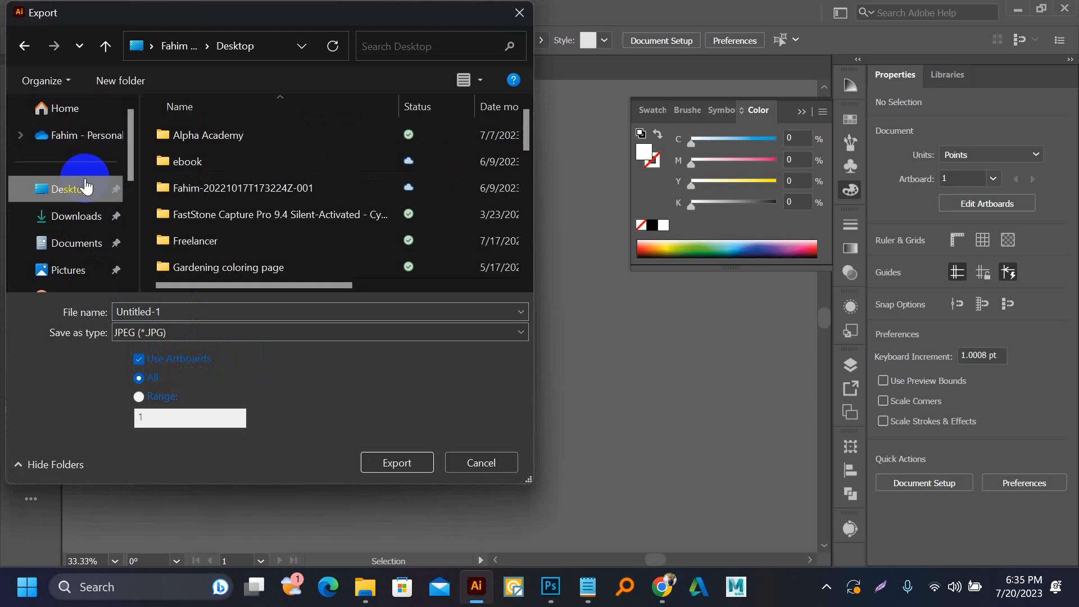
left_click(163, 310)
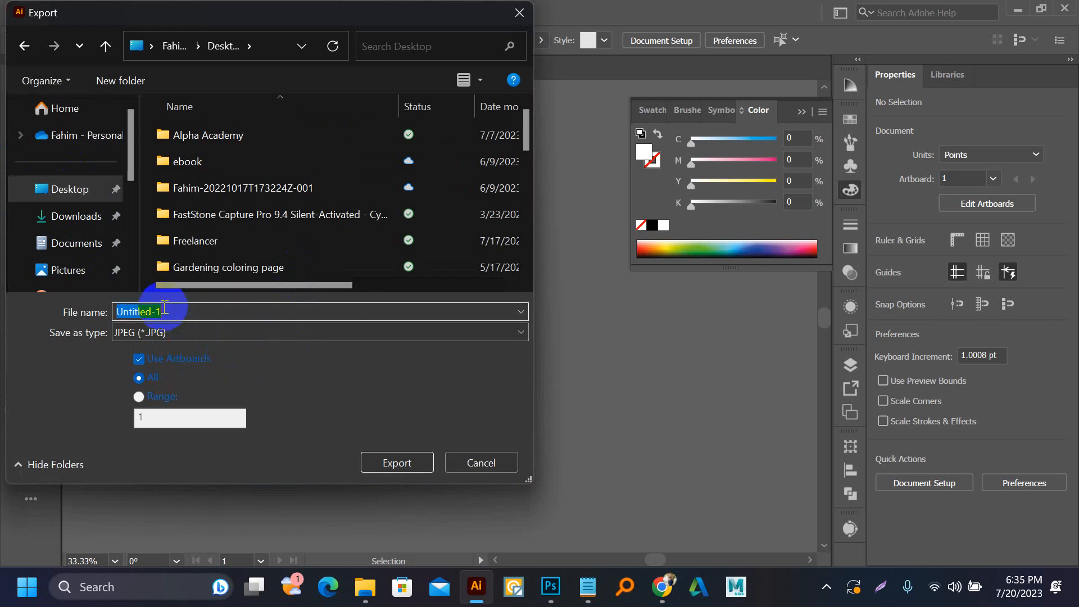
type("lama book")
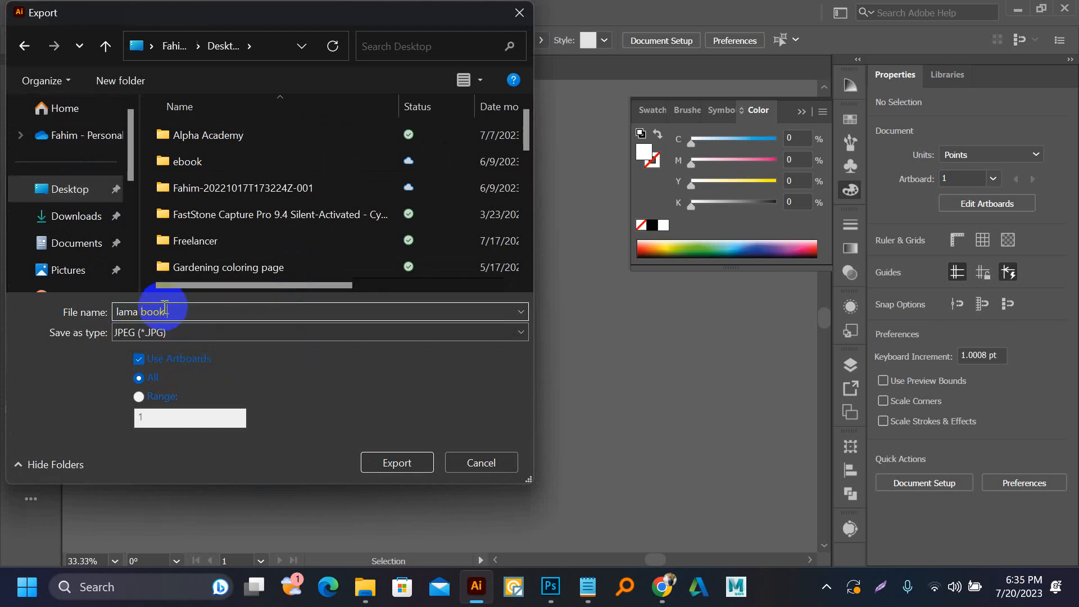
type(" cover")
key("Return")
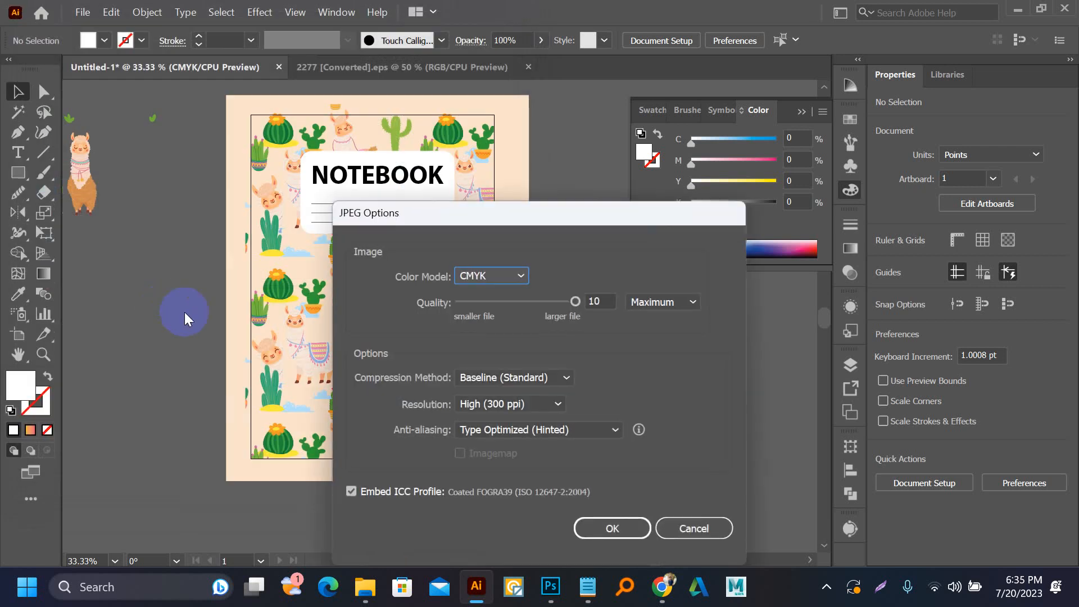
left_click(613, 528)
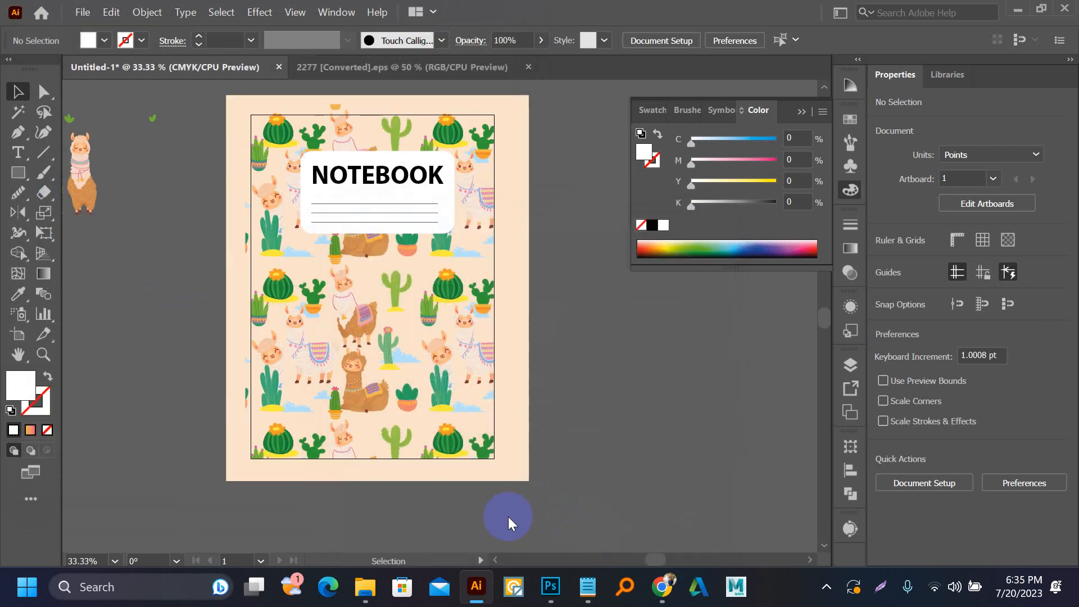
- Switch to File Explorer and open "lama book cover-01" from the Desktop to review the exported cover, closing the image again
mouse_move(360, 584)
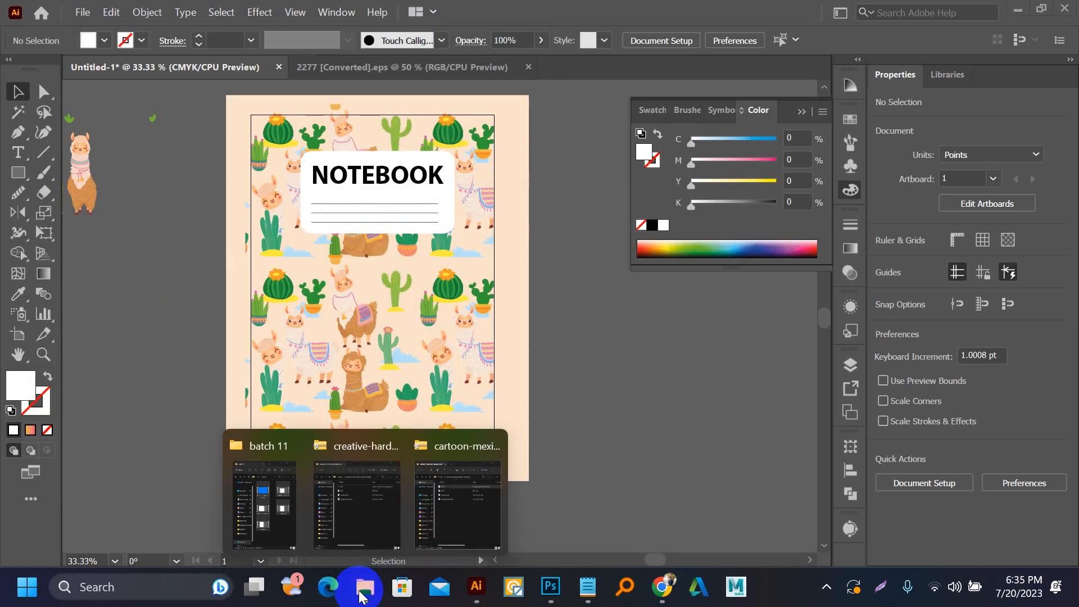
left_click(337, 519)
left_click(155, 219)
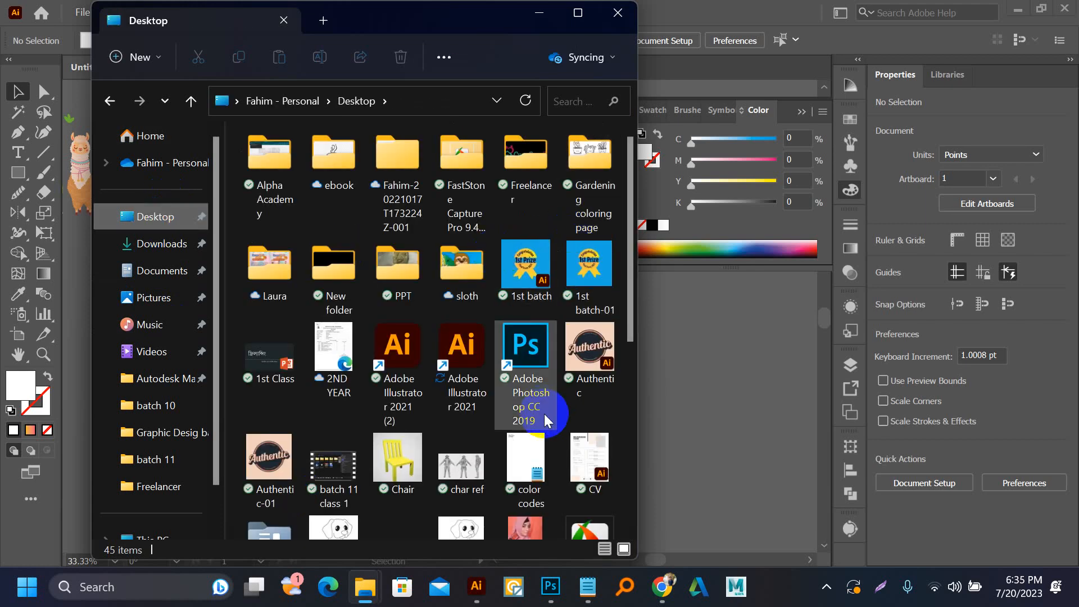
scroll(544, 414, "down", 5)
scroll(338, 393, "down", 2)
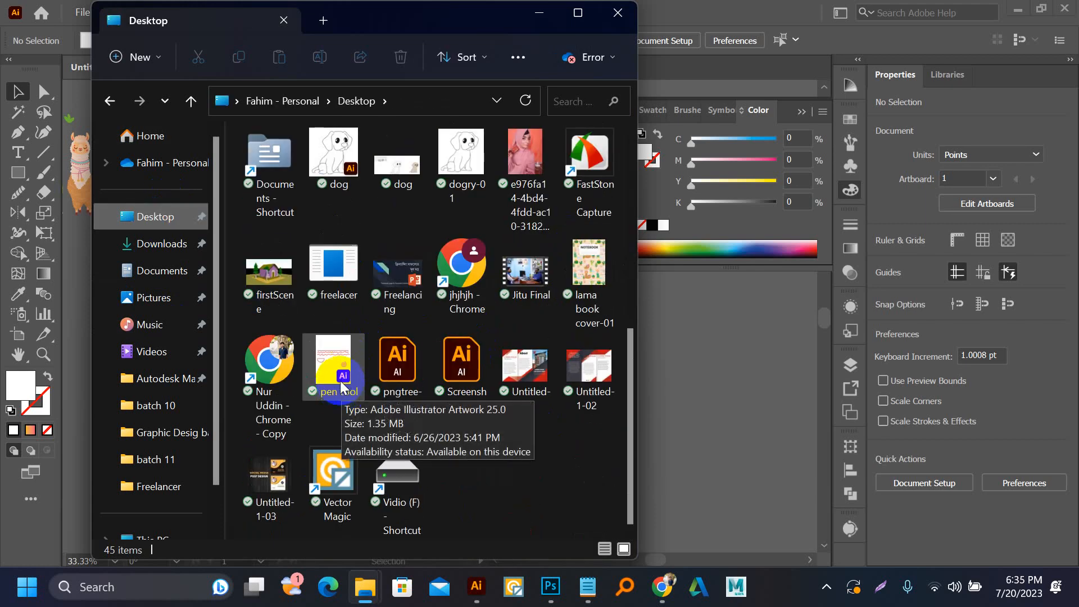
scroll(428, 440, "up", 8)
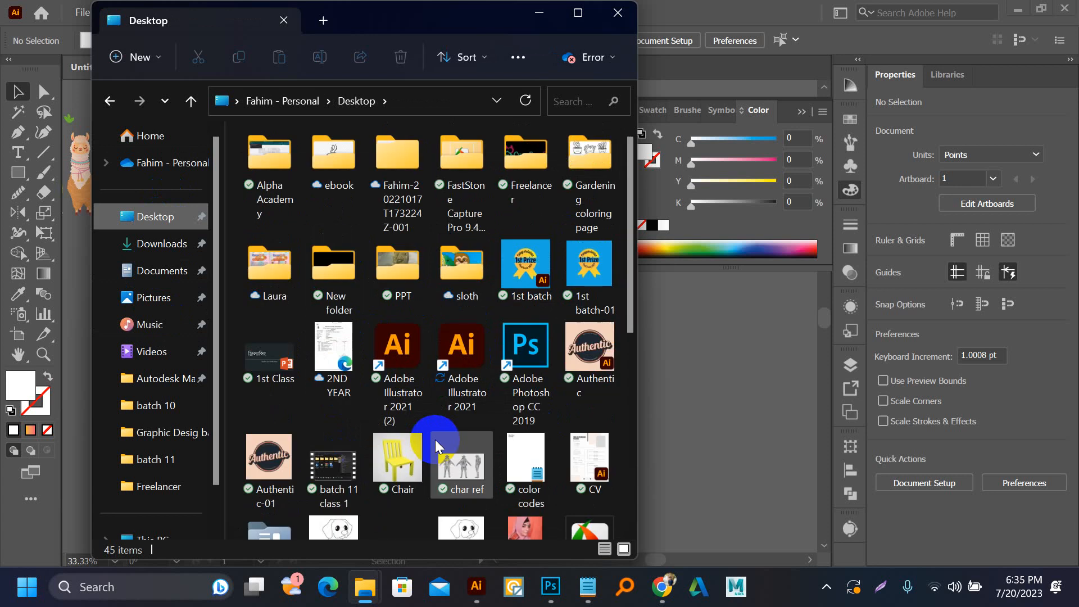
scroll(572, 448, "down", 3)
left_click(590, 348)
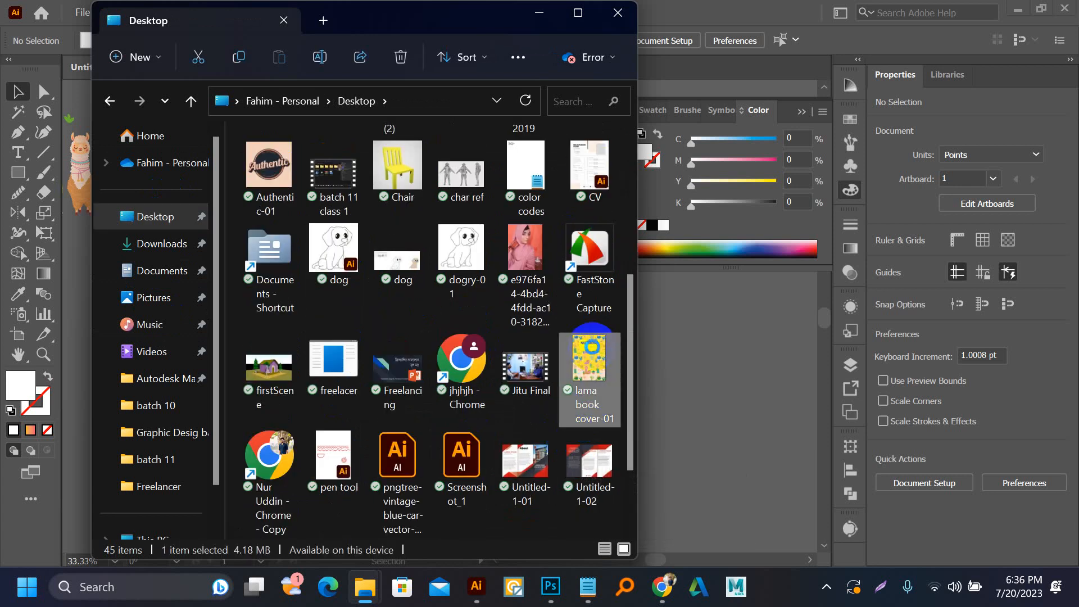
double_click(593, 351)
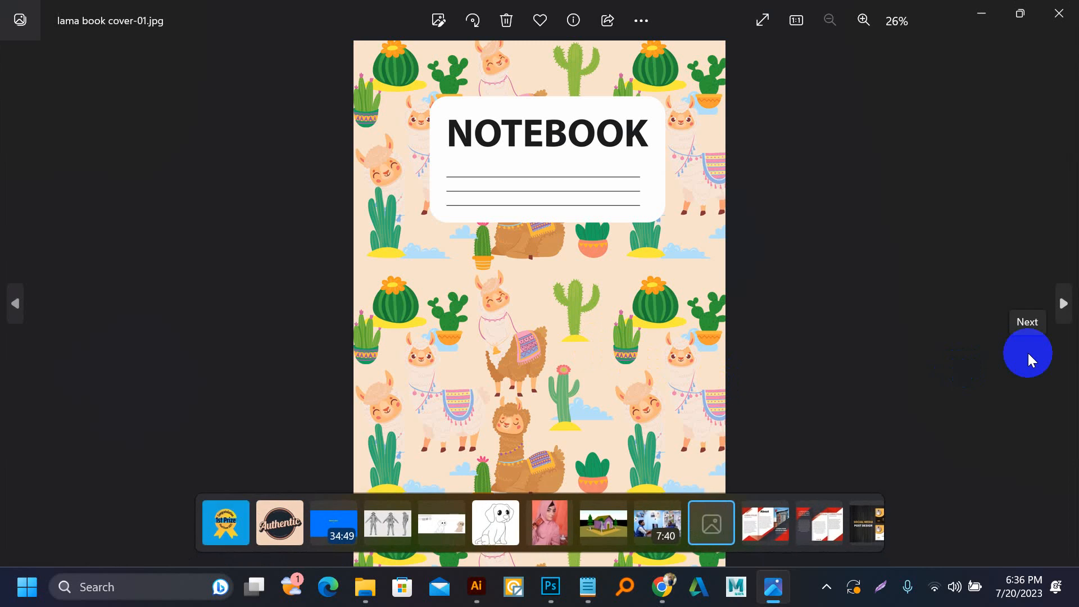
left_click(1059, 13)
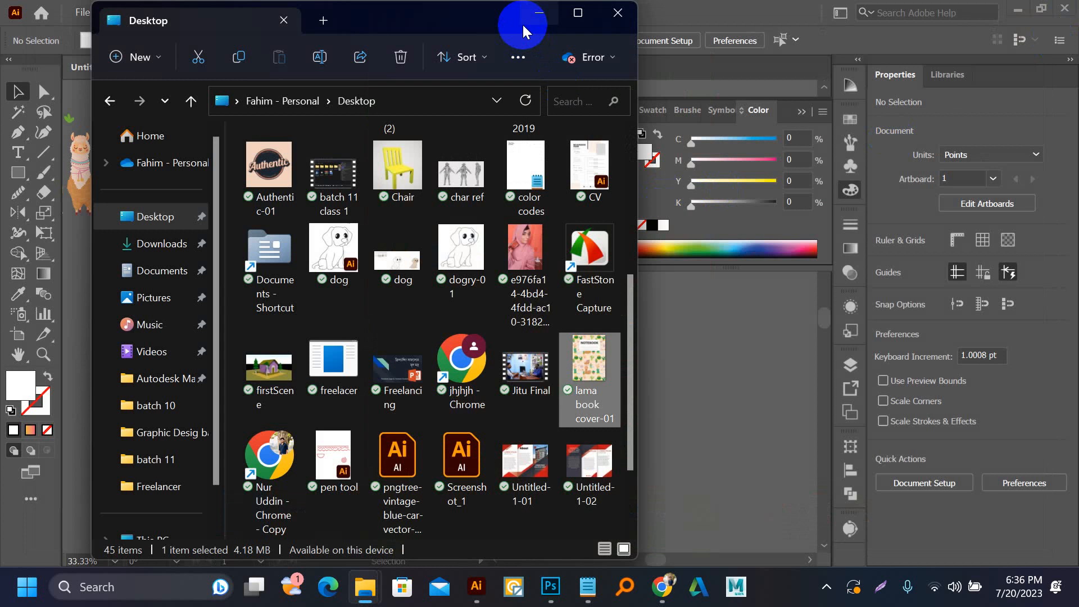
left_click(537, 13)
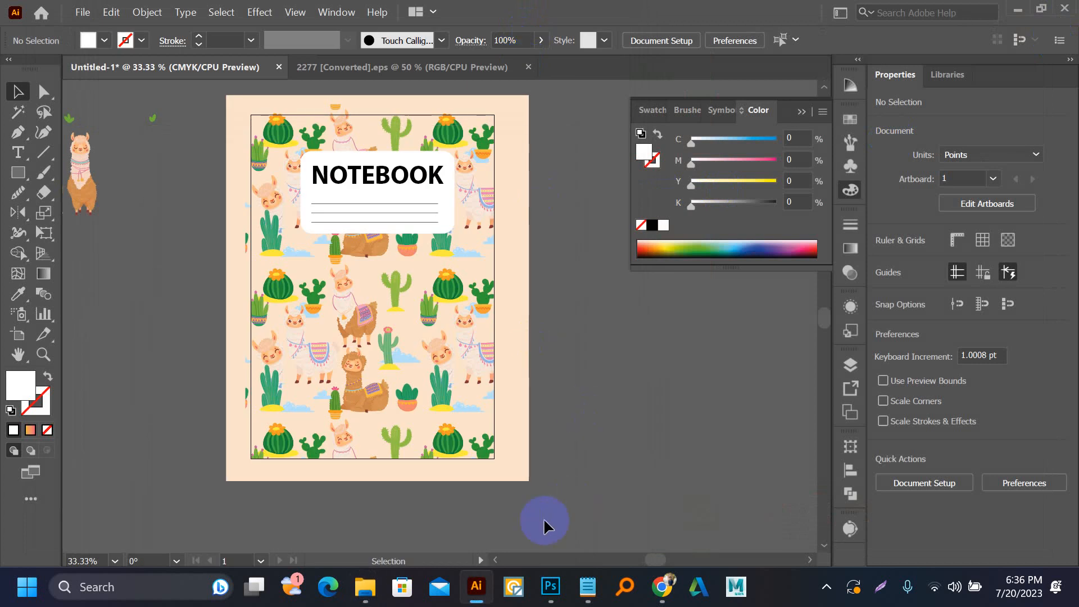
- Switch to Notepad and replace all of the note text with "100 ANIMALS FOR KIDS"
left_click(584, 585)
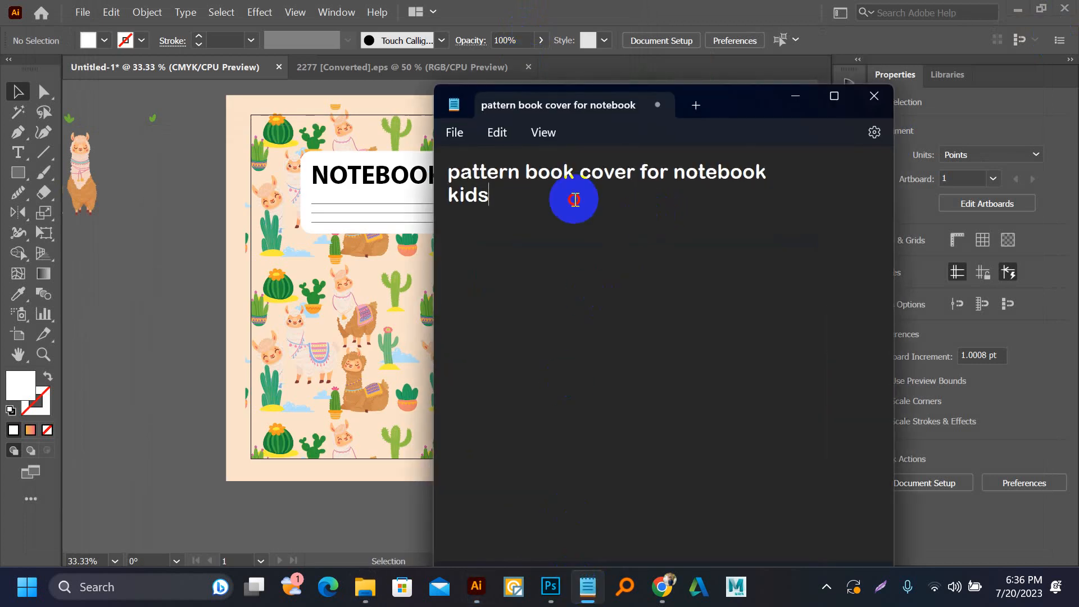
left_click_drag(571, 197, 448, 172)
type("100 ANIMALS FOR KIDS")
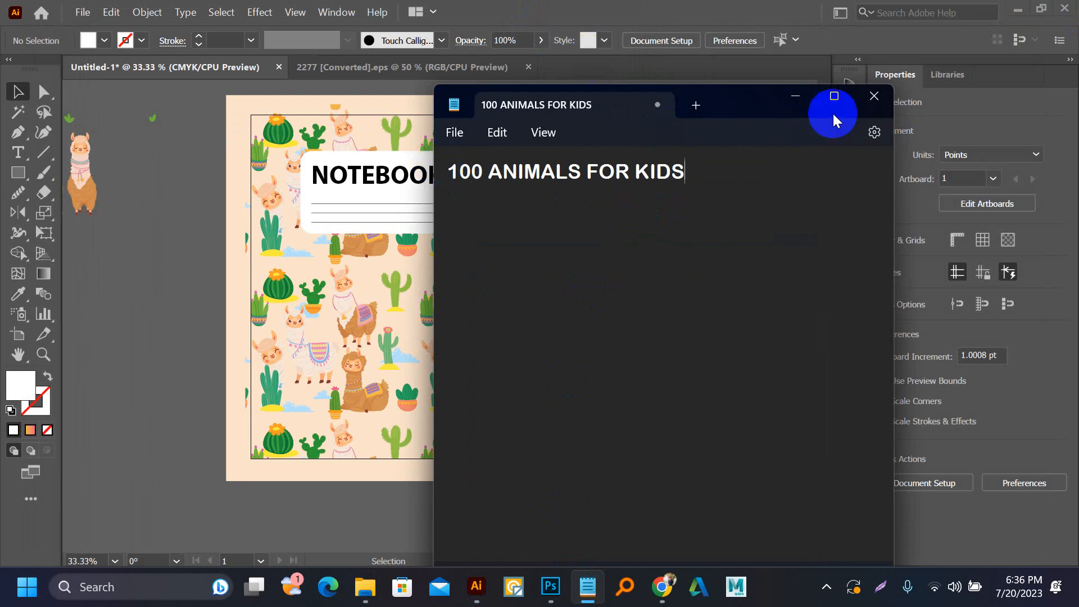
left_click(793, 95)
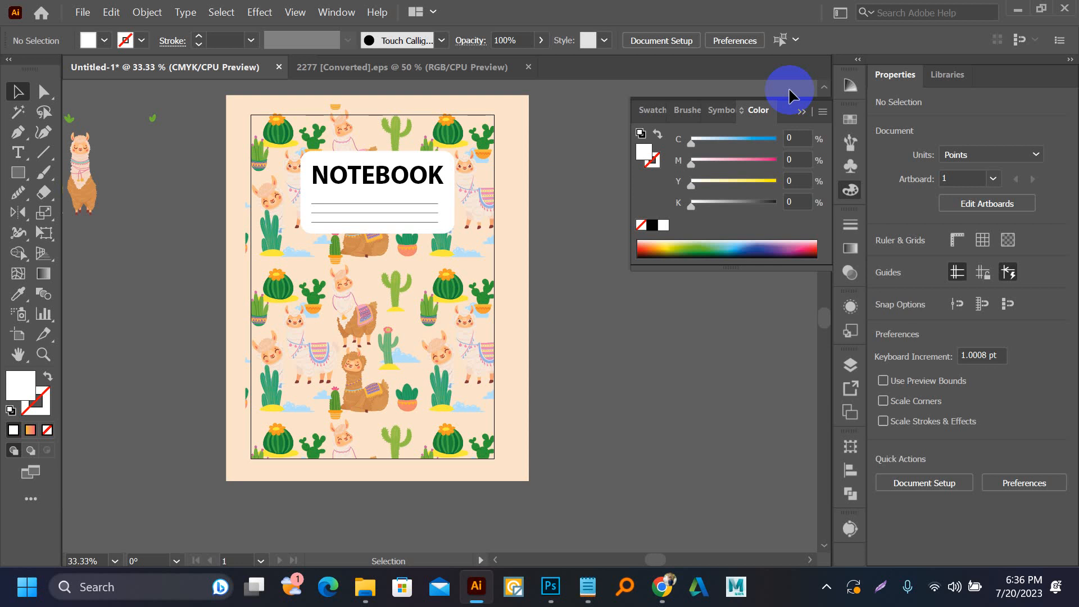
- Delete all of the notebook cover artwork to leave the artboard empty
left_click_drag(197, 112, 467, 459)
key("Delete")
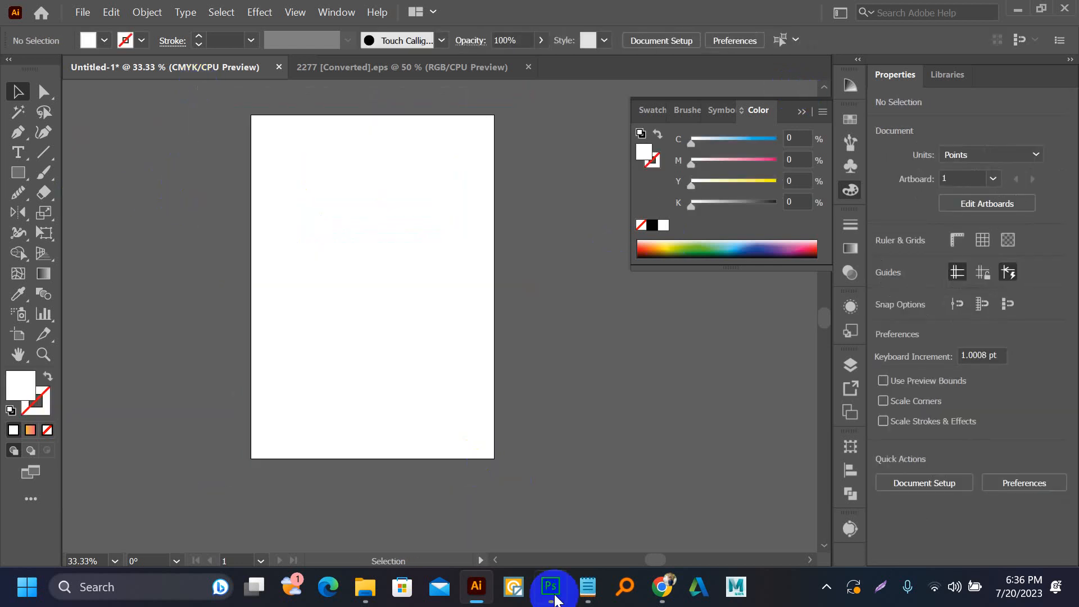
- Switch to Freepik in Chrome, search the assets for "JUNGLE" and look through the first images
left_click(655, 594)
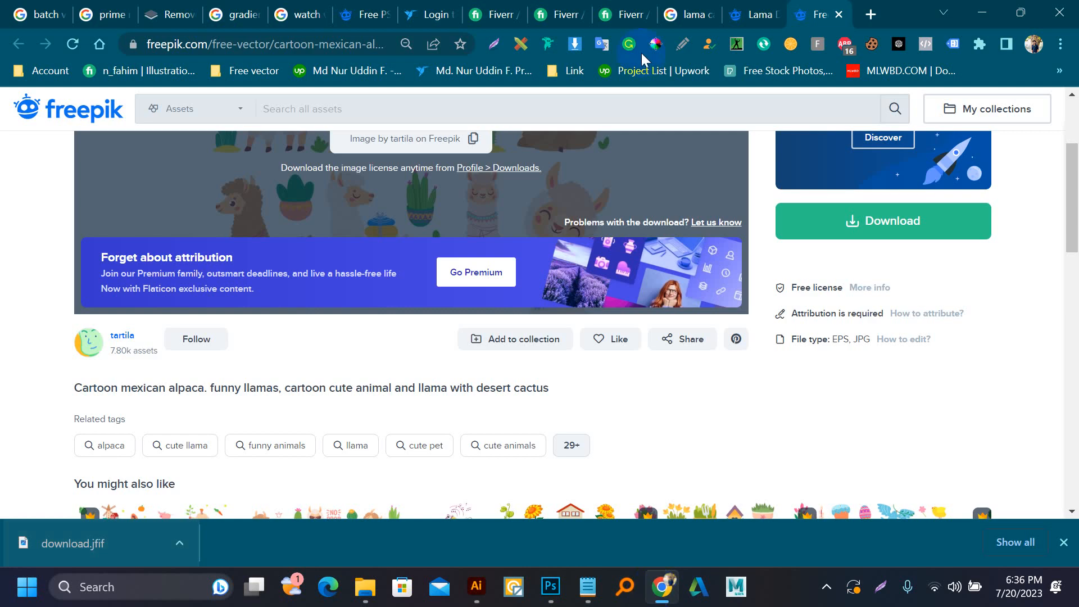
left_click(356, 108)
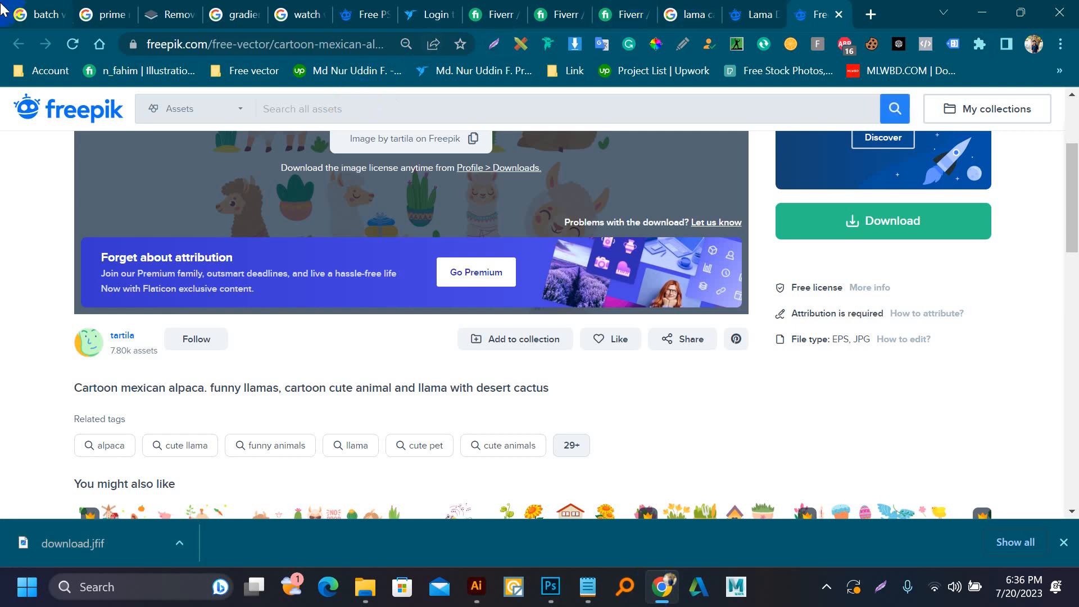
type("JUNGLE")
key("Return")
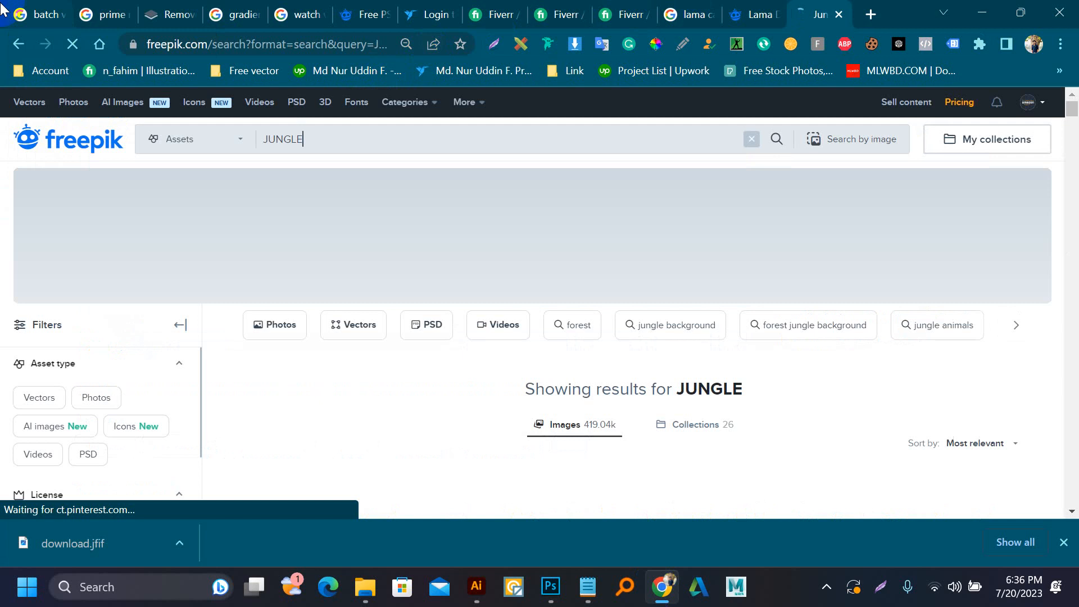
scroll(242, 308, "down", 3)
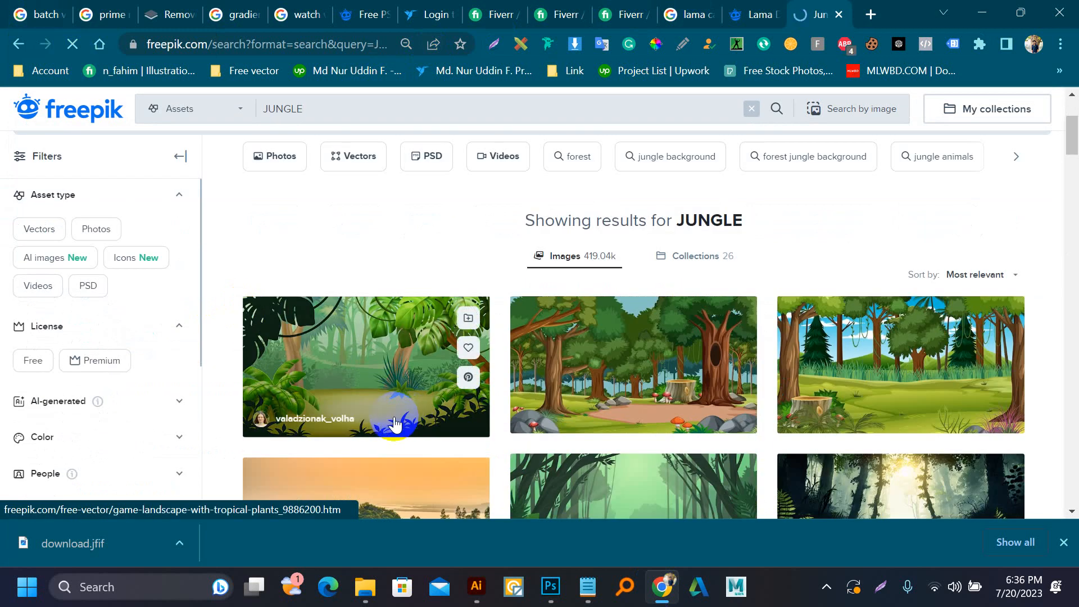
- Switch back to Illustrator, try widening the artboard into a landscape format from its right edge, and undo the resize
left_click(466, 585)
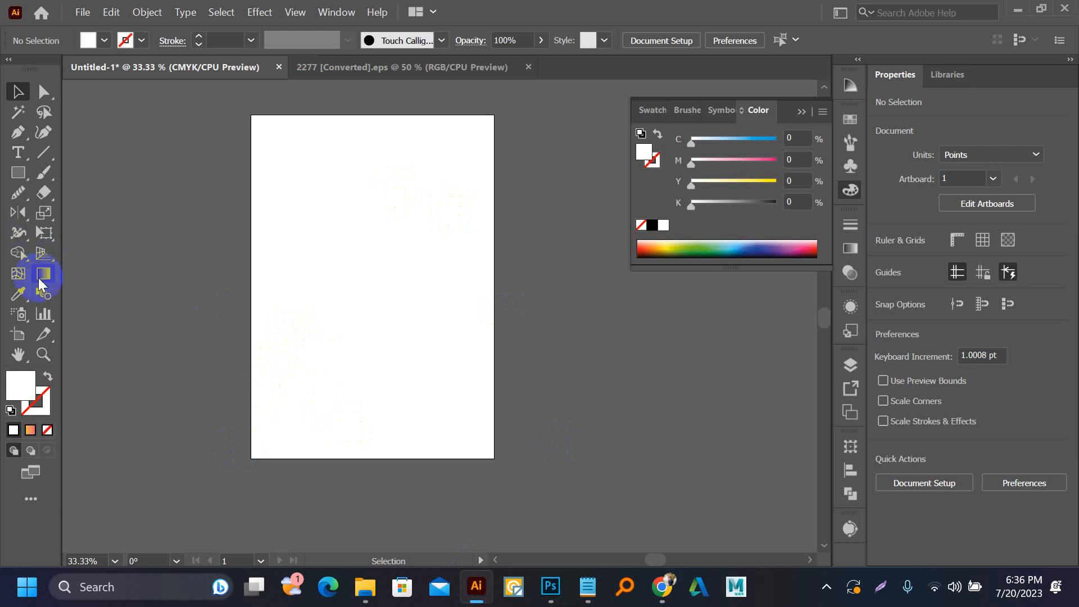
left_click(17, 334)
key("ctrl+minus")
left_click(292, 362)
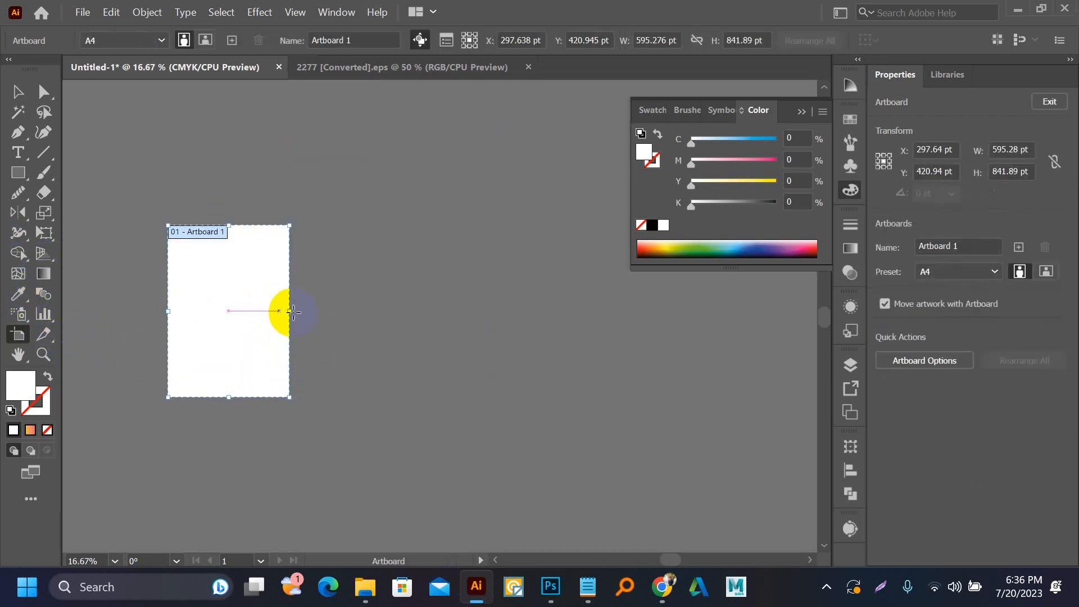
left_click_drag(291, 313, 402, 298)
left_click(18, 91)
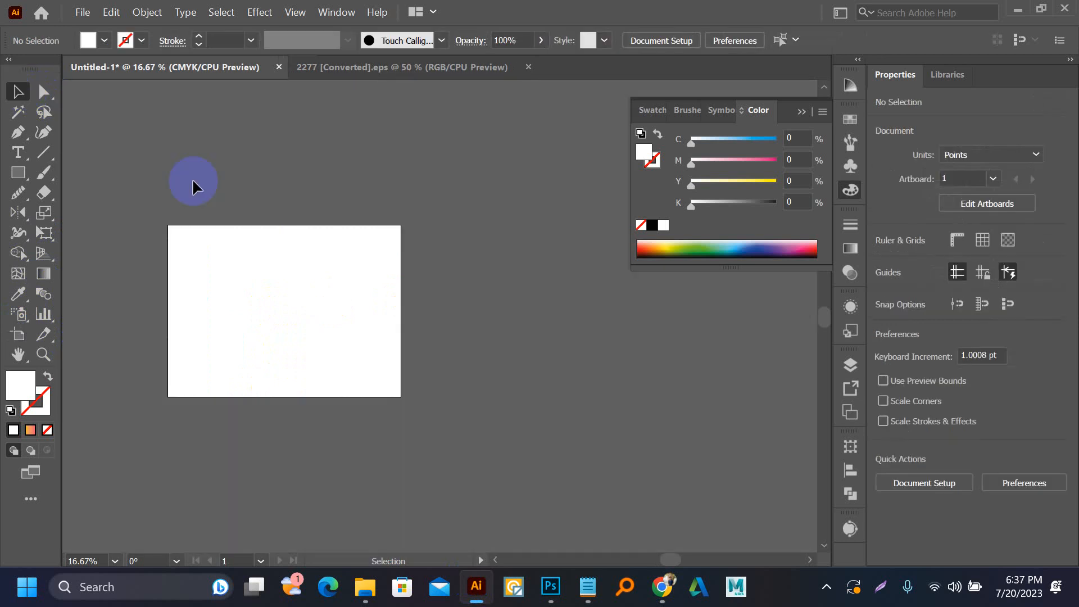
key("ctrl+z")
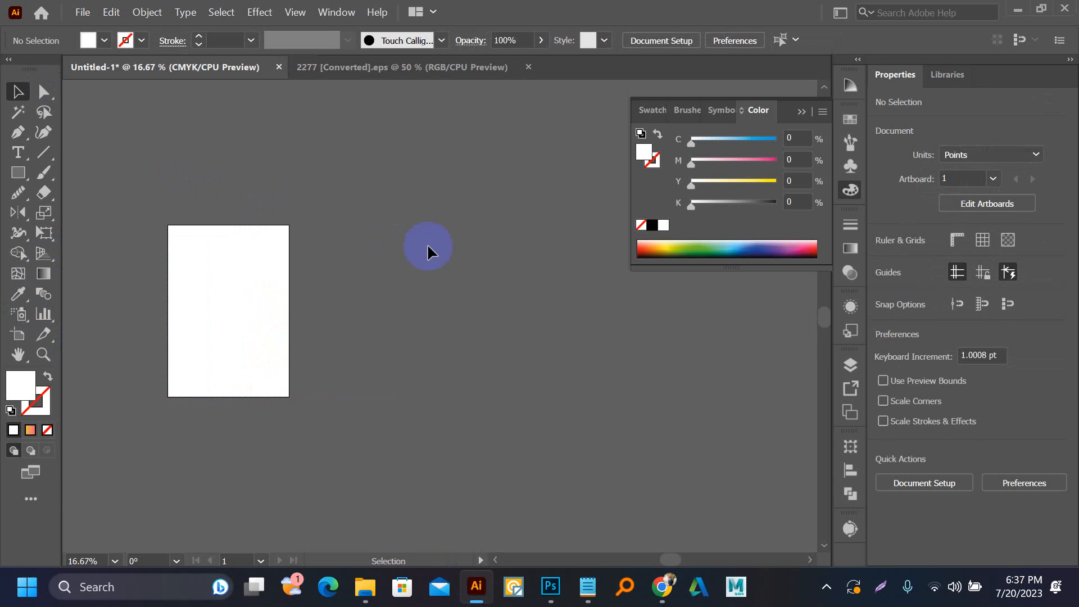
scroll(147, 211, "up", 2)
scroll(241, 294, "down", 2)
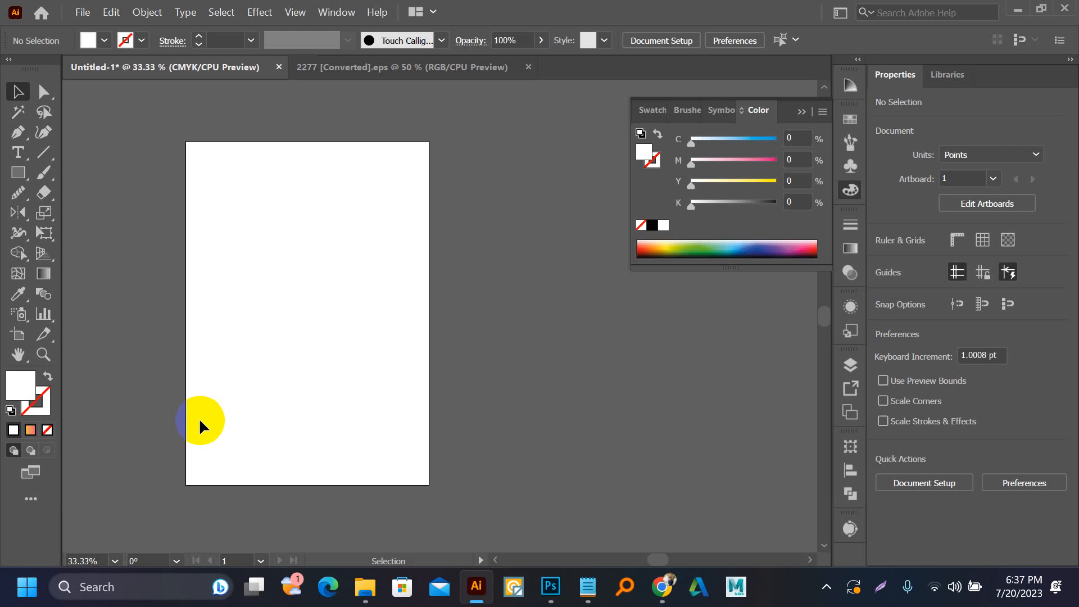
key("space")
left_click_drag(218, 373, 248, 383)
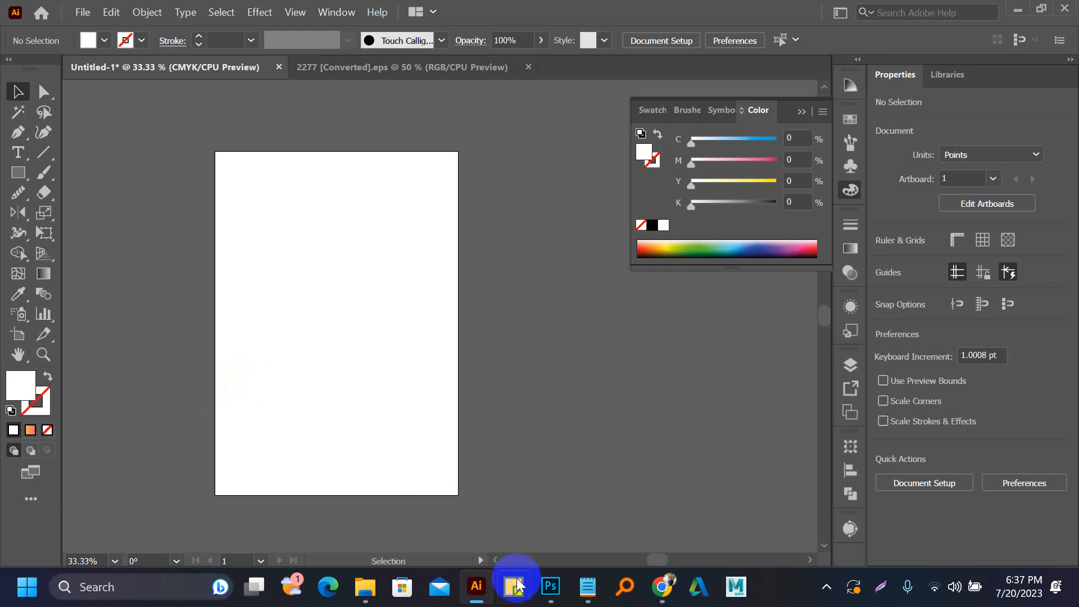
- Switch to Freepik in Chrome, look through the JUNGLE results and download the vector "Forest scene with various forest trees"
left_click(662, 587)
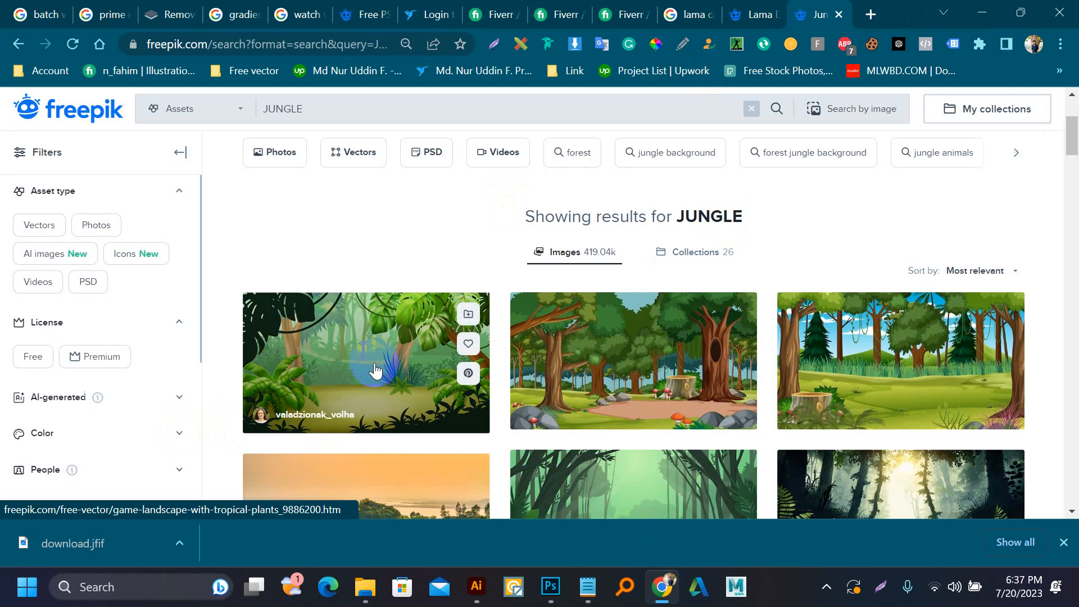
scroll(370, 377, "down", 3)
scroll(210, 393, "down", 3)
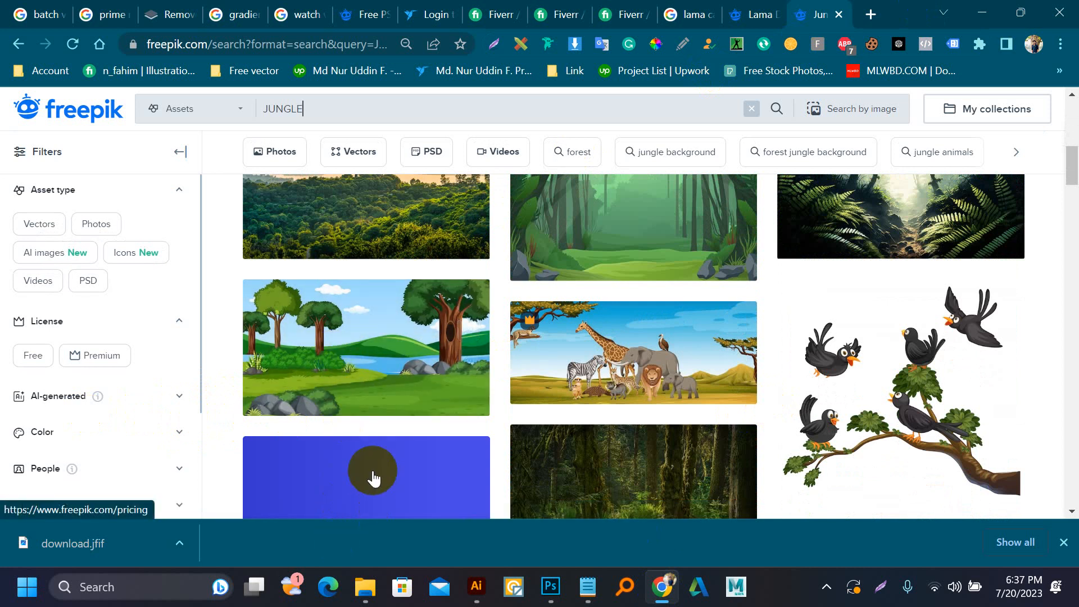
scroll(374, 478, "up", 4)
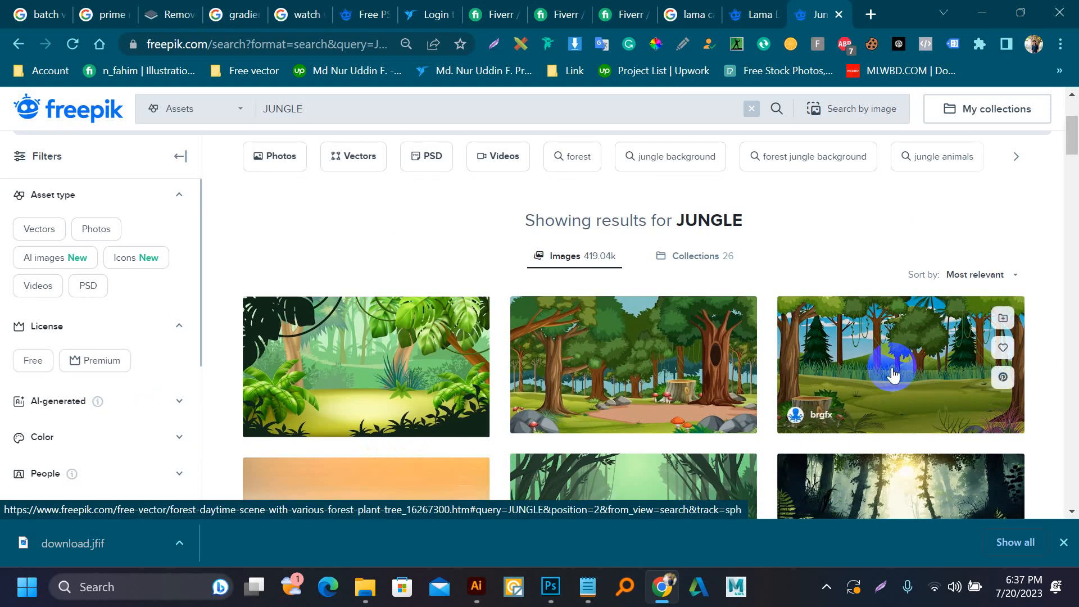
middle_click(681, 388)
left_click(818, 14)
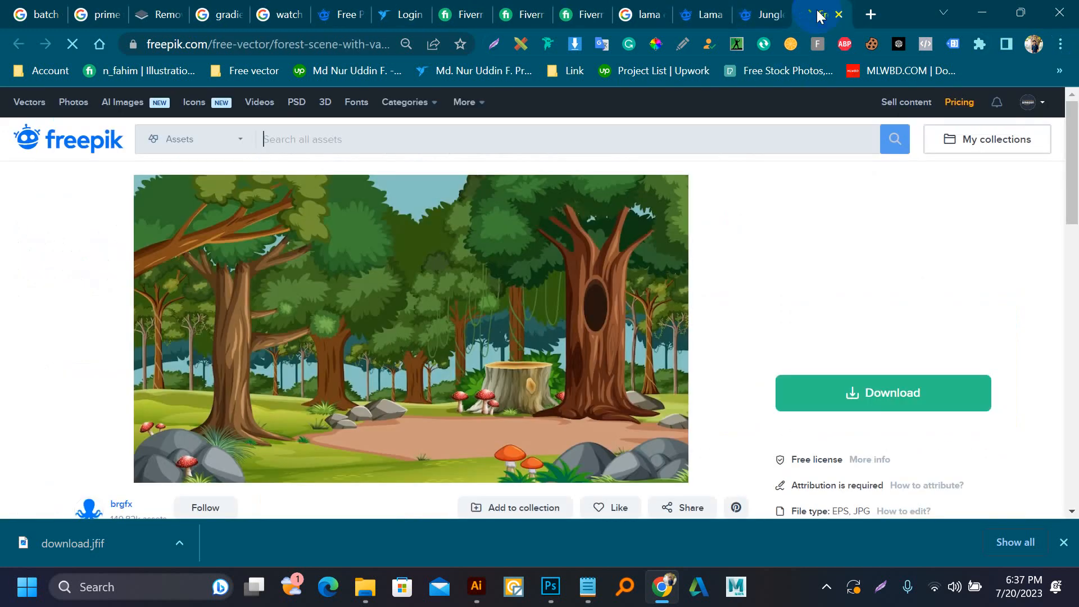
left_click(842, 384)
scroll(824, 427, "down", 3)
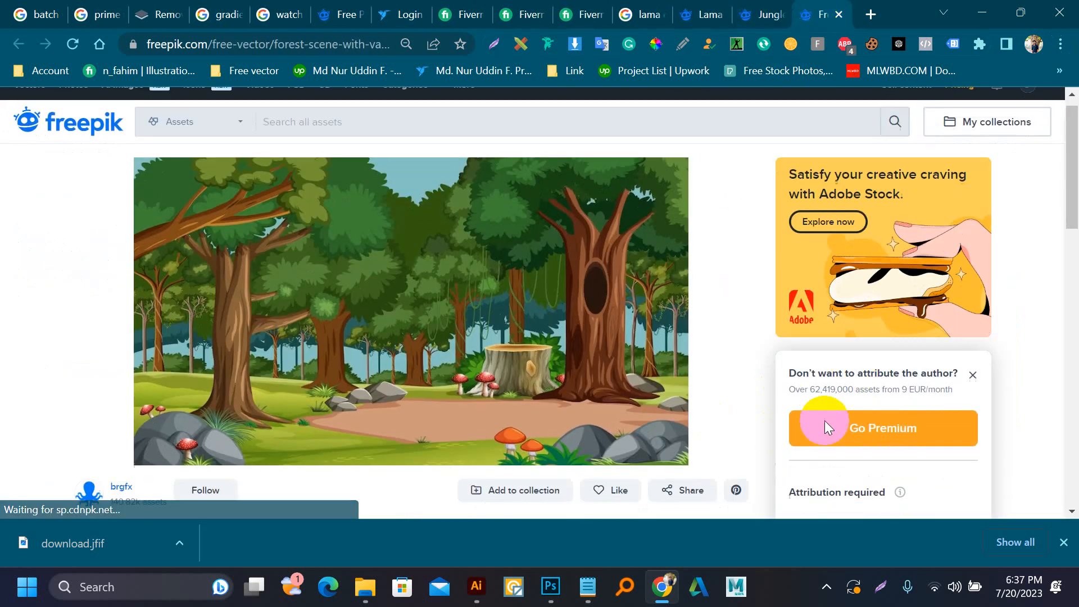
left_click(858, 388)
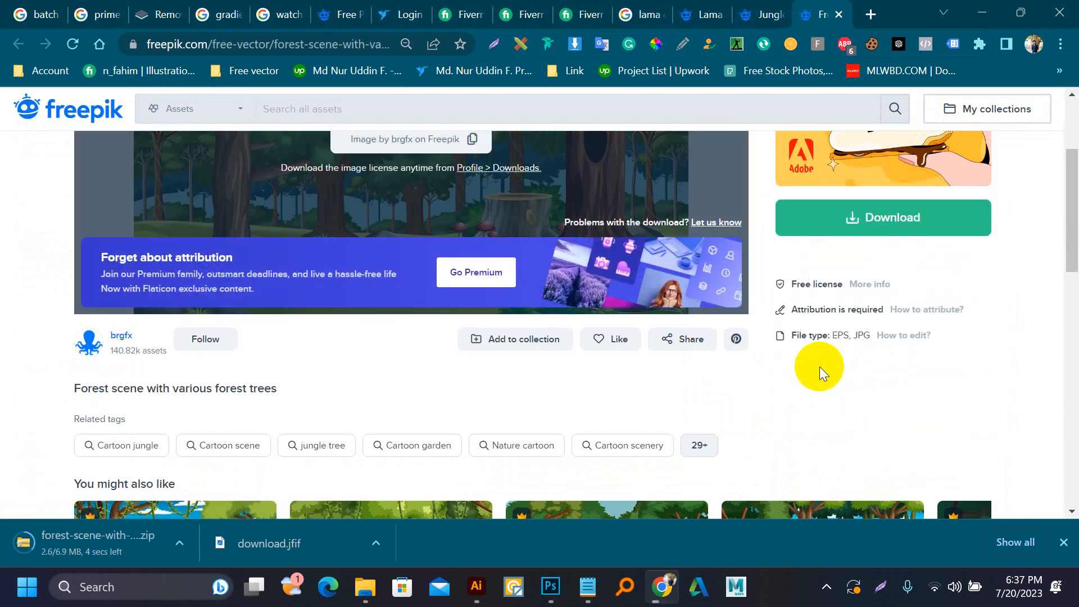
- Open the downloaded zip's EPS file yvns_xtdx_210511 in Illustrator, retaining the 9-slice scaling option for symbols
left_click(52, 546)
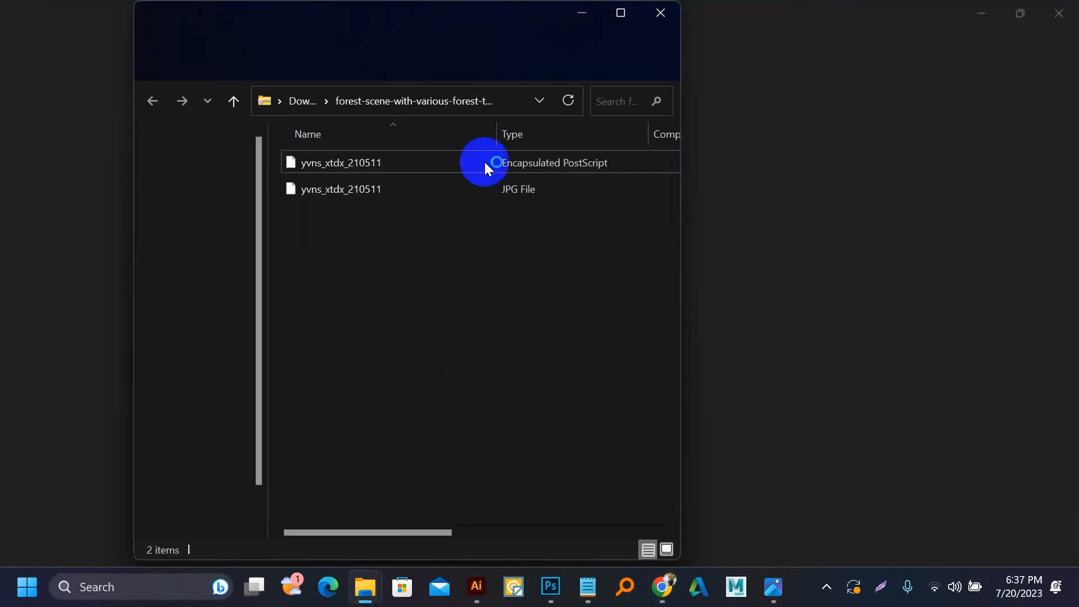
left_click(384, 162)
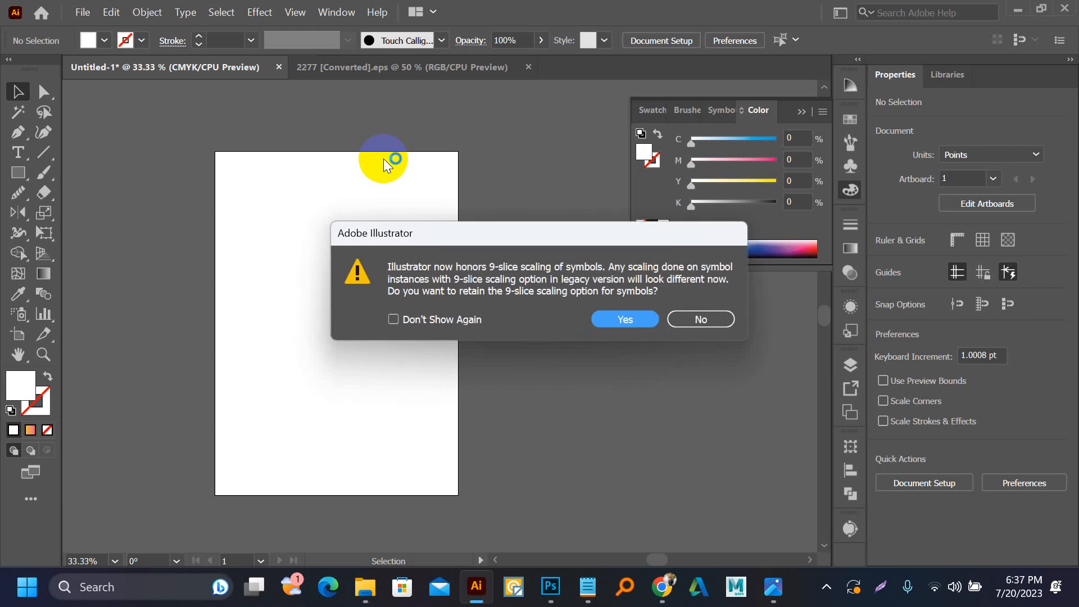
left_click(622, 319)
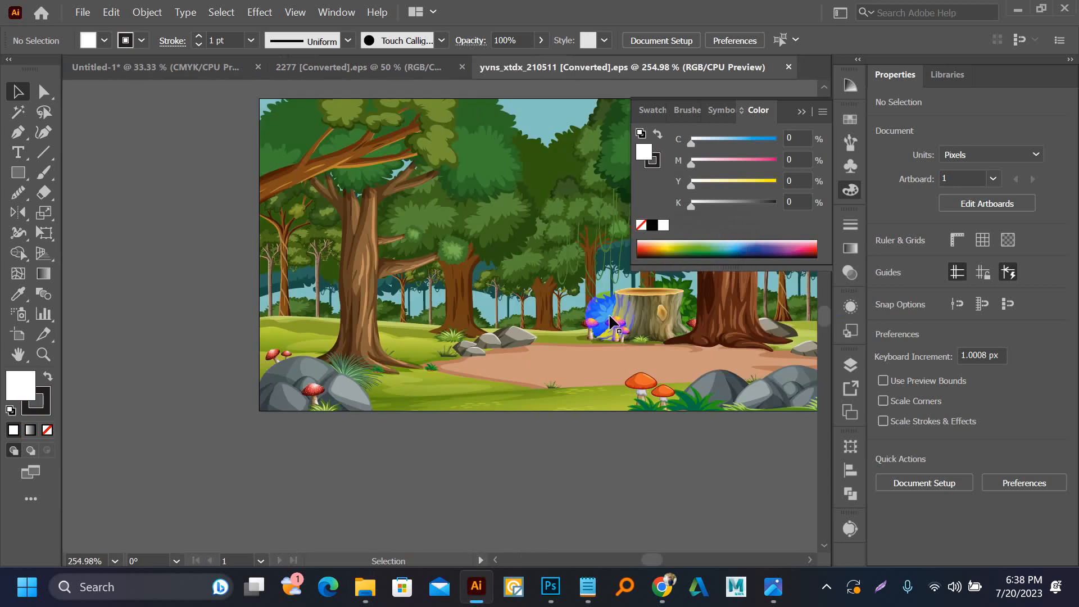
- Bring the forest artwork into the Untitled-1 document over the artboard and release its clipping mask
left_click_drag(611, 323, 428, 367)
key("ctrl+minus")
right_click(410, 337)
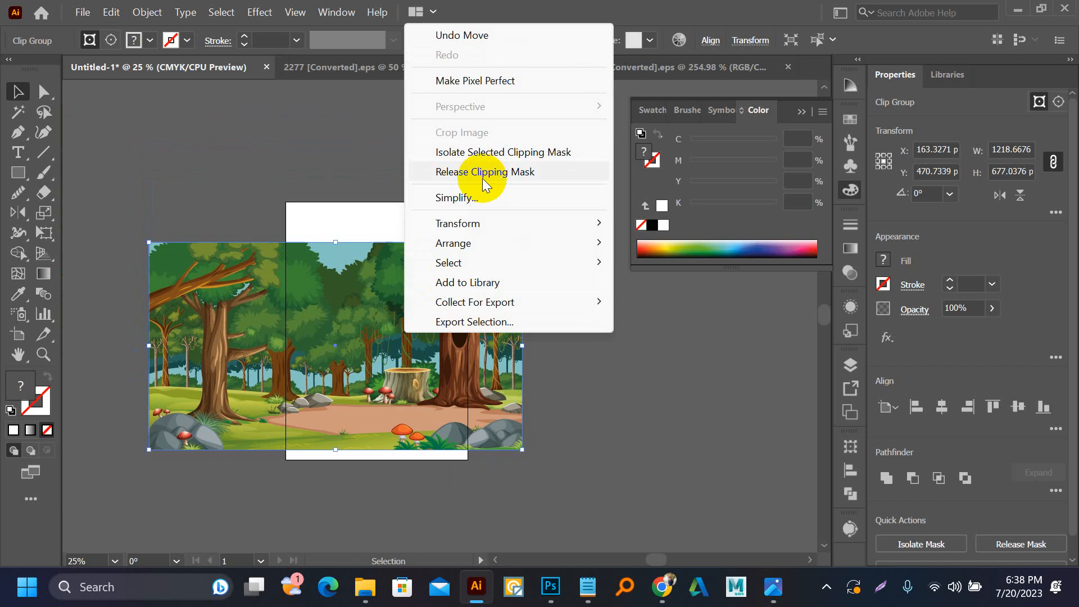
left_click(483, 172)
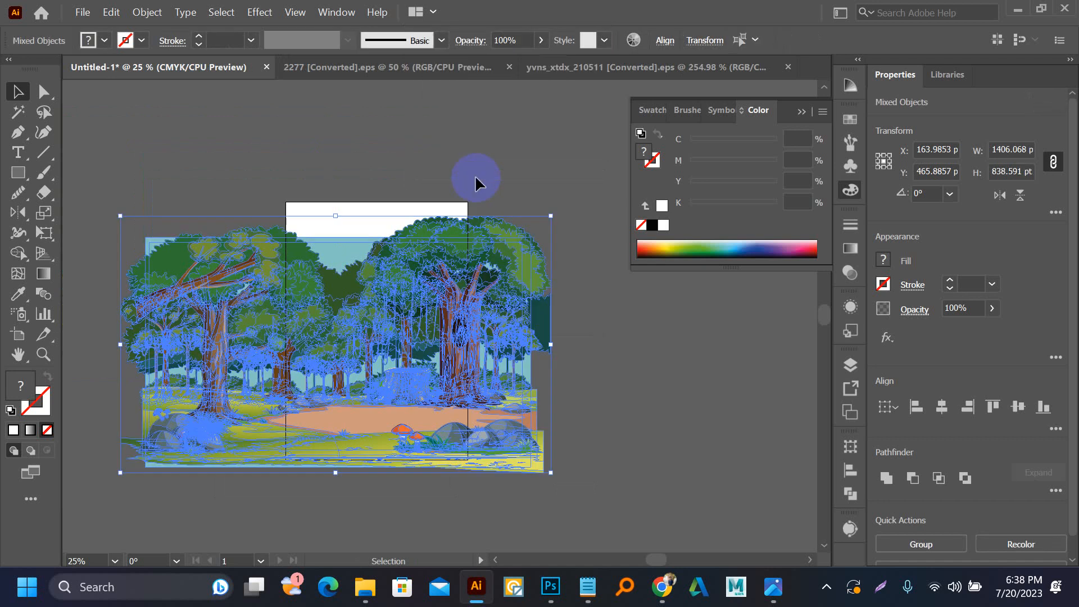
left_click(397, 146)
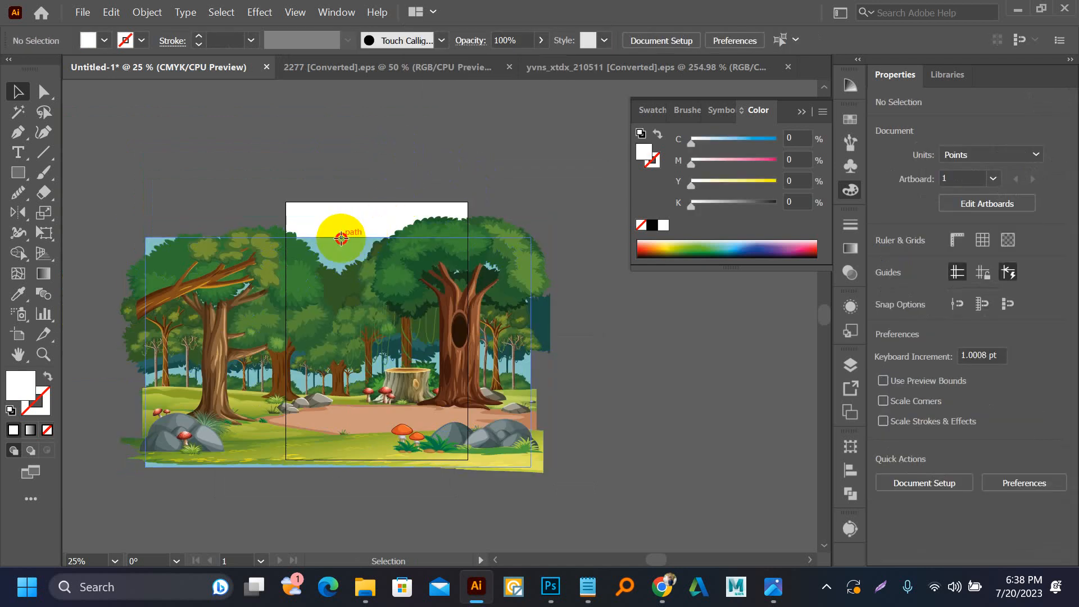
- Remove the leftover clipping path and reposition the light-blue sky rectangle higher so it fills the area behind the trees
left_click_drag(341, 238, 711, 345)
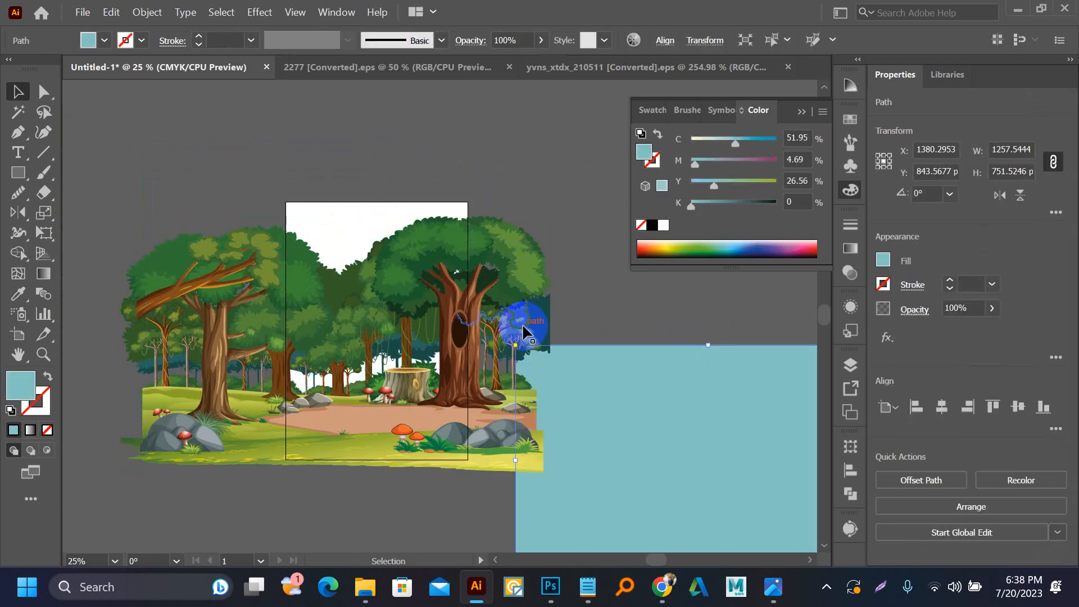
left_click_drag(521, 323, 337, 241)
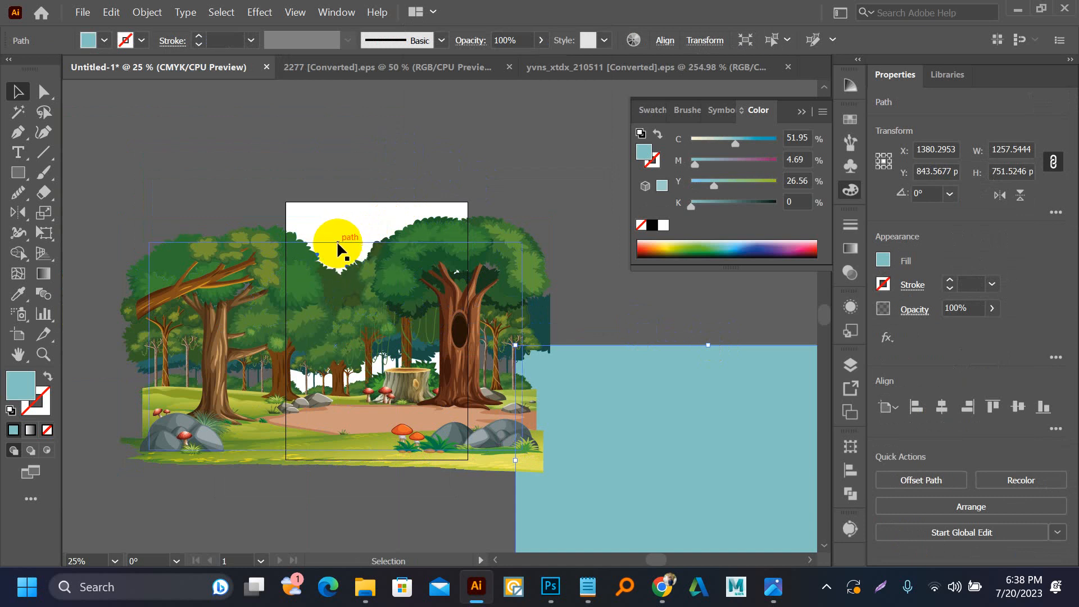
left_click(337, 245)
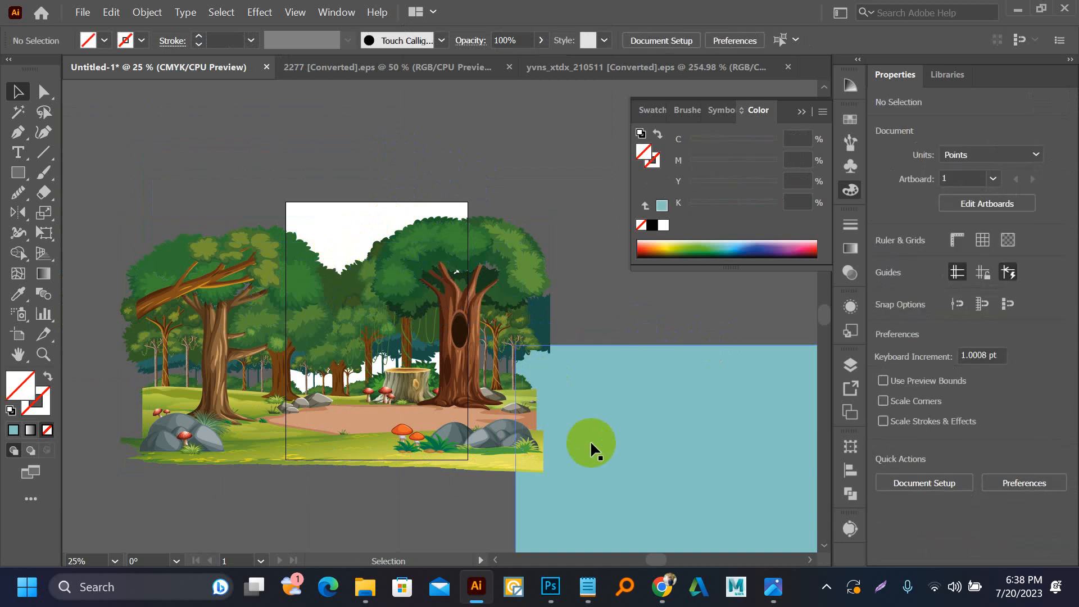
left_click_drag(590, 444, 395, 314)
- Select the forest's trees together and scale them up proportionally to about 1637 by 810 pt
left_click(352, 315)
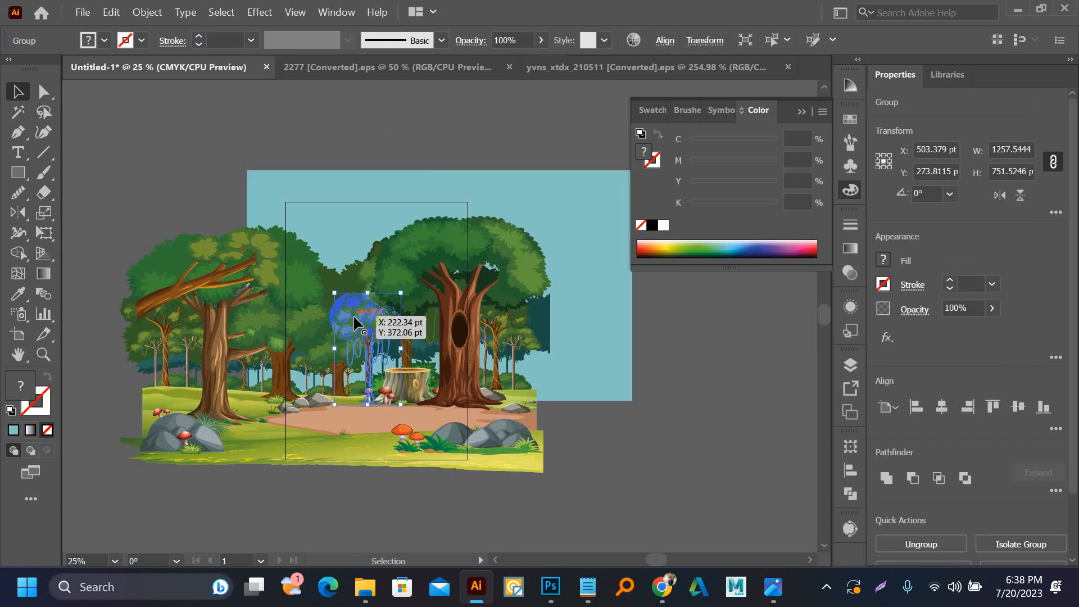
scroll(354, 318, "up", 2)
left_click(483, 271)
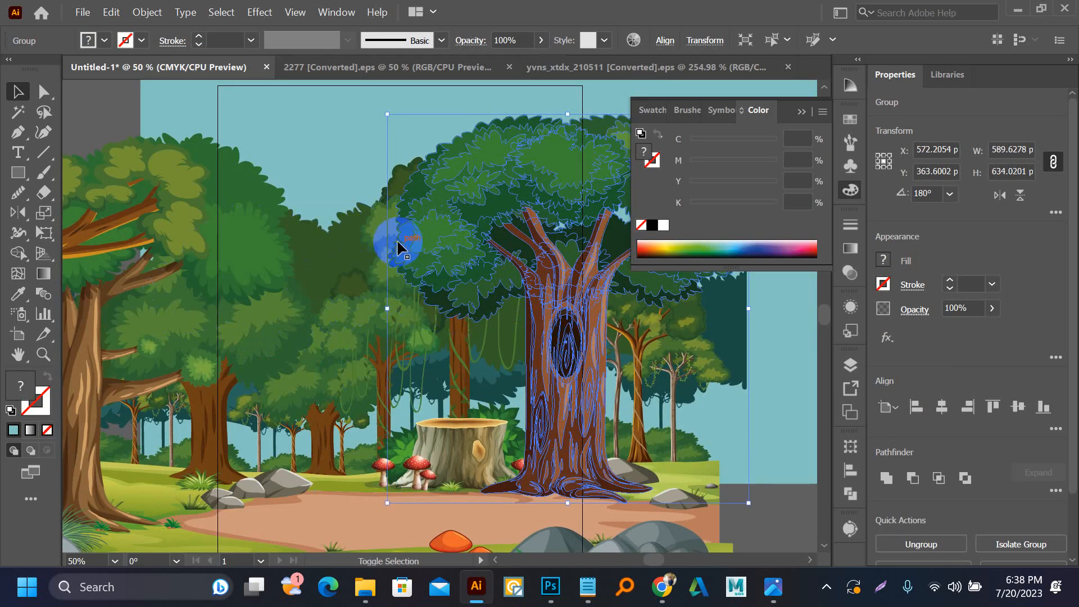
left_click(383, 215, "shift")
left_click(319, 318, "shift")
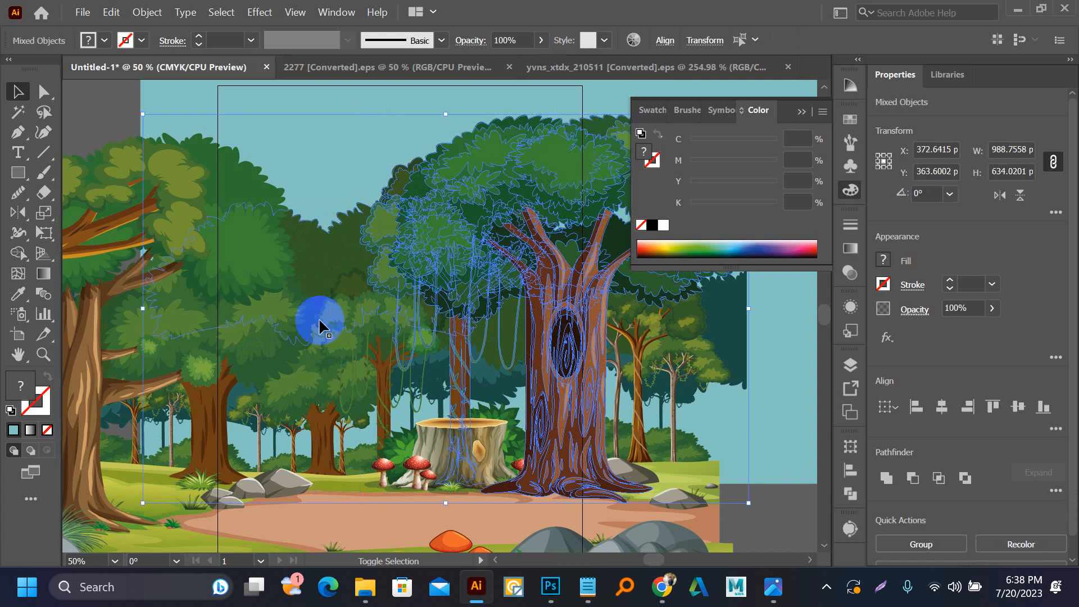
left_click(334, 339, "shift")
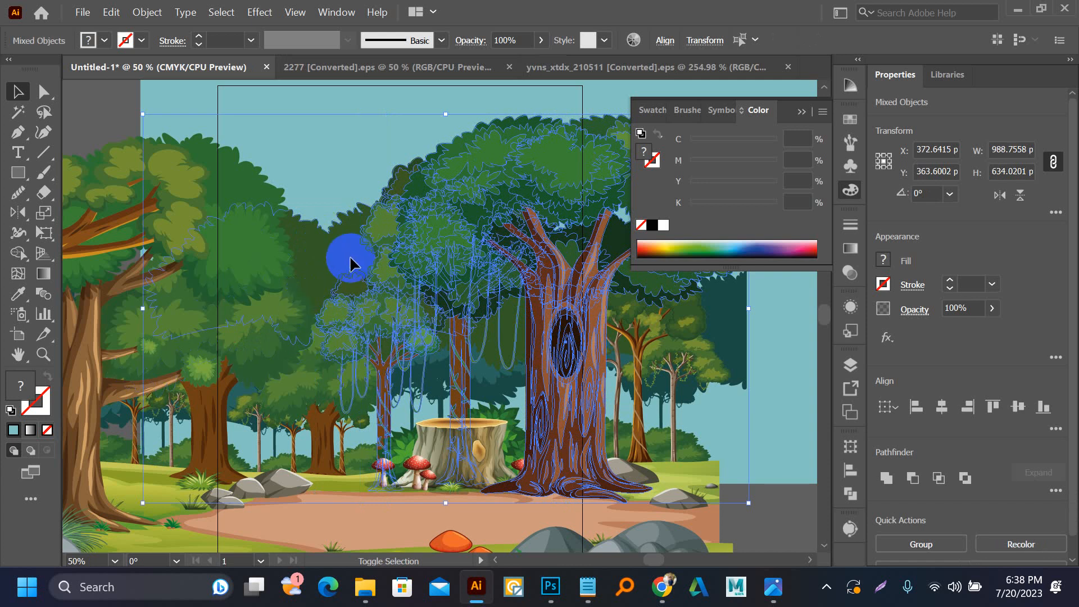
left_click(413, 332)
key("ctrl+minus")
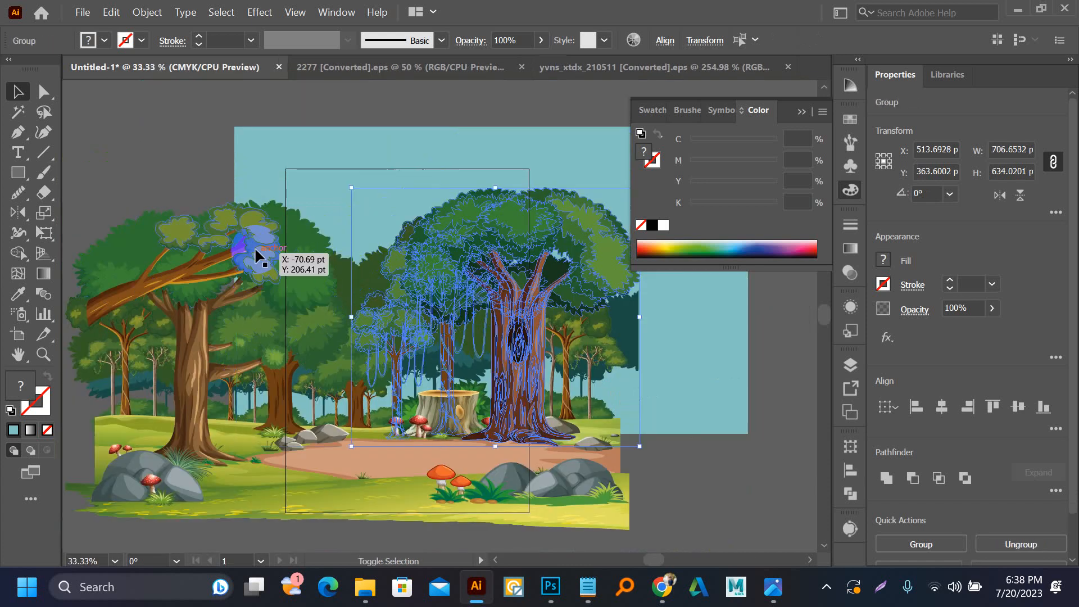
left_click(286, 219, "shift")
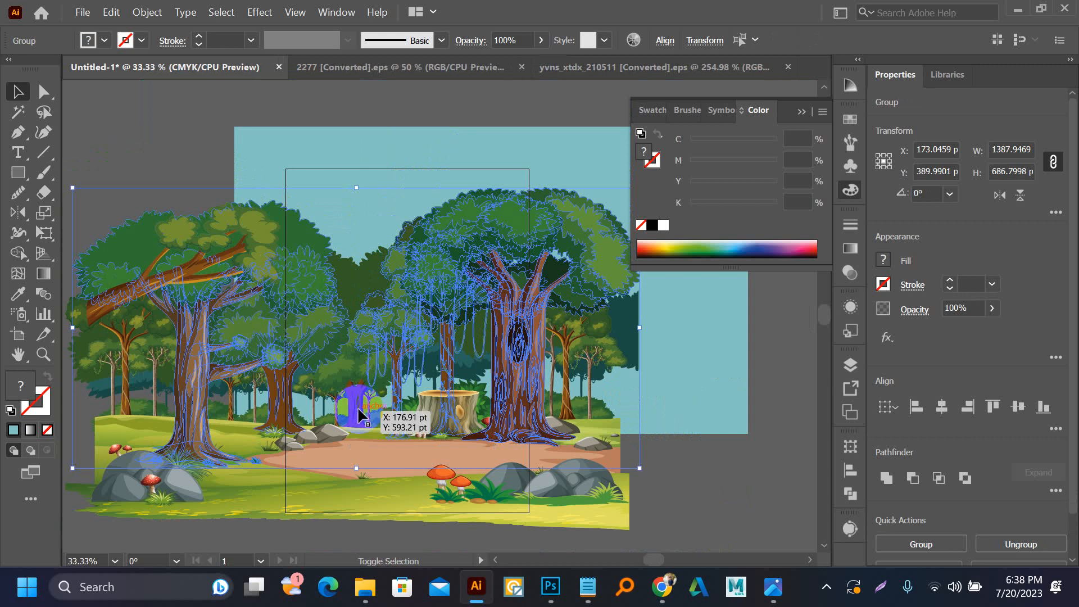
left_click_drag(358, 411, 353, 289)
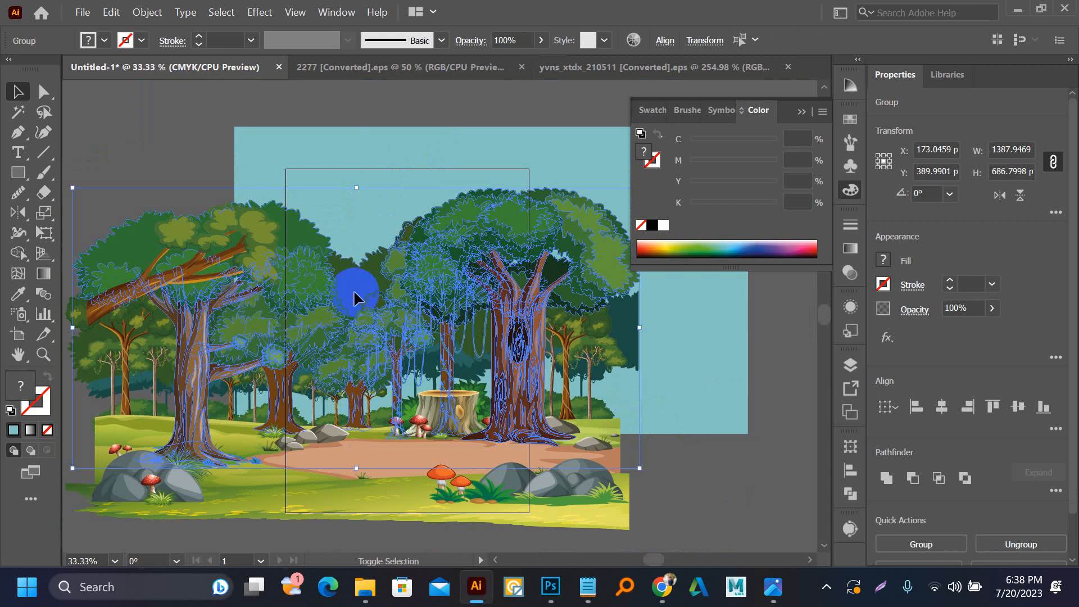
left_click(358, 201, "shift")
left_click_drag(356, 188, 362, 151)
- Move the enlarged trees down so their trunks stand on the ground, and deselect them
scroll(345, 464, "up", 2)
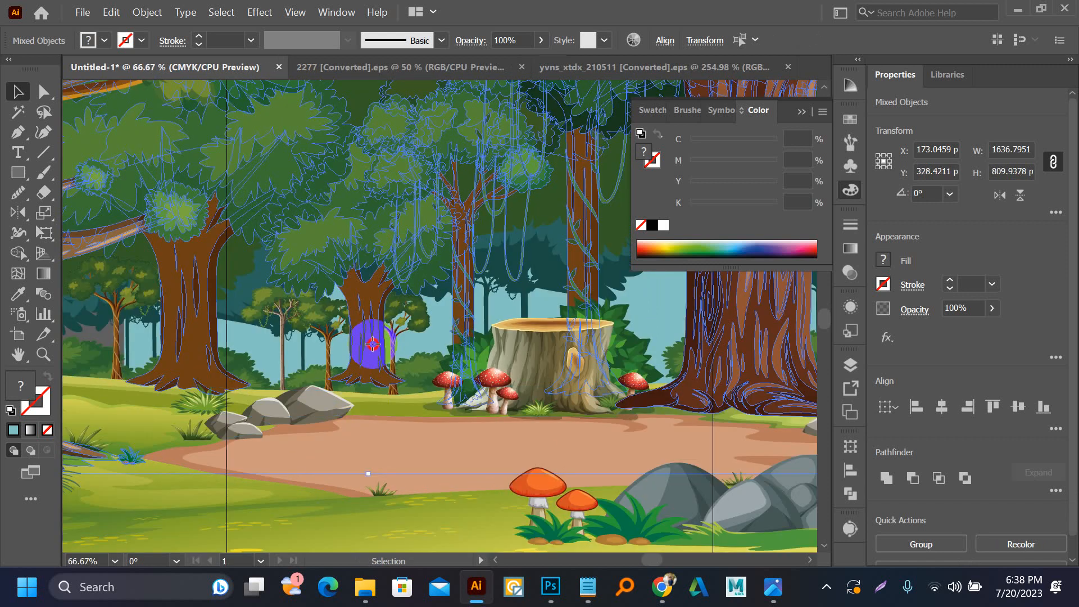
left_click_drag(372, 344, 361, 403)
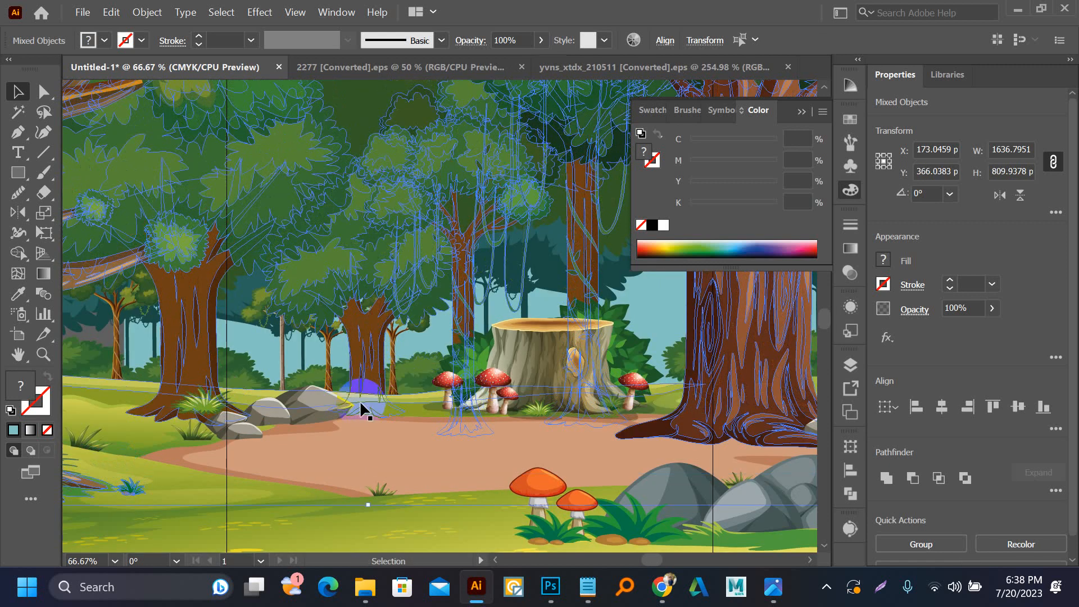
scroll(360, 401, "down", 1)
left_click_drag(687, 433, 327, 438)
scroll(441, 458, "down", 1)
left_click(659, 465)
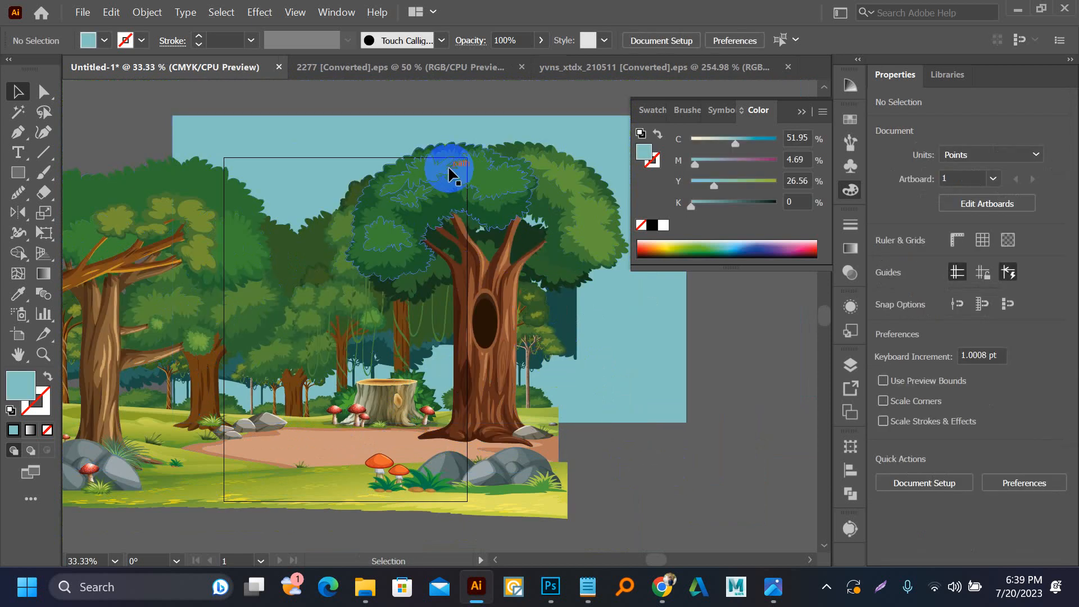
- Move the leafy branch group of the large tree beside the artboard inward so its foliage reaches over the artboard's upper corner
scroll(440, 272, "left", 4)
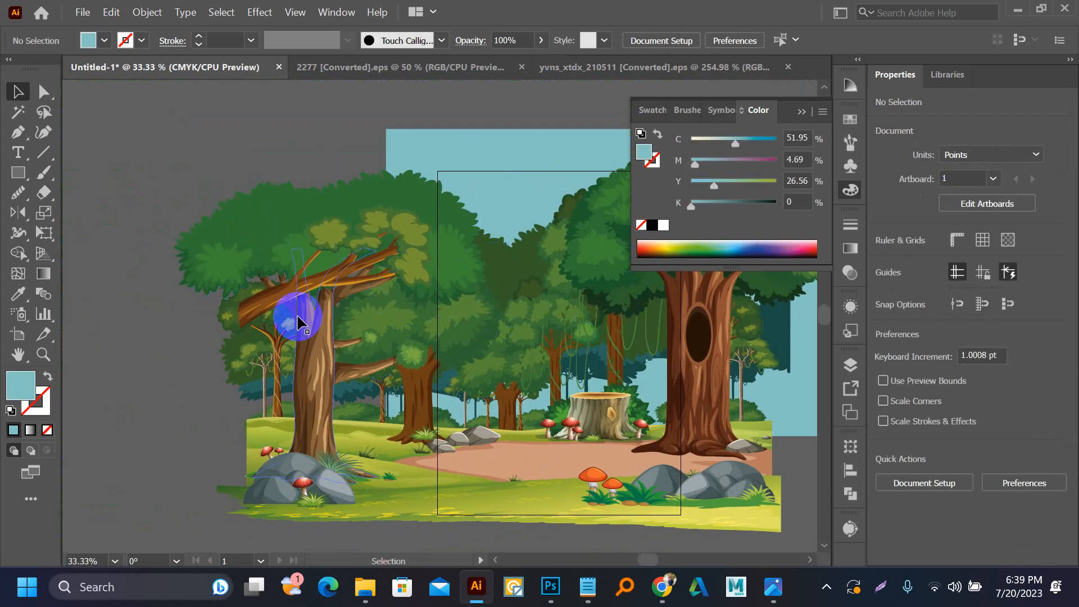
left_click_drag(261, 298, 371, 254)
left_click(318, 152)
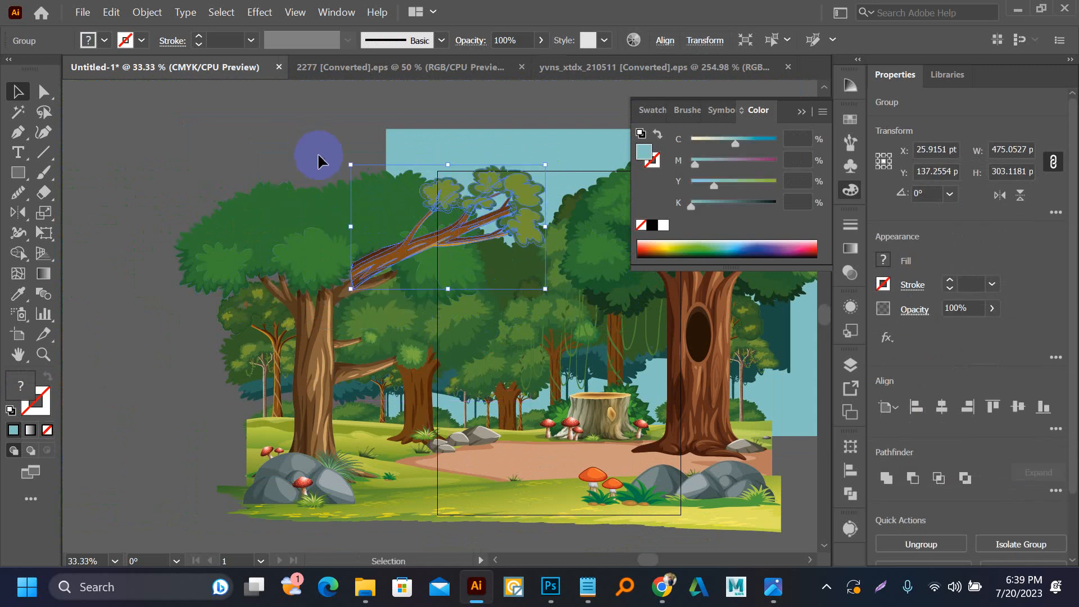
- Draw a light-blue rectangle of about 603 by 854 pt covering the artboard
scroll(318, 154, "down", 1)
key("m")
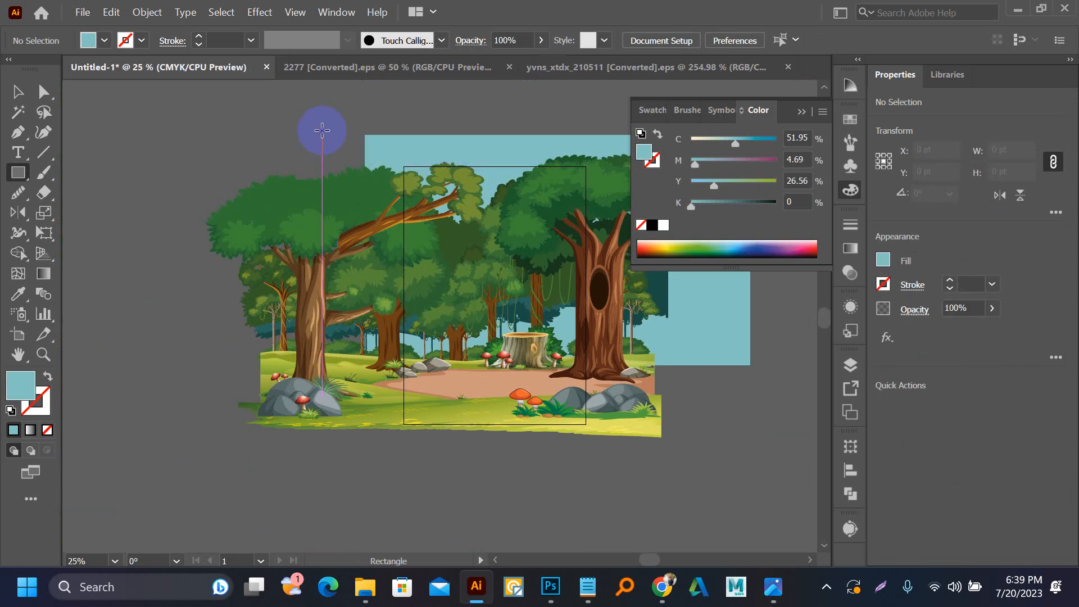
left_click(322, 135)
left_click(475, 317)
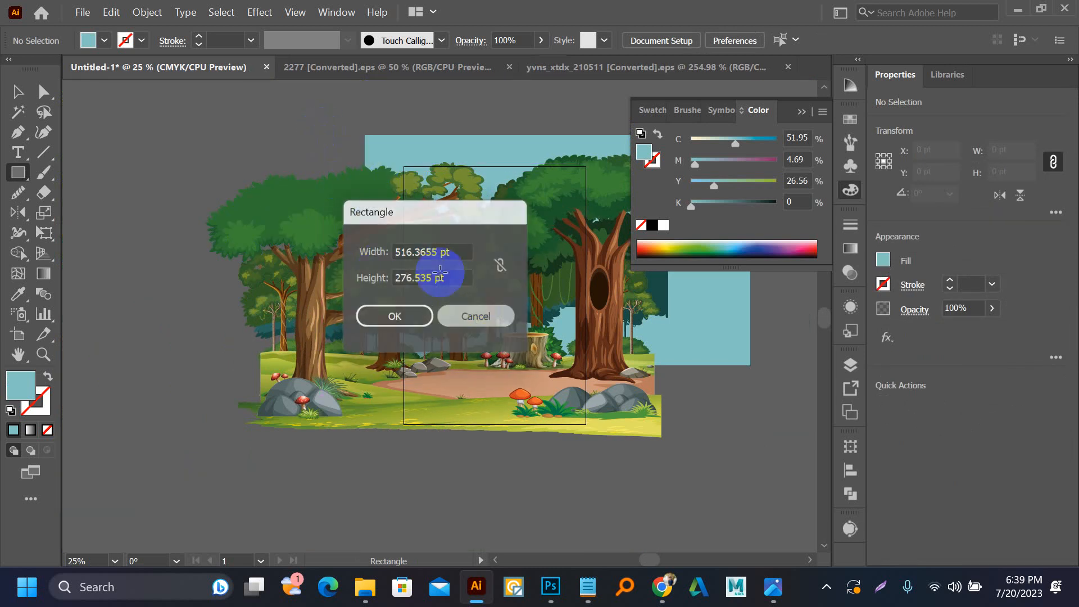
left_click_drag(404, 165, 578, 391)
key("v")
- Resize the rectangle from its lower-right corner to meet the artboard's corner, making it about 599 by 851 pt
scroll(597, 456, "up", 1)
scroll(566, 492, "down", 1)
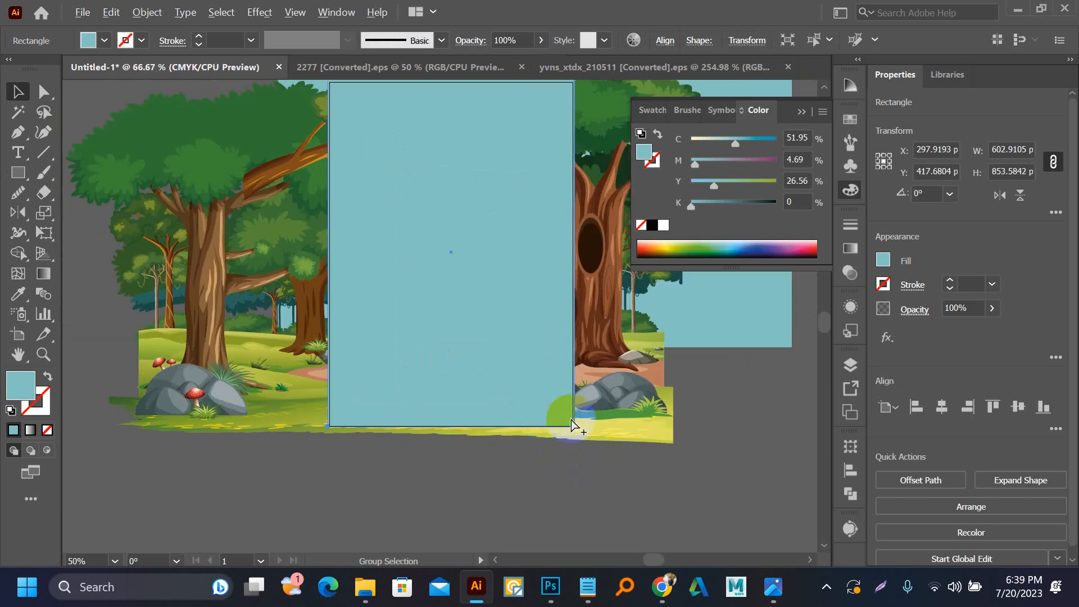
scroll(581, 430, "up", 8)
left_click_drag(674, 460, 646, 439)
scroll(639, 491, "down", 5)
scroll(637, 498, "down", 4)
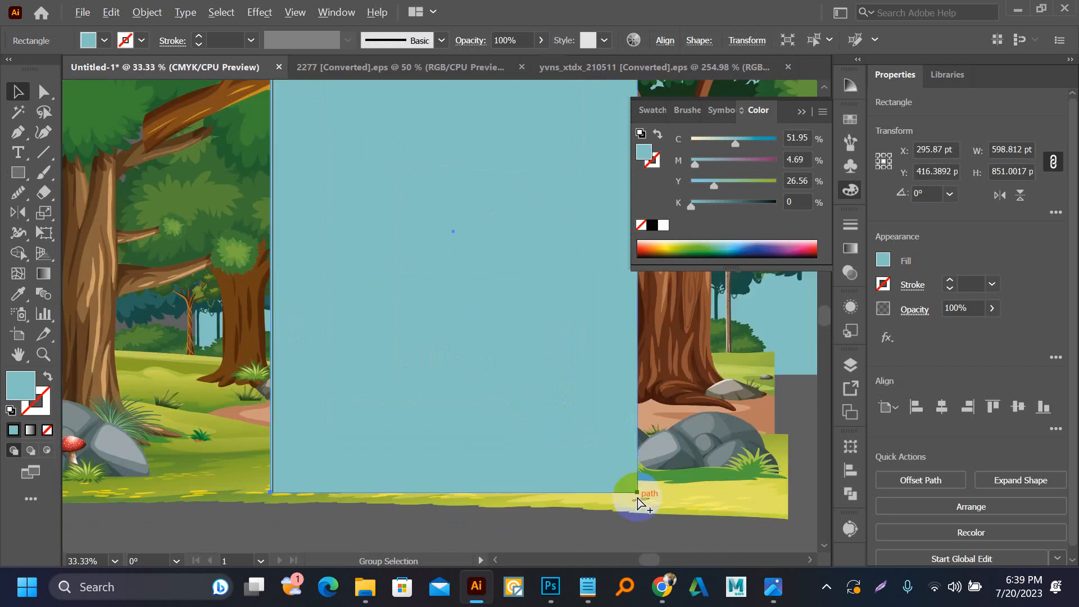
- Align the rectangle's upper-left corner with the artboard's corner at 0, 0, making it 595.276 by 841.89 pt
scroll(453, 225, "up", 6)
scroll(449, 177, "up", 5)
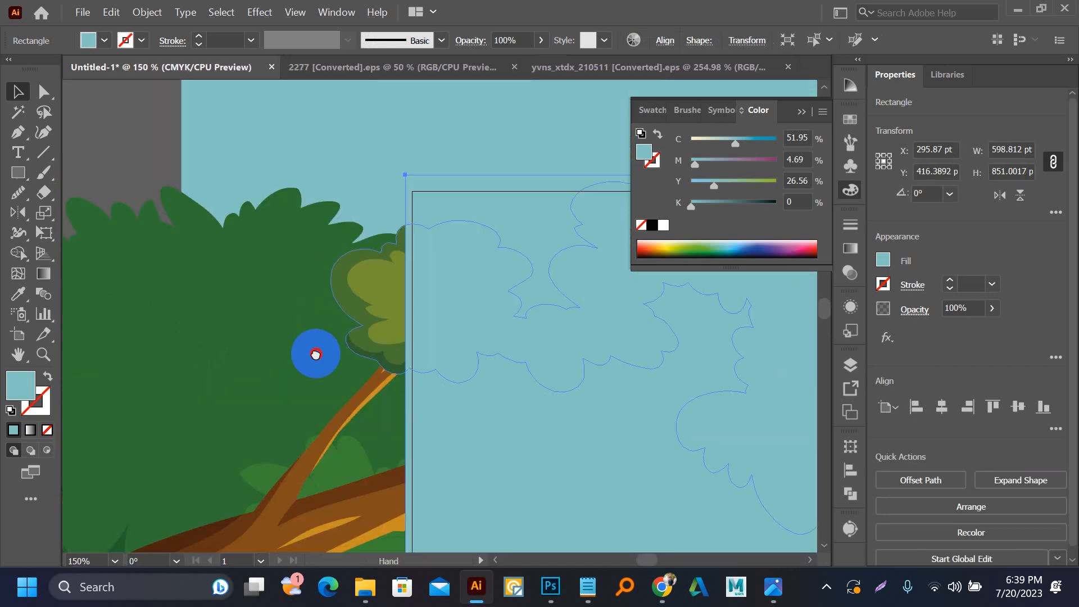
scroll(313, 354, "right", 3)
mouse_move(360, 273)
left_mouse_down()
mouse_move(361, 294)
mouse_move(369, 288)
left_mouse_up()
scroll(365, 293, "up", 3)
scroll(377, 307, "down", 5)
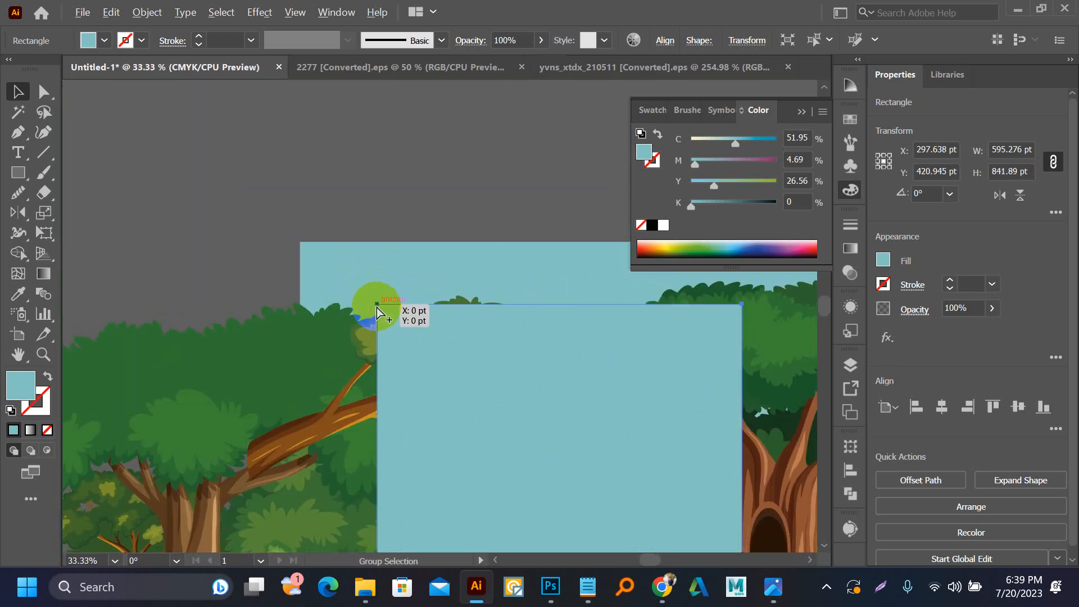
- Select the light-blue rectangle together with the whole forest scene and make a clipping mask that crops it to the artboard
left_click_drag(299, 242, 425, 454)
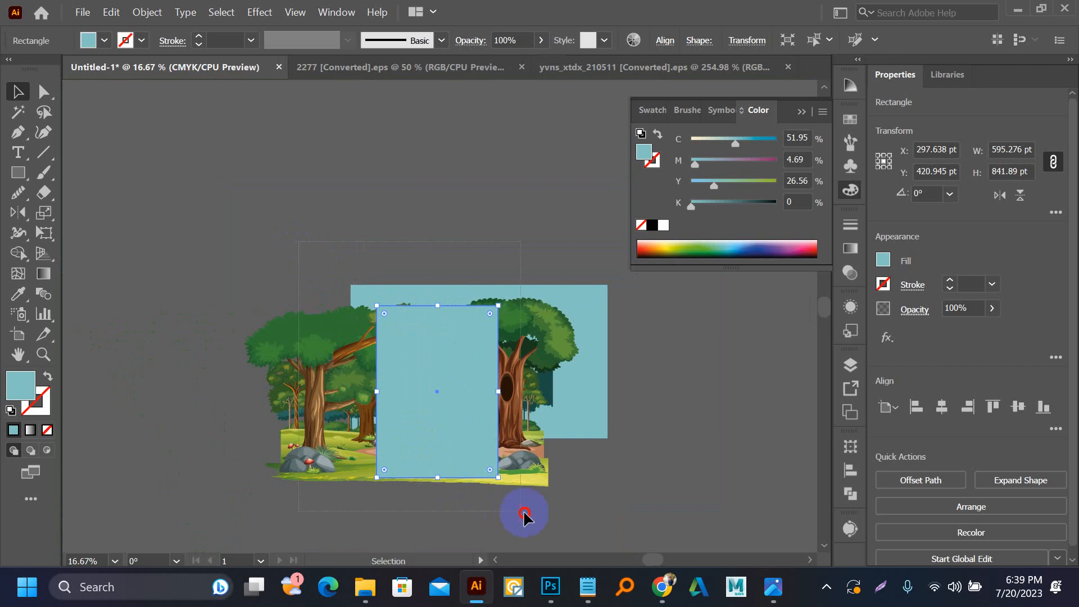
left_click_drag(525, 514, 531, 467)
right_click(488, 407)
left_click(560, 275)
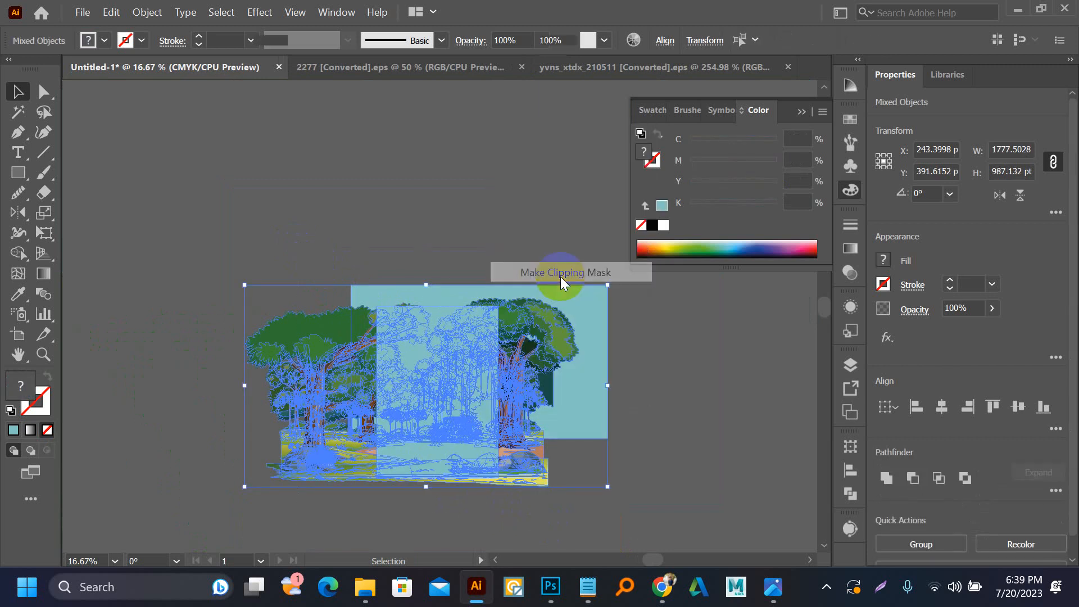
left_click(559, 279)
left_click(575, 504)
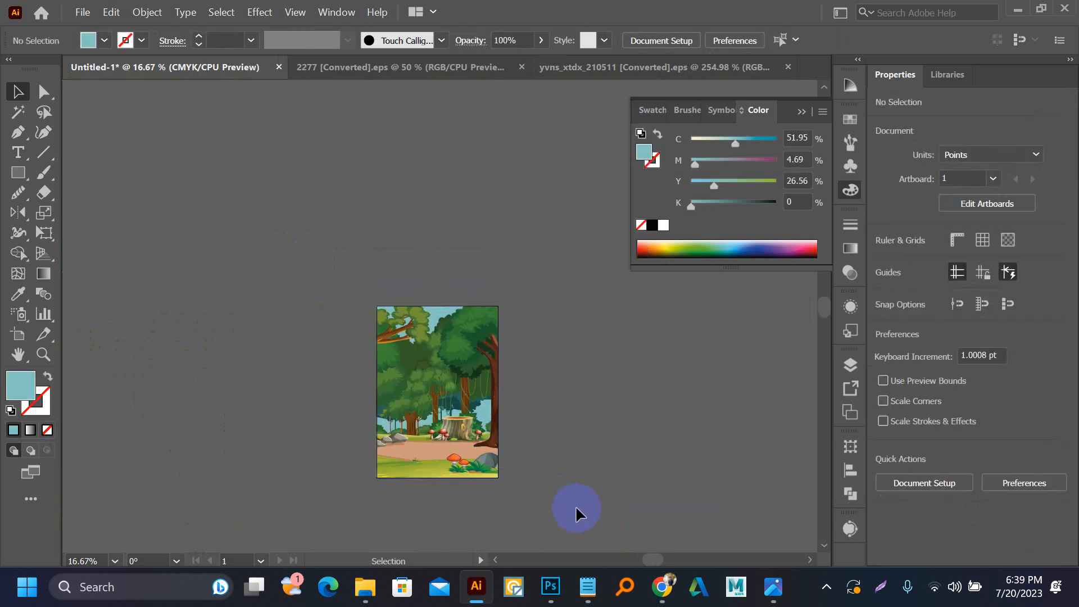
left_click_drag(553, 489, 509, 433)
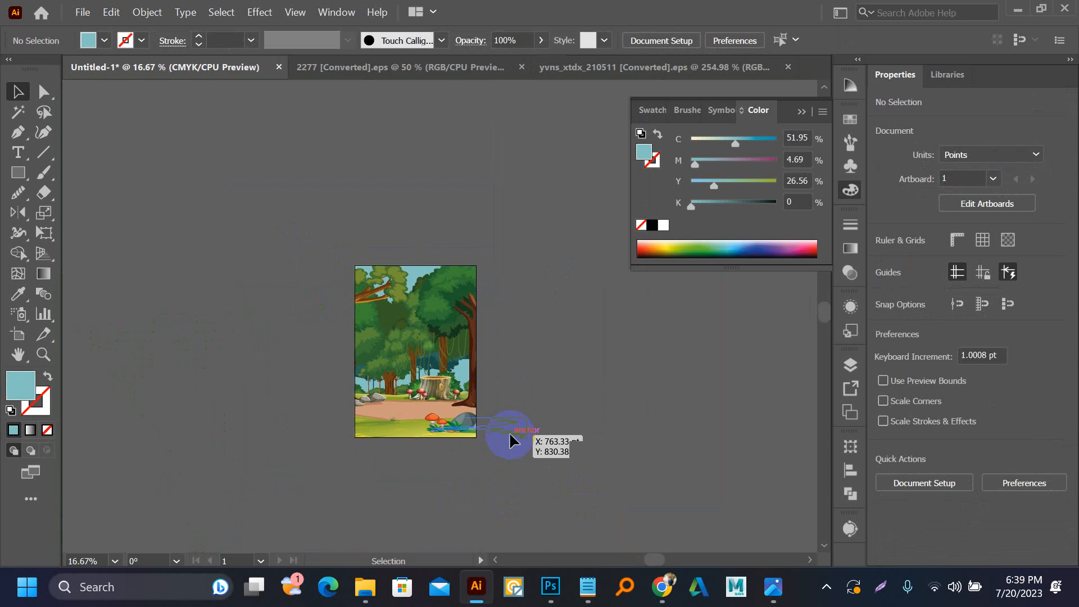
- Switch to Freepik in Chrome and search the assets for ANIMALS
left_click(662, 586)
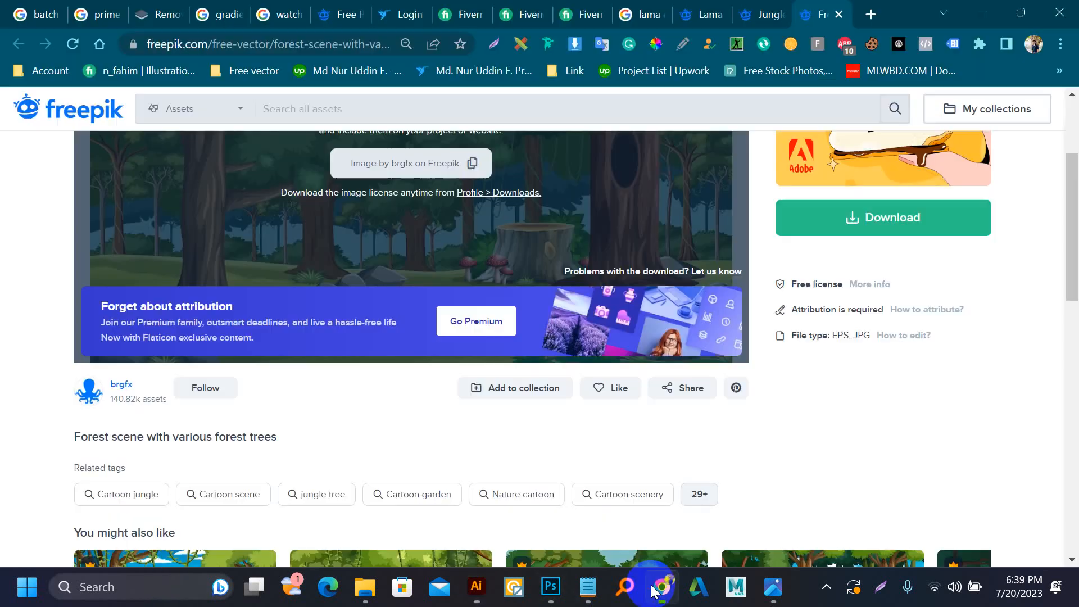
left_click(278, 109)
type("ANIMA")
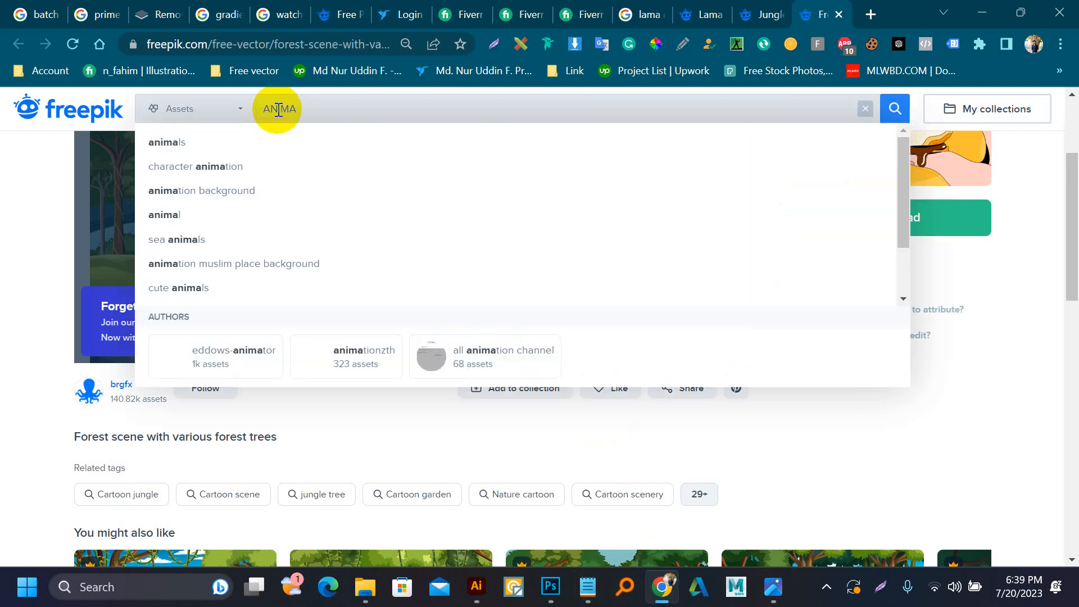
type("LS")
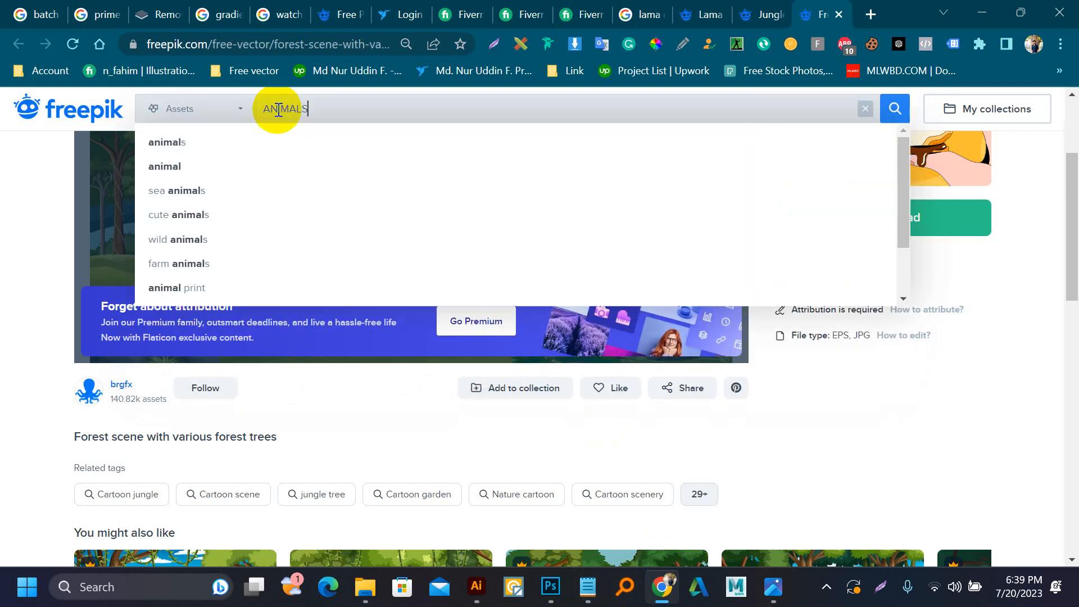
key("Return")
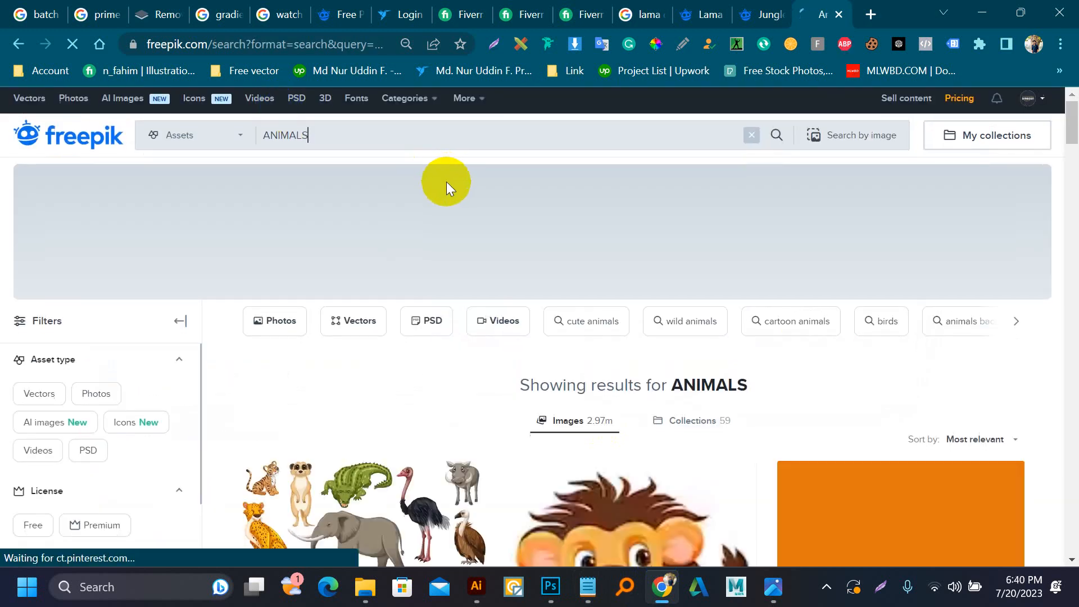
- Open the search result showing cute animals and trees around a blank banner in a separate tab
scroll(537, 343, "down", 8)
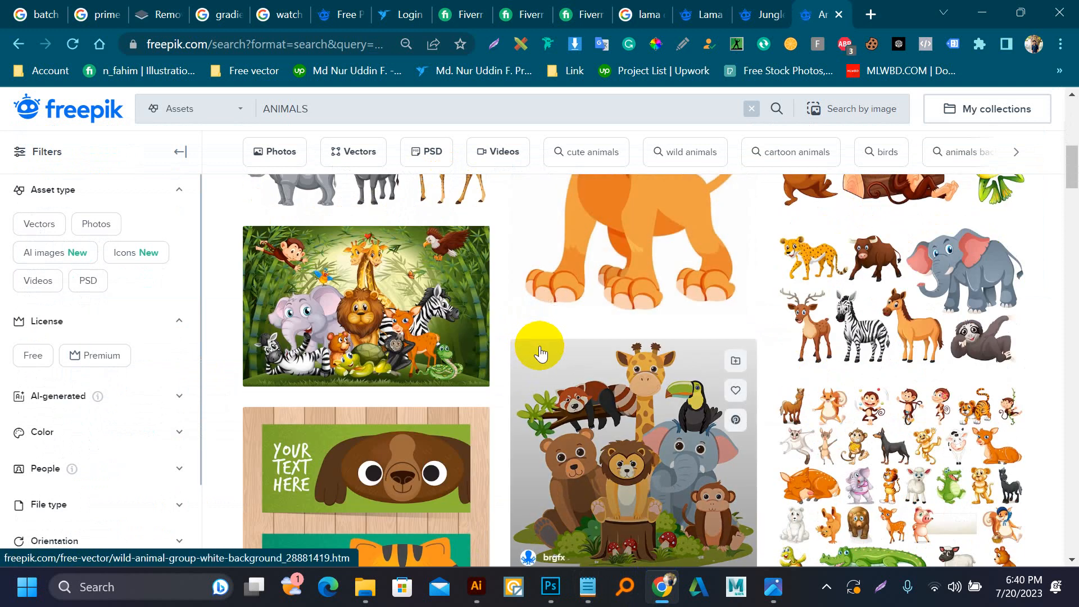
scroll(541, 353, "down", 6)
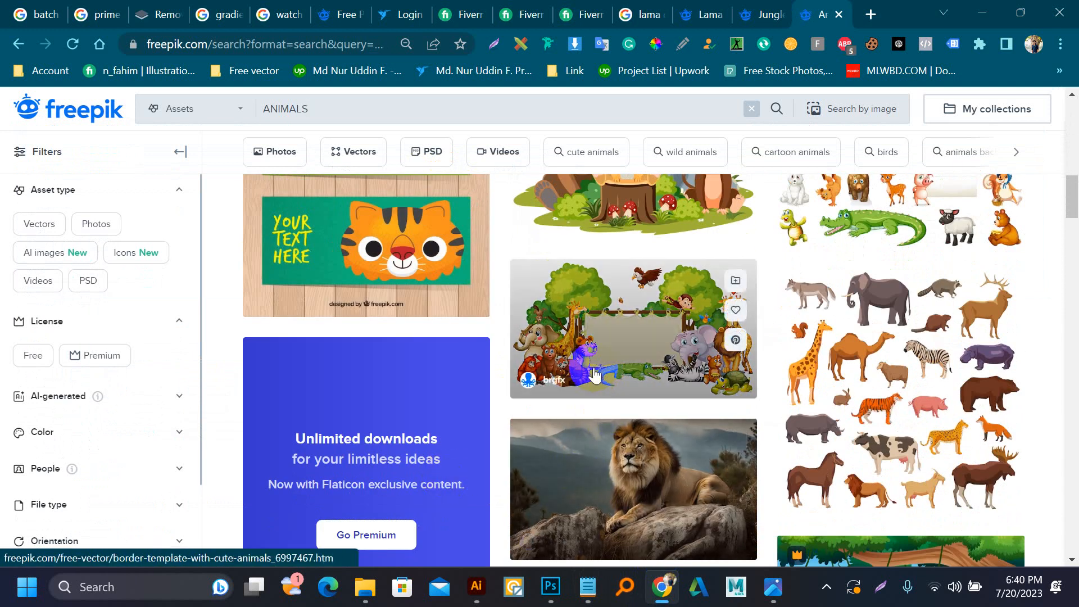
middle_click(595, 373)
- Look through more of the animal results, then download the border template with cute animals from its own page
scroll(594, 374, "down", 14)
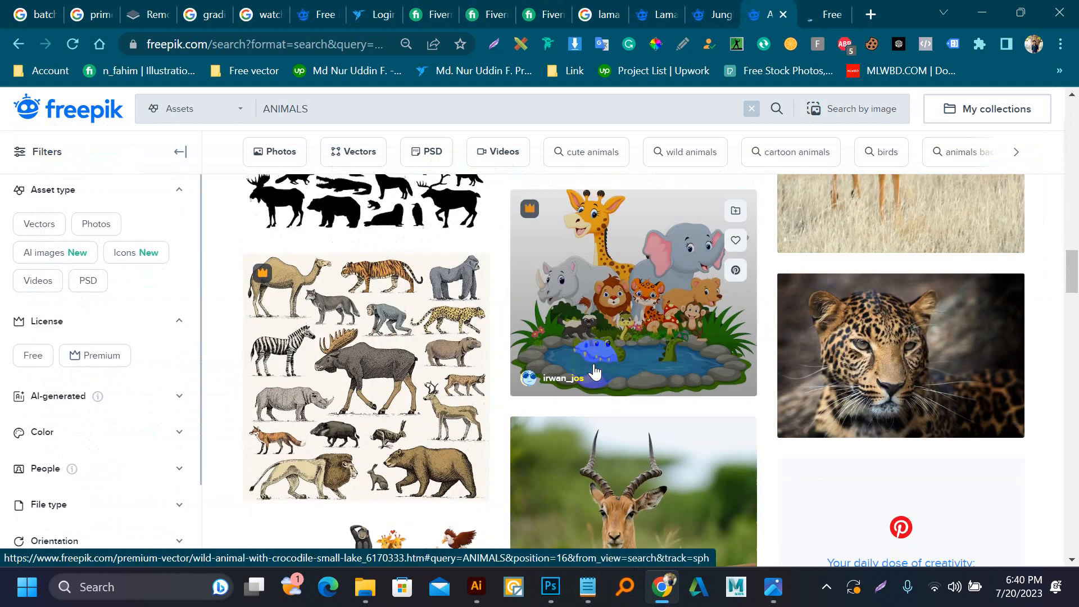
scroll(598, 349, "down", 10)
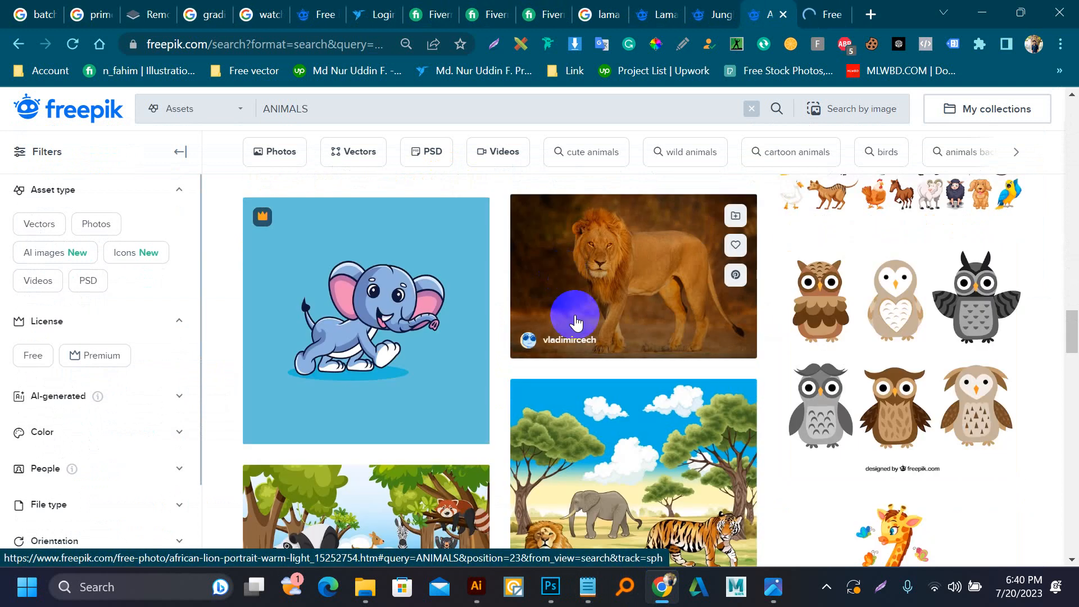
scroll(576, 323, "down", 5)
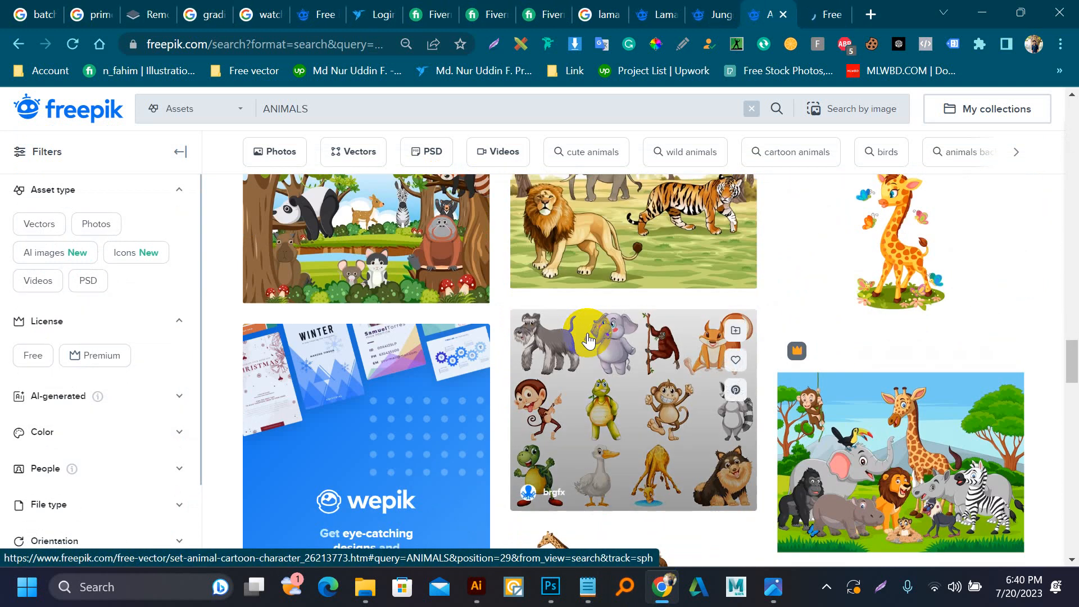
scroll(588, 338, "down", 7)
scroll(588, 337, "down", 9)
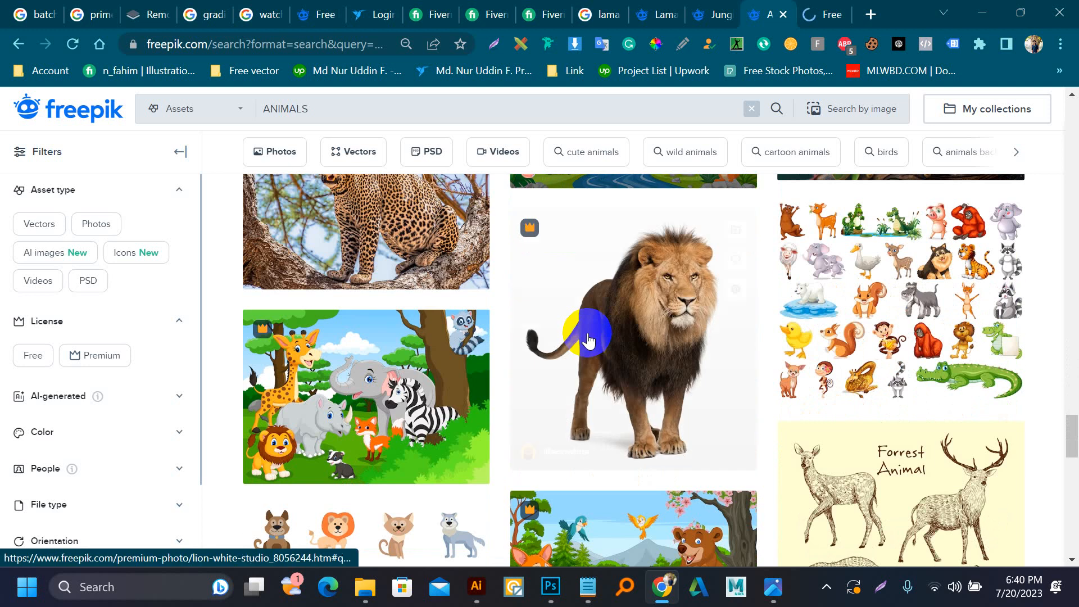
scroll(588, 340, "down", 3)
left_click(832, 9)
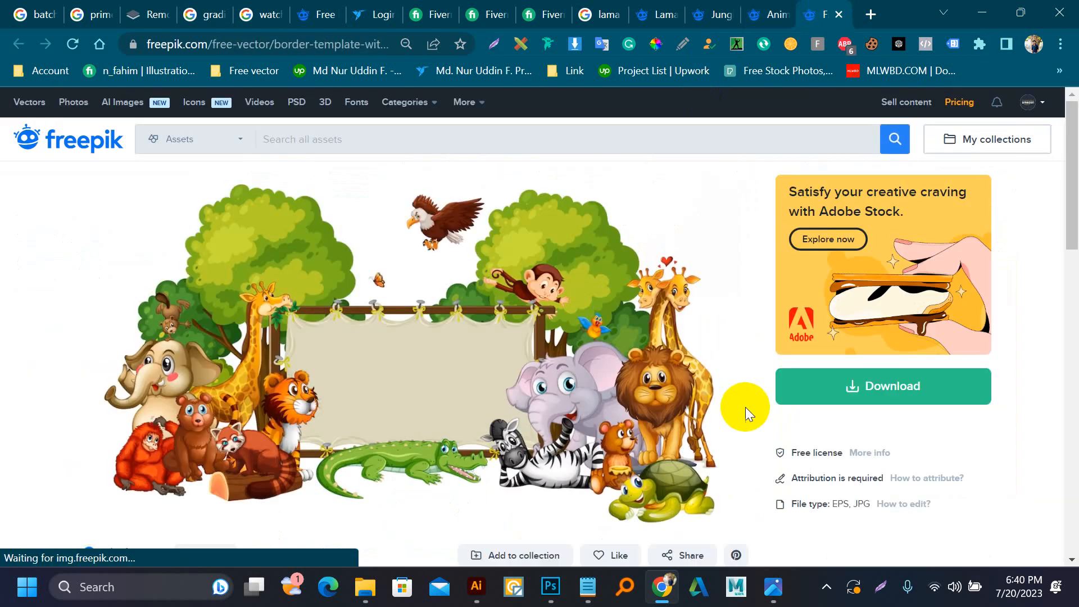
left_click(803, 388)
left_click(830, 539)
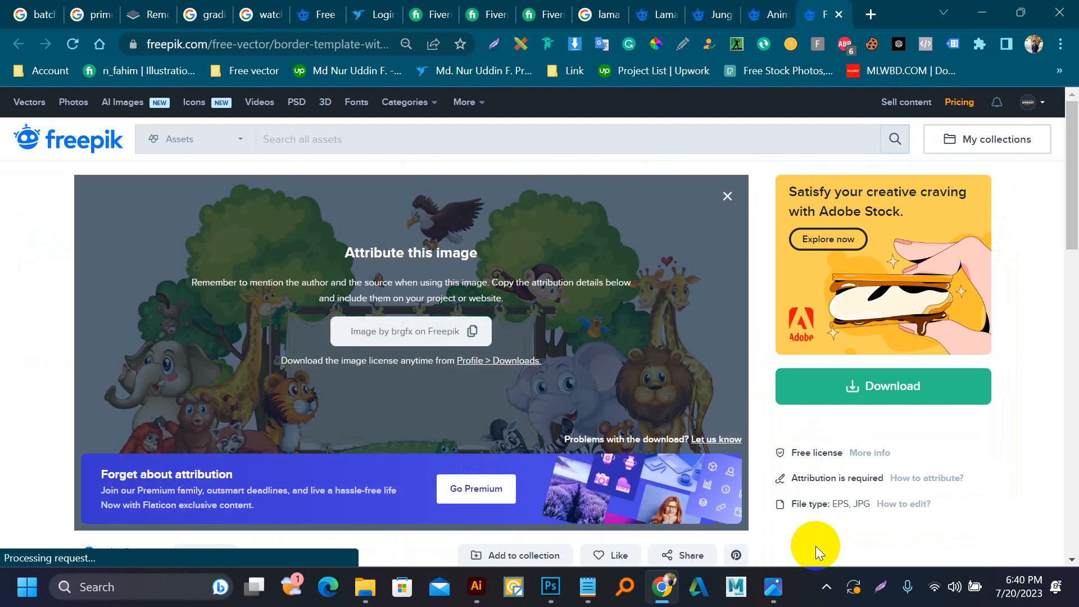
scroll(554, 393, "down", 6)
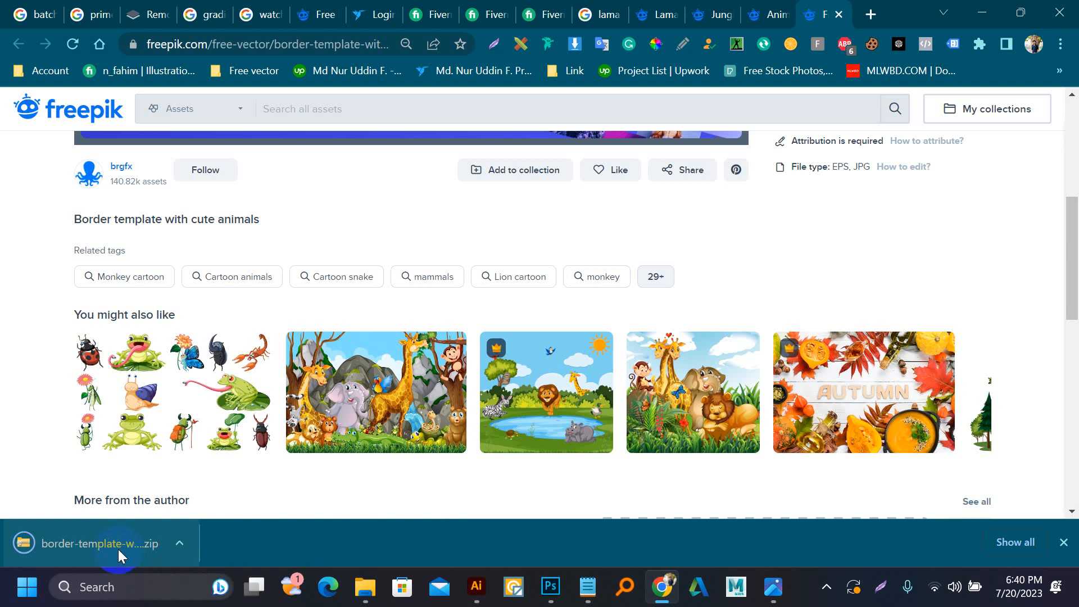
- Open the 40340 EPS from the downloaded border-template archive in Illustrator, retaining the 9-slice scaling option for symbols
left_click(118, 548)
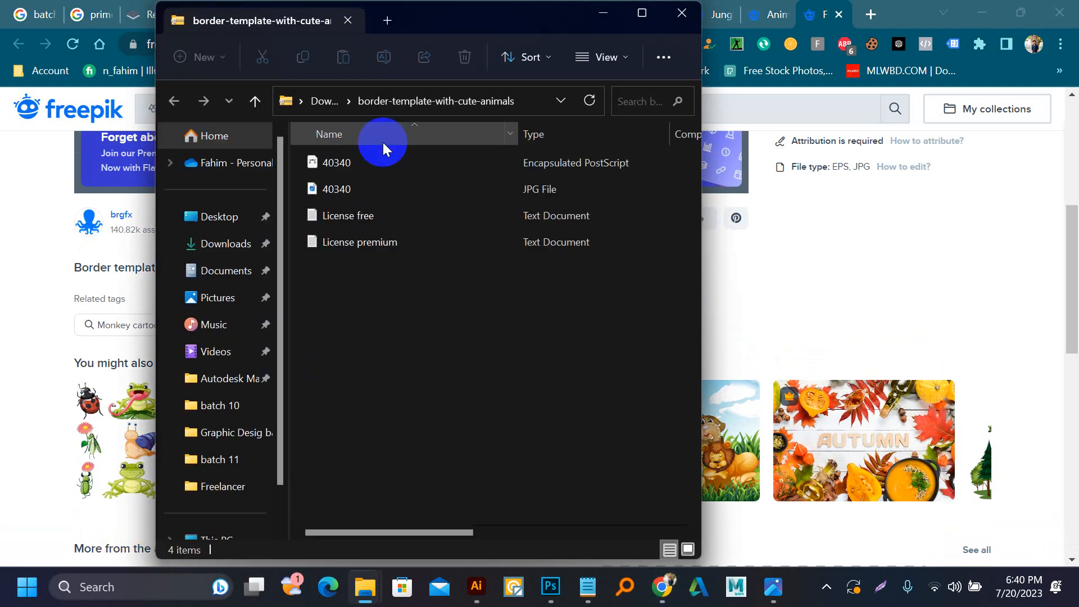
left_click(382, 163)
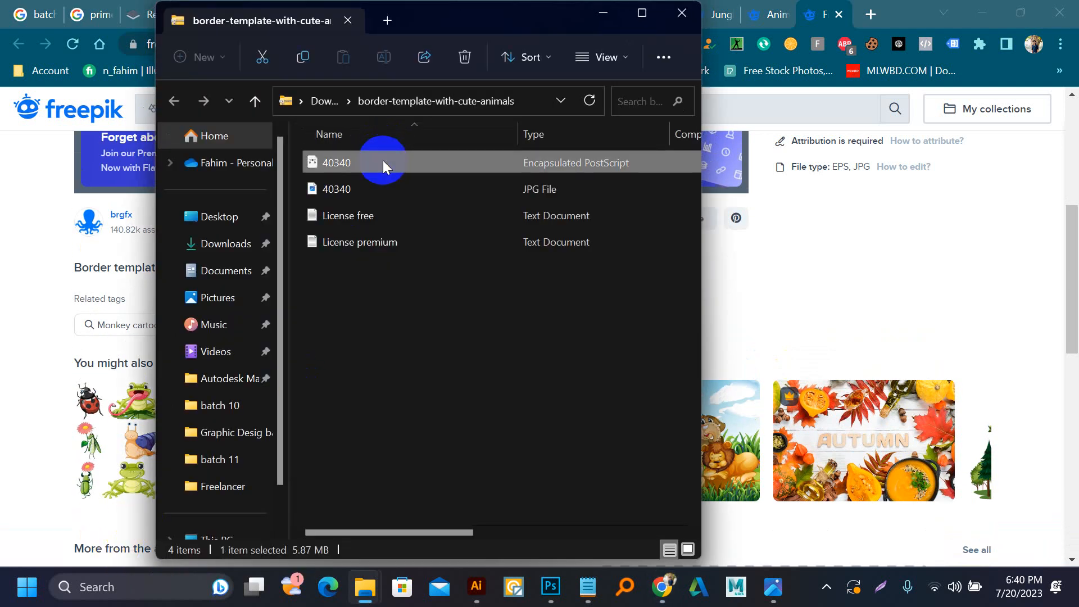
double_click(383, 162)
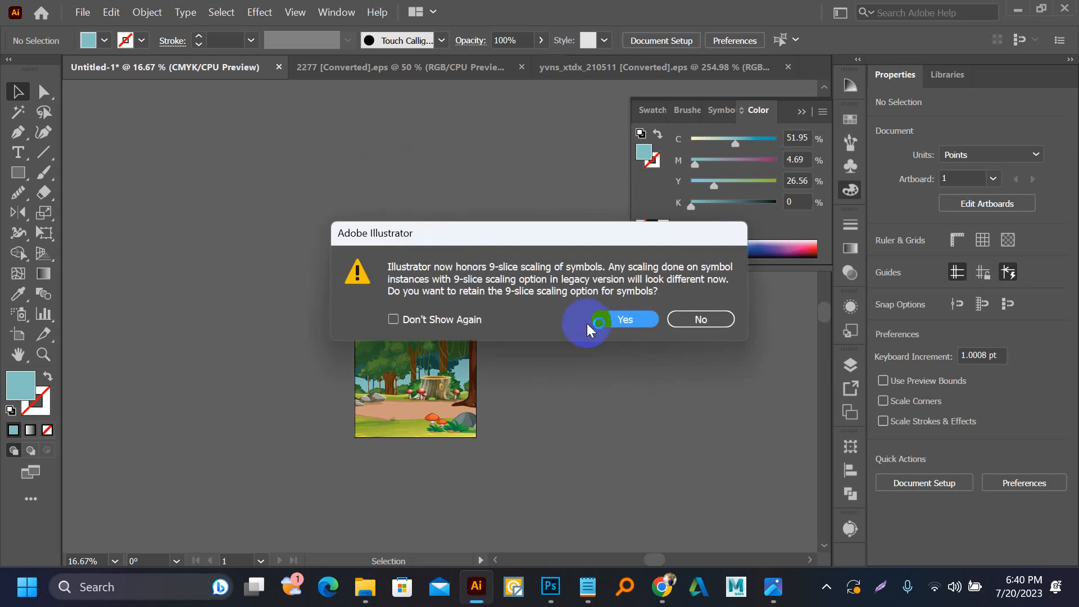
left_click(595, 322)
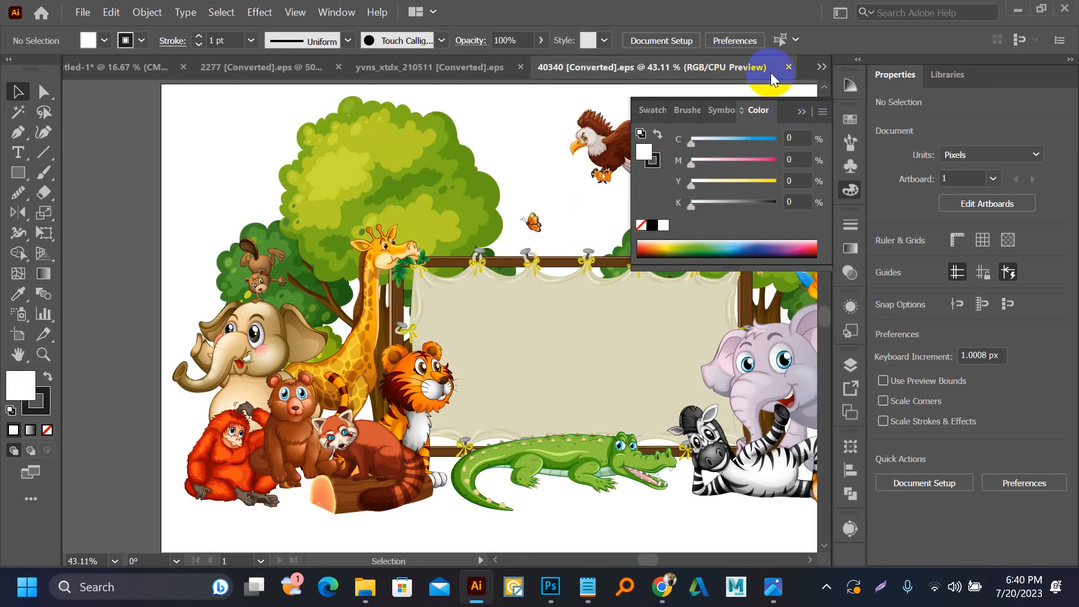
- Close the yvns_xtdx_210511 and 2277 documents
left_click(474, 69)
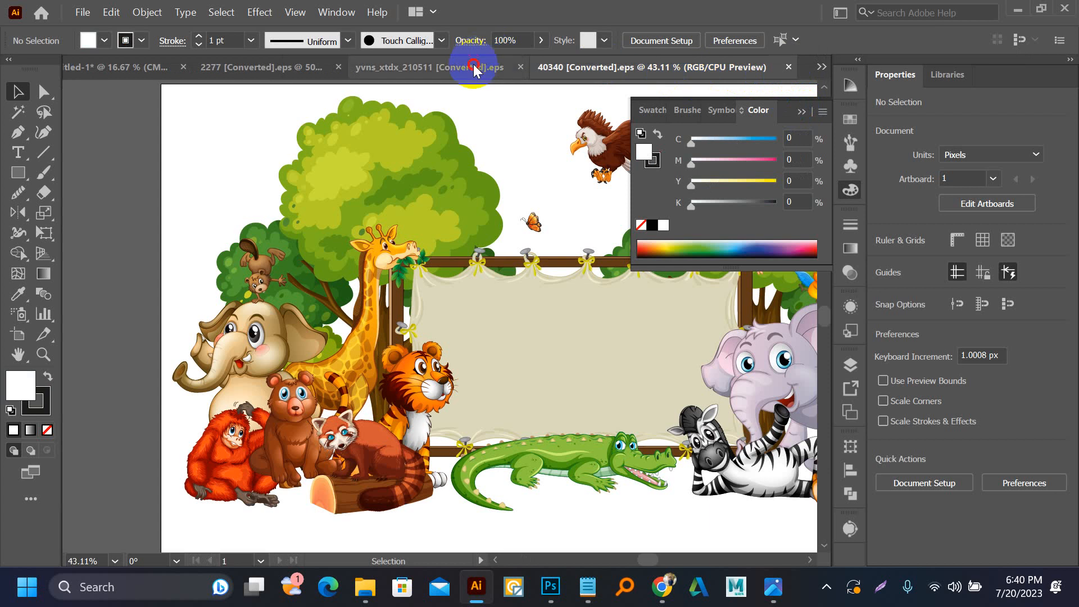
left_click(650, 68)
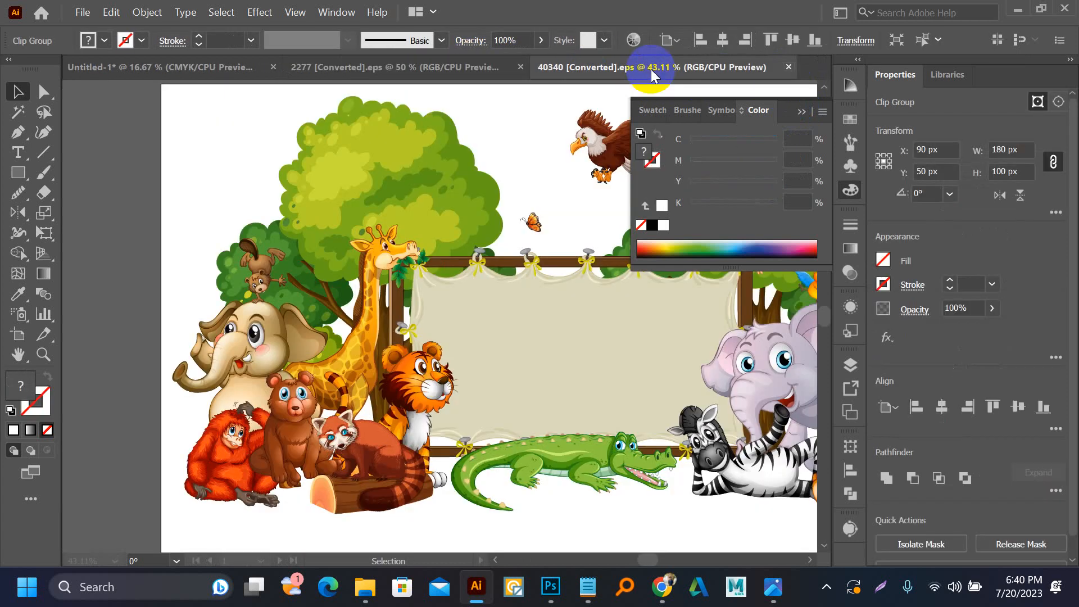
left_click(478, 68)
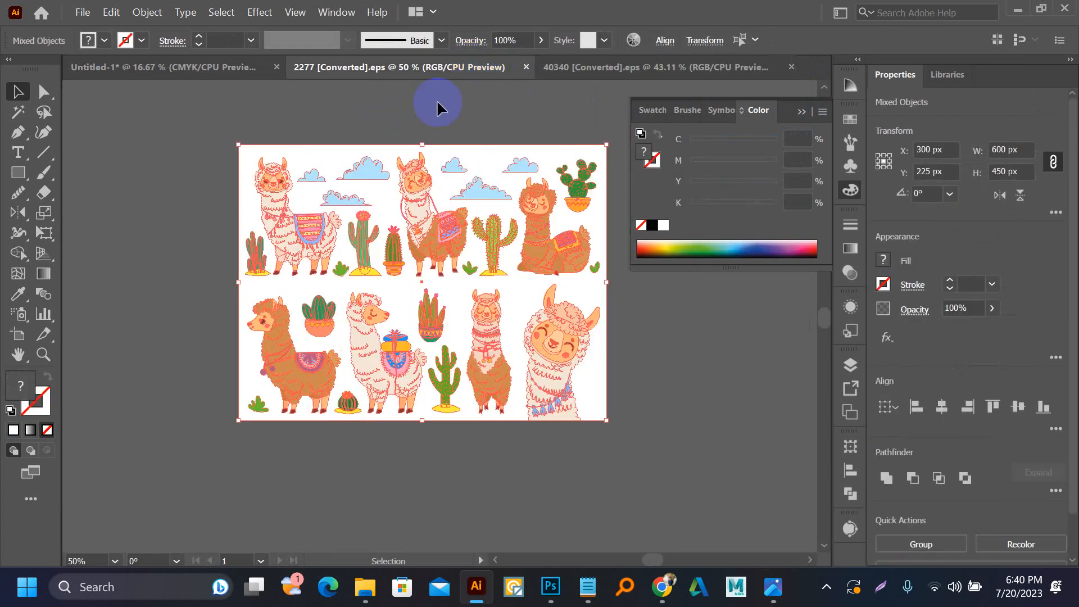
left_click(526, 68)
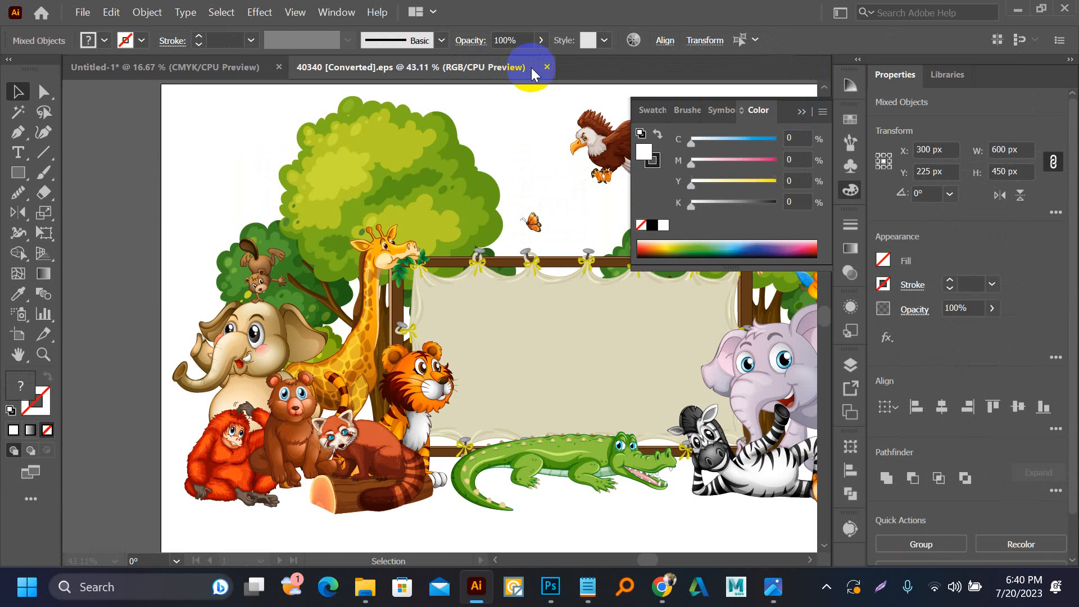
- Copy the animal border artwork from the 40340 file into the Untitled-1 cover and place it beside the artboard
left_click(342, 183)
left_click_drag(371, 295, 315, 264)
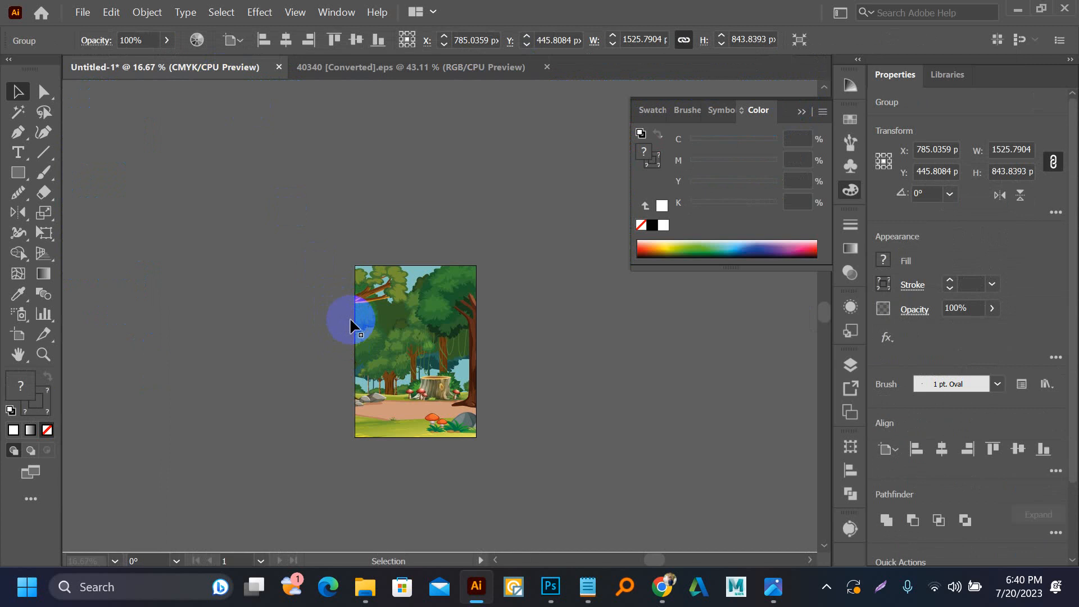
left_click_drag(314, 336, 586, 422)
left_click_drag(461, 342, 458, 340)
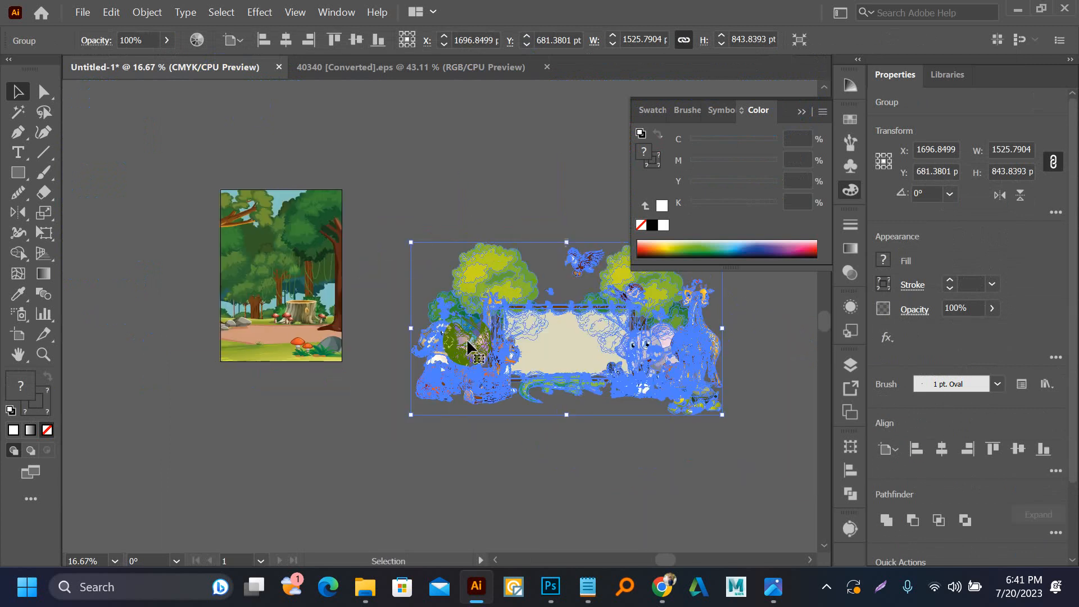
- Ungroup the pasted animal artwork so each animal can be selected on its own
right_click(466, 344)
left_click(531, 181)
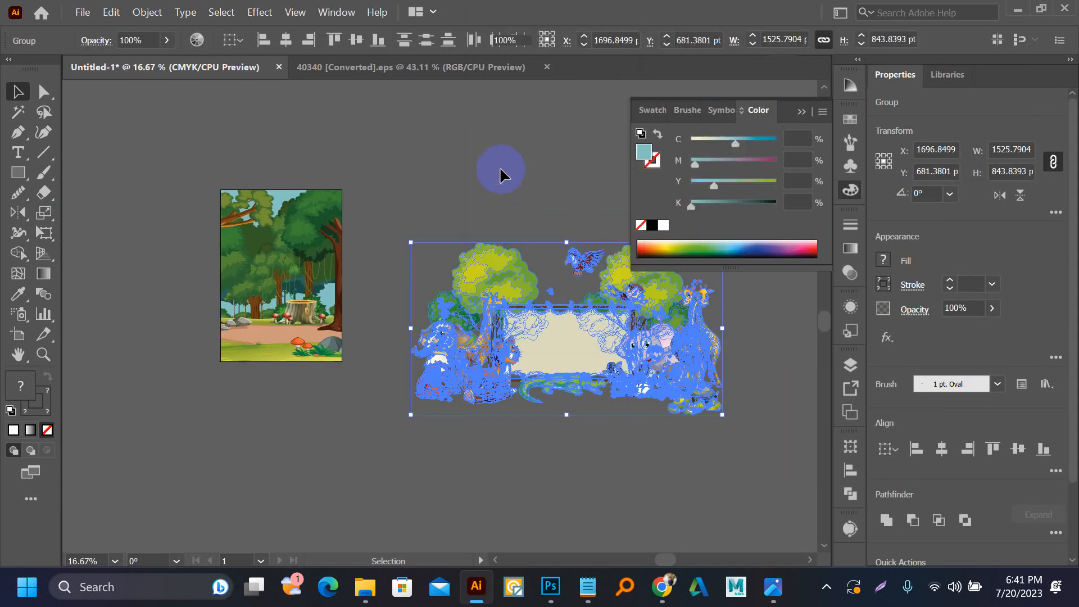
left_click(498, 168)
left_click(472, 403)
scroll(473, 406, "up", 1, "alt")
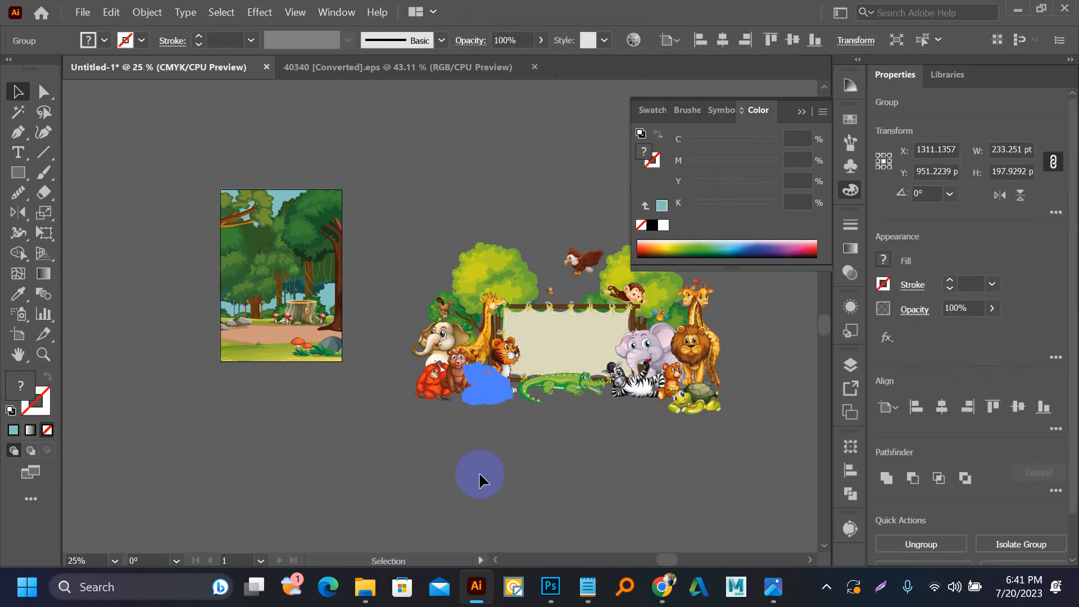
left_click(479, 471)
left_click_drag(600, 455, 578, 537)
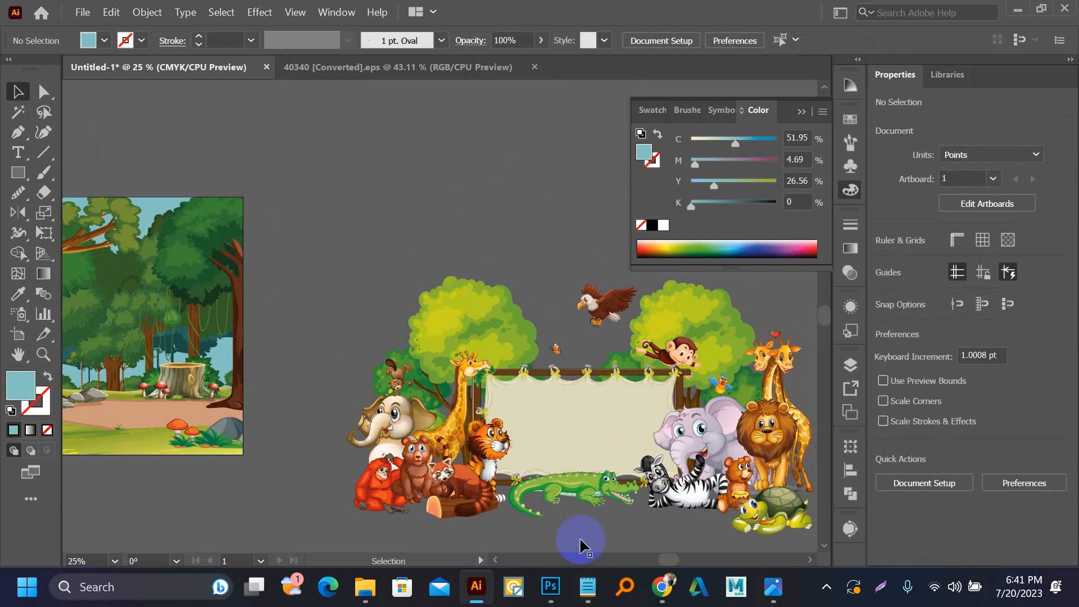
scroll(618, 443, "down", 1)
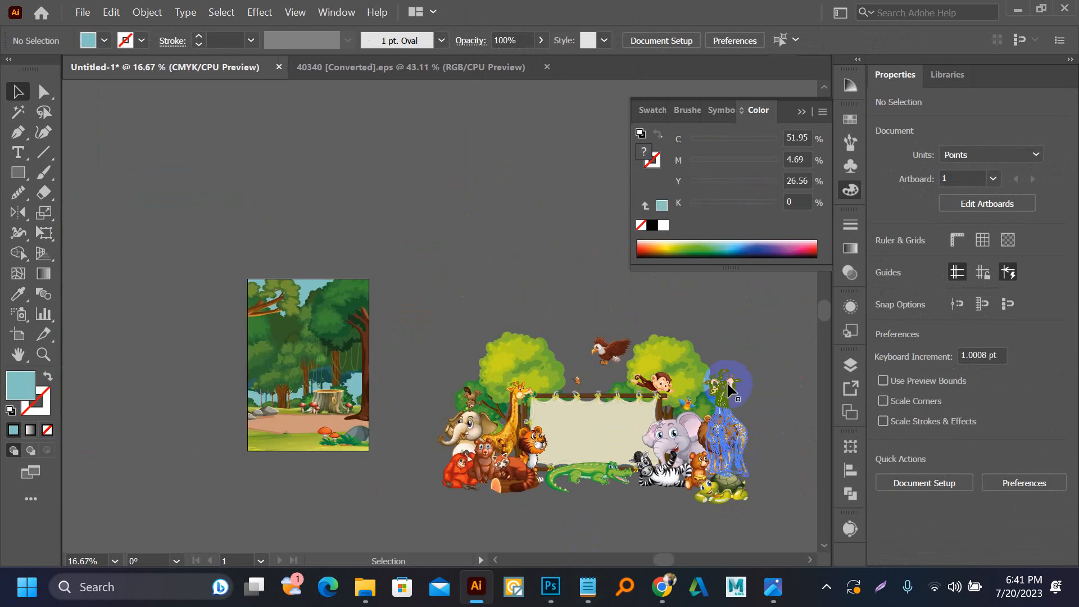
- Move the pair of giraffes onto the artboard, standing on the forest path beside the large tree trunk
left_click_drag(729, 383, 332, 342)
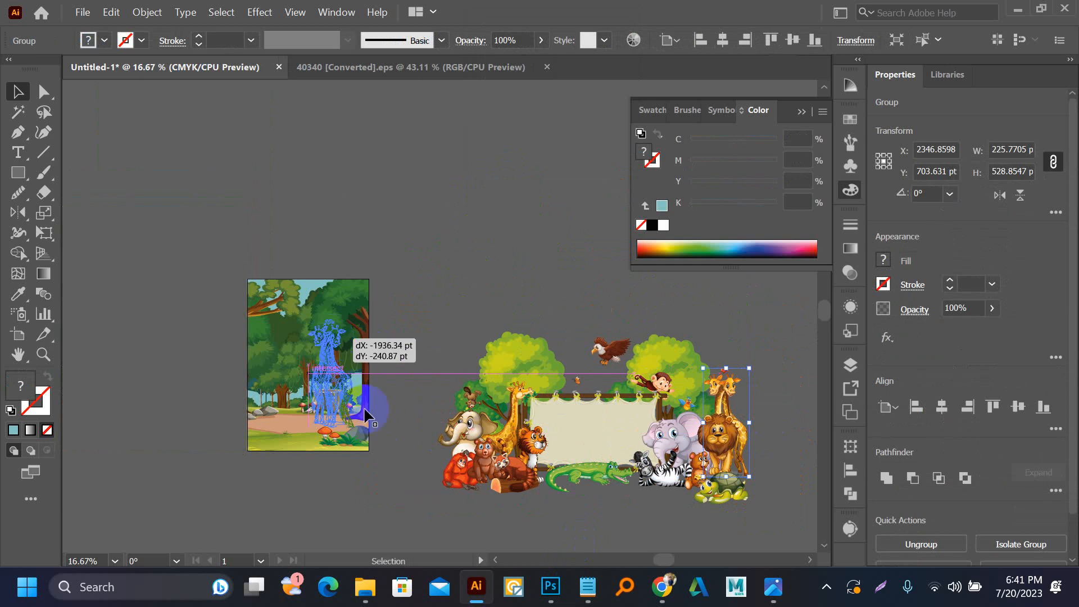
left_click_drag(367, 416, 366, 417)
left_click(393, 445)
scroll(336, 413, "up", 2)
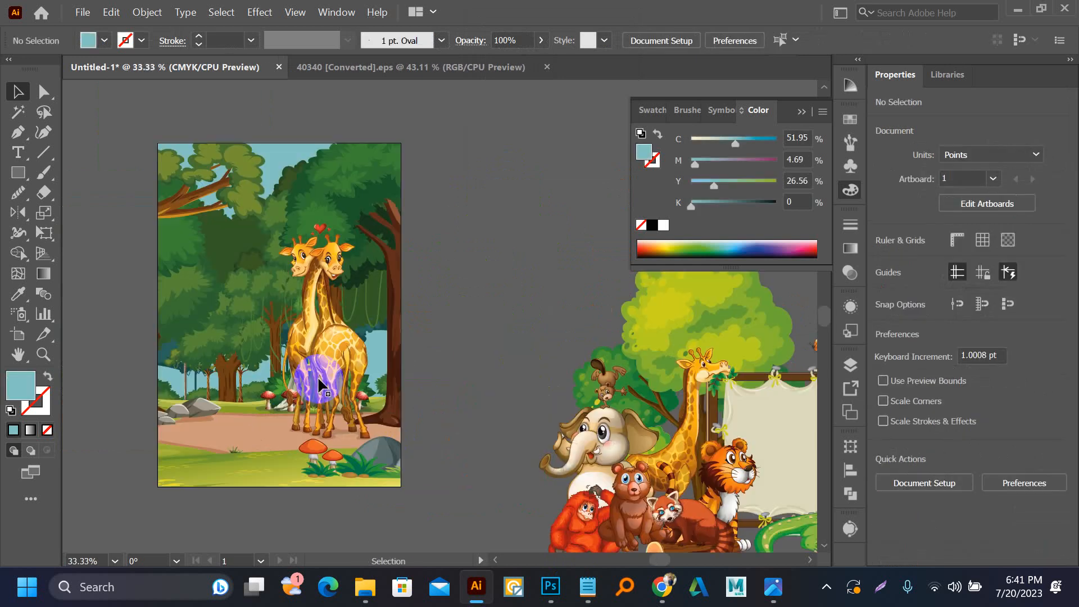
left_click_drag(318, 376, 330, 367)
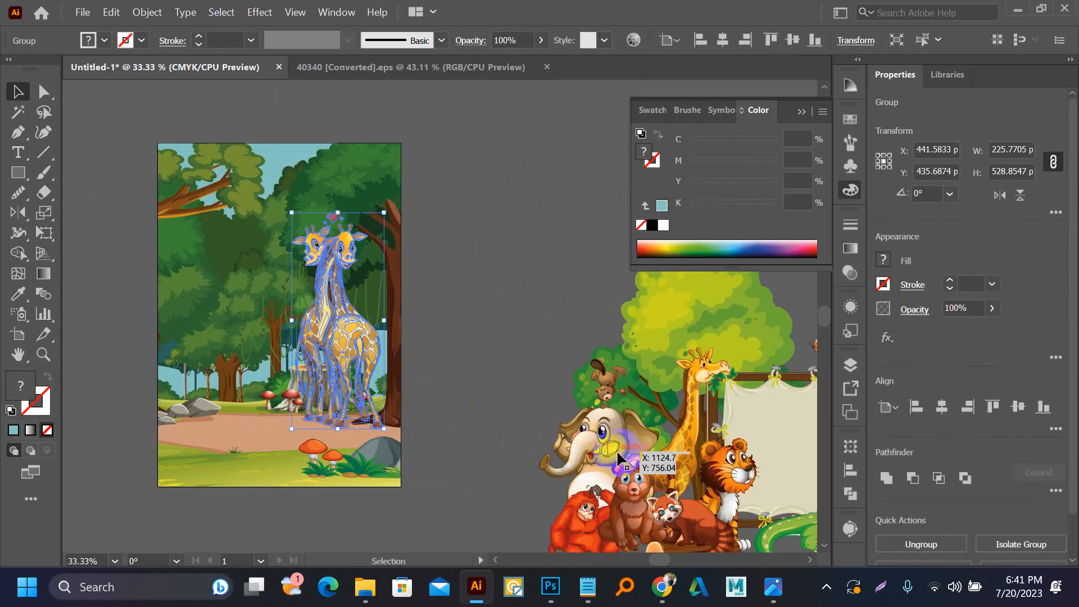
- Move the cream elephant onto the artboard opposite the giraffes and place the tiger in front of it
mouse_move(618, 458)
left_mouse_down()
mouse_move(227, 338)
mouse_move(245, 341)
left_mouse_up()
left_click_drag(714, 471, 235, 370)
left_click_drag(460, 390, 383, 317)
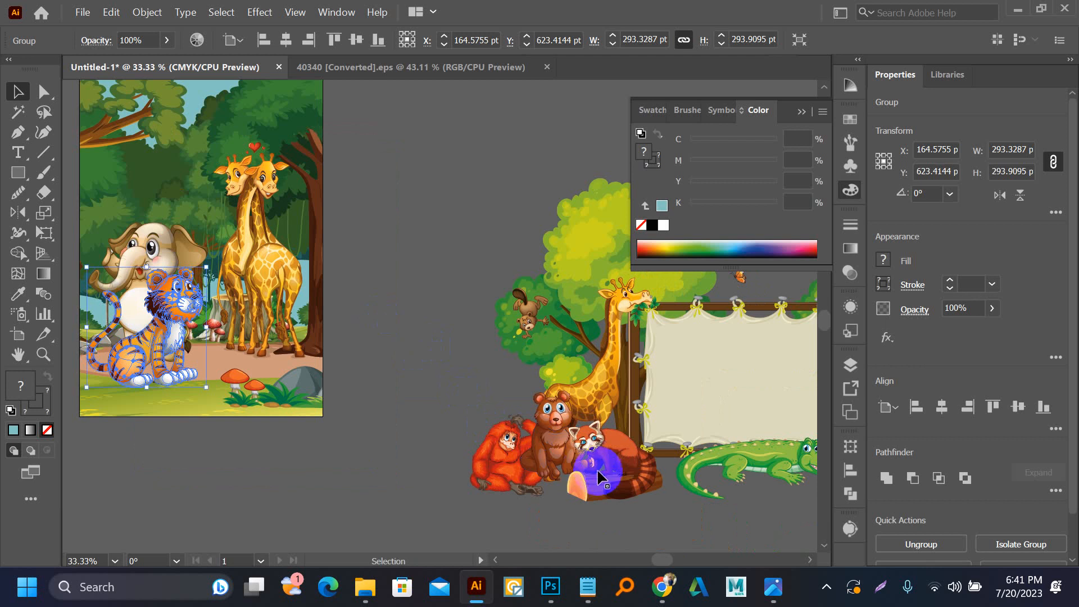
- Move the red panda on its log onto the grass in front of the tiger and mirror it horizontally
left_click_drag(603, 462, 286, 385)
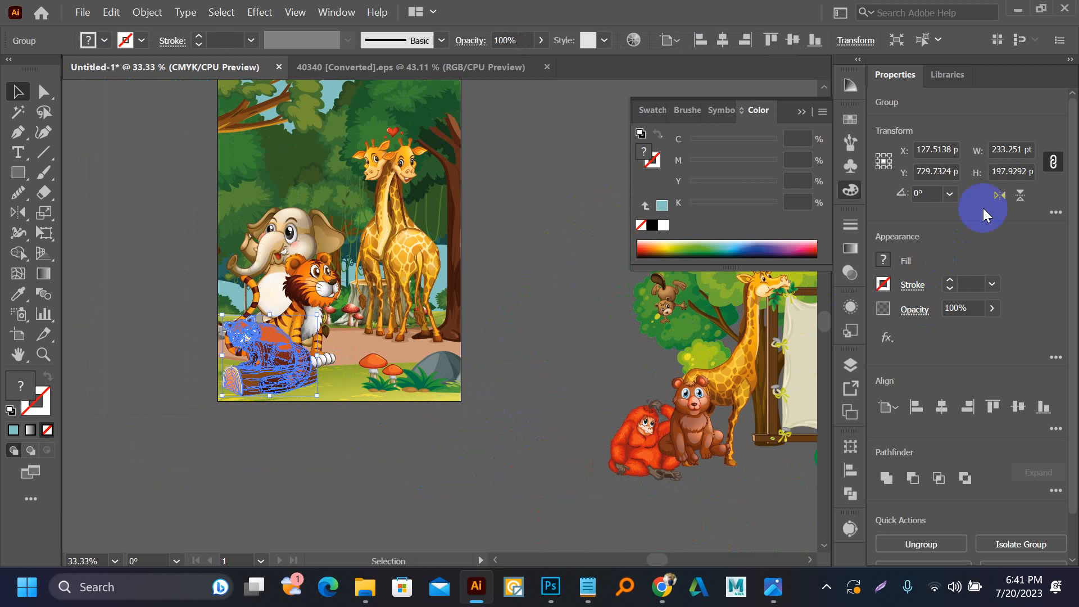
left_click(618, 297)
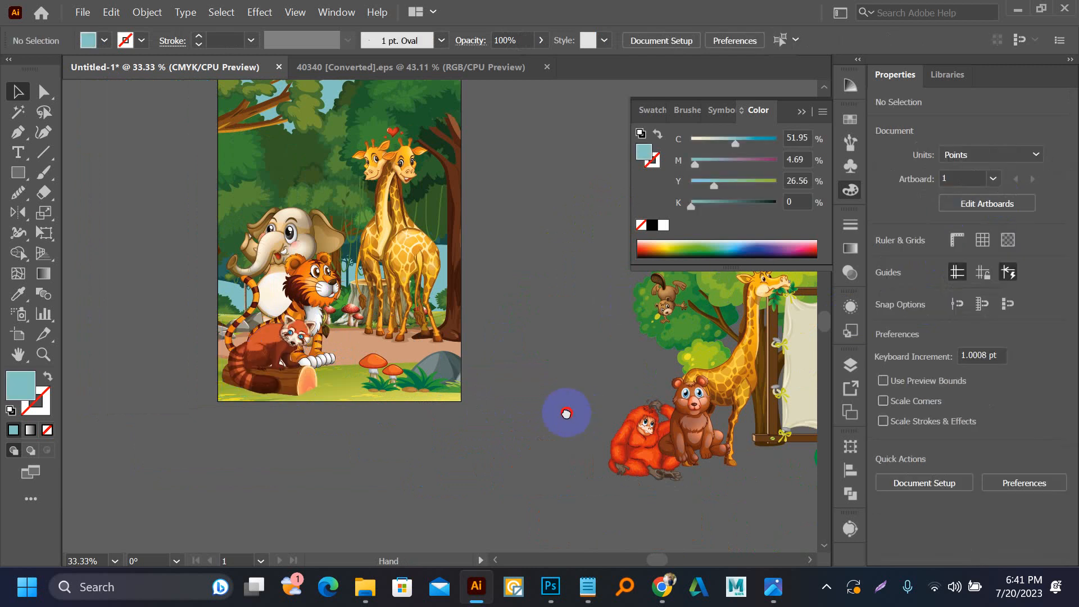
- Move the crocodile onto the grass beside the red panda and scale it down to about 393 pt wide
left_click_drag(566, 415, 477, 373)
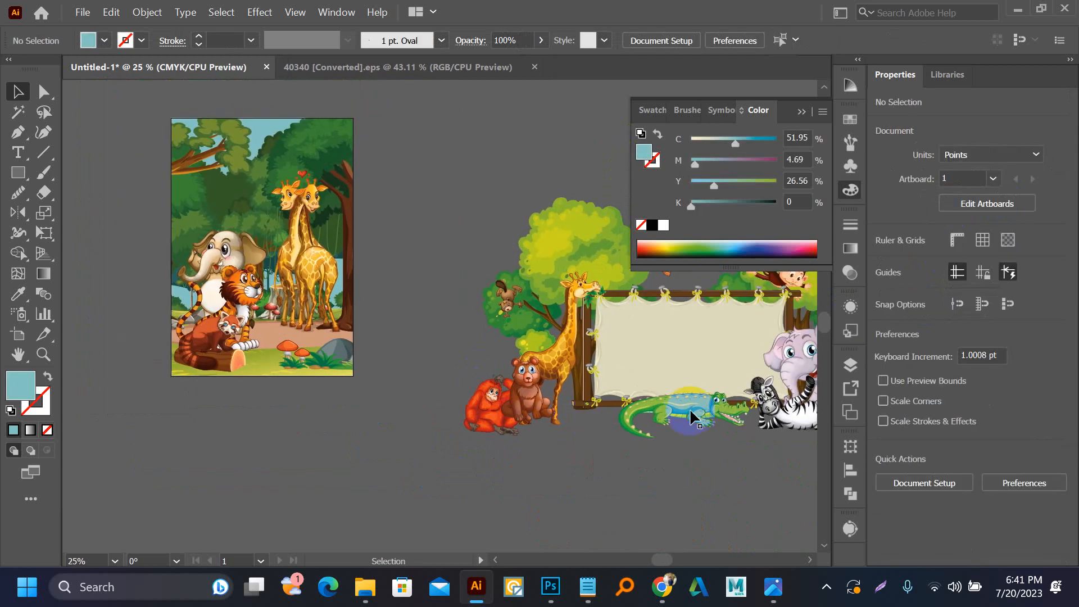
left_click_drag(691, 407, 287, 355)
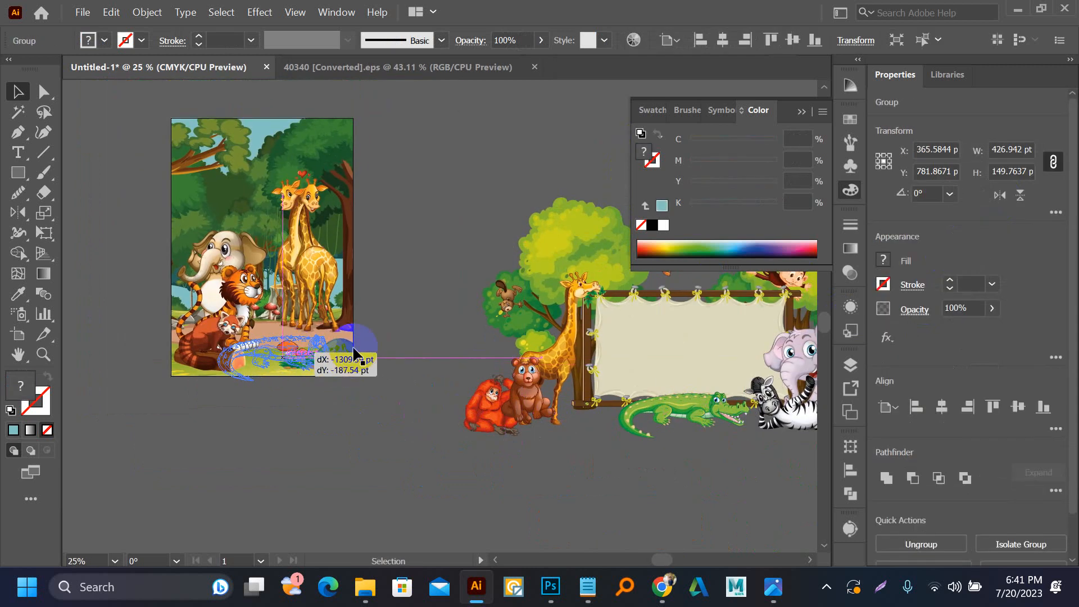
left_click_drag(348, 336, 312, 350)
scroll(295, 350, "up", 2)
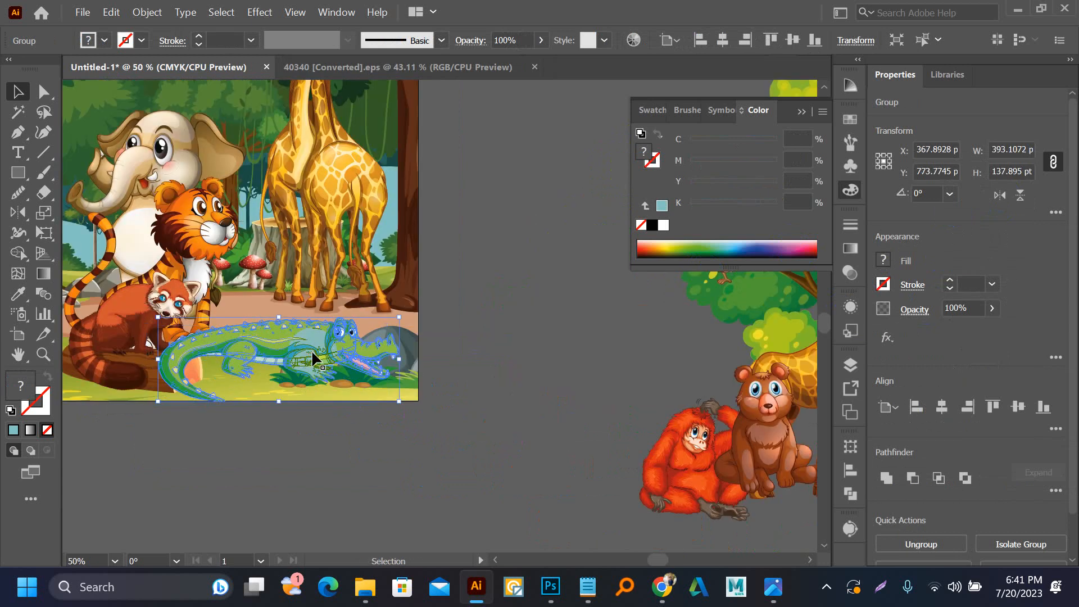
left_click(442, 354)
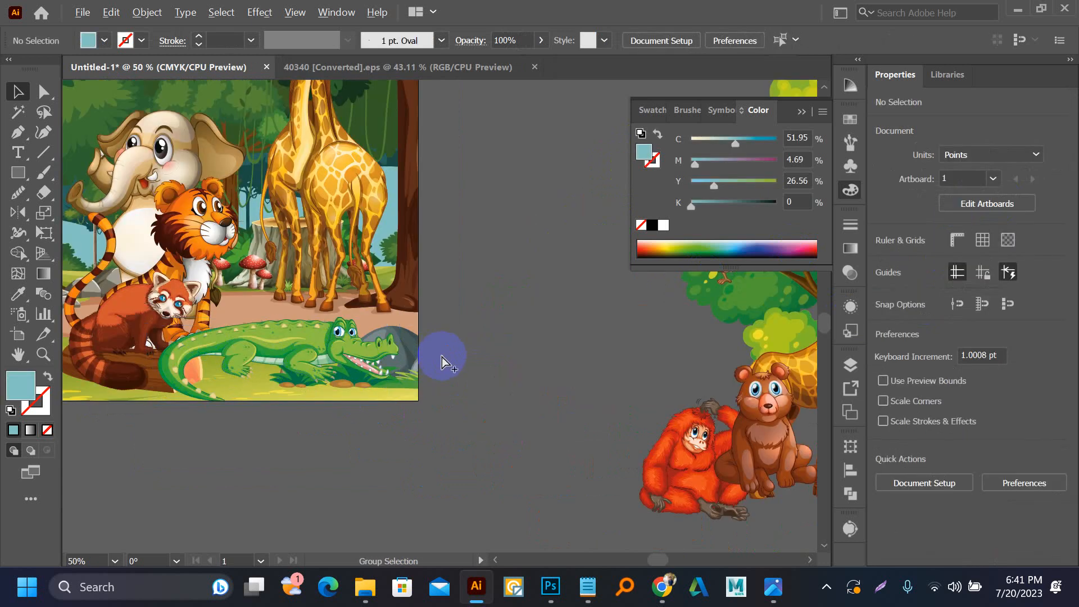
- Move the upside-down beaver onto the artboard so it hangs from the tree branch above the cream elephant
scroll(441, 357, "down", 2)
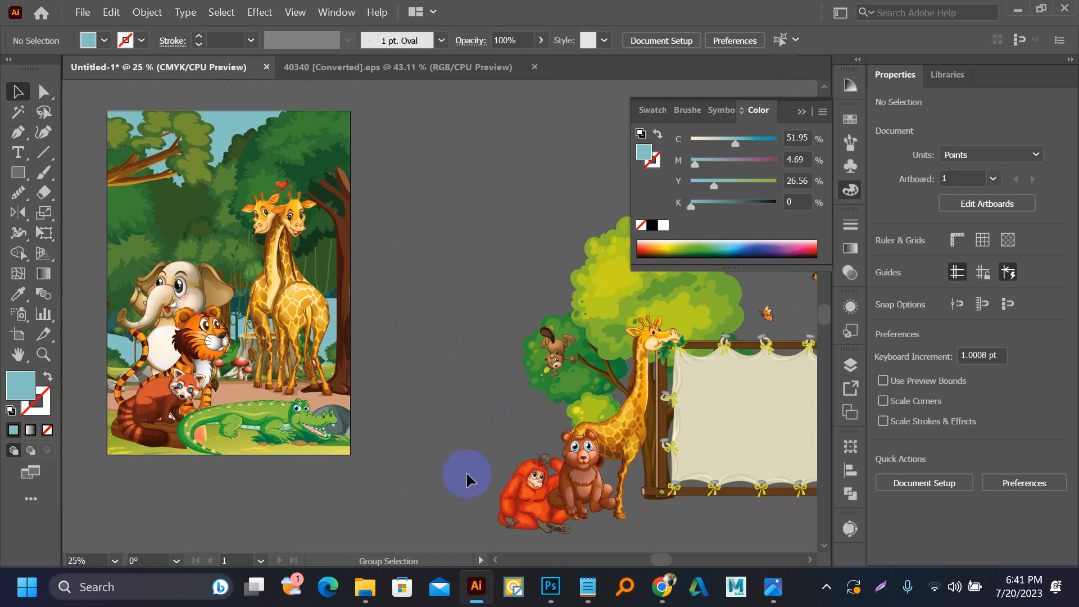
left_click(526, 392)
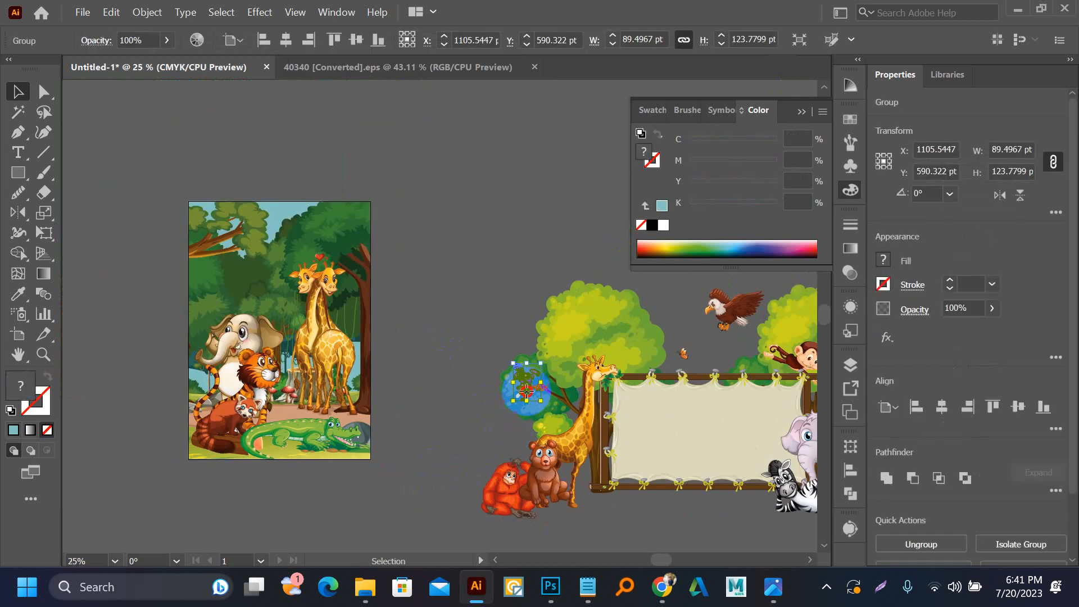
left_click_drag(526, 392, 215, 258)
scroll(214, 258, "up", 4)
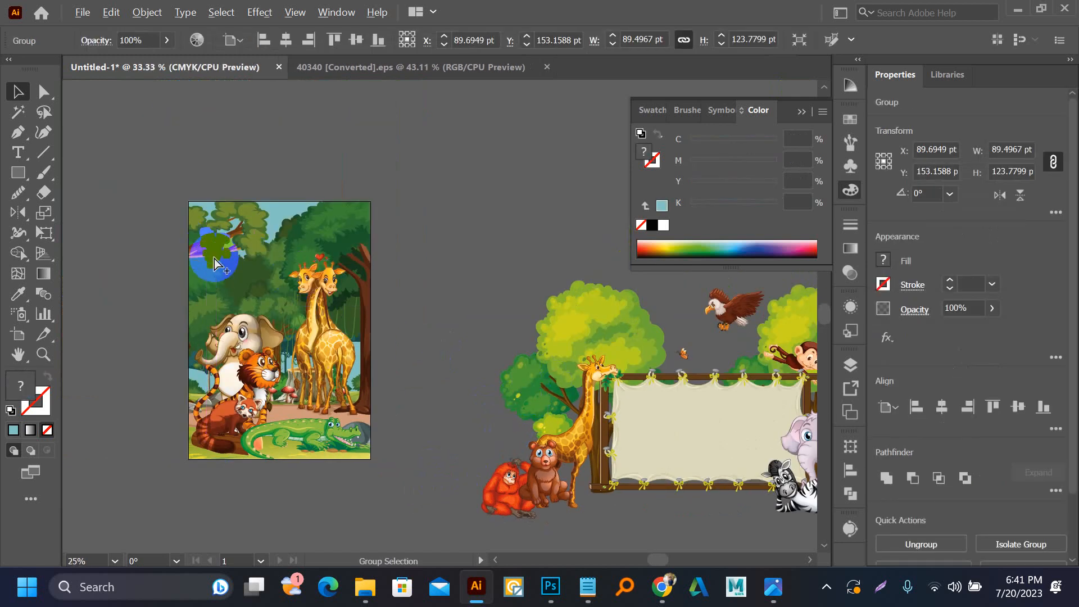
left_click_drag(214, 216, 243, 257)
left_click(444, 326)
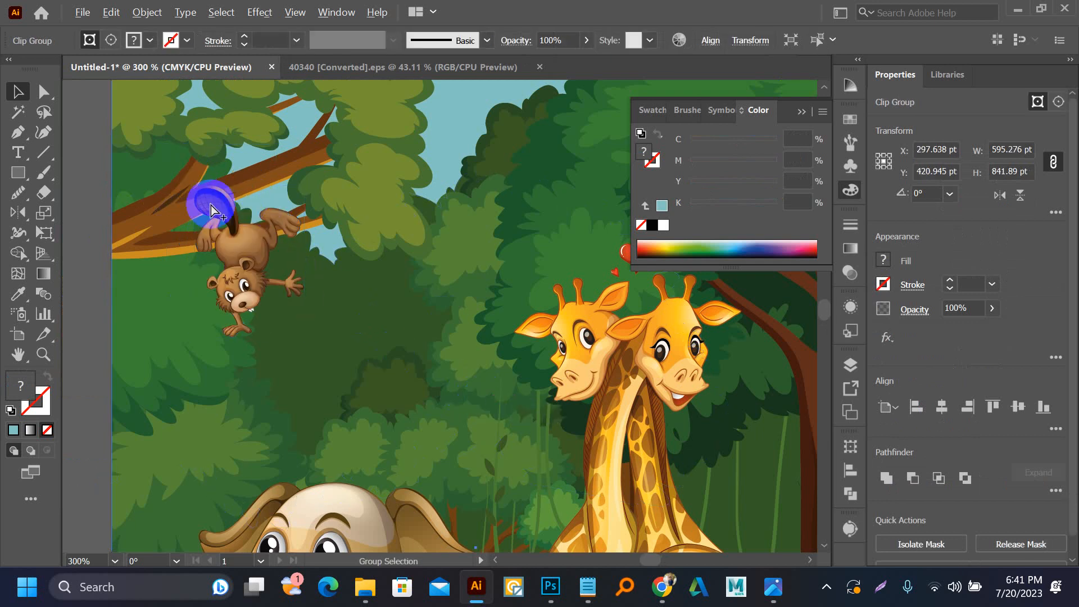
scroll(210, 204, "up", 1)
left_click_drag(247, 314, 295, 289)
scroll(276, 280, "down", 3)
scroll(301, 292, "down", 4)
left_click(159, 302)
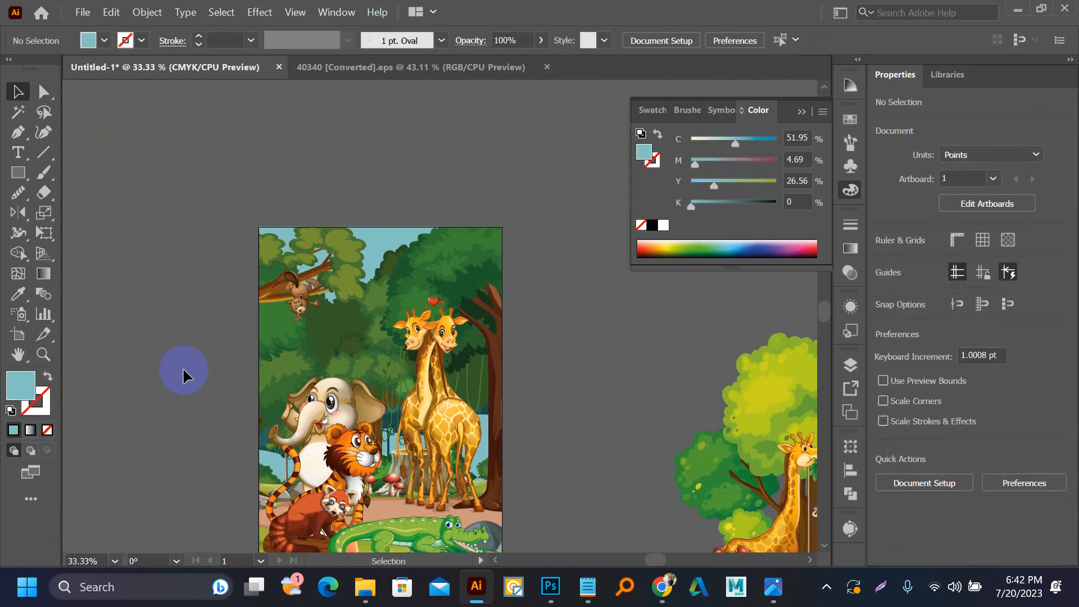
- Move the monkey onto the artboard next to the beaver and scale it down to about 165 pt wide
left_click_drag(192, 376, 177, 323)
scroll(248, 358, "down", 1)
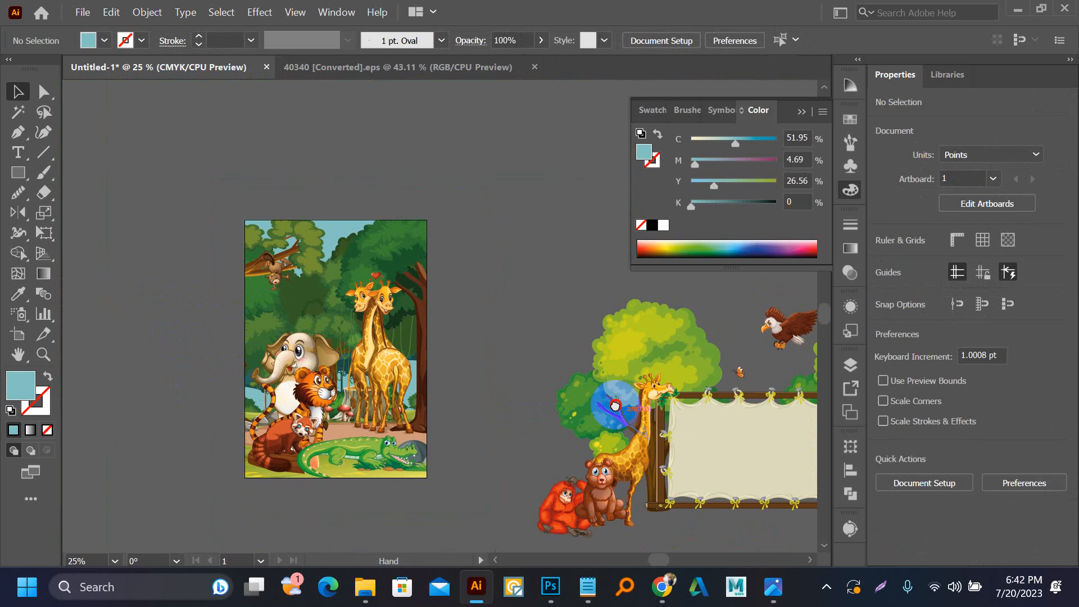
left_click_drag(615, 405, 569, 387)
left_click_drag(738, 332, 613, 331)
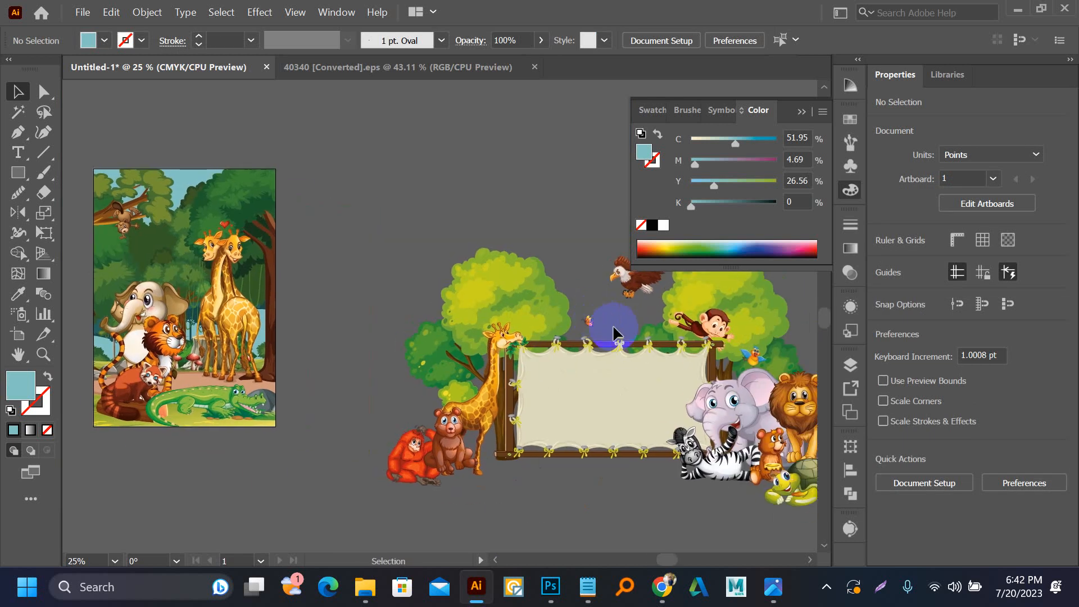
left_click_drag(714, 334, 713, 451)
scroll(274, 232, "up", 3)
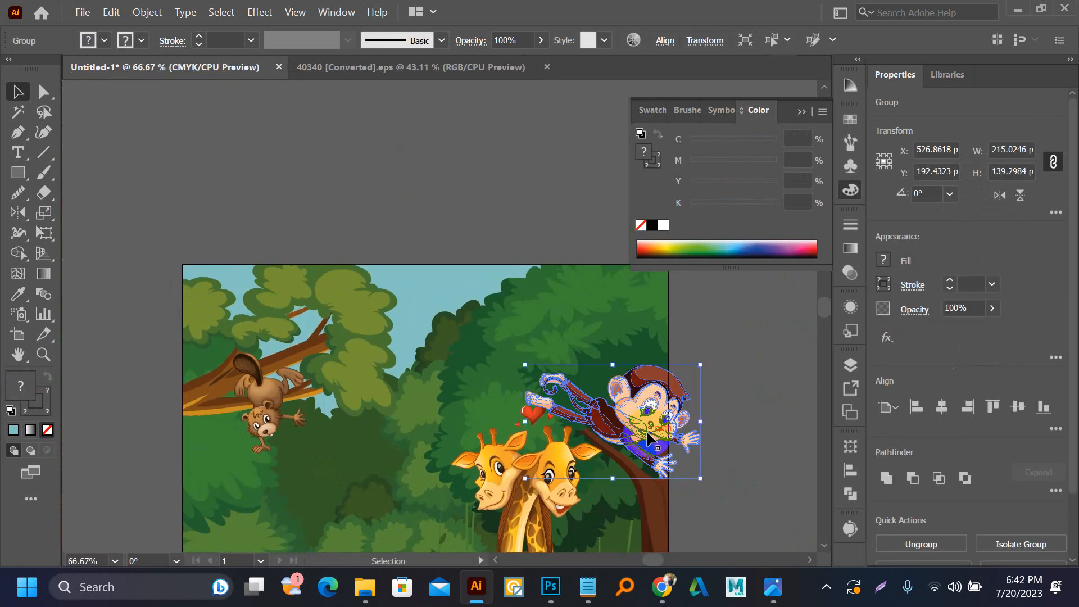
left_click_drag(641, 425, 419, 412)
left_click_drag(461, 364, 421, 369)
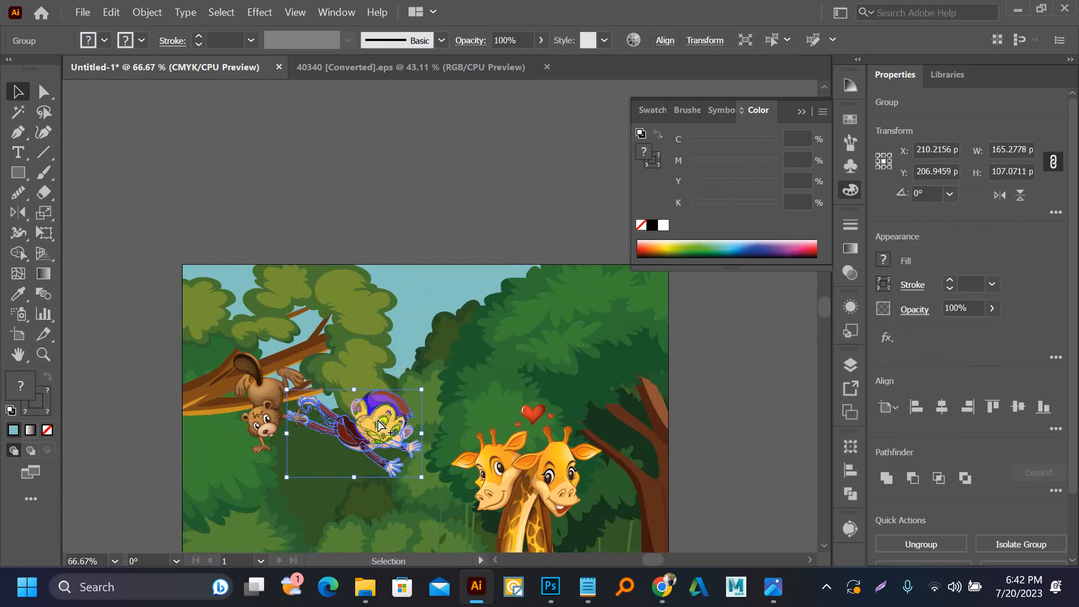
scroll(379, 421, "up", 2)
left_click_drag(384, 434, 415, 389)
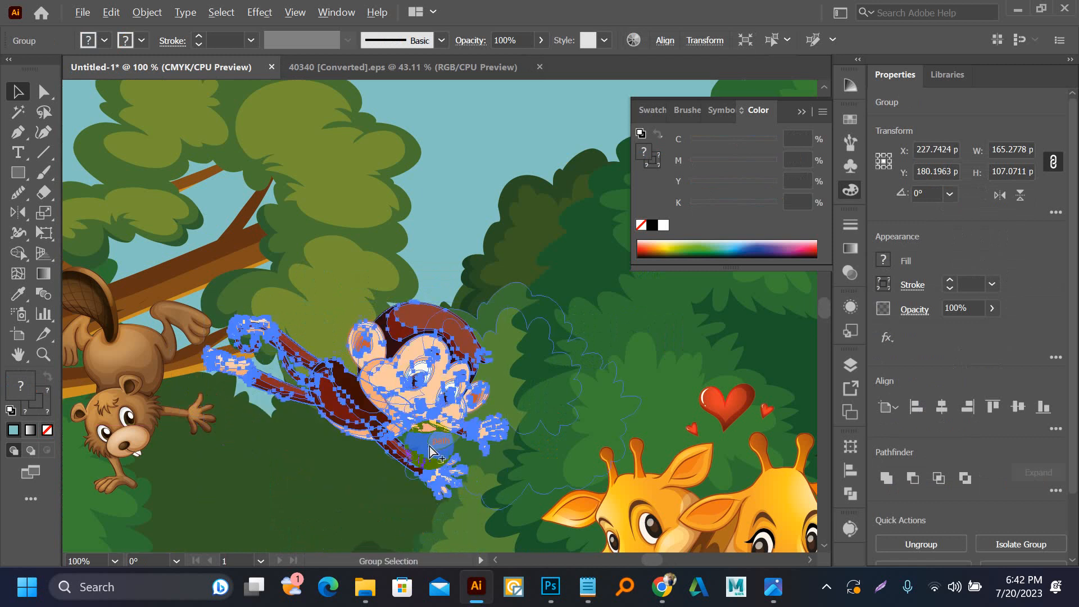
scroll(429, 446, "down", 2)
left_click(743, 385)
- Rotate the monkey upright and move it beside the giraffes' heads, reaching for the branches of the large tree
left_click_drag(744, 406, 665, 290)
scroll(663, 284, "down", 1)
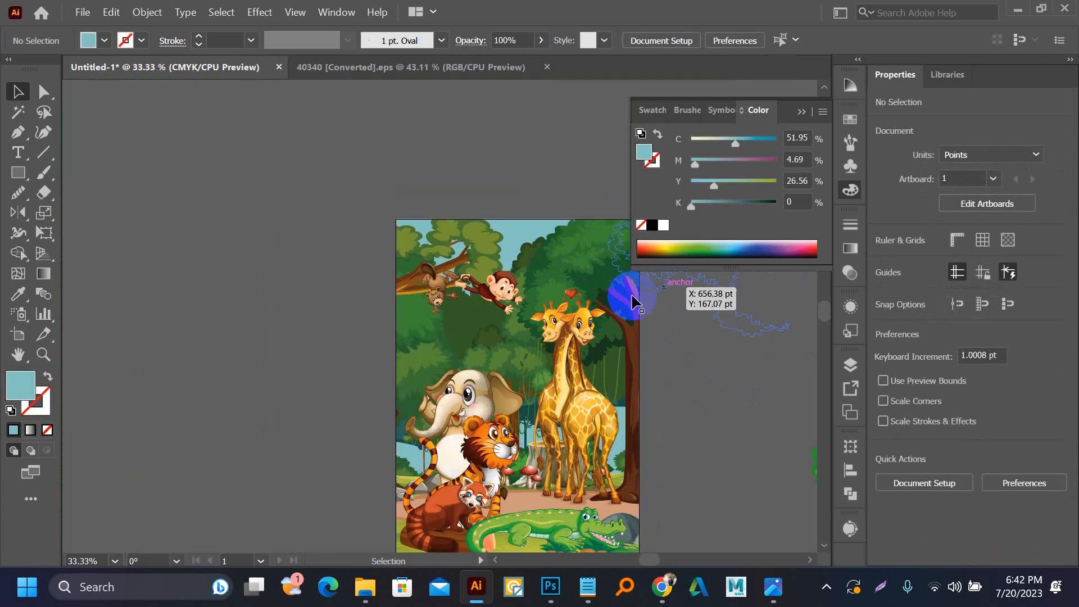
scroll(625, 292, "up", 2)
left_click_drag(559, 275, 380, 305)
left_click_drag(112, 295, 457, 353)
scroll(458, 353, "up", 4)
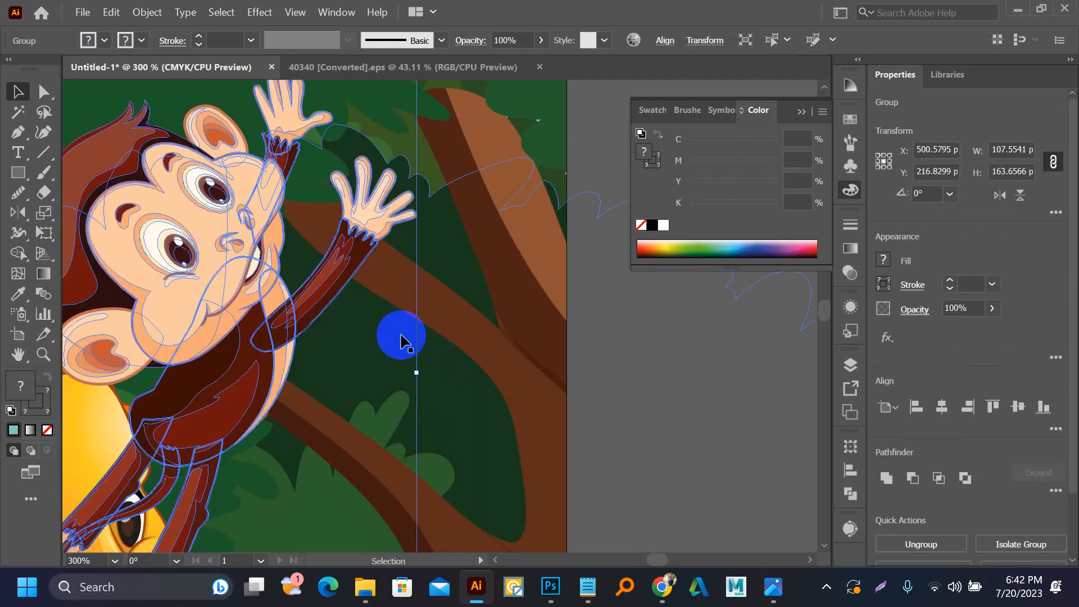
left_click_drag(233, 288, 304, 467)
left_click(692, 458)
scroll(693, 462, "down", 4)
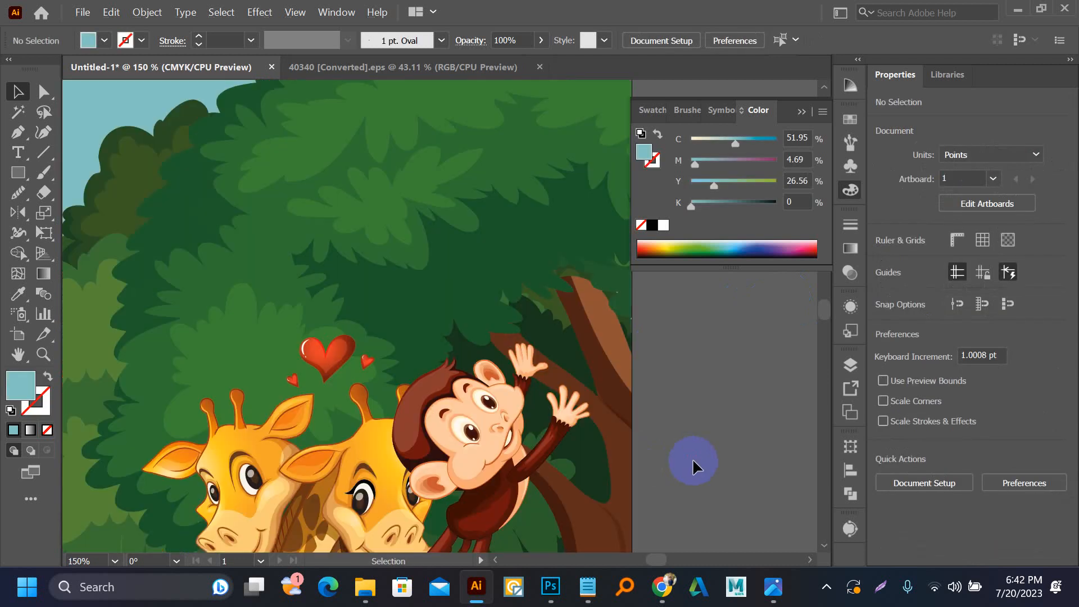
- Move the lilac elephant out from behind the zebra to the side of the border artwork nearest the artboard
left_click_drag(692, 458, 429, 325)
scroll(544, 261, "down", 2)
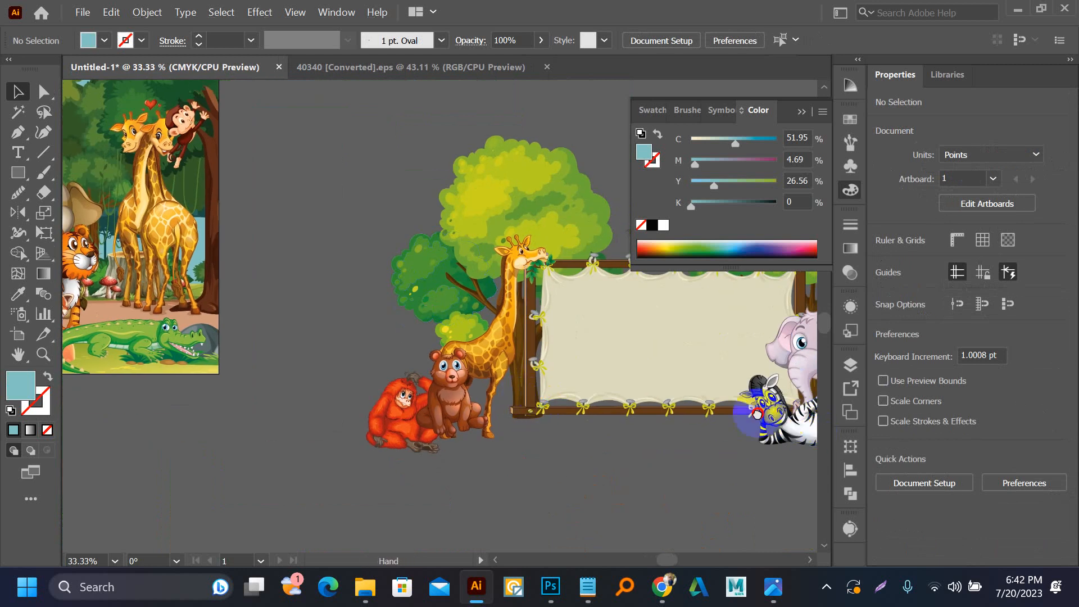
left_click_drag(756, 413, 598, 461)
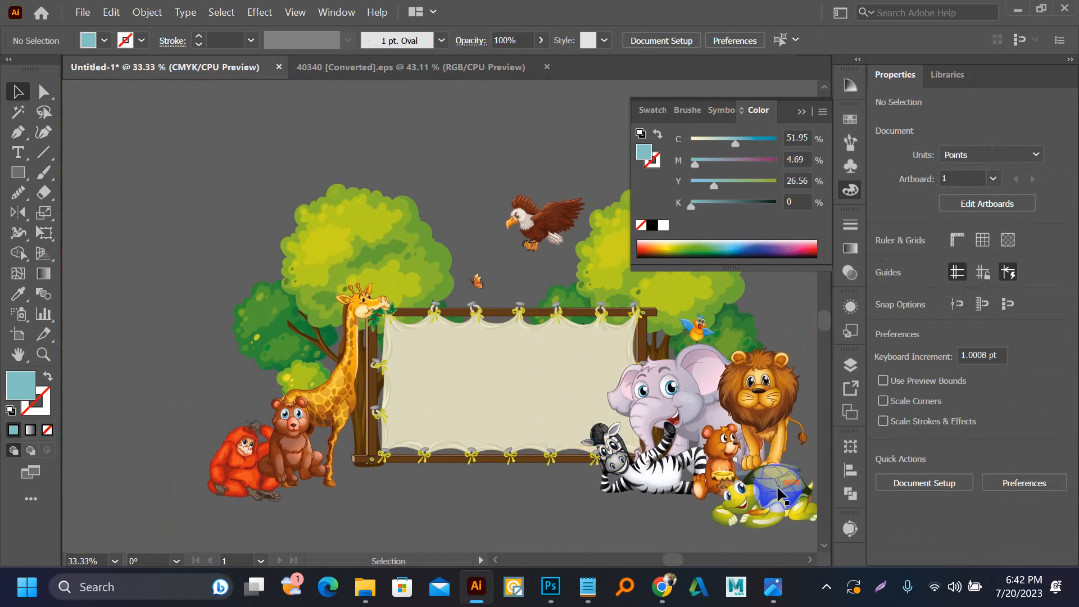
left_click_drag(692, 388, 567, 310)
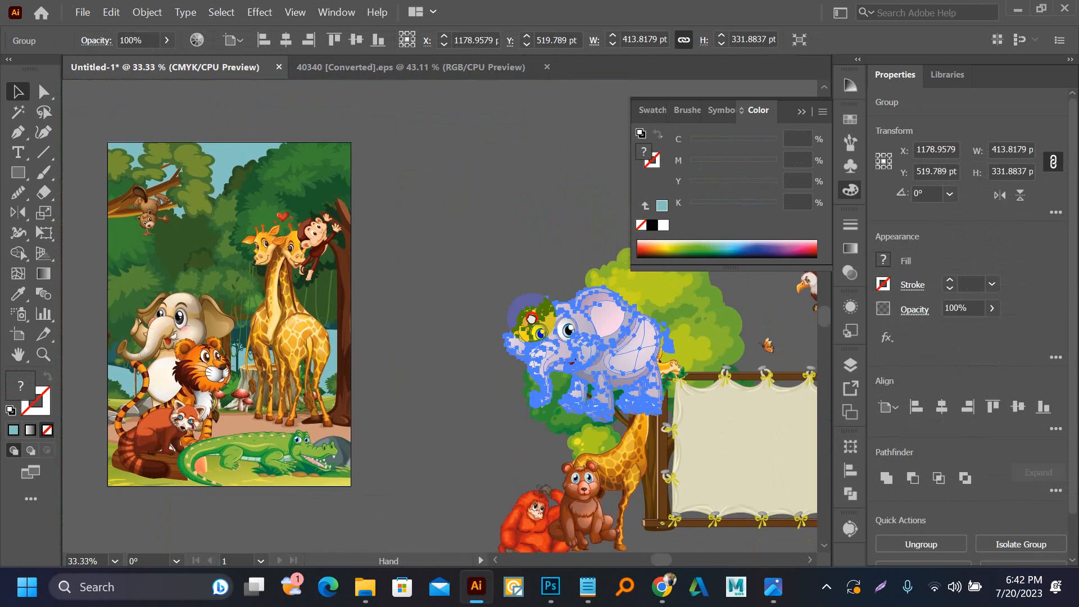
scroll(564, 329, "down", 2)
left_click_drag(574, 346, 530, 321)
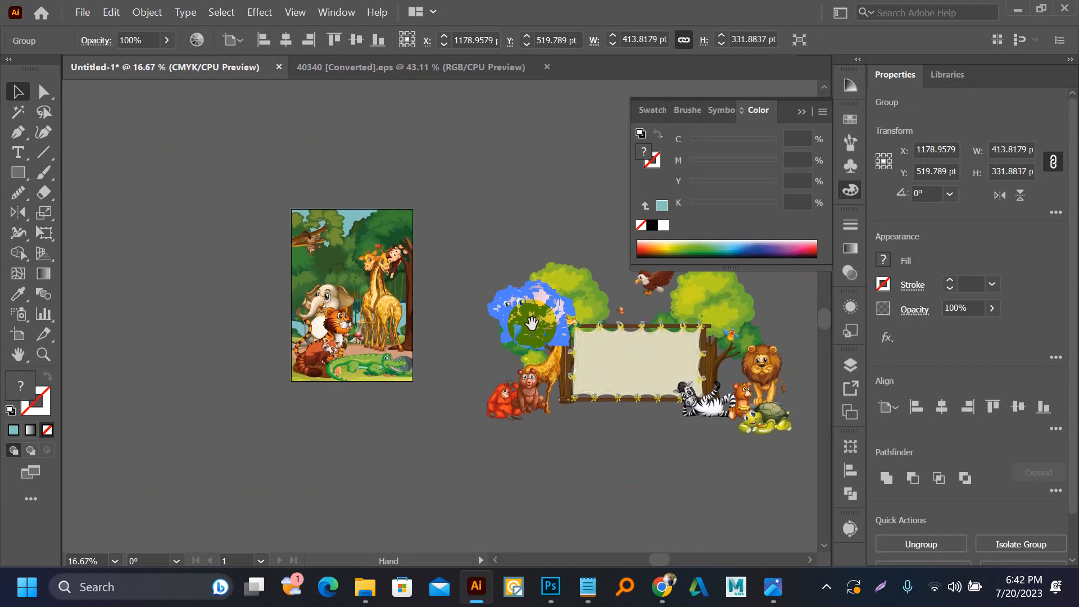
- Move the eagle onto the artboard, scale it down to about 116 pt wide and place it next to the beaver
left_click_drag(650, 292, 328, 264)
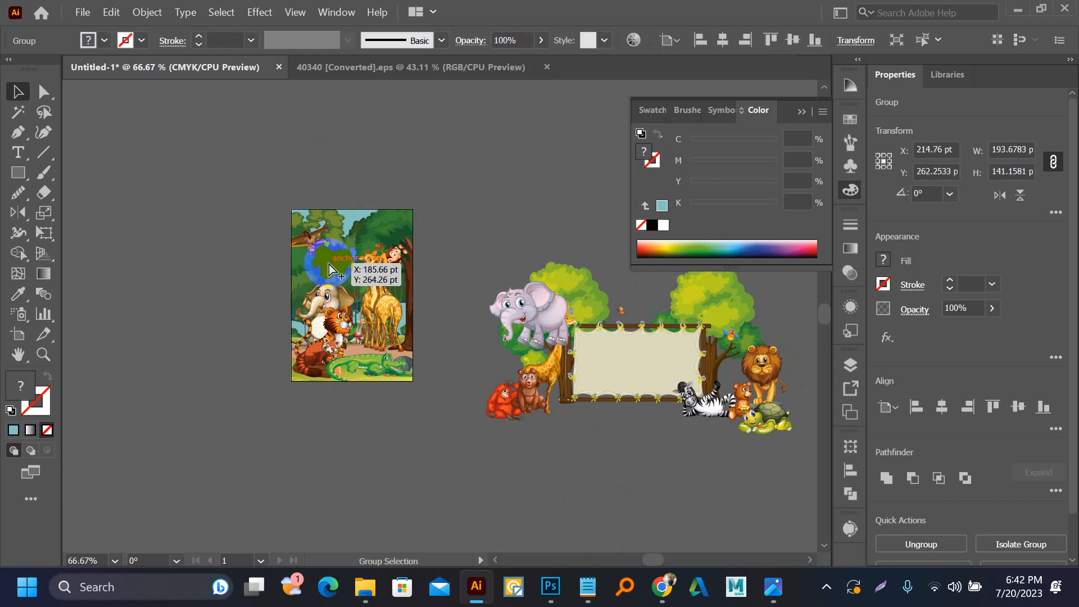
scroll(329, 264, "up", 5)
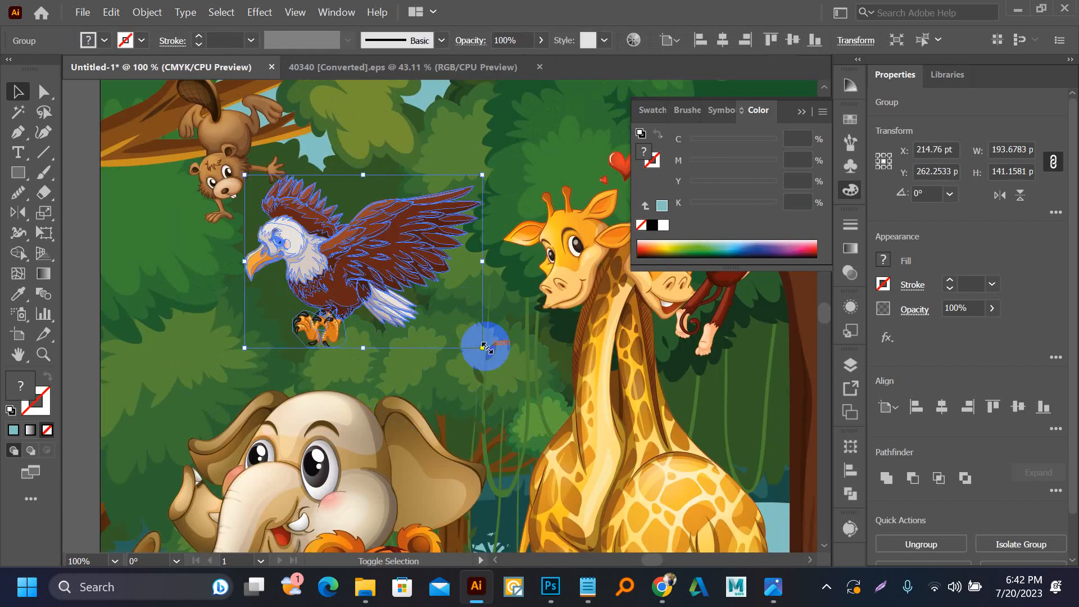
left_click_drag(482, 348, 386, 278)
mouse_move(340, 231)
left_mouse_down()
mouse_move(356, 239)
mouse_move(290, 217)
mouse_move(324, 224)
left_mouse_up()
scroll(430, 259, "down", 1)
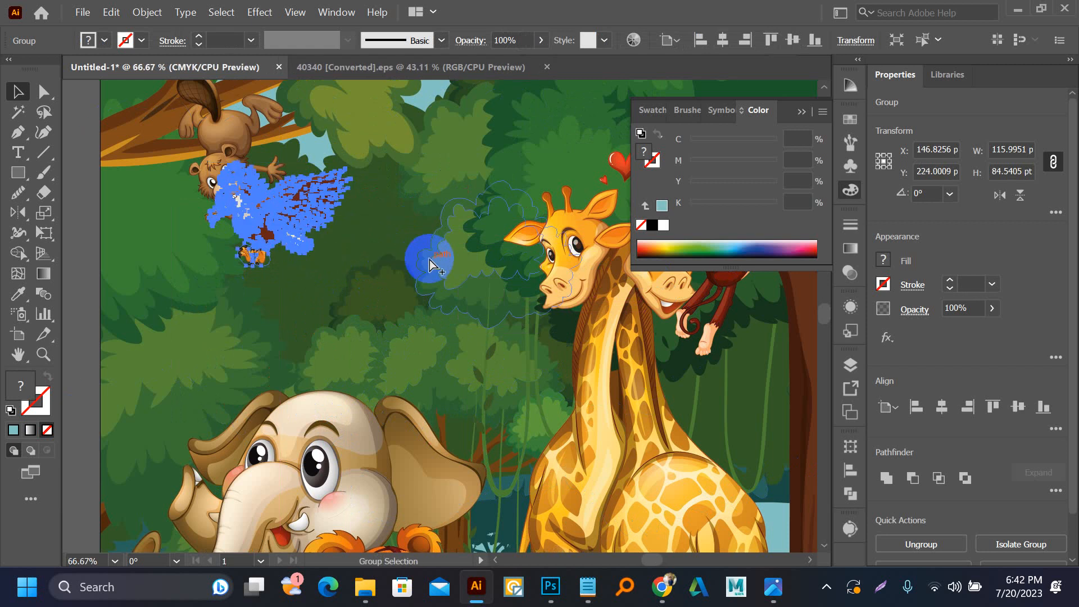
left_click(174, 233)
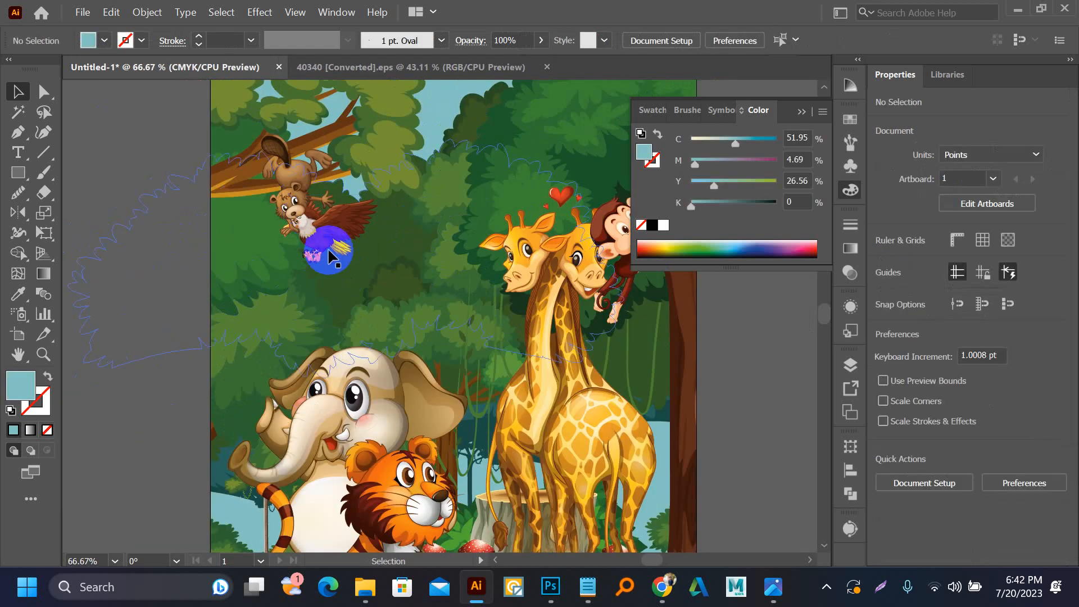
- Shift the eagle slightly away from the beaver and bring it to the front of the artwork
scroll(315, 242, "up", 3)
left_click_drag(318, 293, 334, 341)
left_click_drag(346, 225, 346, 224)
right_click(347, 224)
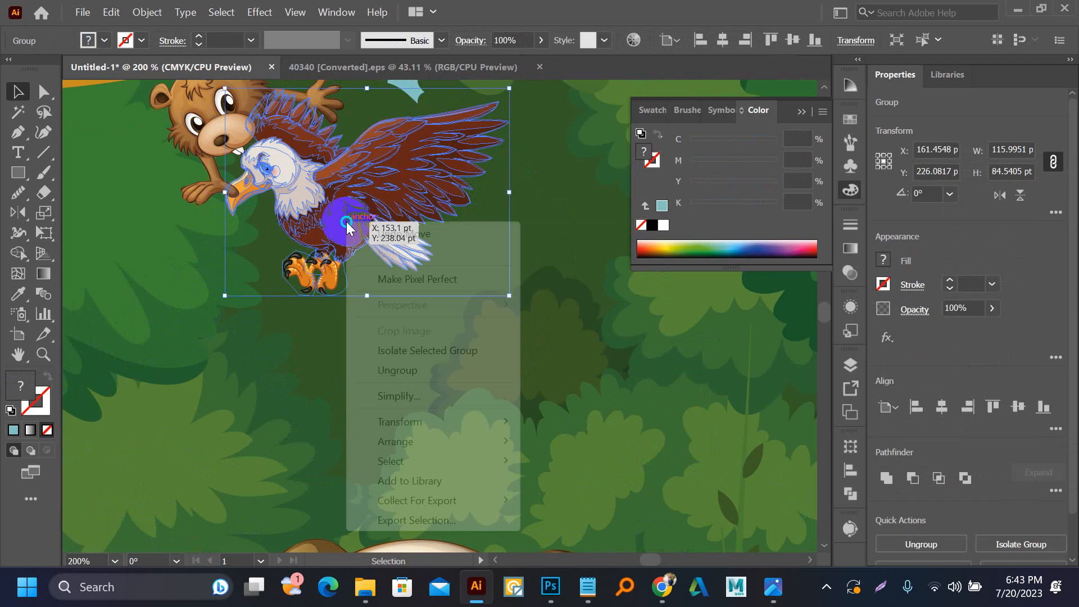
mouse_move(427, 440)
left_click(582, 438)
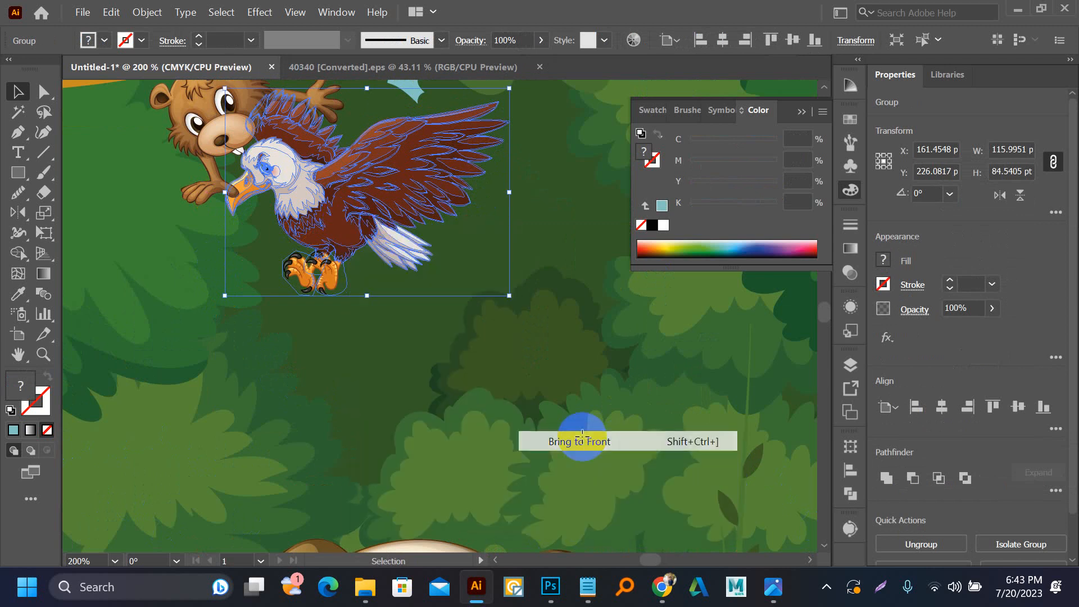
scroll(583, 437, "down", 2)
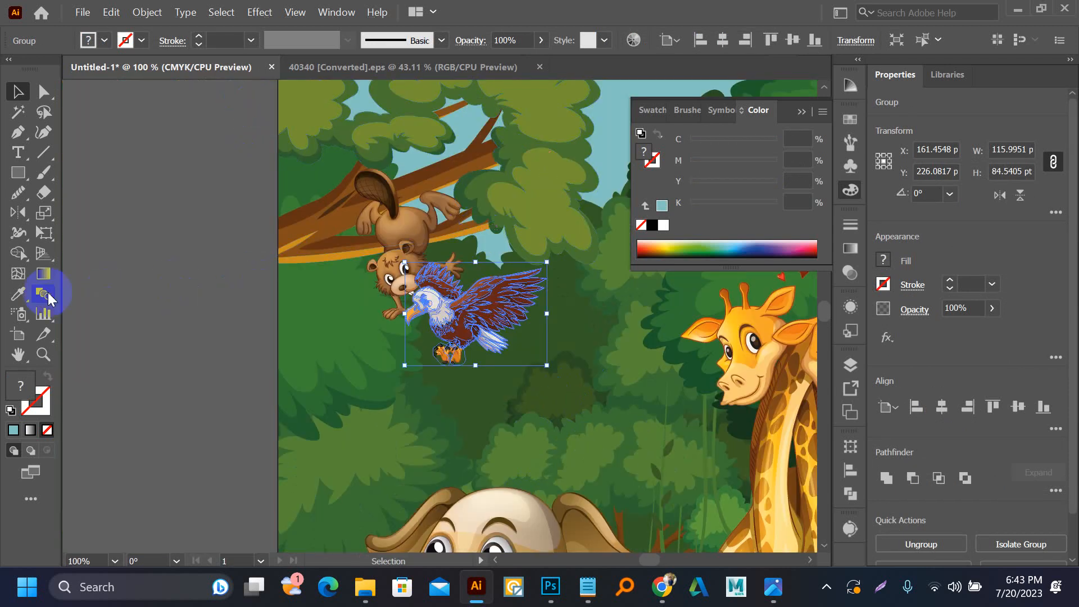
left_click(163, 277)
- Move the butterfly from above the sign frame onto the artboard, at the outer edge beside the cream elephant
scroll(305, 261, "down", 3)
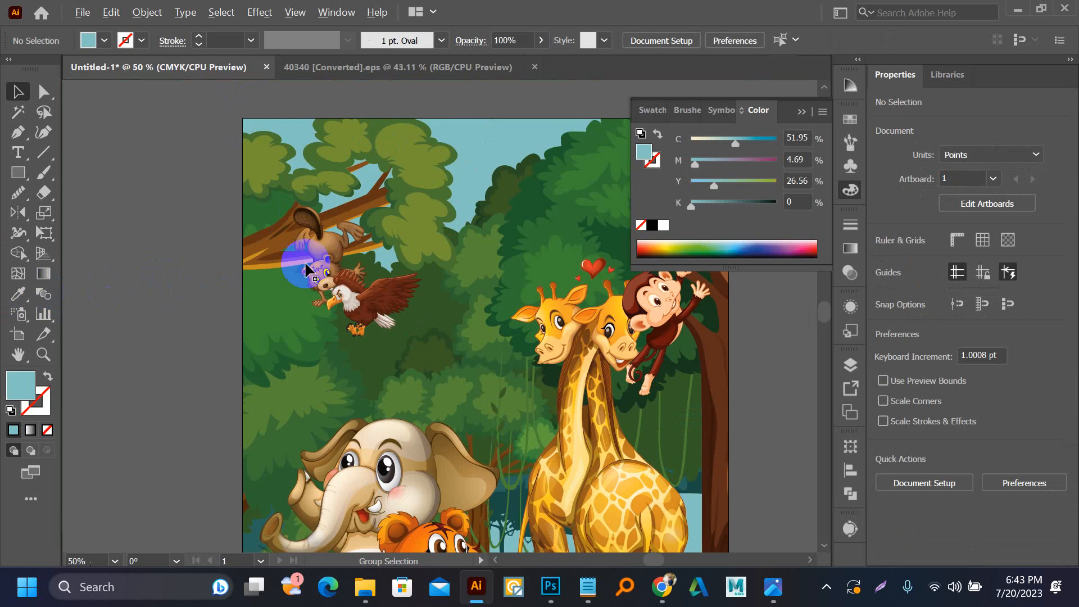
left_click_drag(449, 267, 336, 203)
scroll(354, 209, "down", 1)
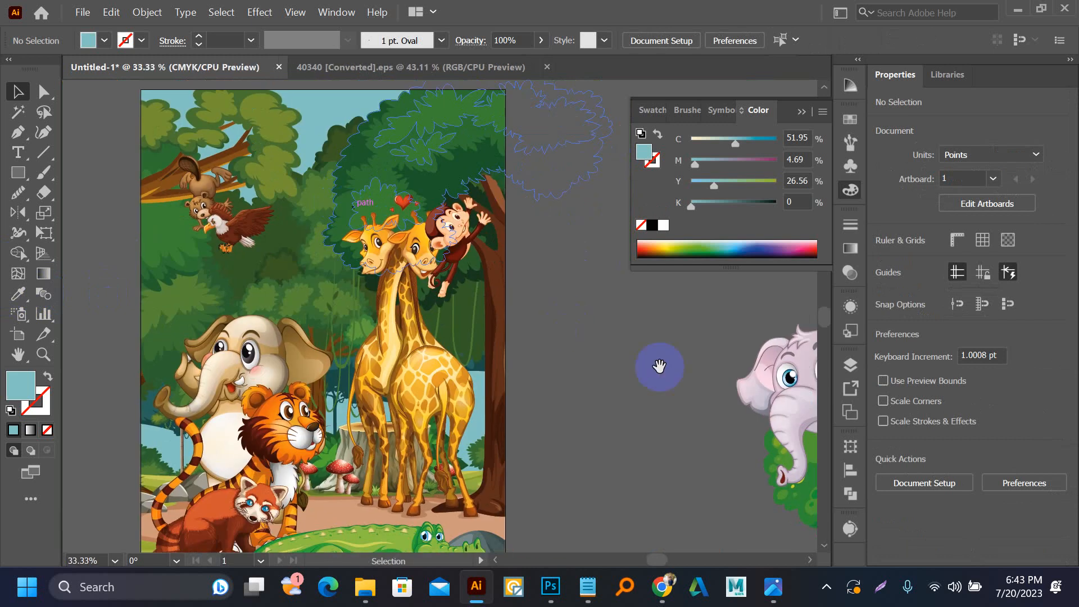
left_click_drag(659, 368, 626, 357)
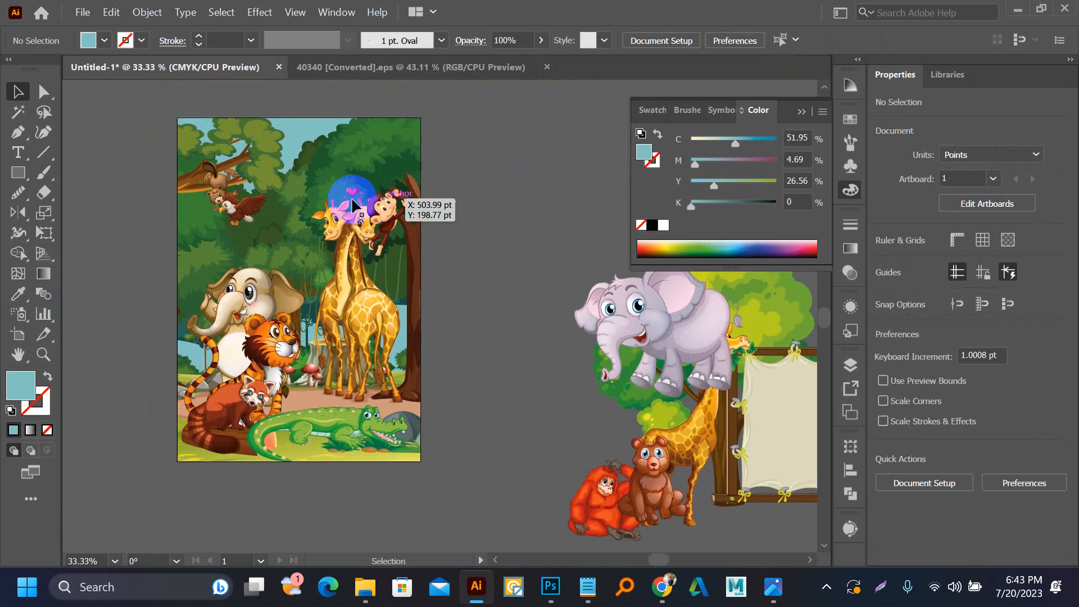
key("space")
left_click_drag(687, 466, 603, 432)
scroll(603, 432, "down", 1)
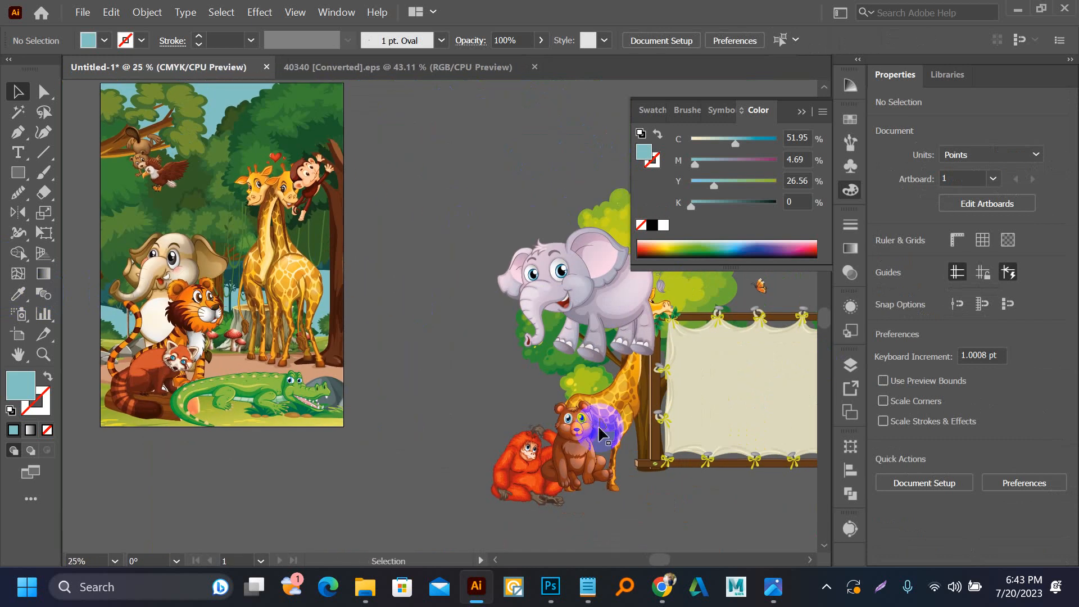
left_click_drag(719, 318, 240, 347)
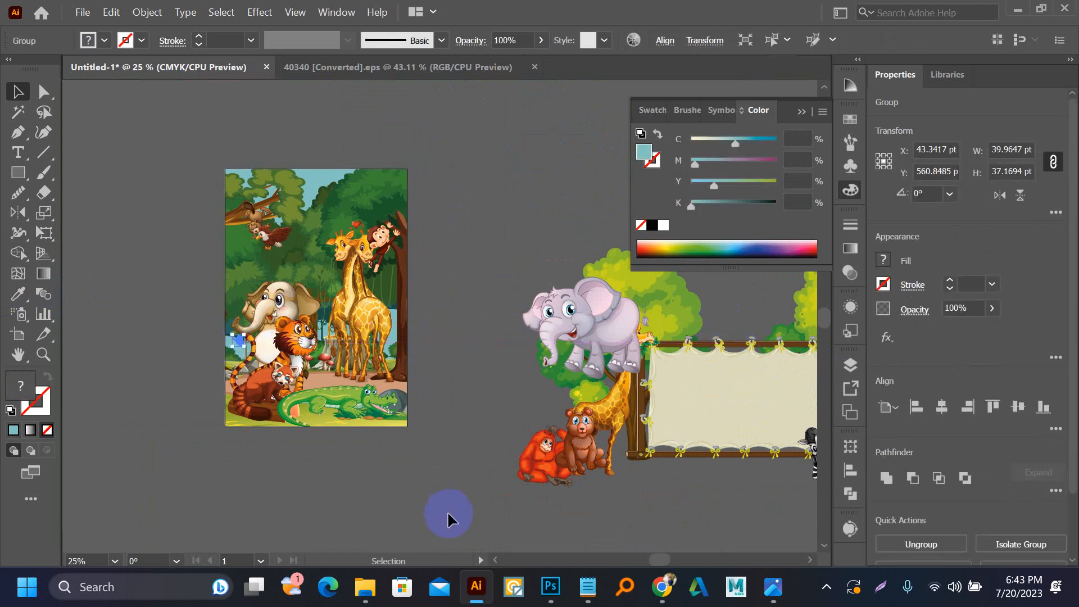
- Move the lion from the border artwork onto the artboard, standing in front of the giraffes beside the tiger
left_click(447, 511)
key("space")
left_click_drag(684, 417, 569, 393)
scroll(725, 422, "down", 1)
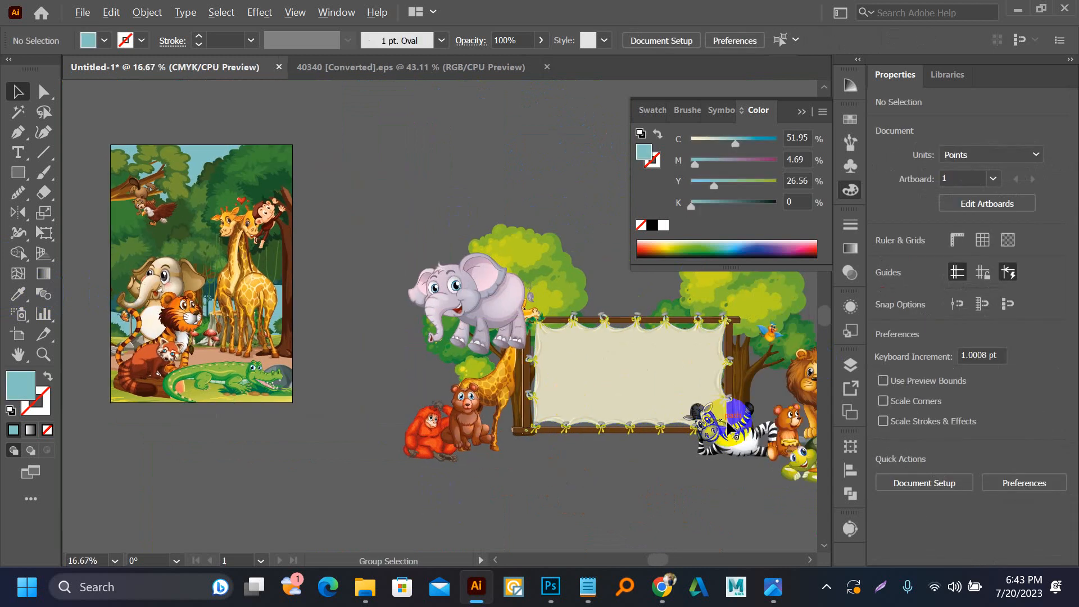
left_click(770, 435)
left_click_drag(769, 435, 395, 345)
scroll(393, 346, "up", 4)
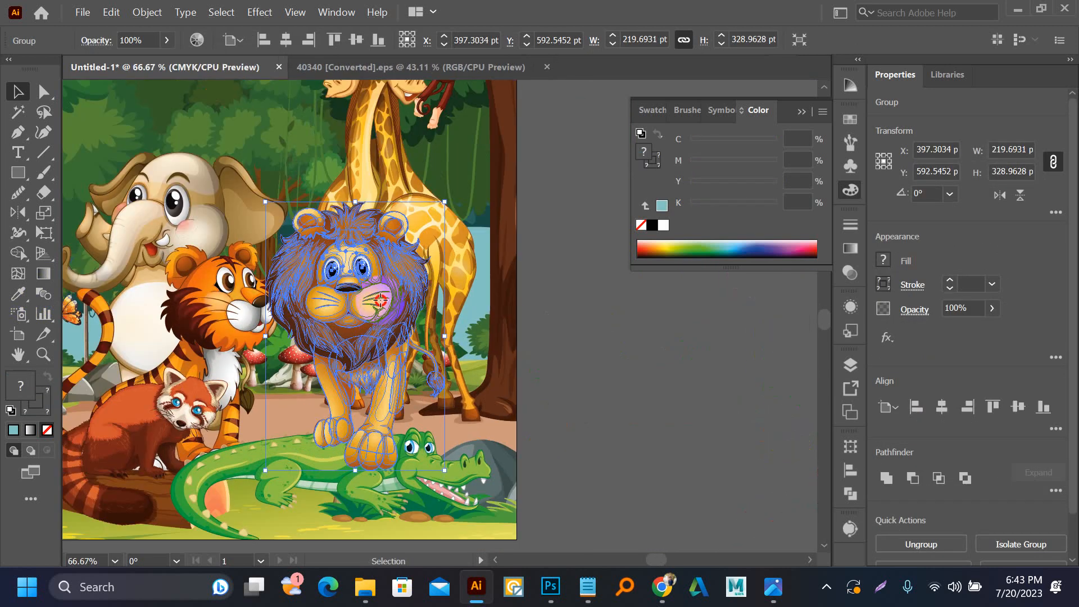
left_click_drag(381, 300, 385, 345)
left_click(696, 414)
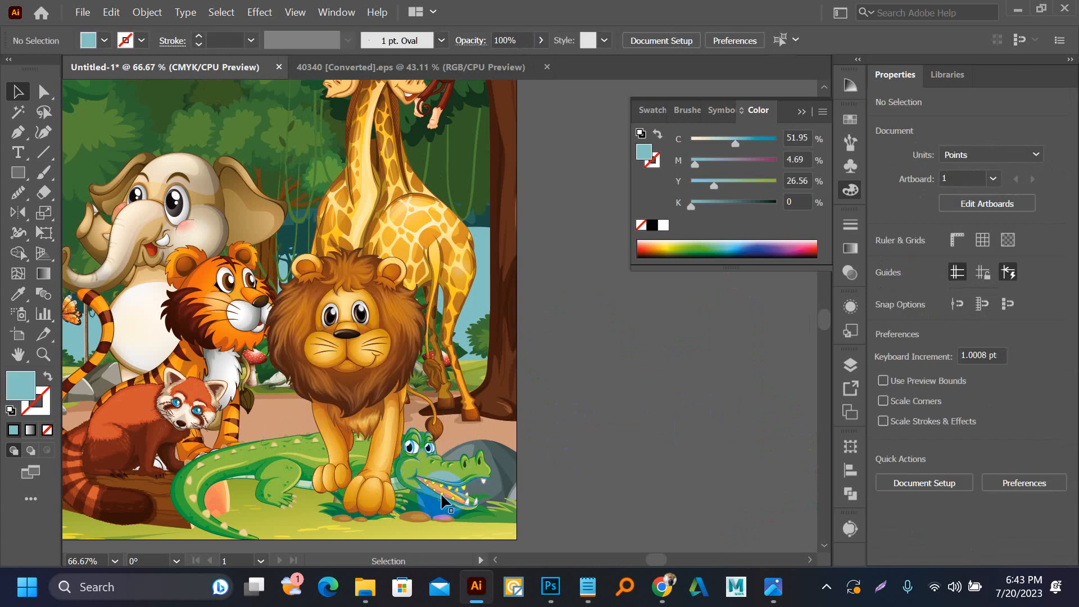
- Bring the crocodile in front of the lion and shift the lion away from the tiger toward the tree trunk
left_click(428, 478)
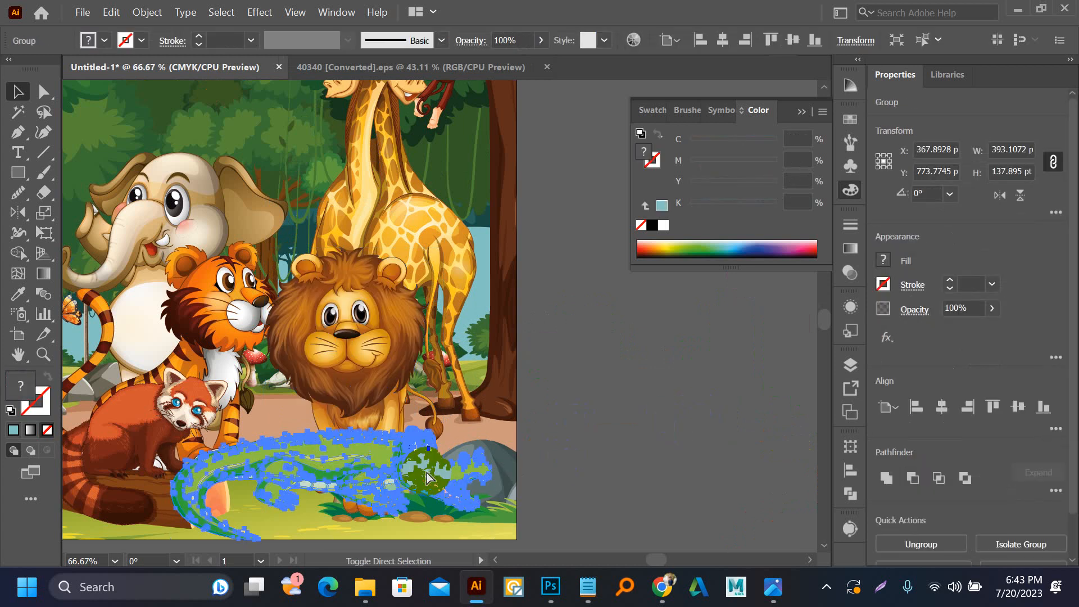
left_click(686, 420)
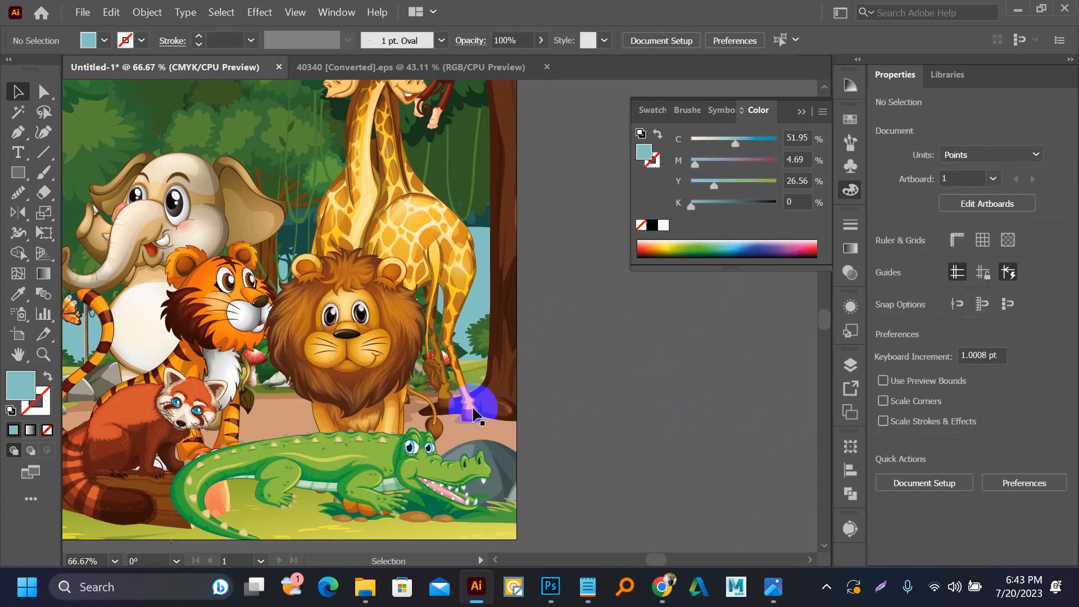
left_click_drag(373, 371, 409, 382)
left_click(597, 395)
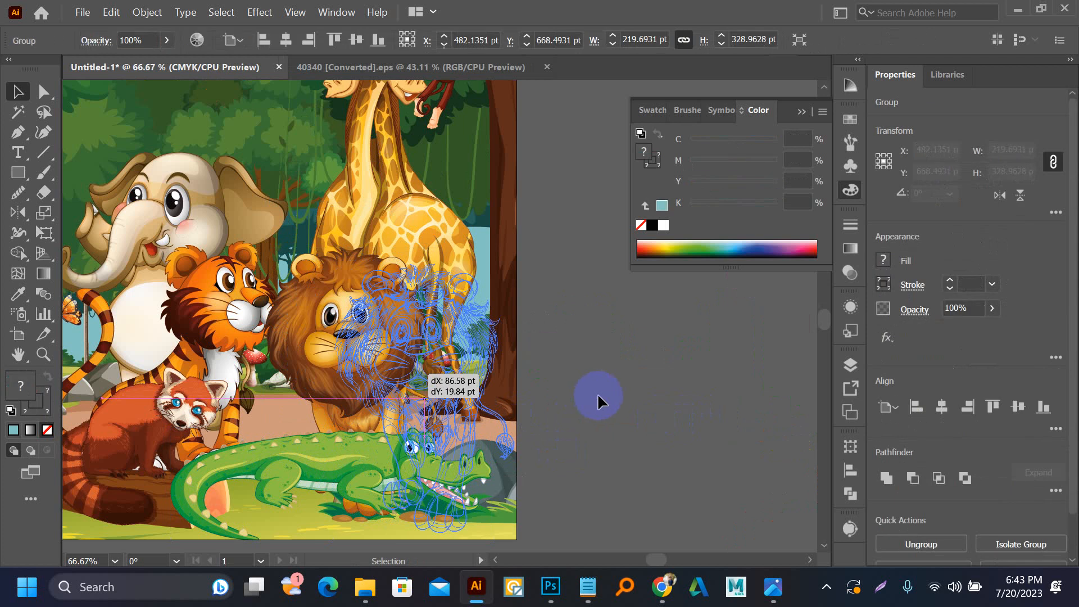
- Shift the tiger slightly toward the lion and the cream elephant slightly out toward the artboard's edge
scroll(598, 396, "down", 1)
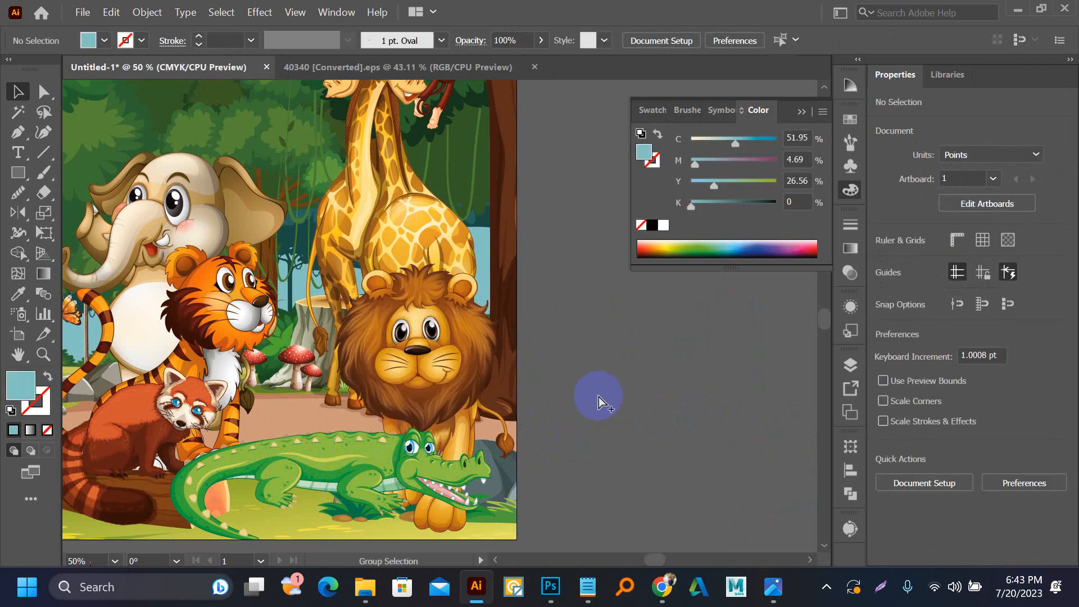
left_click_drag(329, 349, 349, 343)
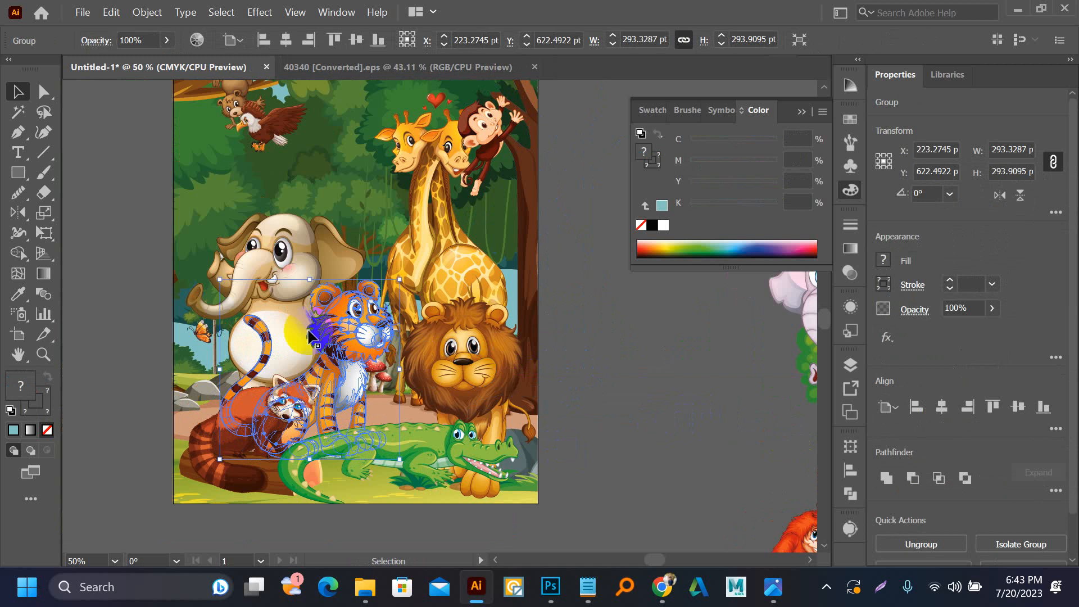
left_click_drag(273, 291, 249, 291)
- Move the butterfly from beside the cream elephant's belly up into the foliage above its head
scroll(190, 329, "up", 4)
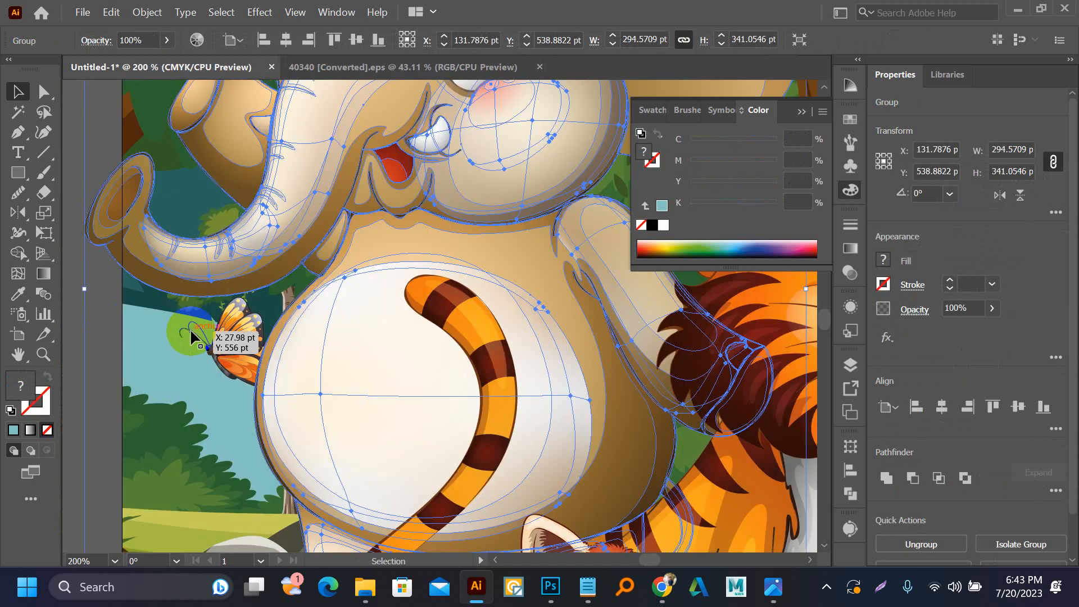
left_click(214, 332, "ctrl+alt")
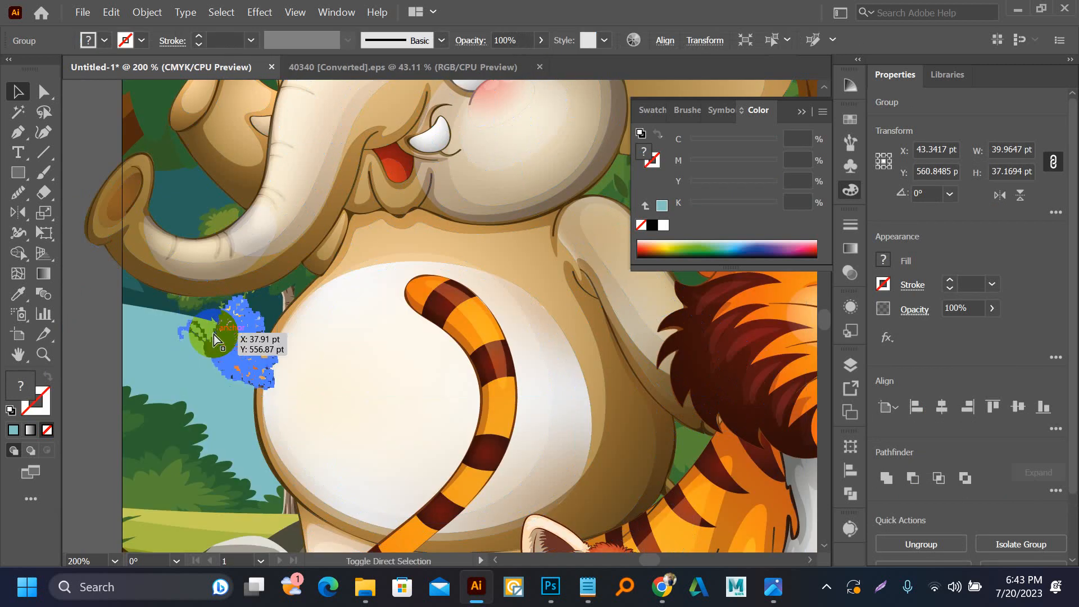
scroll(172, 327, "down", 3)
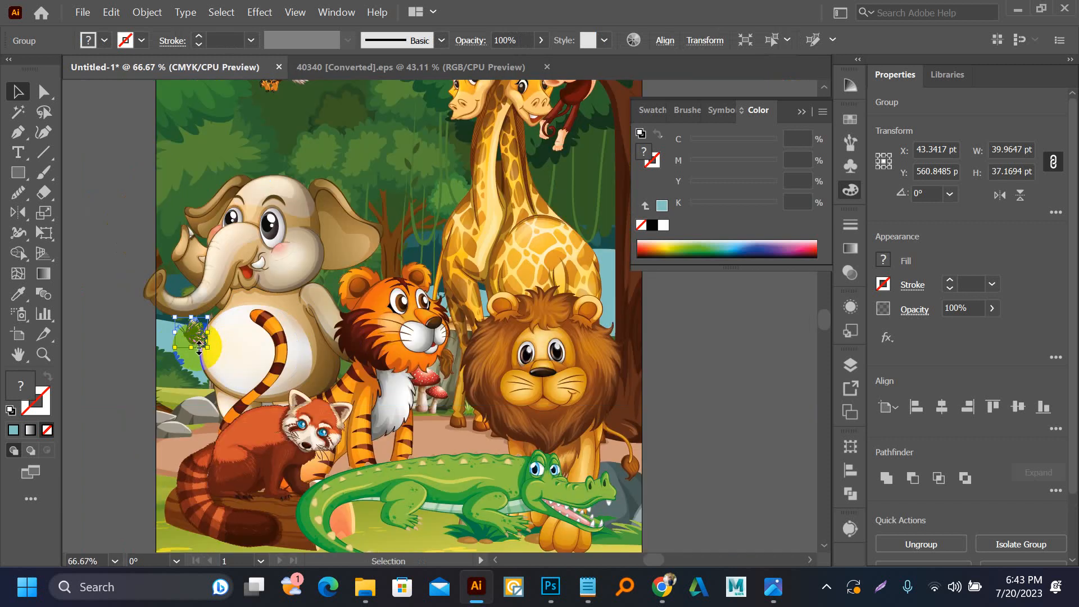
left_click_drag(195, 344, 227, 120)
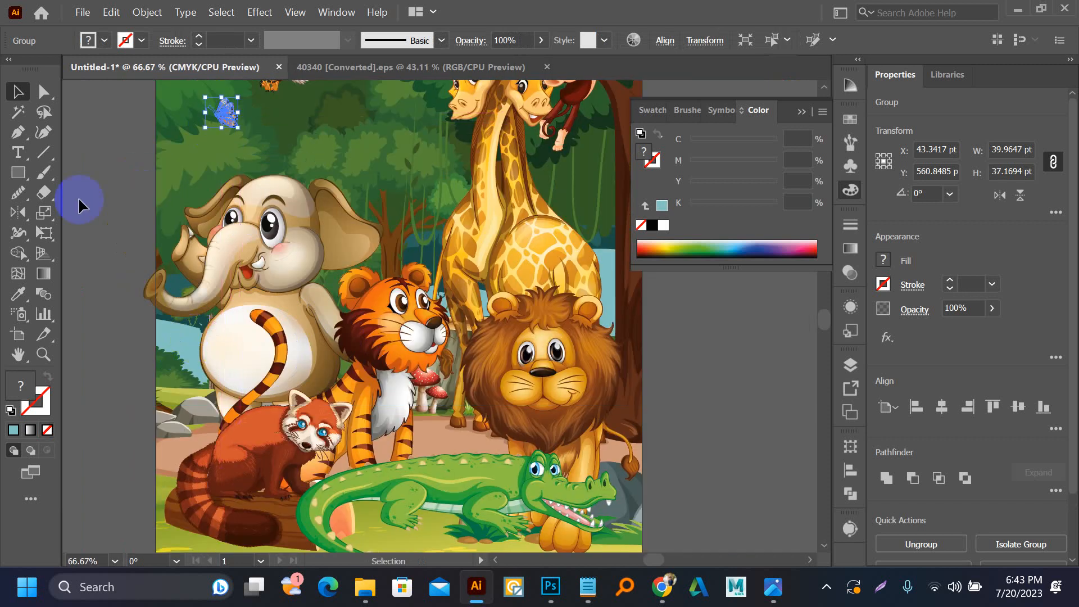
left_click(86, 209)
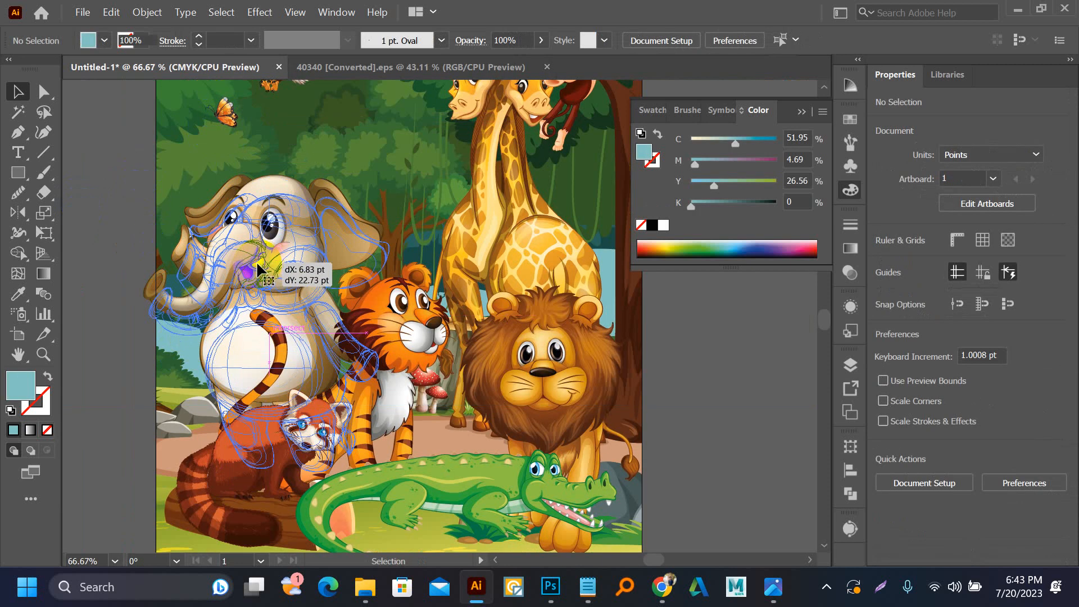
- Lower the cream elephant by about 23 pt so it sits closer behind the red panda
left_click(259, 275, "ctrl+alt")
scroll(258, 275, "down", 1)
left_click(650, 332)
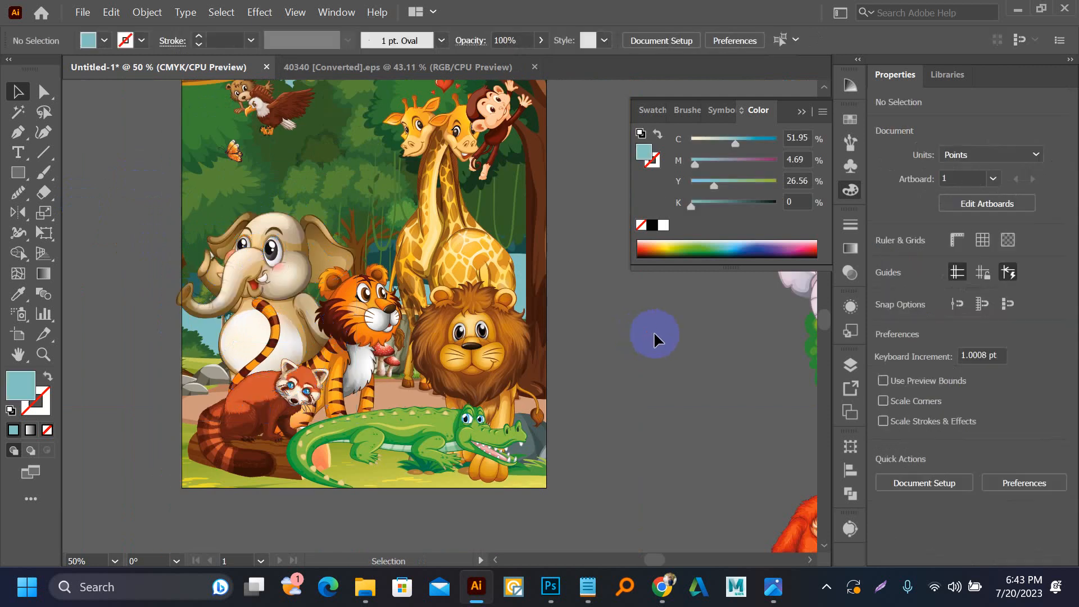
- Move the crocodile off the artboard onto the empty space toward the border artwork
left_click(590, 425)
left_click_drag(374, 420, 623, 440)
key("ctrl+minus")
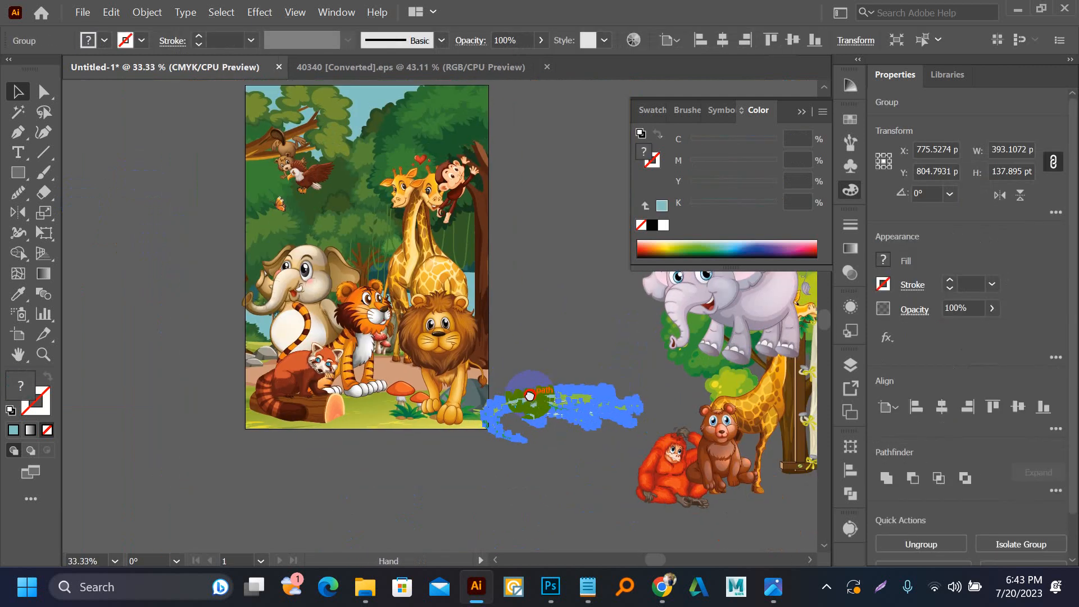
- Move the honey bear from beside the zebra onto the artboard, seated between the red panda's log and the mushrooms
left_click_drag(663, 449, 272, 370)
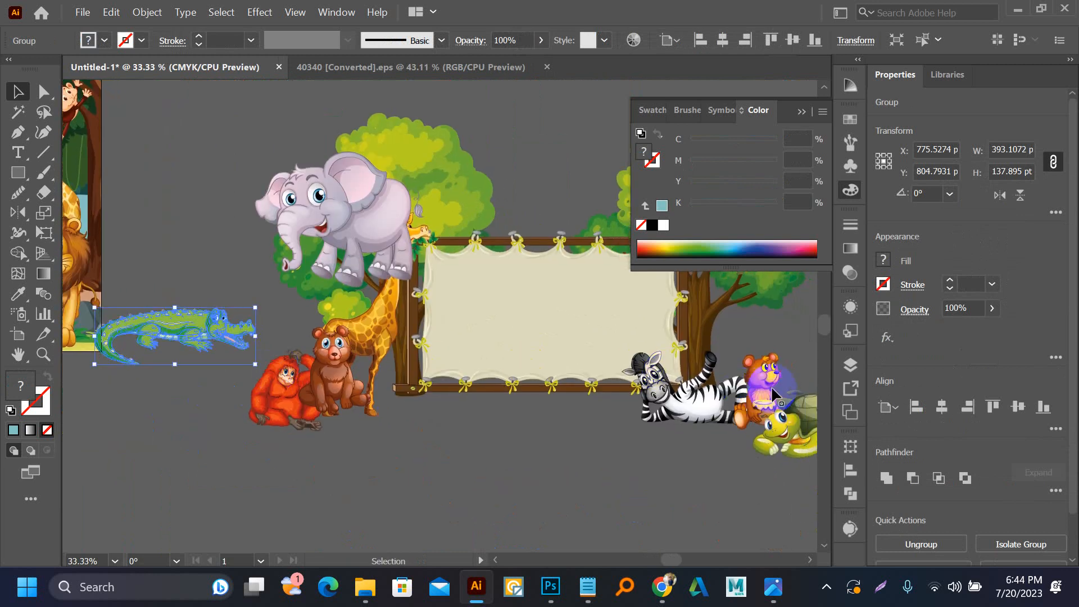
left_click_drag(775, 393, 147, 421)
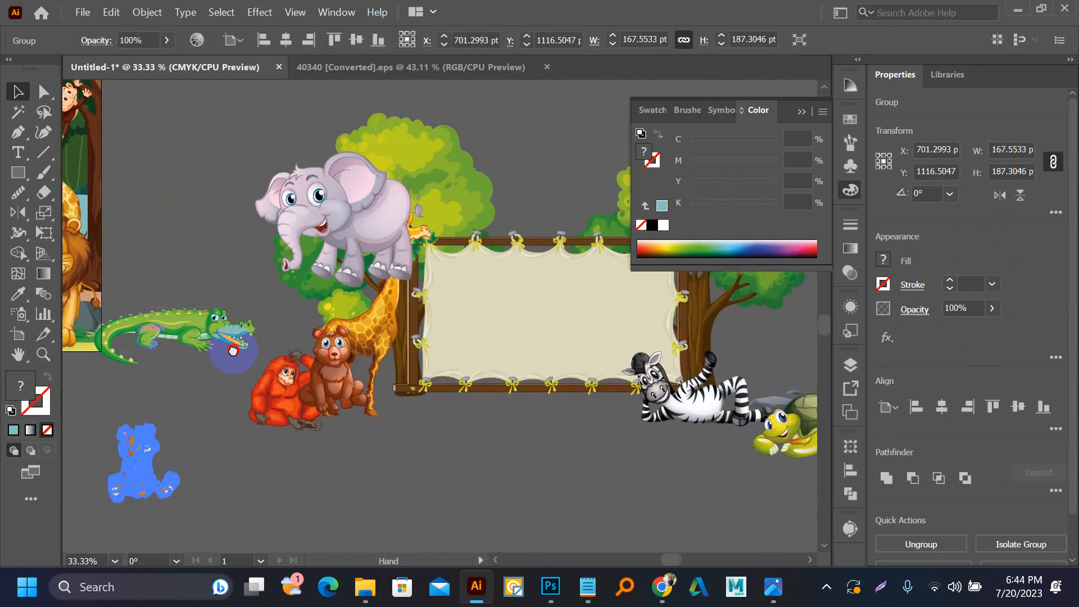
left_click_drag(232, 350, 673, 363)
left_click_drag(607, 501, 514, 353)
scroll(489, 364, "up", 3)
left_click(493, 520)
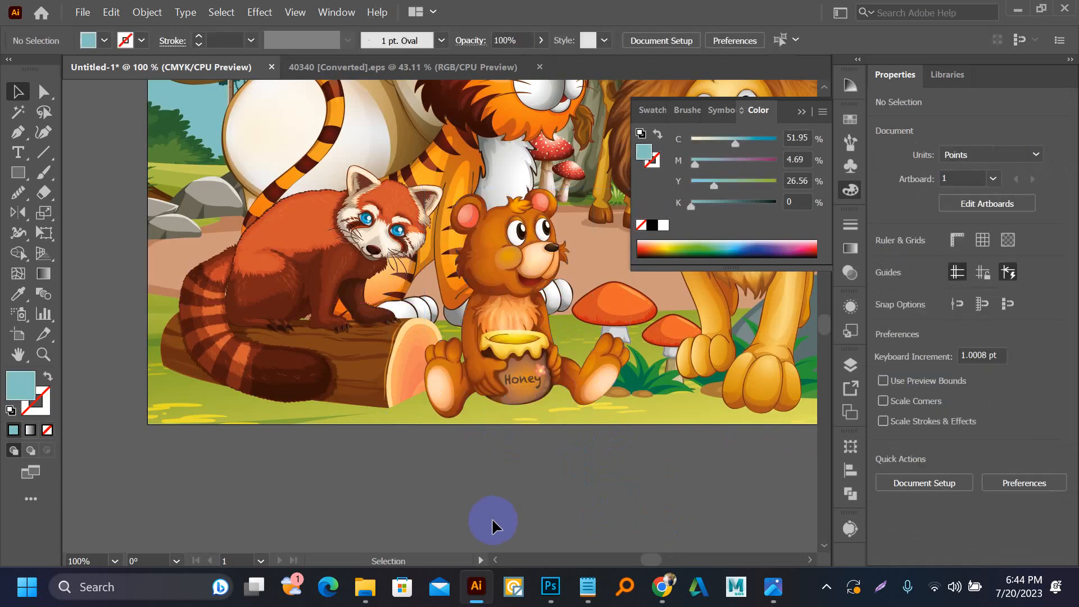
- Move the crocodile higher outside the artboard and shift the cream elephant inward so its trunk stays within the artboard
scroll(492, 520, "down", 3)
left_click_drag(668, 477, 661, 357)
scroll(345, 318, "up", 1)
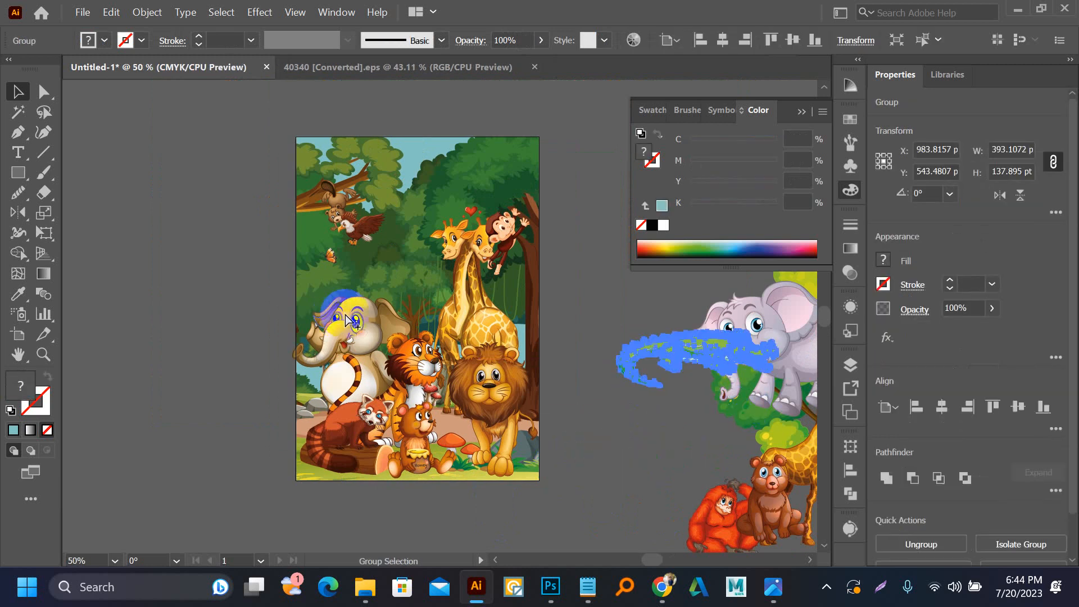
mouse_move(358, 333)
left_mouse_down()
mouse_move(349, 303)
mouse_move(368, 316)
left_mouse_up()
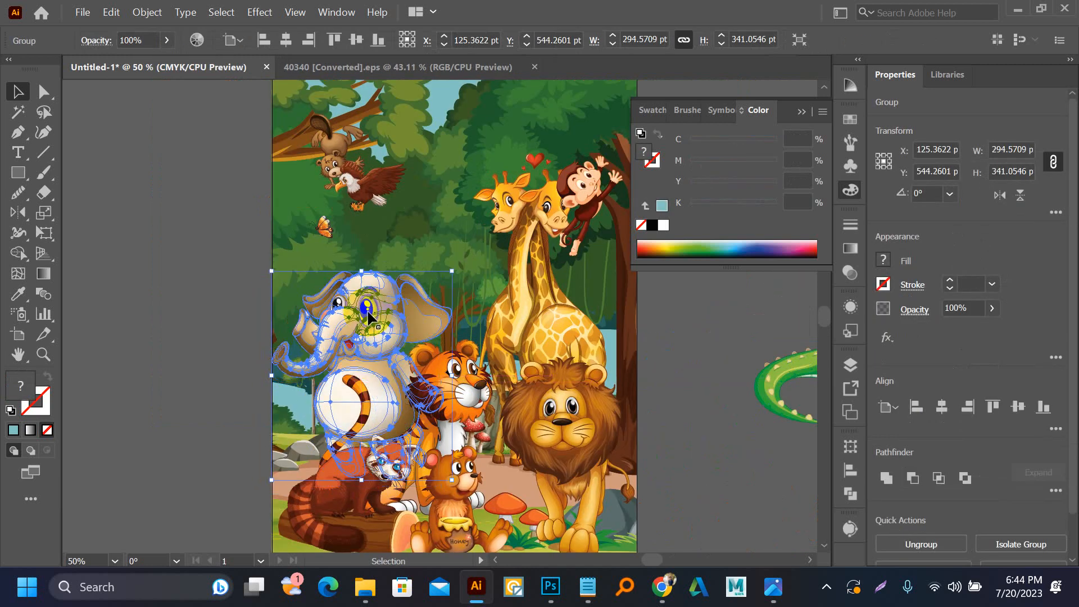
left_click(208, 332)
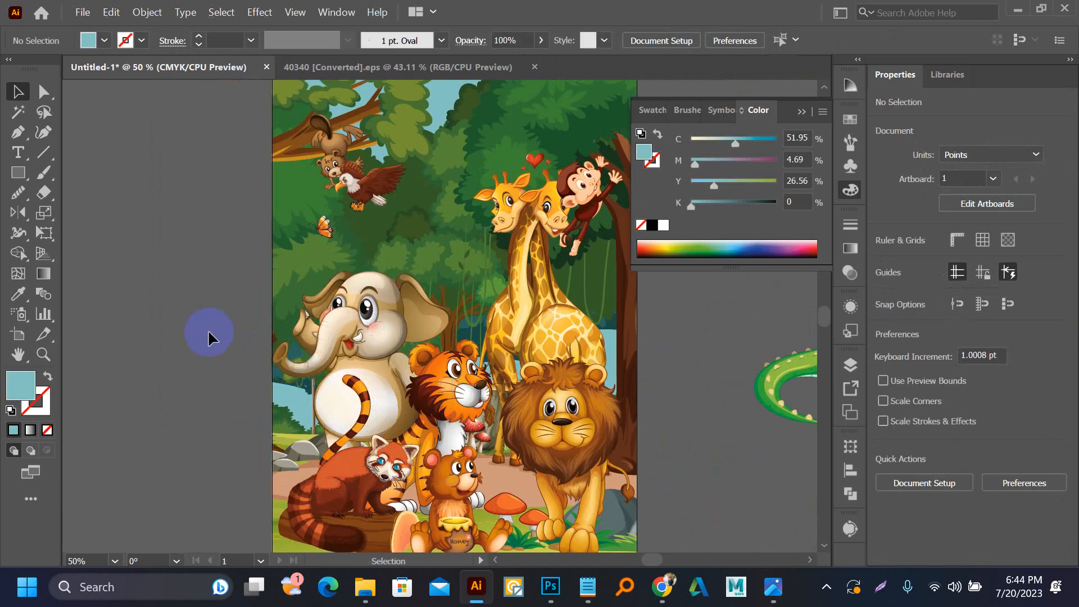
- Switch to Notepad, insert "COLORING BOOK" before "FOR KIDS" in the title, and copy the whole line
left_click_drag(326, 369, 283, 409)
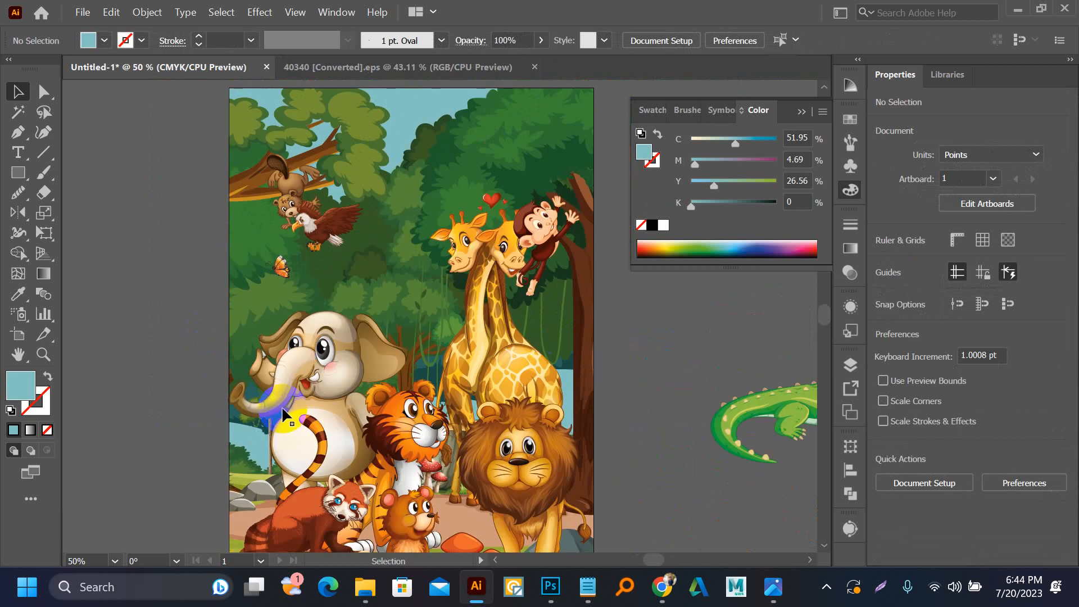
left_click_drag(330, 304, 326, 314)
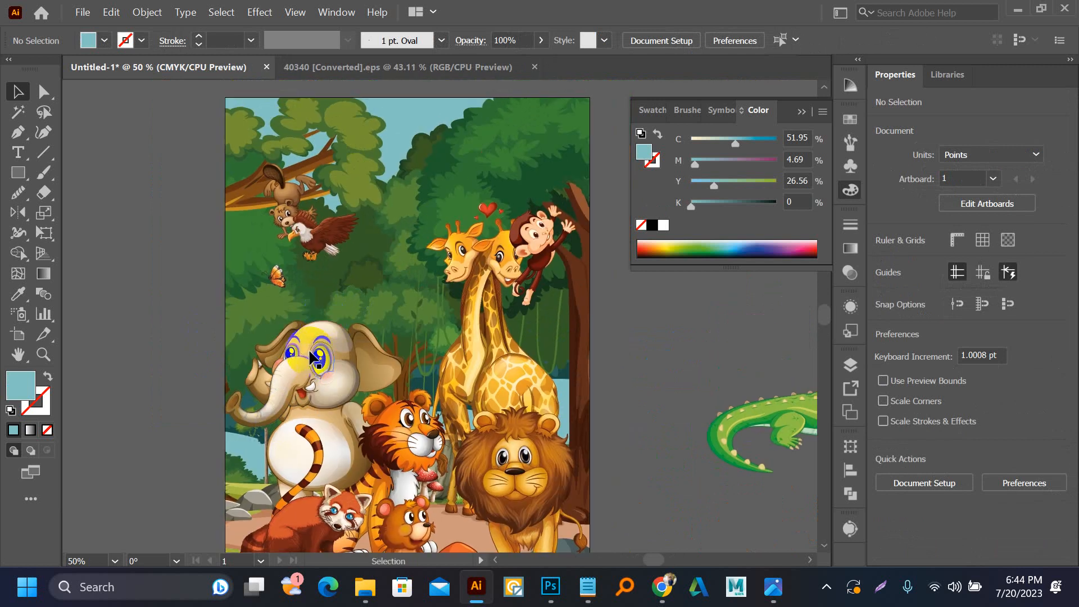
key("t")
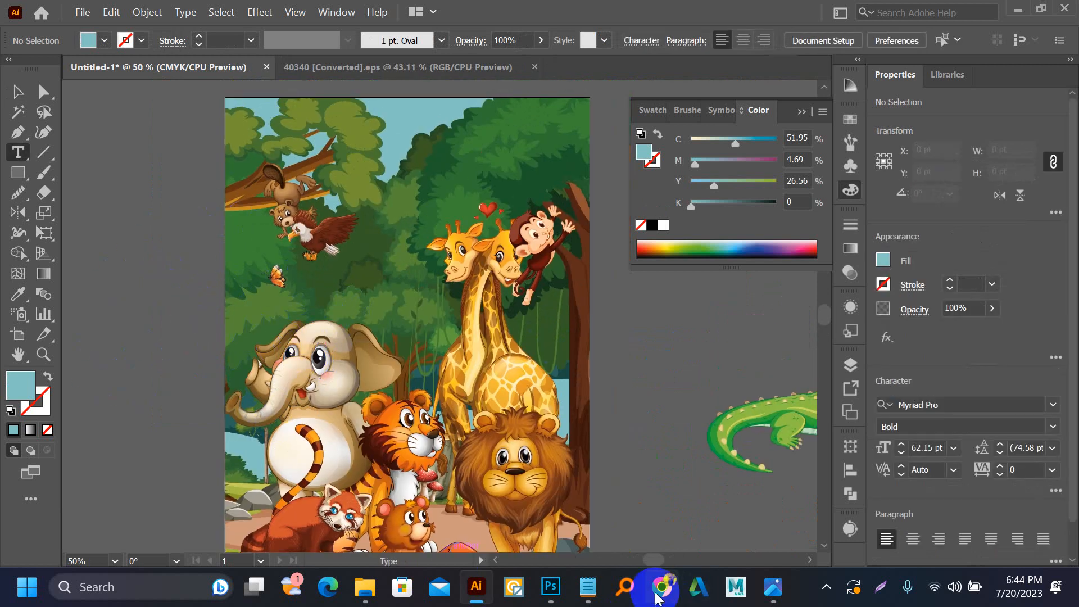
left_click(586, 585)
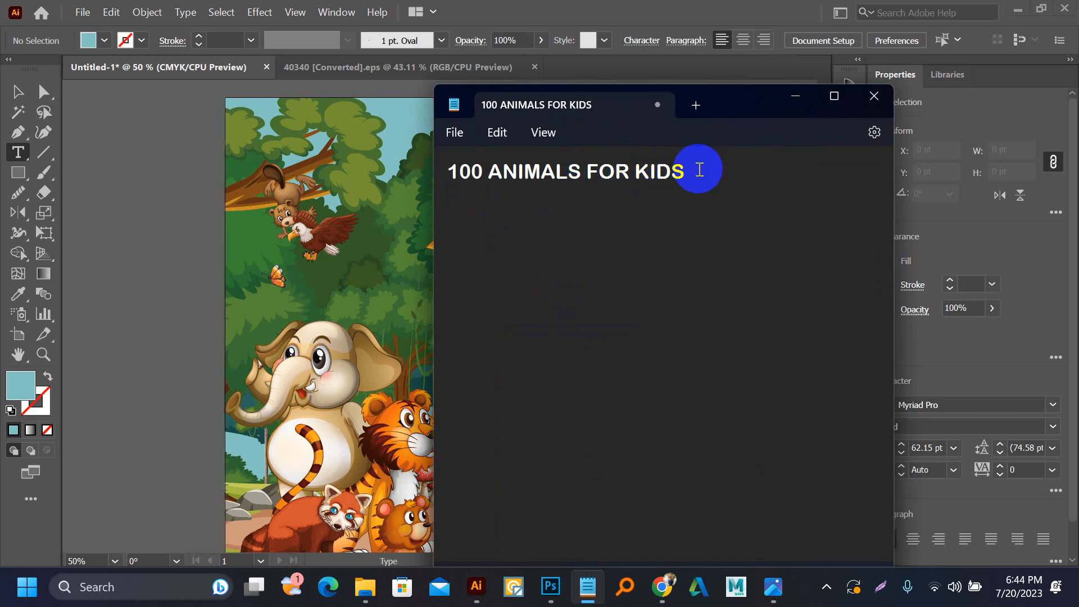
left_click_drag(699, 169, 444, 182)
left_click(572, 255)
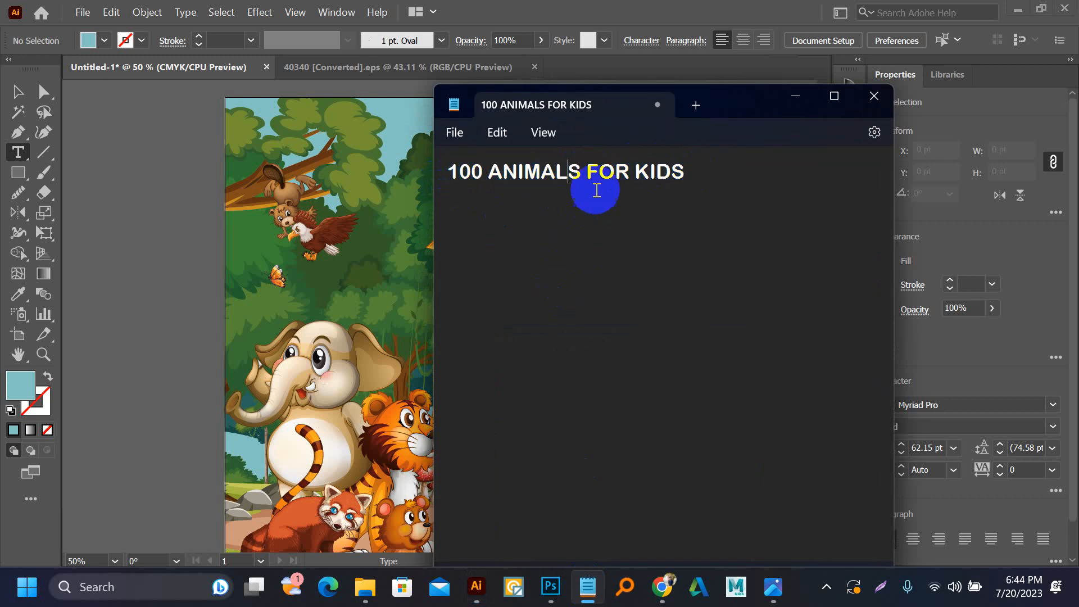
left_click_drag(584, 170, 464, 163)
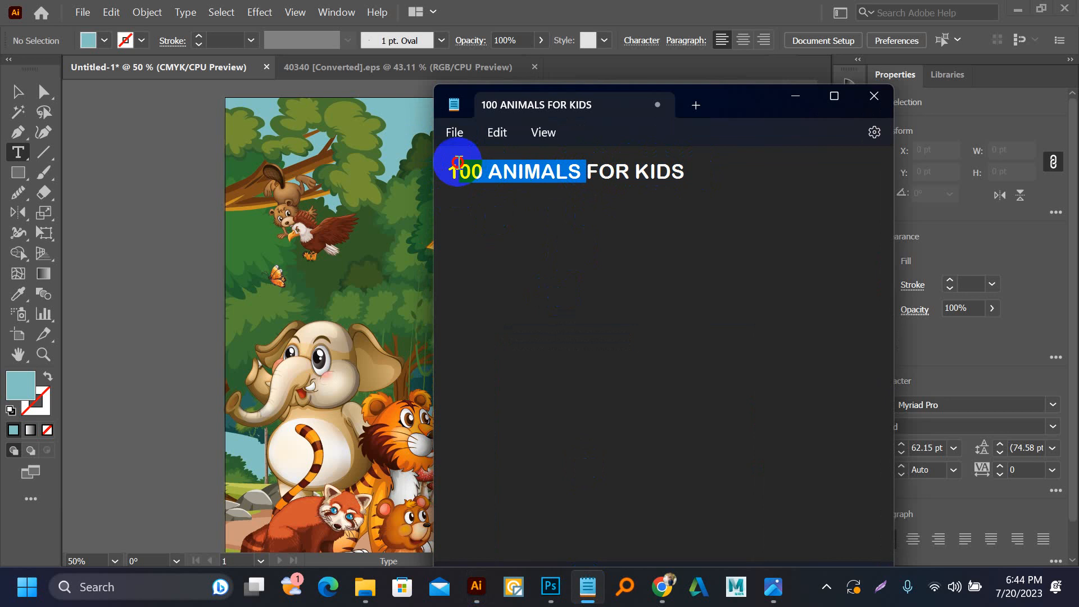
left_click(540, 177)
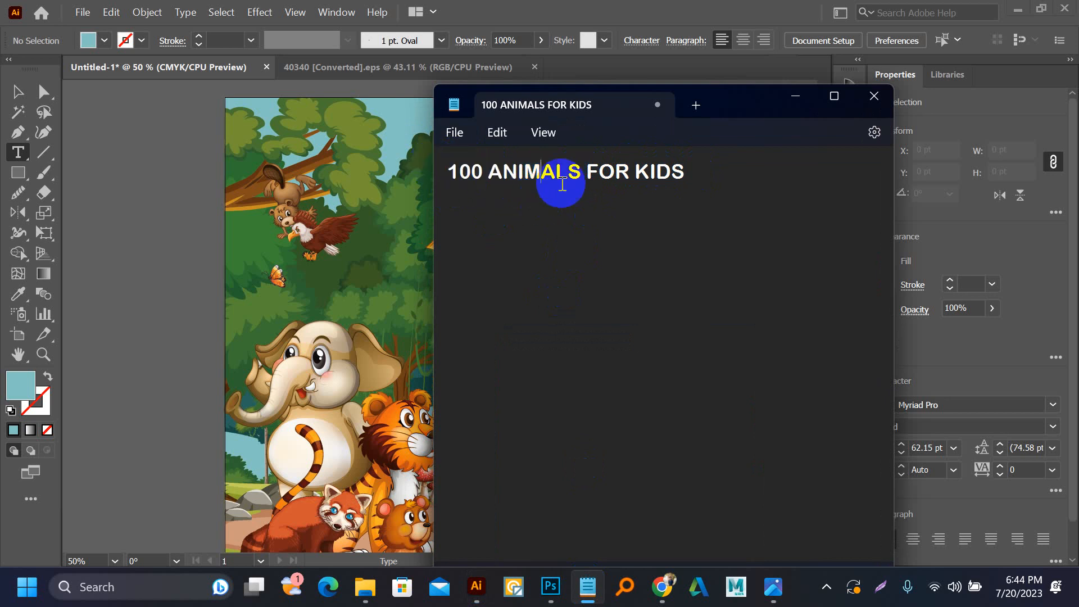
left_click(586, 172)
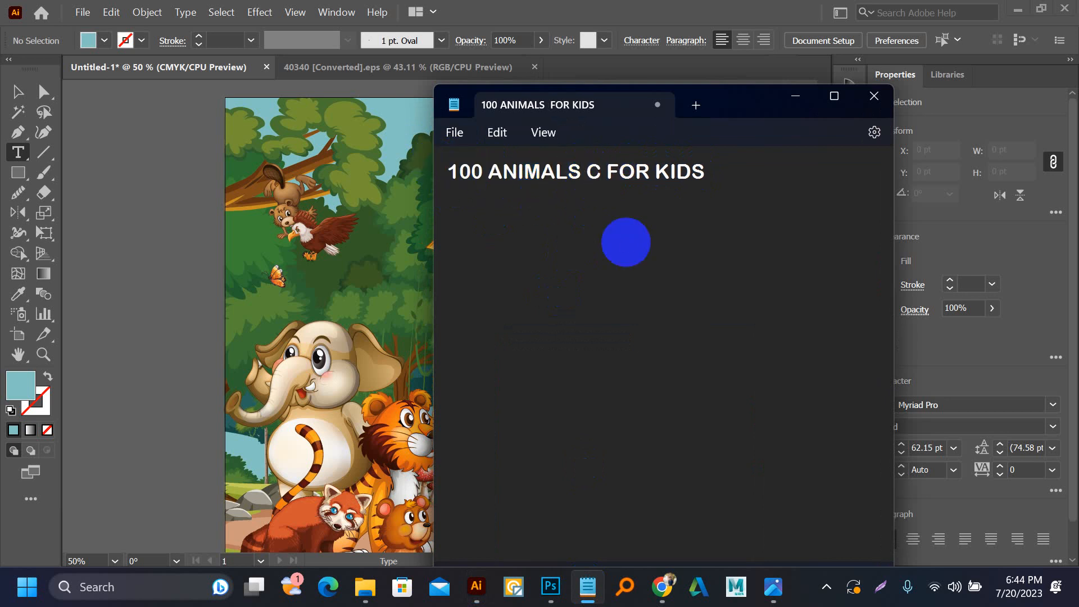
type("COLORING BOOK")
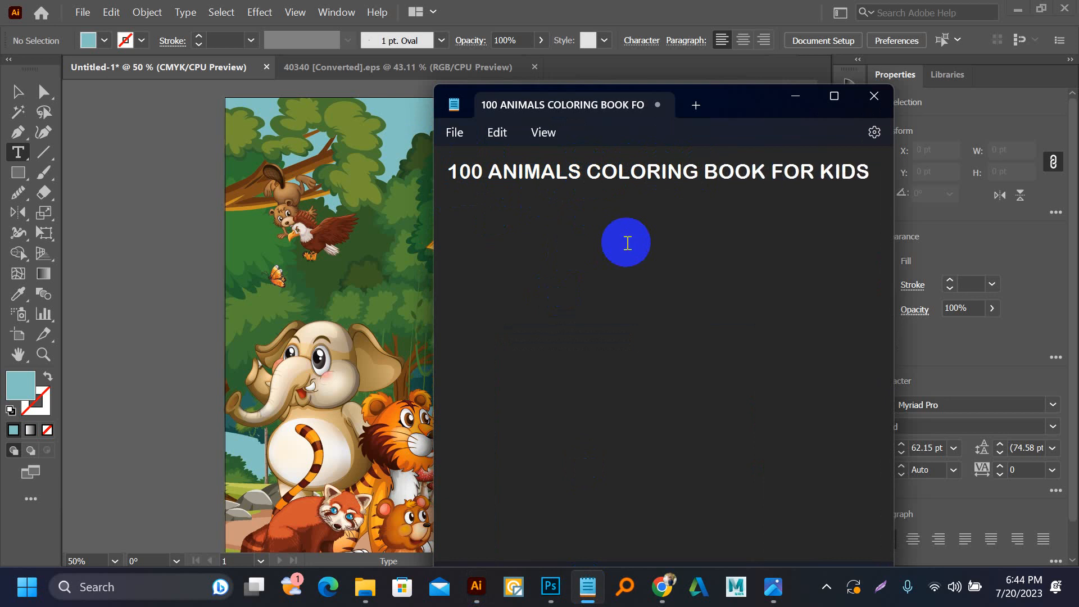
left_click_drag(448, 173, 867, 214)
key("ctrl+c")
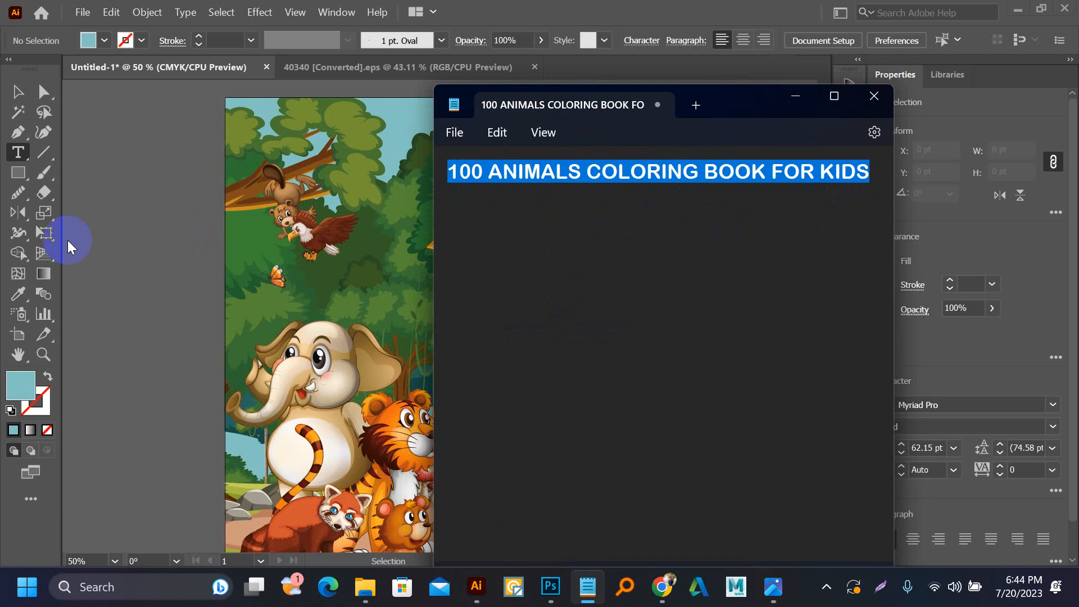
- Back in Illustrator, paste the copied title, enlarge it to about 34.8 pt and place it above the artboard
left_click(18, 91)
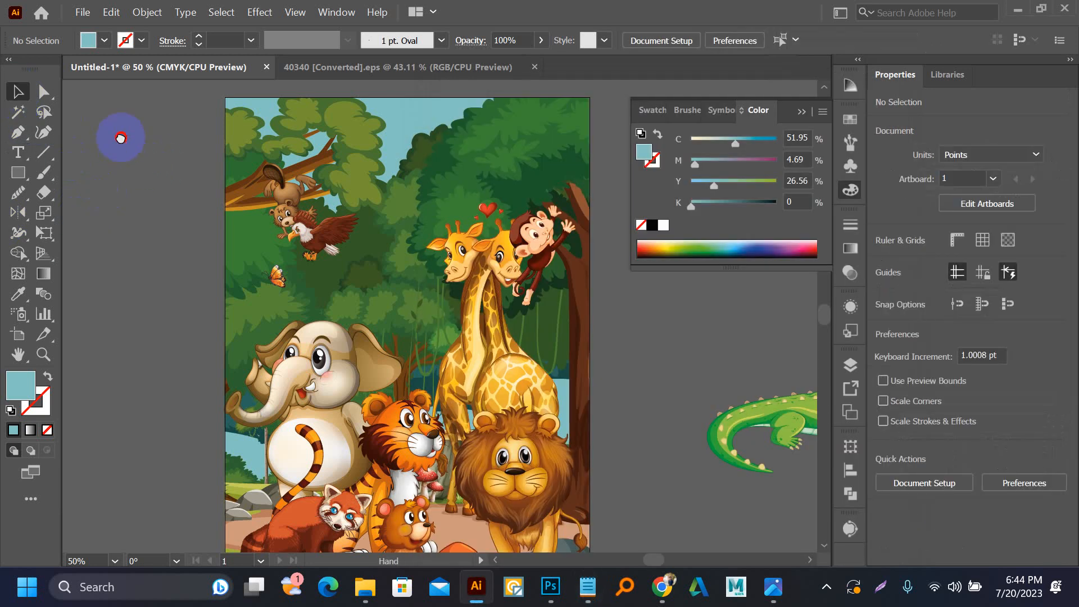
left_click_drag(123, 136, 250, 312)
key("ctrl+v")
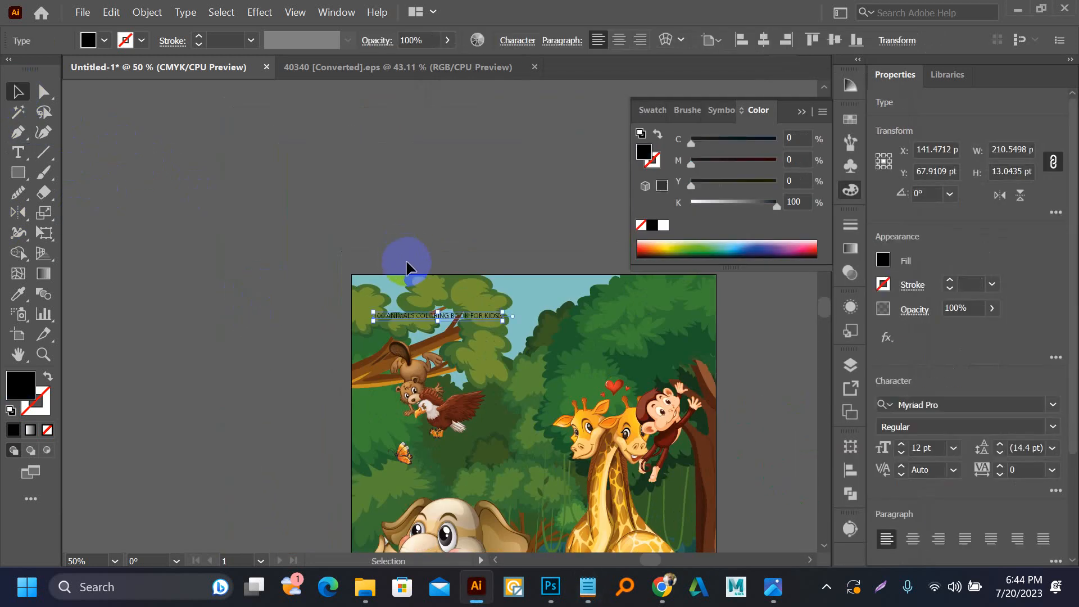
left_click_drag(503, 321, 624, 432)
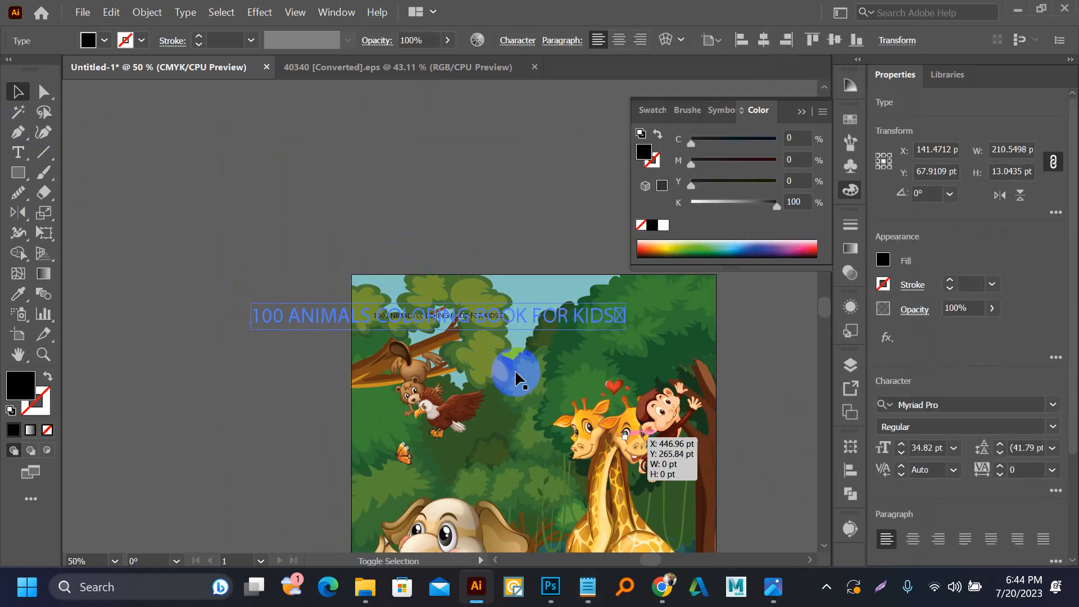
left_click_drag(442, 316, 367, 196)
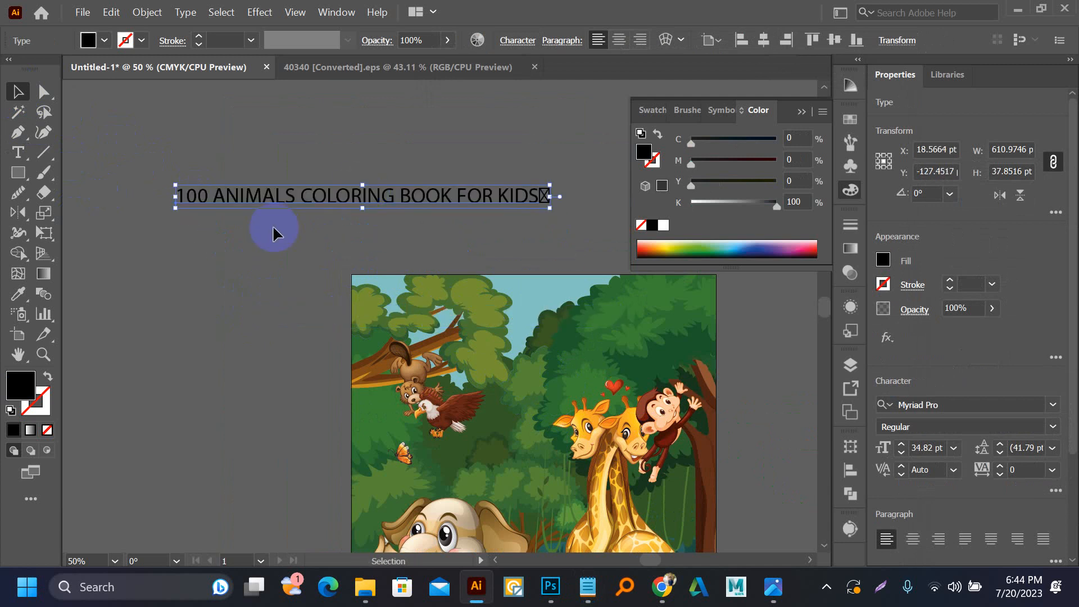
- Break the title into two lines before "BOOK" and remove the stray character after "KIDS"
key("t")
left_click(335, 195)
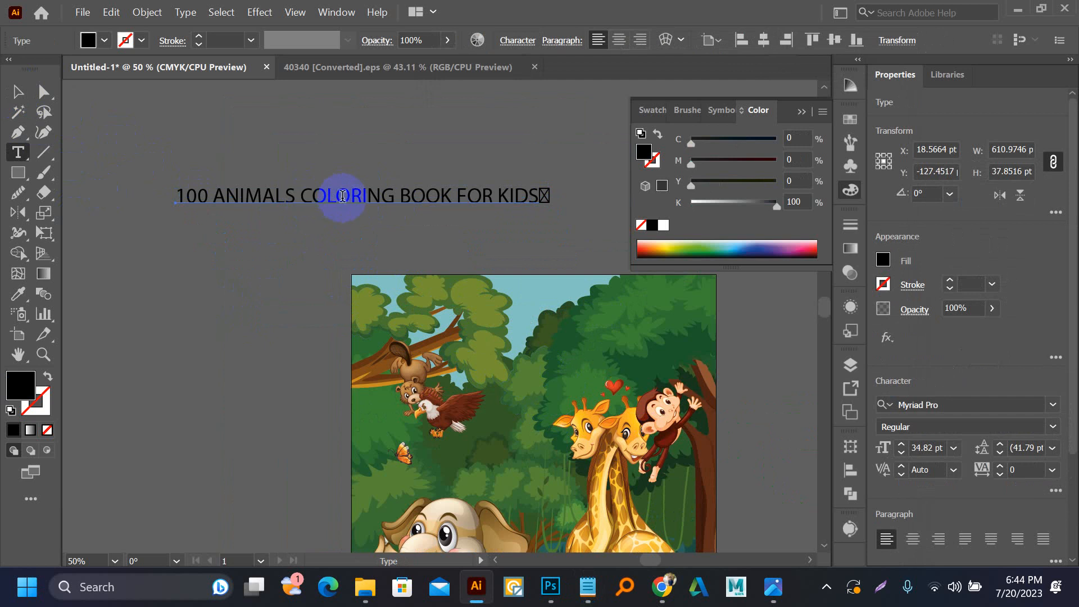
left_click(399, 193)
key("Return")
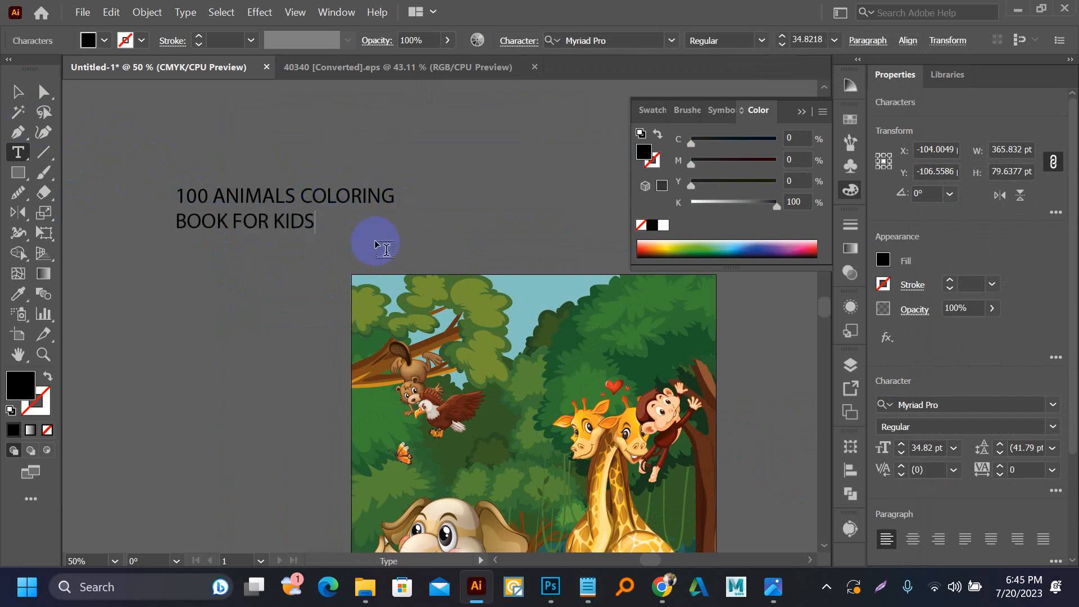
left_click(18, 91)
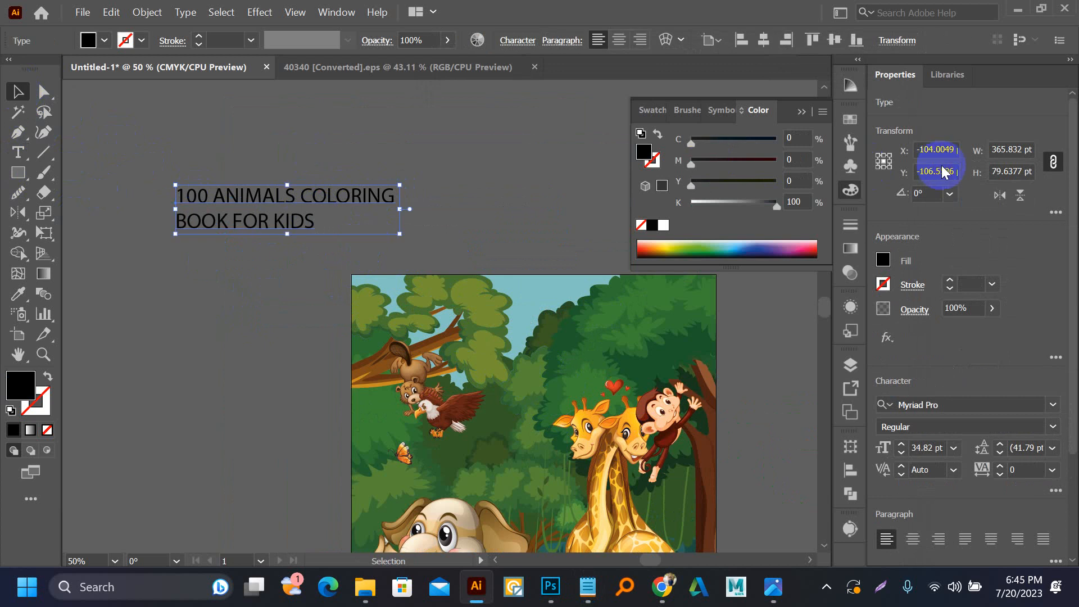
- Set the title's font to Comic Sans MS Bold
left_click(956, 409)
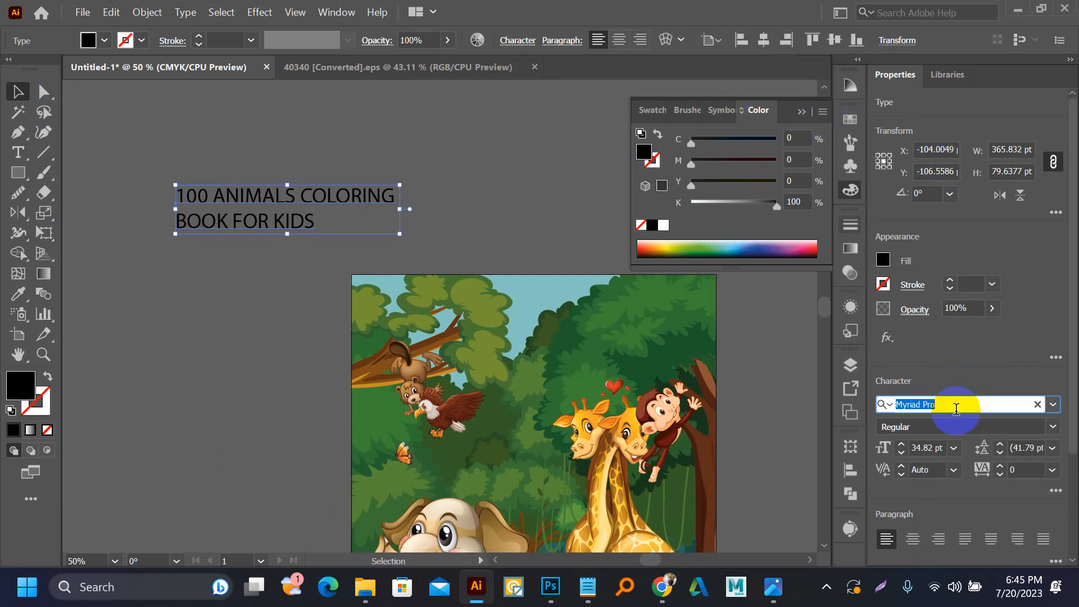
type("COMI")
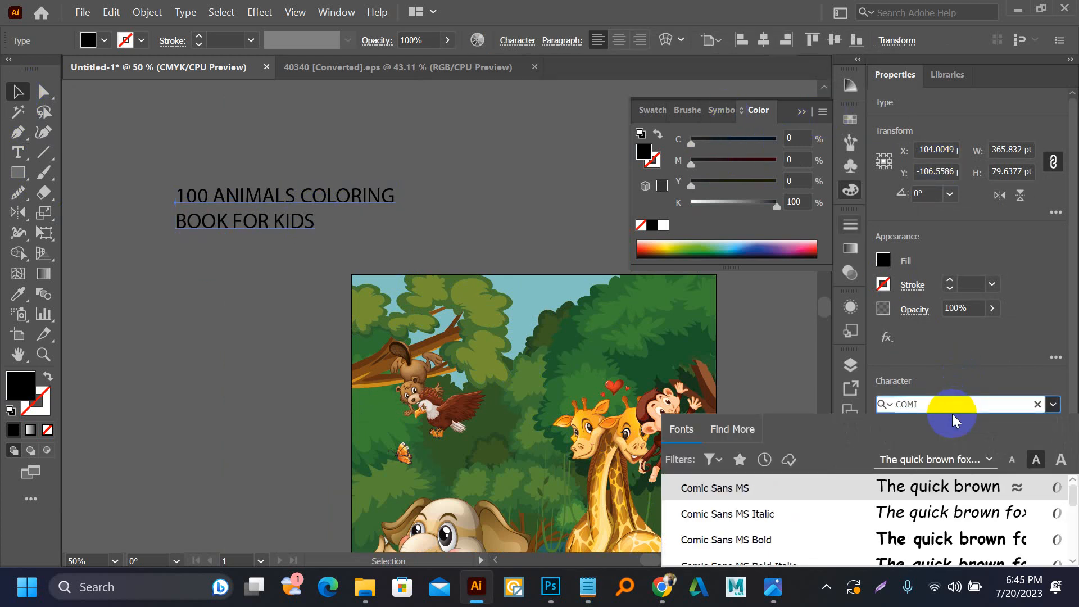
left_click(935, 540)
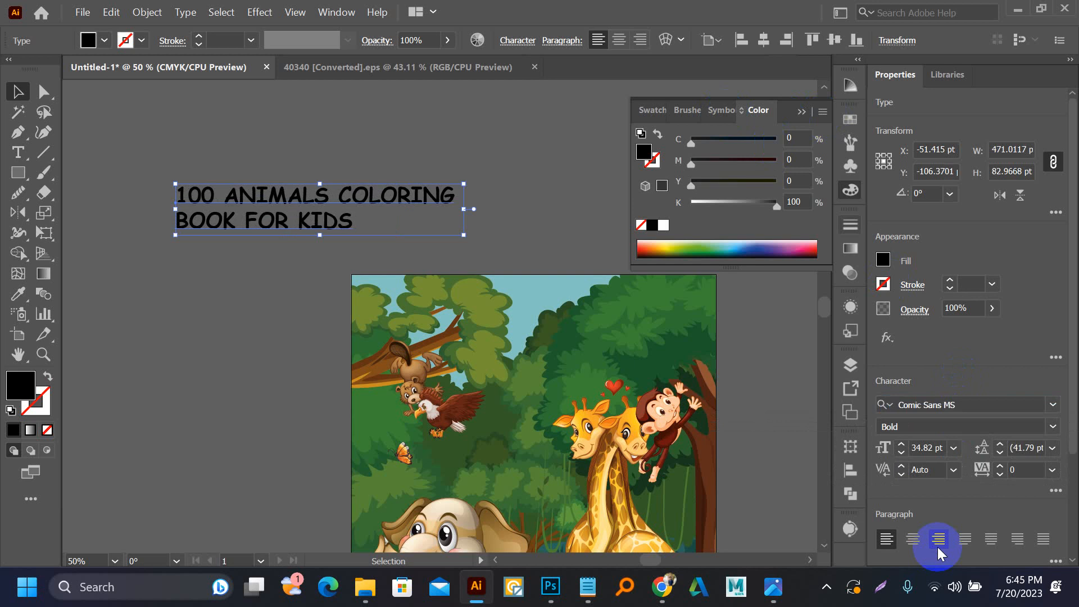
- Browse the installed fonts and preview them on the title to find a more playful lettering style
left_click(1052, 406)
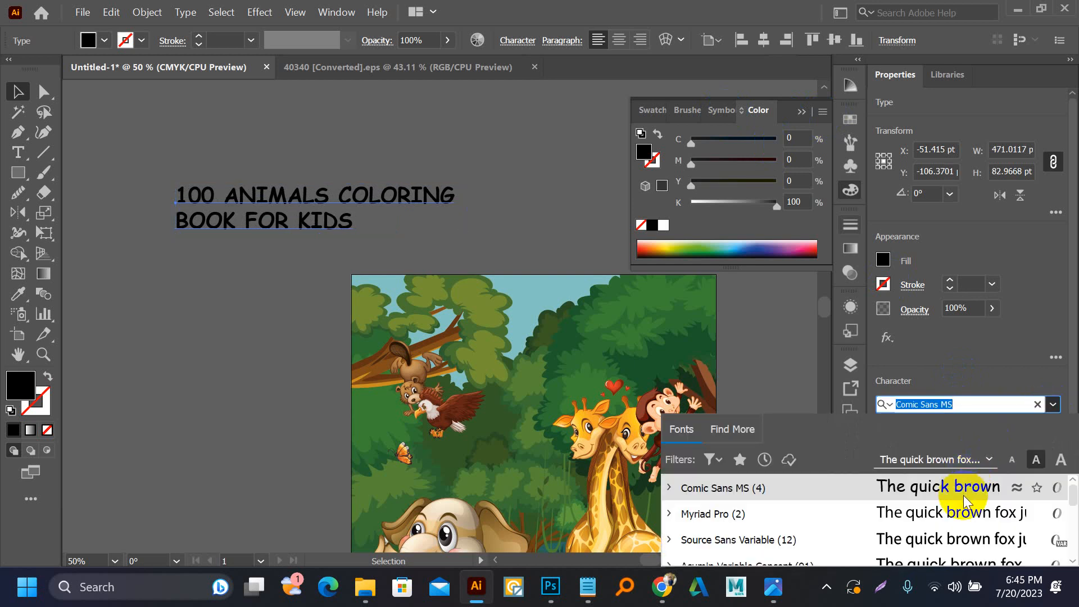
scroll(963, 494, "down", 10)
scroll(964, 502, "up", 5)
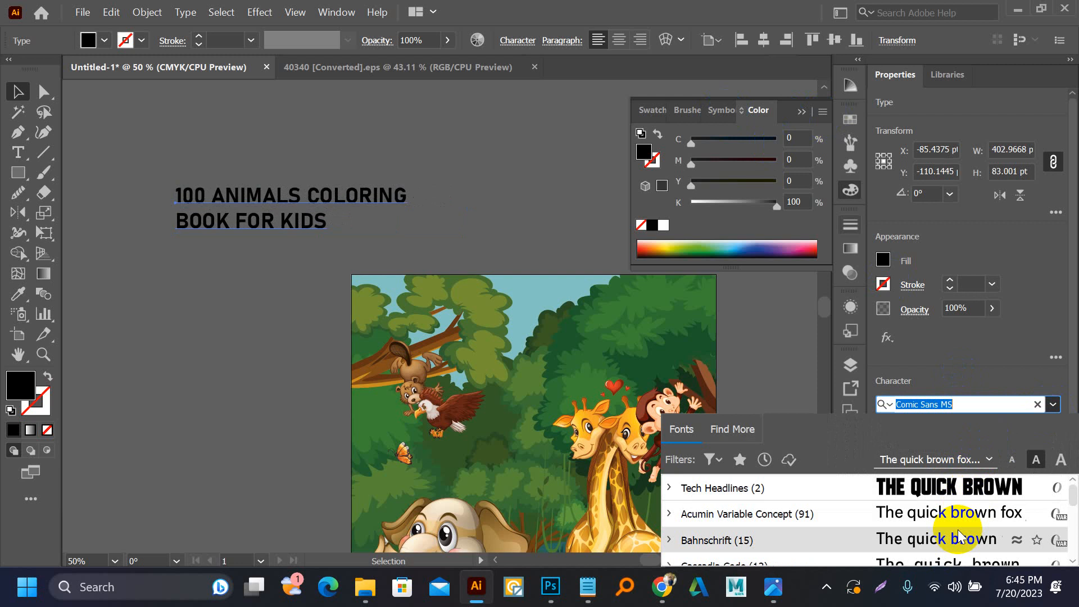
scroll(958, 536, "down", 3)
scroll(959, 537, "down", 2)
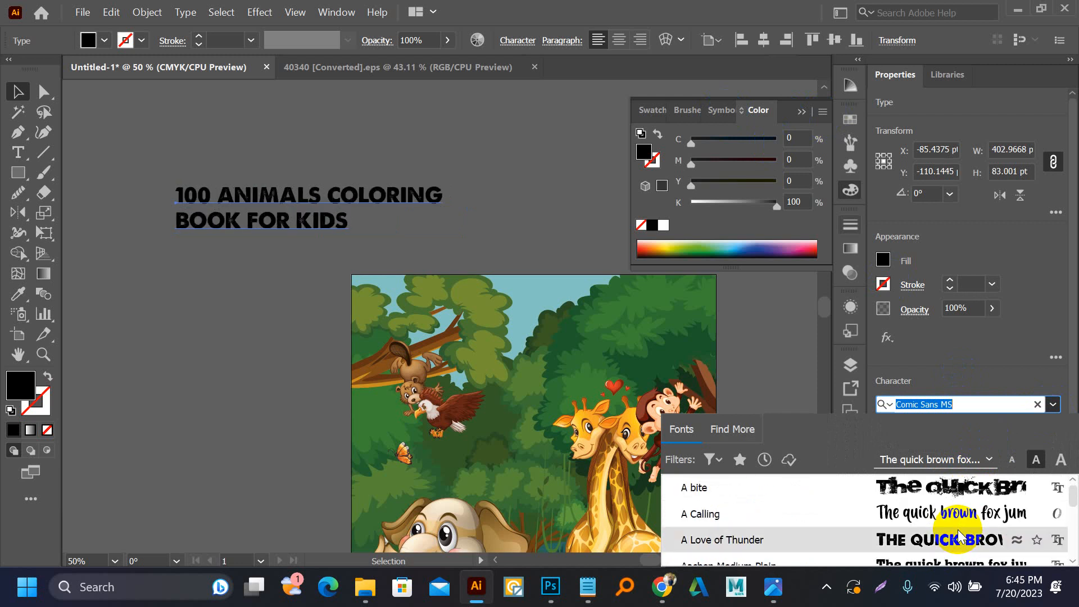
scroll(960, 537, "down", 1)
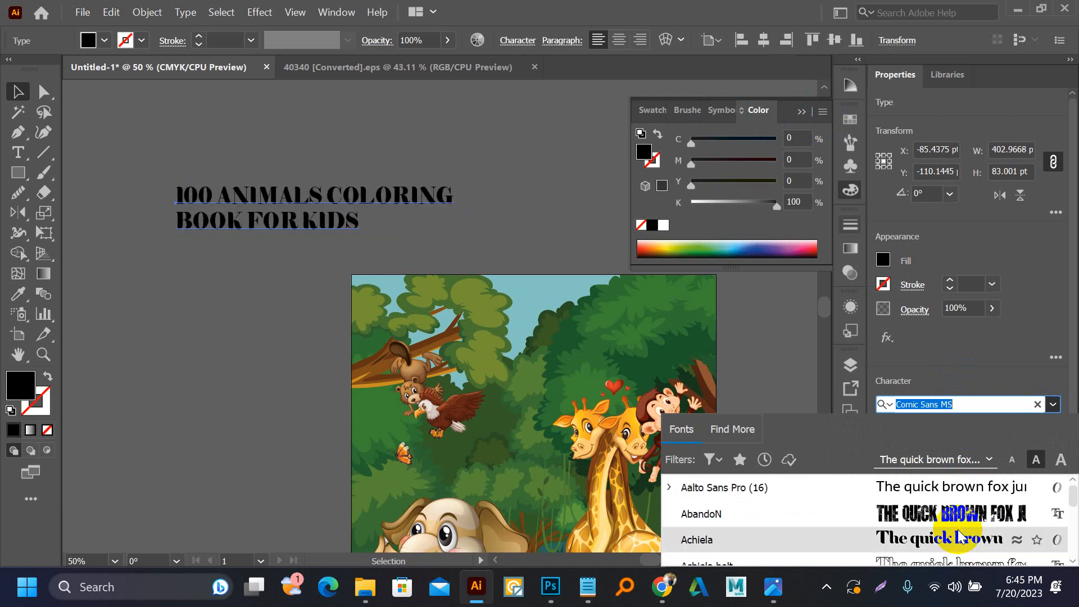
scroll(960, 537, "down", 2)
scroll(960, 537, "down", 2)
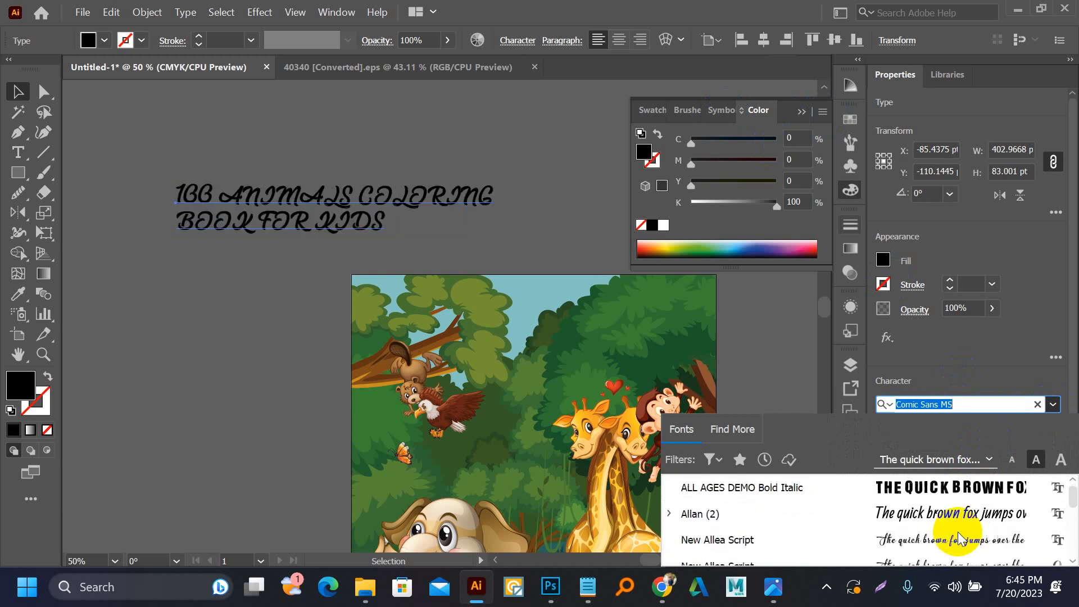
scroll(959, 493, "down", 2)
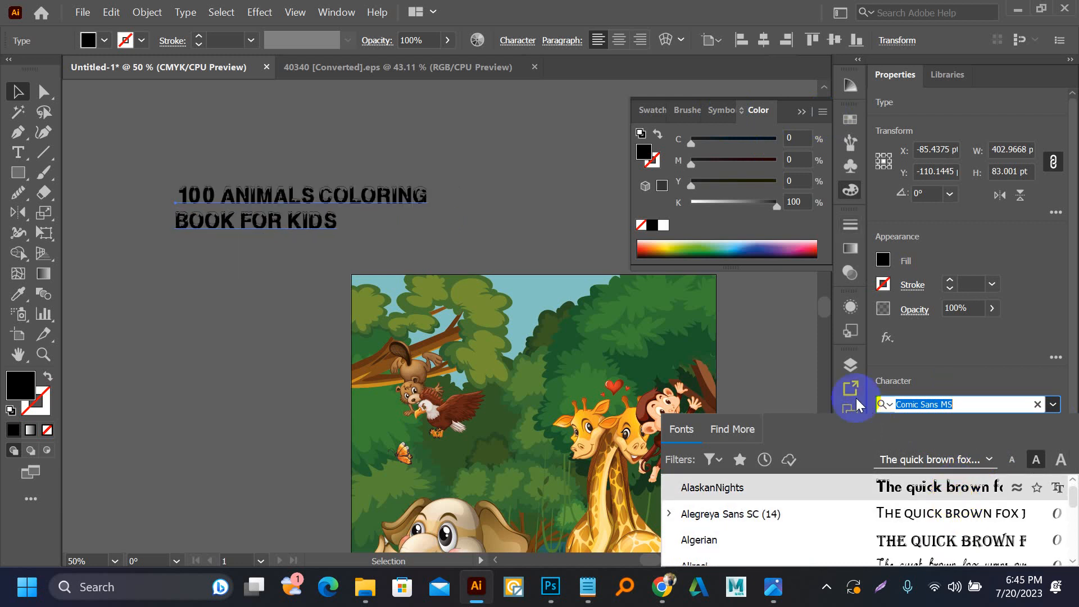
left_click(770, 342)
- Switch to Chrome, search for "DAFONT" in a new tab and open the DaFont website
mouse_move(587, 587)
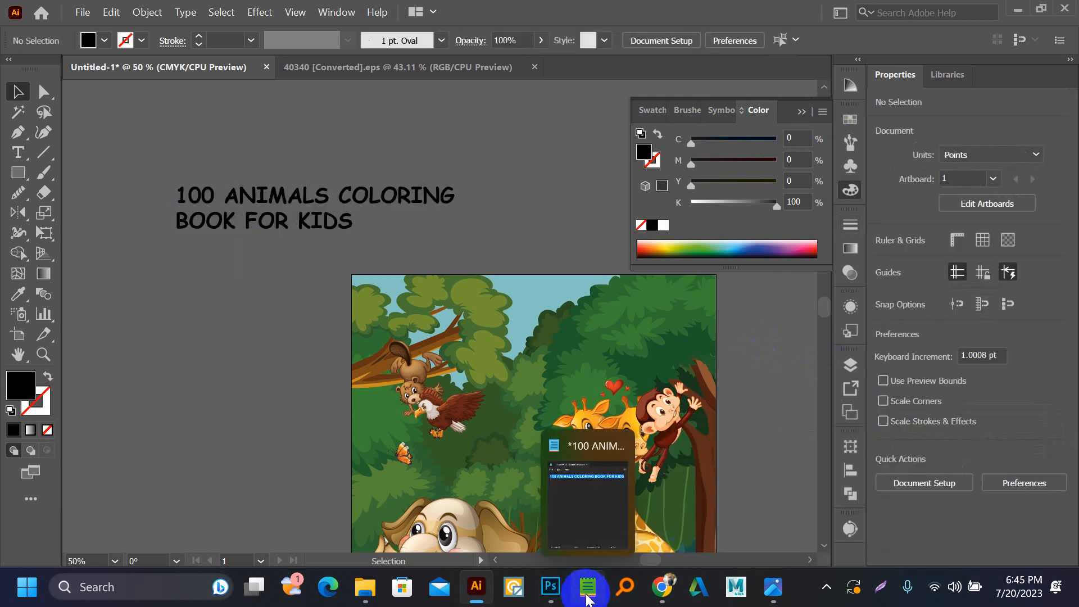
left_click(662, 587)
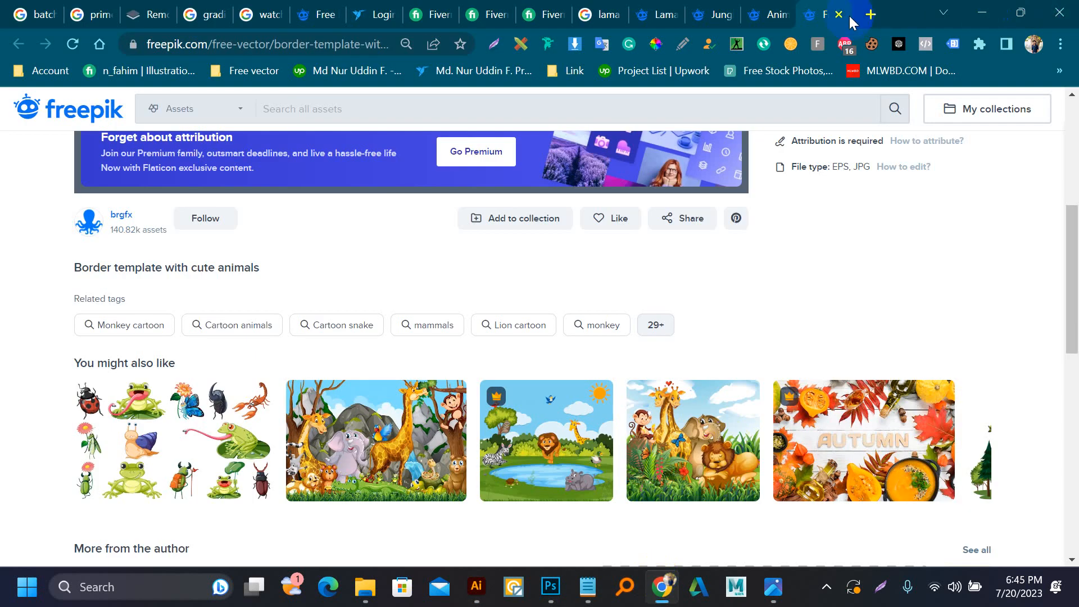
left_click(870, 15)
type("DAF")
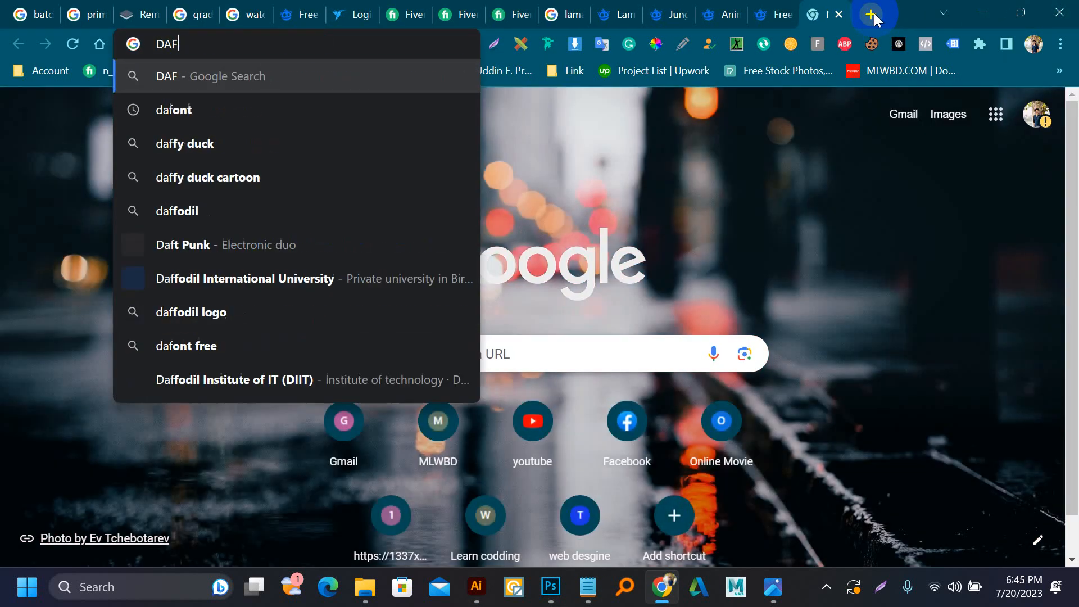
type("ONT")
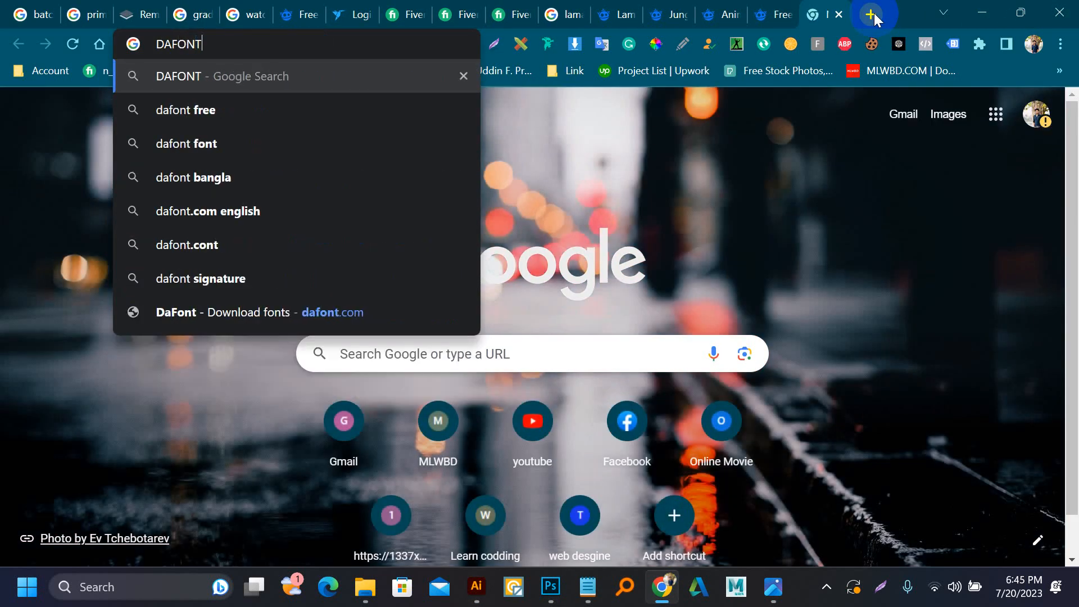
key("Return")
left_click(196, 276)
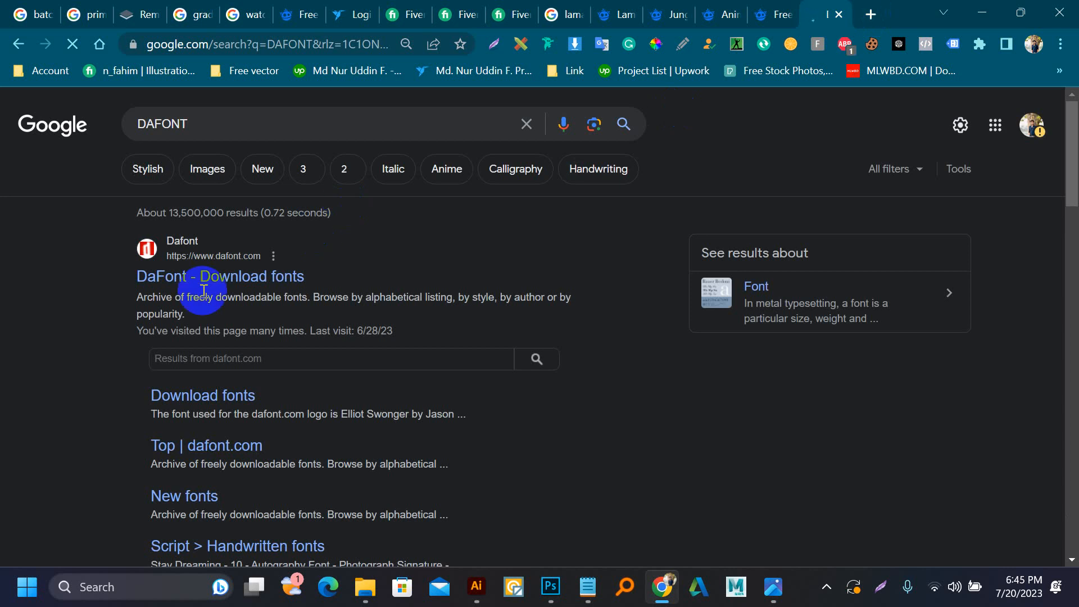
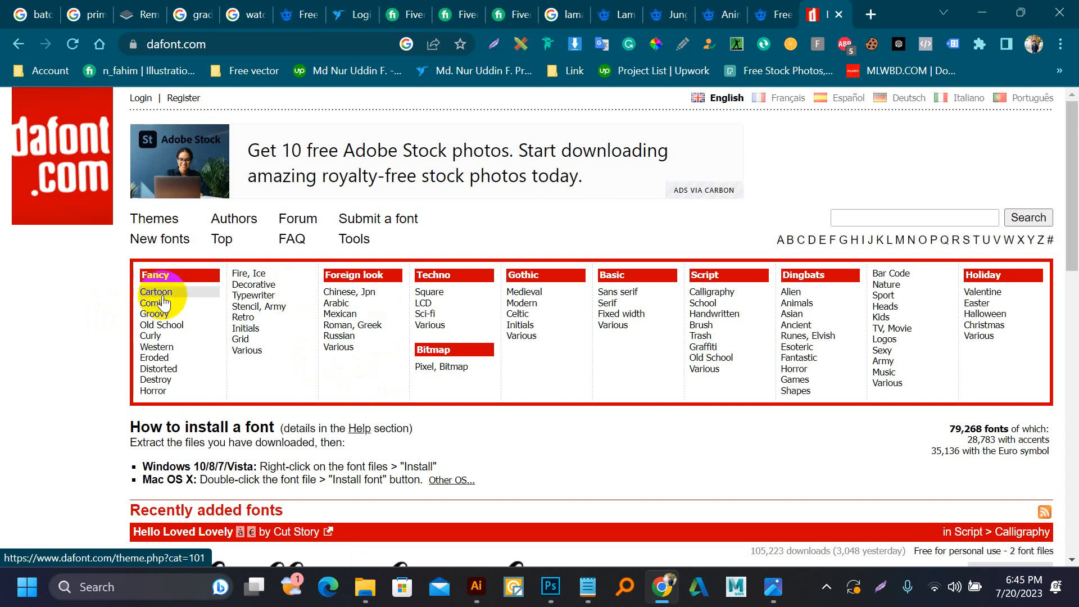
- Open DaFont's Fancy > Cartoon category and download the Squishy Blue font
left_click(162, 298)
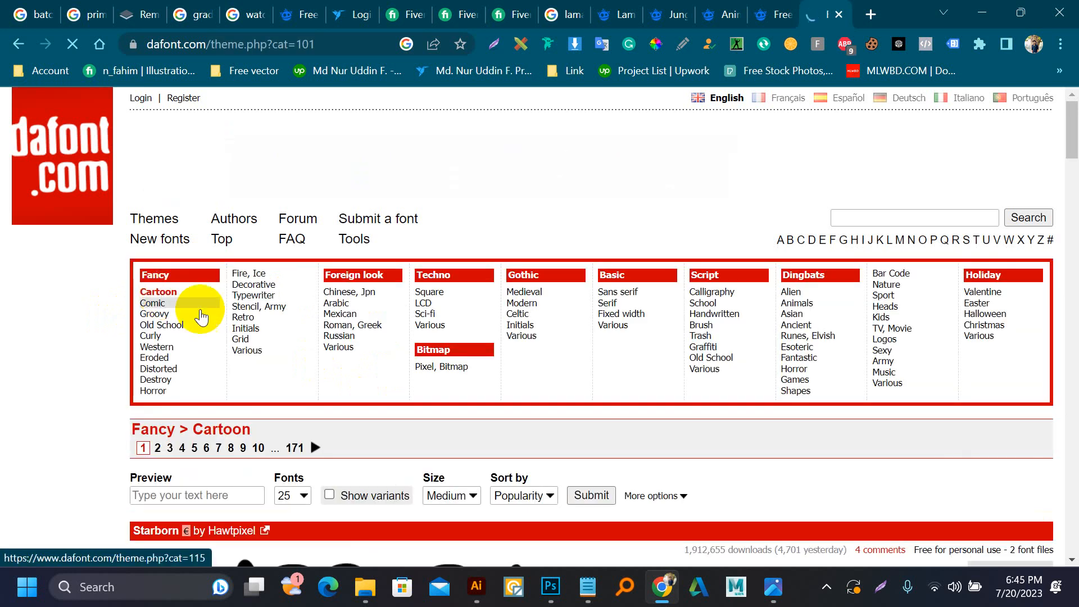
scroll(346, 328, "down", 5)
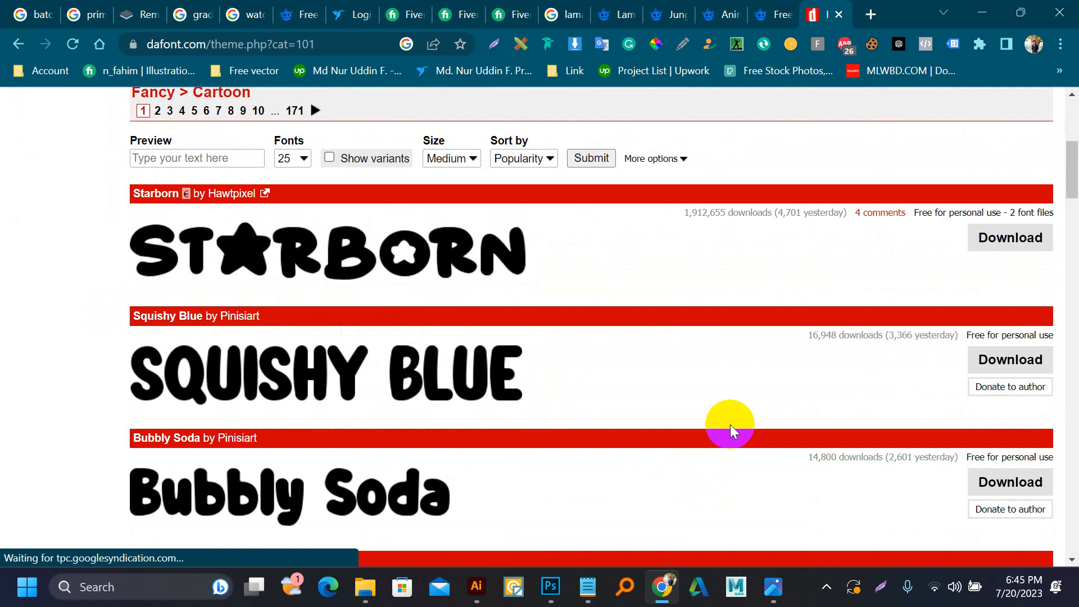
scroll(730, 423, "down", 3)
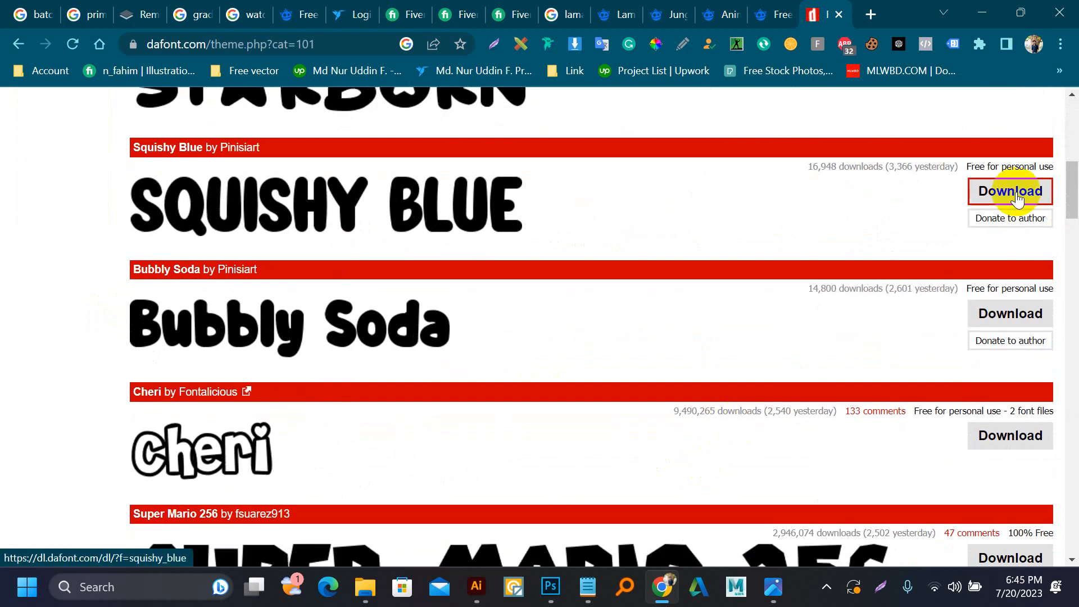
left_click(1012, 194)
scroll(783, 266, "down", 3)
scroll(782, 271, "up", 3)
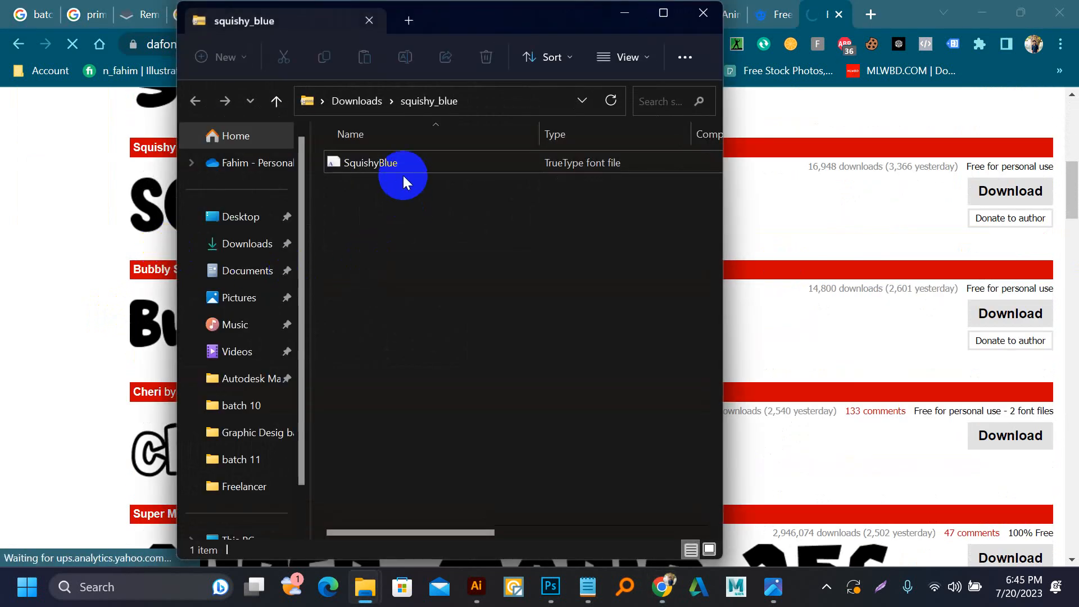
- Open the SquishyBlue font file from the downloaded archive, install it and close the font preview
double_click(396, 167)
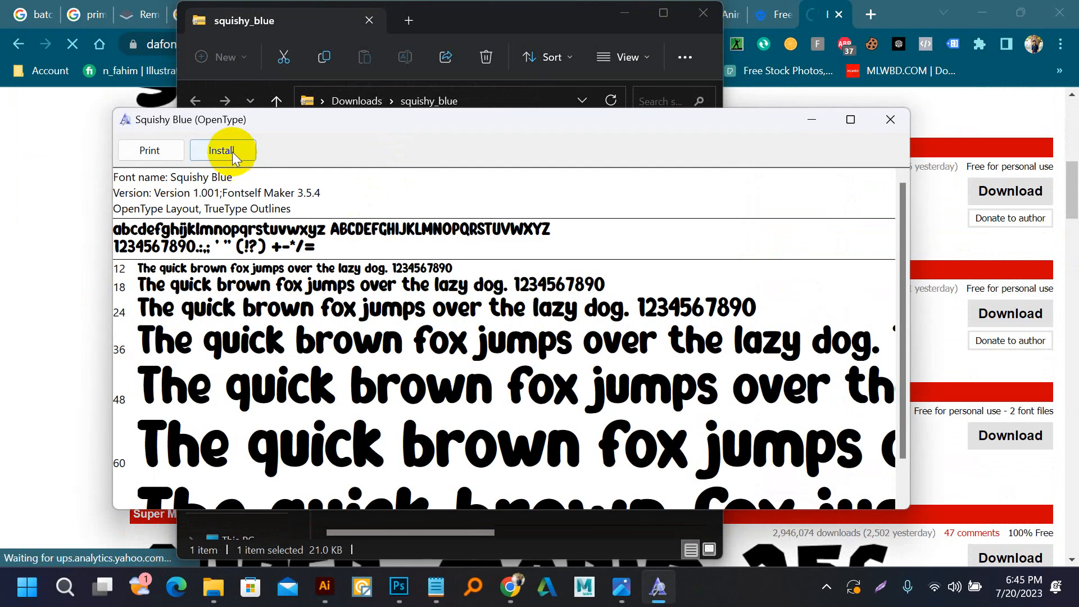
left_click(222, 150)
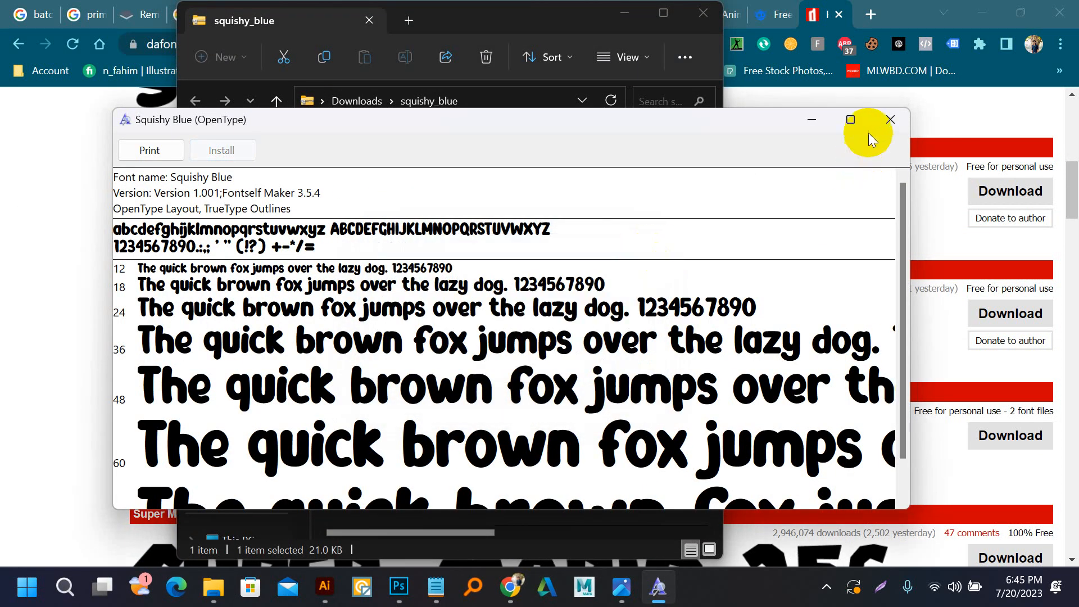
left_click(890, 119)
- Return to Illustrator and change the title's font to Squishy Blue
left_click(484, 588)
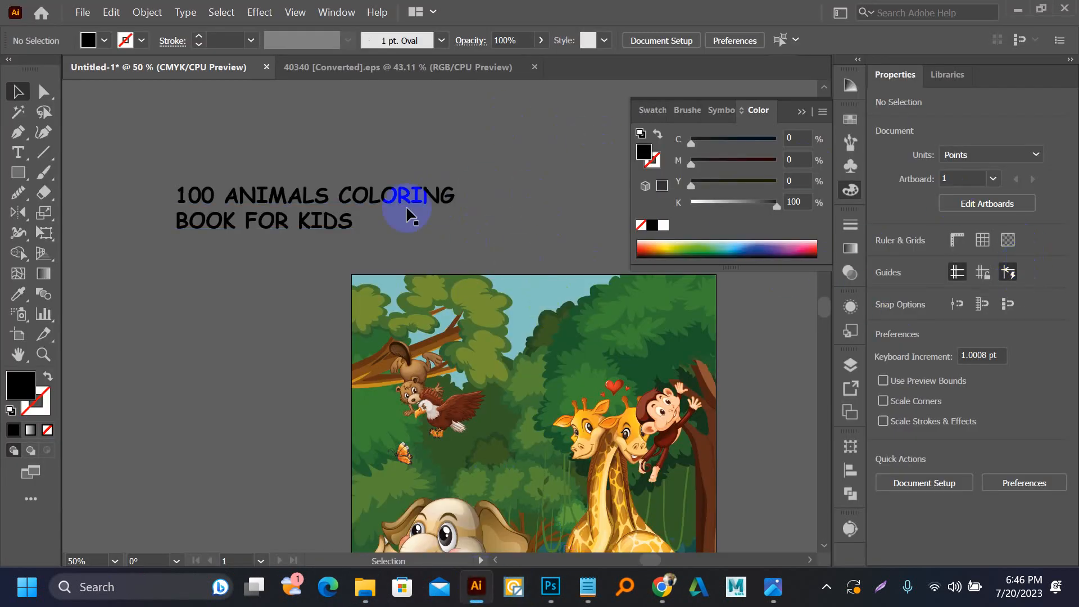
left_click(332, 194)
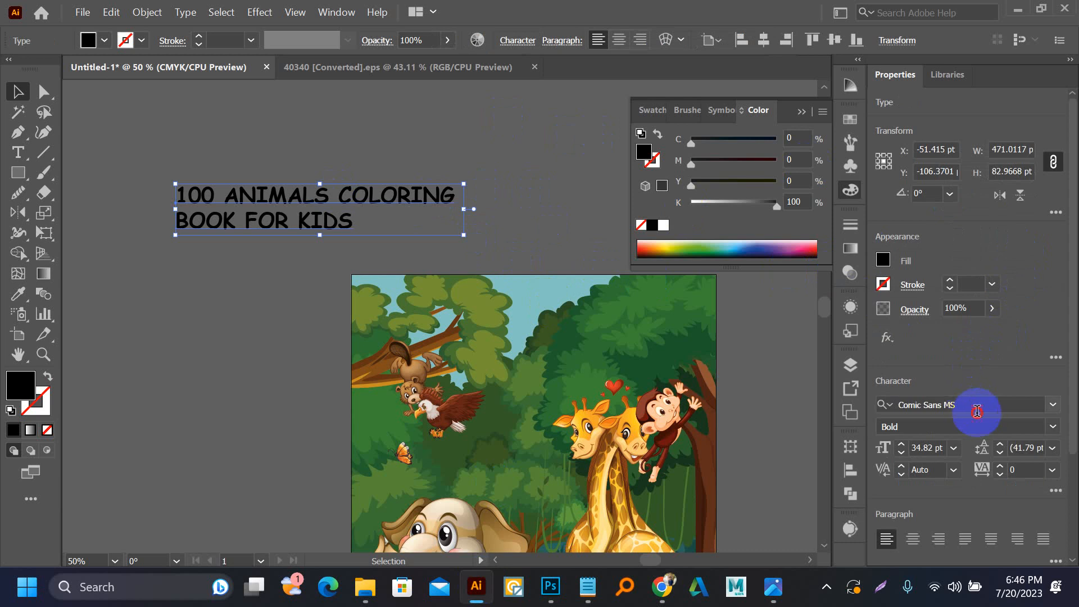
left_click(976, 411)
type("squi")
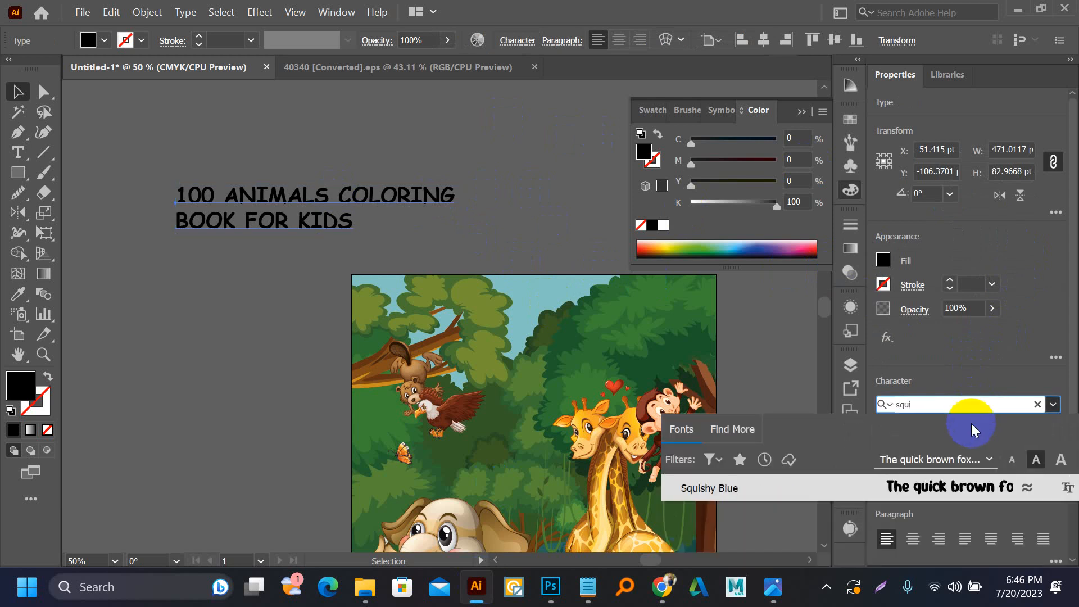
left_click(957, 488)
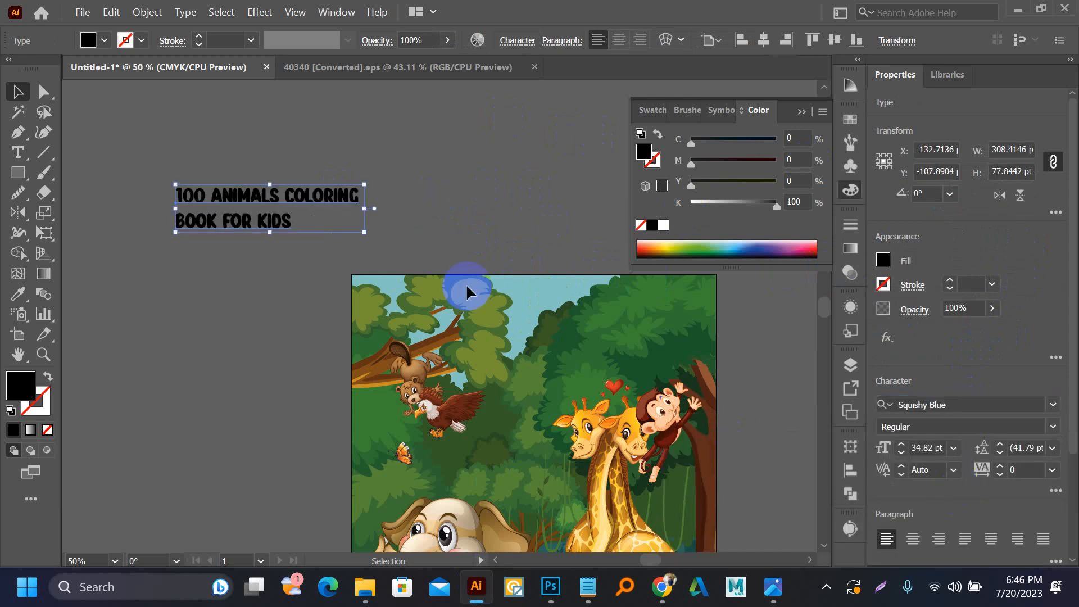
- Move the title onto the upper part of the artboard and center-align its two lines
left_click(399, 181)
left_click_drag(238, 204, 534, 332)
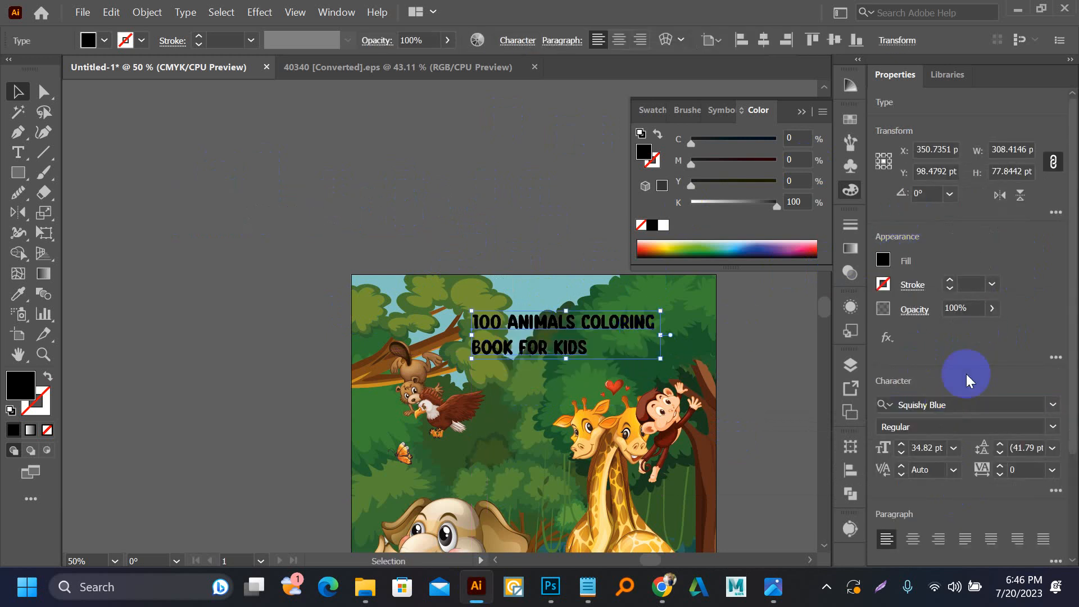
left_click(915, 541)
left_click(509, 239)
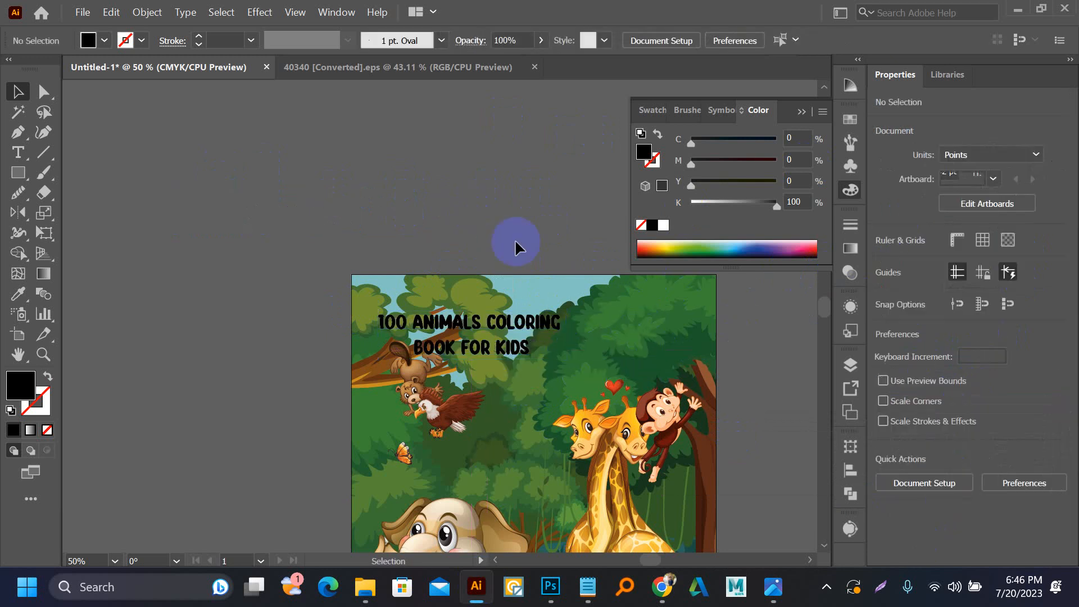
- Shift the title toward the middle of the cover's upper area and enlarge it to about 40.7 pt
left_click_drag(510, 239, 196, 203)
scroll(232, 306, "up", 1)
scroll(232, 306, "up", 1)
left_click_drag(232, 306, 423, 347)
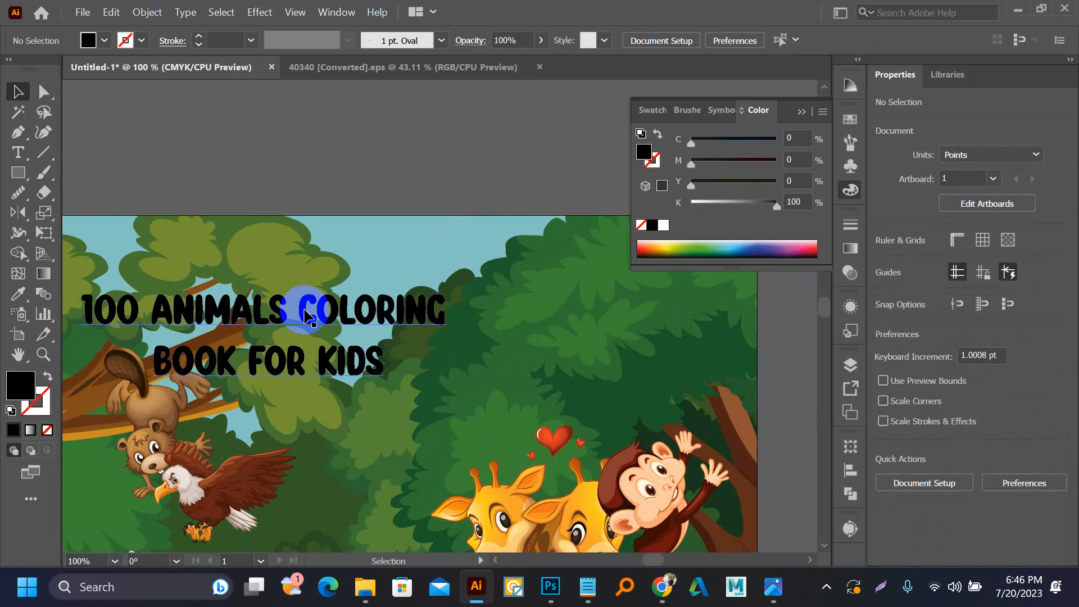
left_click_drag(310, 314, 392, 336)
left_click_drag(536, 419, 571, 414)
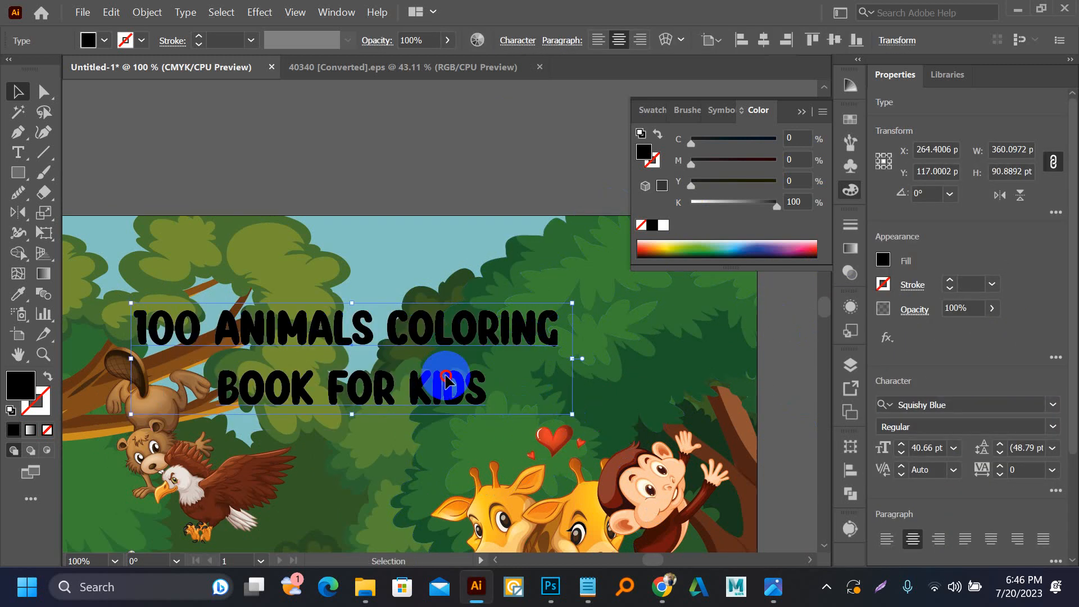
- Reflow the two-line title so BOOK joins the first line and FOR KIDS stands alone on the second
double_click(333, 384)
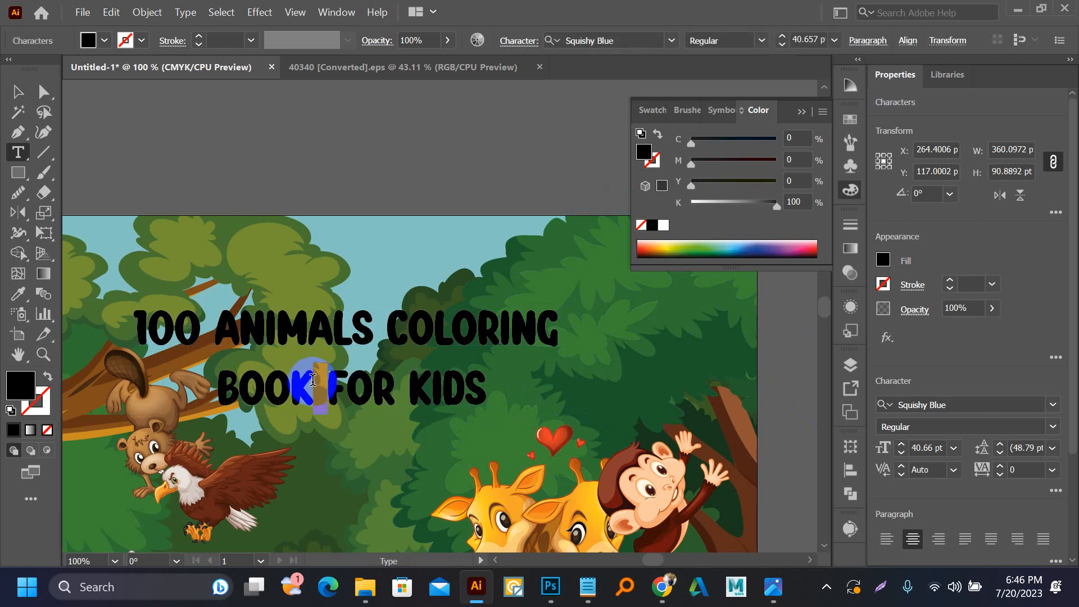
key("BackSpace")
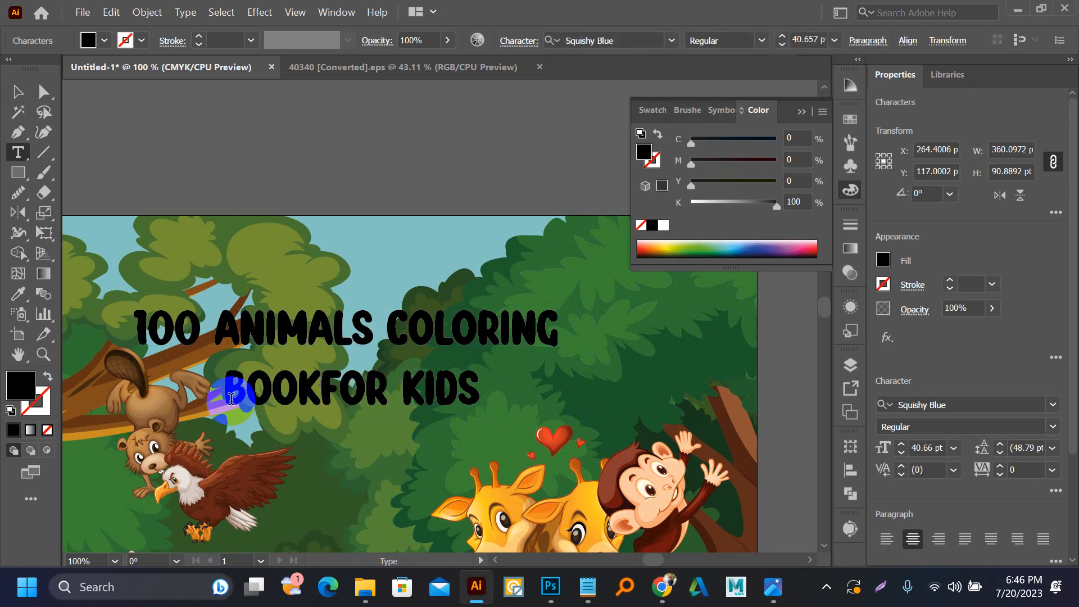
key("BackSpace")
left_click(536, 334)
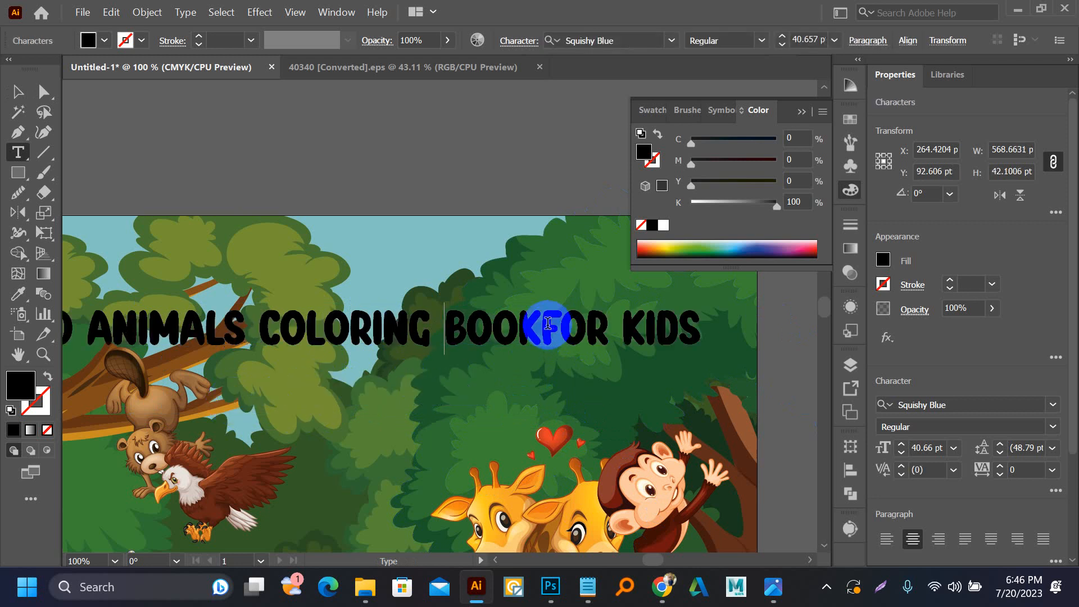
key("Return")
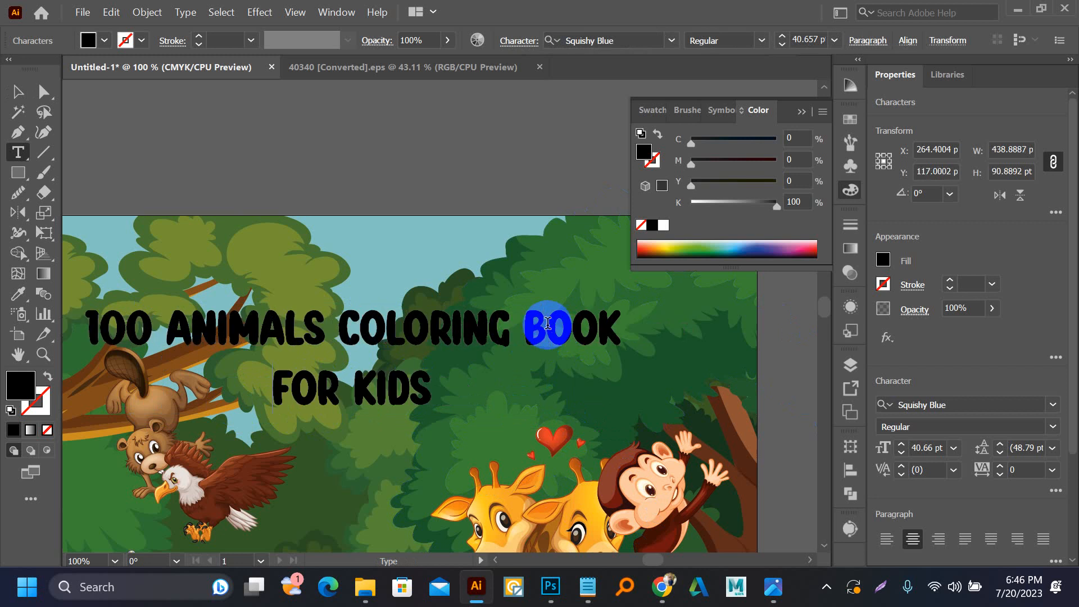
left_click(27, 95)
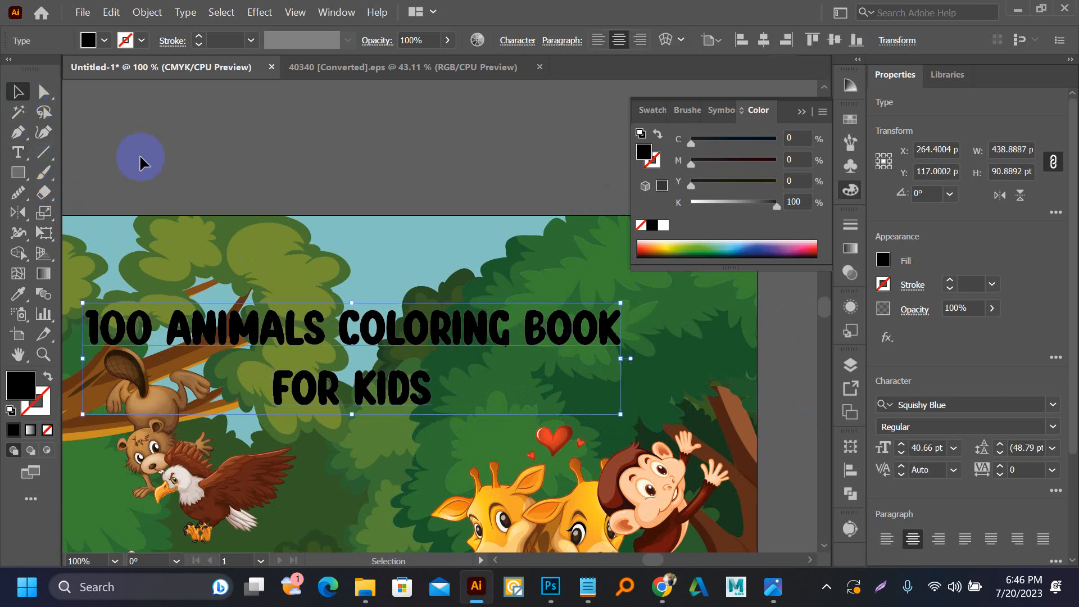
- Enlarge the title to about 478 pt wide and center it horizontally on the artboard
left_click_drag(616, 414, 640, 397)
scroll(640, 397, "down", 2)
left_click_drag(572, 376, 571, 349)
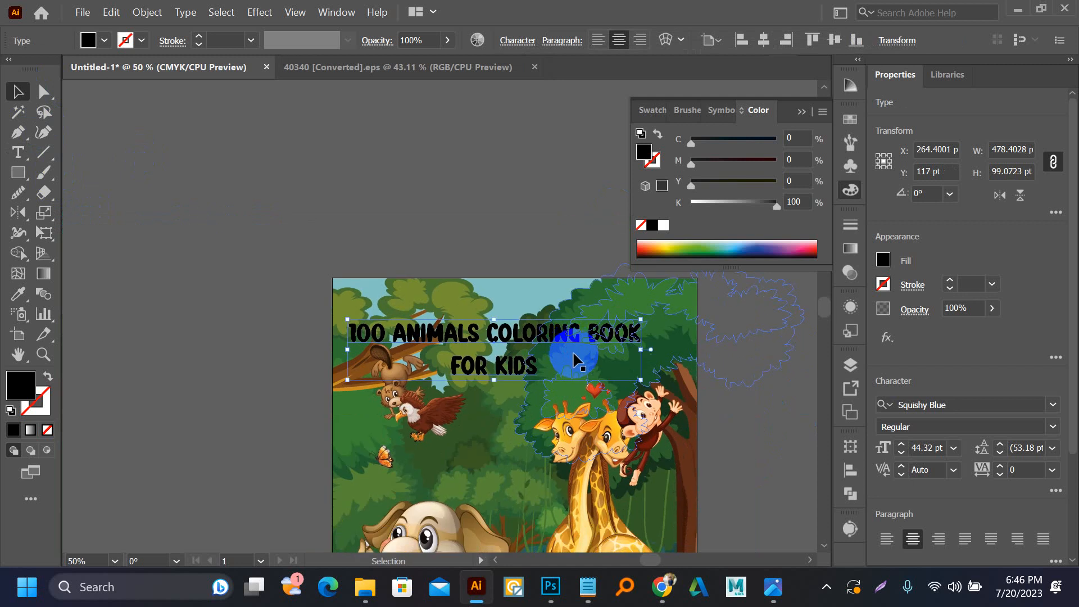
left_click(760, 42)
left_click(525, 219)
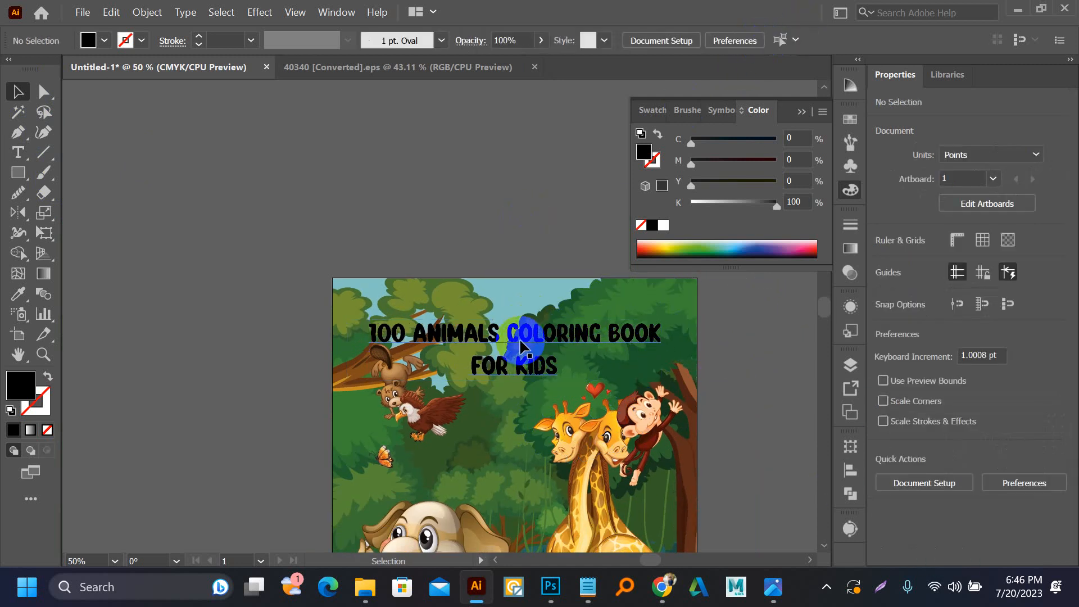
- Place a copy of the title above the artboard and convert the title on the artboard to outlines
left_click_drag(518, 349, 473, 191)
left_click(537, 344)
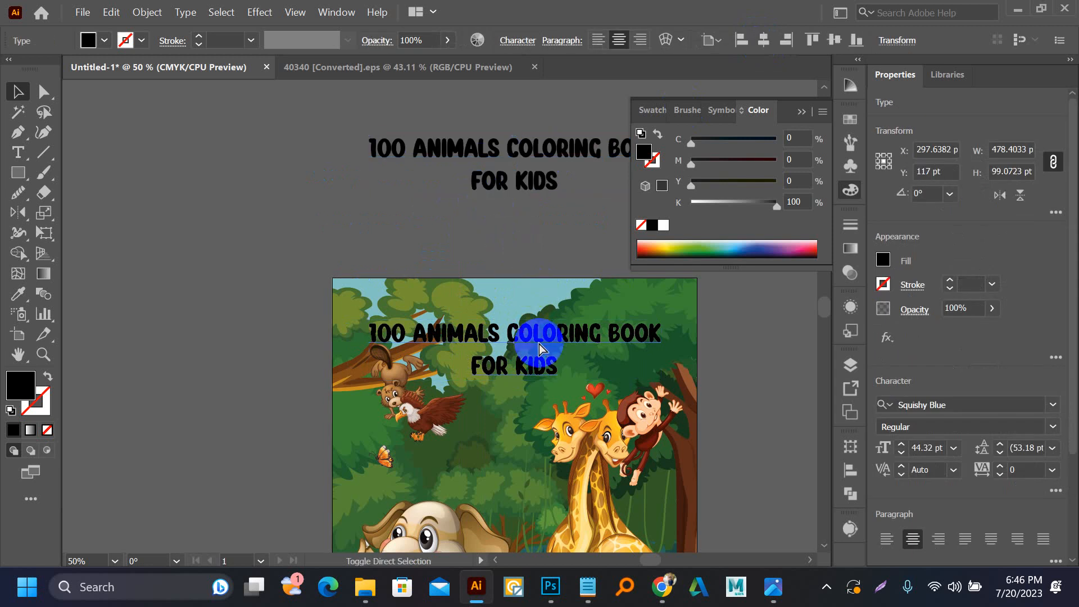
key("ctrl+shift+o")
scroll(538, 344, "up", 2)
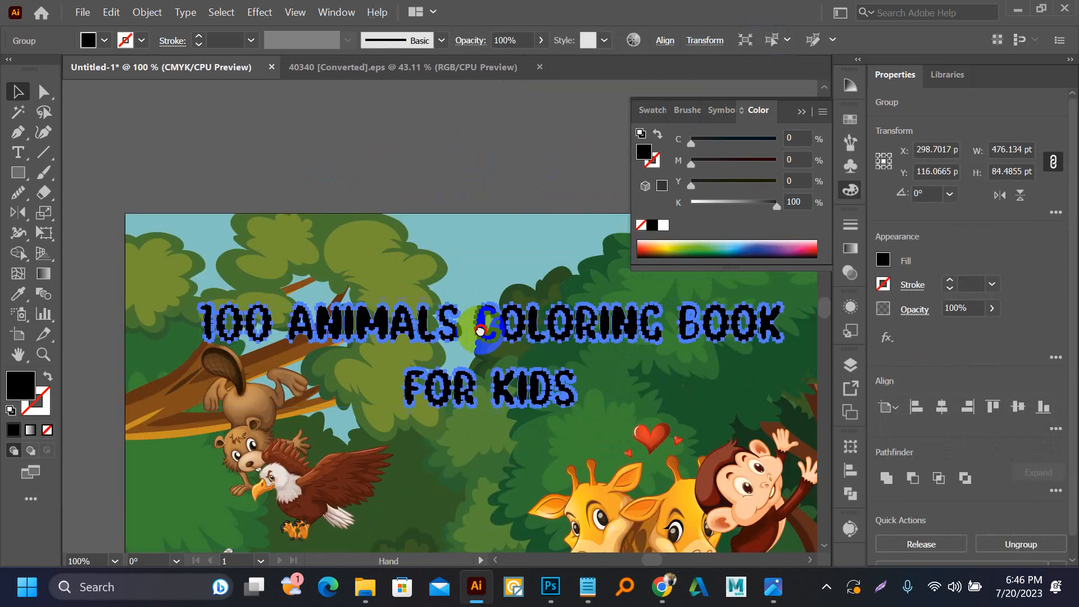
- Fill the outlined title with pink, C 0, M 76.47, Y 18.43, K 0, after trying red-pink and purple
left_click(803, 241)
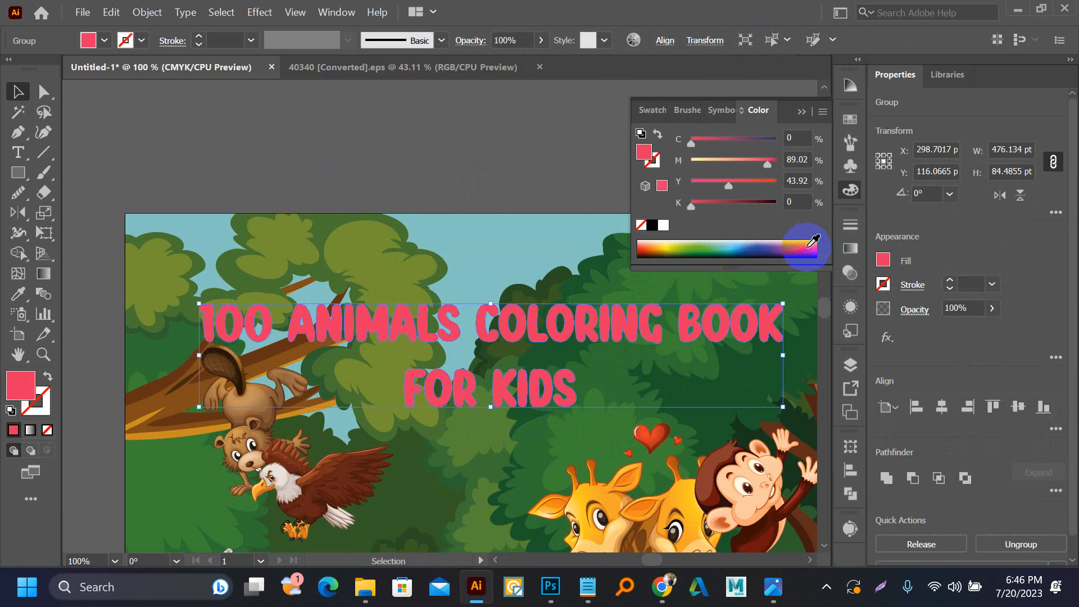
left_click(782, 241)
left_click(754, 243)
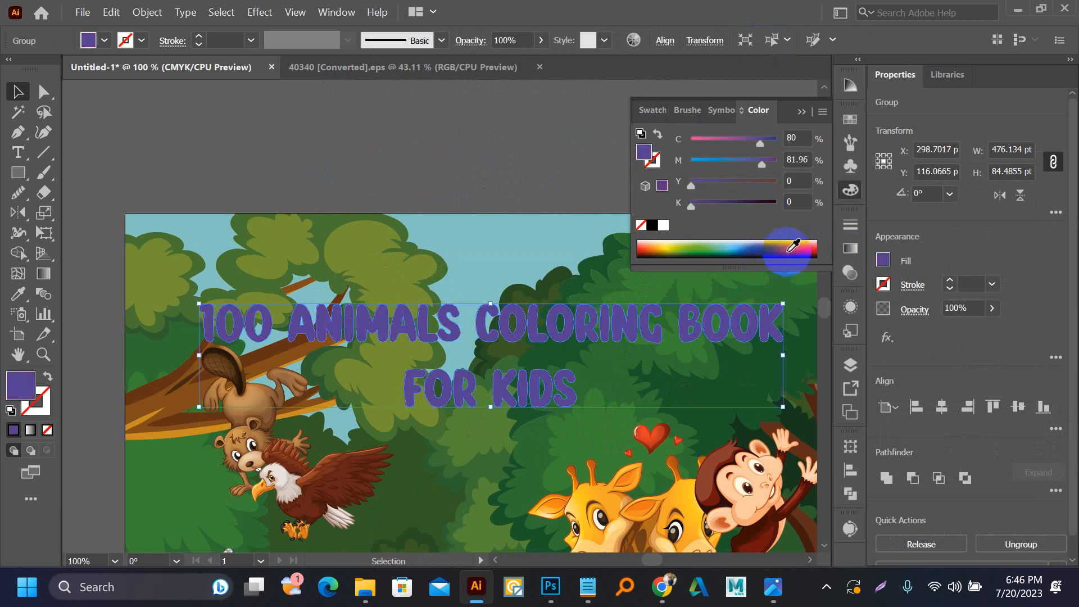
left_click(809, 243)
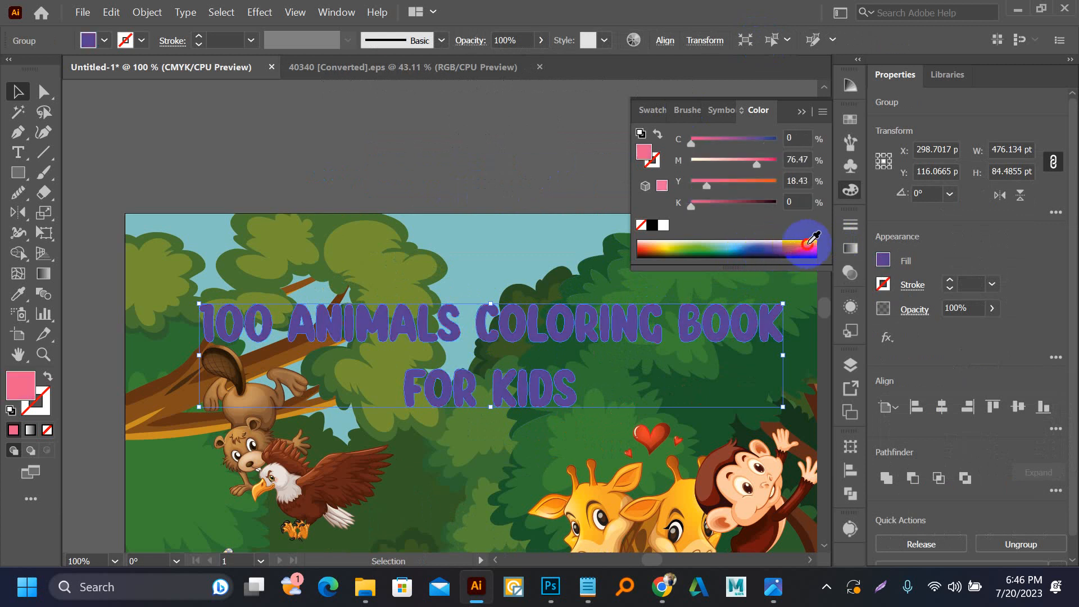
- Offset the title outlines by 6 pt with round joins and unite the offset paths into one backing
left_click(148, 12)
mouse_move(232, 432)
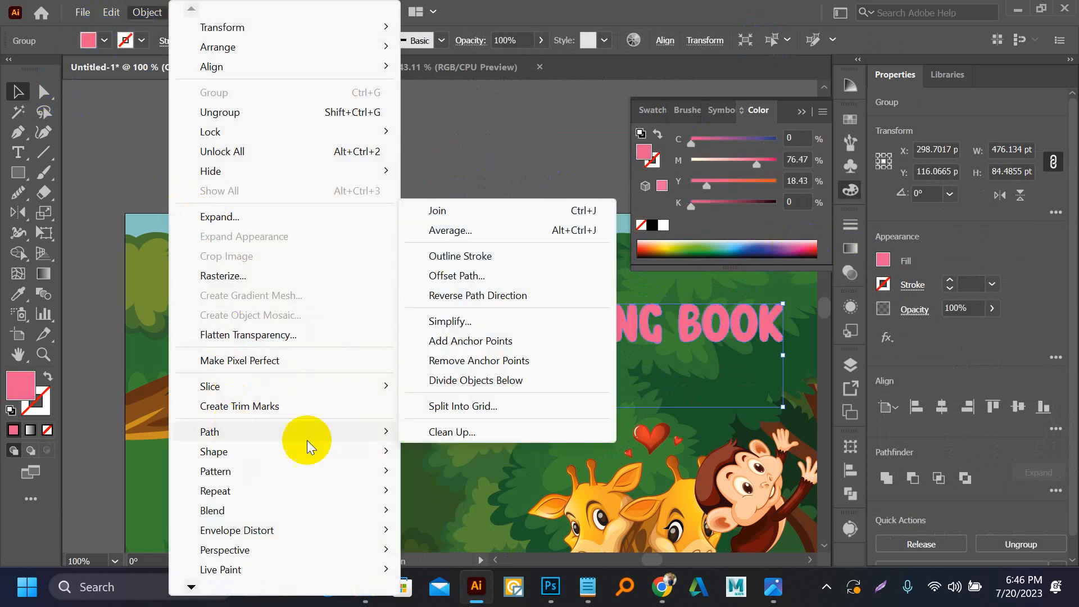
left_click(462, 272)
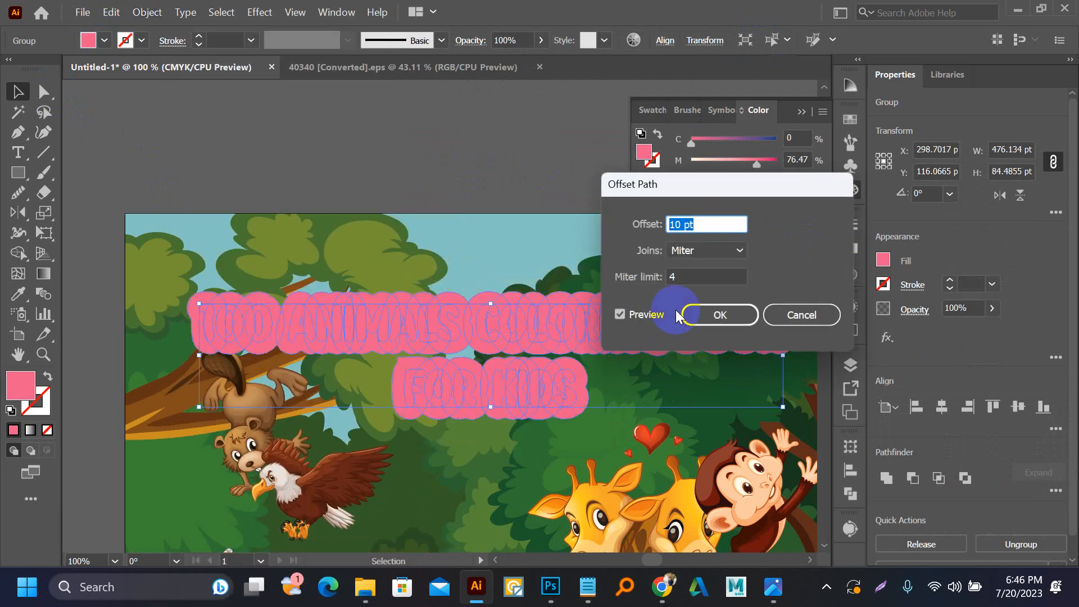
type("6")
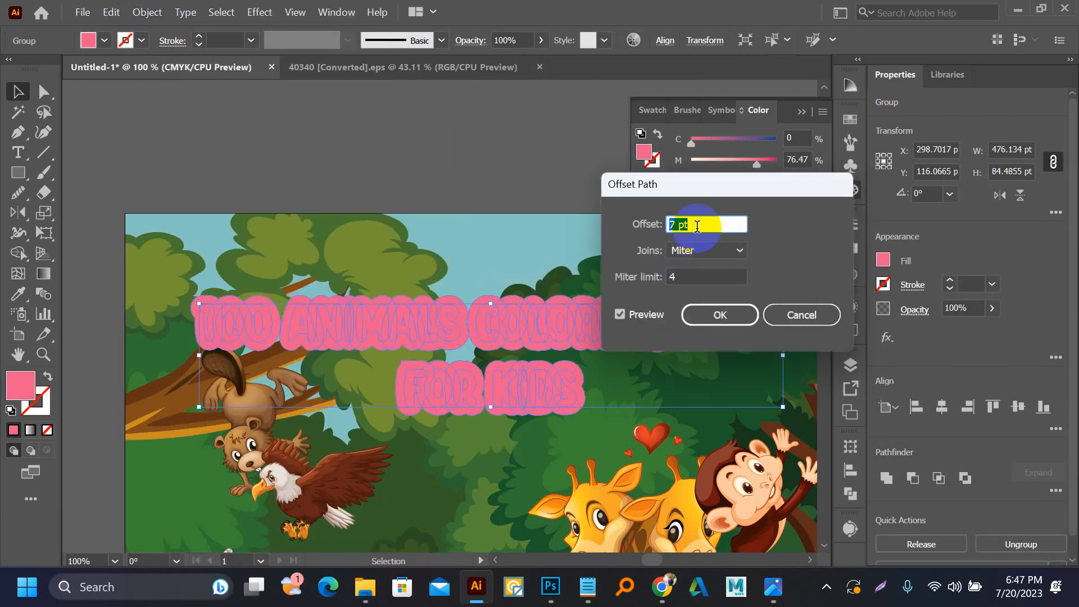
left_click(693, 248)
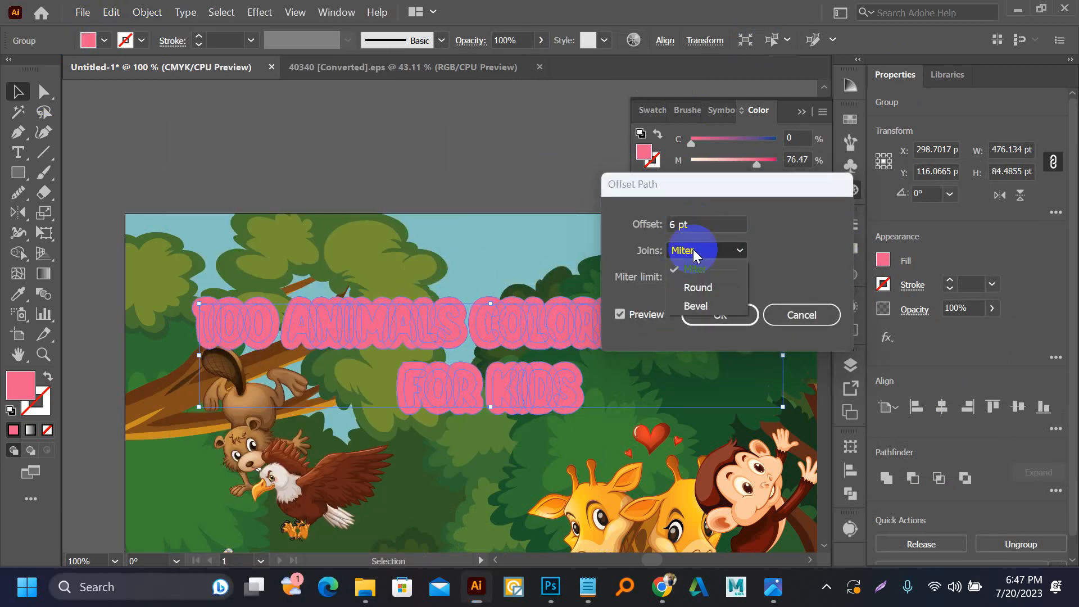
left_click(706, 288)
left_click(709, 316)
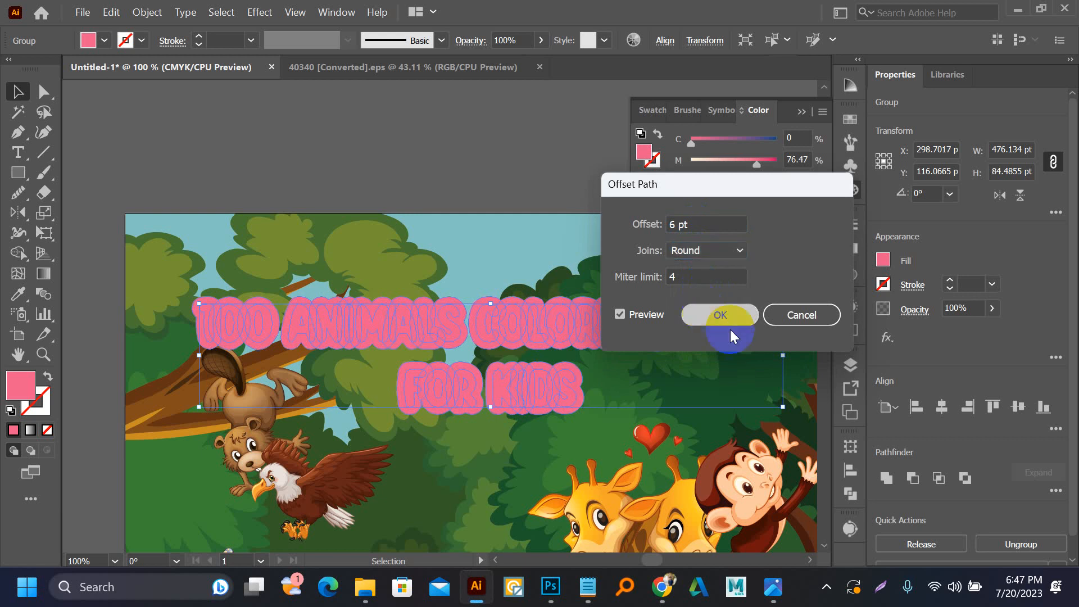
left_click(882, 478)
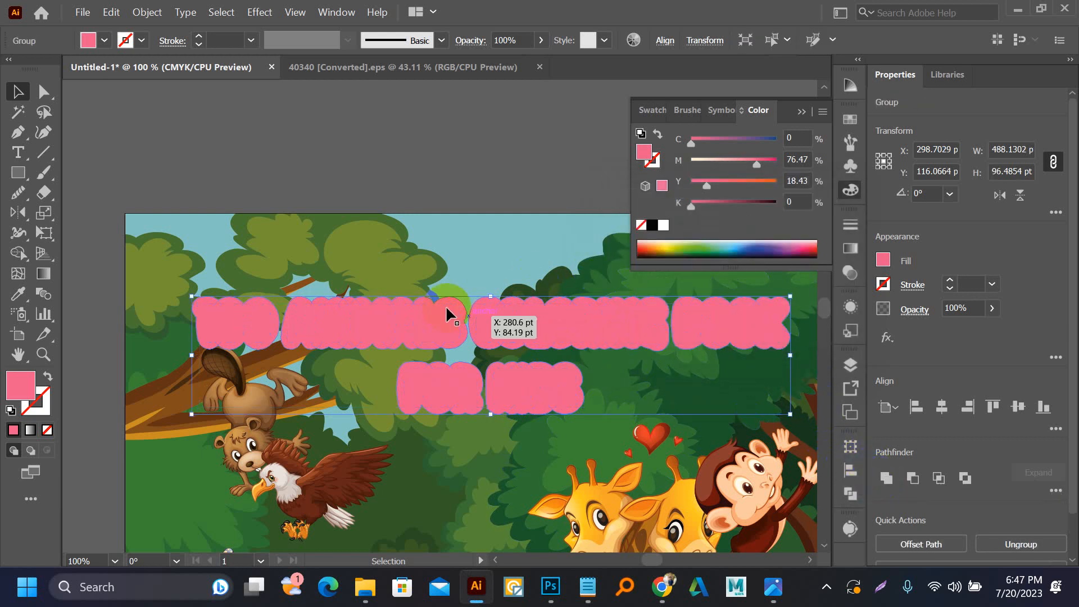
- Fill the united offset backing with the giraffe's yellow-orange gradient using the Eyedropper
left_click(652, 226)
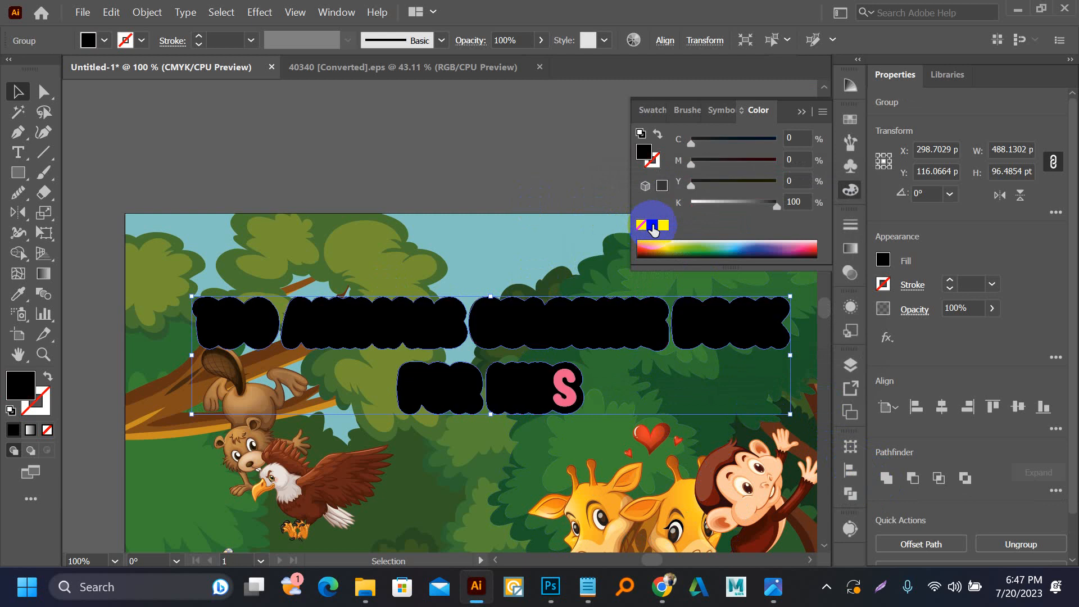
scroll(361, 294, "down", 1)
left_click_drag(366, 257, 360, 216)
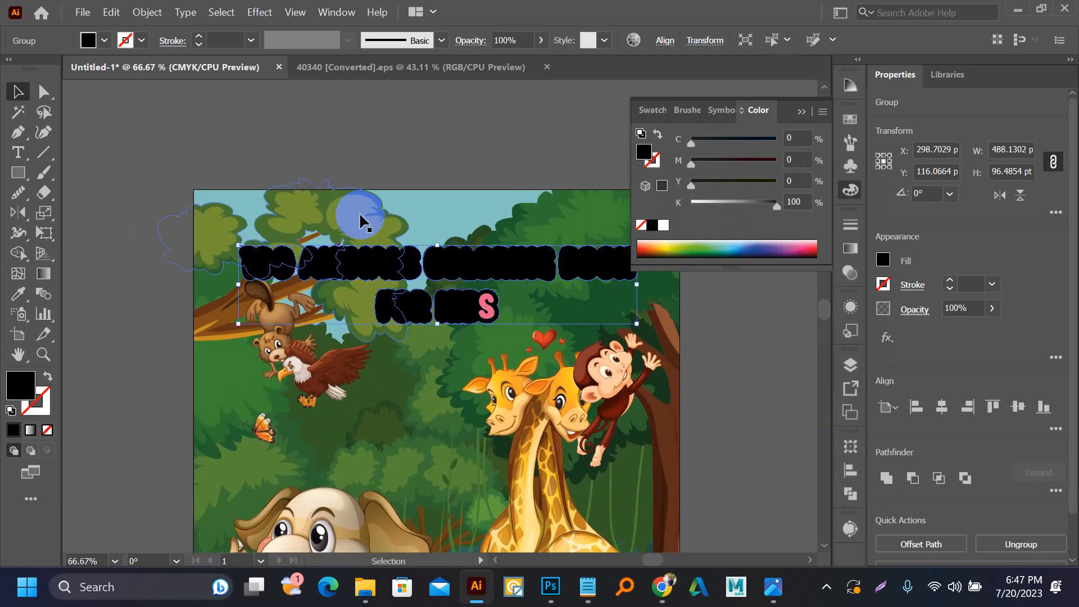
key("i")
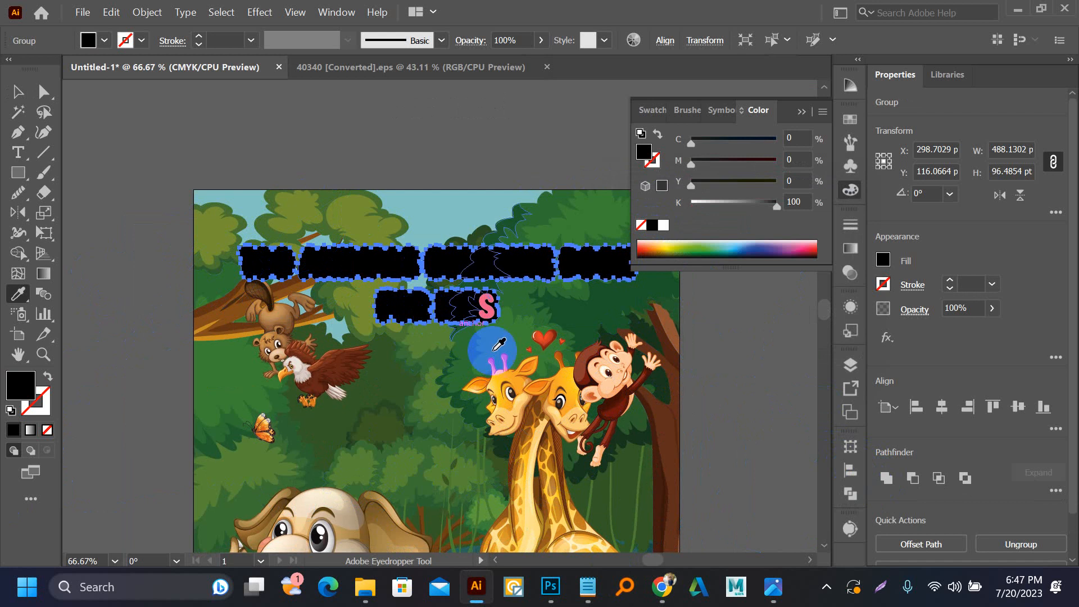
left_click(568, 378)
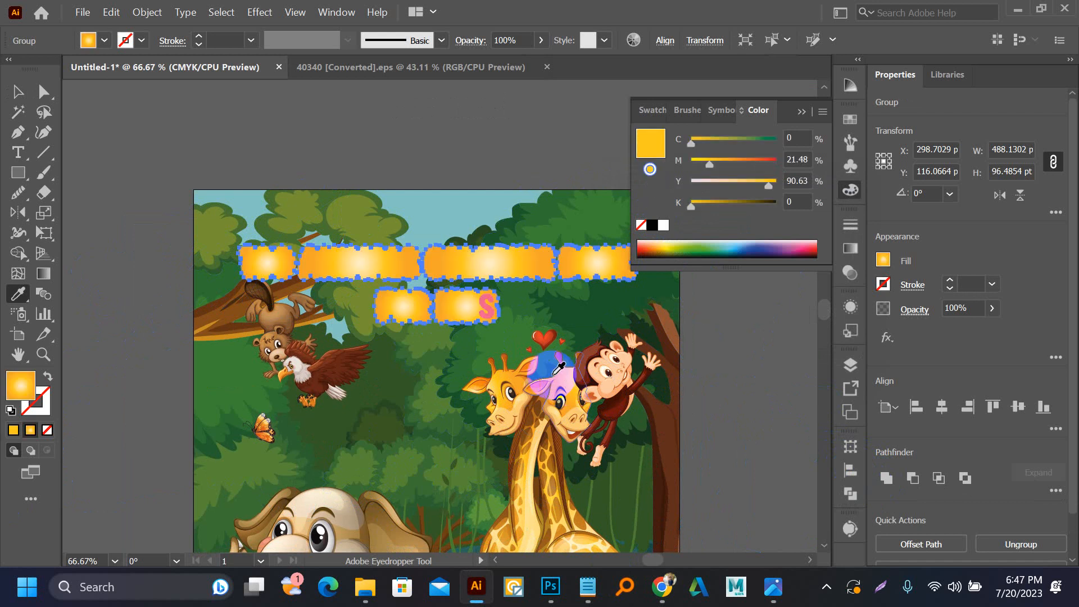
key("v")
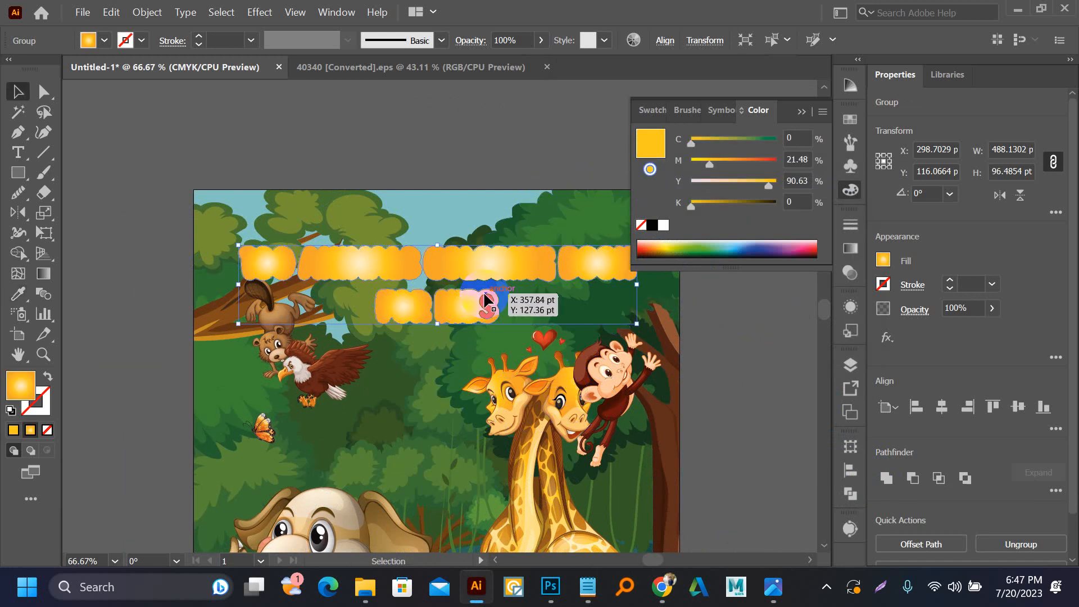
- Send the gradient backing backward step by step, behind the pink letters of ANIMALS COLORING BOOK FOR KIDS
scroll(482, 308, "up", 2)
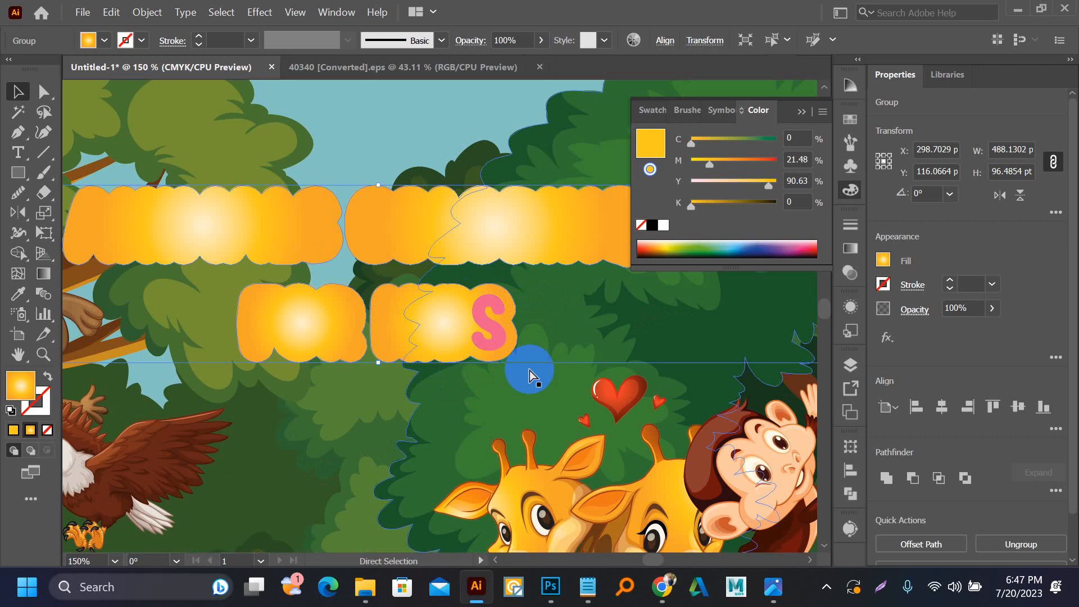
key("a")
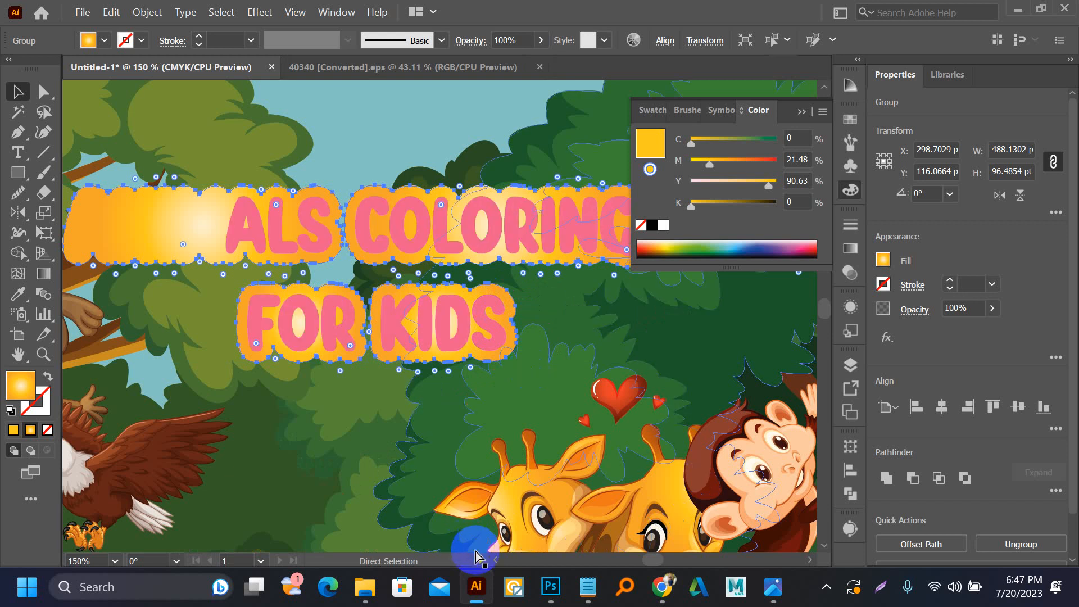
key("v")
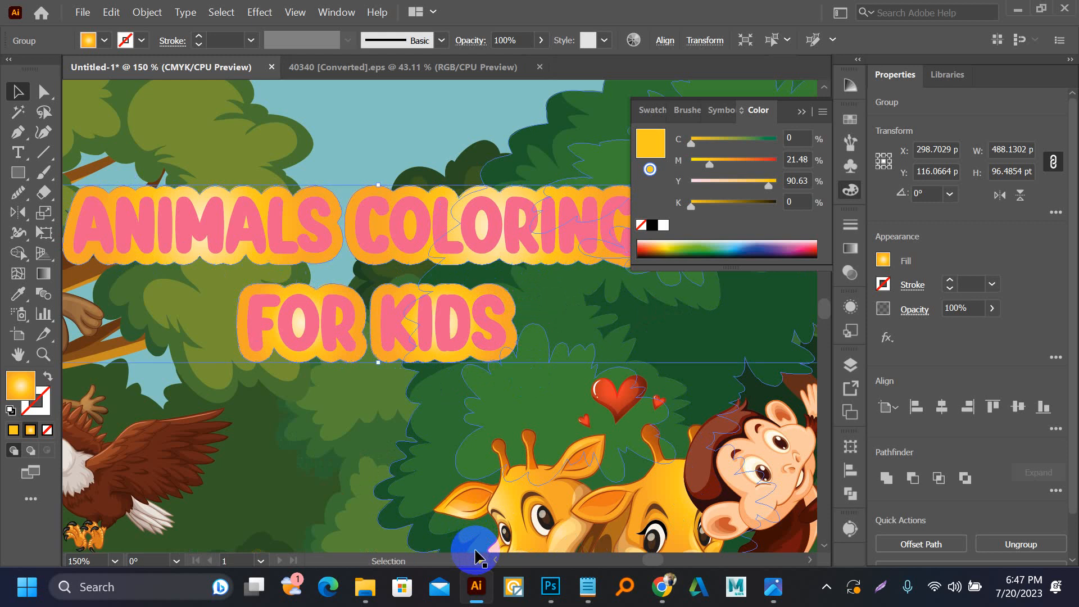
key("ctrl+minus")
key("ctrl+minus")
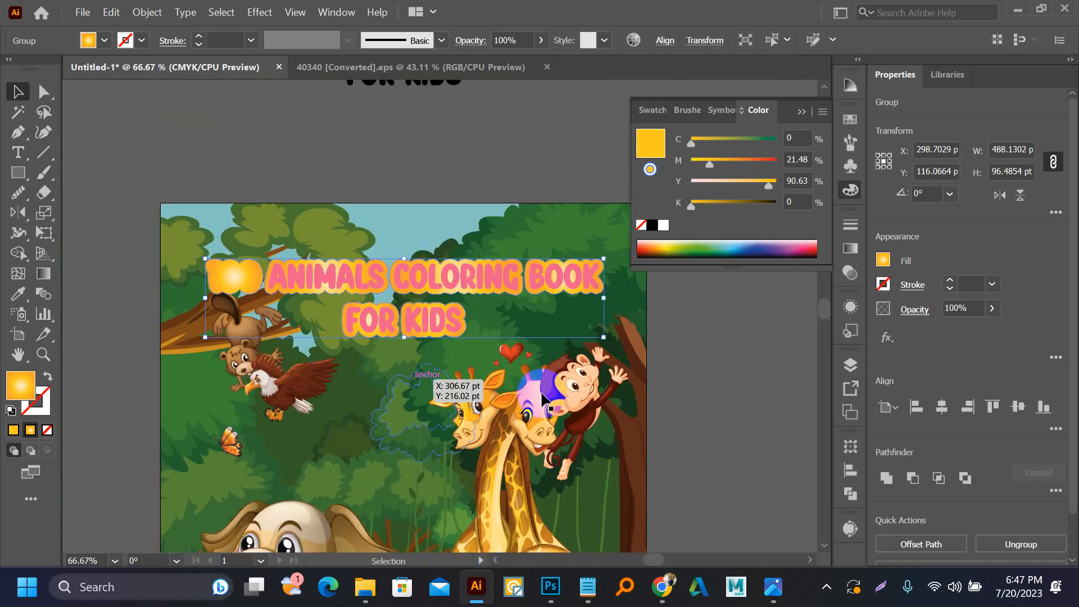
- Move the title with its backing above the artboard, just below the black text copy, and ungroup it
left_click(685, 344)
left_click(551, 279)
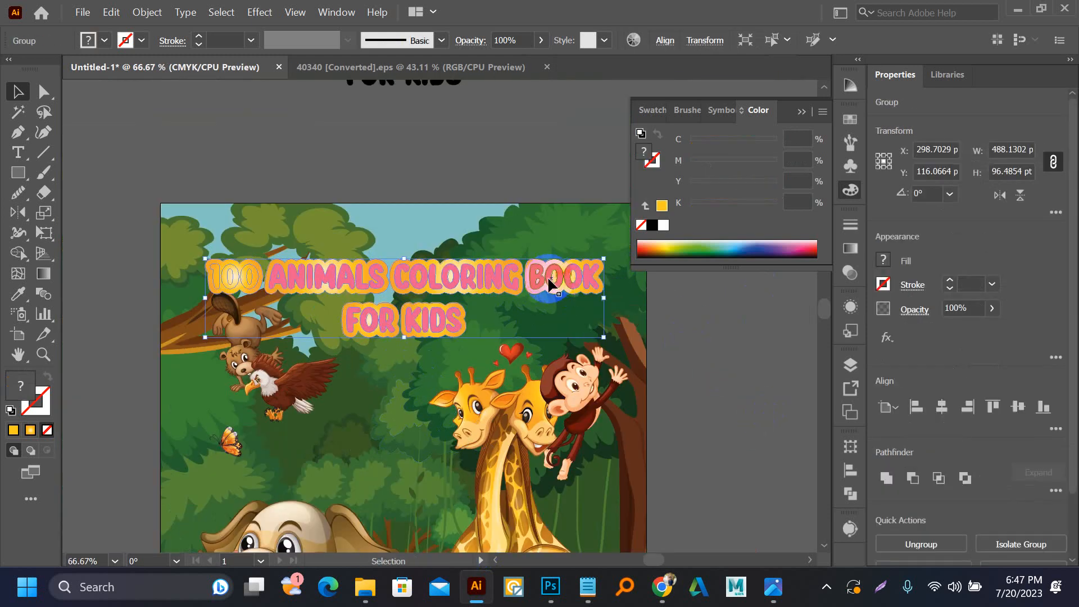
left_click_drag(480, 296, 483, 419)
left_click_drag(425, 398, 422, 256)
right_click(423, 255)
left_click(463, 400)
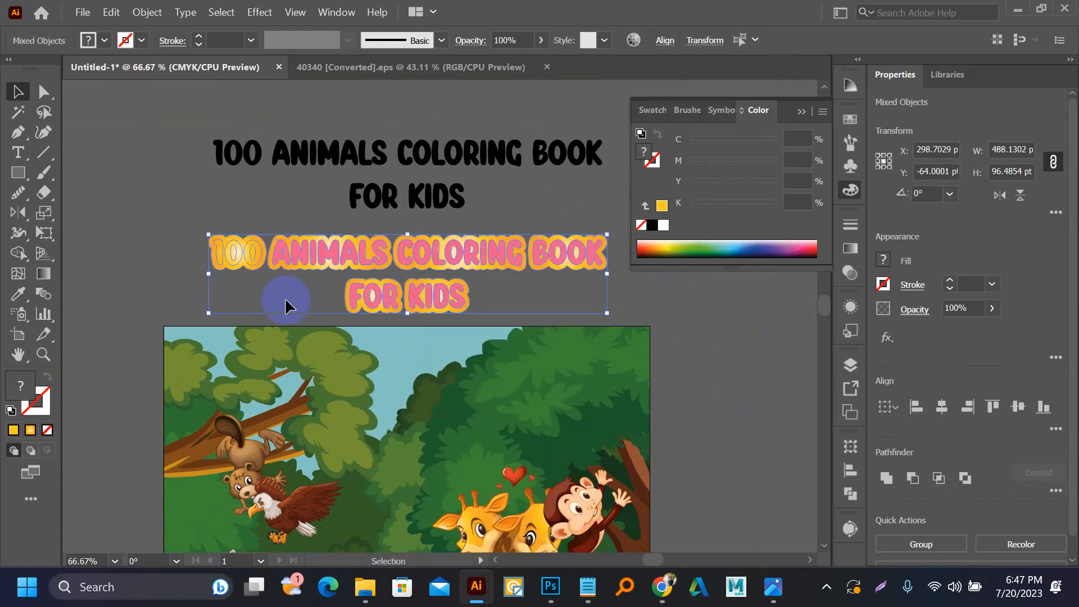
- Send the gradient backing further backward, behind the pink characters of 100
left_click(264, 281)
left_click(255, 264)
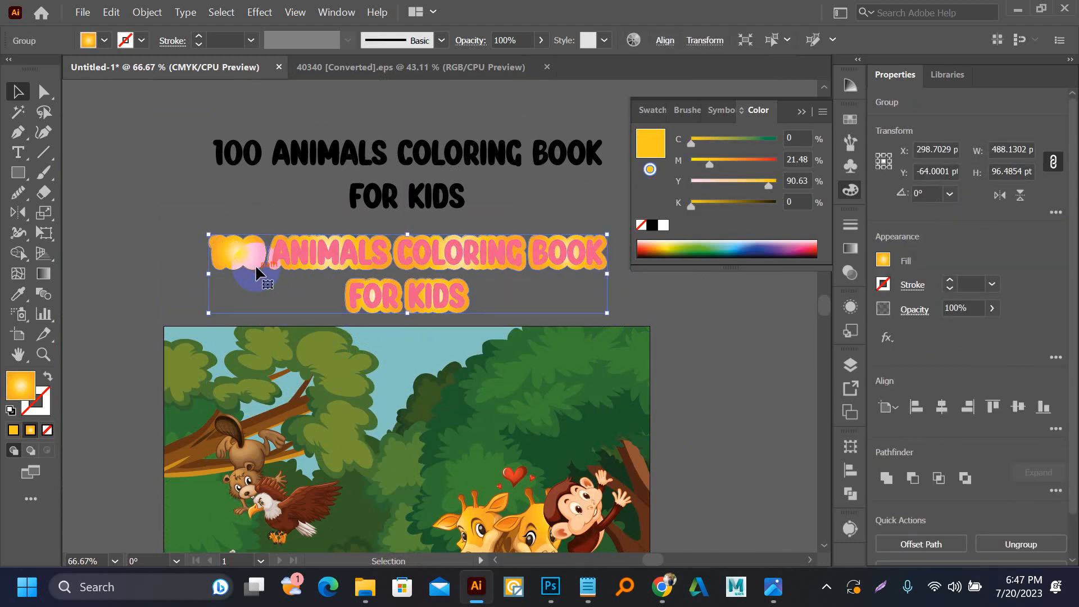
key("ctrl")
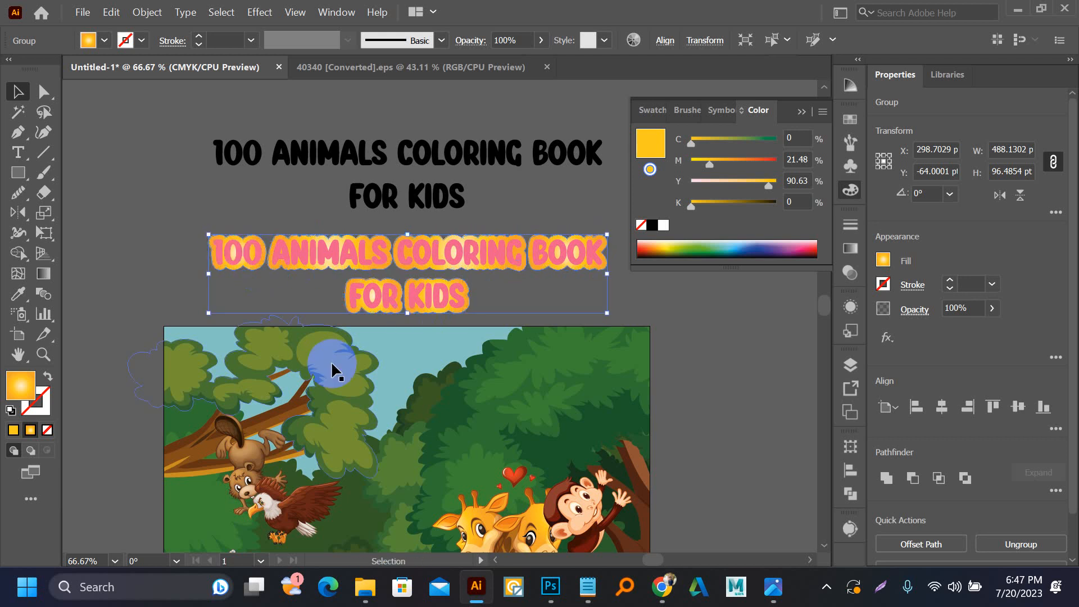
- Group all the pink title letters apart from their backing and fill the group with black
left_click(248, 255)
left_click_drag(392, 299, 585, 276)
left_click(579, 265)
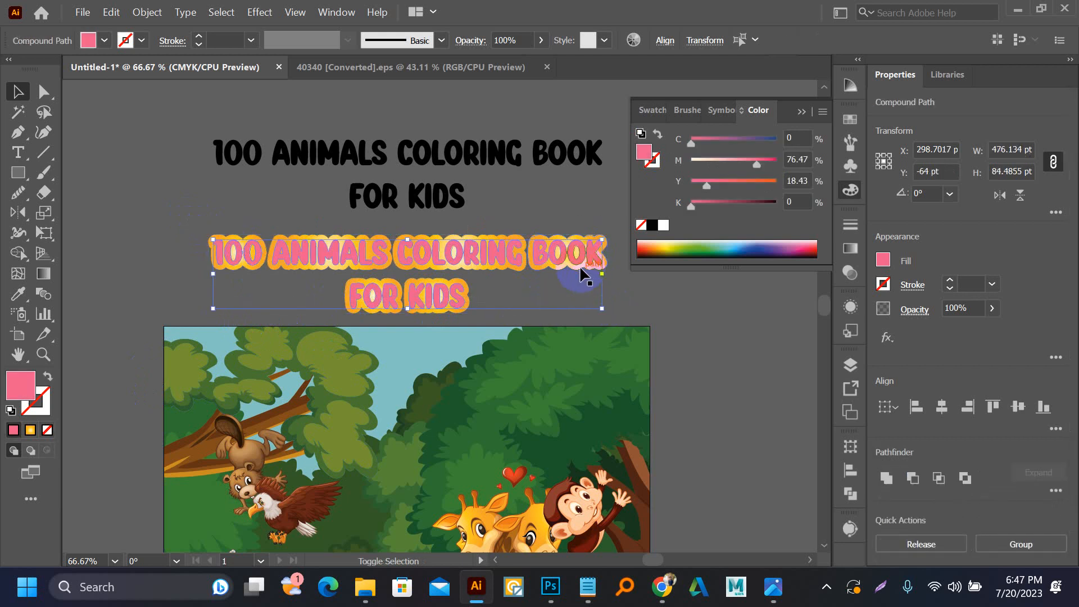
key("v")
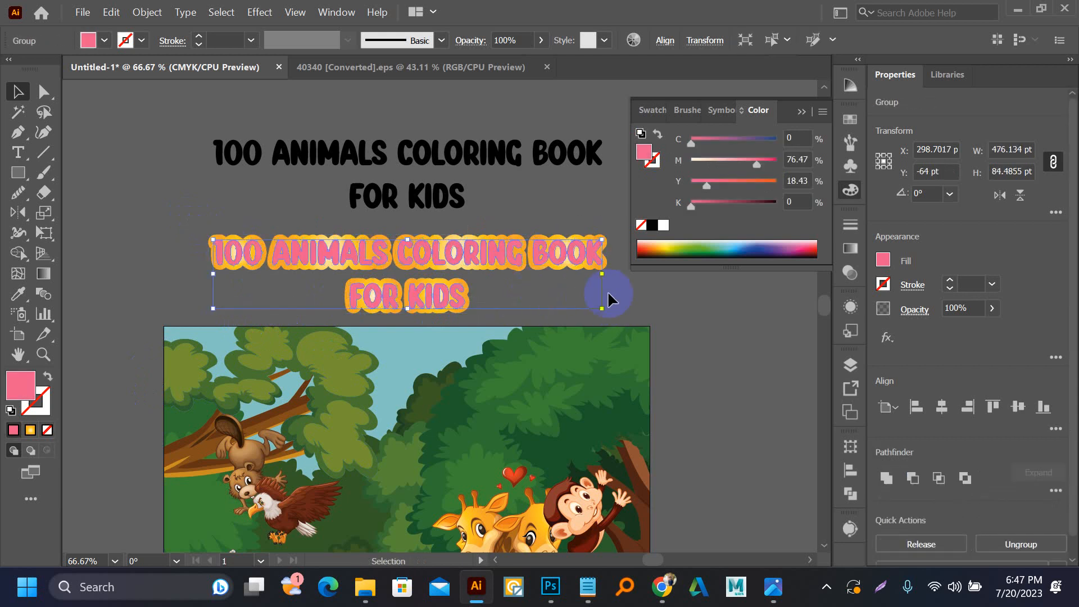
left_click(683, 249)
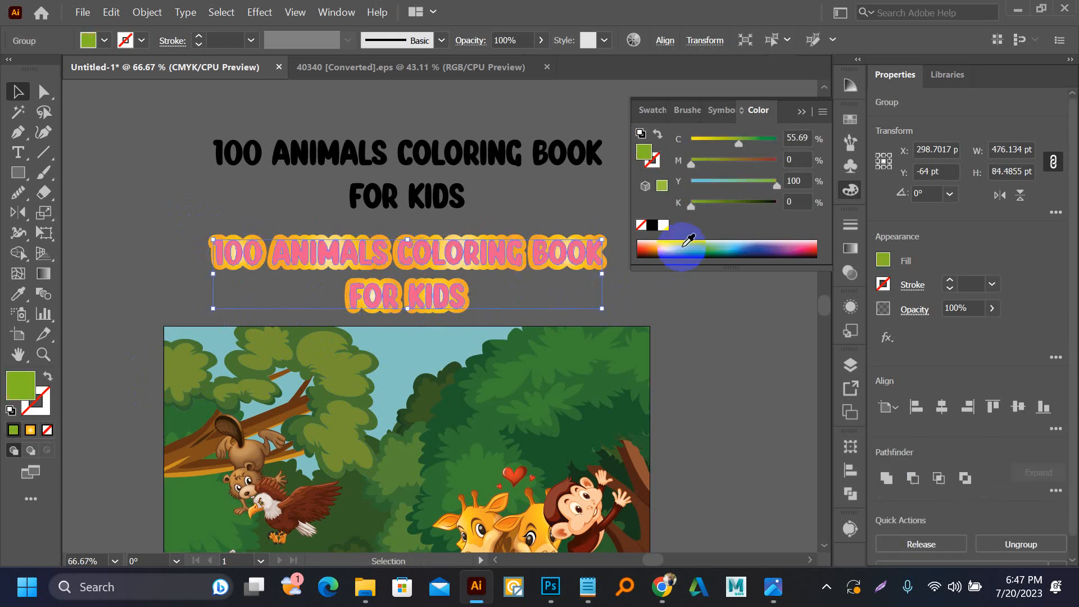
left_click(651, 225)
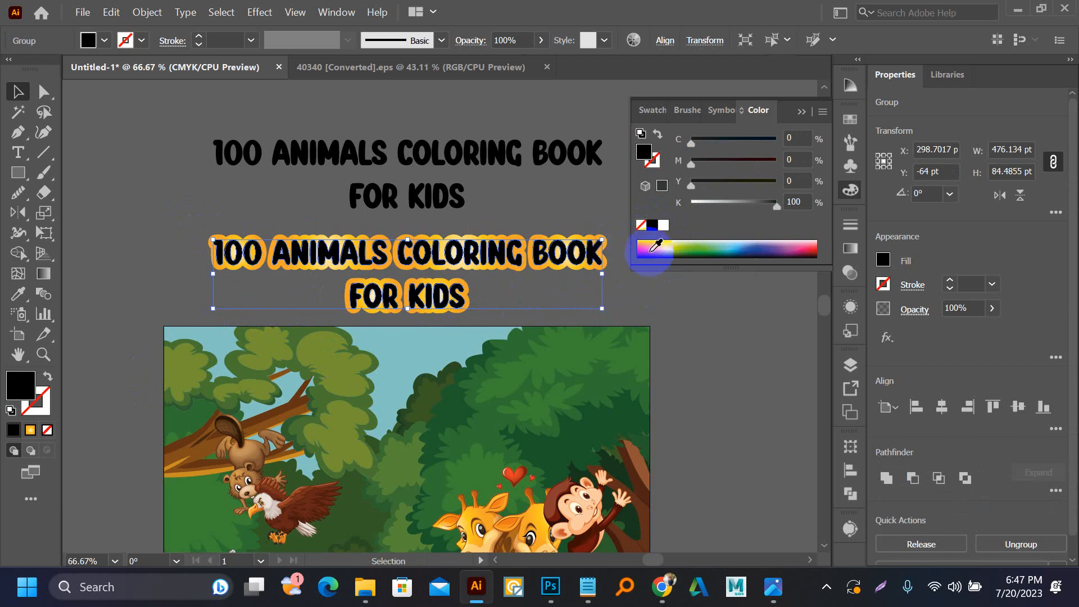
left_click(662, 225)
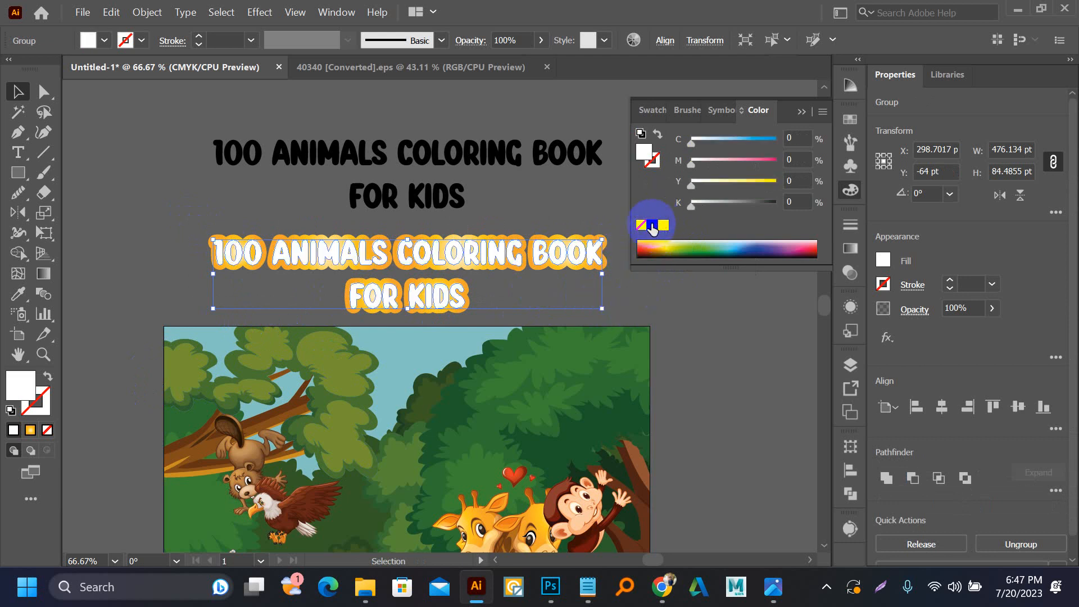
left_click(652, 225)
left_click(493, 229)
left_click_drag(490, 259, 489, 383)
scroll(483, 382, "down", 1)
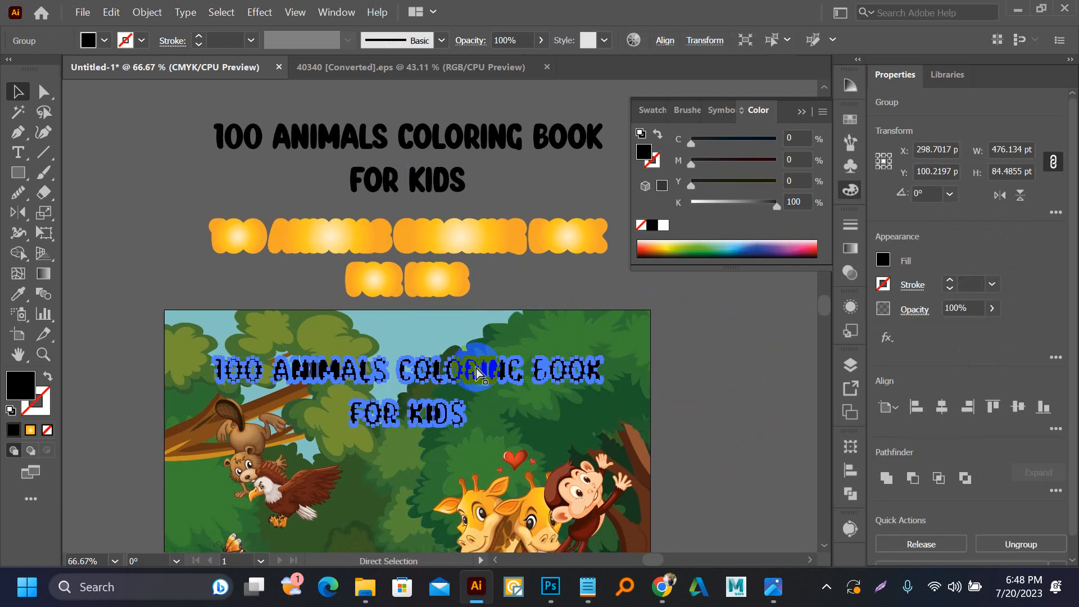
key("ctrl+z")
- Move the title with its gradient backing onto the top of the jungle cover, and leave letters and backing ungrouped from each other
left_click(159, 221)
left_click(396, 246)
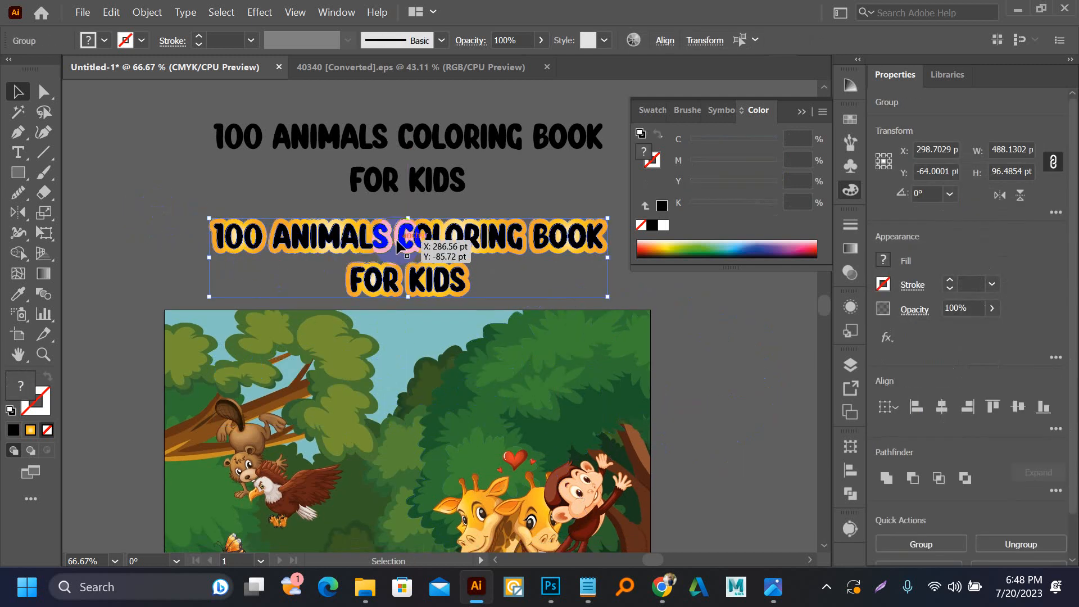
left_click_drag(396, 246, 394, 366)
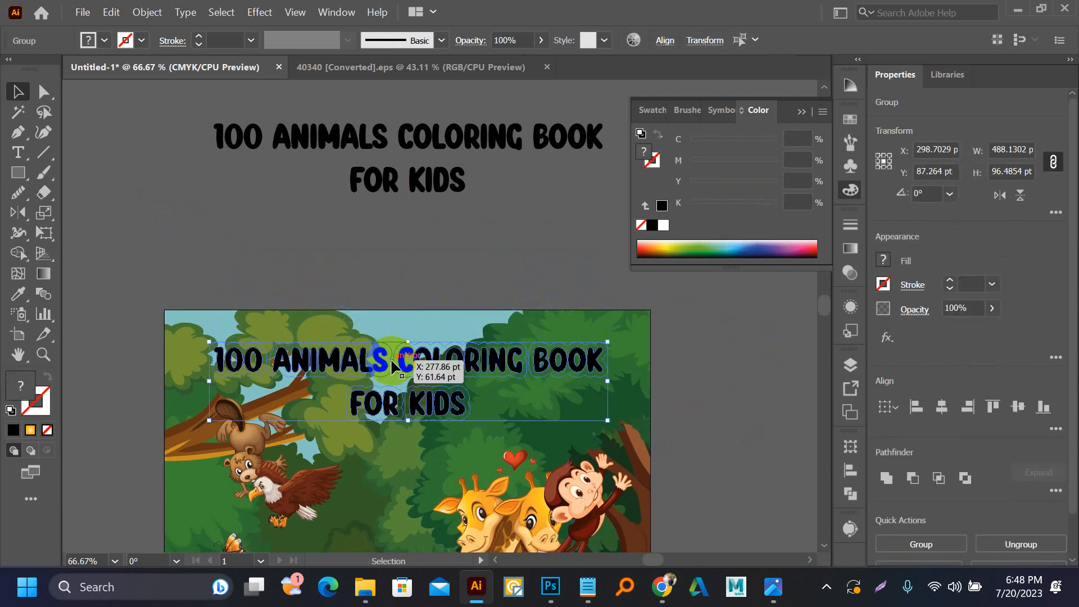
key("ctrl+g")
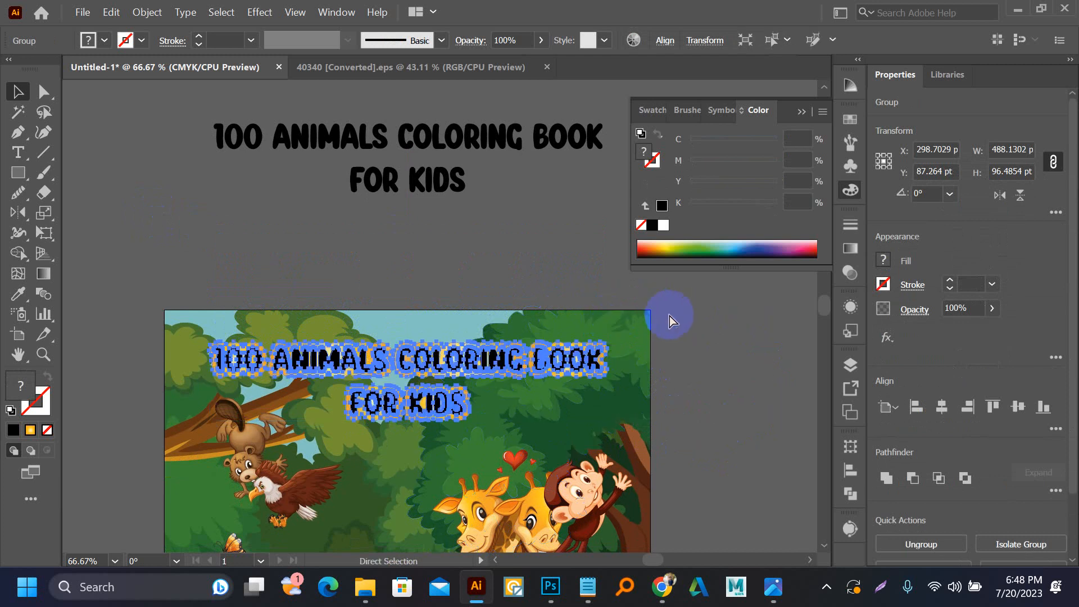
left_click(621, 352)
right_click(601, 356)
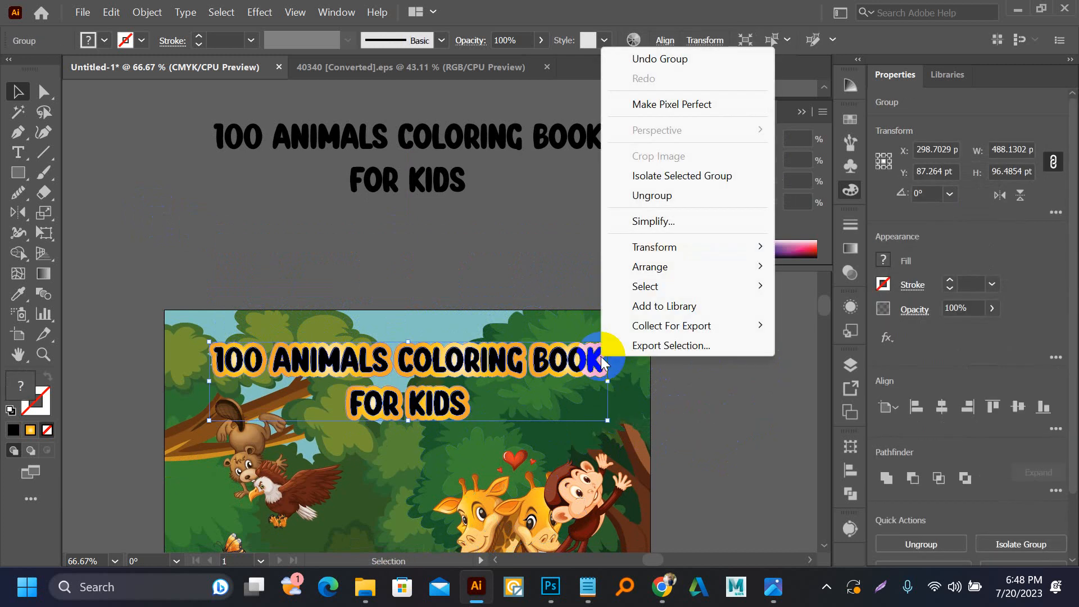
left_click(673, 203)
left_click(700, 361)
- Try flat fills sampled from the cover artwork on the title's backing, ending with the orange of the mushroom
left_click_drag(675, 369, 656, 332)
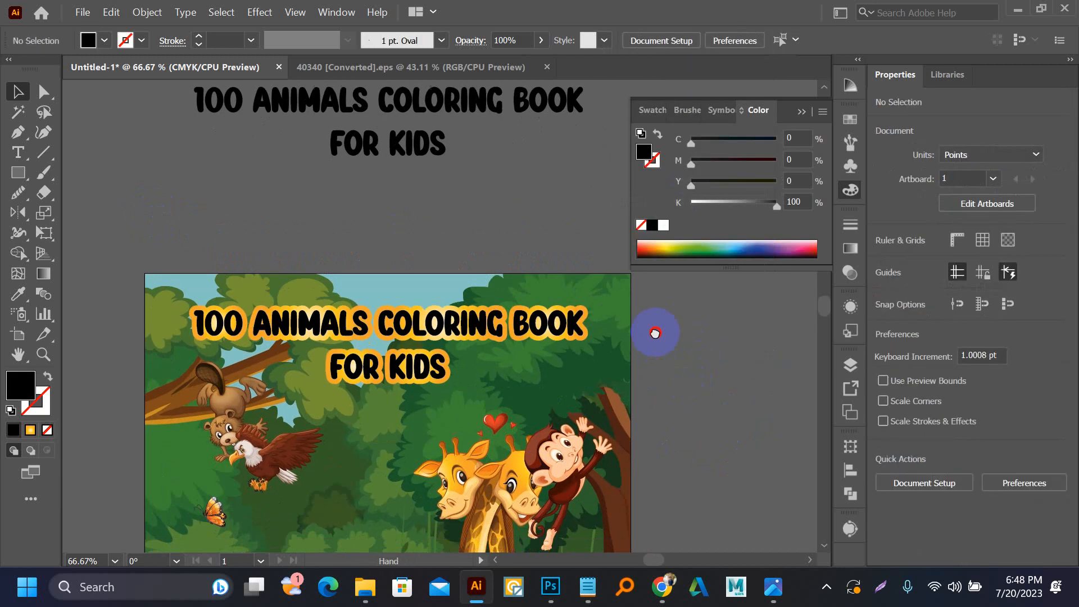
scroll(654, 329, "down", 1)
left_click_drag(626, 375, 552, 285)
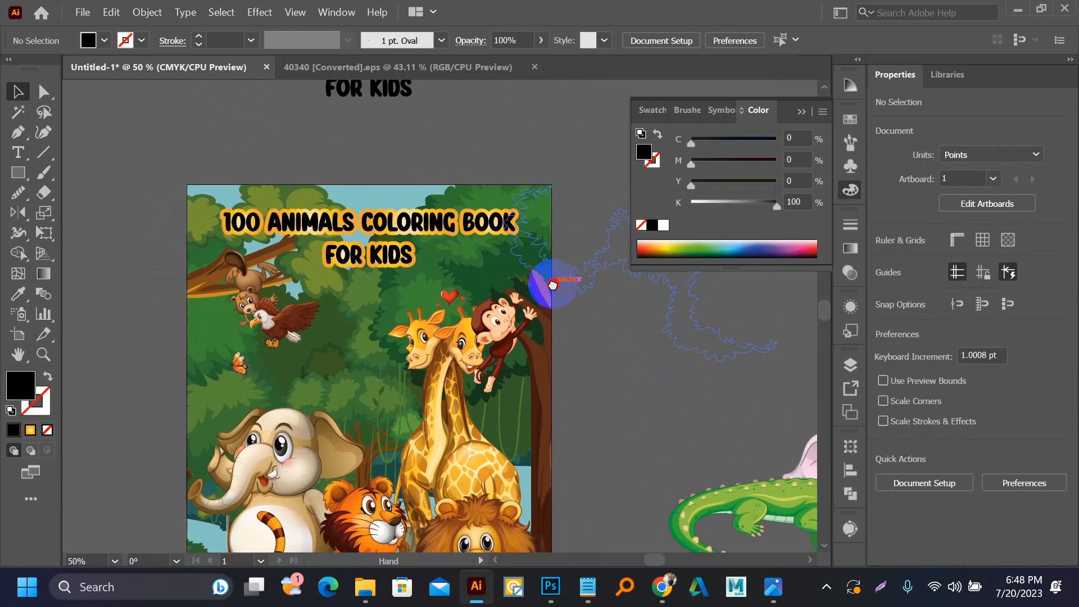
left_click_drag(534, 361, 517, 306)
scroll(506, 354, "down", 1)
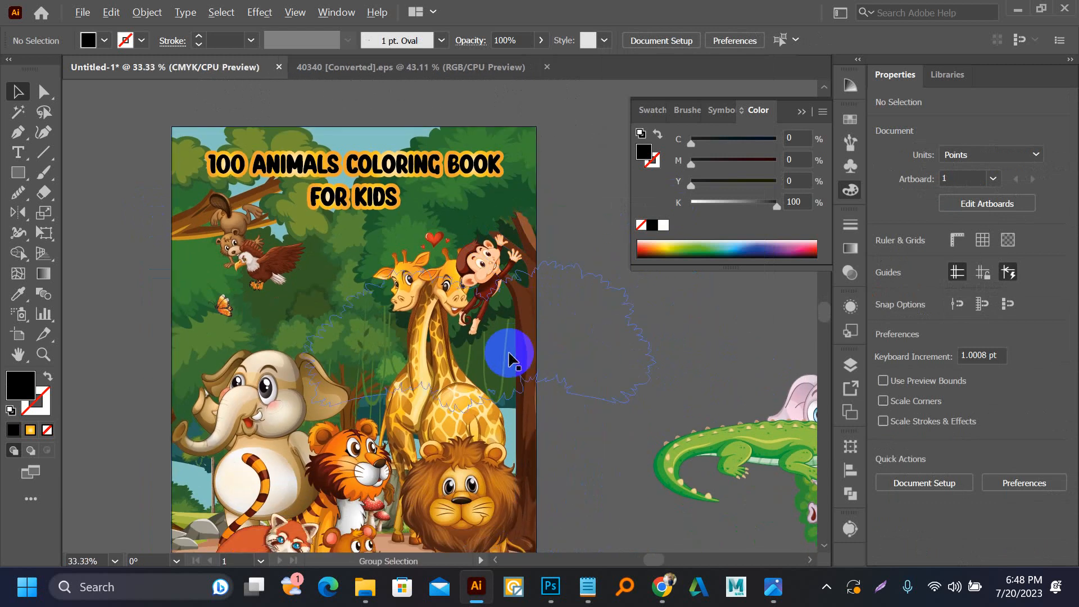
left_click_drag(477, 338, 466, 323)
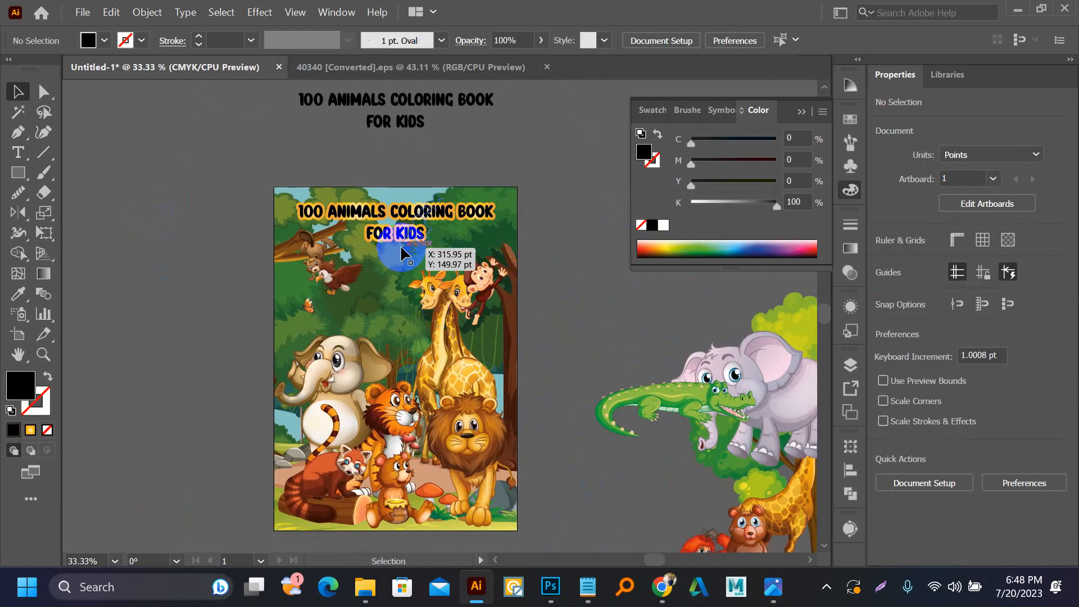
left_click(419, 241)
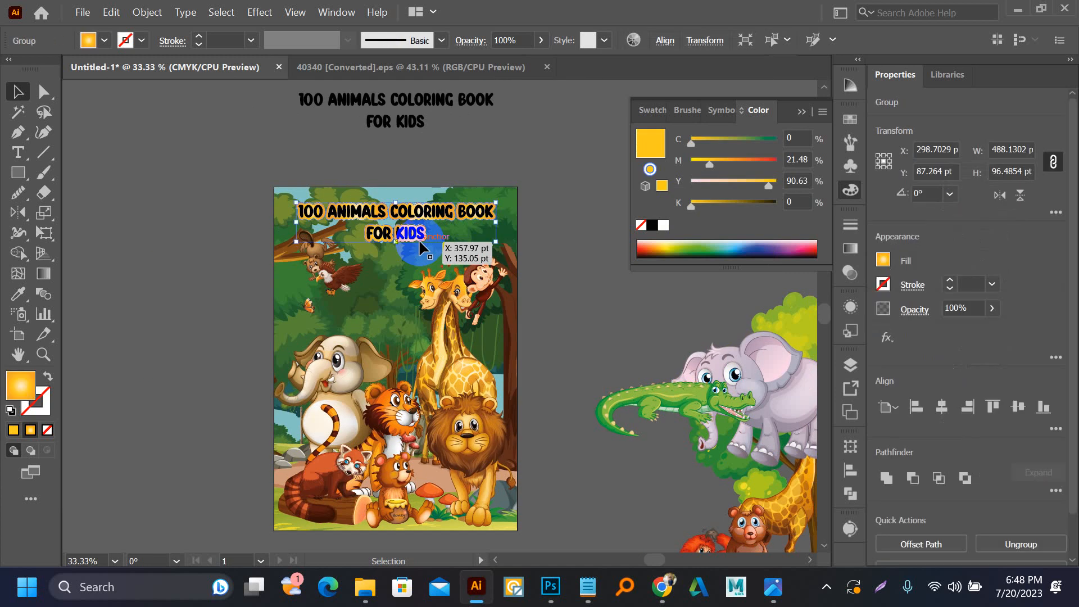
key("i")
left_click(338, 460)
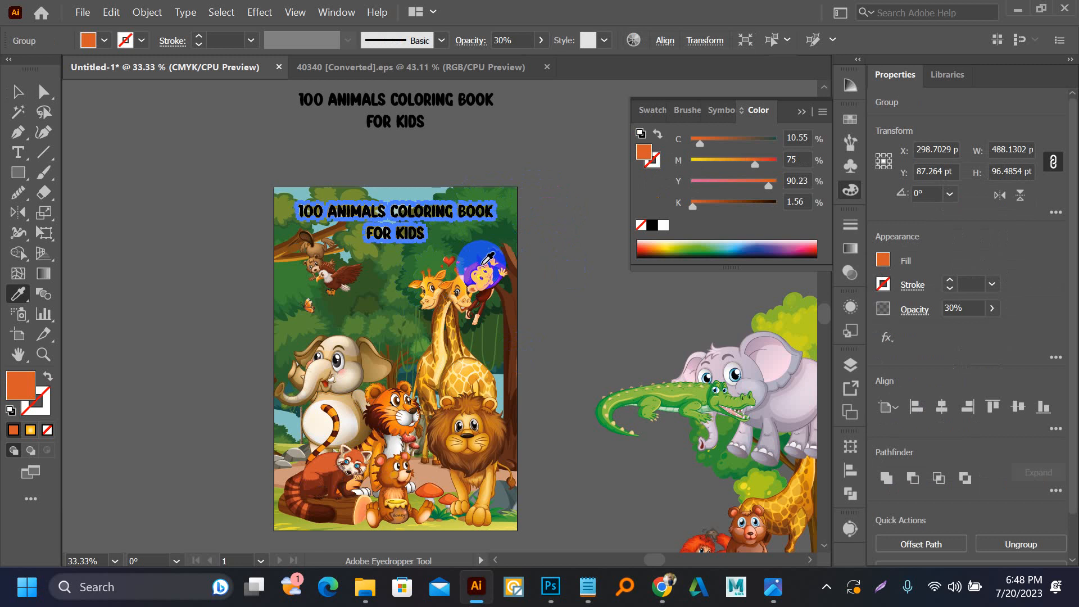
left_click(387, 308)
left_click(502, 230)
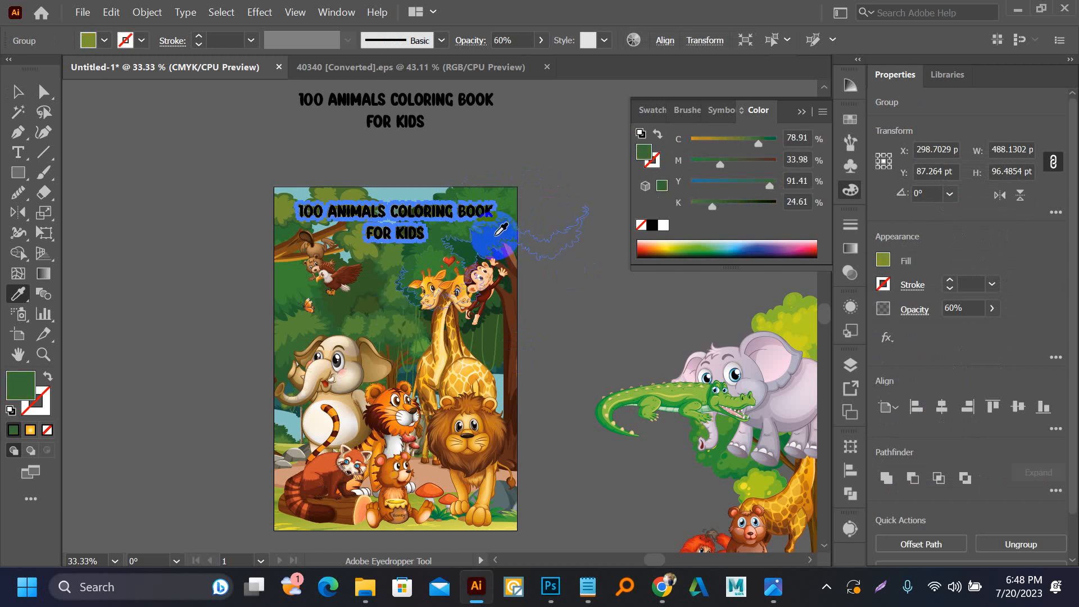
left_click(504, 440)
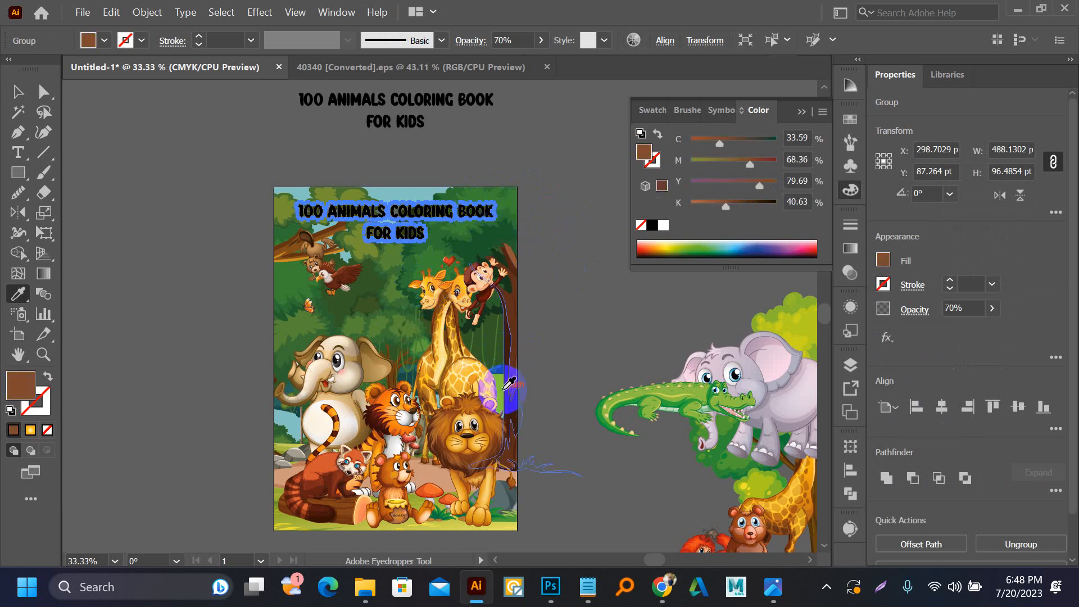
left_click(440, 484)
key("v")
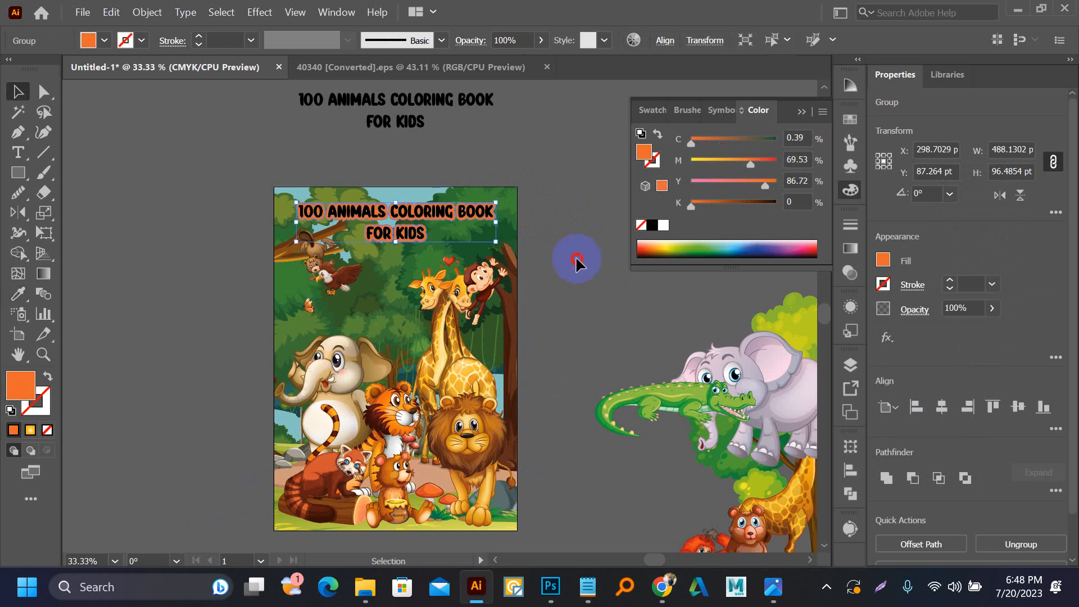
left_click(577, 260)
- Sample appearances from the giraffe, elephant and foliage for the black title letters, ending on a dark brown at 70% opacity
scroll(401, 215, "up", 2)
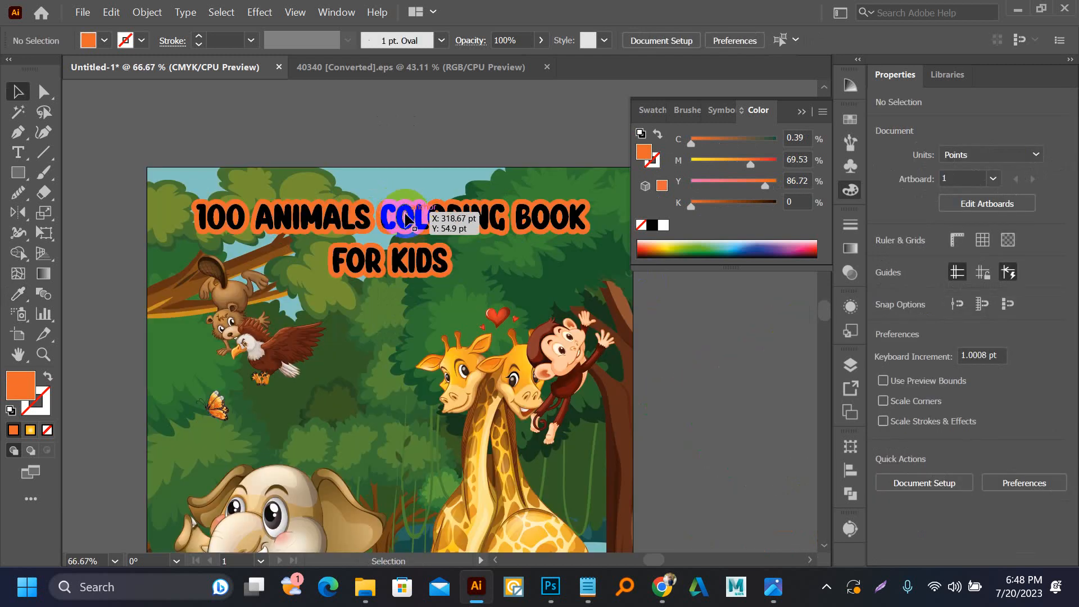
left_click(407, 225)
key("i")
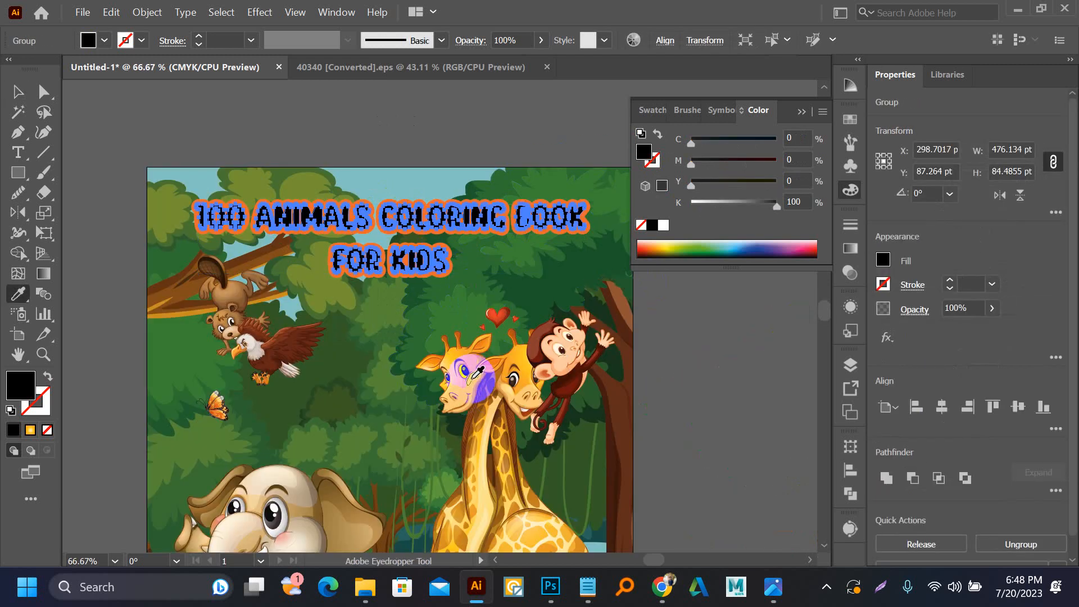
left_click(458, 356)
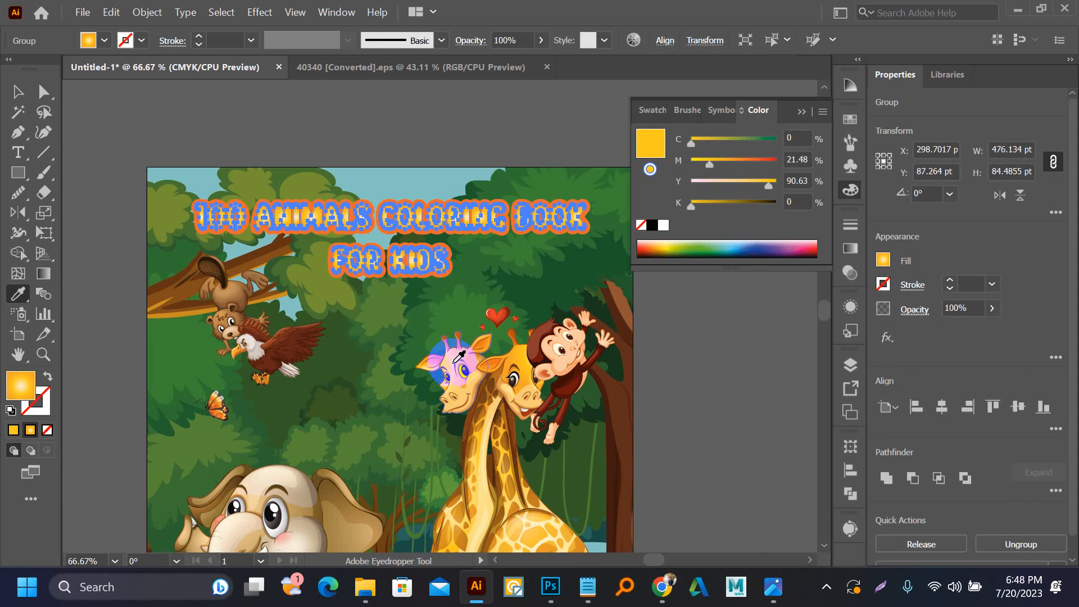
left_click(482, 455)
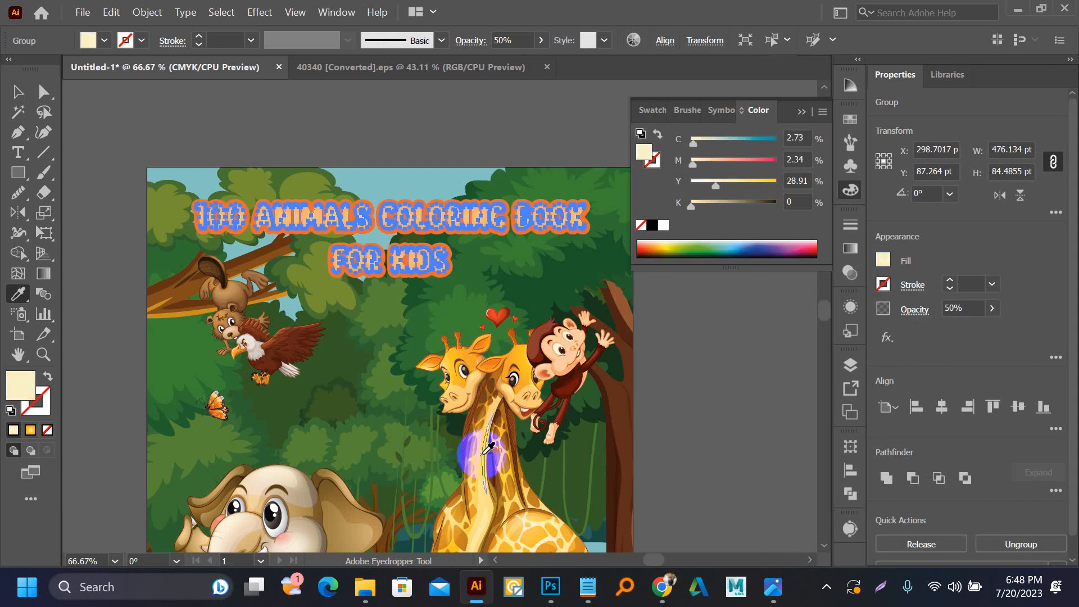
left_click(322, 480)
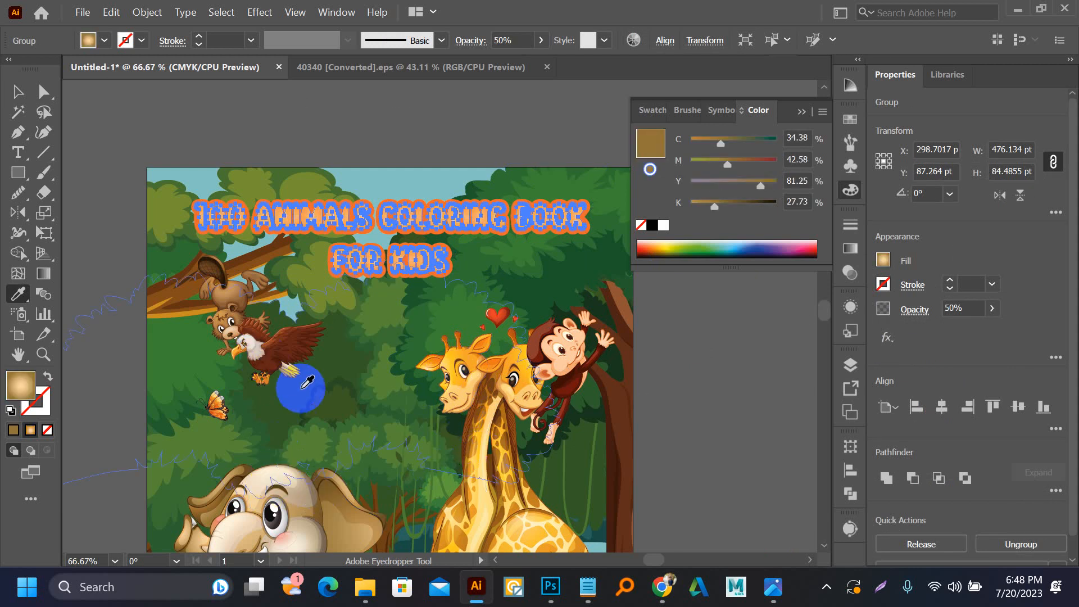
left_click(335, 304)
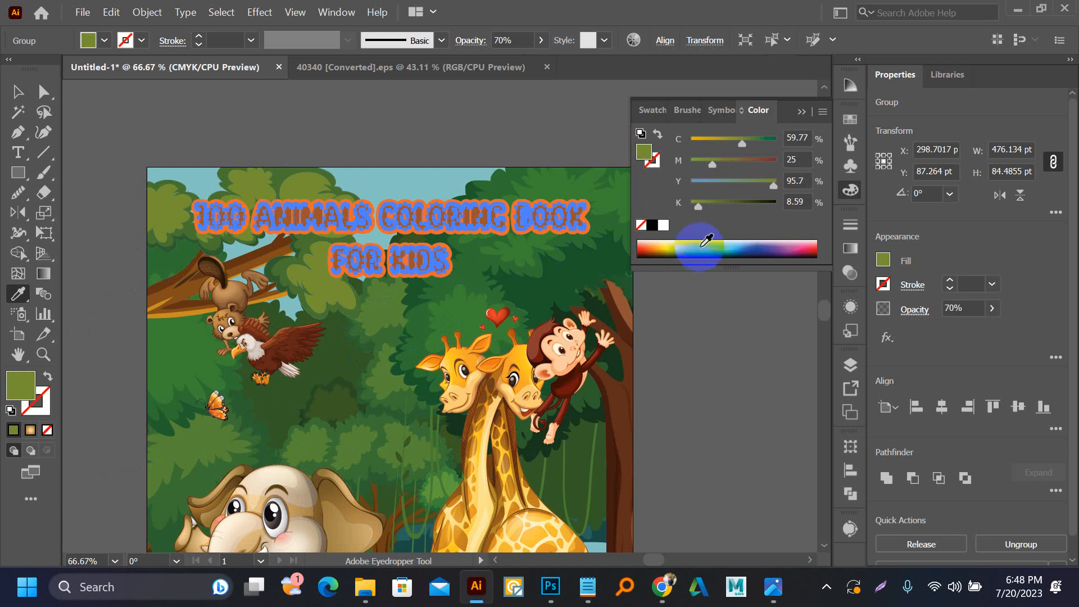
left_click(650, 252)
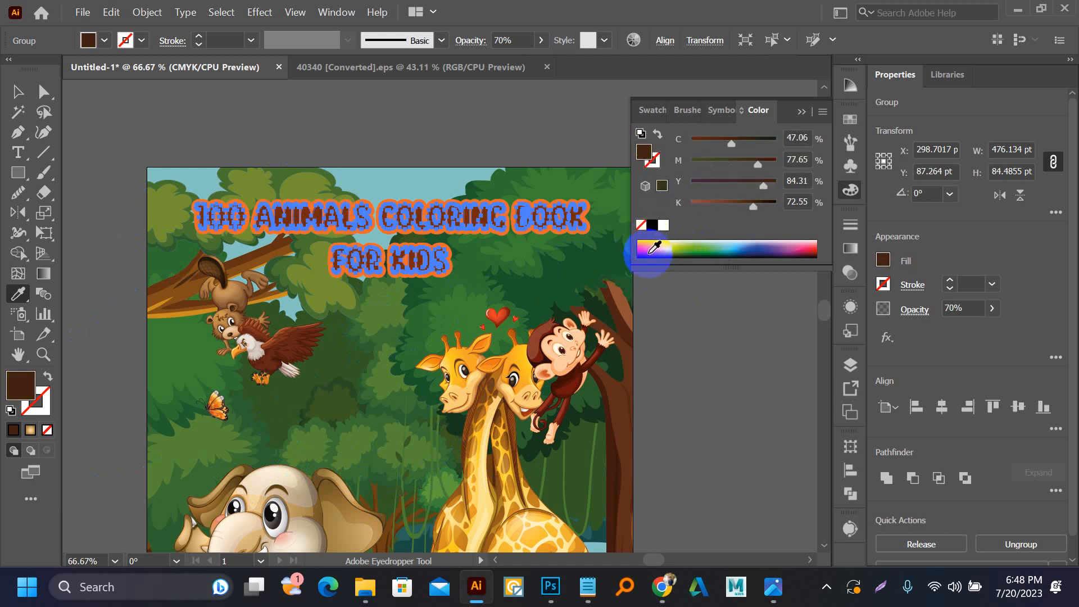
- Fill the title letters with the pure red swatch and their backing with the pure yellow swatch
left_click(850, 121)
left_click(687, 169)
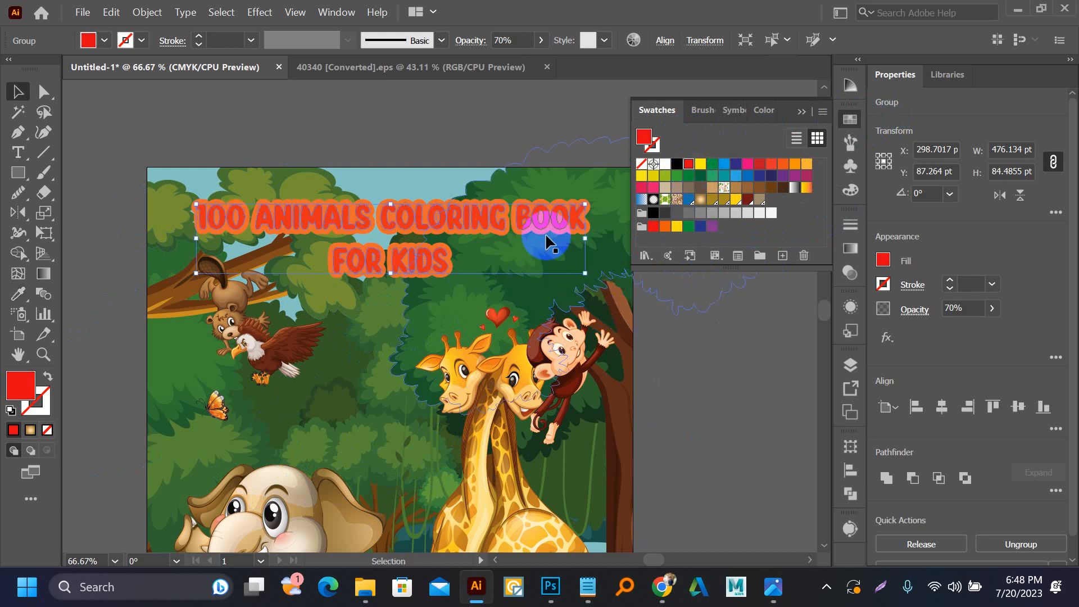
left_click(546, 228)
key("v")
left_click(700, 163)
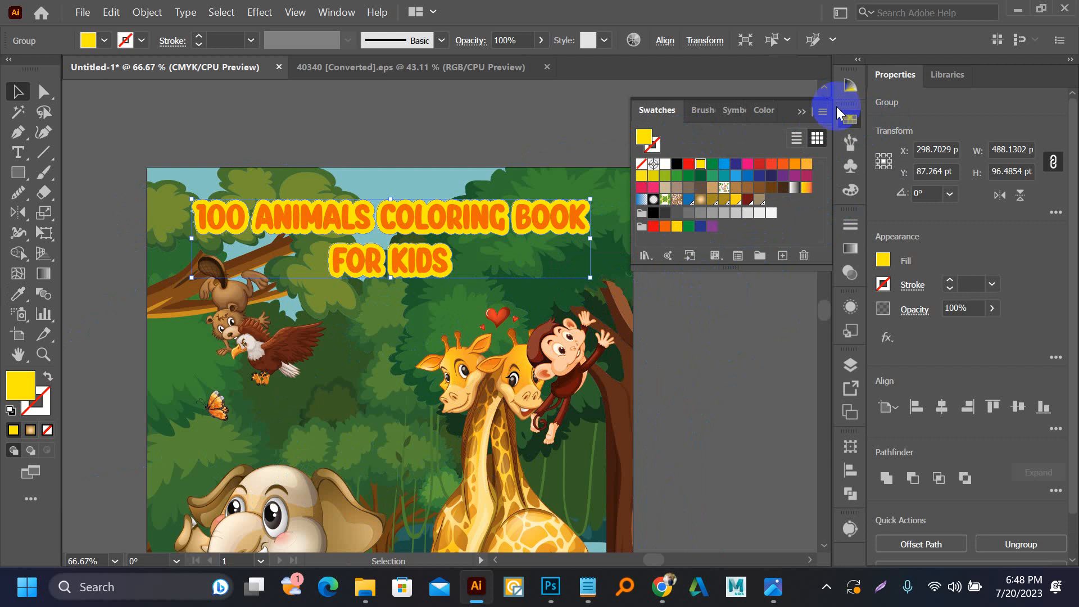
- Lighten the title backing's yellow fill by setting its Y value to 79%
left_click(849, 189)
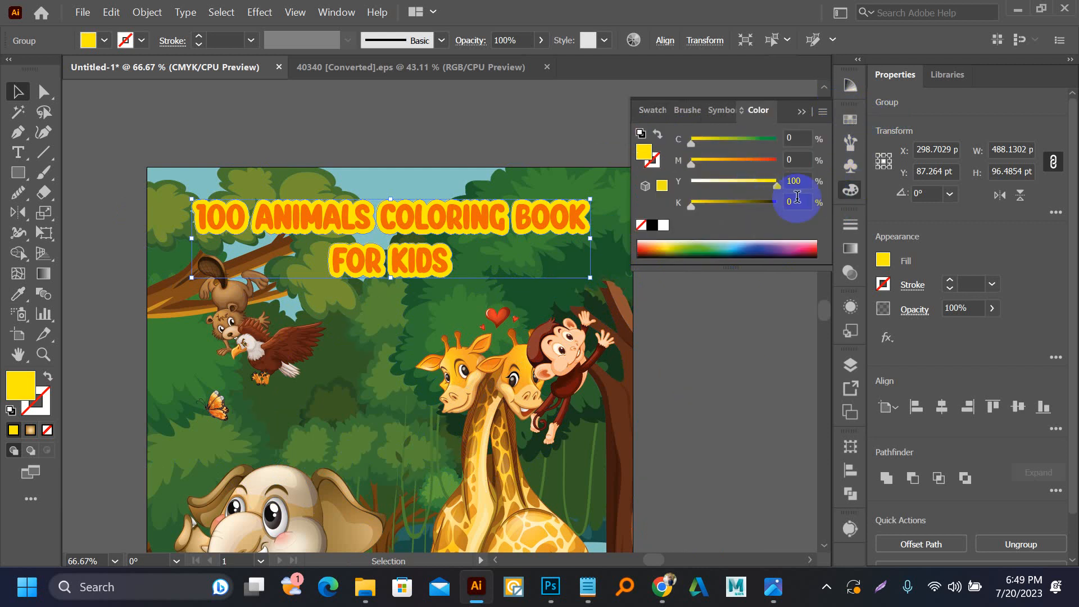
left_click_drag(770, 187, 725, 182)
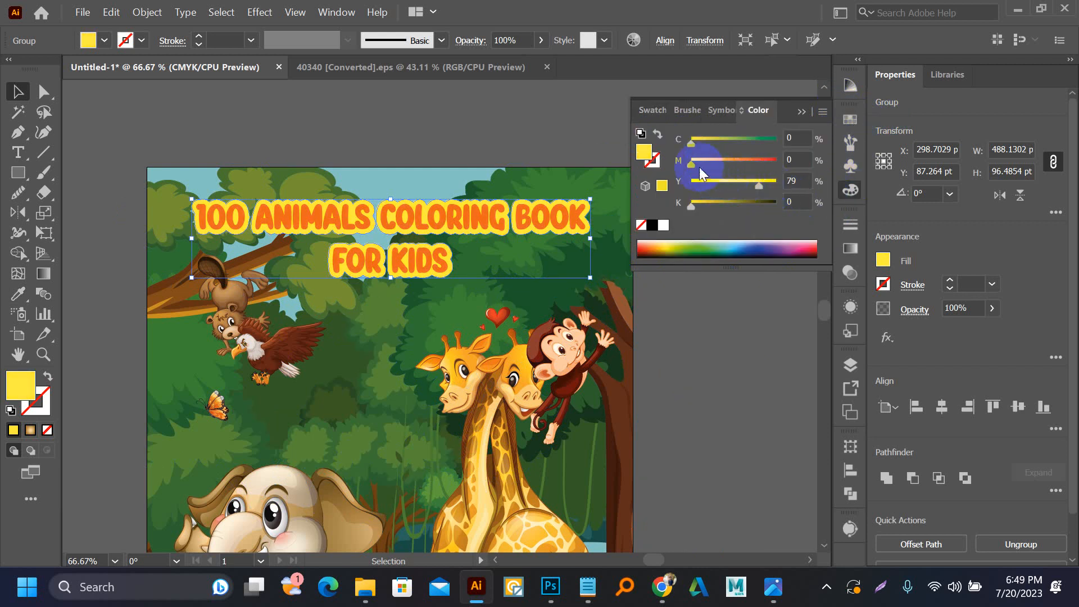
left_click(717, 303)
- Darken the red fill of the title letters by setting its K value to 33%
left_click(573, 221)
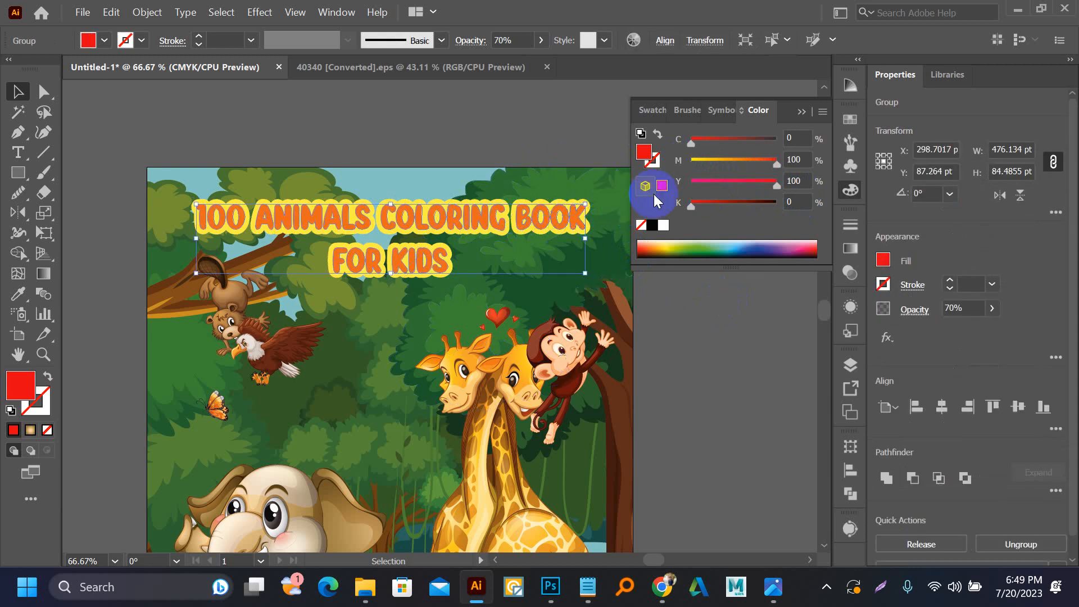
left_click_drag(683, 211, 720, 204)
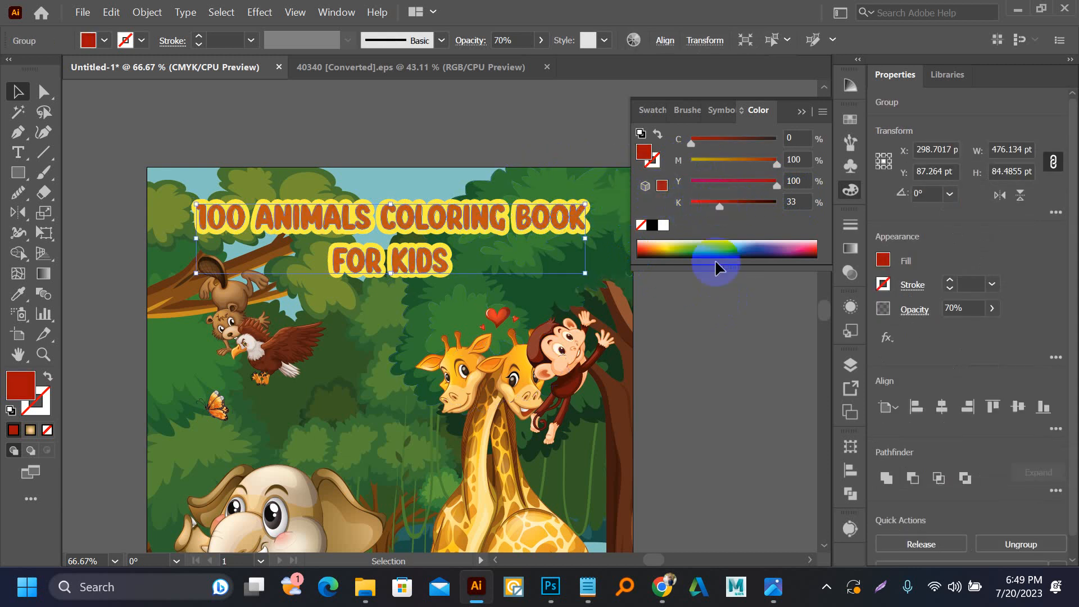
left_click(702, 319)
- Add a 1 pt black stroke around the title's yellow backing and check the outline up close
scroll(744, 404, "down", 1)
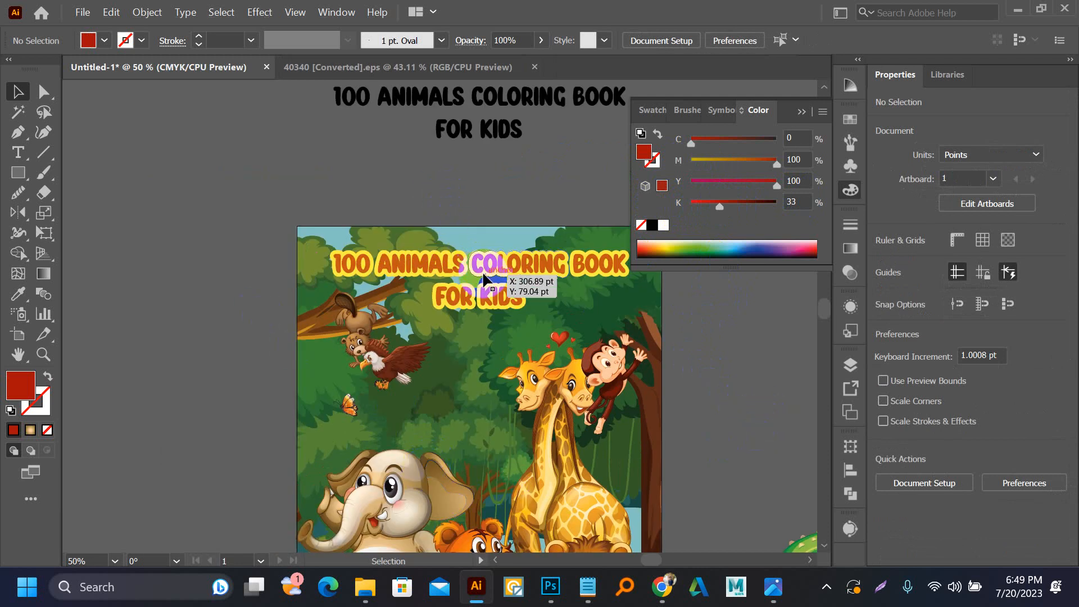
scroll(494, 286, "up", 1)
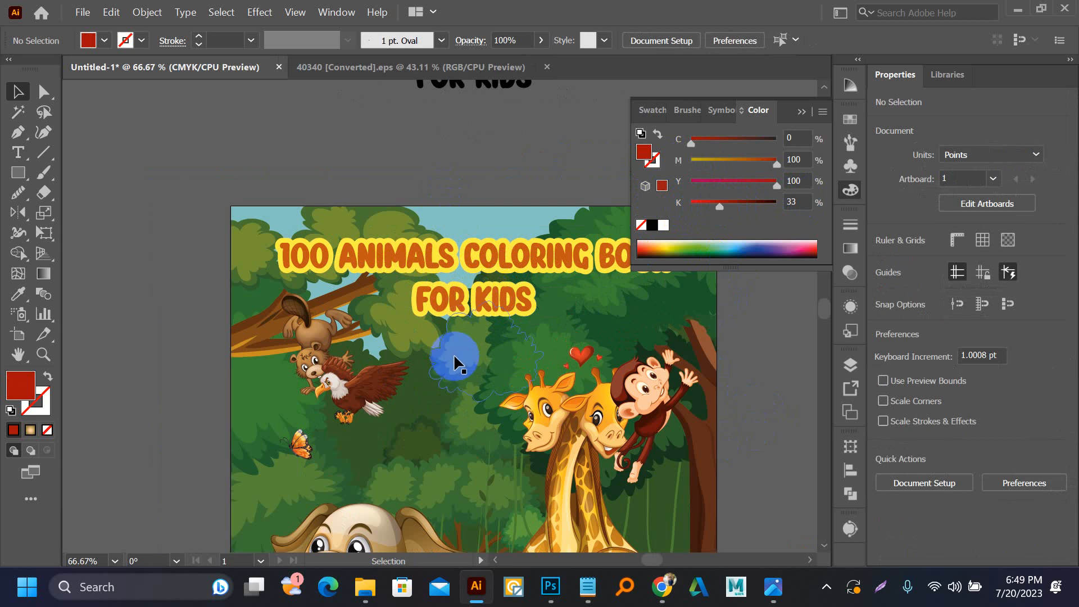
scroll(428, 247, "up", 3)
left_click(446, 257)
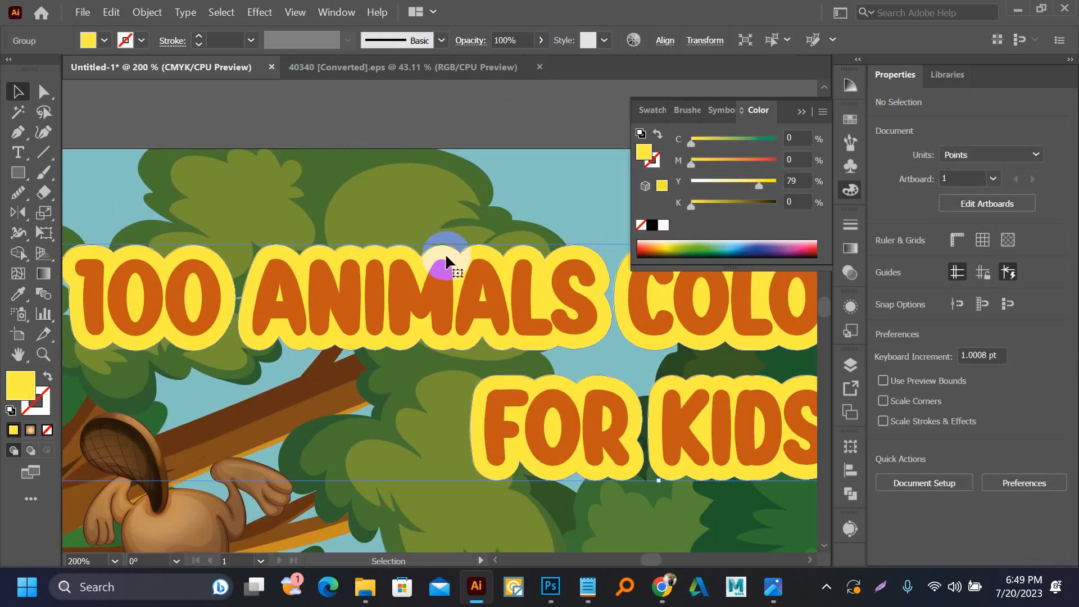
left_click(25, 412)
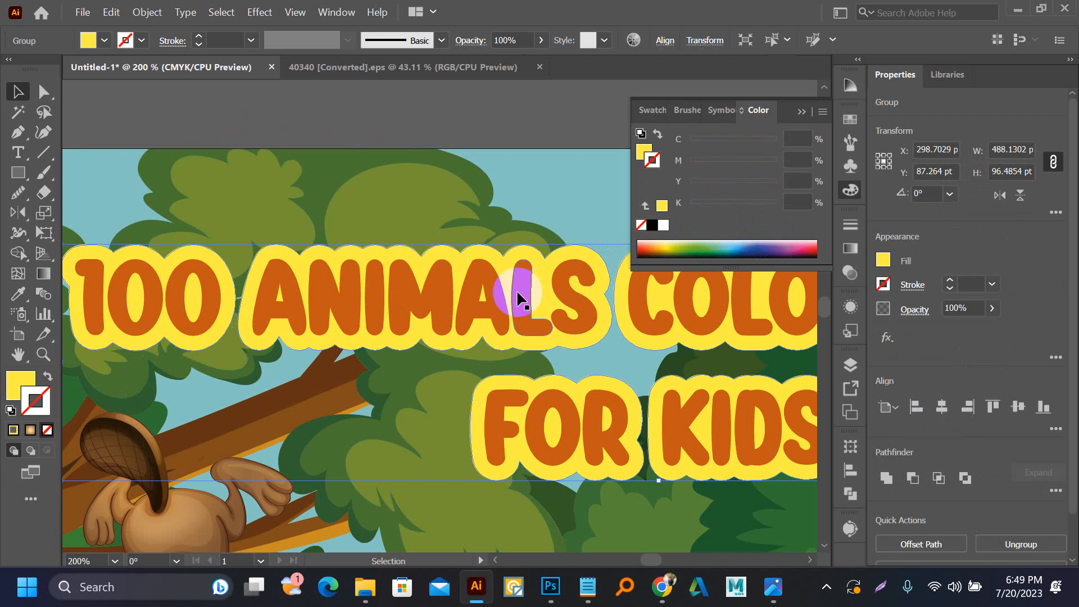
left_click(652, 225)
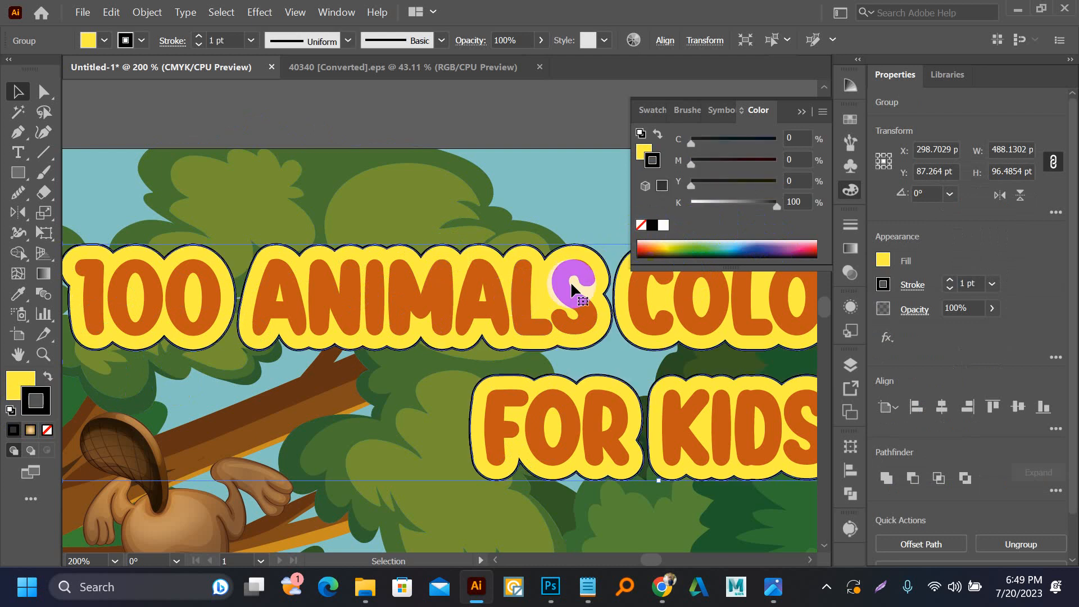
scroll(425, 396, "down", 3)
left_click(372, 216)
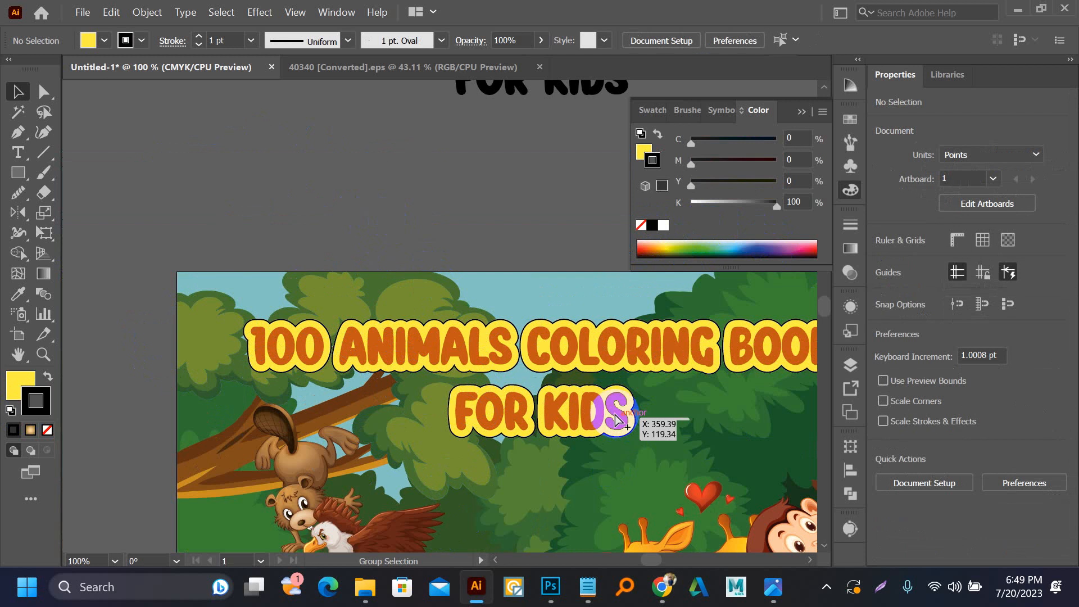
scroll(595, 399, "up", 3)
left_click_drag(482, 234, 458, 445)
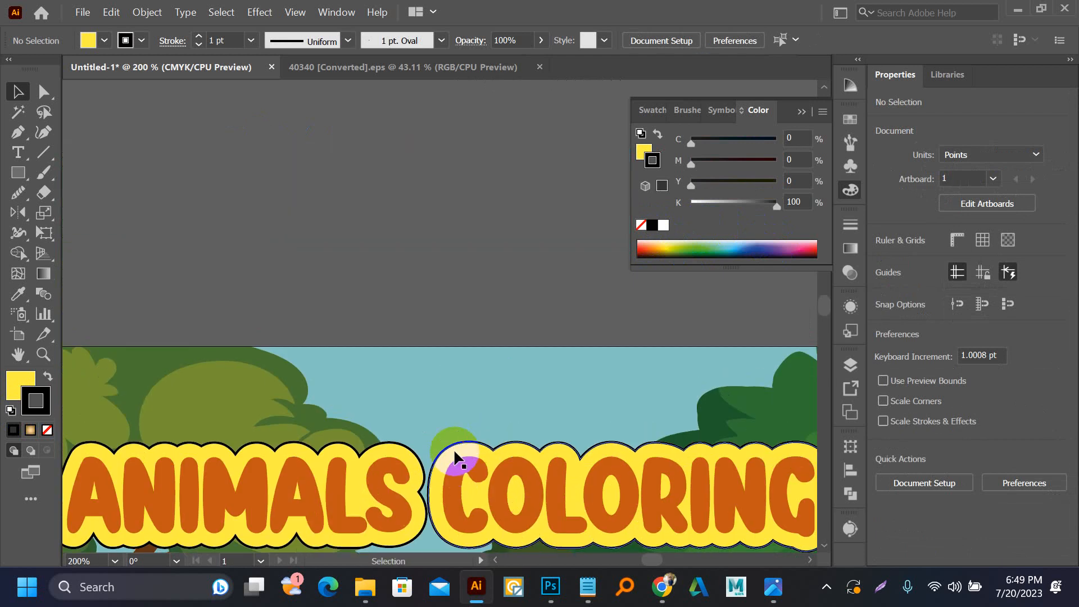
- Draw a rectangle about 33 by 26 pt above the artboard and fill it with the dark red sampled from the title letters
key("m")
left_click_drag(397, 203, 479, 267)
key("i")
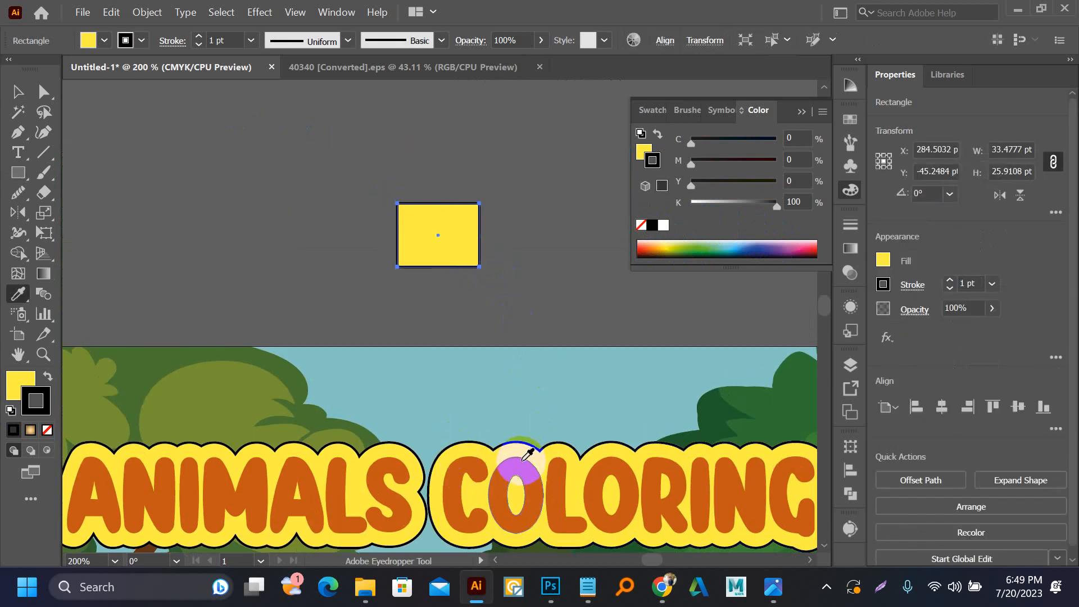
left_click(516, 456)
key("v")
left_click(454, 246)
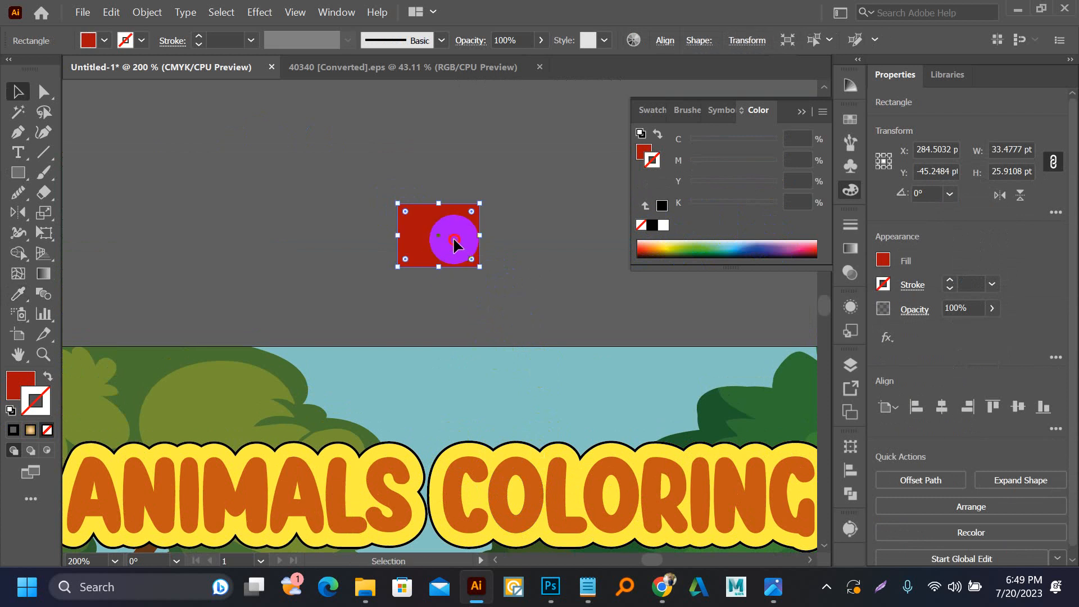
- Copy the red rectangle's hex code A90F09 and apply it as the stroke colour of the title's yellow backing
left_click(27, 376)
double_click(25, 382)
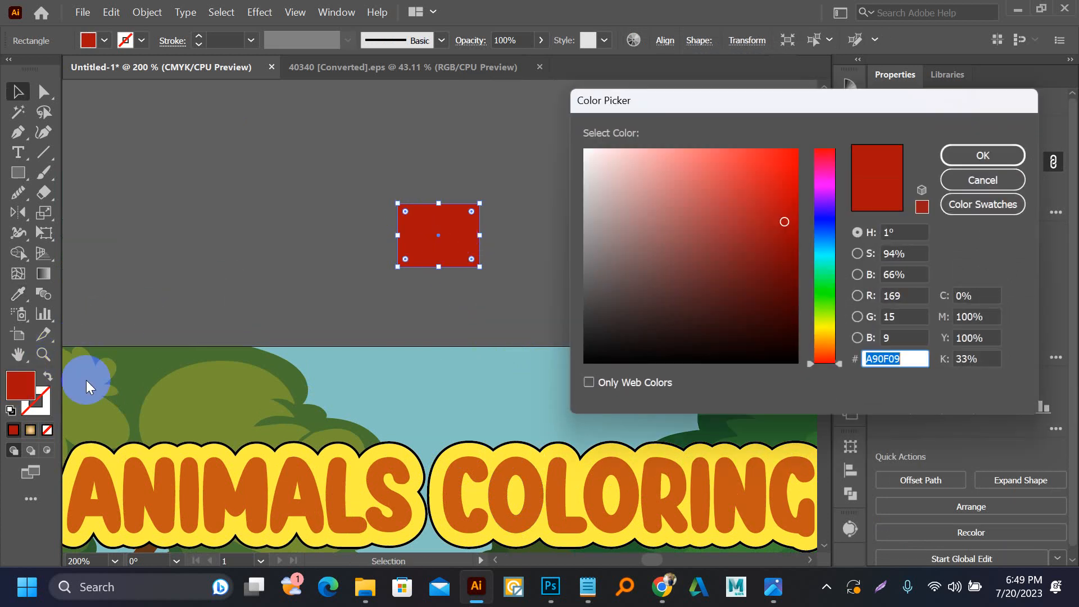
left_click(983, 180)
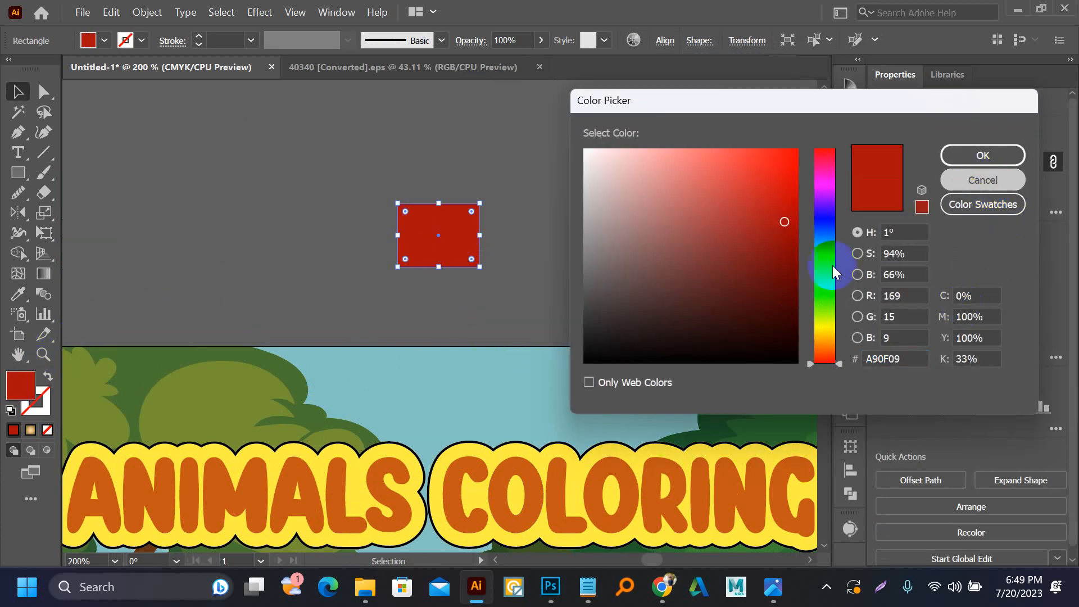
left_click(462, 442)
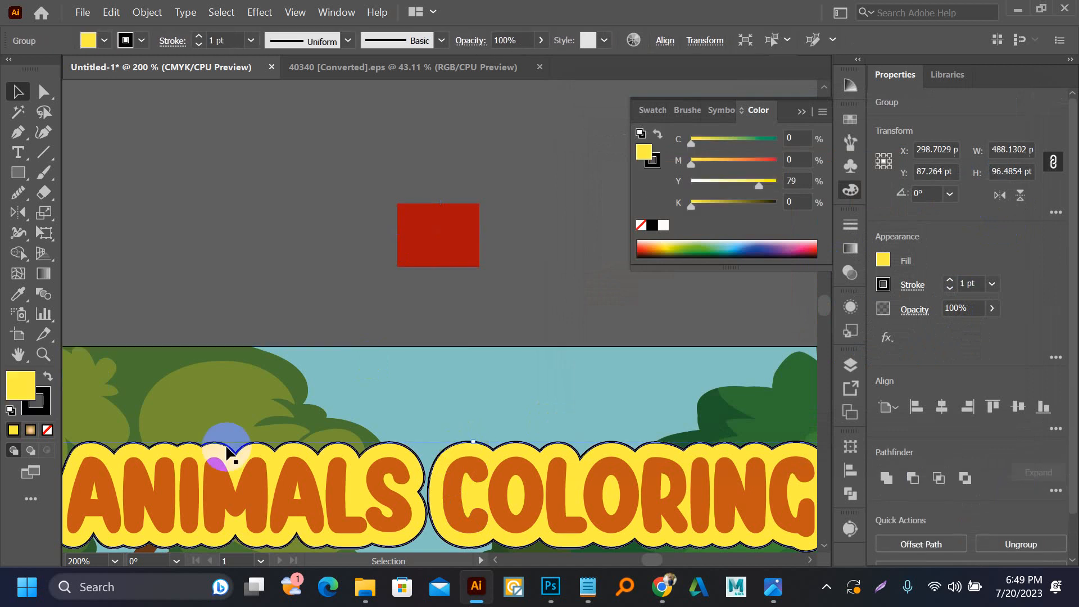
left_click(26, 412)
double_click(28, 412)
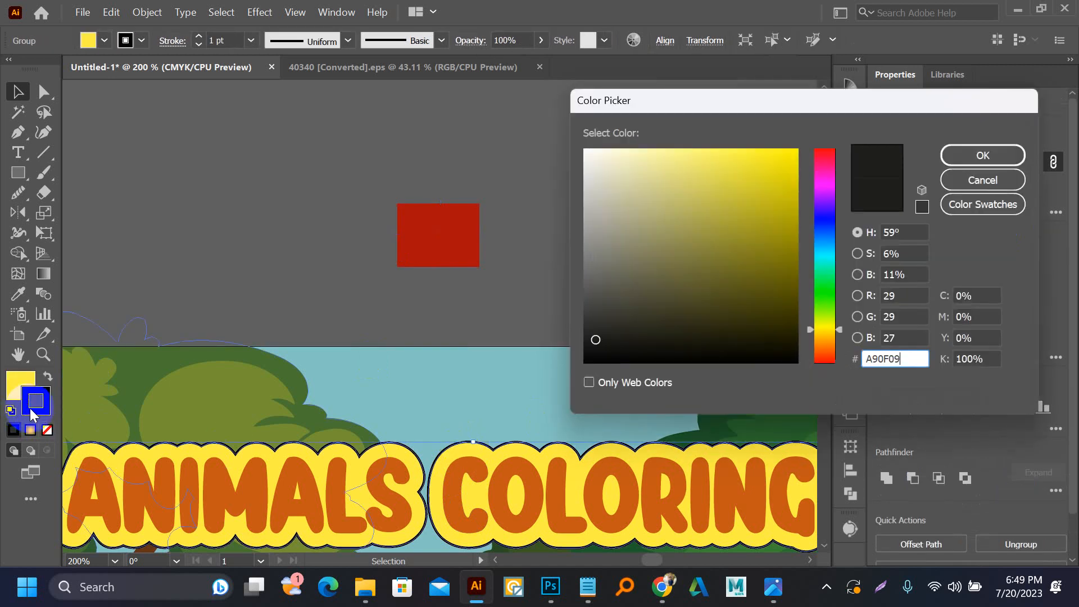
left_click(982, 155)
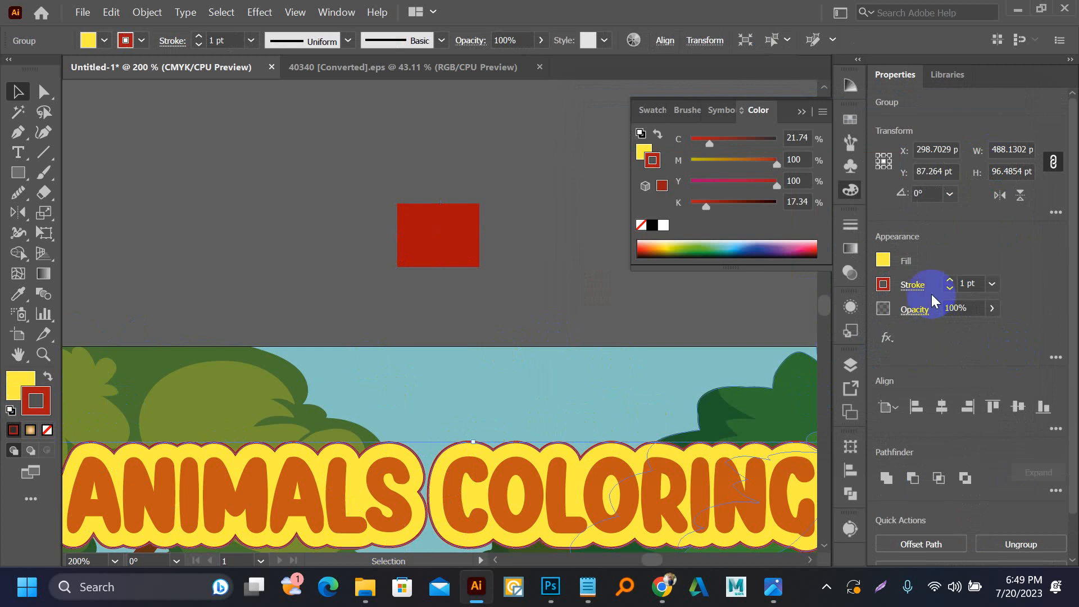
- Set the yellow backing's stroke to 2 pt with round corner joins
left_click(949, 280)
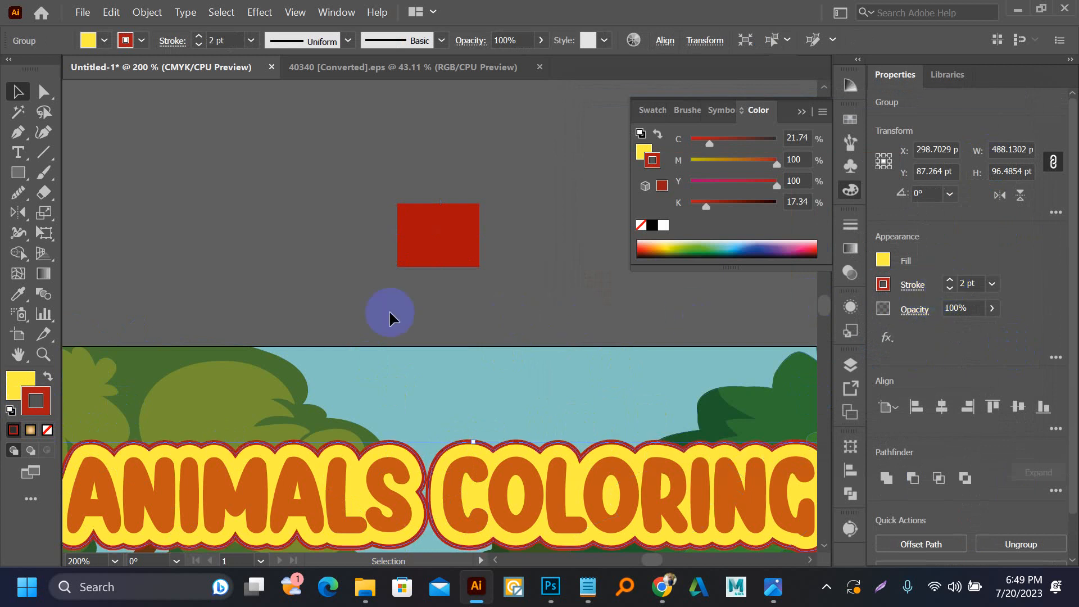
left_click(165, 42)
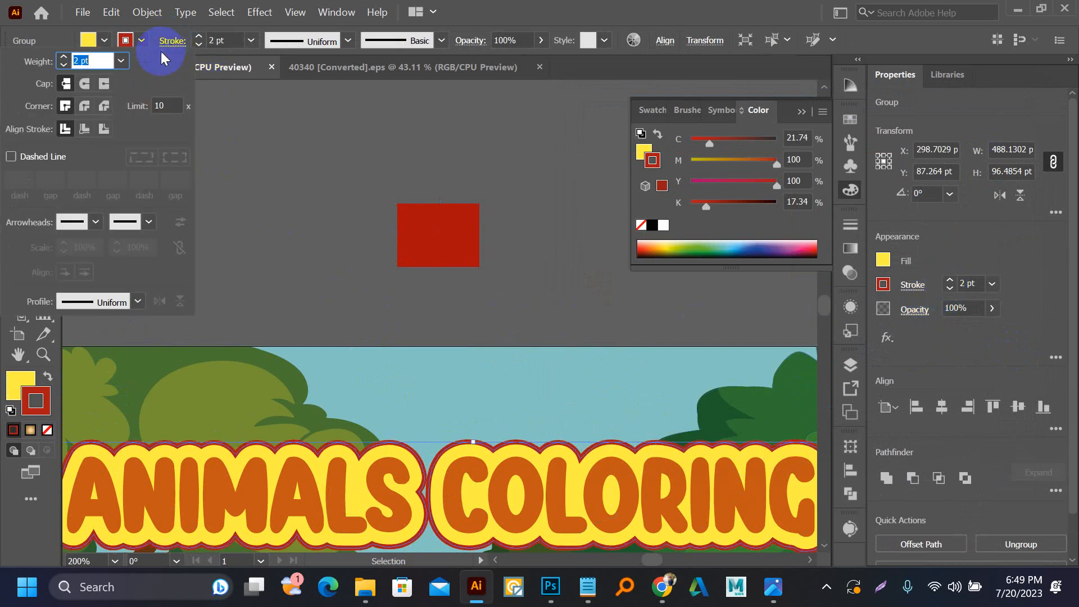
left_click(85, 112)
left_click(378, 265)
left_click(348, 265)
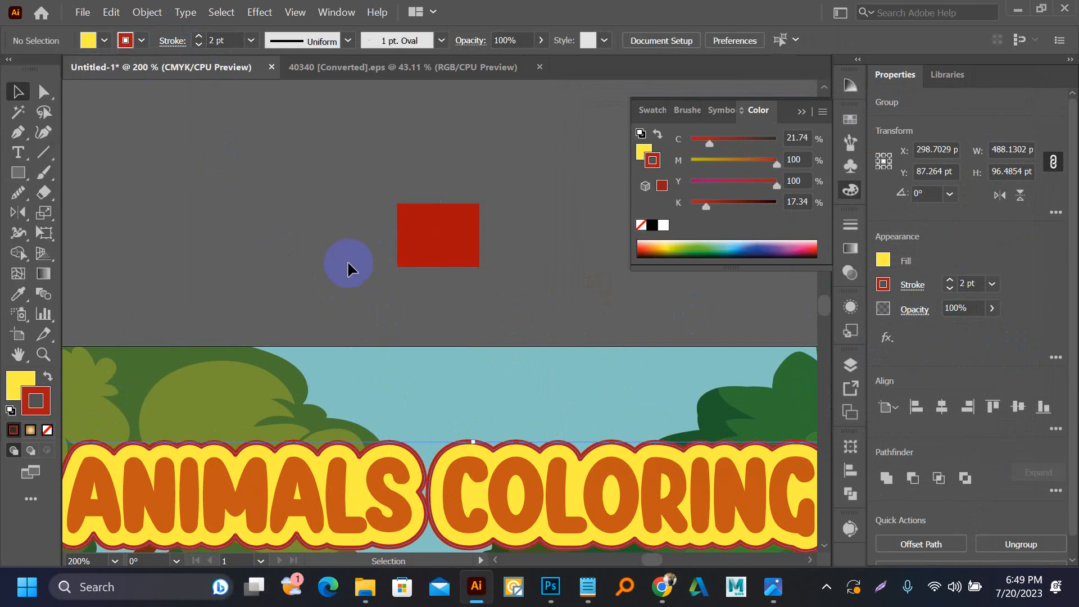
scroll(349, 268, "down", 2)
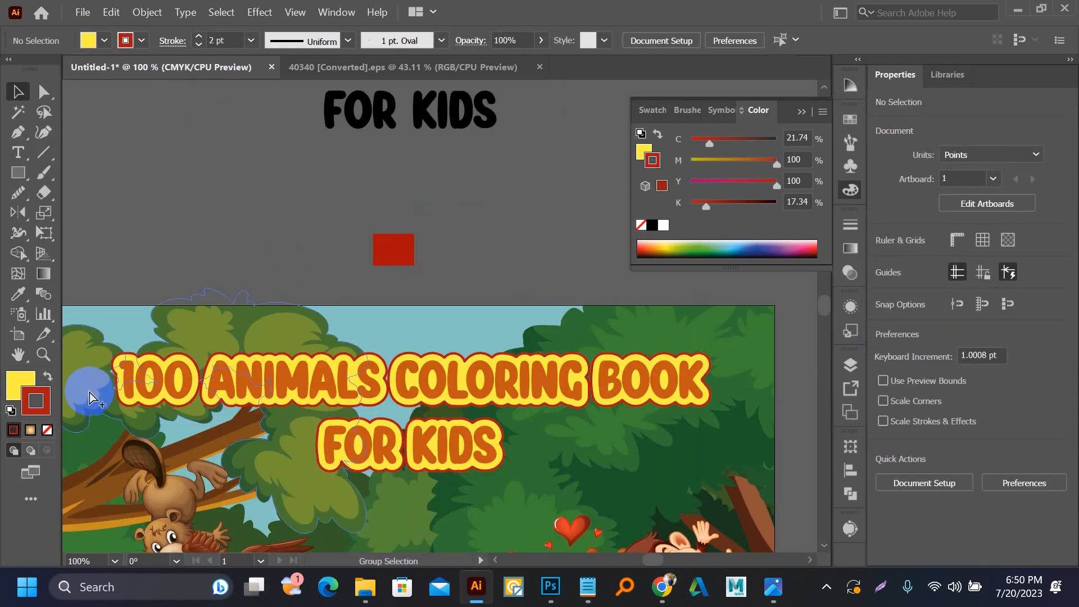
- Shift the top copy of the title letters slightly right and down to about X 299.16 pt, Y 87.53 pt
scroll(107, 371, "up", 4)
left_click(180, 368)
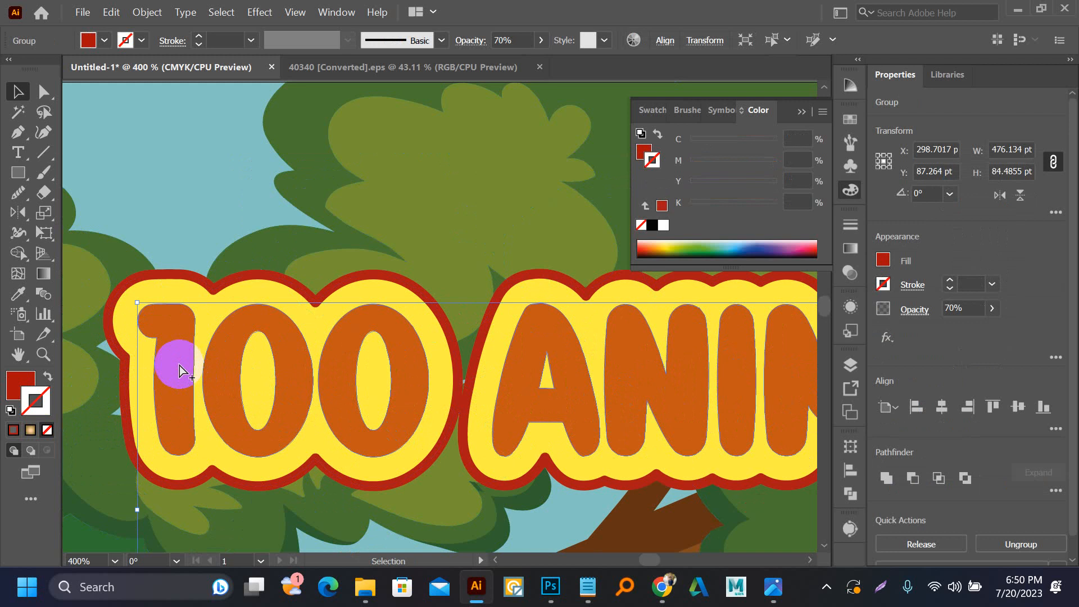
scroll(180, 368, "up", 1)
left_click_drag(180, 366, 183, 369)
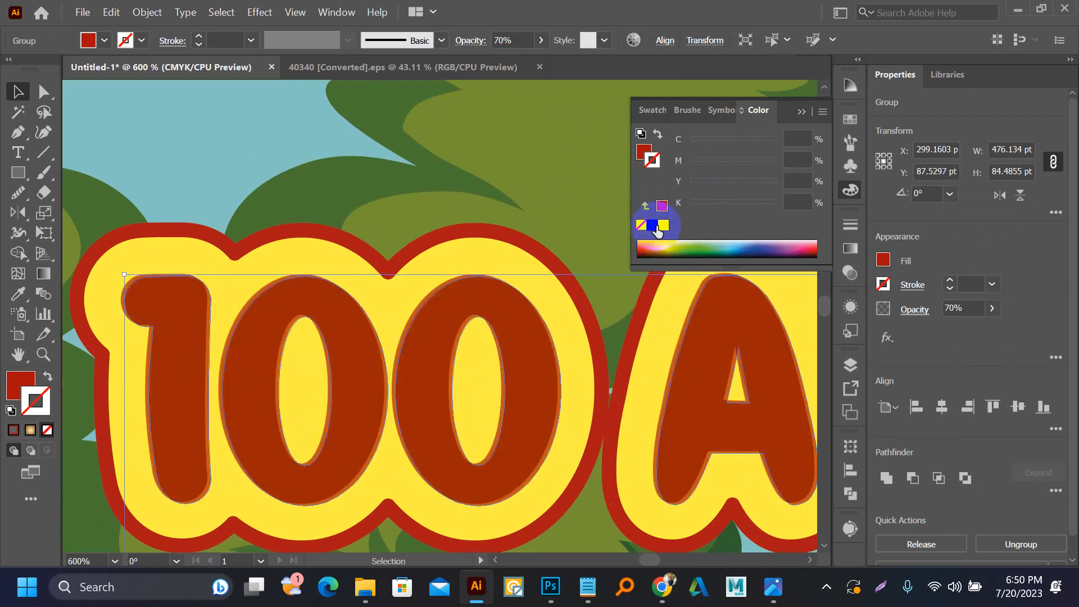
scroll(430, 430, "down", 3)
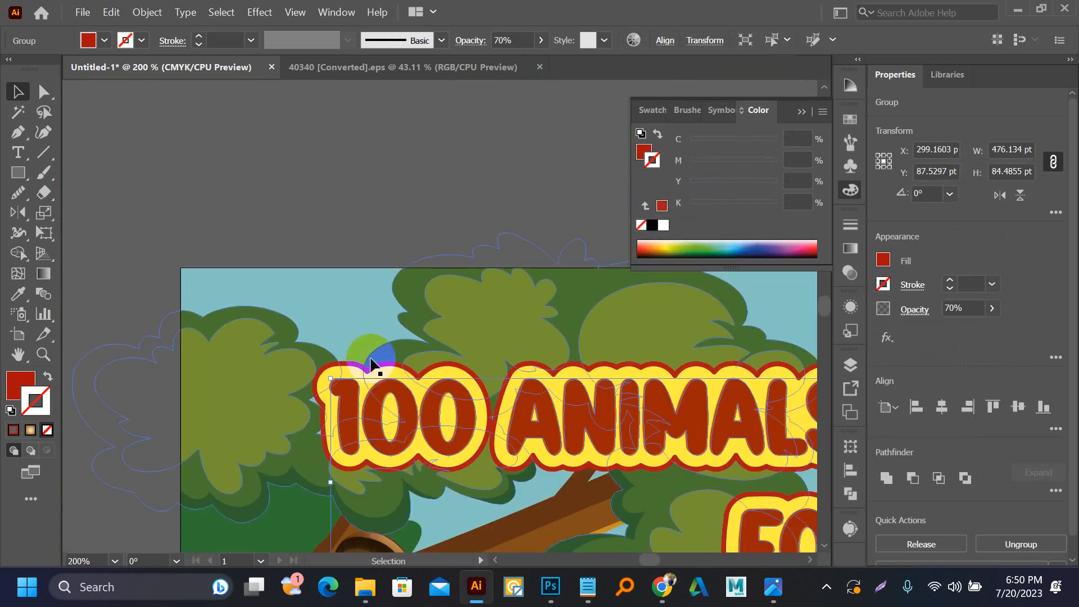
left_click(346, 208)
left_click_drag(491, 299, 247, 203)
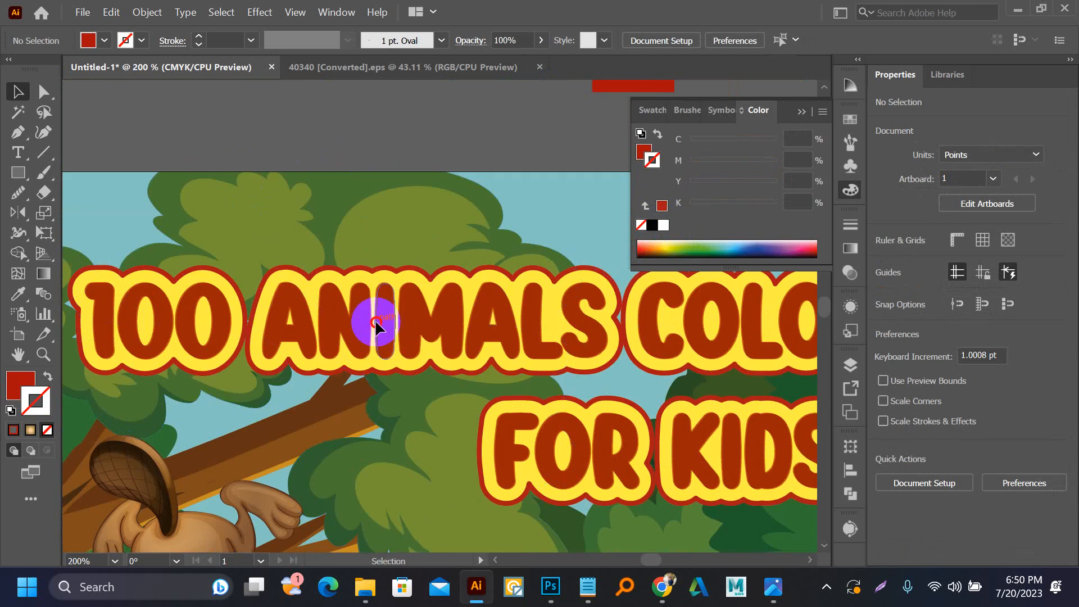
left_click(376, 324)
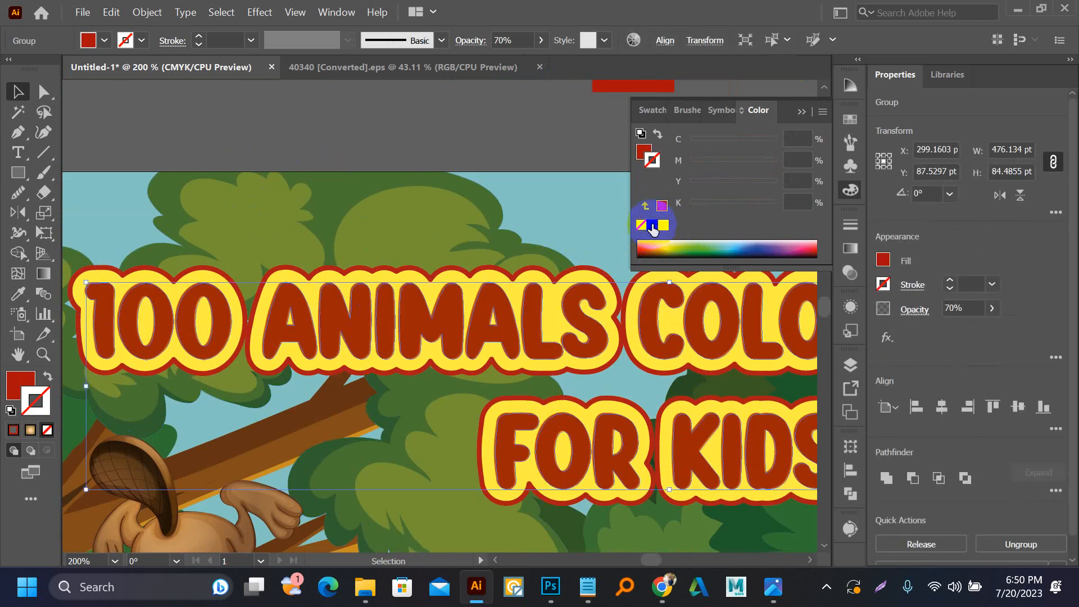
left_click(850, 191)
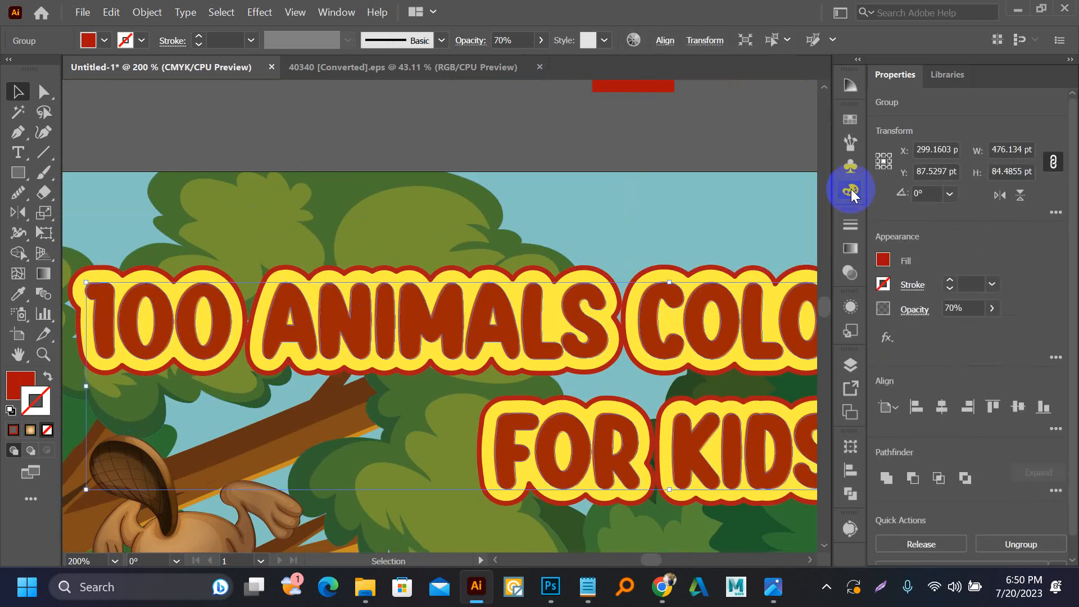
left_click(852, 190)
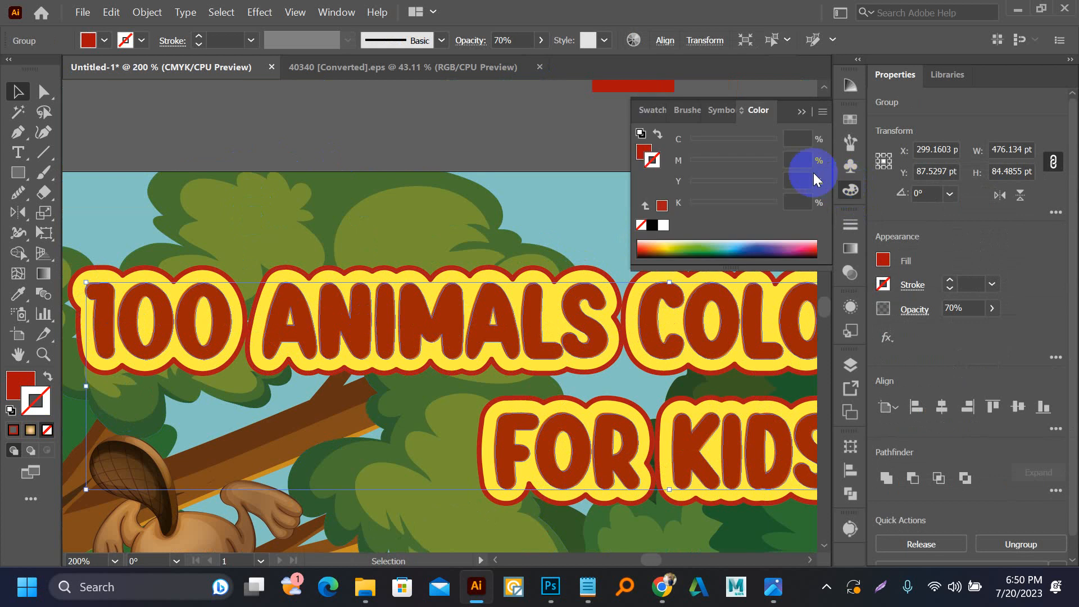
left_click(706, 183)
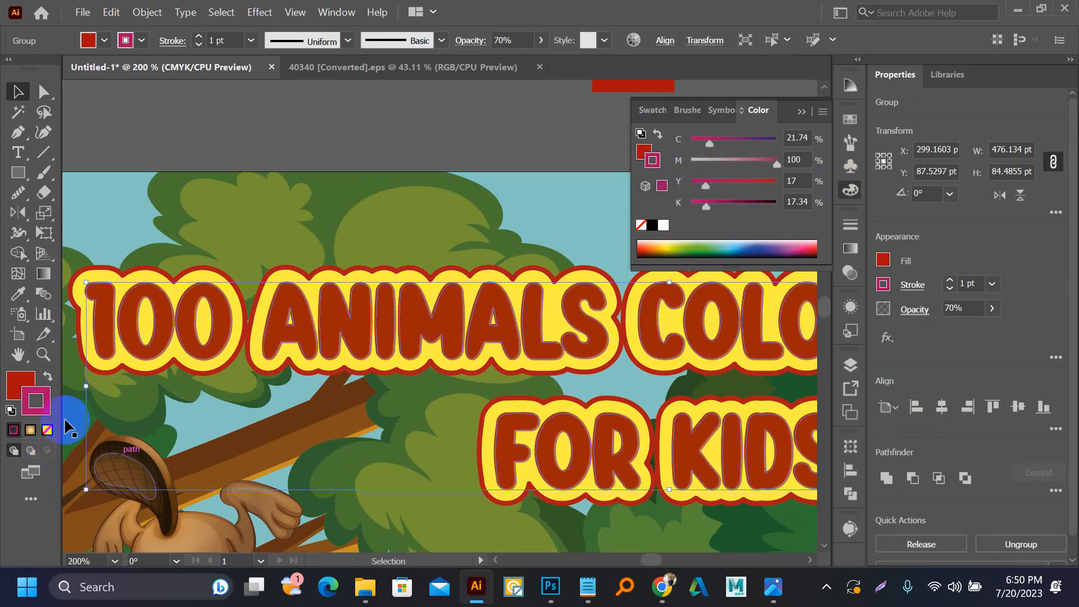
left_click(47, 430)
- Recolour the fill of the shifted top title letters to M 89%, Y 59% and K 0%
left_click(21, 384)
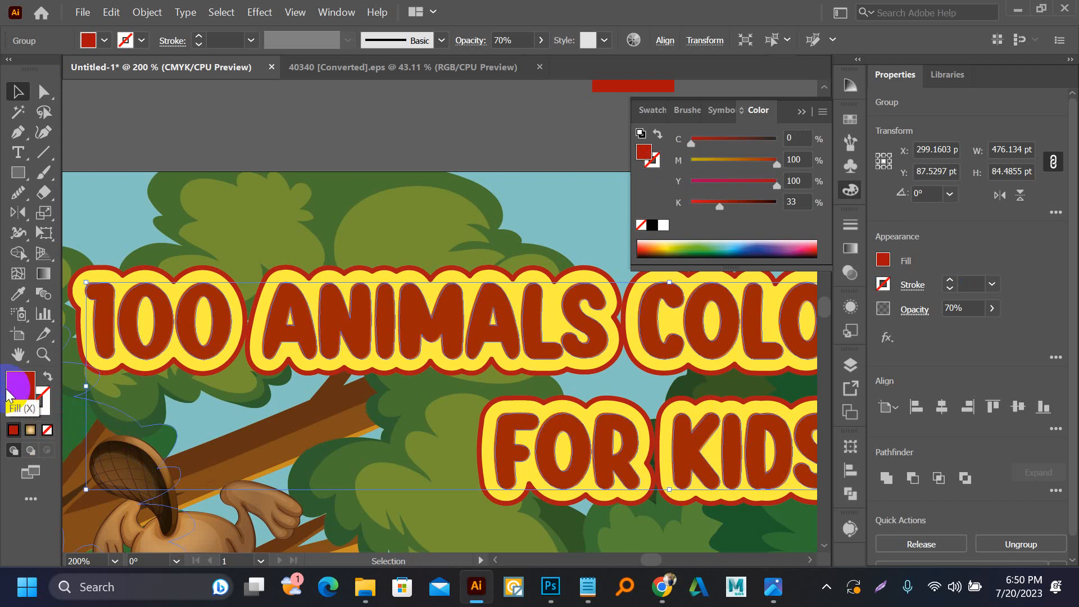
left_click_drag(721, 204, 701, 204)
left_click(794, 178)
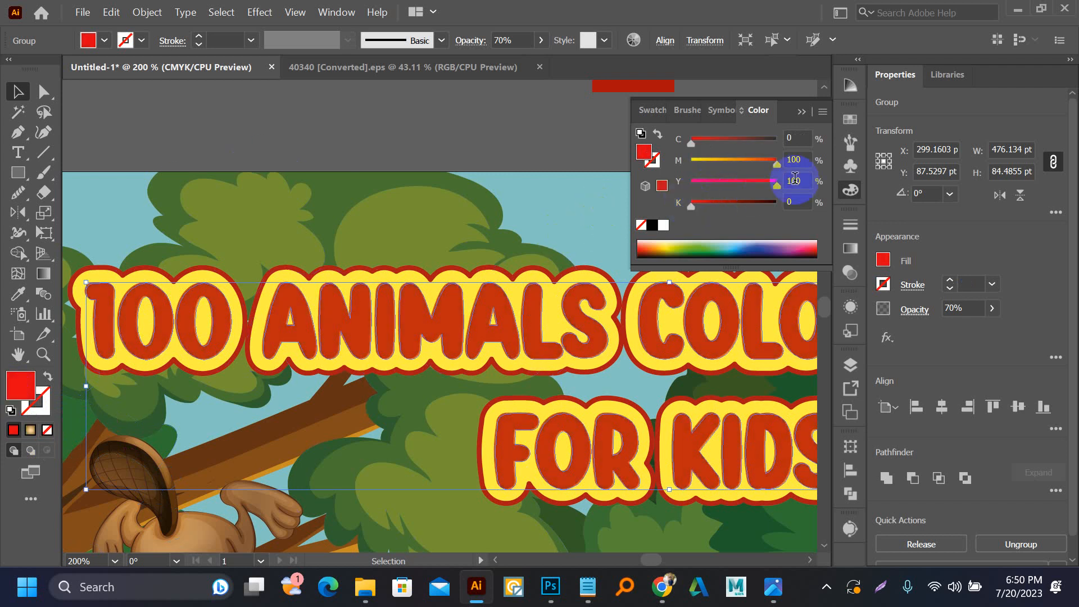
mouse_move(759, 184)
left_mouse_down()
mouse_move(740, 185)
mouse_move(754, 168)
mouse_move(738, 168)
mouse_move(767, 176)
left_mouse_up()
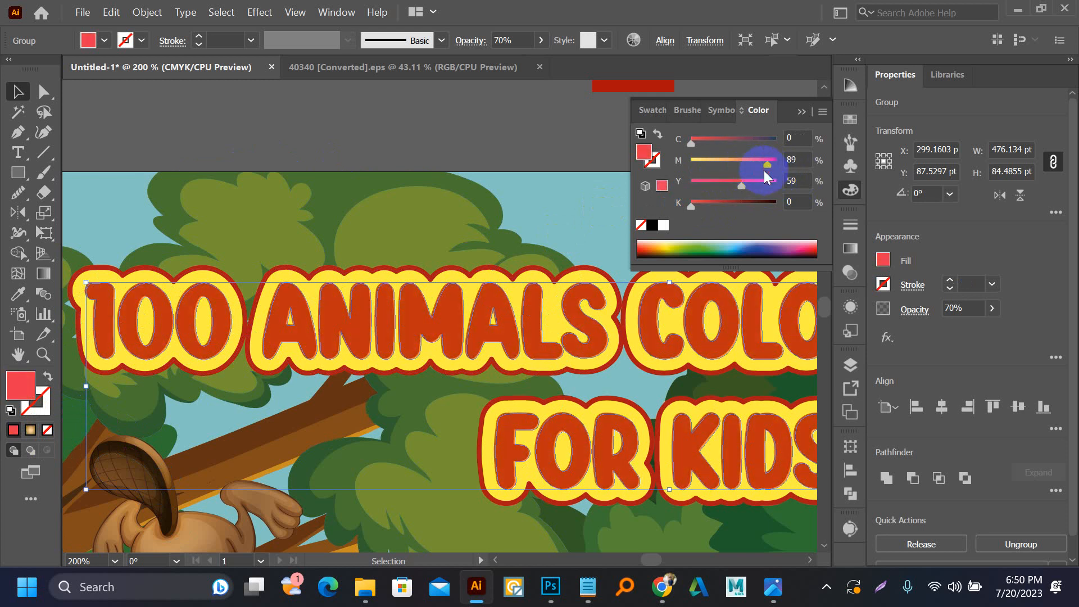
left_click(531, 131)
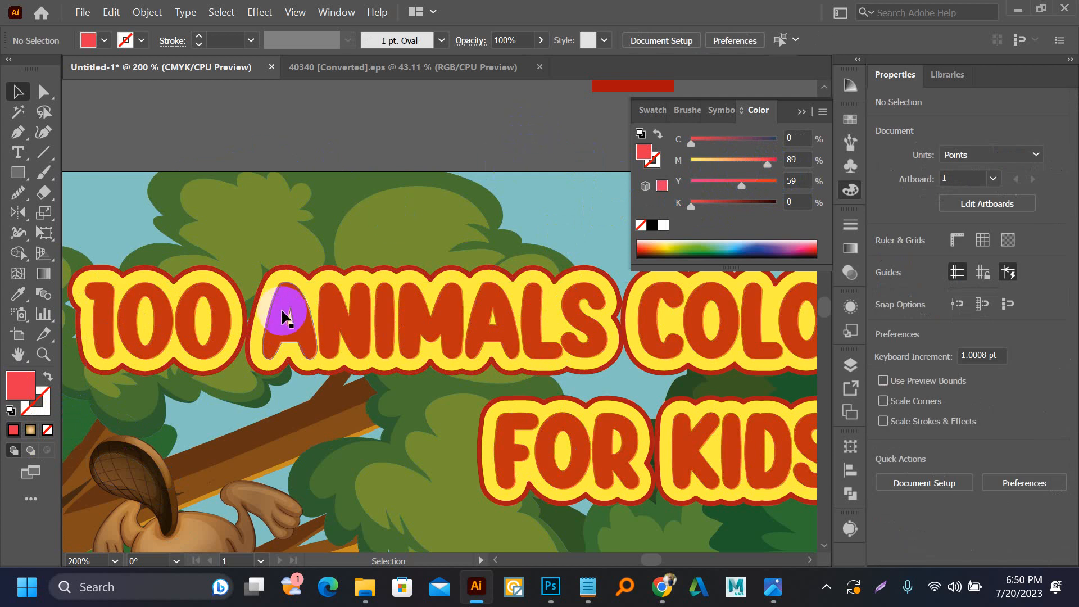
- Compare black and white fills on the unshifted copy of the title letters underneath and keep white
scroll(283, 318, "up", 5)
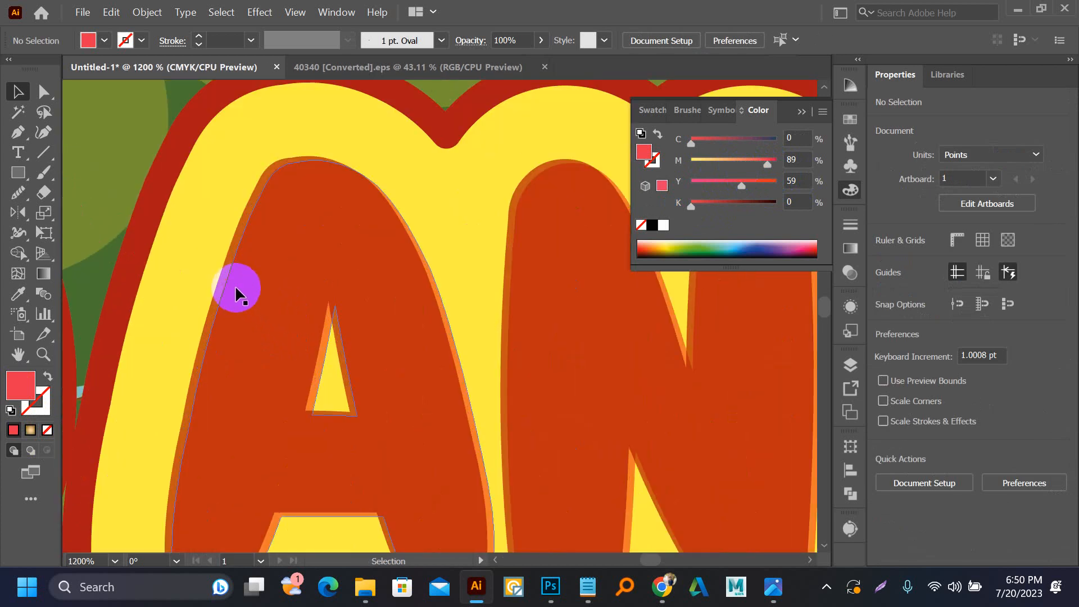
left_click(227, 273)
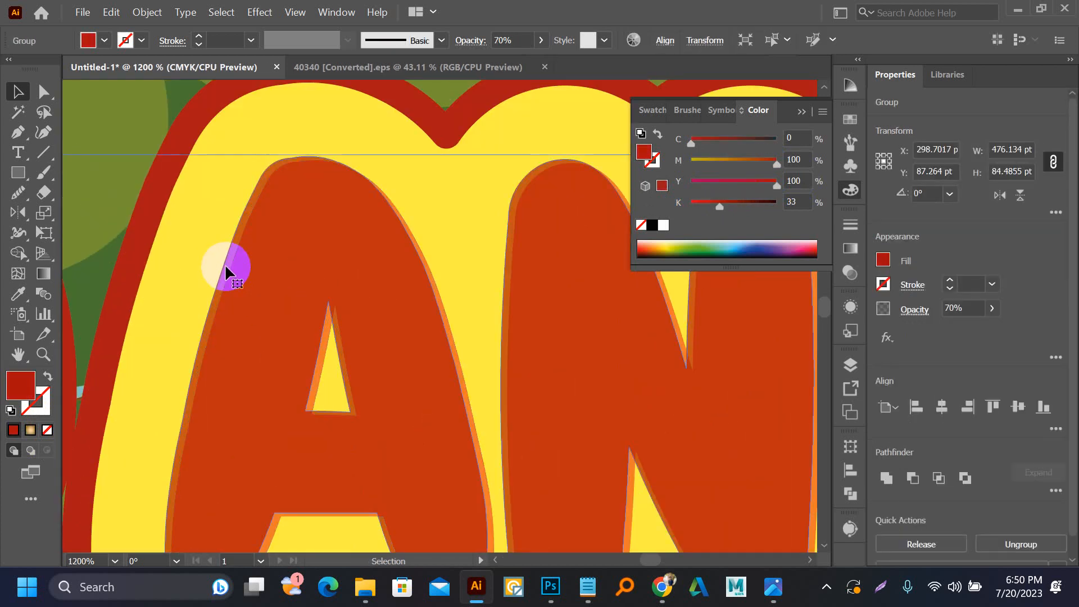
left_click(652, 226)
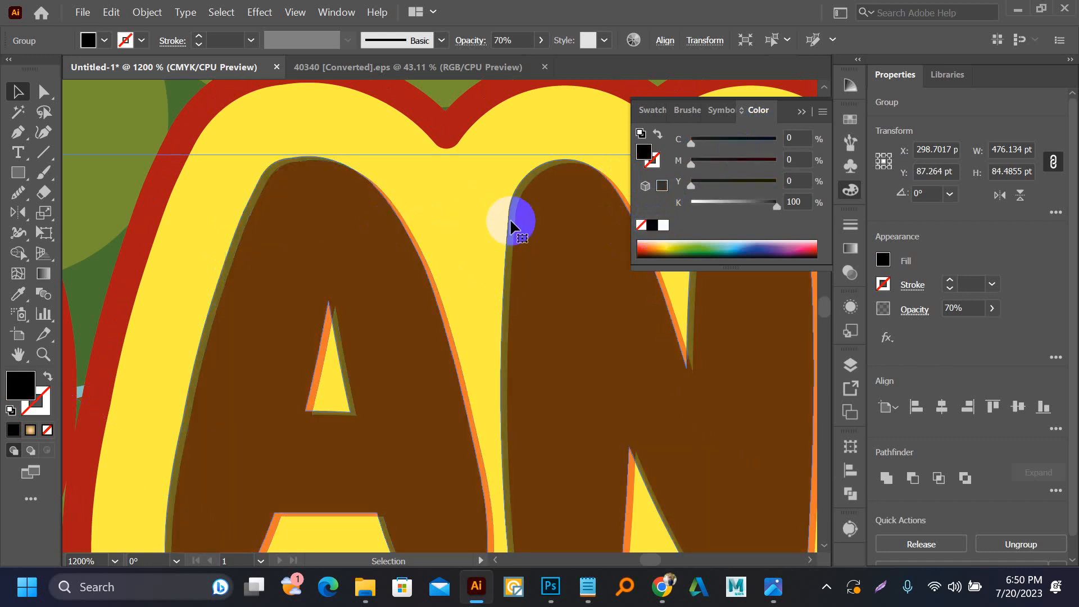
left_click(664, 225)
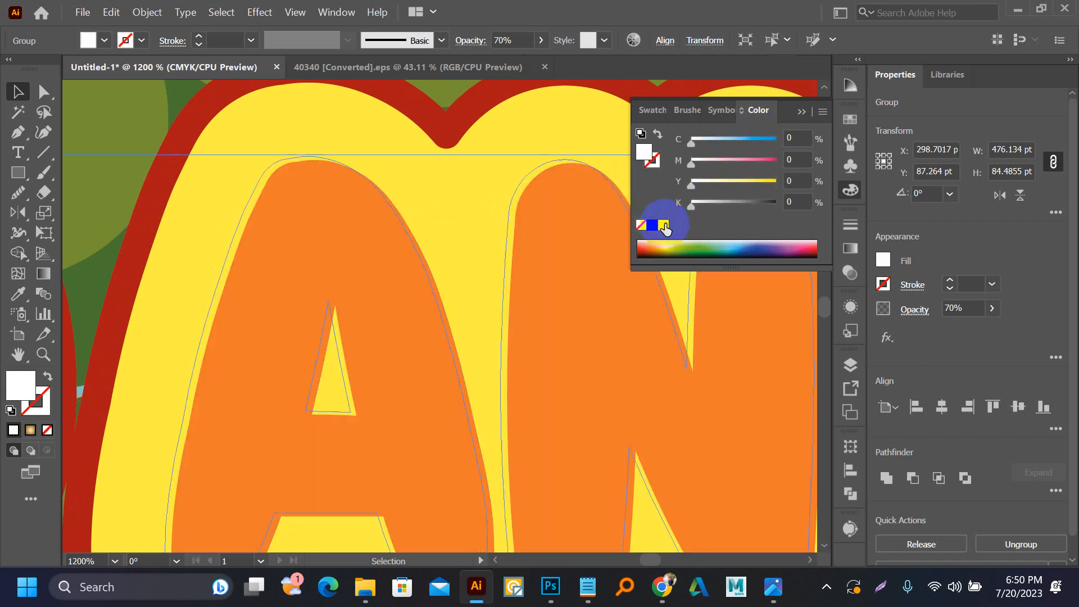
left_click(652, 226)
left_click(664, 225)
scroll(414, 240, "down", 3)
left_click(415, 235, "alt")
scroll(483, 342, "down", 3)
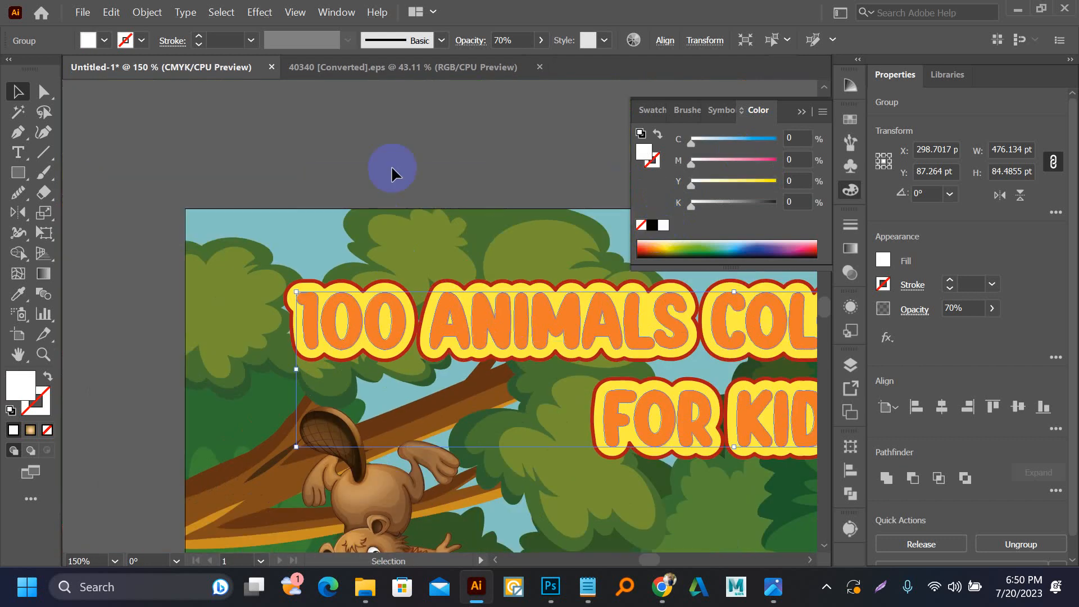
left_click(395, 169)
scroll(408, 208, "down", 2)
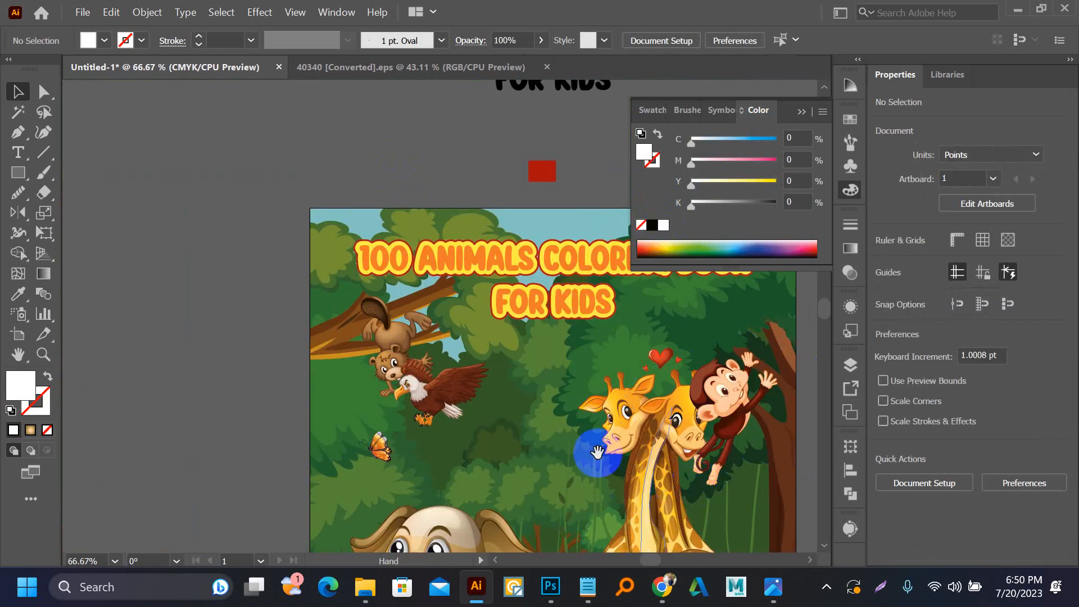
left_click_drag(584, 428, 497, 479)
- Undo the accidental move of the top title letters and raise their opacity to 100%
left_click_drag(520, 340, 507, 366)
key("ctrl+z")
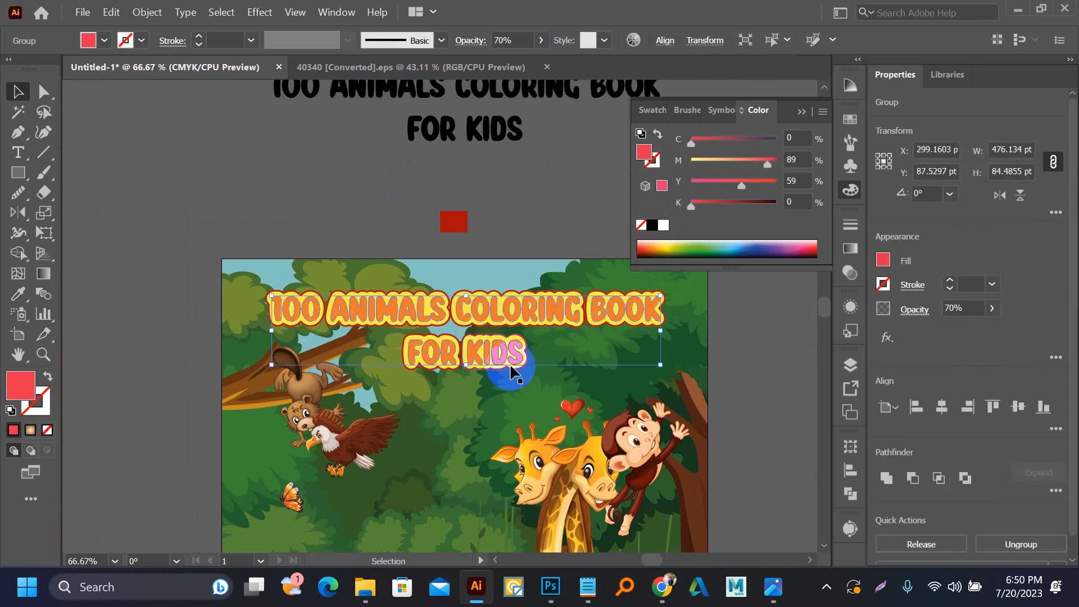
scroll(533, 343, "up", 2)
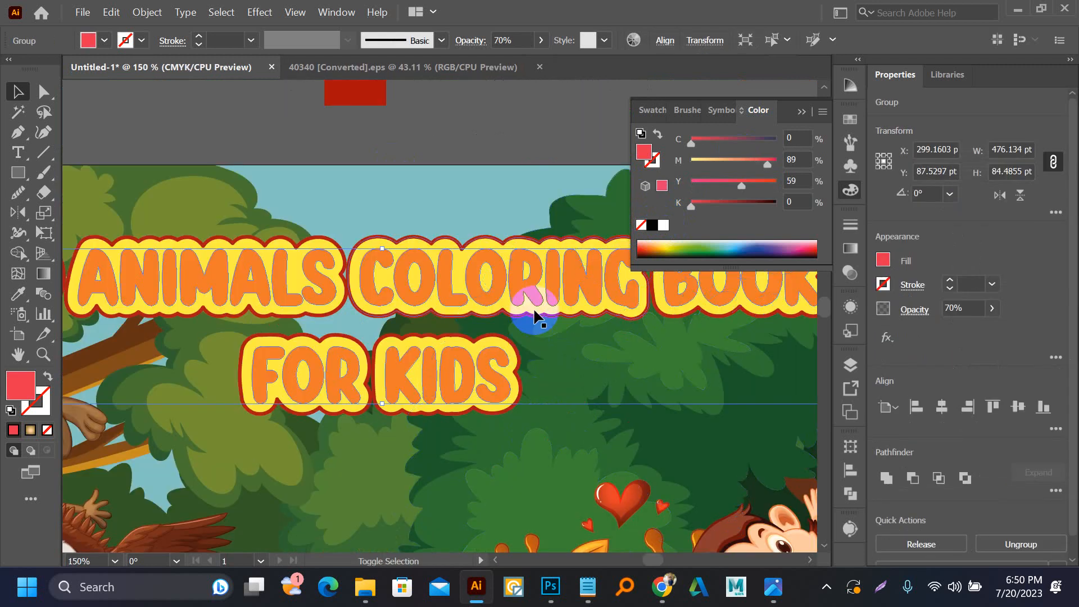
left_click(540, 40)
left_click_drag(517, 65, 615, 72)
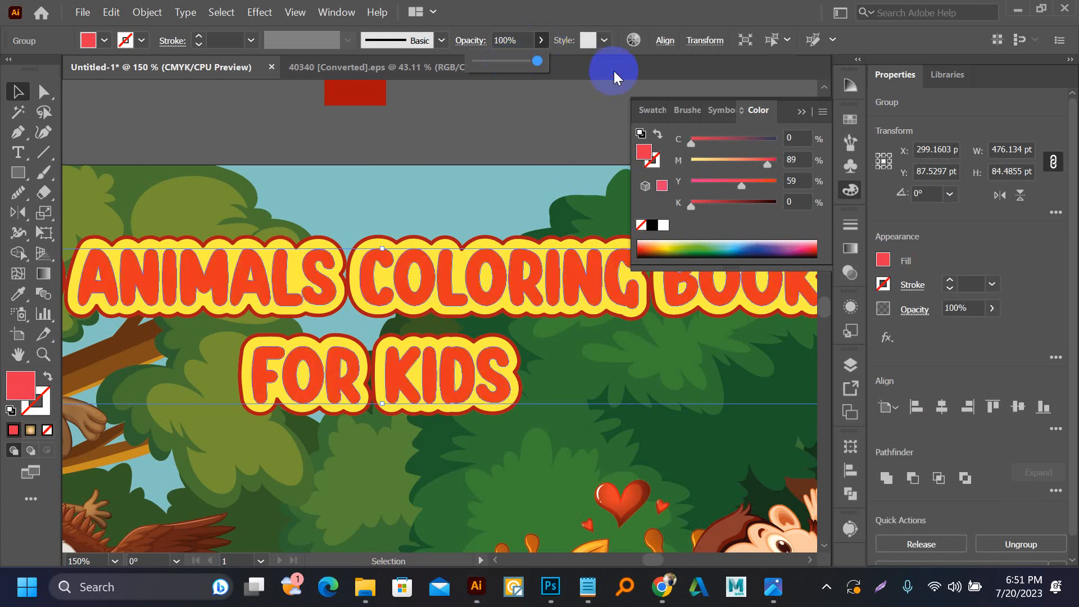
left_click(466, 149)
- Raise the unshifted lower copy of the title letters to 100% opacity and recolour its fill to C 75%, M 100%, Y 71%
scroll(436, 258, "up", 4)
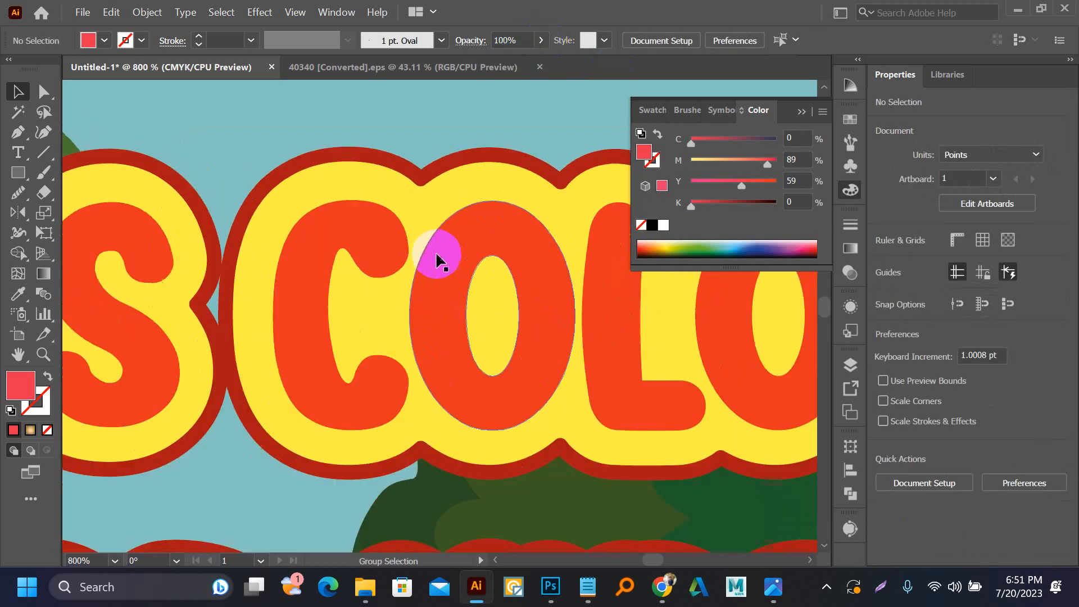
left_click(441, 210)
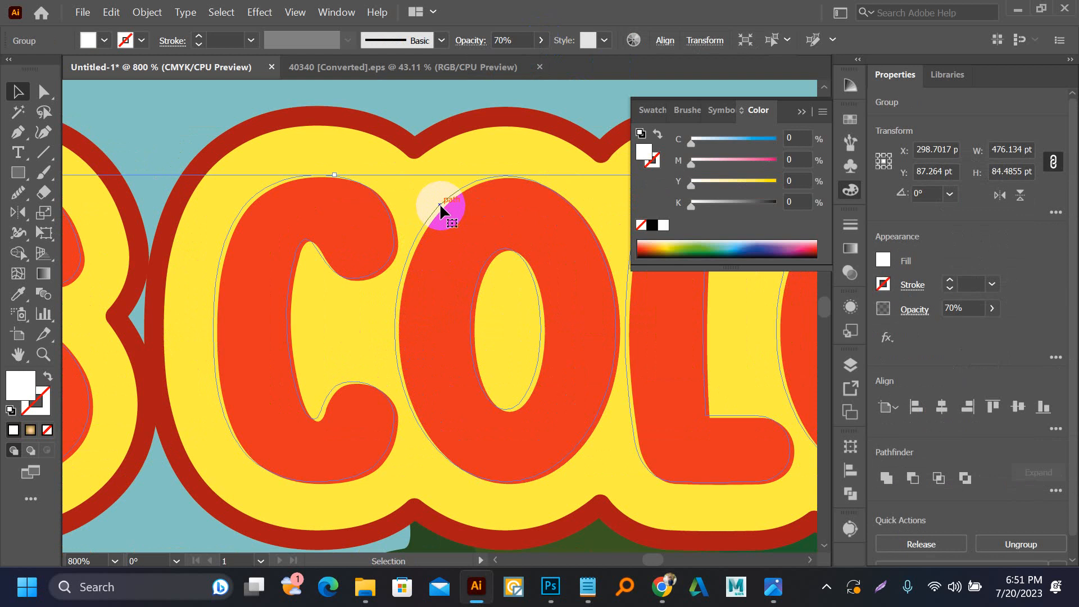
left_click(541, 42)
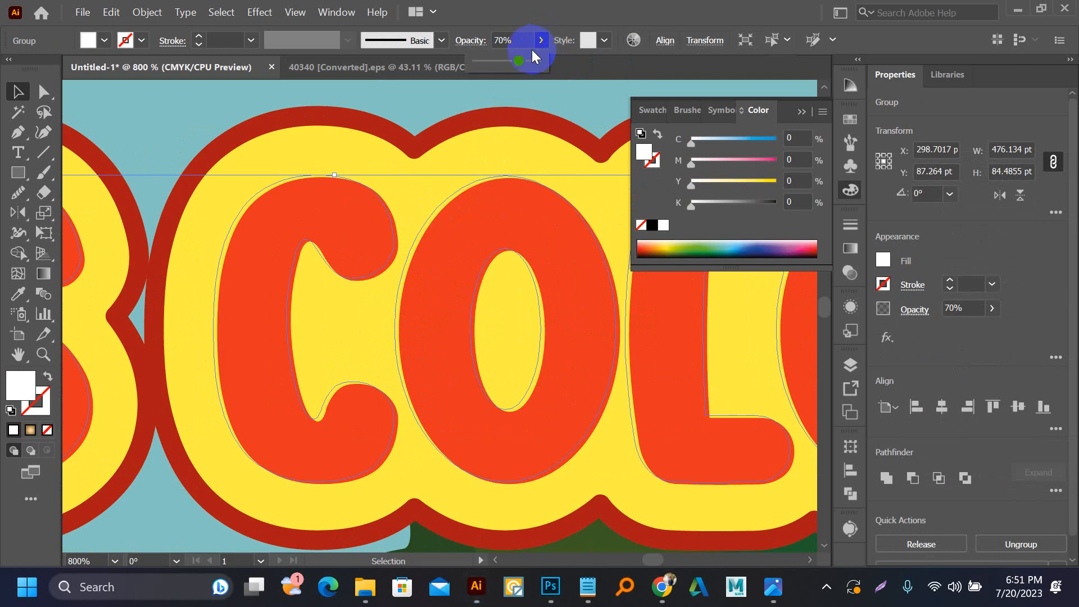
left_click_drag(520, 62, 753, 191)
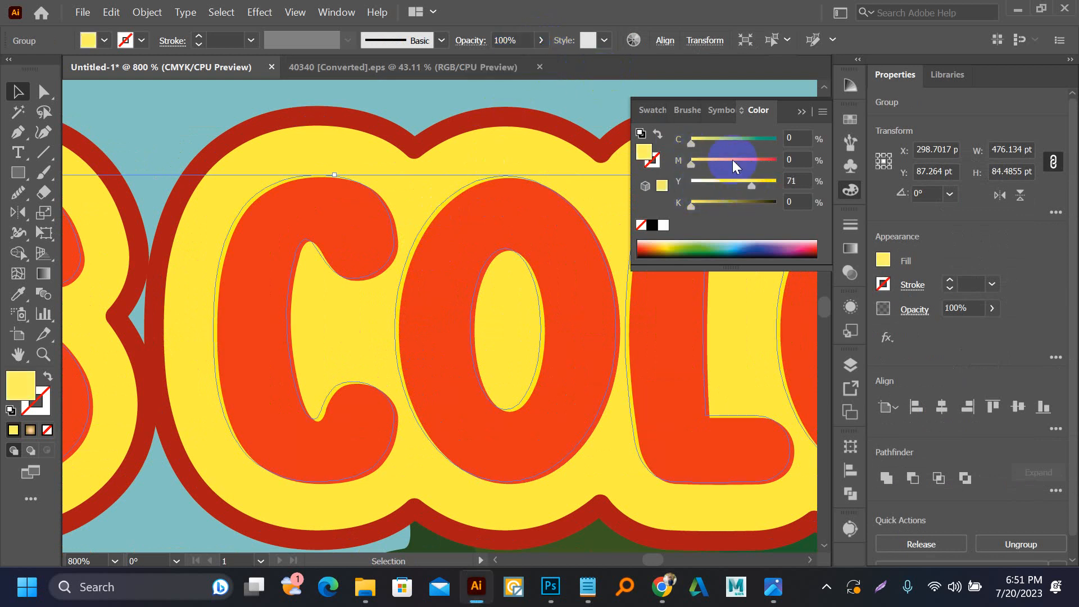
left_click_drag(694, 161, 777, 164)
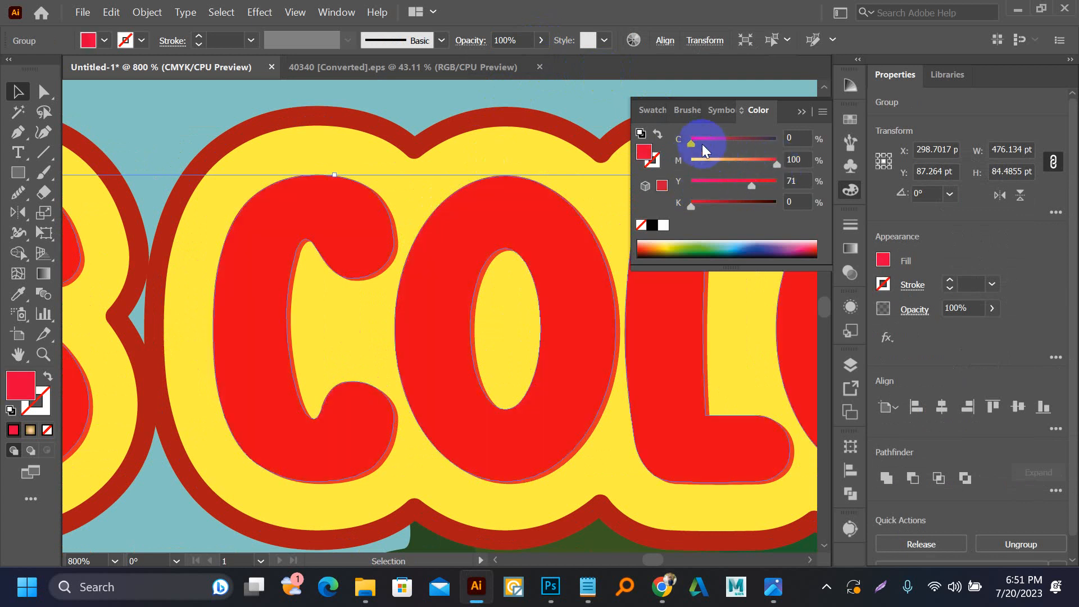
left_click_drag(696, 145, 766, 150)
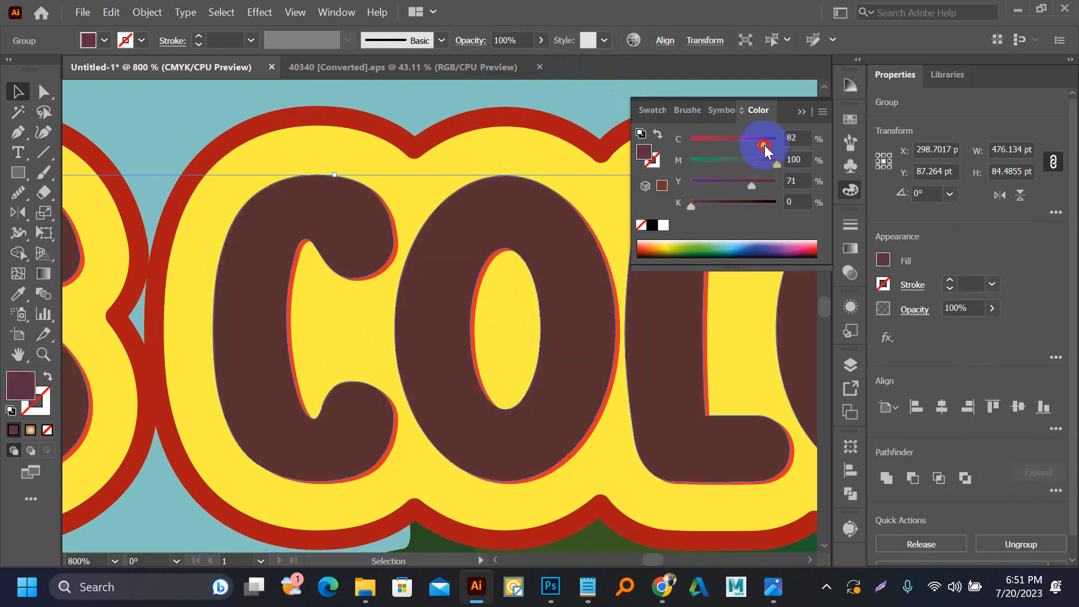
- Try darkening the fill of the shifted top title letters to K 92%, and undo it
scroll(522, 334, "down", 2)
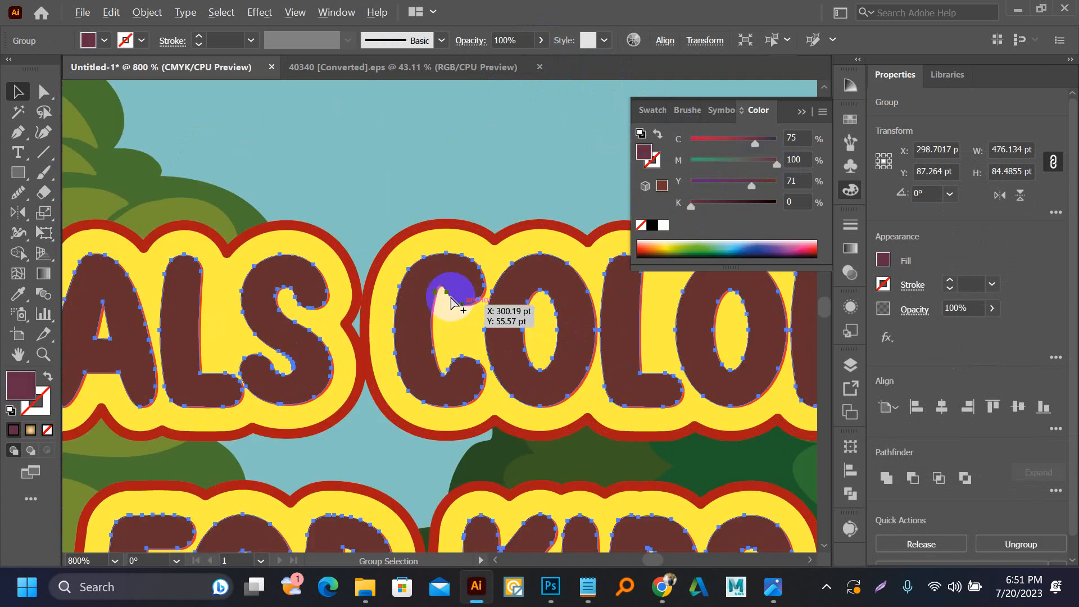
scroll(452, 298, "up", 5)
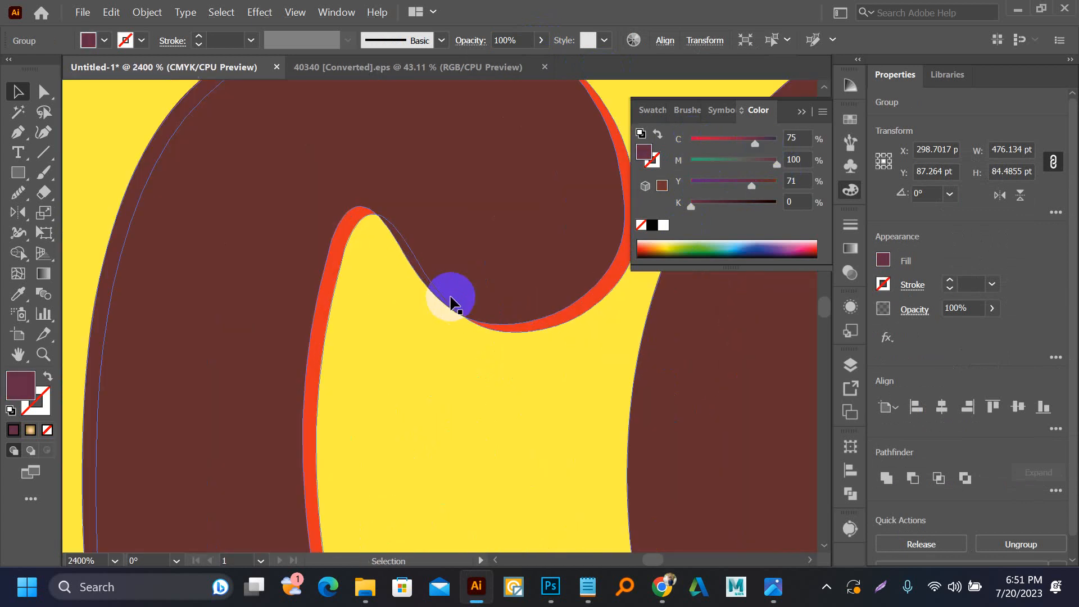
left_click(585, 301)
left_click_drag(695, 205, 769, 207)
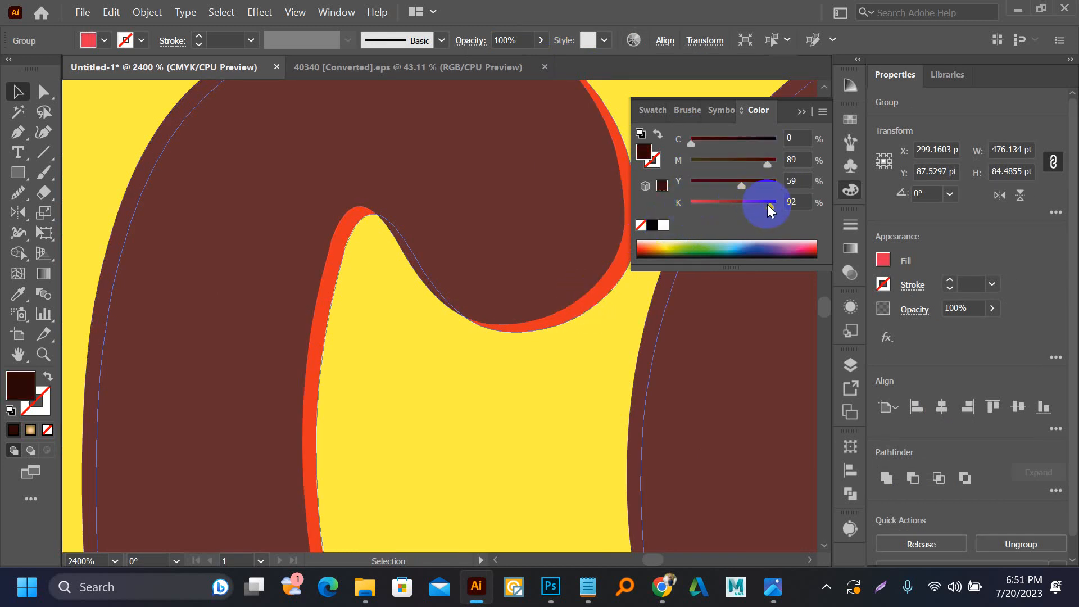
key("o")
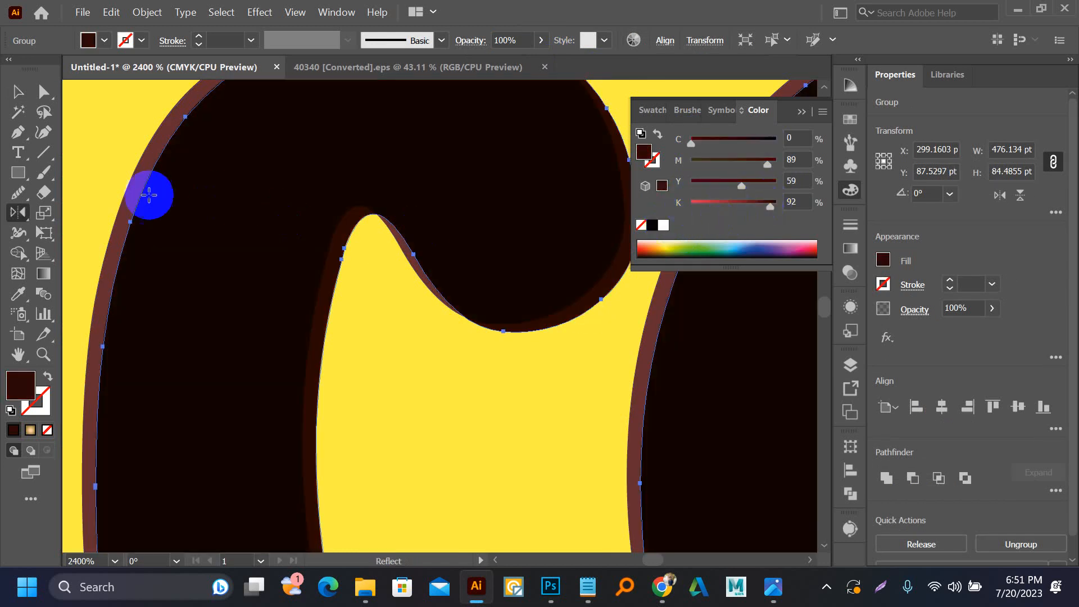
key("ctrl+z")
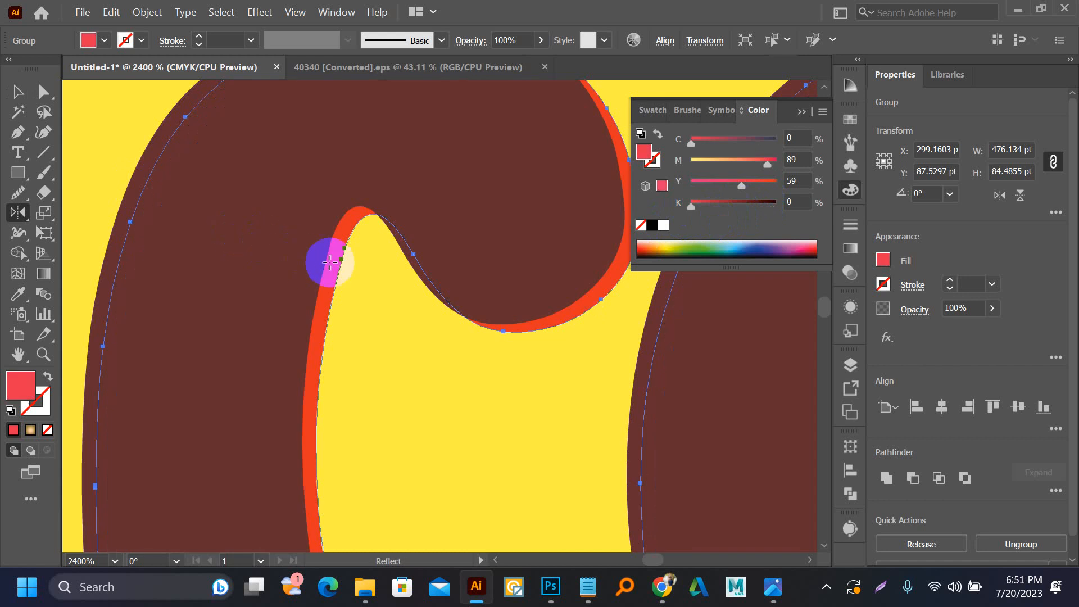
- Apply the red M 89%, Y 59% fill to the top title letters as a solid colour with the Eyedropper tool and deselect them
key("i")
left_click(400, 188)
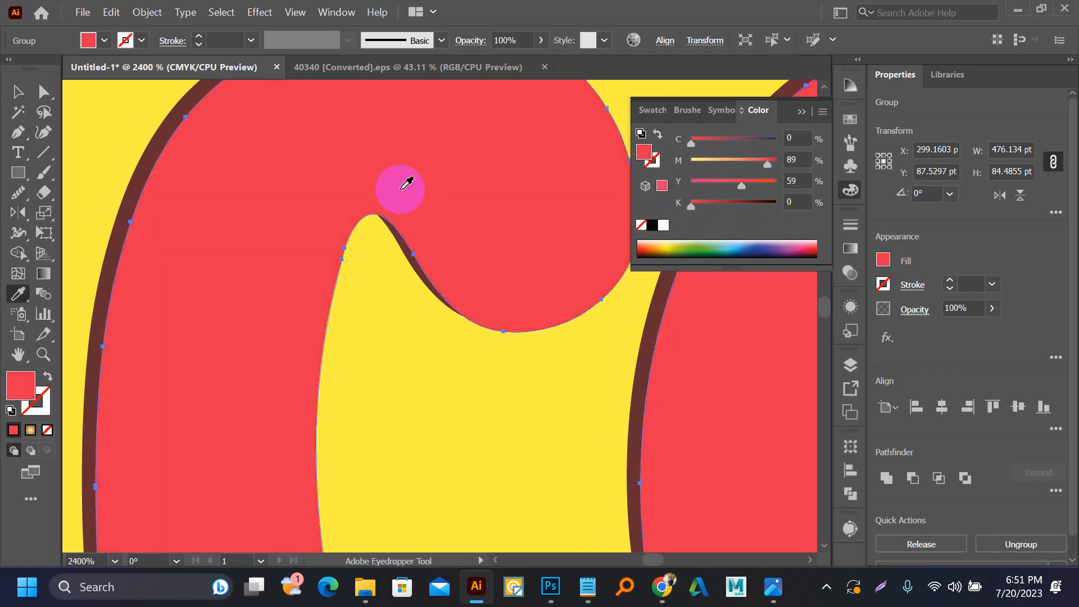
key("ctrl+minus")
key("ctrl+minus")
key("ctrl+minus")
key("ctrl+minus")
key("ctrl+minus")
key("ctrl+minus")
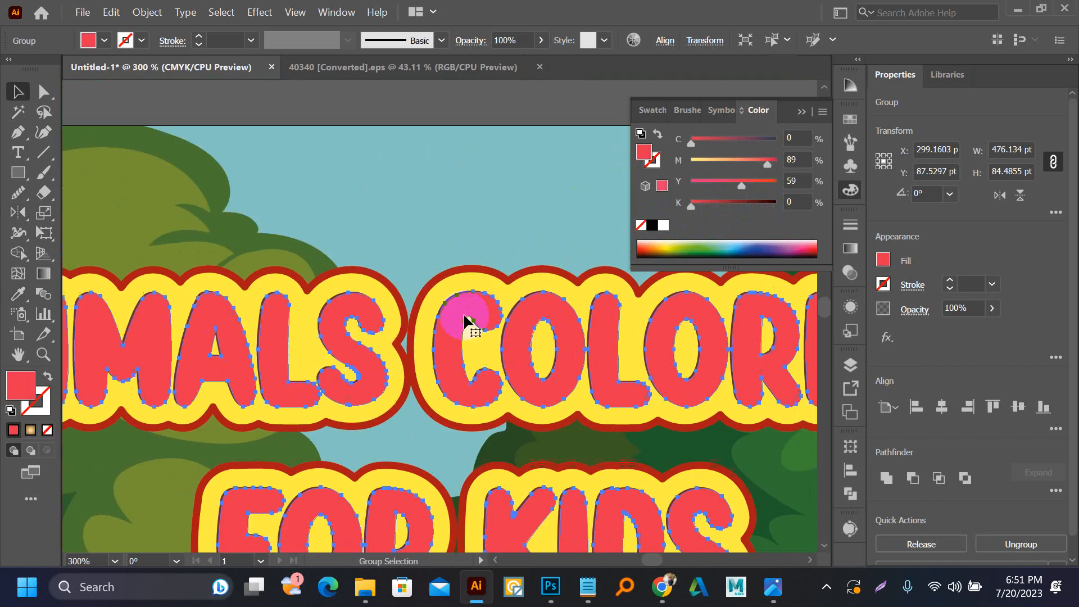
left_click(356, 106)
key("ctrl+minus")
key("ctrl+minus")
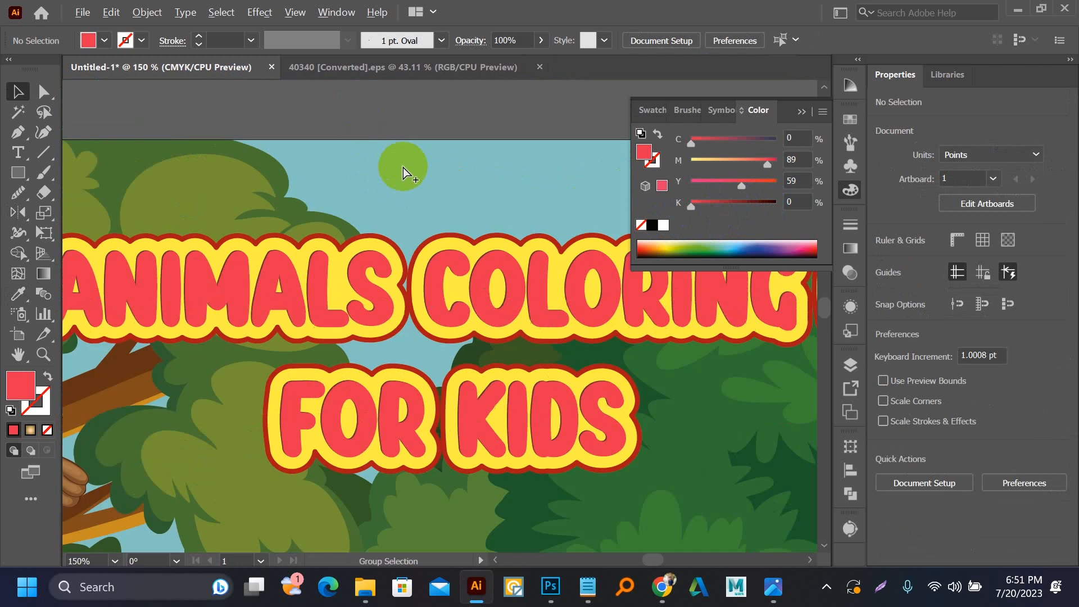
- Group the yellow title backing with the dark lower letters and the red top letters
scroll(378, 236, "up", 2)
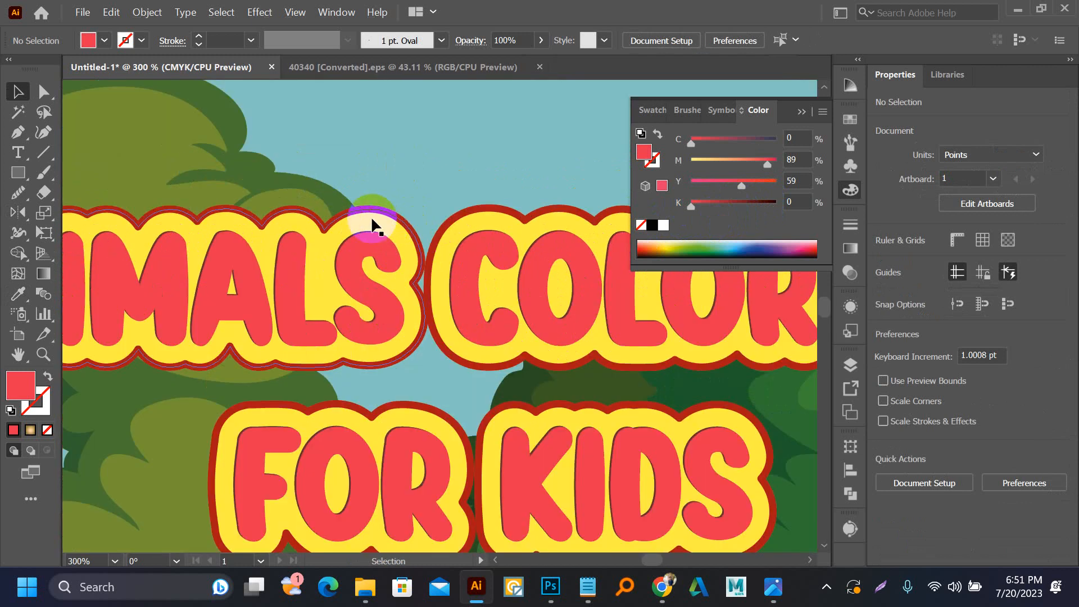
left_click(371, 230)
scroll(359, 233, "up", 6)
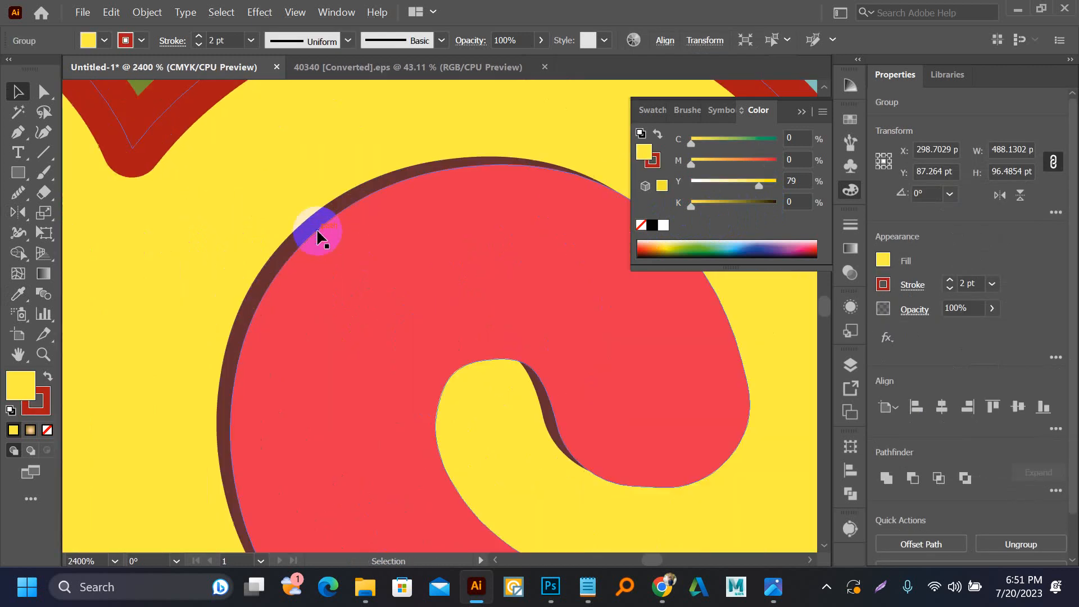
left_click(303, 226, "shift")
left_click(351, 268, "shift")
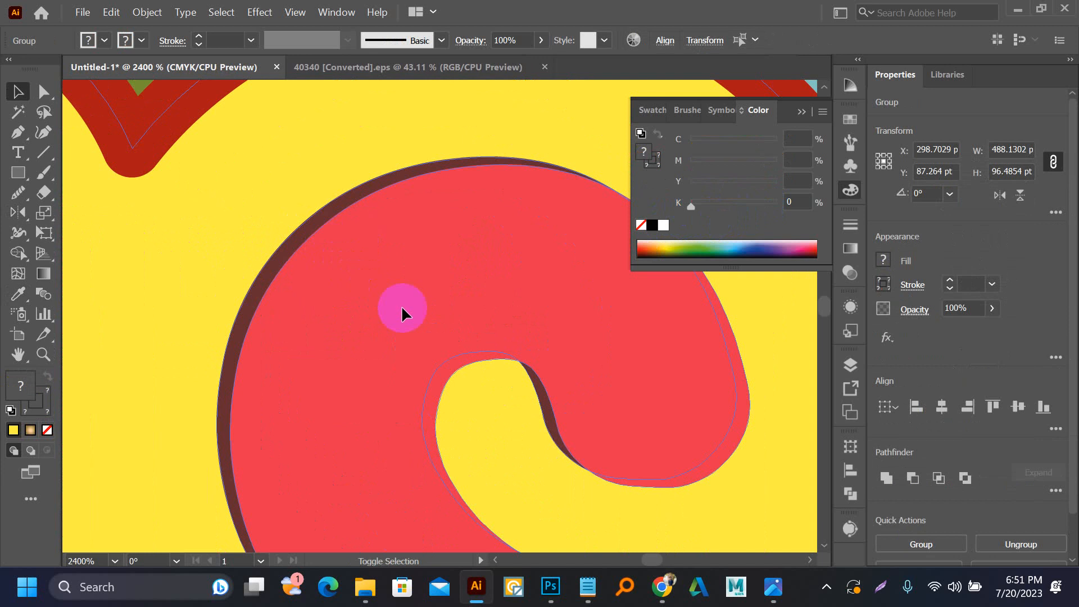
scroll(523, 392, "down", 2)
scroll(523, 399, "down", 3)
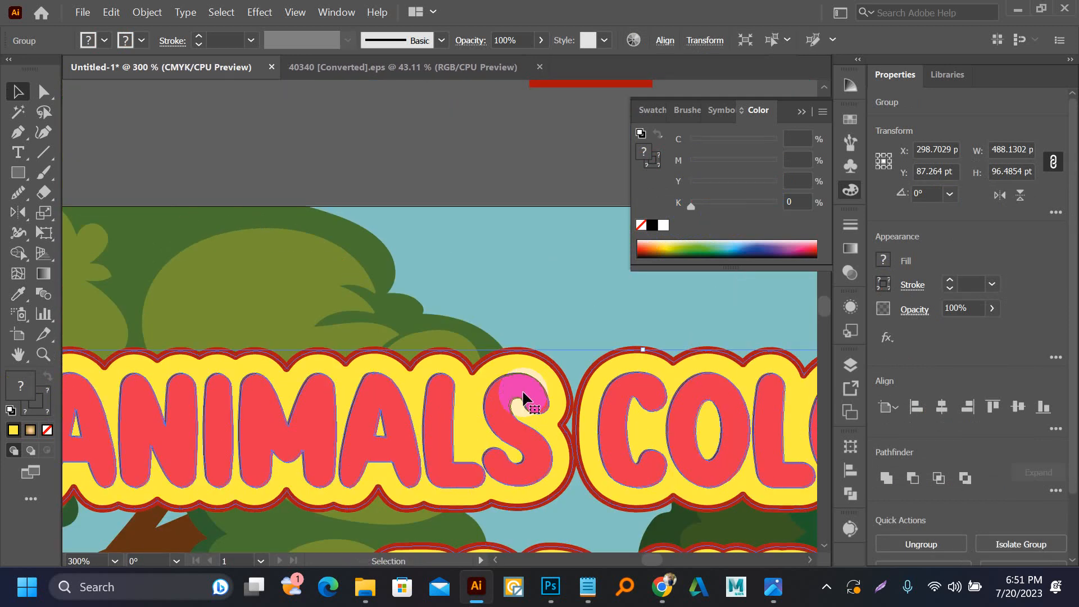
scroll(489, 368, "down", 4)
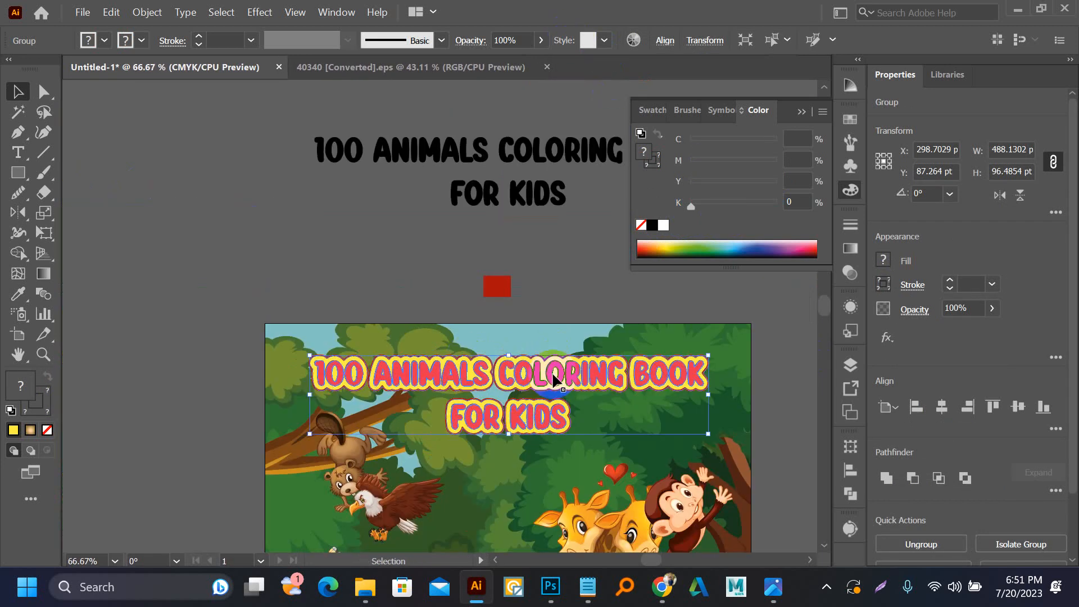
- Centre the grouped title horizontally on the artboard and deselect it
left_click(942, 406)
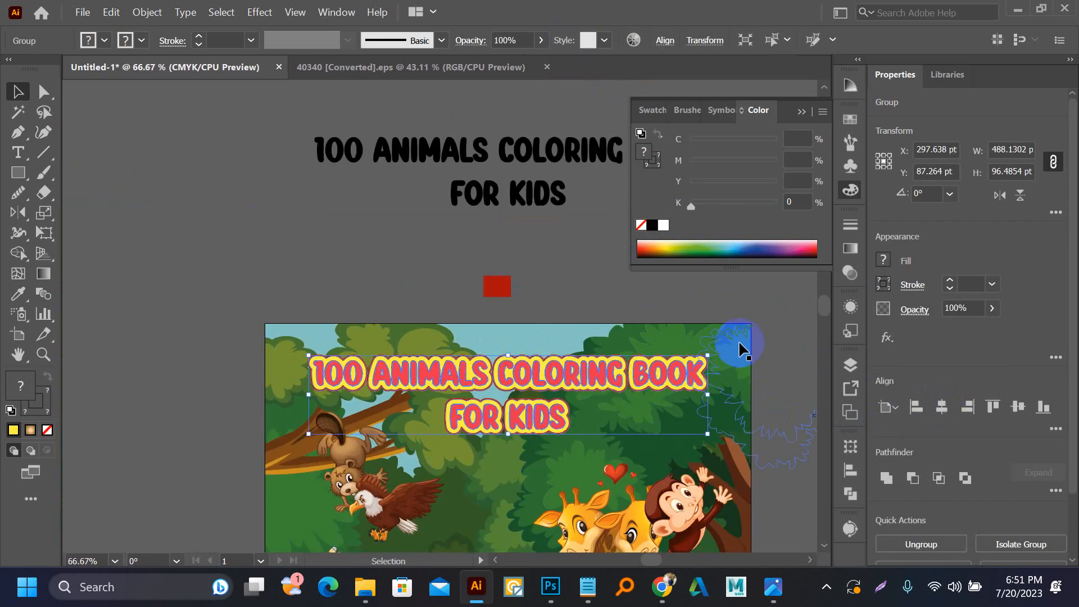
left_click(540, 263)
left_click_drag(562, 311, 485, 248)
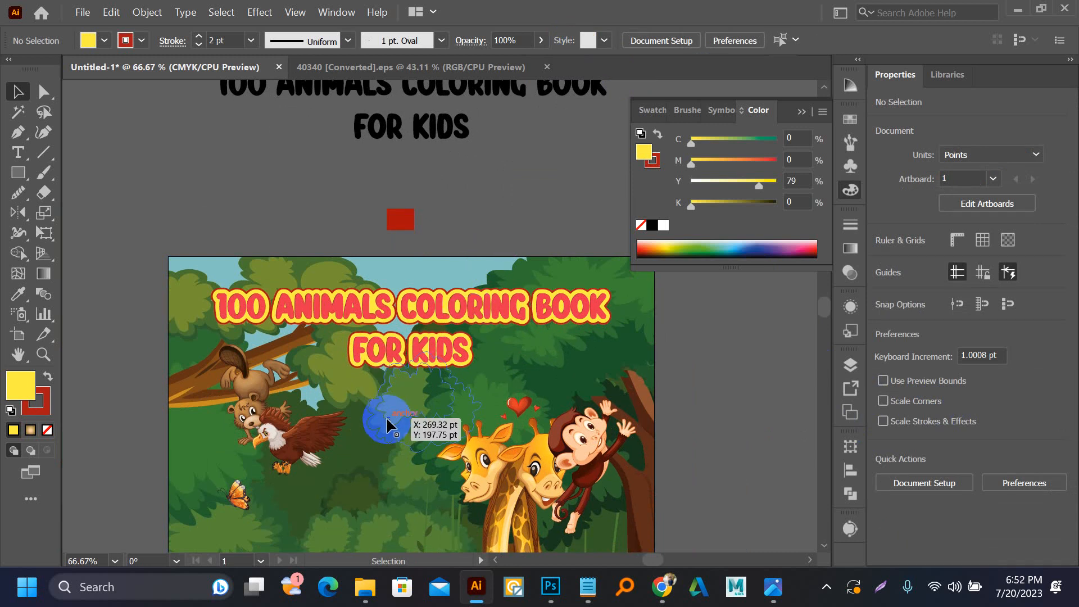
- Switch to Notepad, replace the title text with "4-12 years", select the new text and minimise the window
left_click(587, 586)
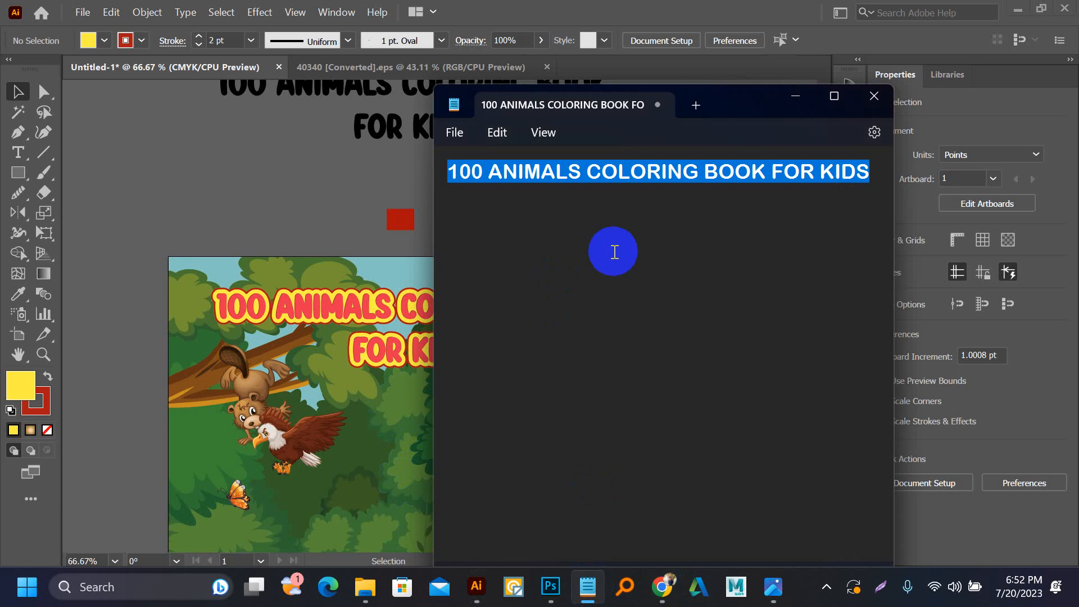
type("4-12 years")
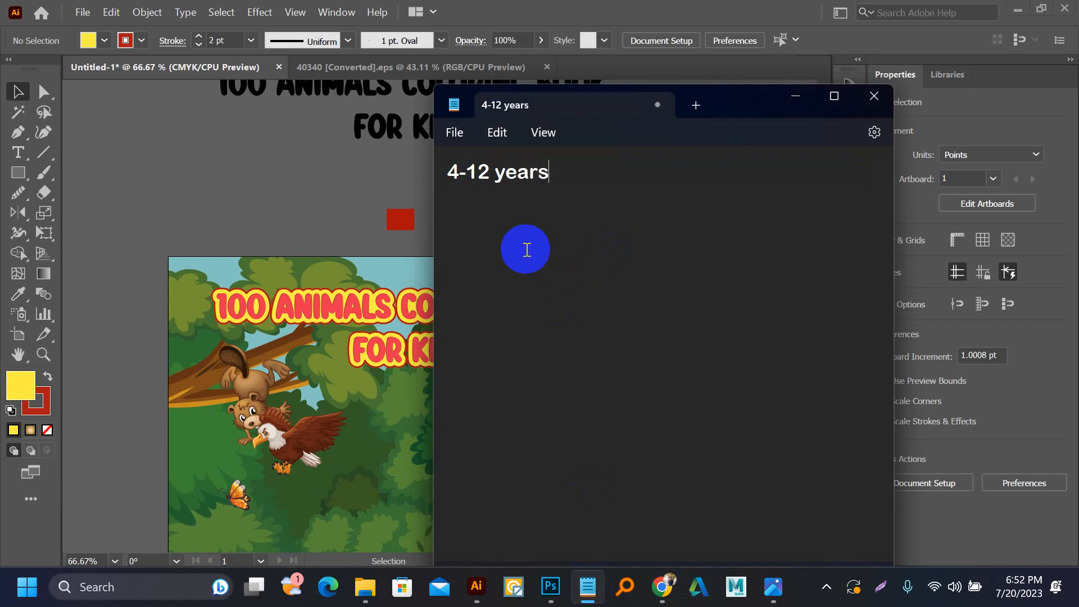
left_click_drag(578, 171, 414, 173)
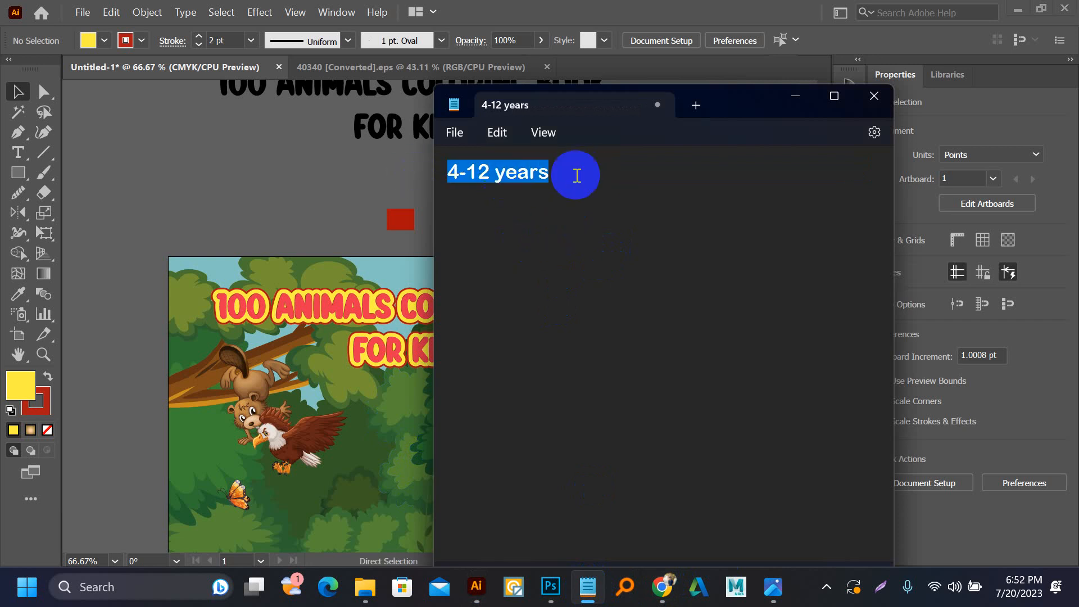
left_click(795, 96)
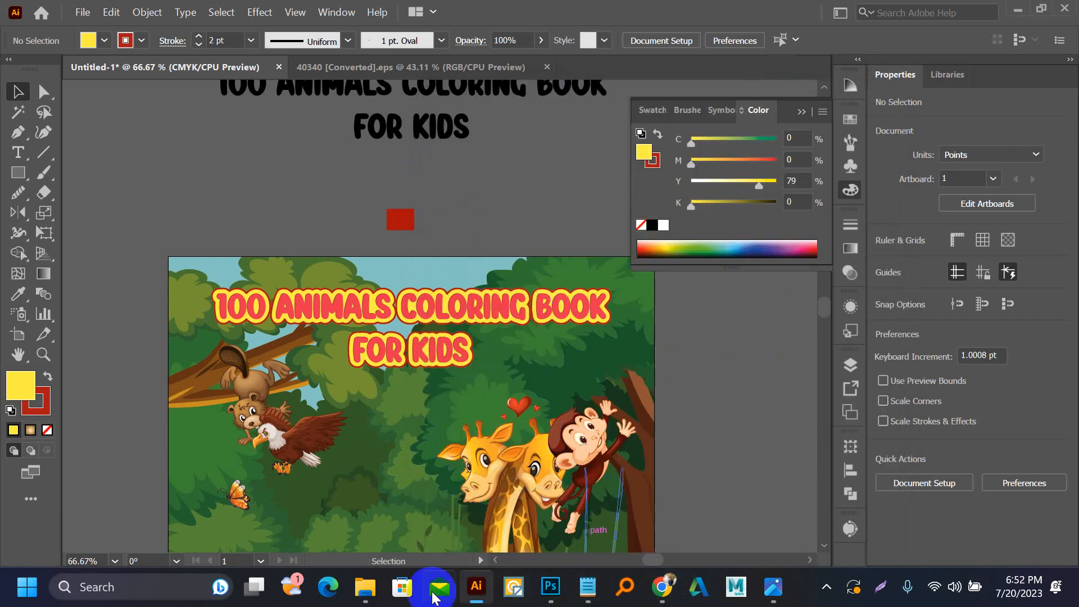
- Switch to the Freepik animals page in Chrome and search the assets for "batch"
left_click(654, 588)
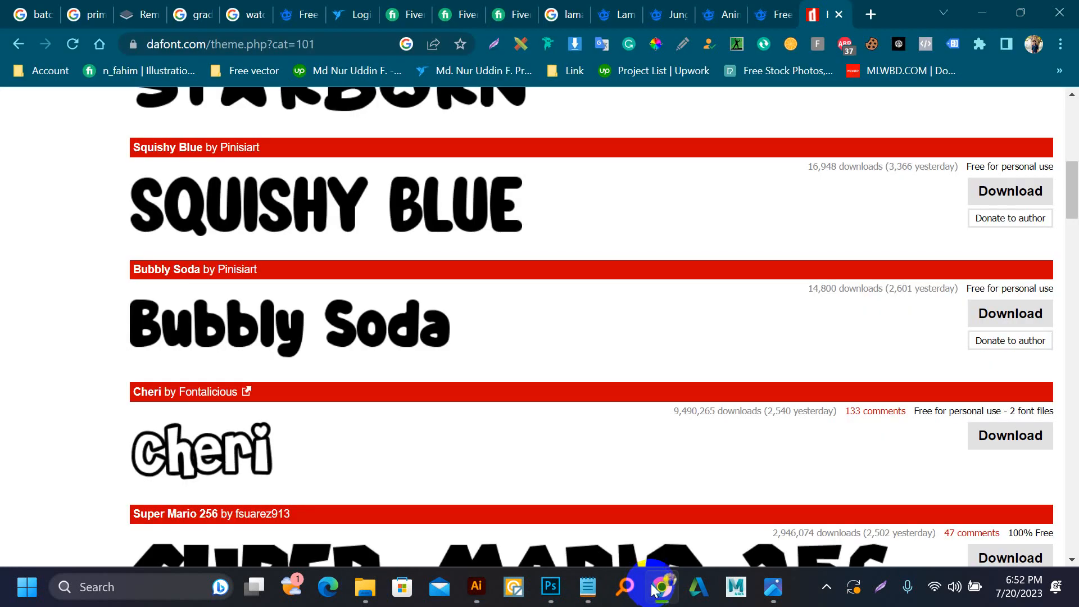
left_click(717, 12)
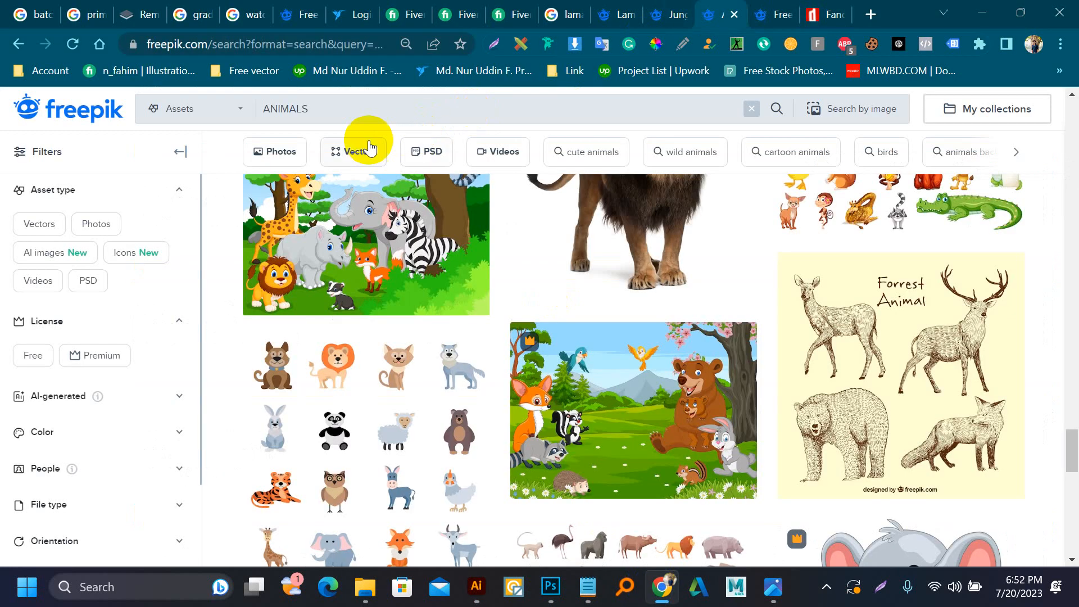
type("ba")
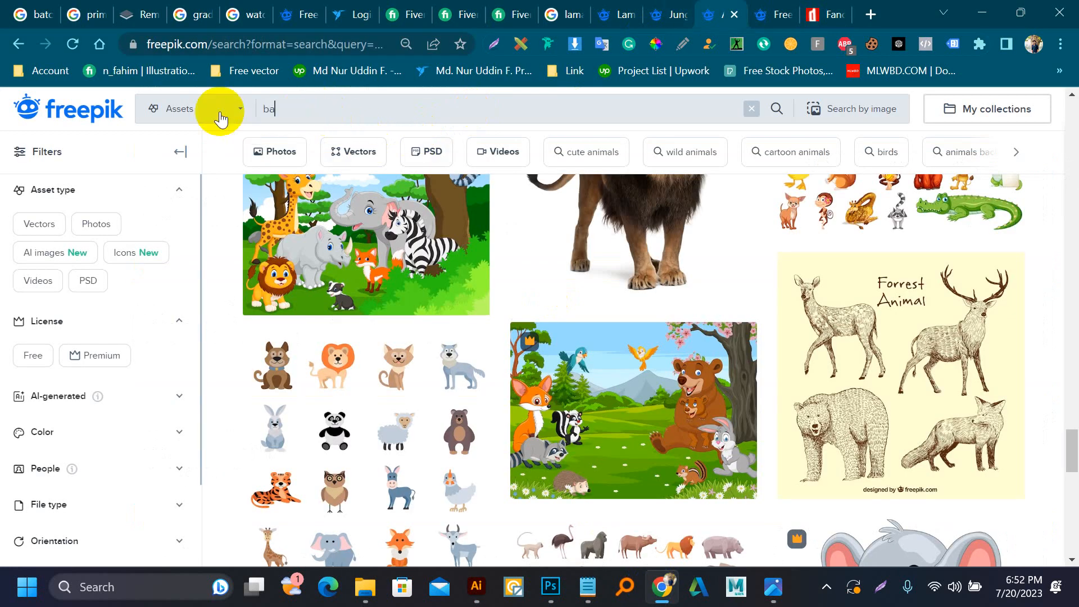
type("tch")
key("Return")
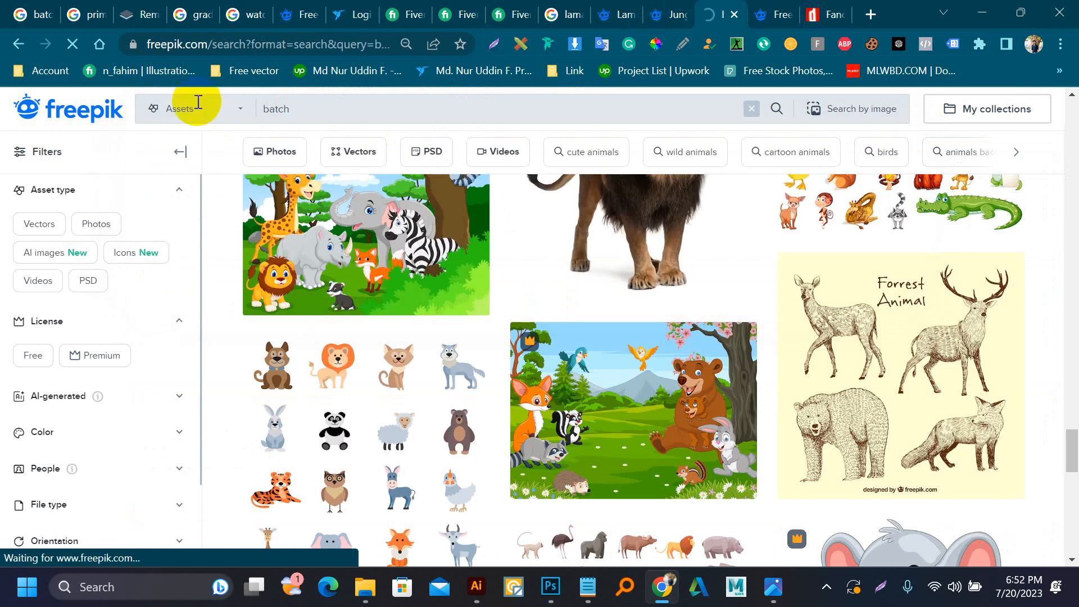
- Browse the "batch" search results for a badge design suited to the cover's age label
scroll(409, 349, "down", 2)
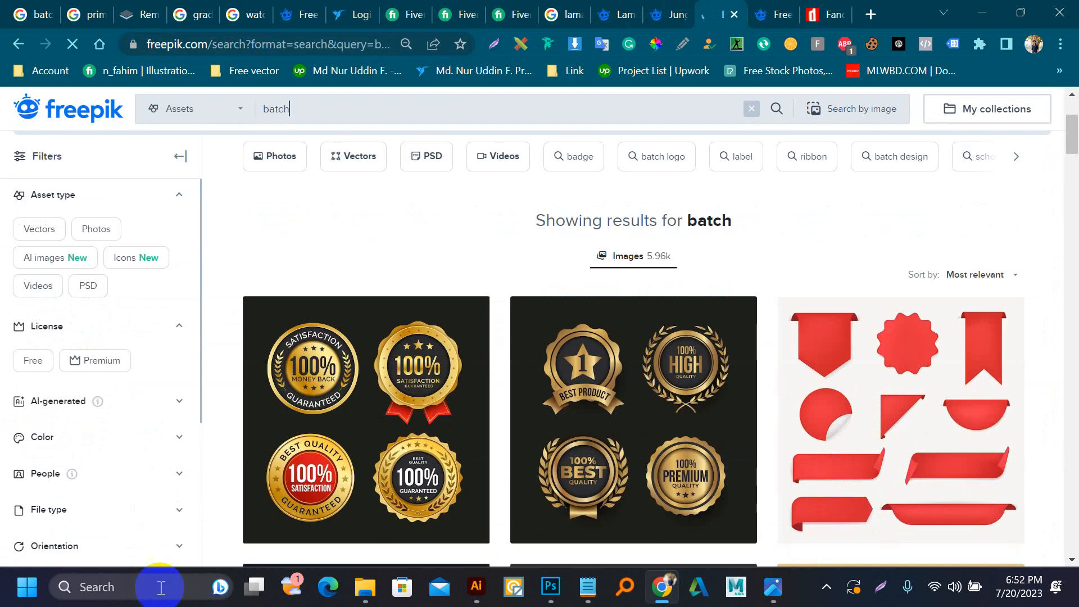
scroll(179, 528, "down", 3)
scroll(332, 501, "down", 1)
scroll(332, 506, "down", 15)
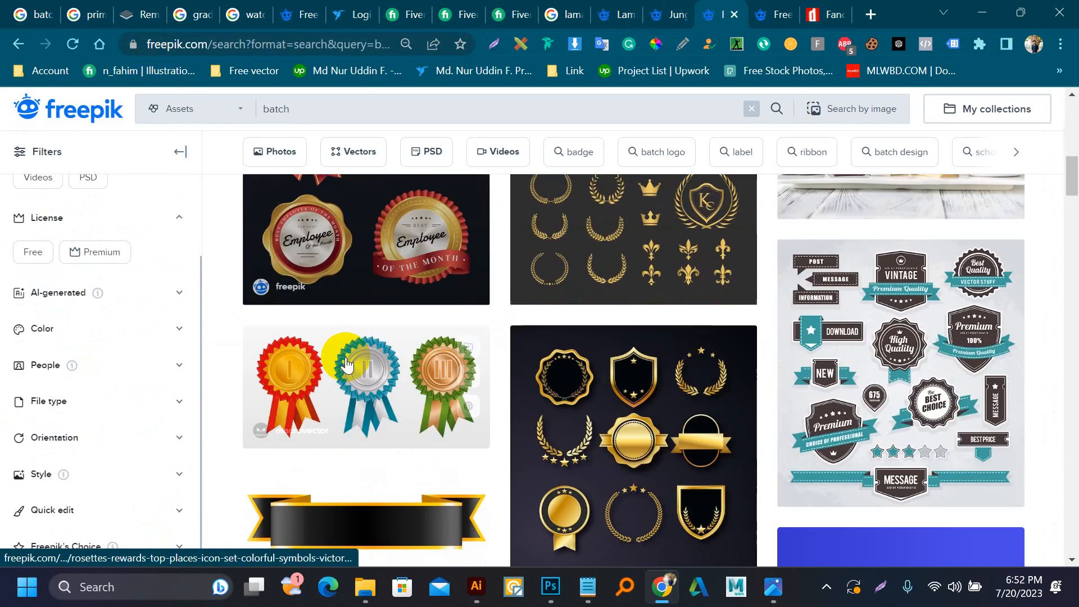
scroll(346, 364, "down", 1)
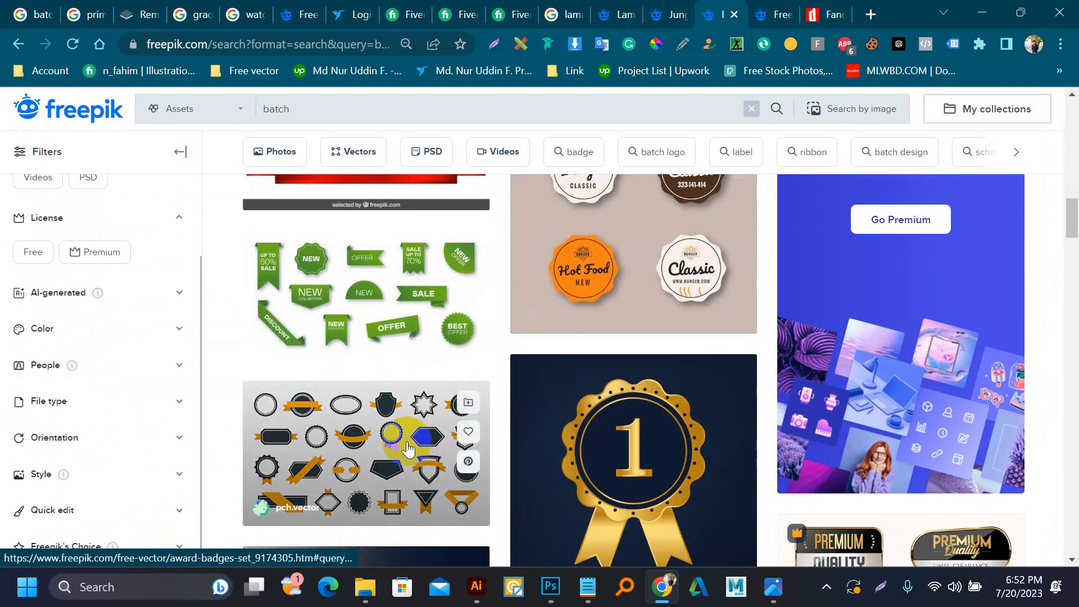
scroll(408, 450, "down", 3)
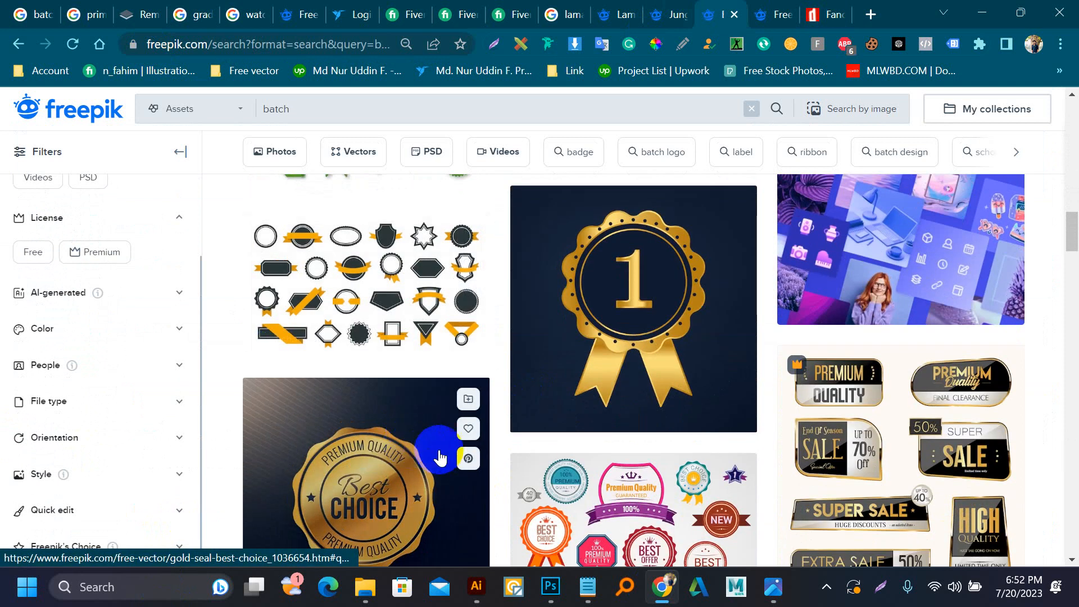
scroll(436, 449, "down", 6)
scroll(442, 472, "down", 2)
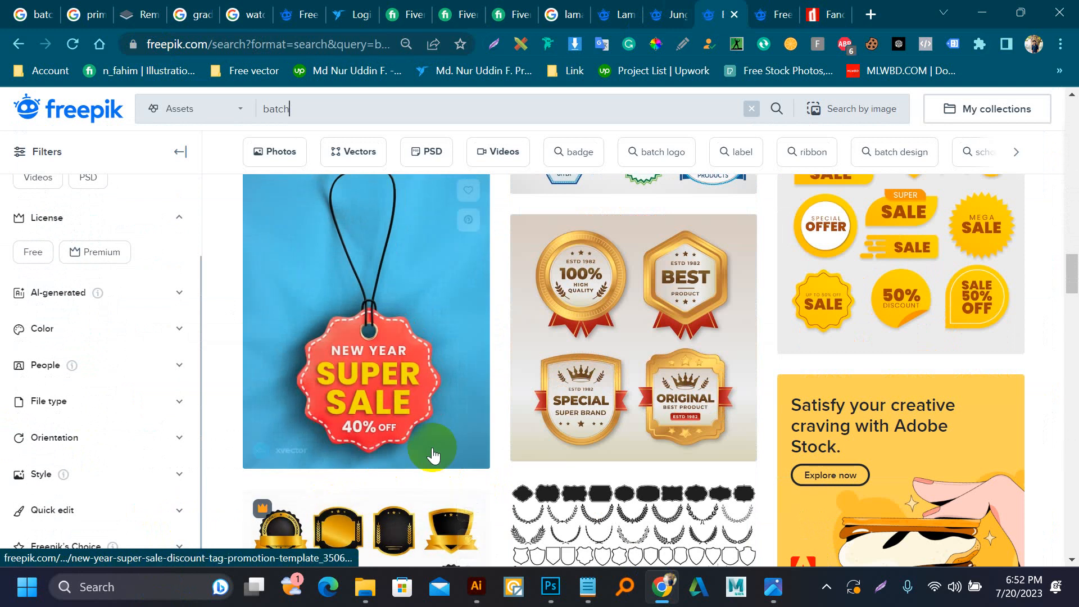
left_click(559, 440)
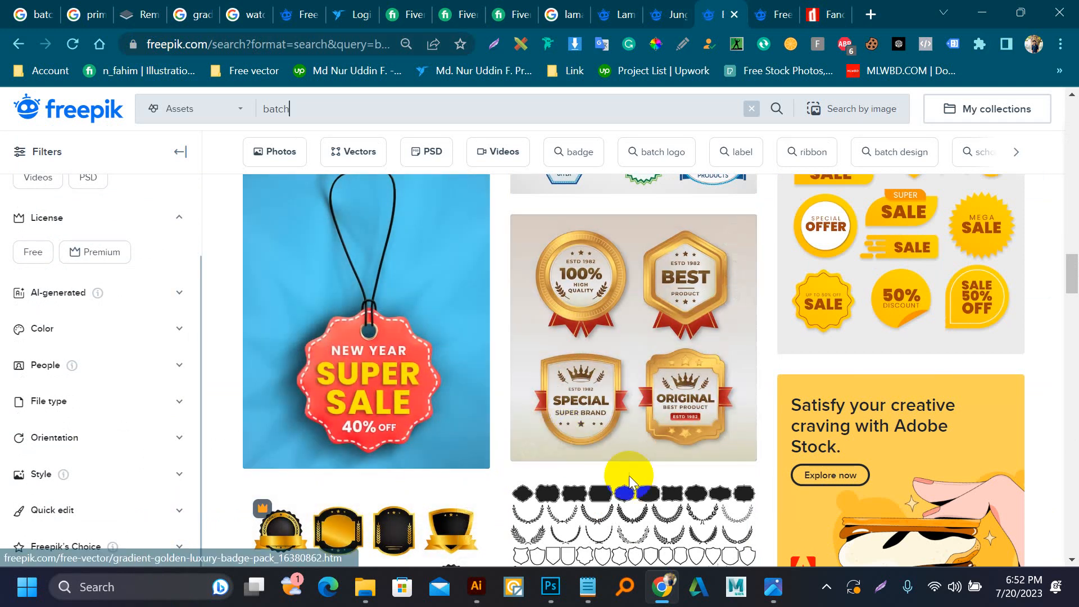
scroll(629, 475, "down", 10)
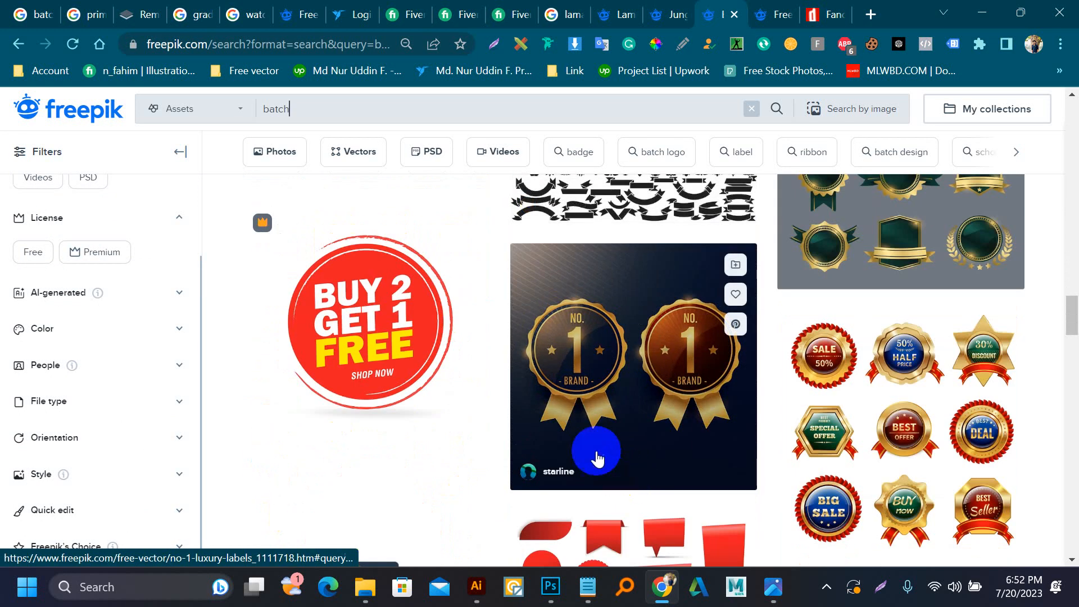
scroll(597, 458, "down", 12)
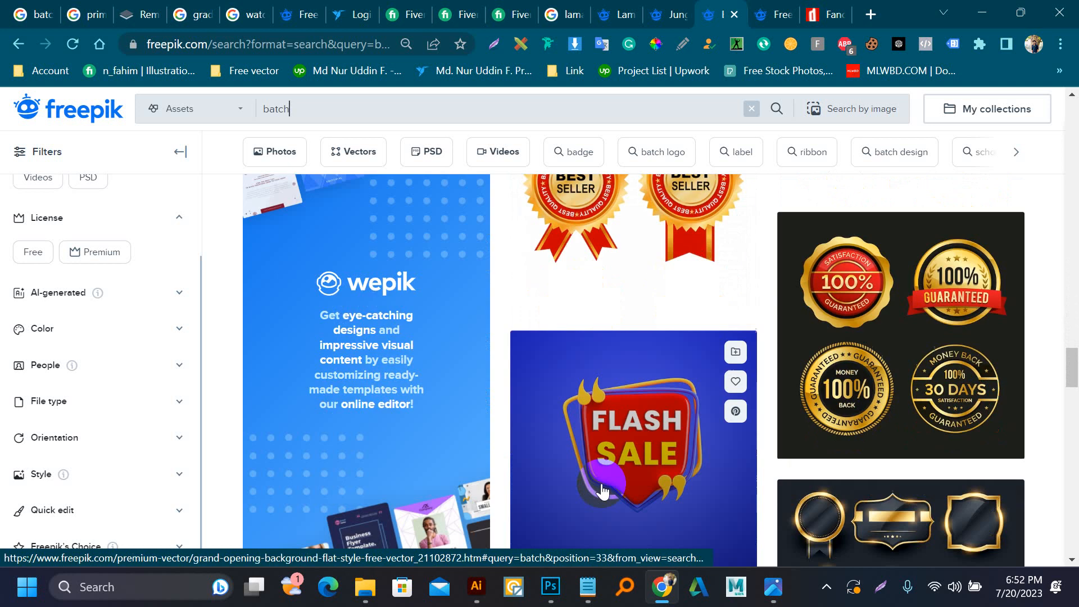
scroll(602, 490, "down", 6)
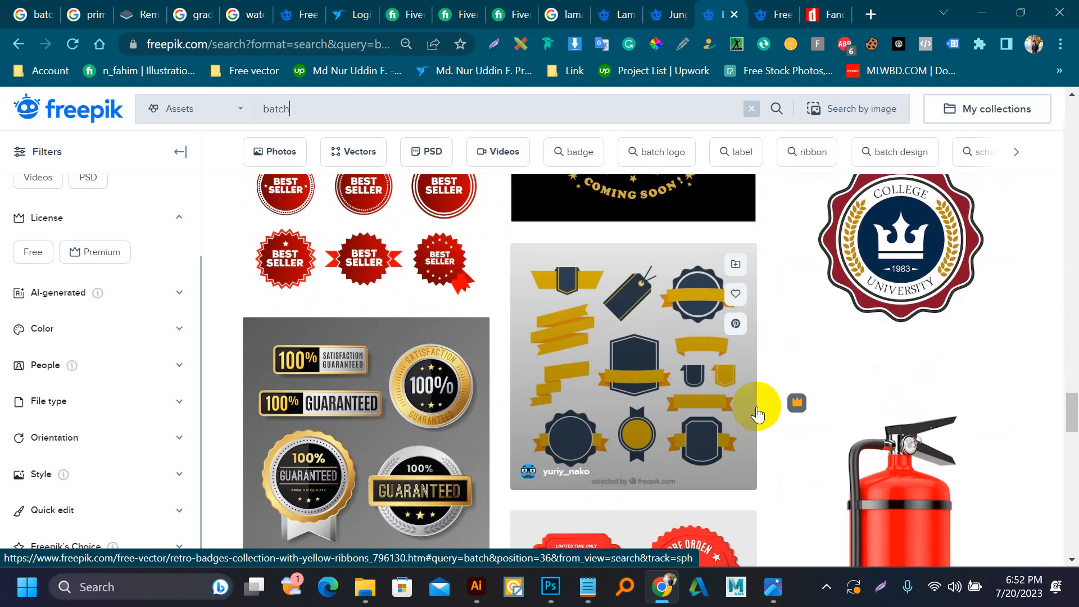
scroll(757, 407, "down", 6)
scroll(756, 409, "down", 6)
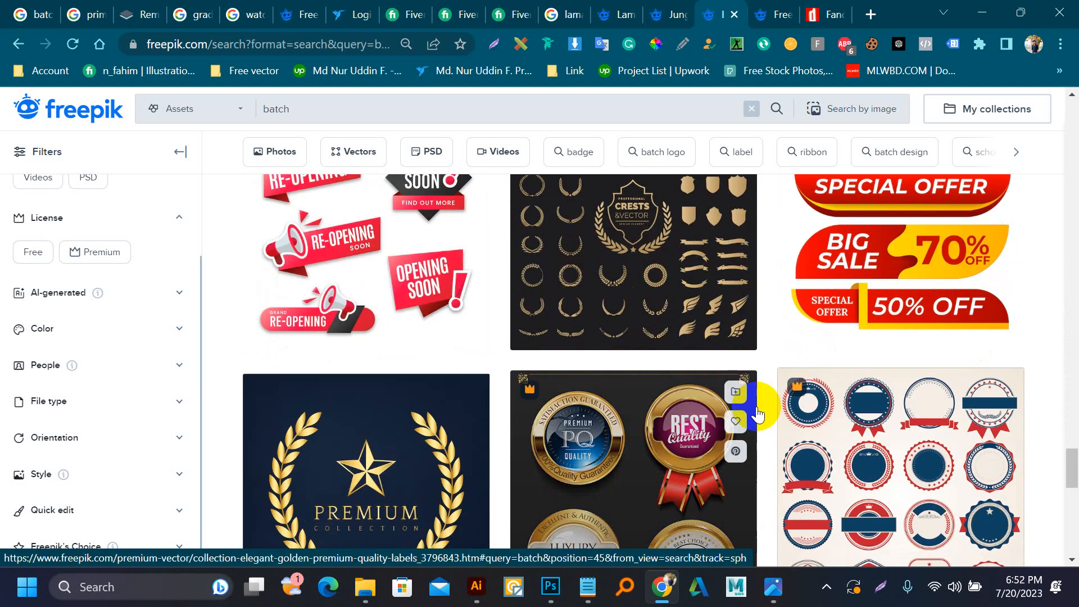
- Open the red-and-black re-opening soon badges collection in a new tab, download it and open the downloaded archive
scroll(757, 405, "up", 3)
middle_click(417, 369)
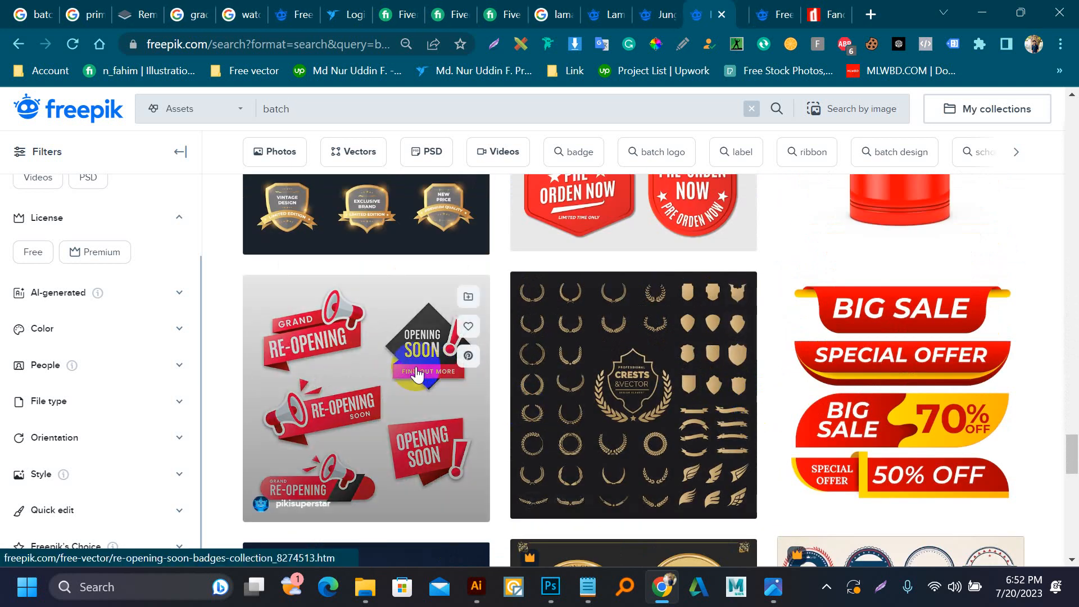
left_click(717, 12)
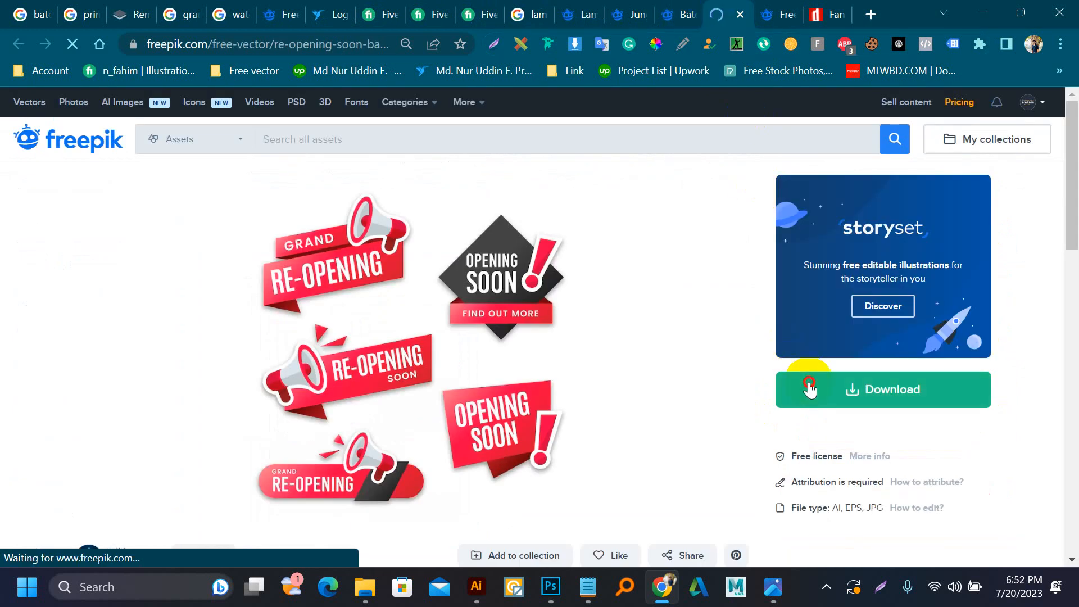
left_click(850, 551)
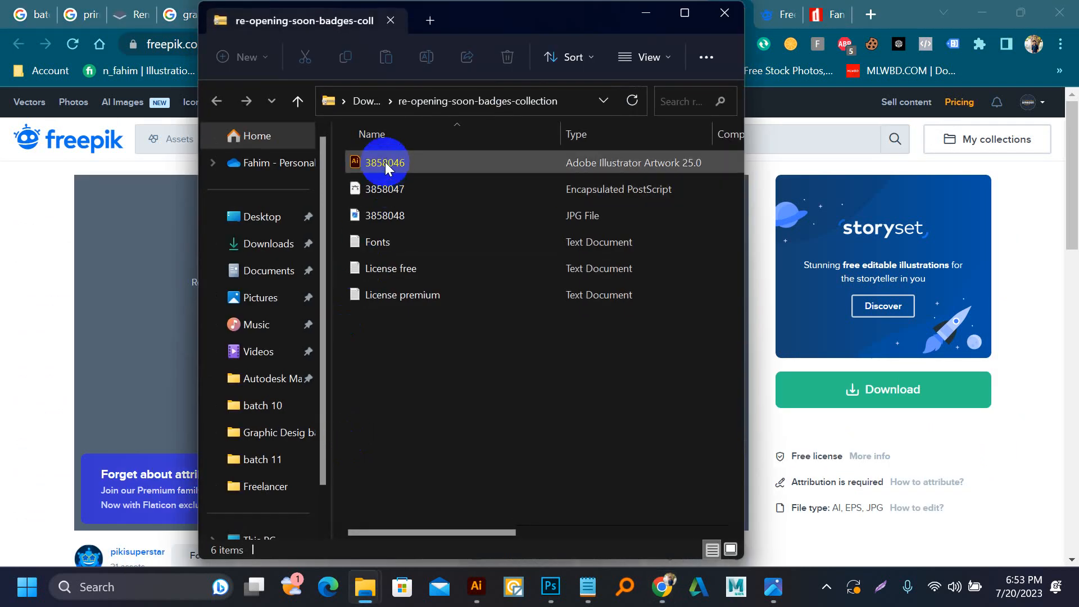
- Open the Illustrator artwork 3858046 from the archive and dismiss the first memory warning
left_click(385, 163)
double_click(385, 163)
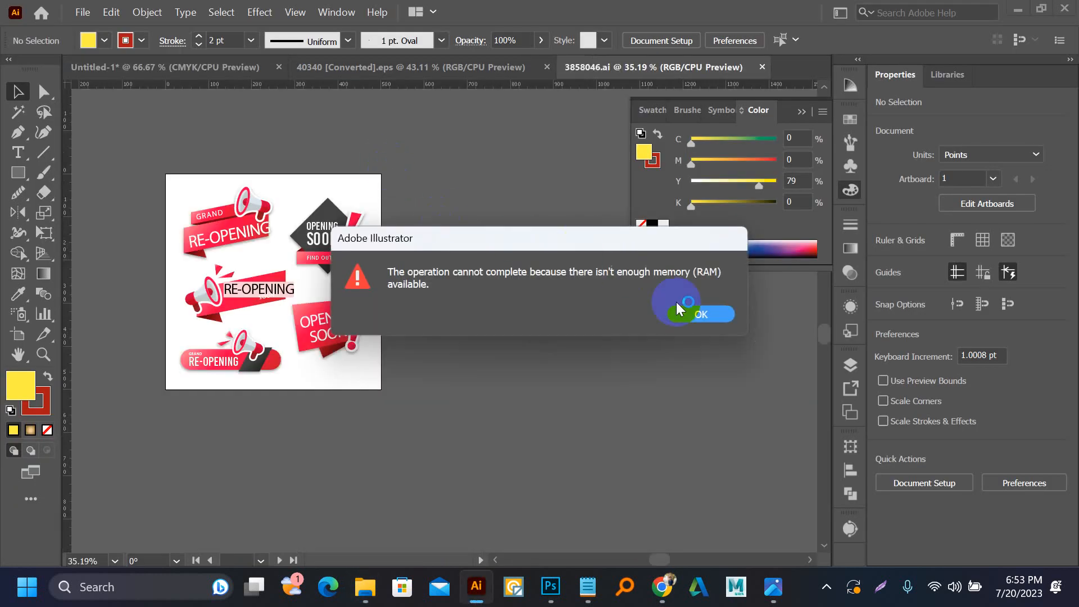
left_click(689, 314)
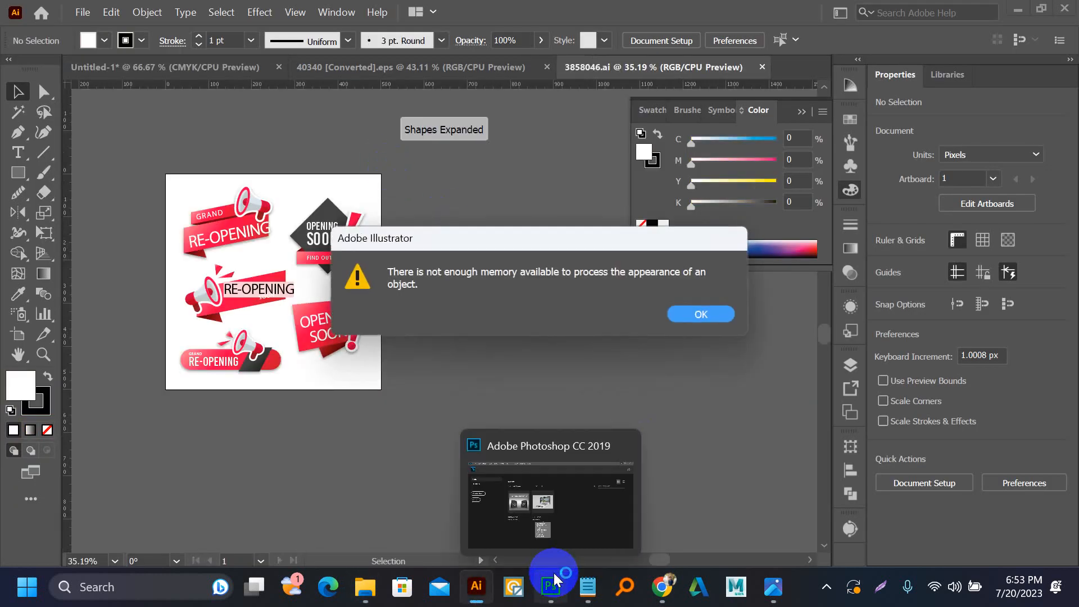
- Switch to Photoshop, close it, and dismiss the remaining memory warning in Illustrator
left_click(551, 586)
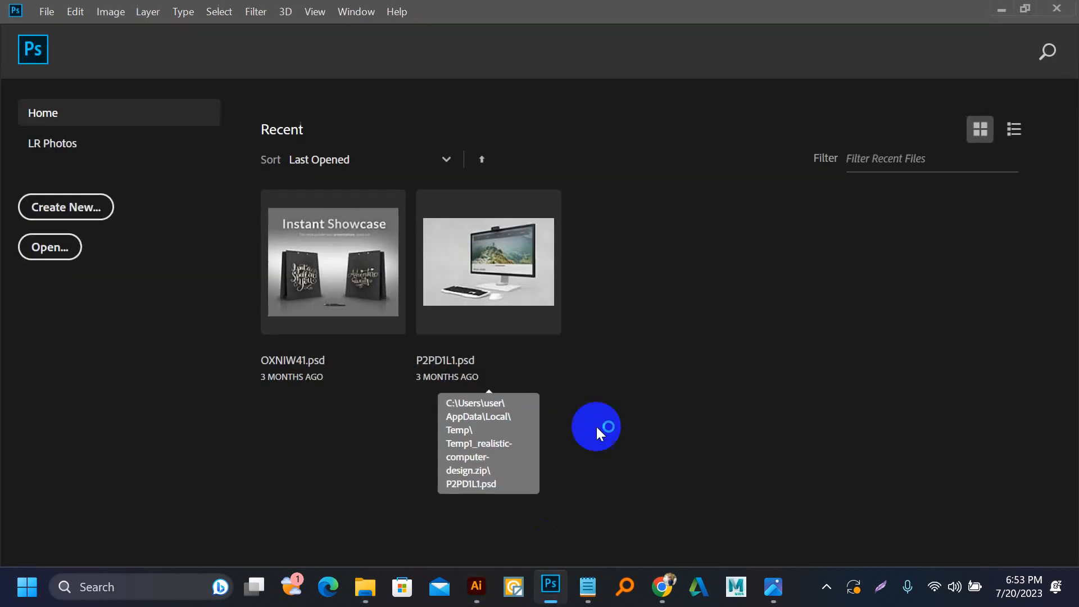
left_click(1073, 7)
left_click(688, 313)
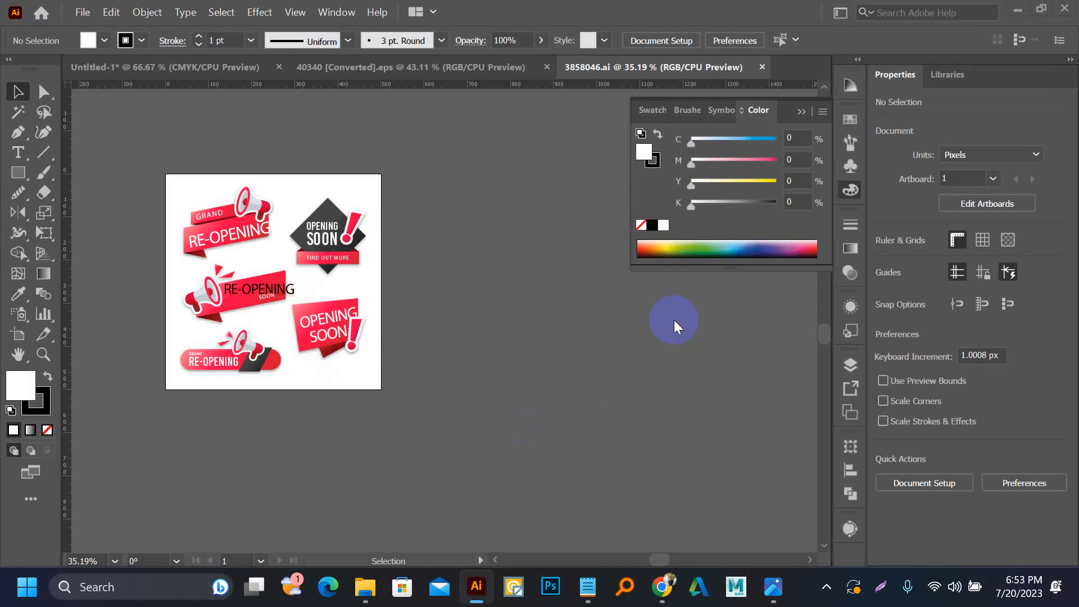
left_click(569, 400)
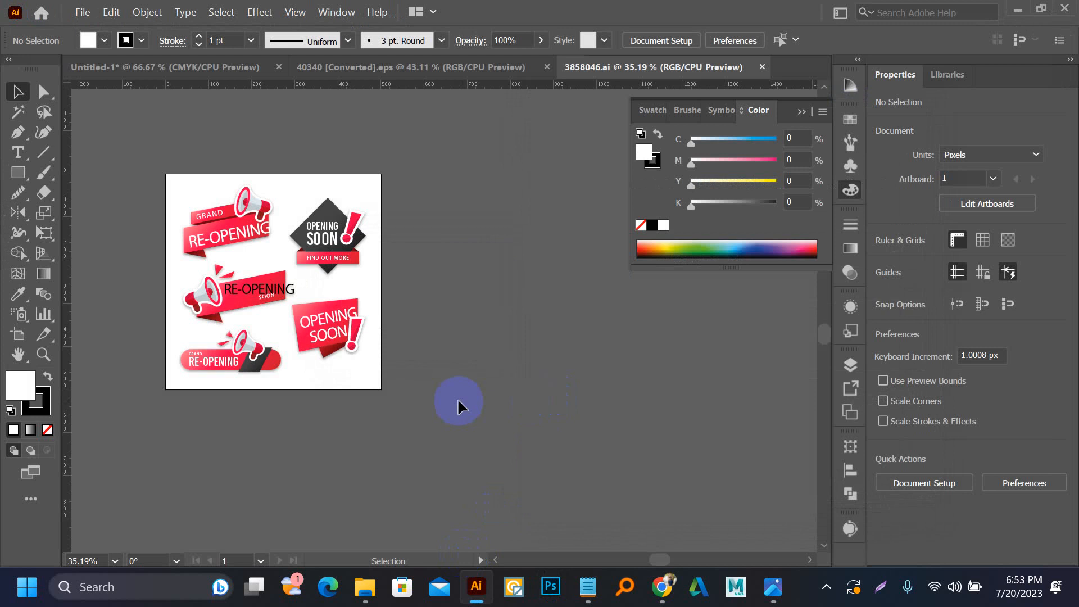
- Copy the dark diamond "Opening Soon" badge from 3858046.ai into Untitled-1, place it to the right of the cover and deselect it
left_click(530, 67)
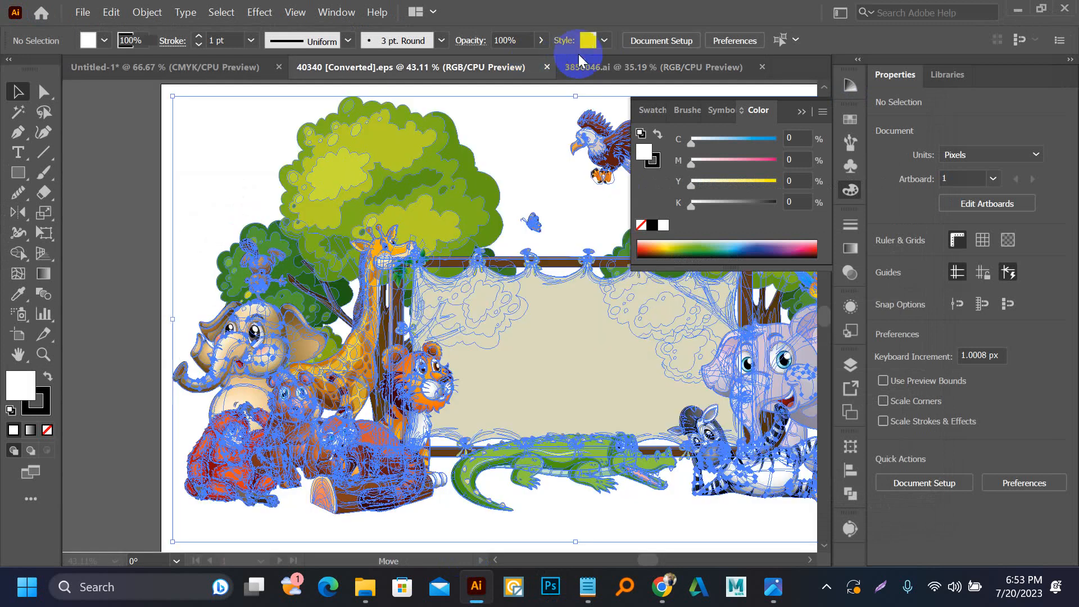
left_click(579, 67)
scroll(243, 271, "up", 3)
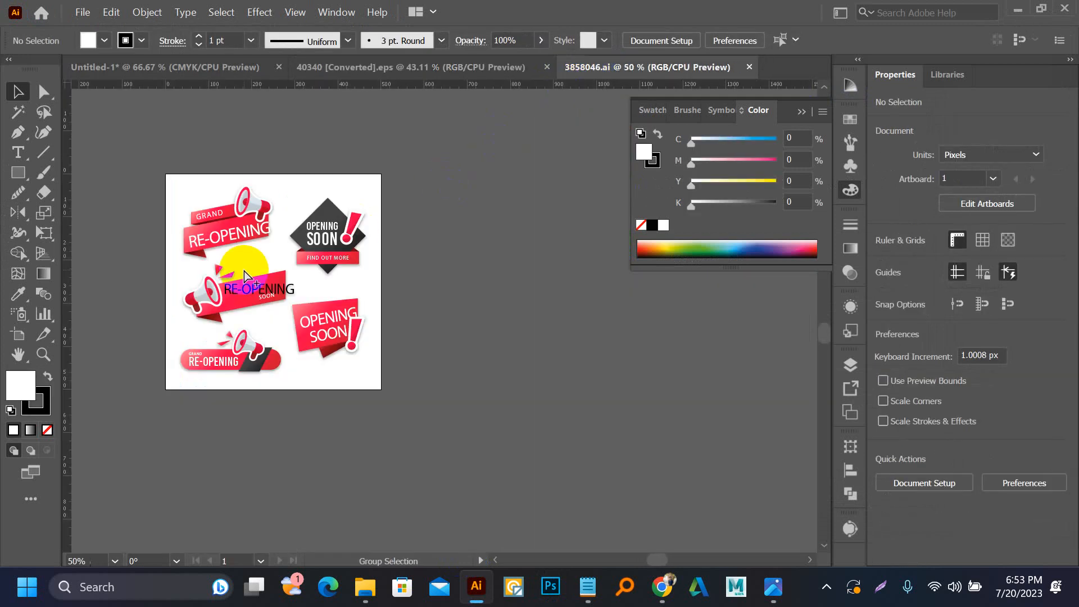
left_click_drag(343, 350, 454, 391)
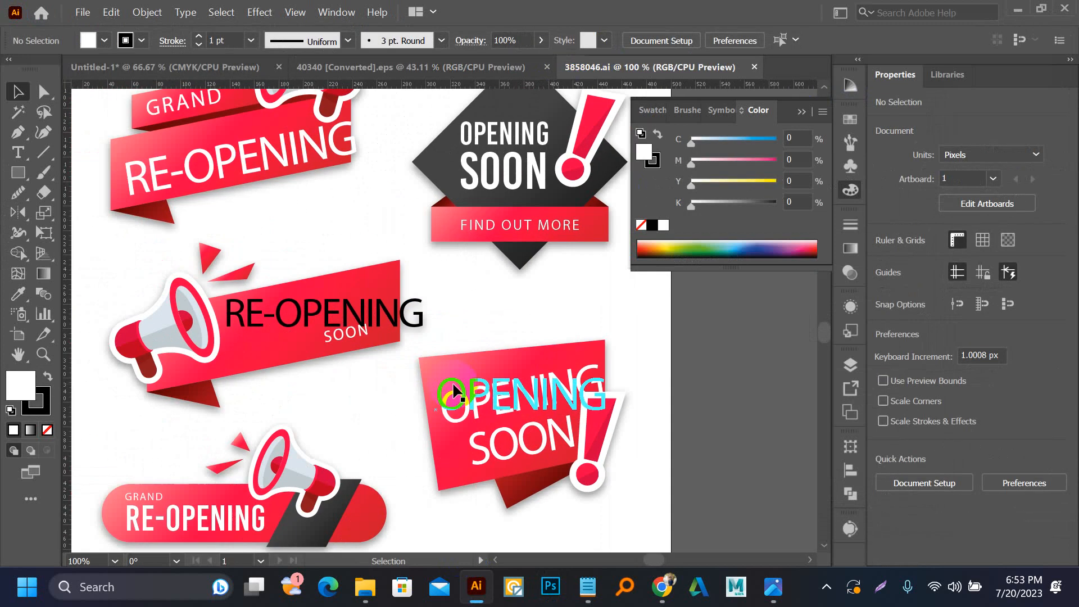
scroll(458, 391, "down", 1)
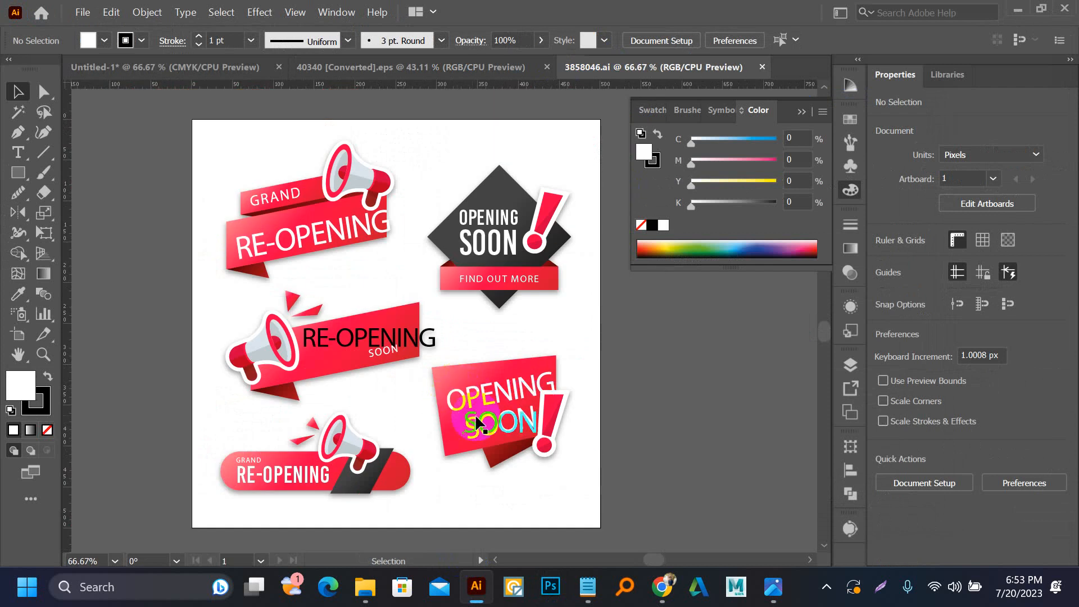
left_click(502, 274)
left_click_drag(502, 273, 610, 365)
left_click(712, 430)
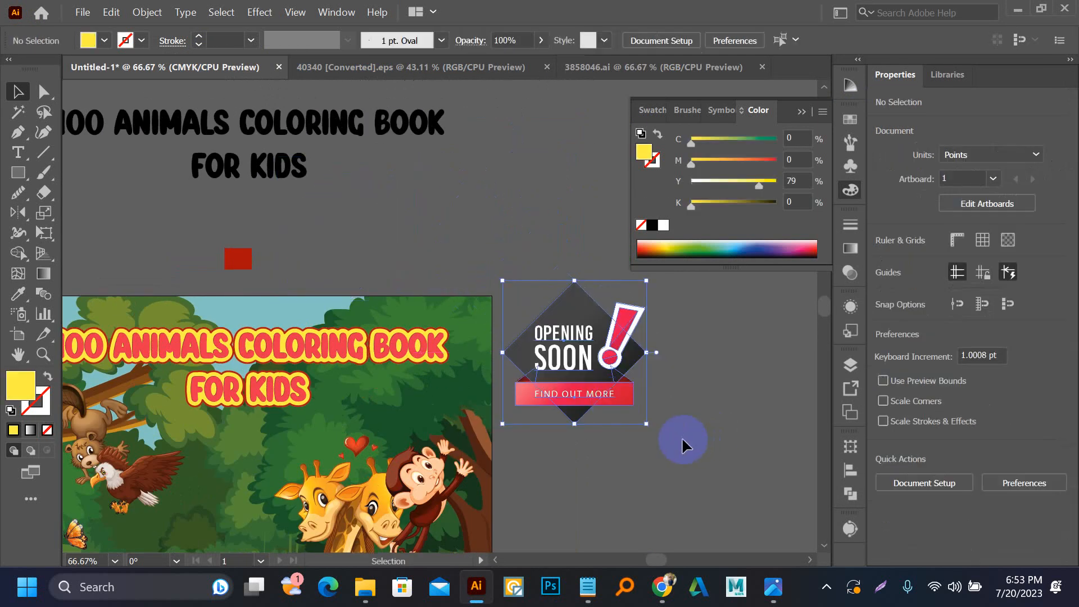
- Replace the badge text "OPENING" with "8" and "SOON" with "12", then deselect the text
scroll(604, 439, "up", 1)
key("t")
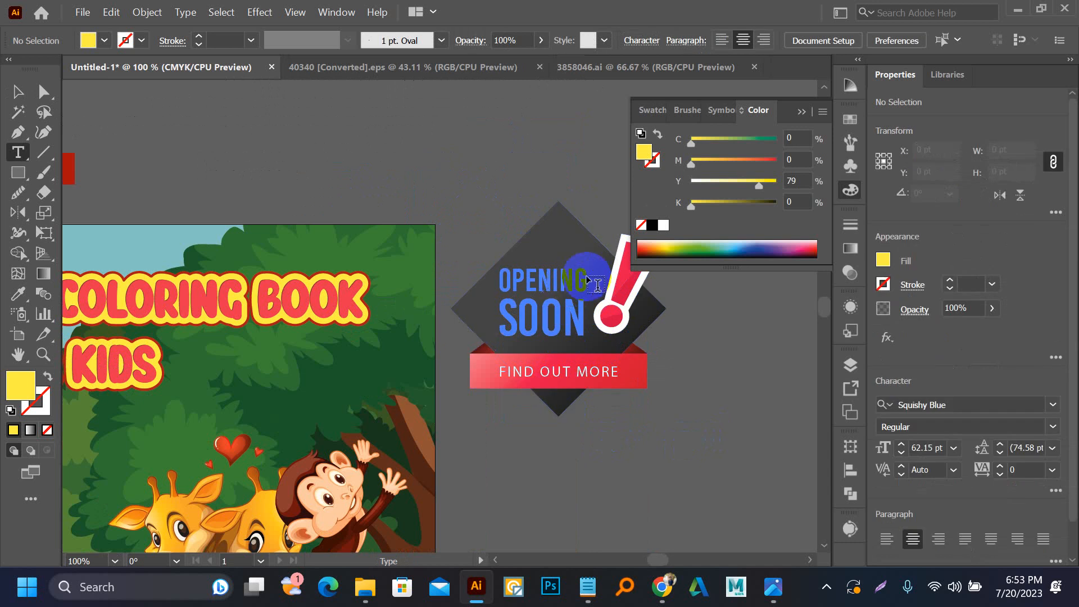
left_click_drag(582, 274, 479, 273)
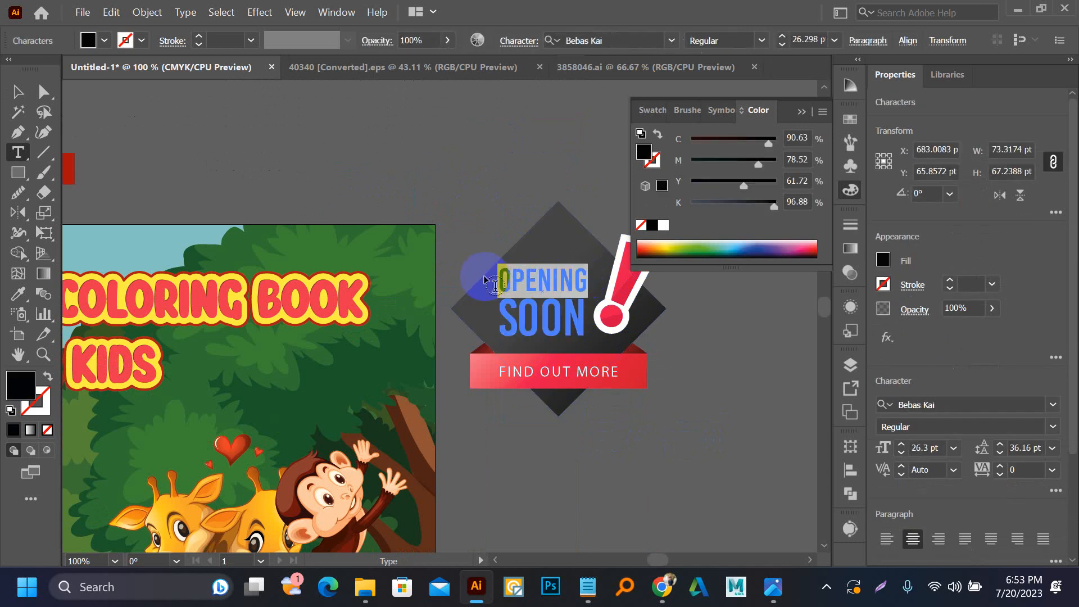
type("8")
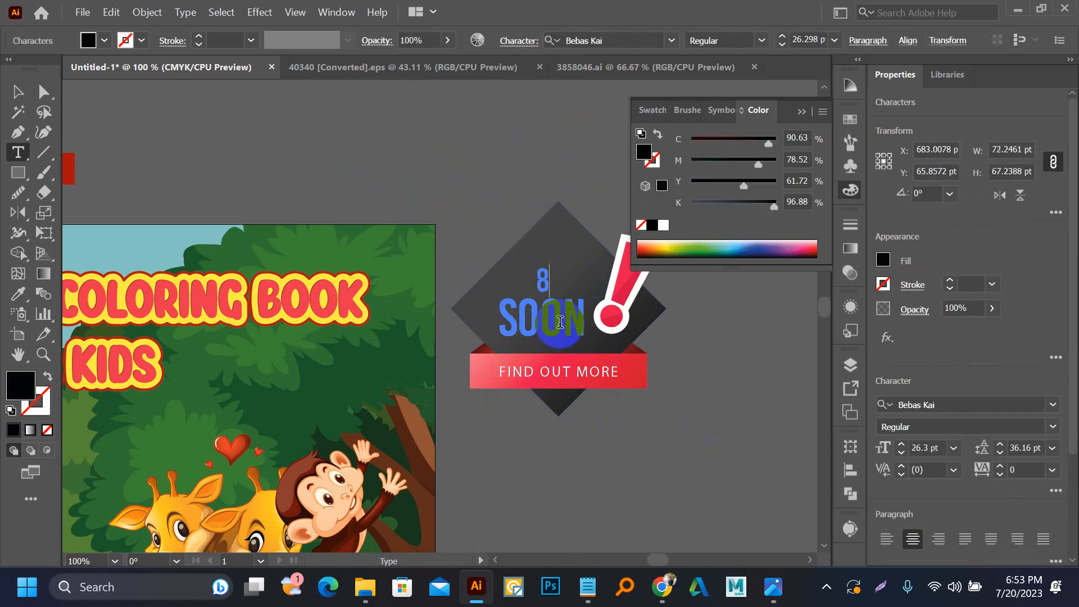
left_click_drag(580, 320, 490, 318)
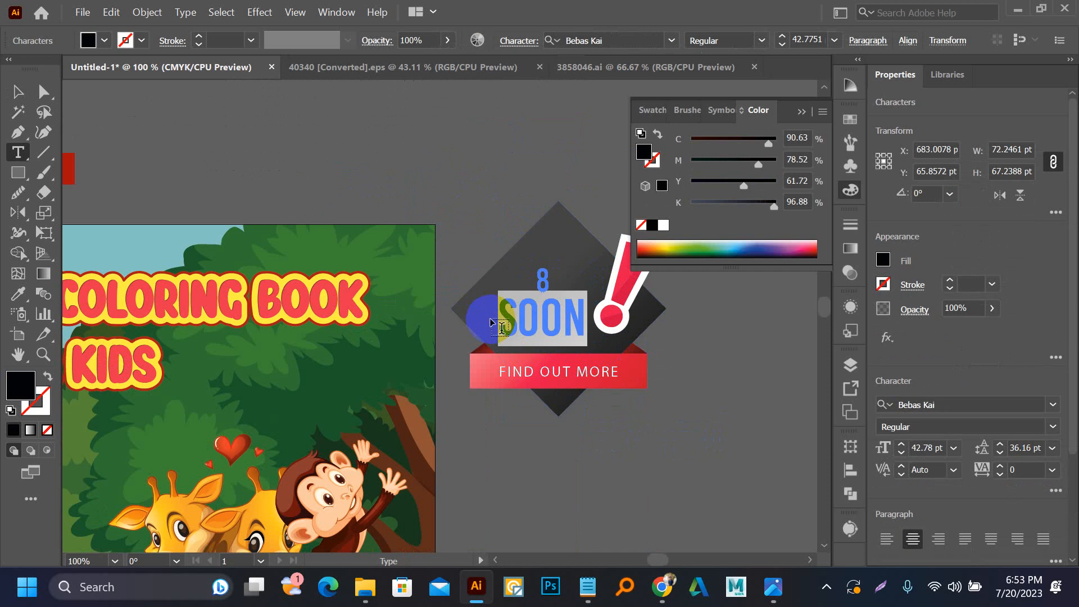
type("12")
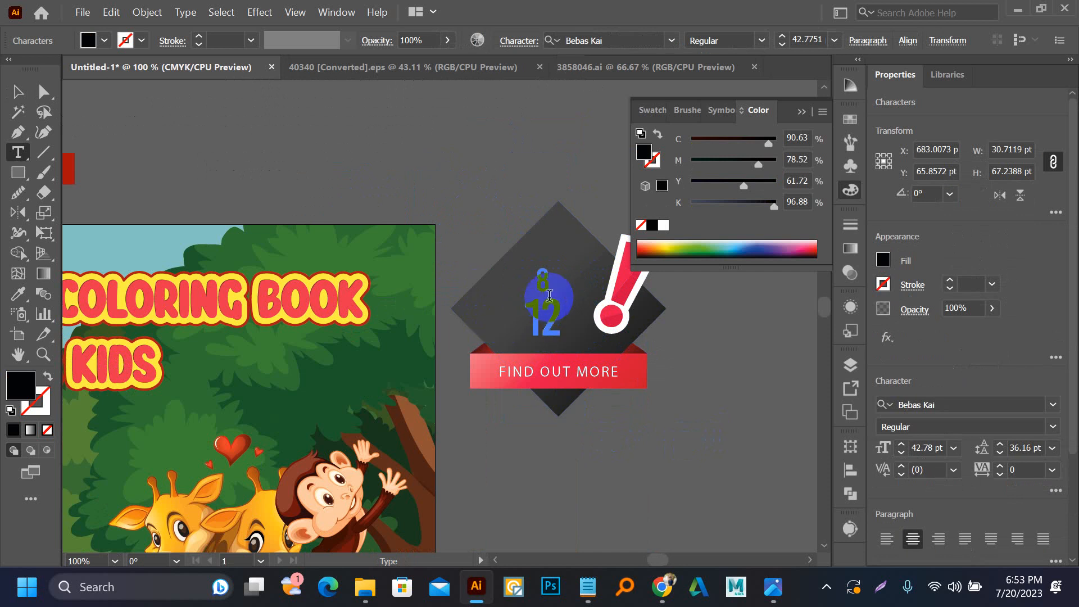
key("ctrl+shift+a")
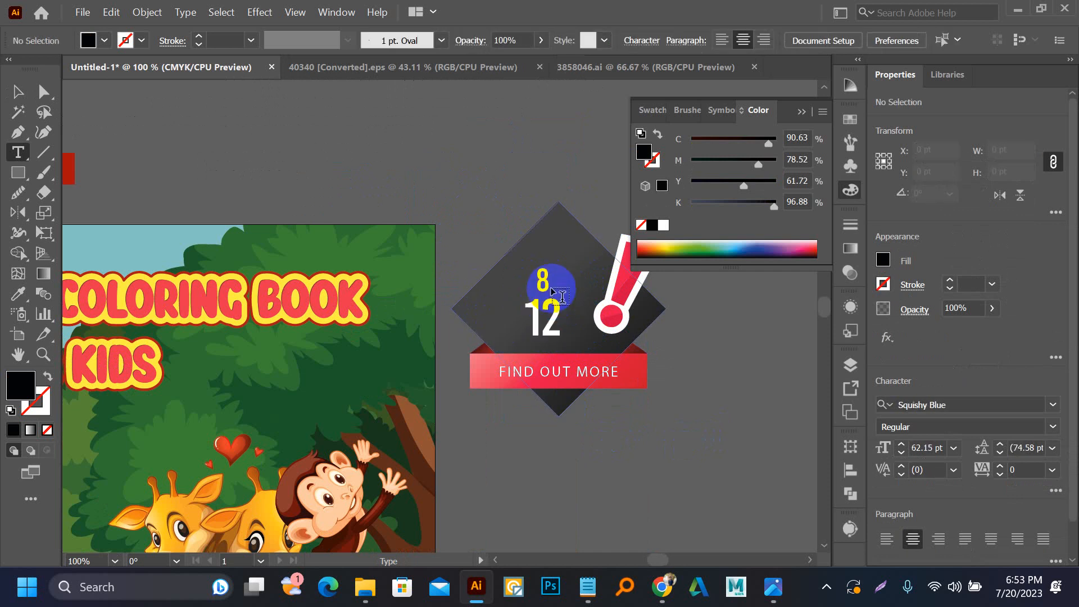
- Add a separate line reading "TO" between the badge's 8 and 12
left_click(545, 280)
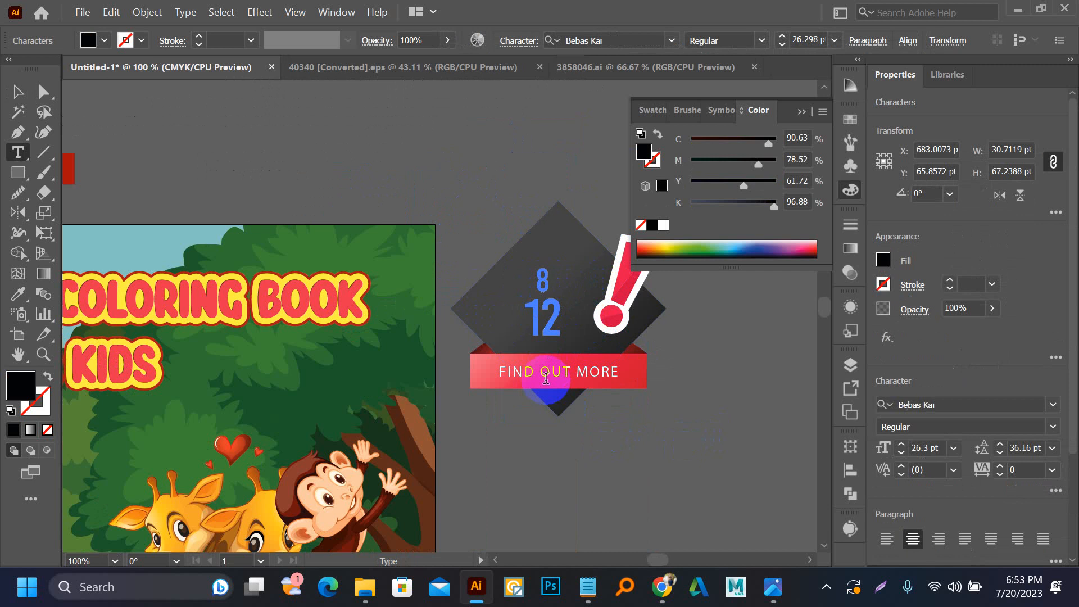
key("Return")
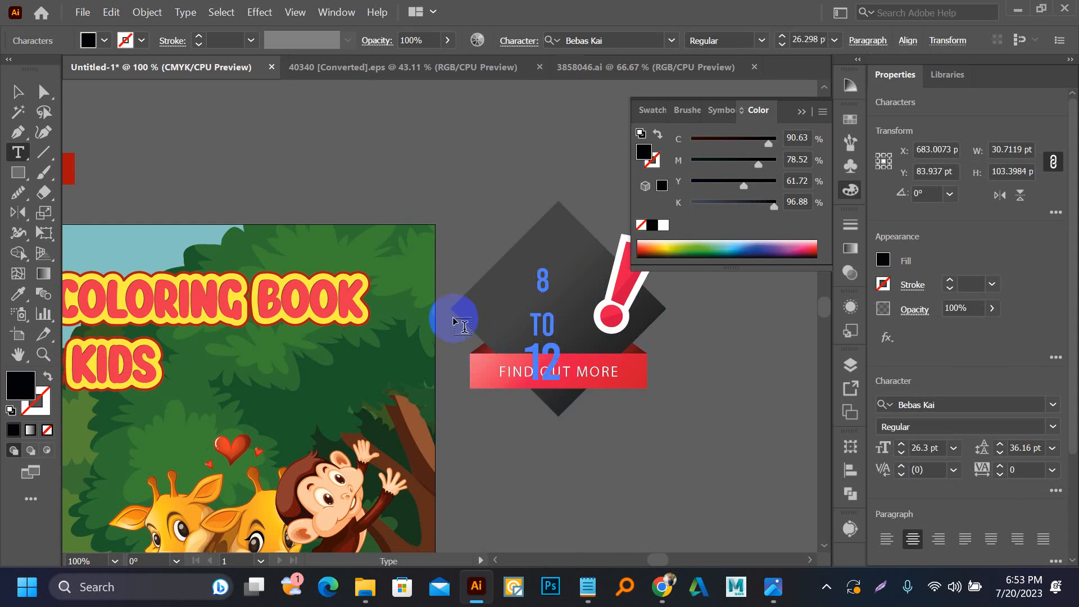
key("BackSpace")
key("BackSpace")
type("TO")
key("BackSpace")
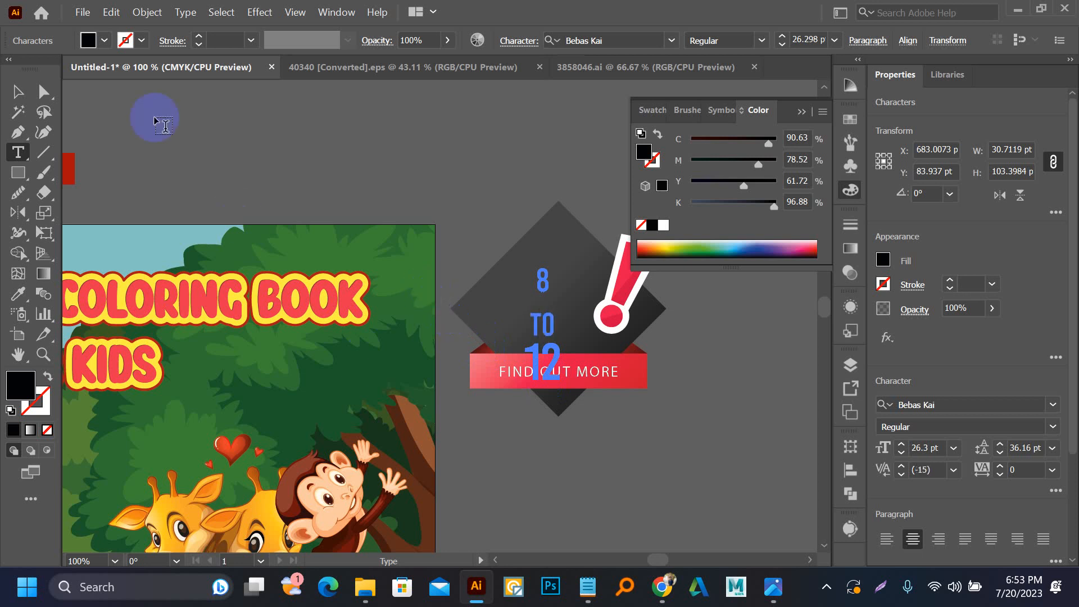
- Change the font of the badge's "8 TO 12" text to Bebas Neue
left_click(18, 93)
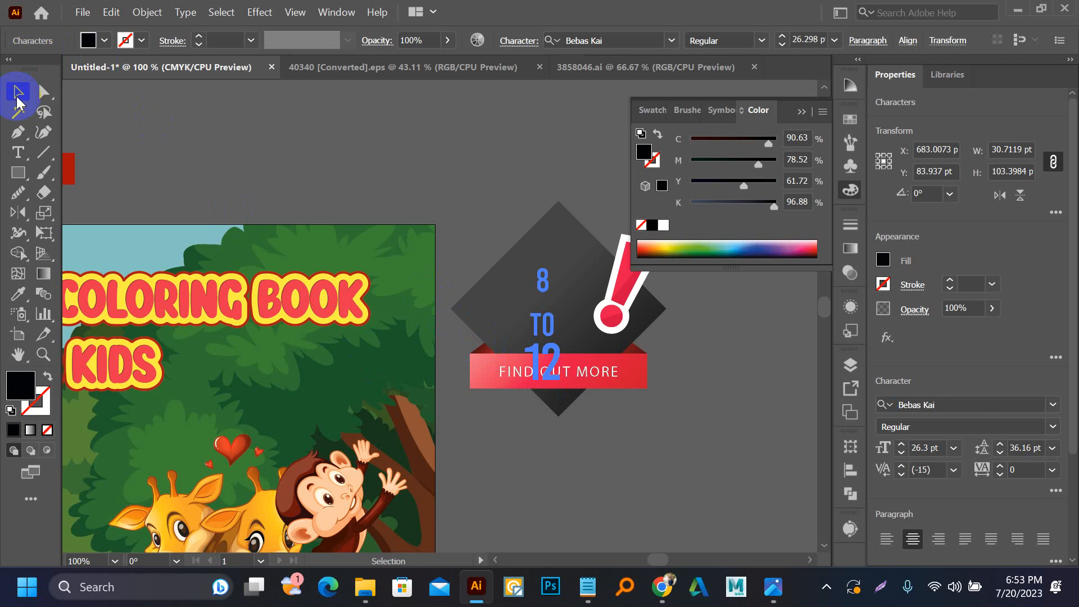
left_click(1052, 404)
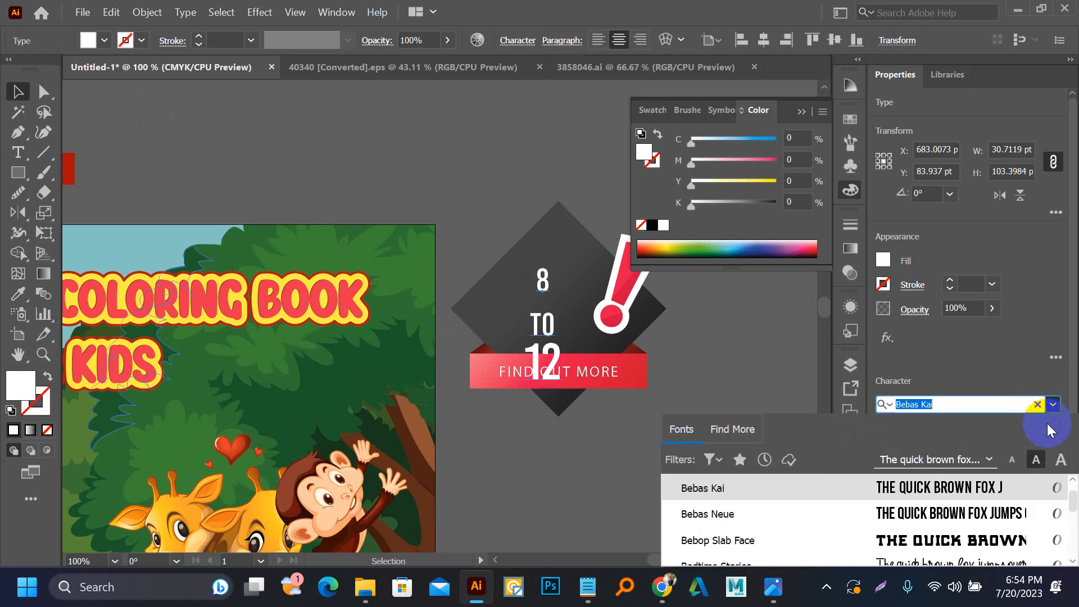
left_click(976, 517)
- Change the font of the badge's "8 TO 12" text to Myriad Pro
left_click(530, 336)
double_click(530, 336)
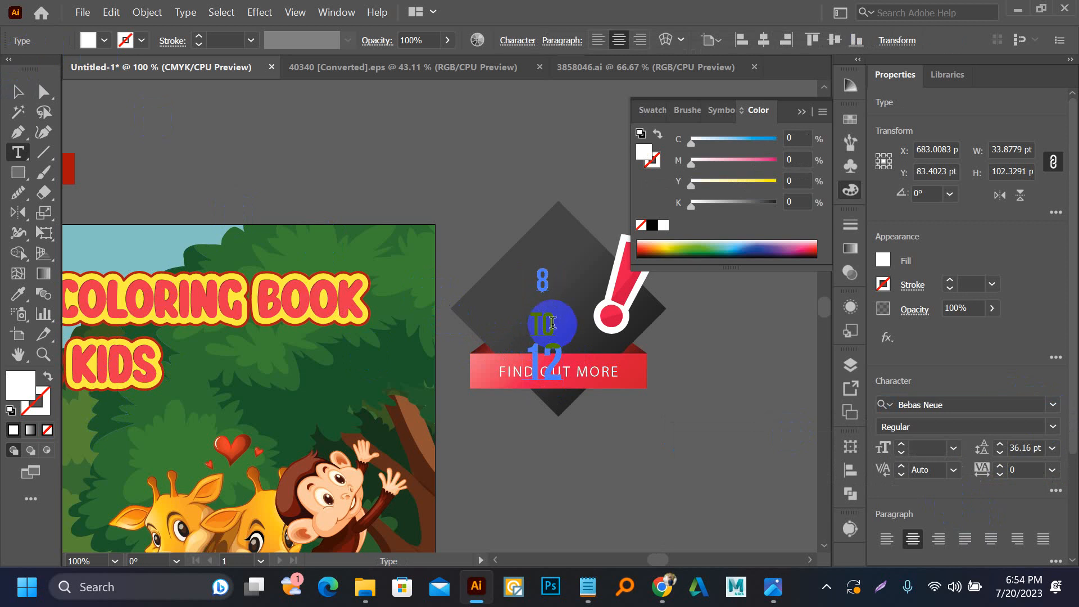
double_click(531, 333)
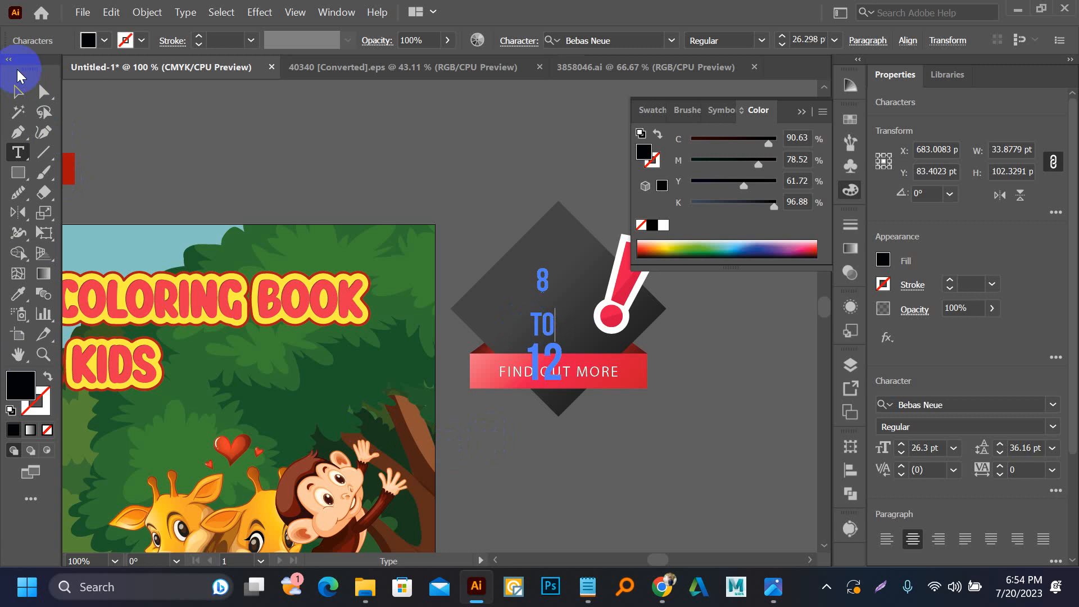
left_click(18, 91)
left_click(1052, 404)
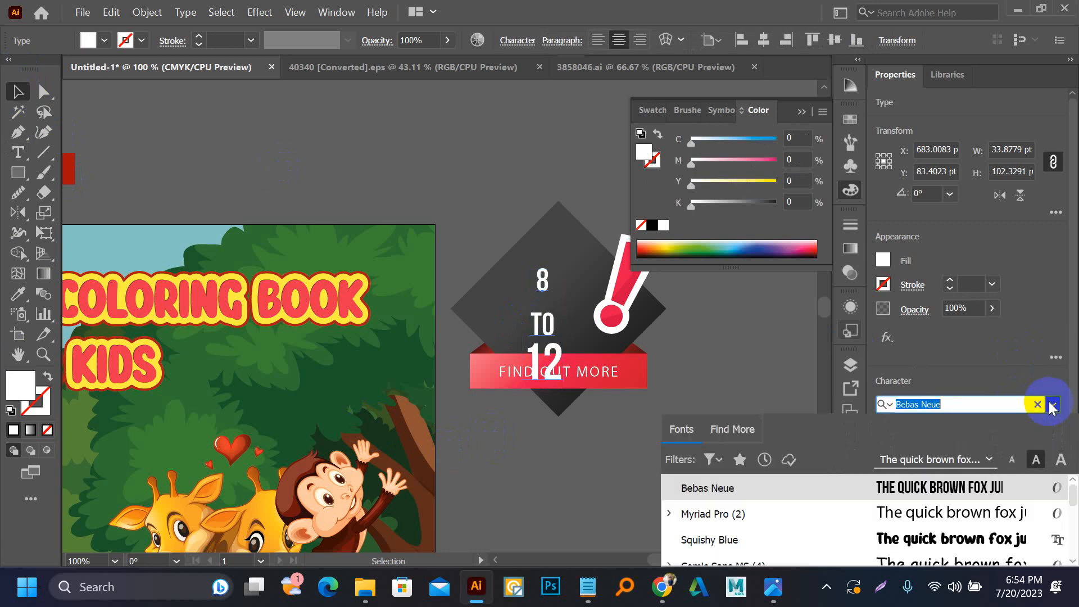
left_click(965, 514)
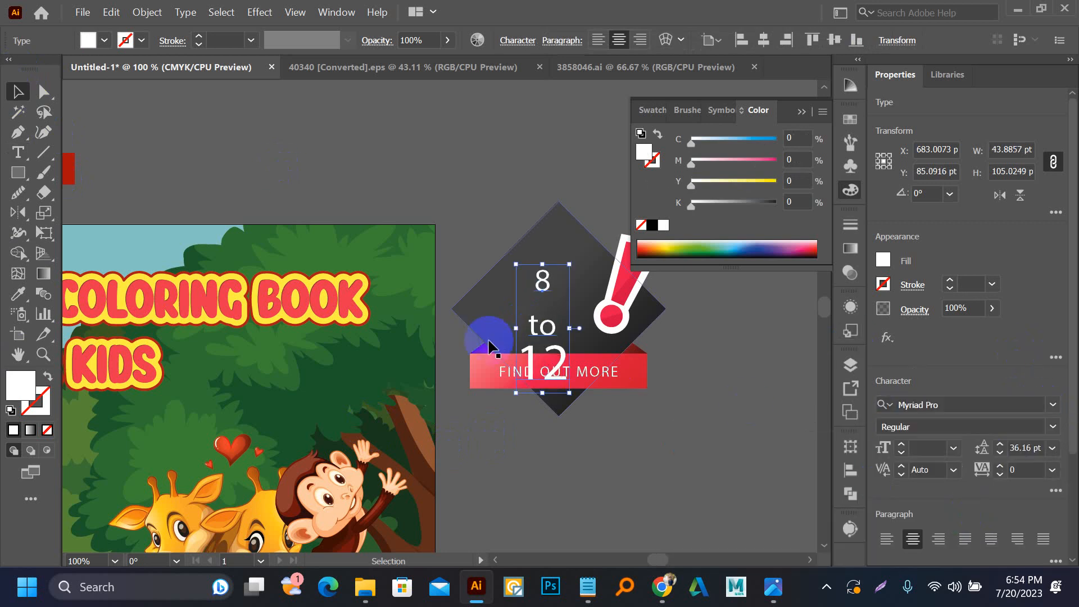
- Adjust the line spacing of the badge's "8 to 12" text to 34.16 pt
key("alt+Up")
key("alt+Up")
key("alt+Up")
key("alt+Up")
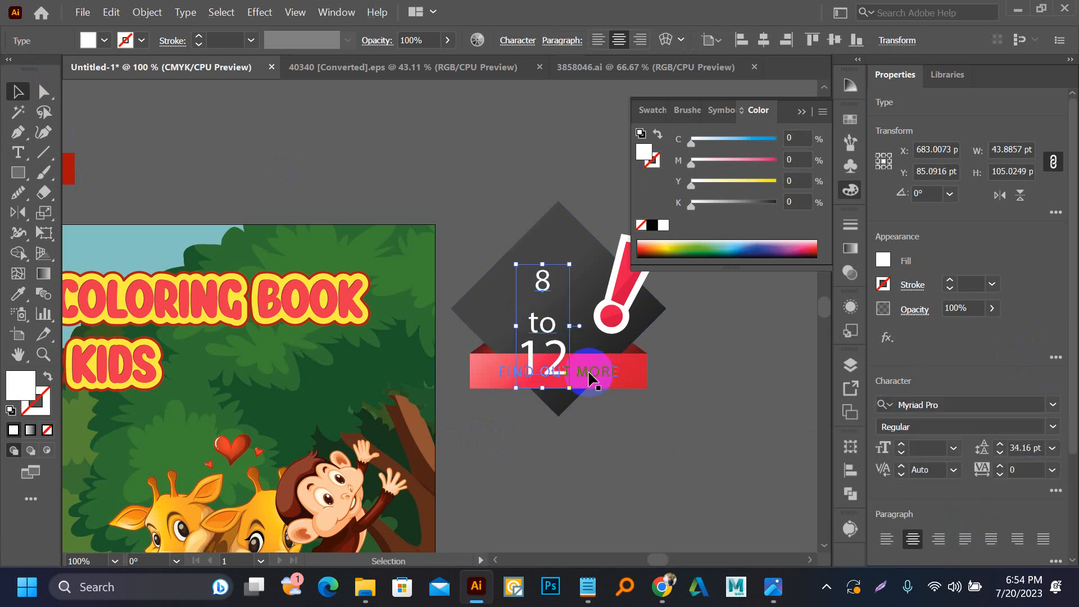
key("alt+Down")
key("alt+Down")
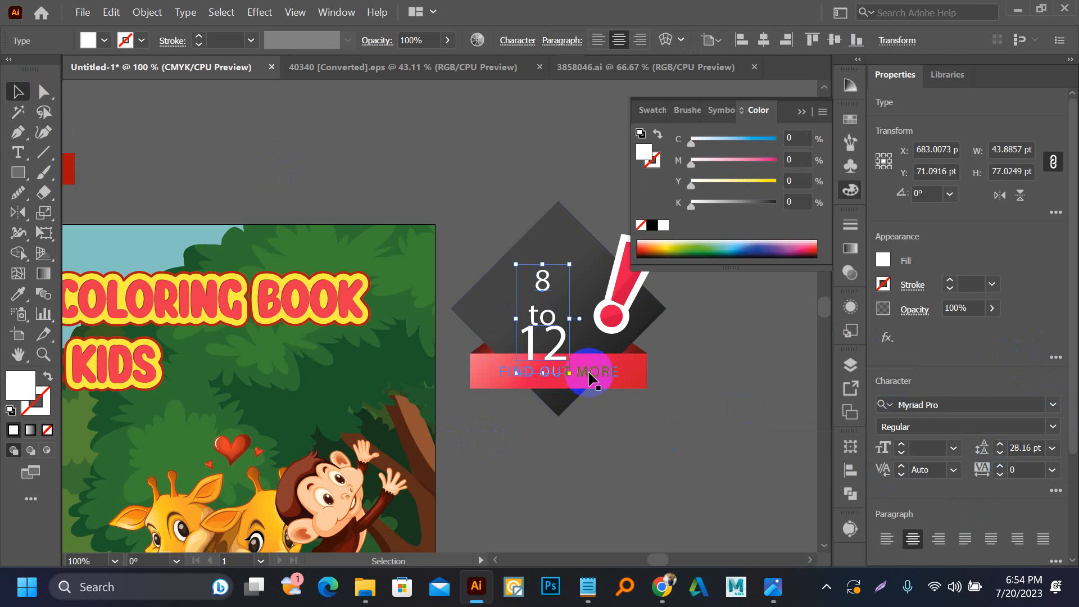
key("alt+Down")
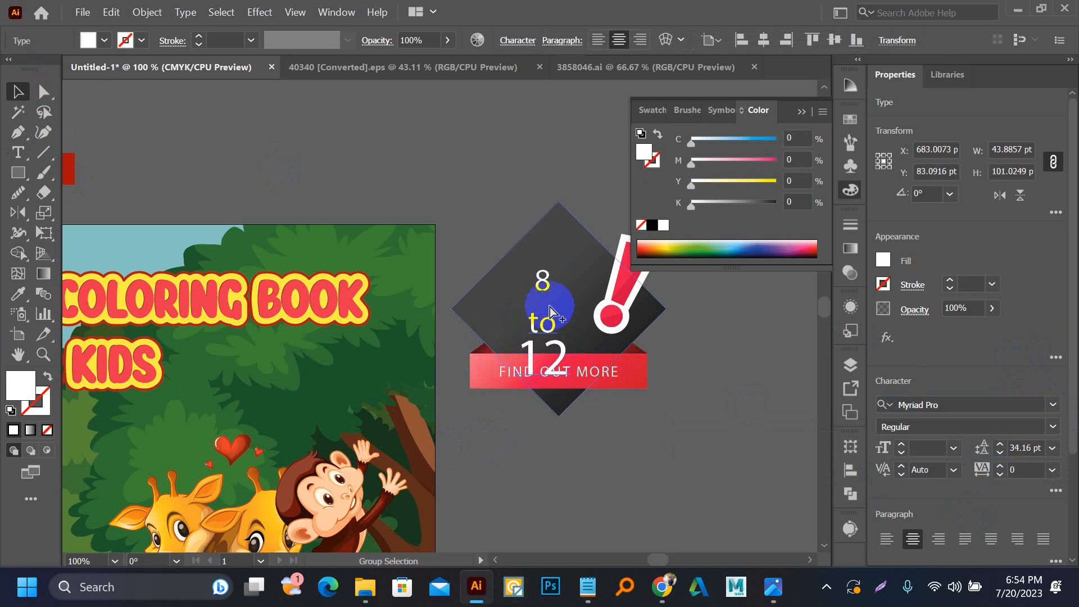
- Try joining "to" onto the same line as the 8 in the badge text
scroll(542, 308, "up", 2)
double_click(551, 310)
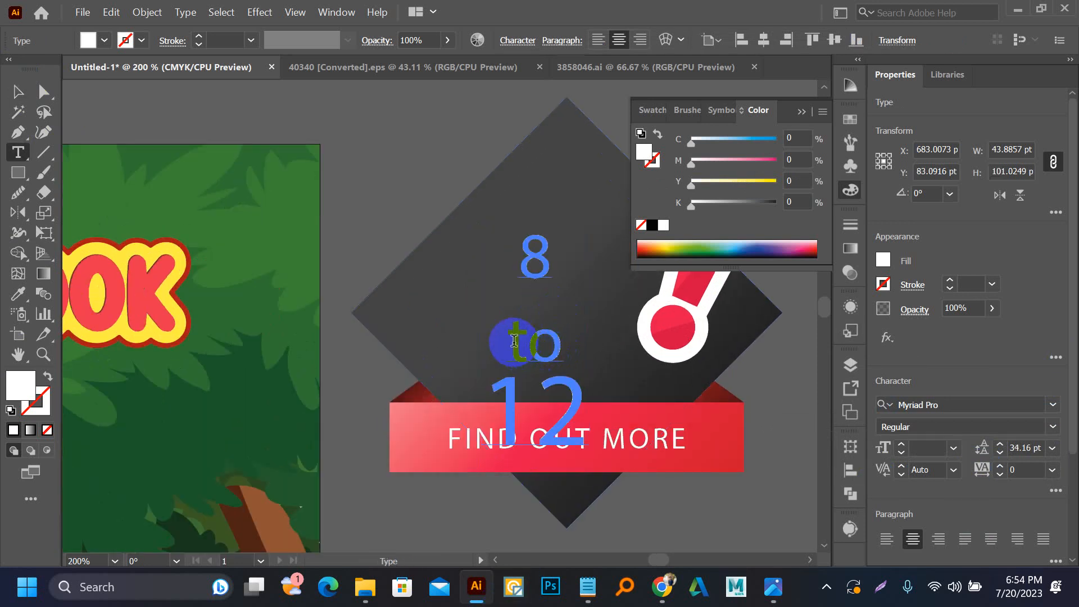
mouse_move(507, 342)
left_mouse_down()
mouse_move(536, 273)
mouse_move(506, 317)
mouse_move(506, 336)
mouse_move(515, 335)
left_mouse_up()
key("BackSpace")
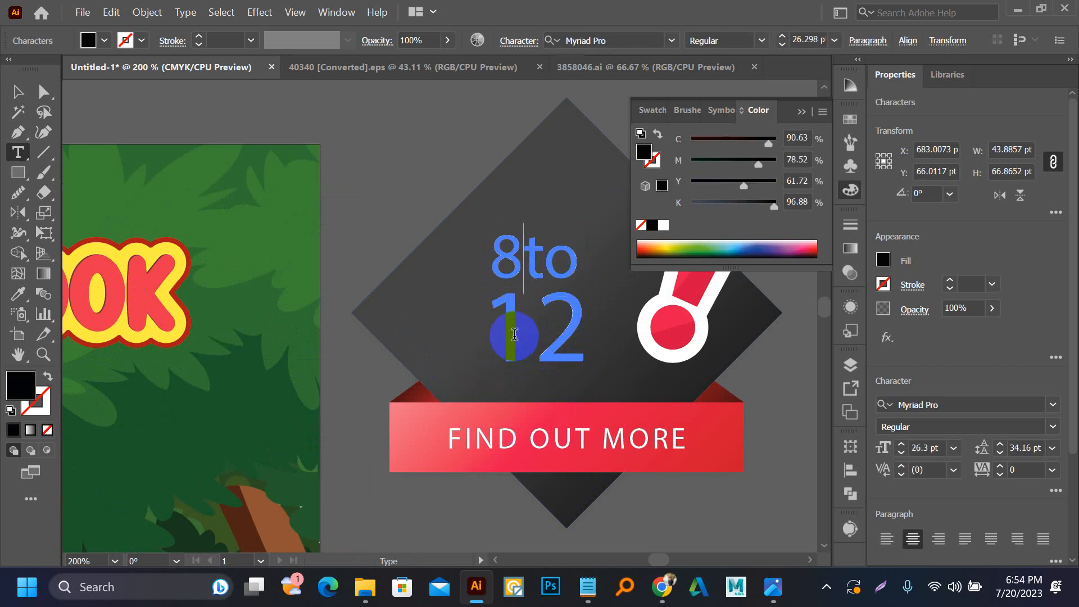
left_click(528, 322)
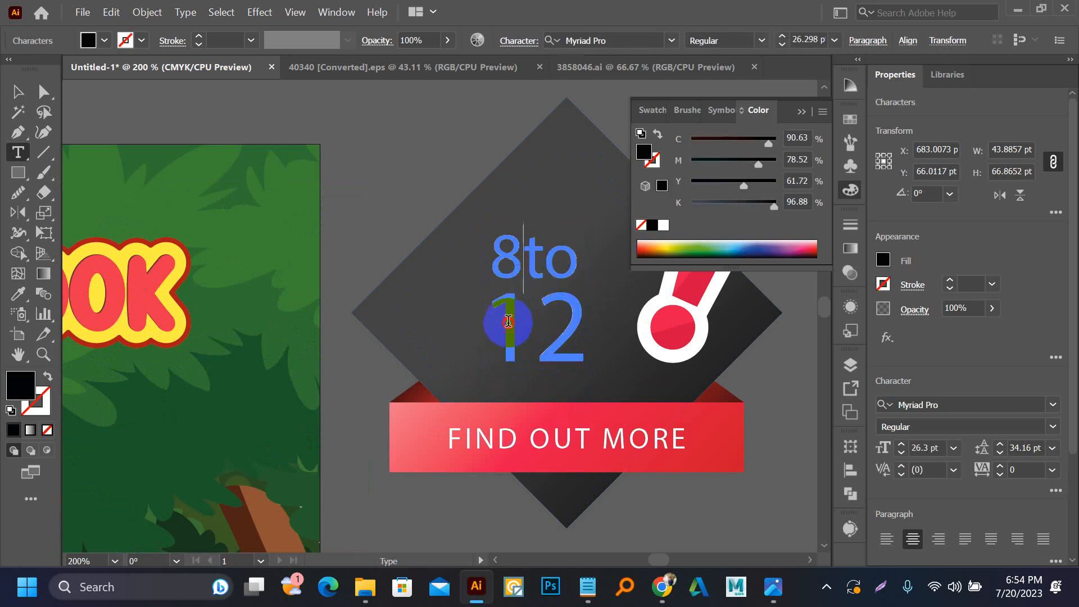
left_click_drag(528, 321, 585, 328)
key("ctrl+z")
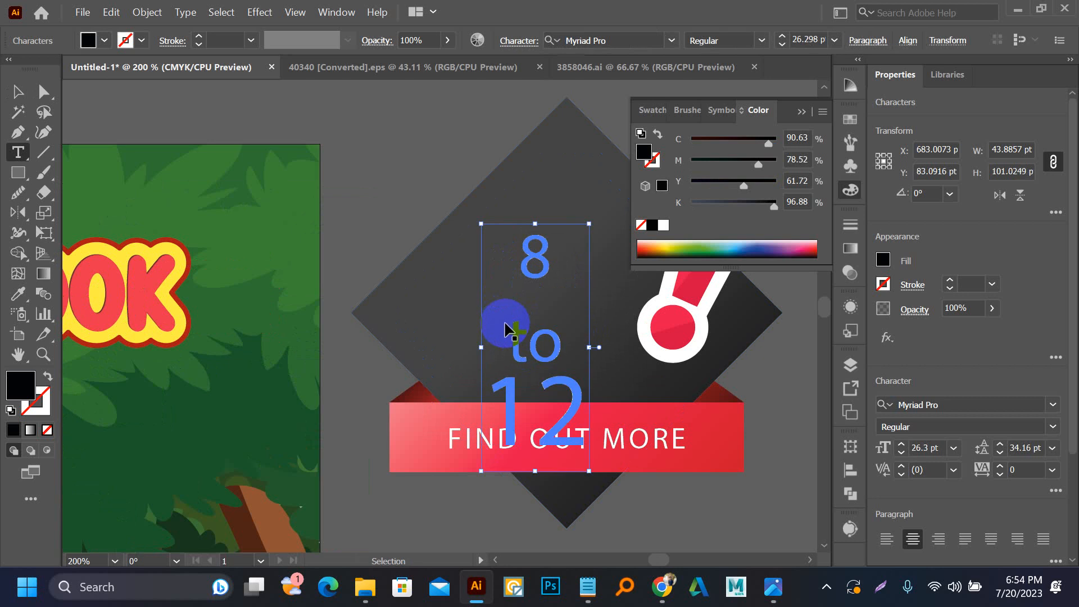
key("ctrl+shift+z")
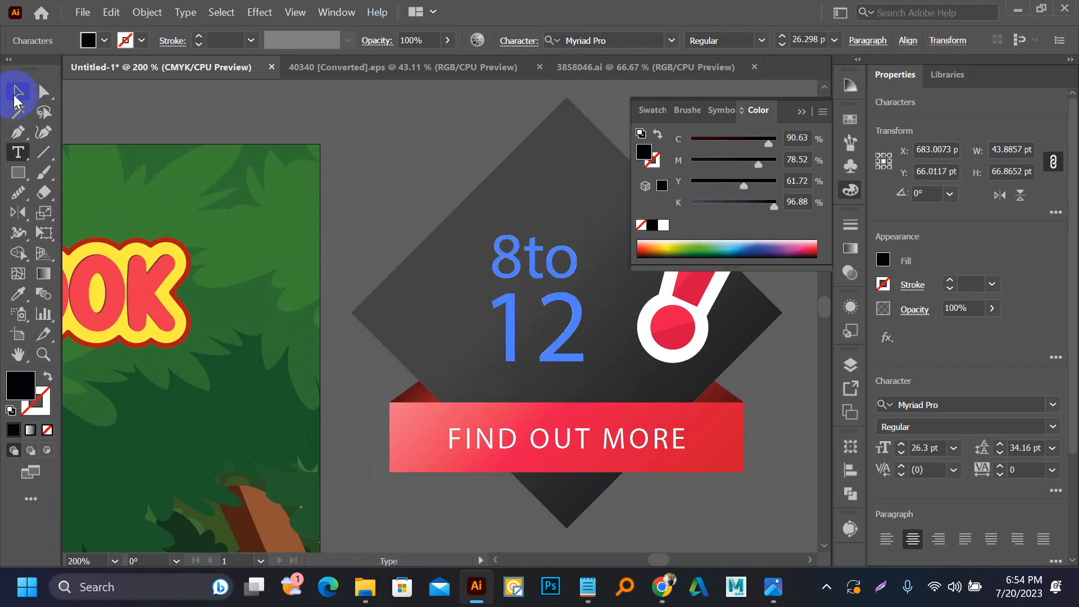
- Delete the combined "8 to 12" text and add a separate "8" text on the upper part of the diamond
left_click(18, 93)
key("Delete")
key("t")
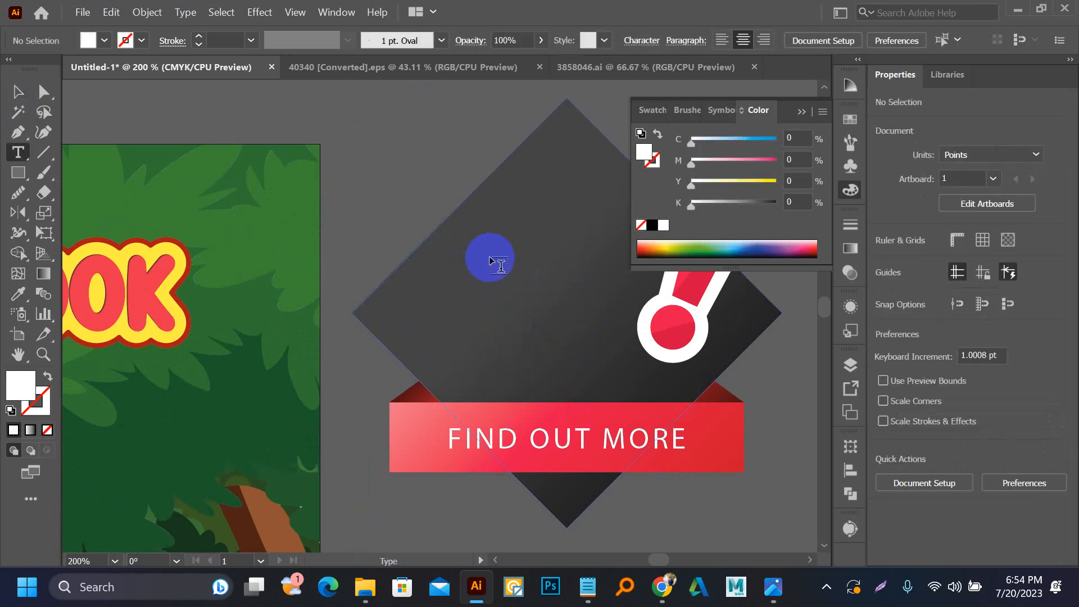
left_click(490, 259)
type("8")
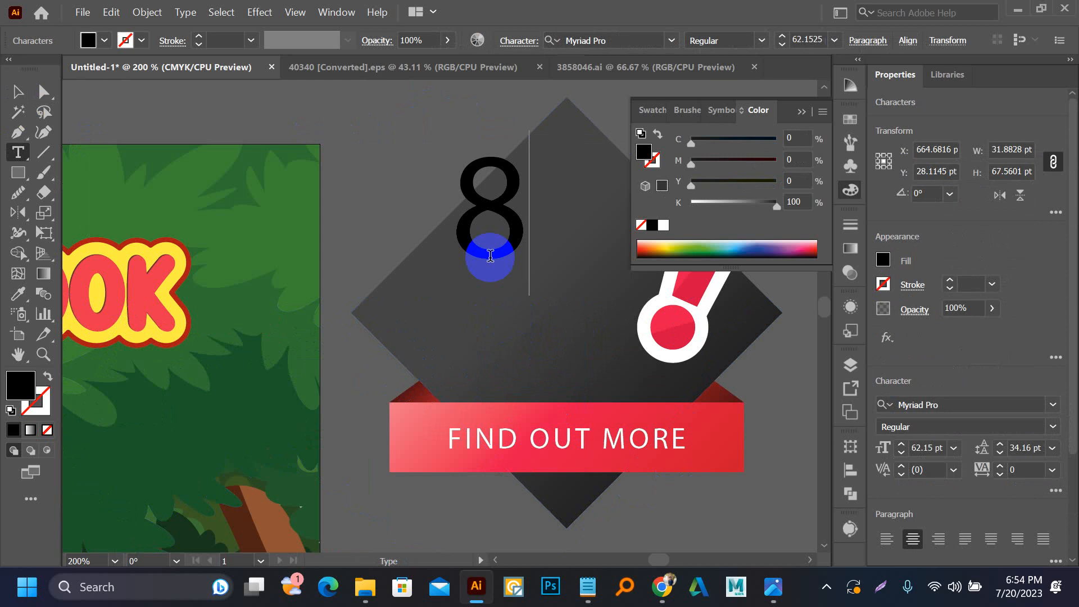
left_click(490, 442)
left_click(104, 132)
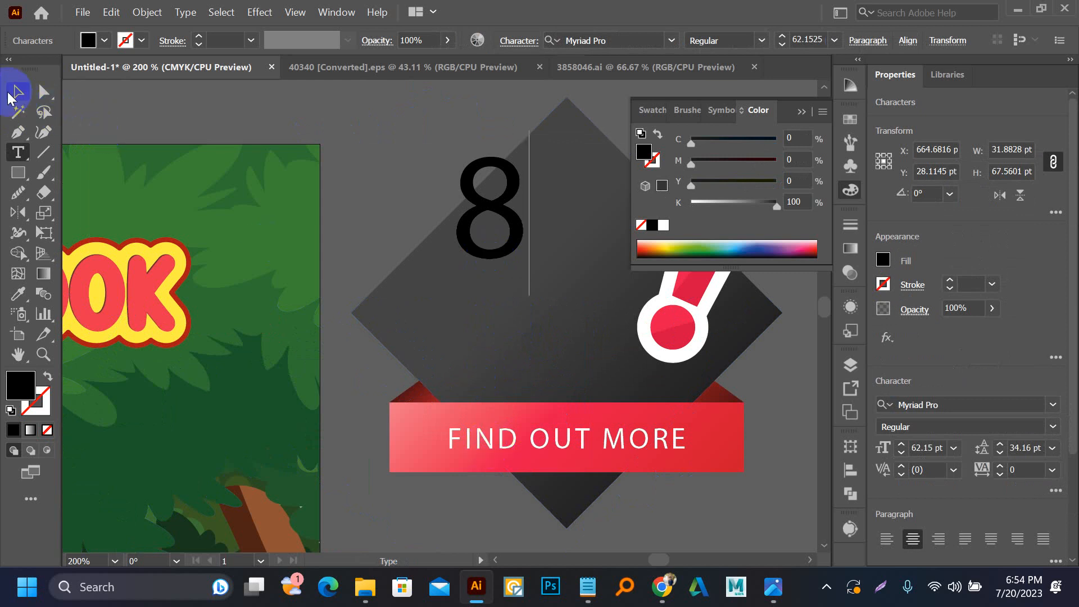
left_click(16, 93)
- Duplicate the 8 below itself, change the copy to "12" and deselect it
left_click_drag(494, 213, 504, 360)
double_click(482, 335)
type("12")
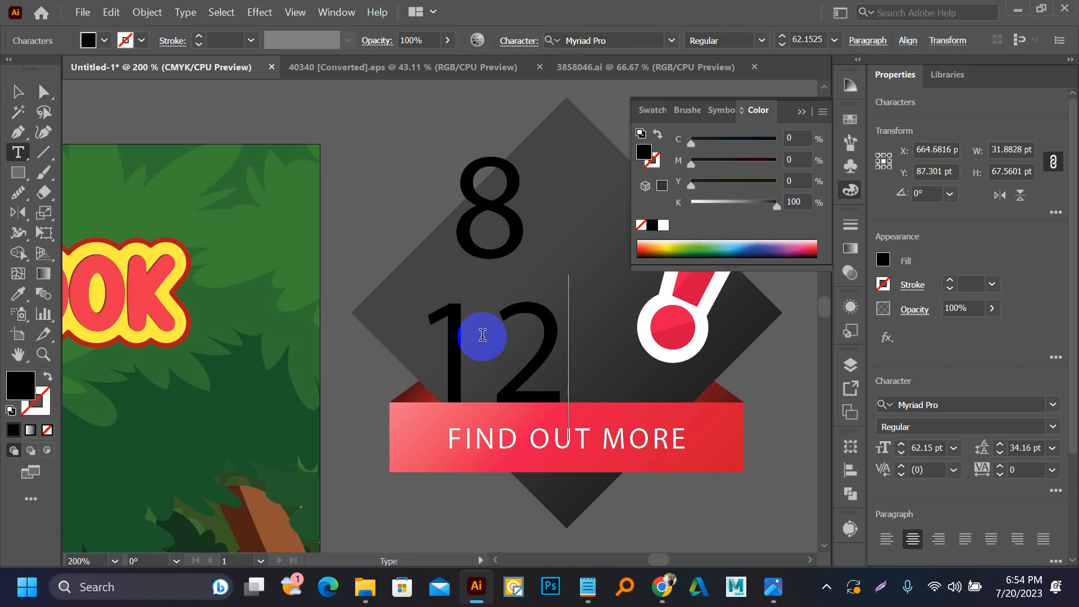
left_click(17, 93)
left_click(250, 100)
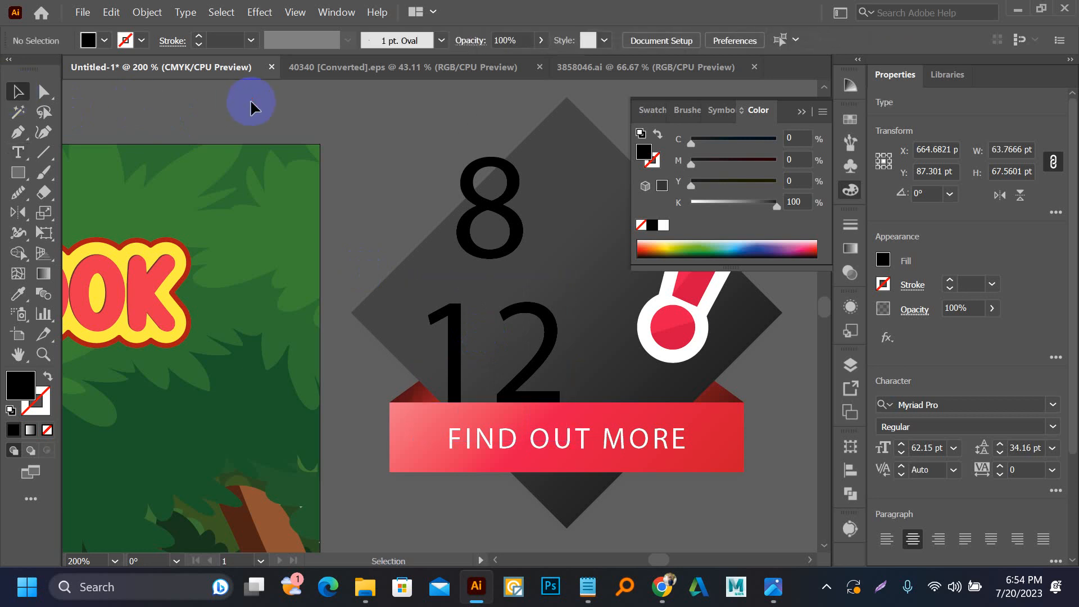
- Add a separate text object reading "to" above and beside the badge's 8
key("t")
left_click(355, 148)
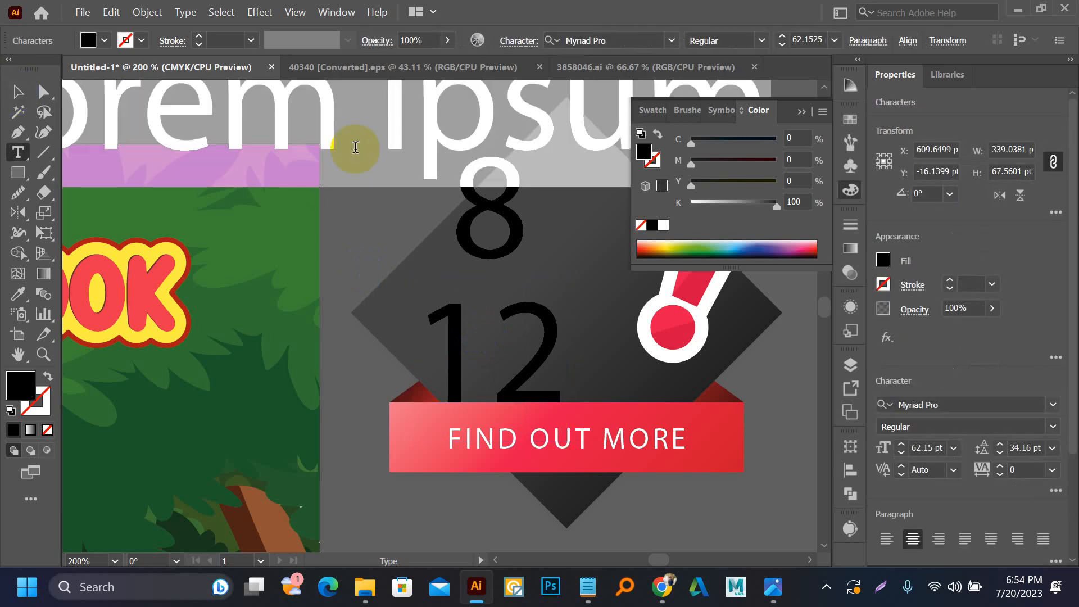
type("to")
left_click(6, 92)
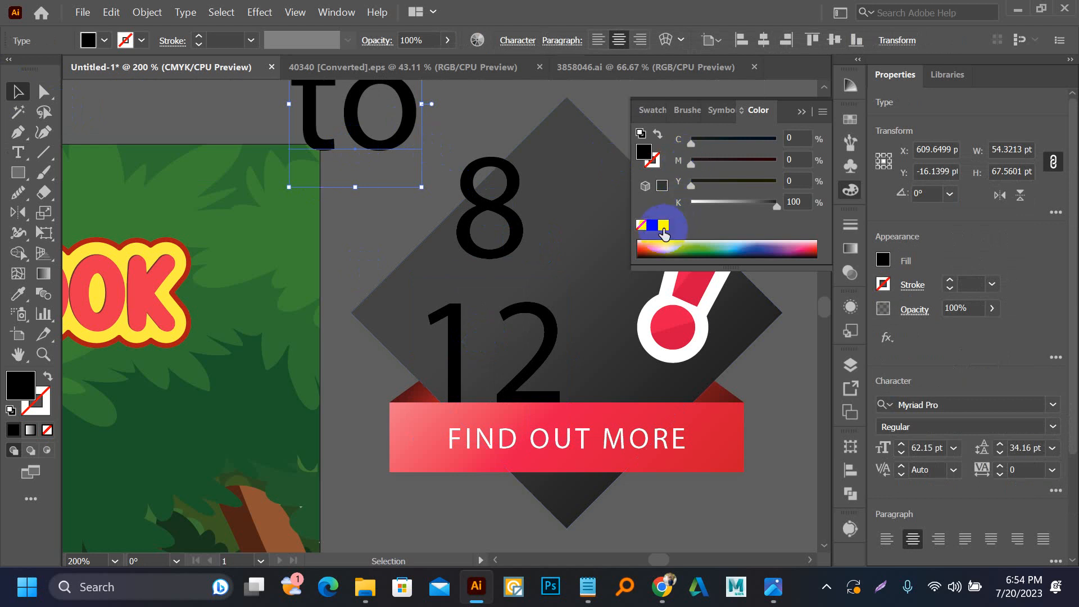
- Fill the separate "to", "8" and "12" texts with white and set their font to Squishy Blue
left_click(663, 228)
left_click(493, 204, "shift")
left_click(534, 337, "shift")
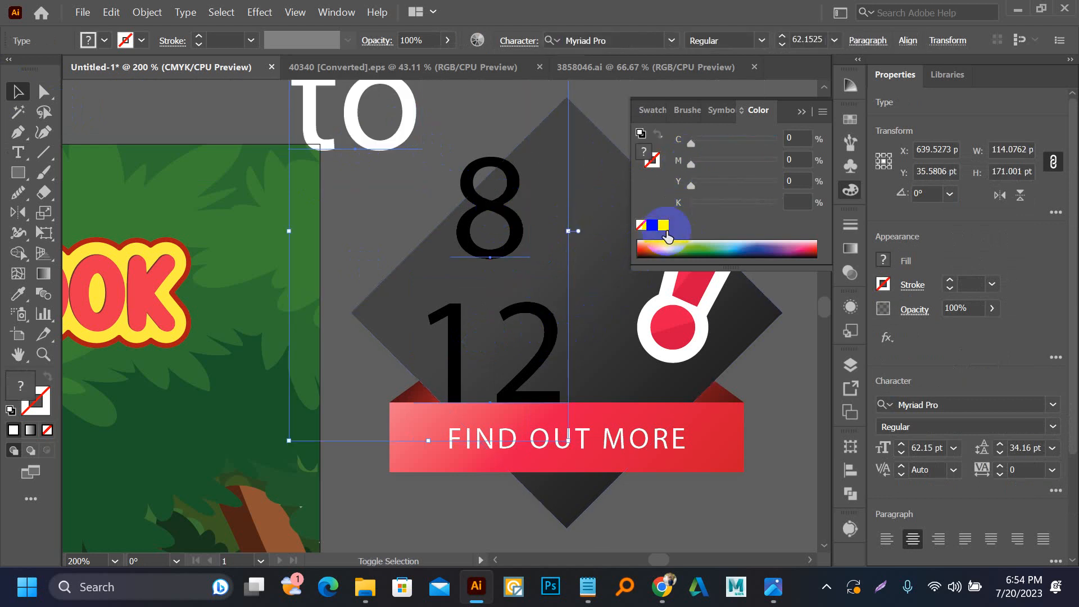
left_click(663, 225)
left_click(1052, 404)
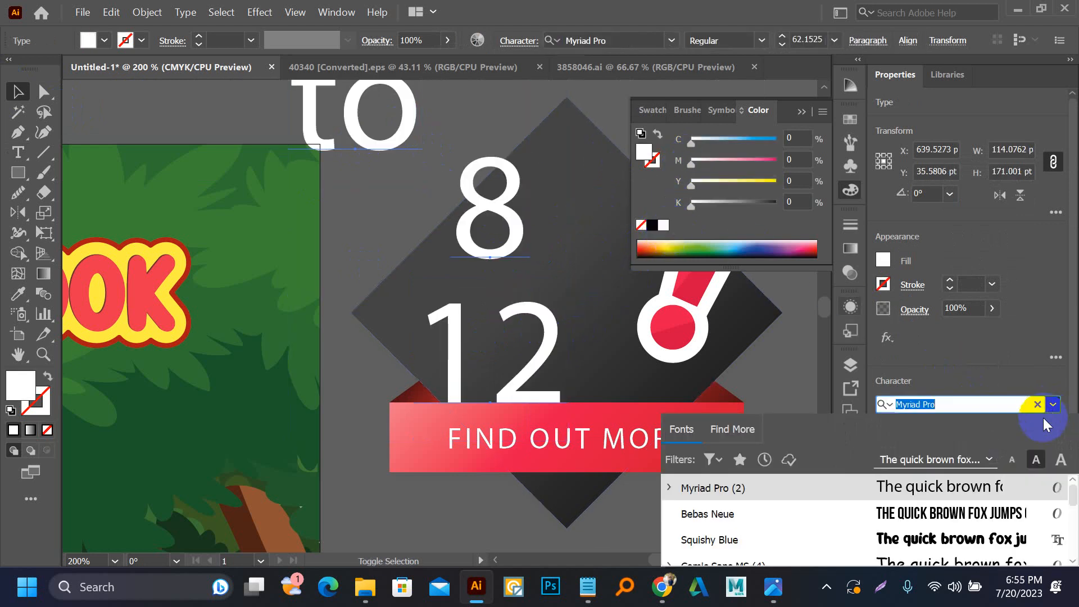
left_click(981, 541)
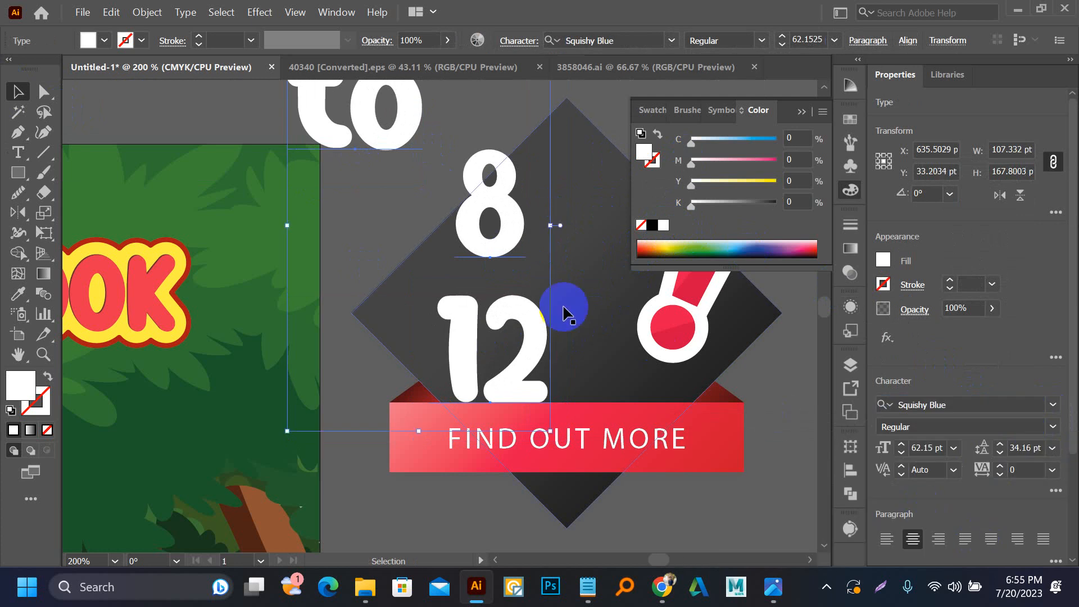
scroll(394, 255, "down", 1)
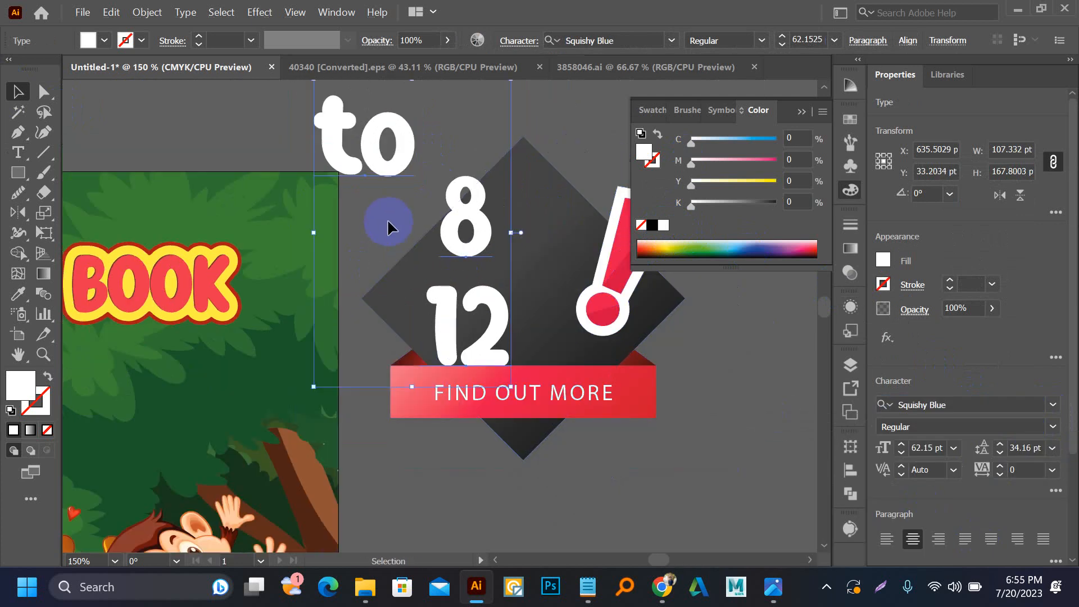
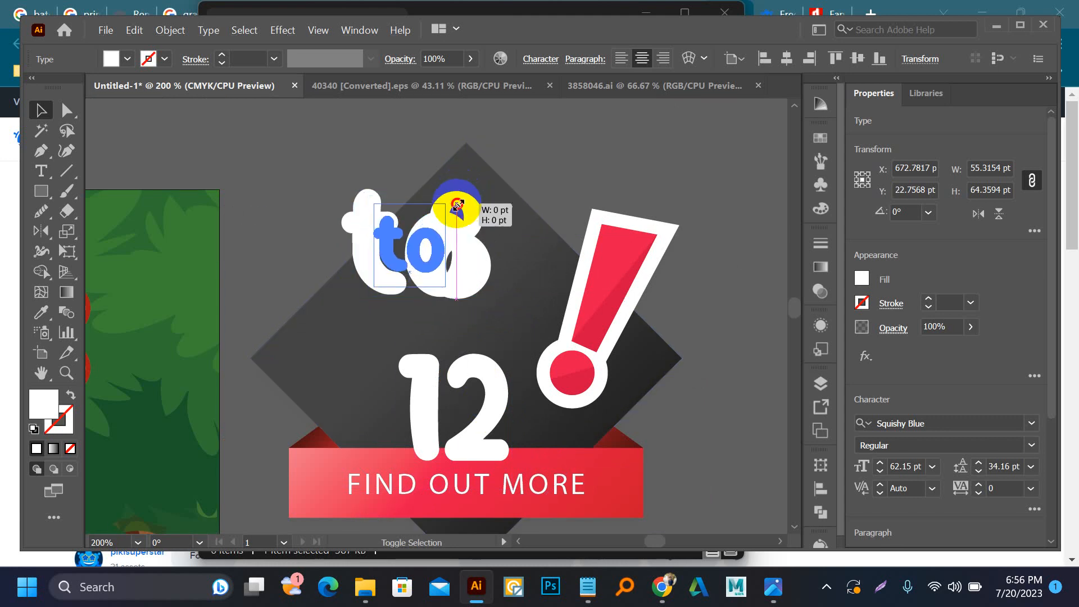
- Place the "to" text between the 8 and the 12, shrink it to about 24 pt and deselect it
left_click_drag(430, 250, 465, 315)
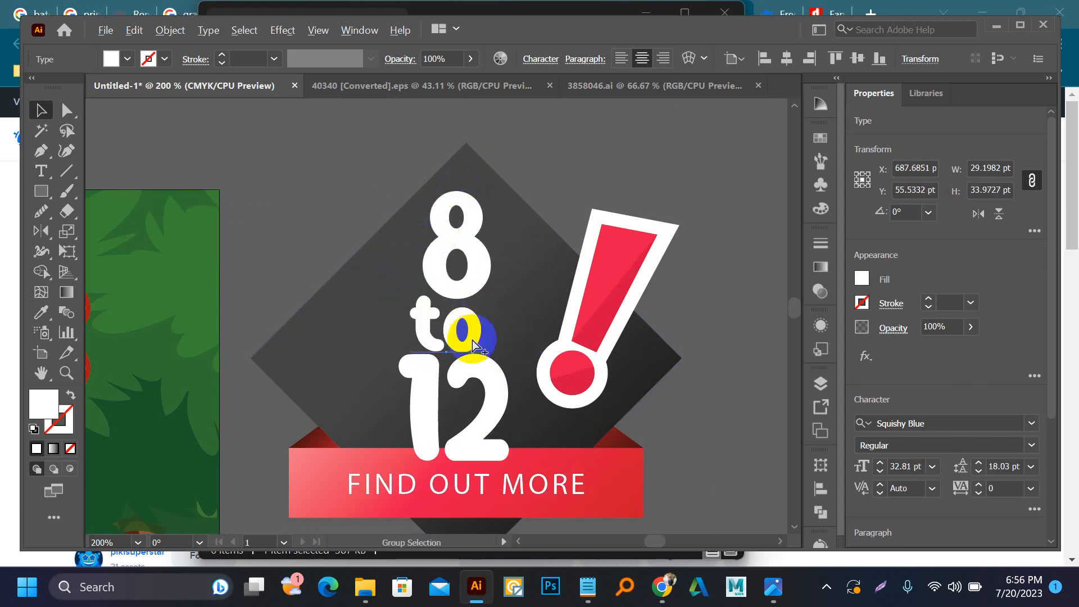
scroll(495, 315, "up", 3)
left_click_drag(506, 170, 456, 281)
scroll(458, 304, "down", 3)
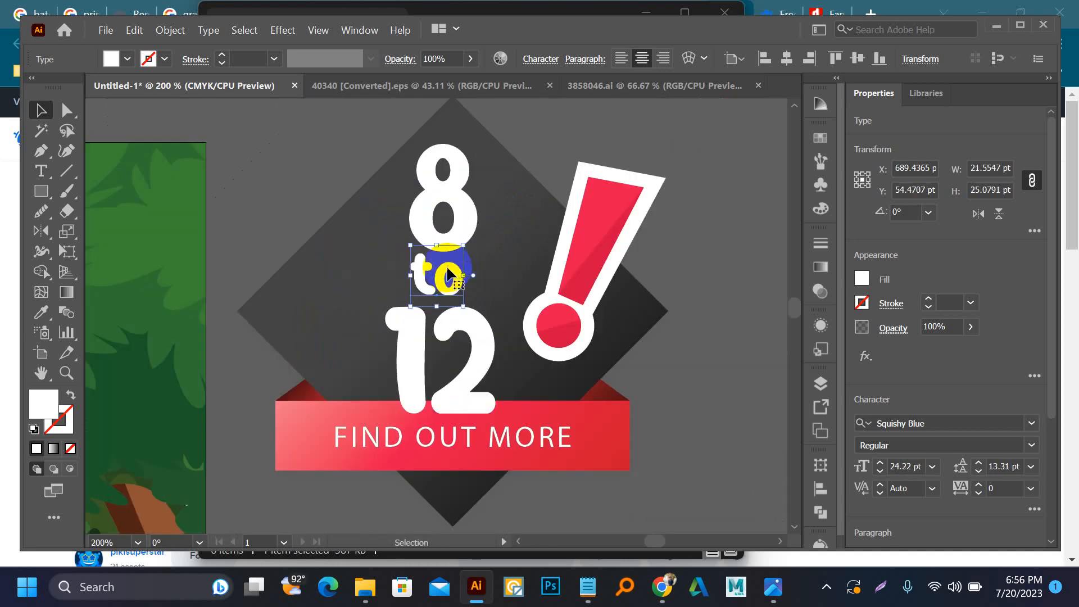
left_click(337, 183)
- Replace the ribbon text "FIND OUT MORE" with "years"
left_click(410, 373)
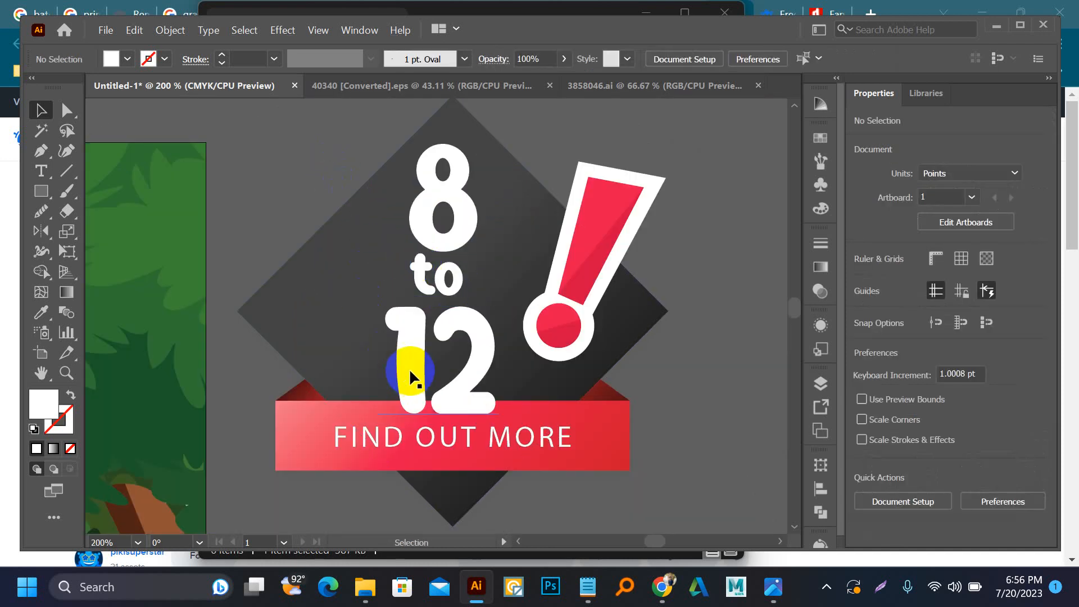
key("t")
left_click(447, 430)
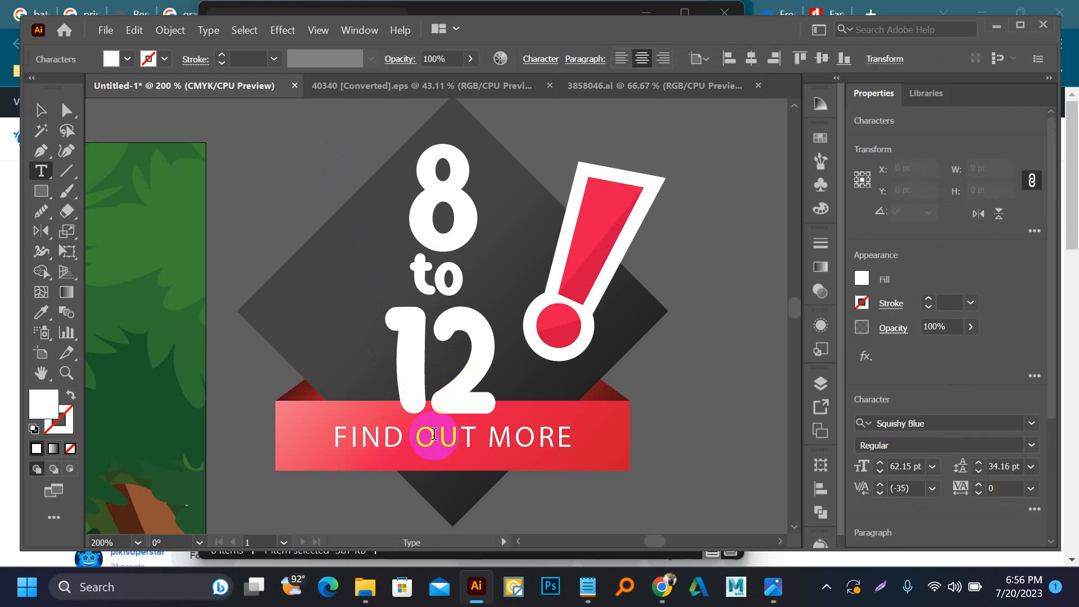
triple_click(507, 439)
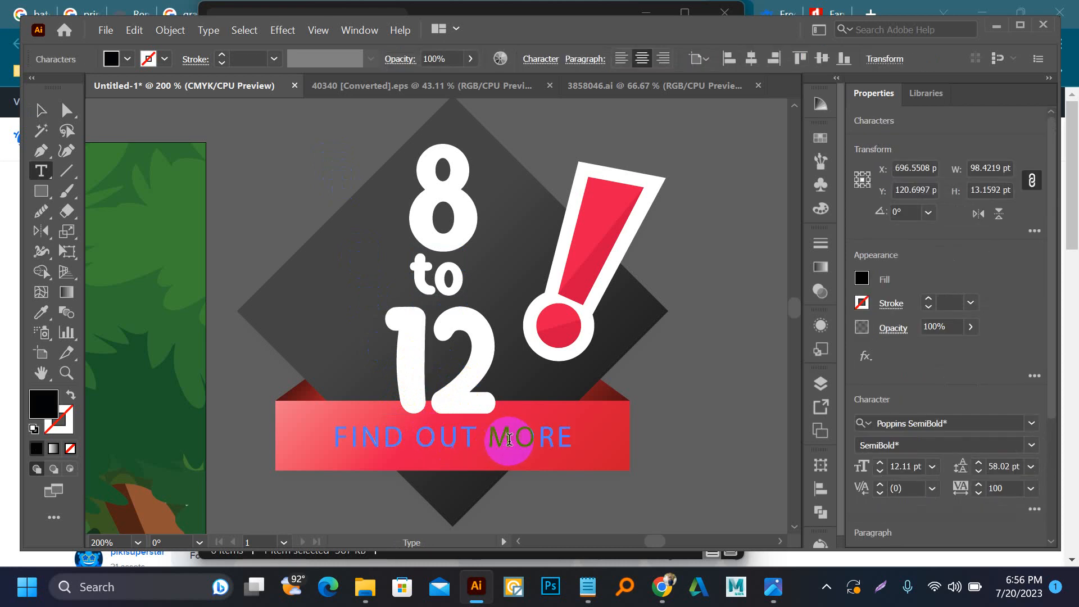
double_click(510, 439)
triple_click(509, 439)
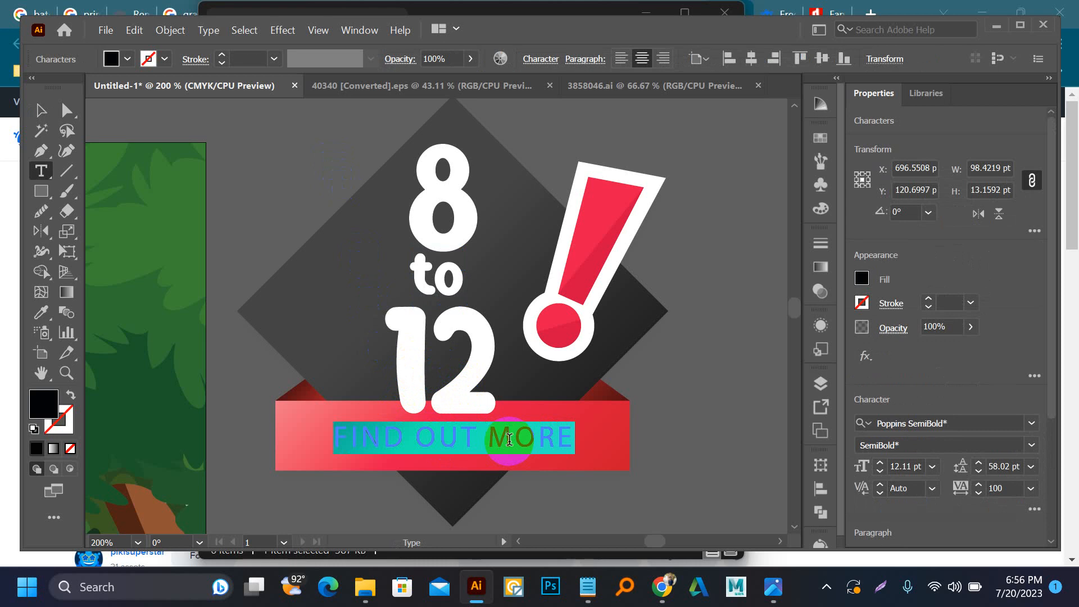
type("years")
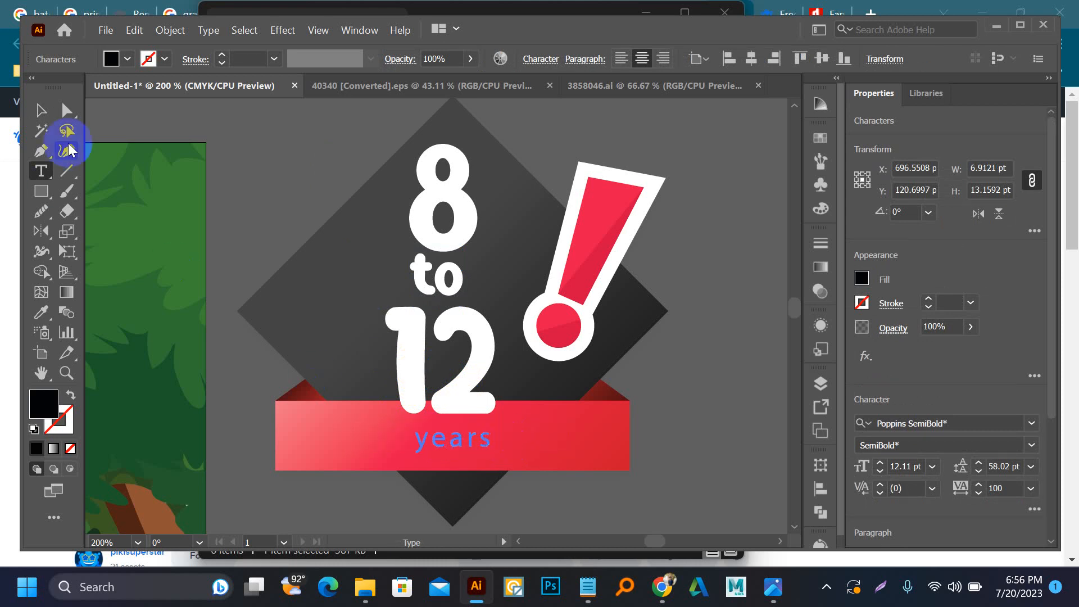
left_click(40, 110)
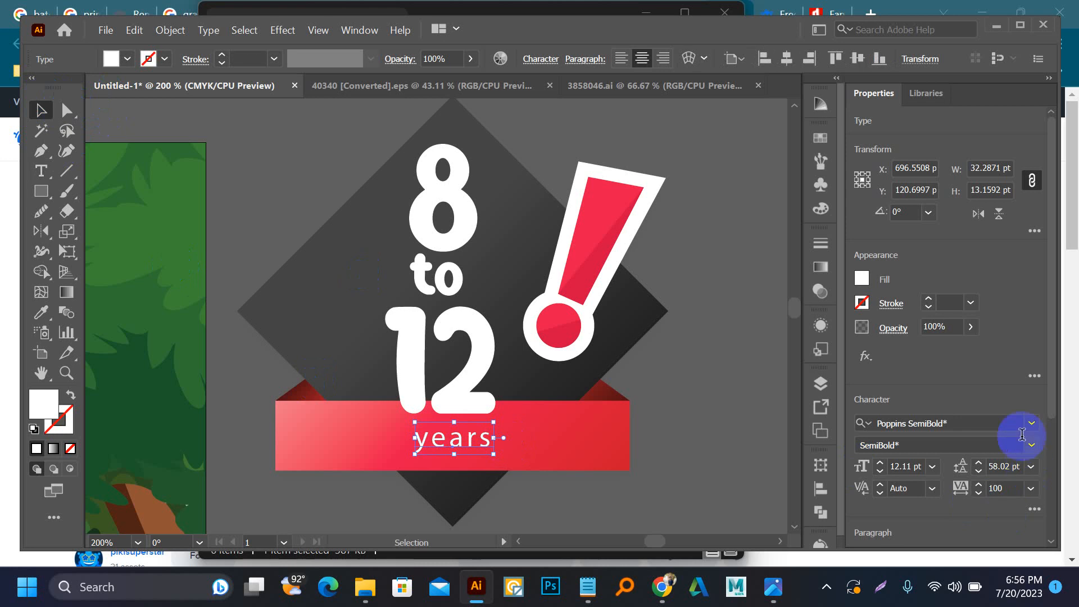
- Change the ribbon's "years" text to the Populist Shout font and enlarge it within the red ribbon
left_click(1031, 422)
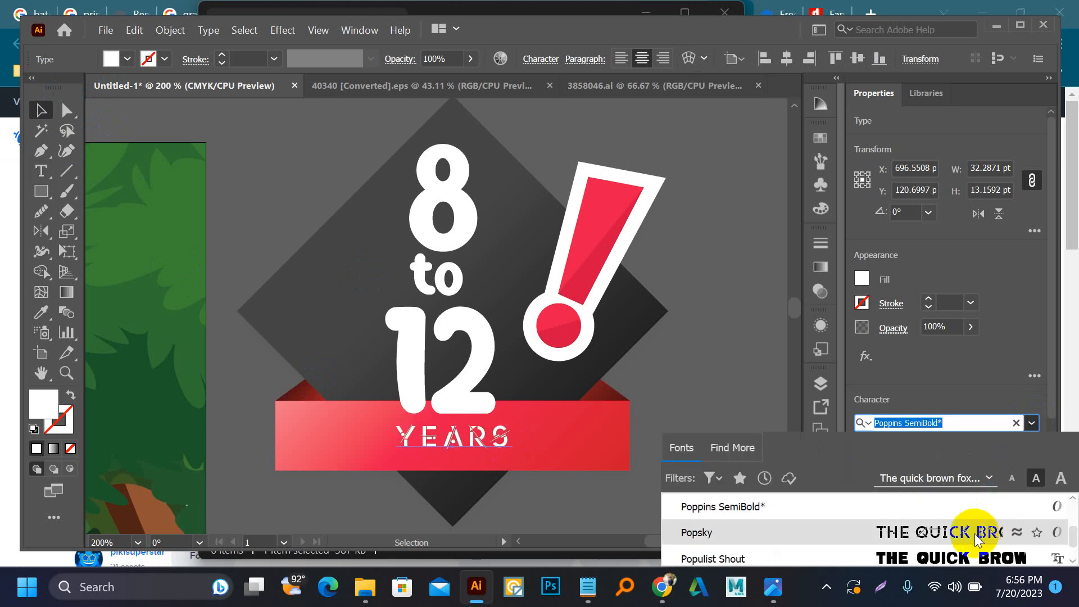
left_click(969, 559)
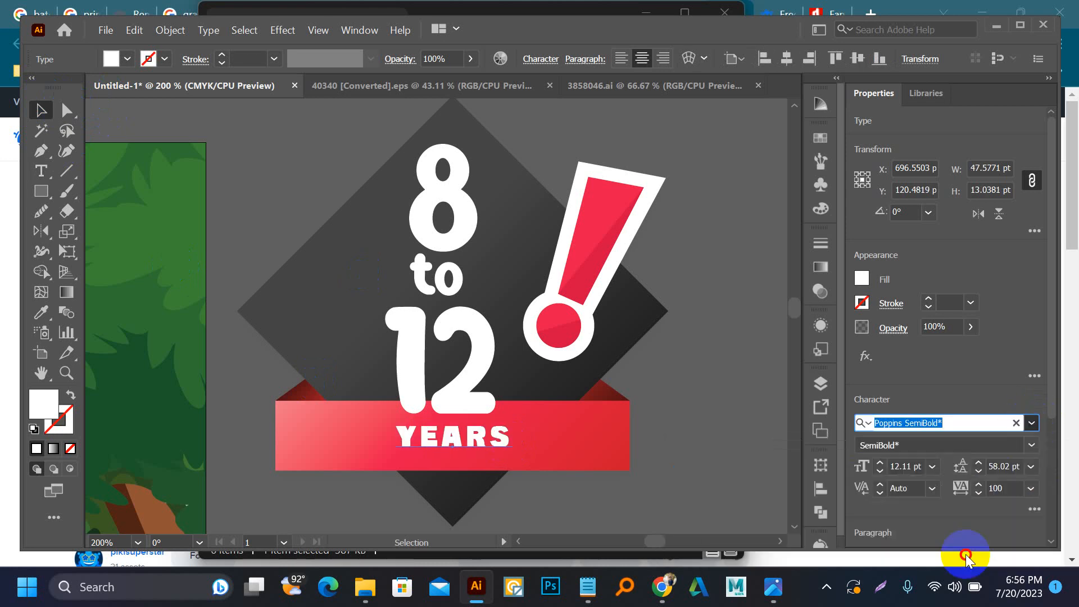
left_click_drag(513, 453, 549, 462)
left_click_drag(486, 441, 486, 450)
key("ctrl+z")
left_click(528, 449)
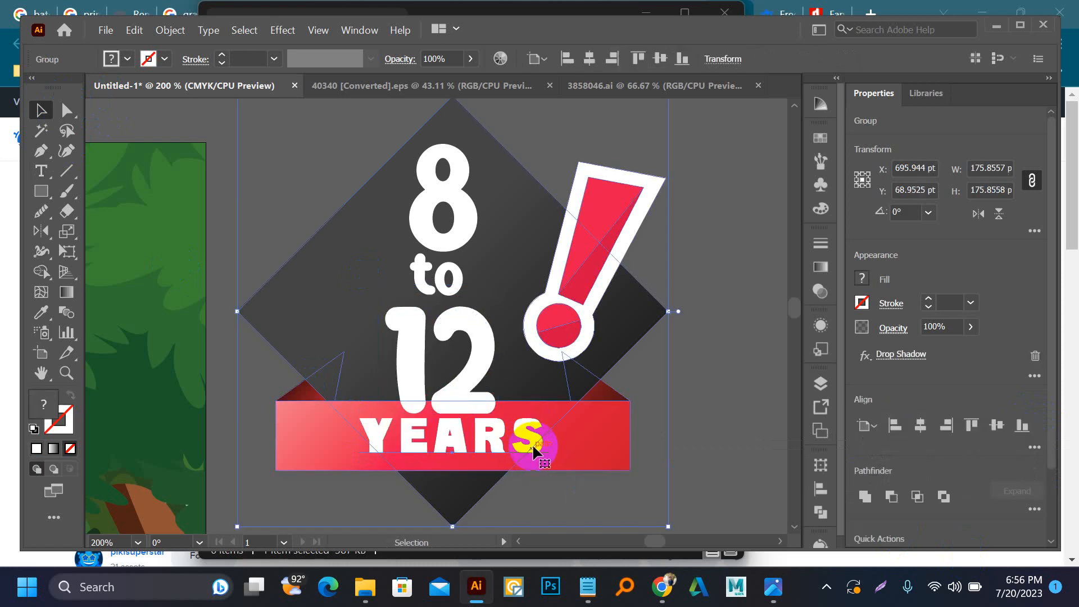
- Ungroup the badge artwork, select it together with the "8 to 12" and "years" texts, and group everything into one object
right_click(565, 411)
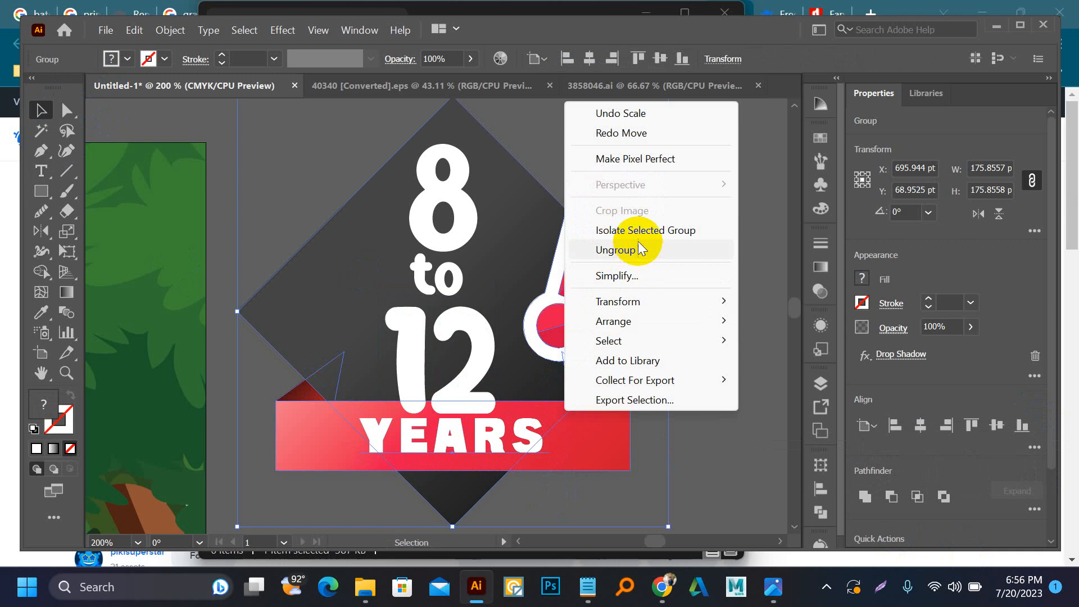
left_click(618, 250)
left_click(652, 388)
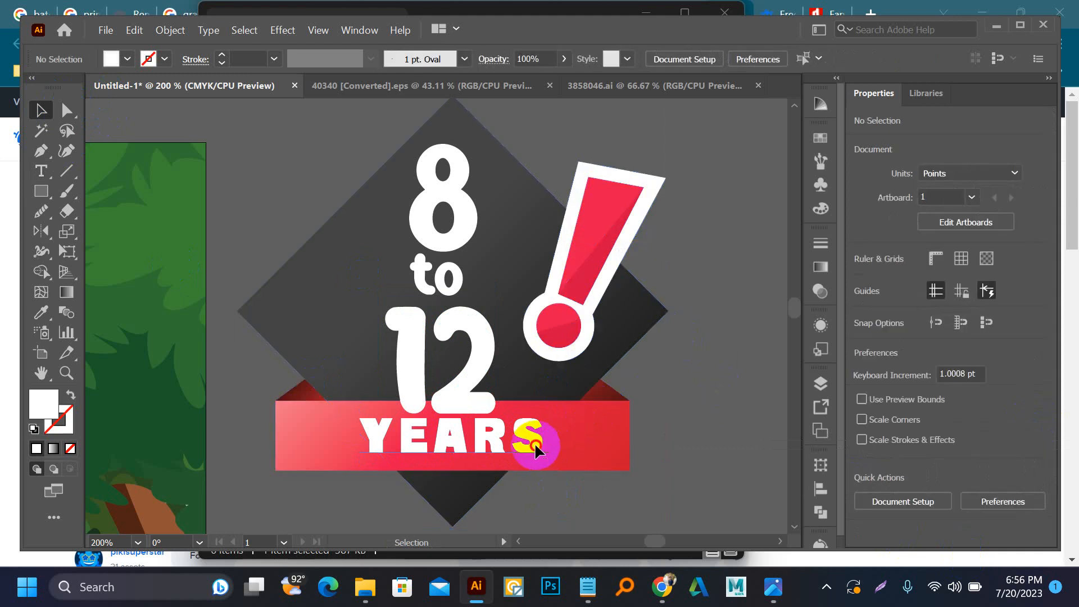
left_click(534, 447)
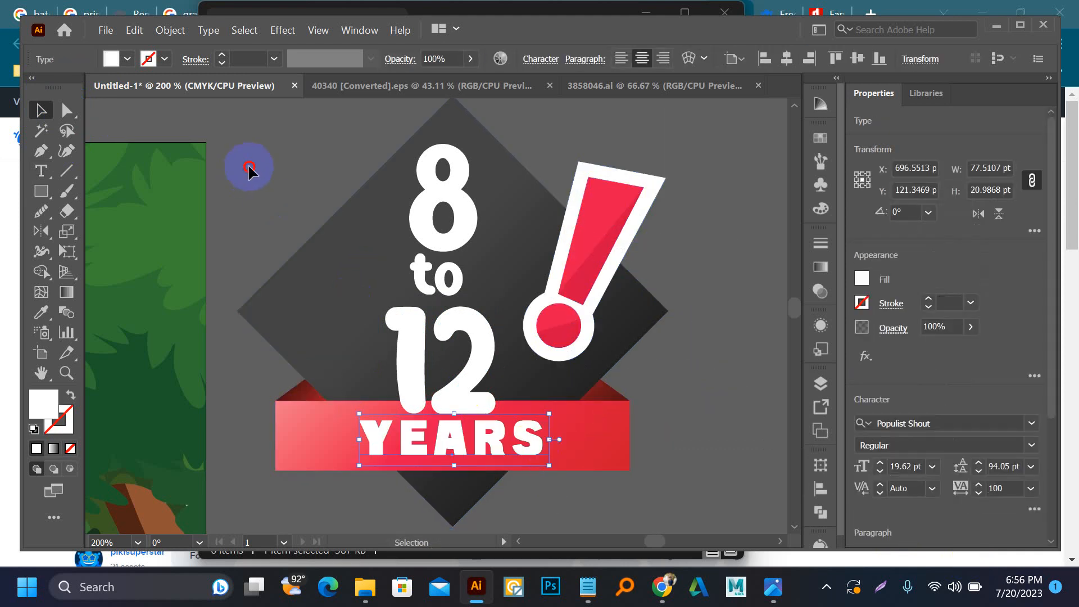
left_click_drag(249, 170, 619, 501)
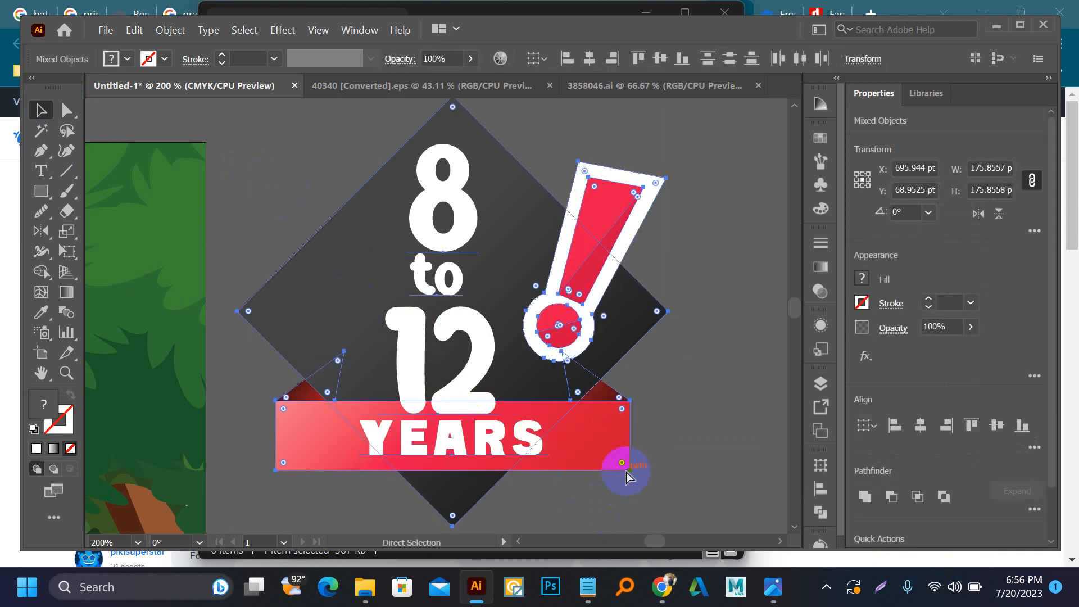
key("ctrl+g")
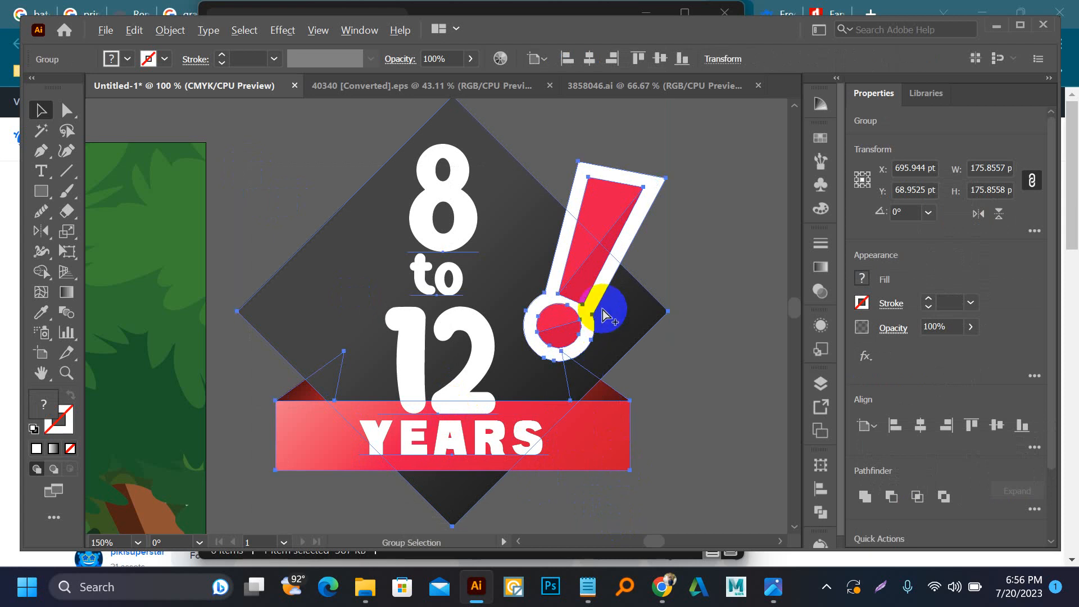
- Move the grouped age badge onto the cover and scale it down proportionally to about 91 pt wide
scroll(610, 312, "down", 3)
left_click_drag(587, 315, 367, 331)
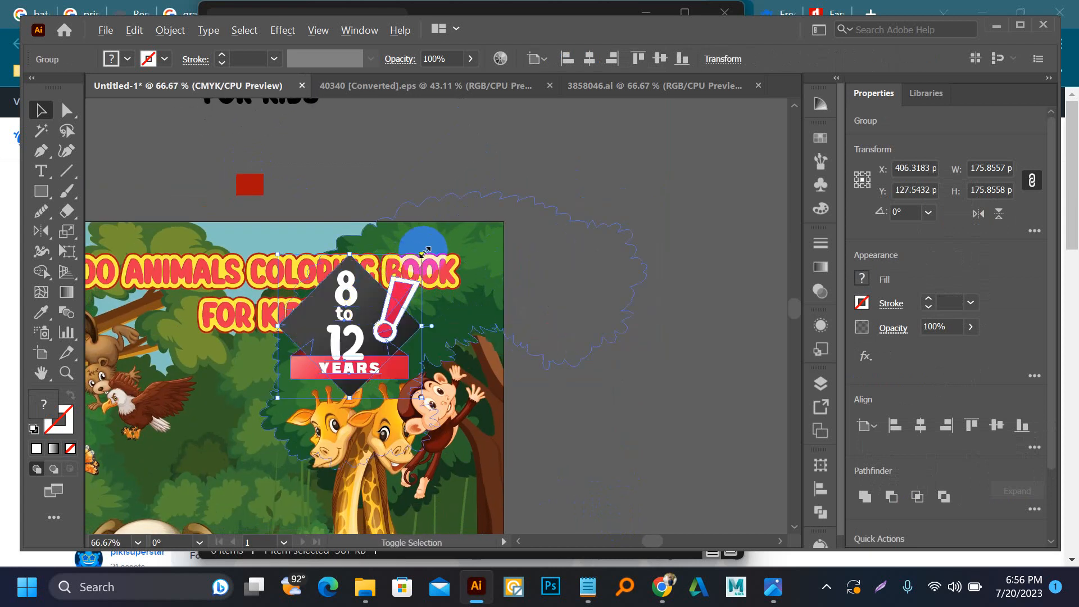
left_click_drag(420, 255, 386, 289)
scroll(343, 326, "up", 2)
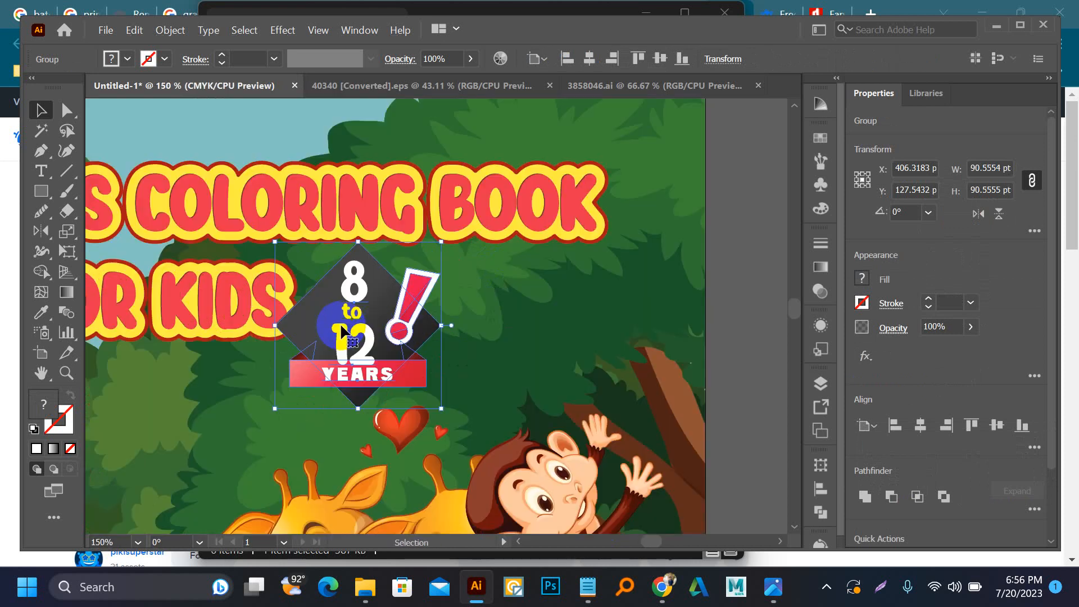
- Place the age badge beneath the "FOR KIDS" title line, between the eagle and the giraffes, and deselect it
left_click_drag(375, 341, 365, 371)
scroll(366, 277, "down", 2)
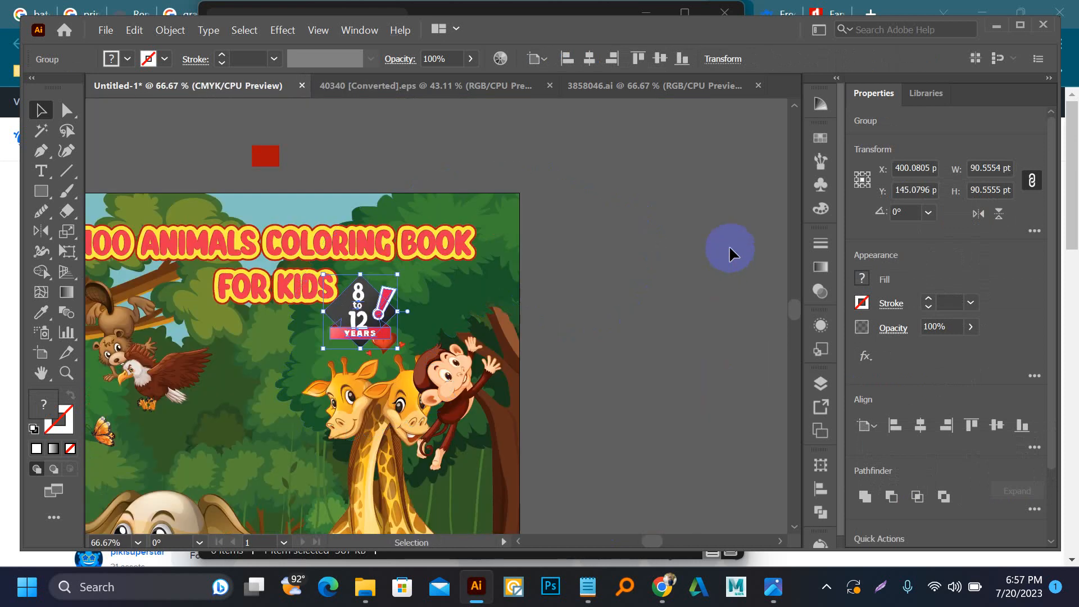
left_click(721, 247)
left_click_drag(410, 303, 306, 318)
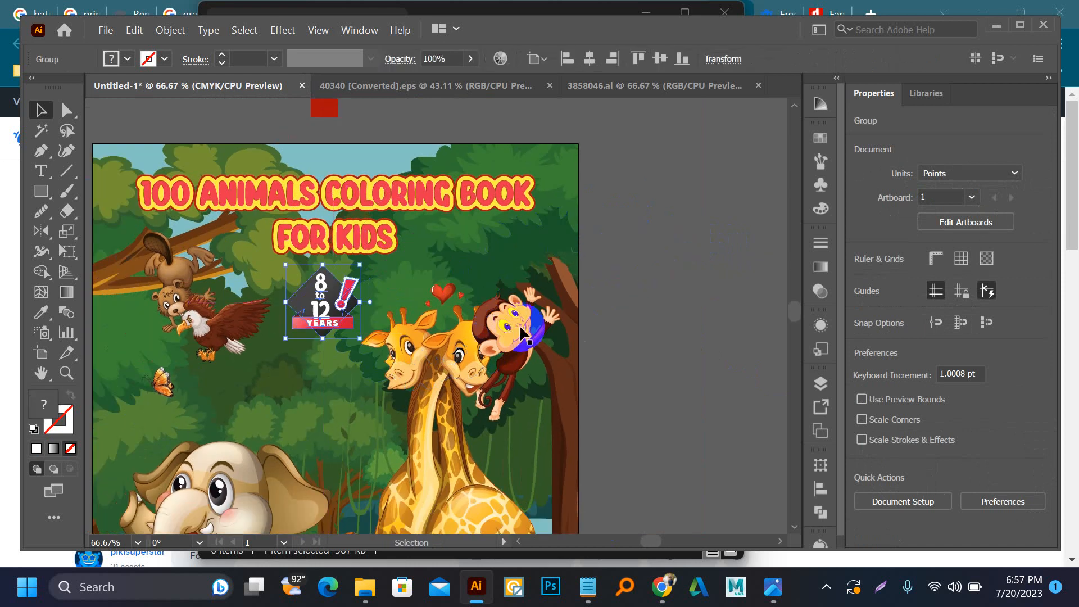
left_click(577, 485)
- Add the point text "Alpha academy" just below the cover's lower edge
left_click_drag(577, 484, 645, 284)
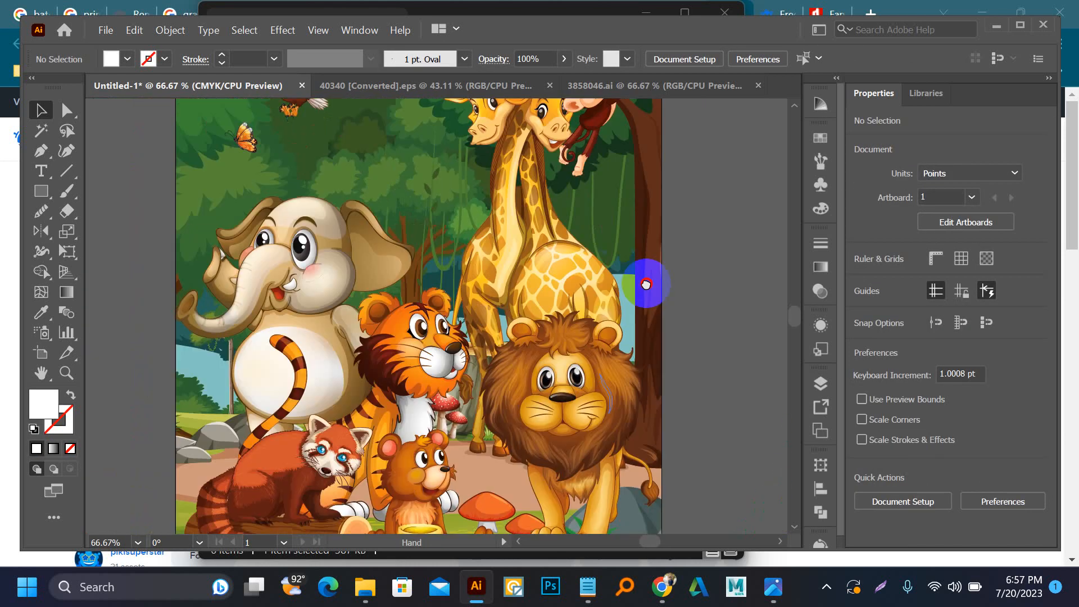
left_click_drag(386, 474, 394, 388)
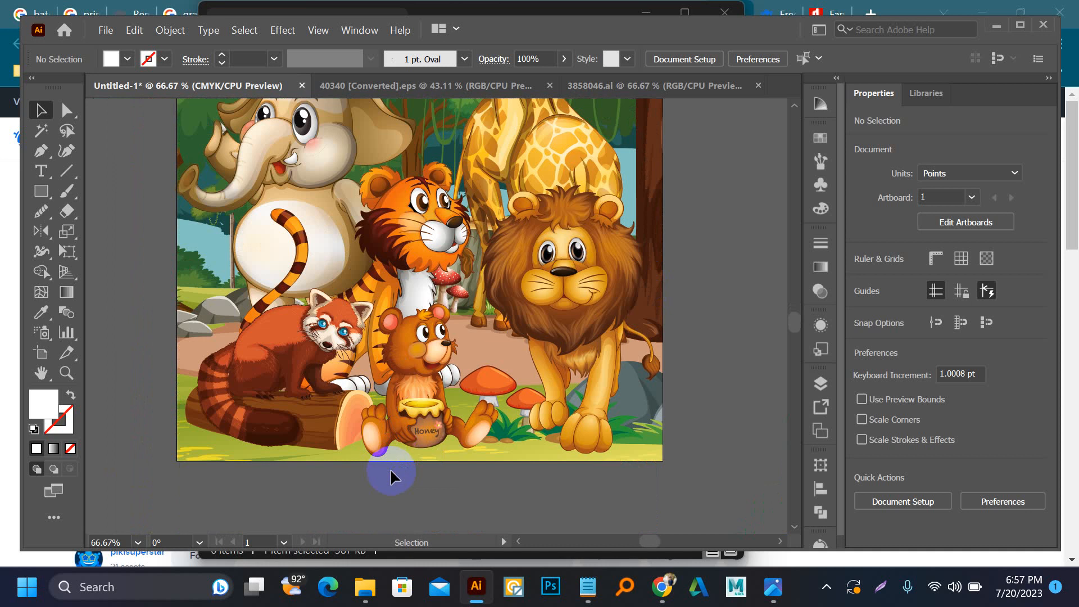
key("t")
left_click(378, 483)
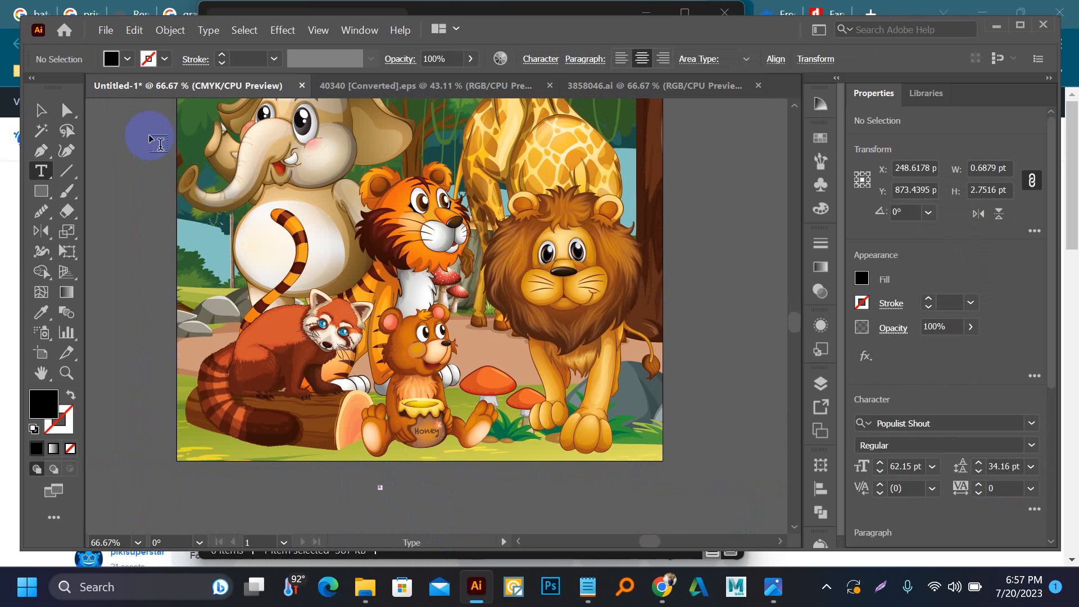
key("Escape")
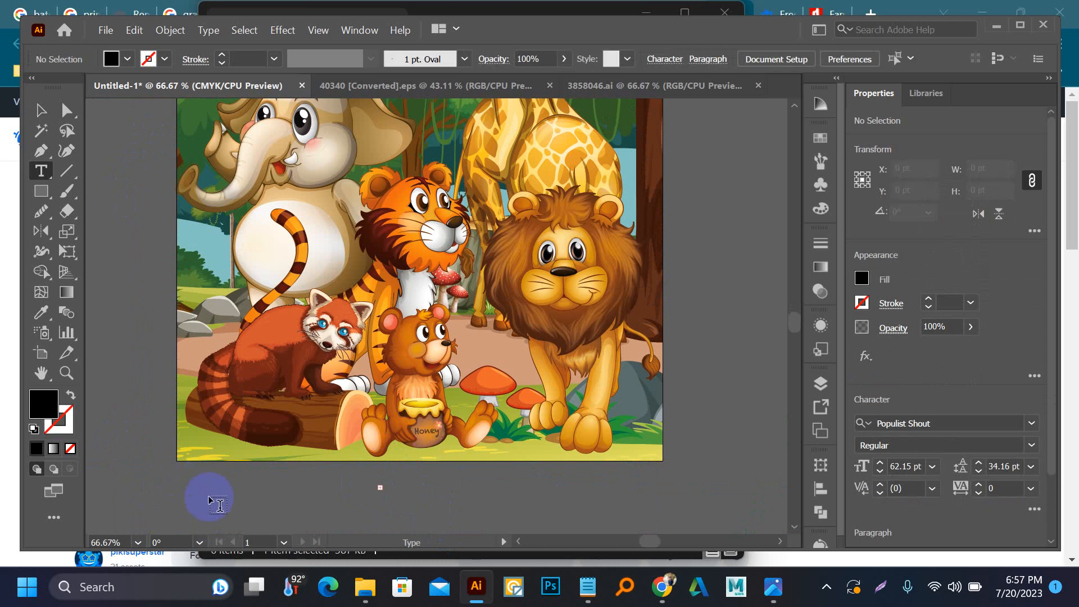
left_click(209, 495)
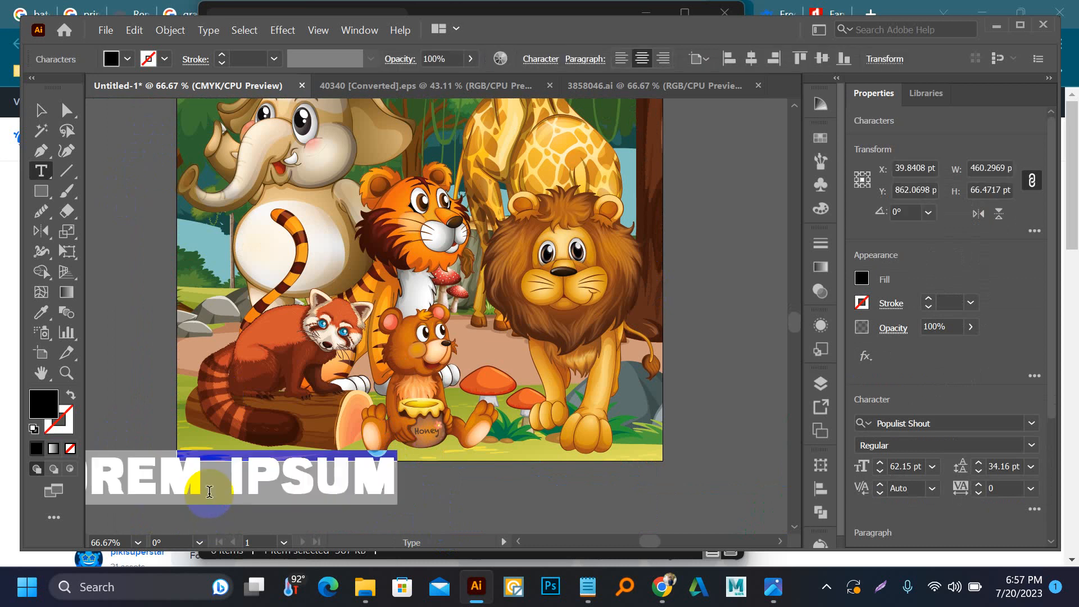
type("ALP")
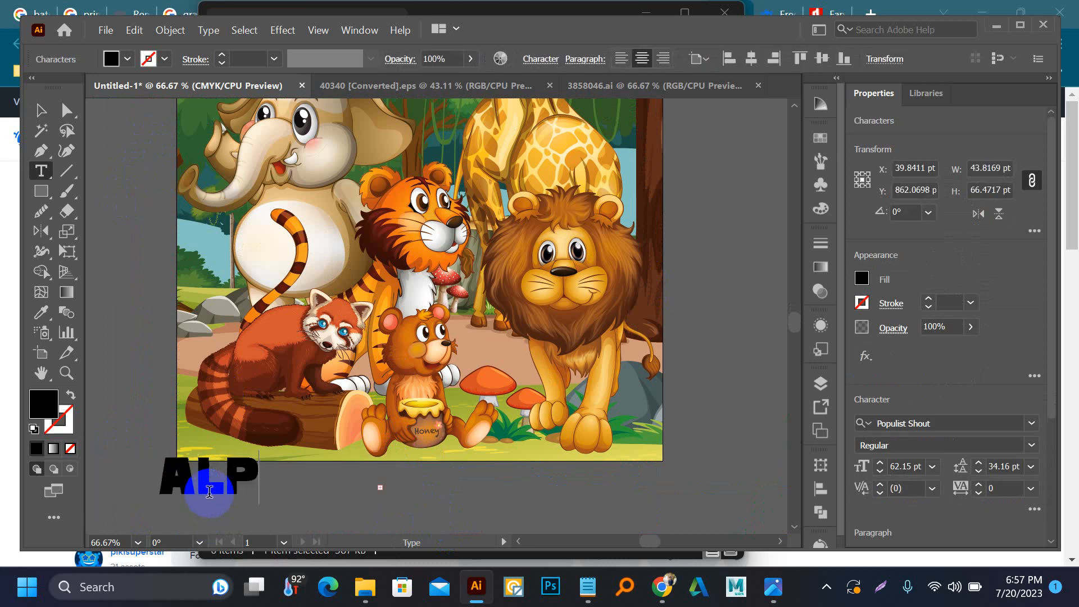
type("HA ACAD")
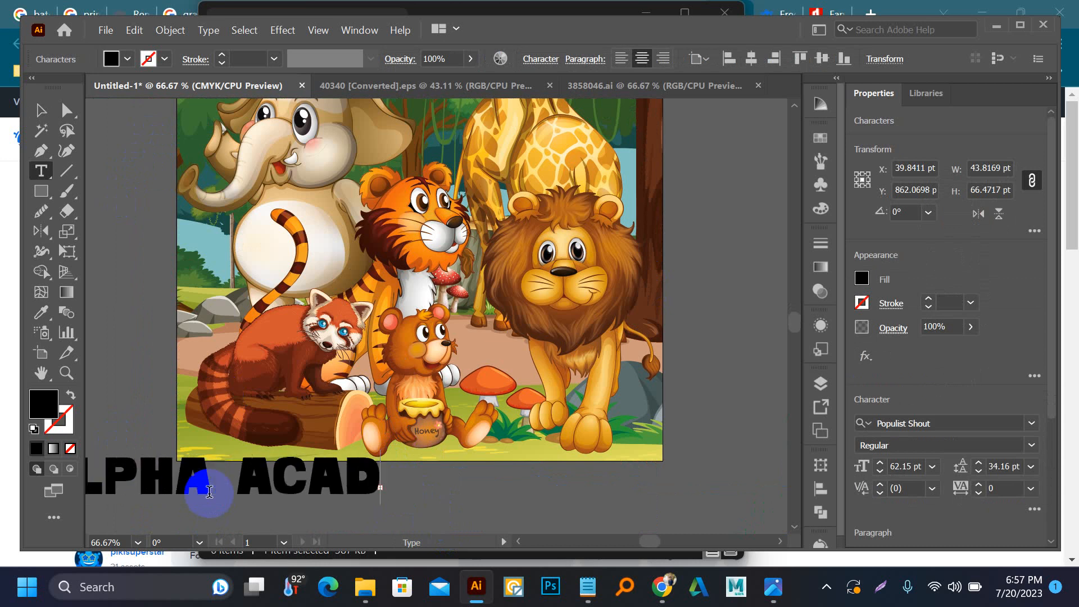
type("EMY")
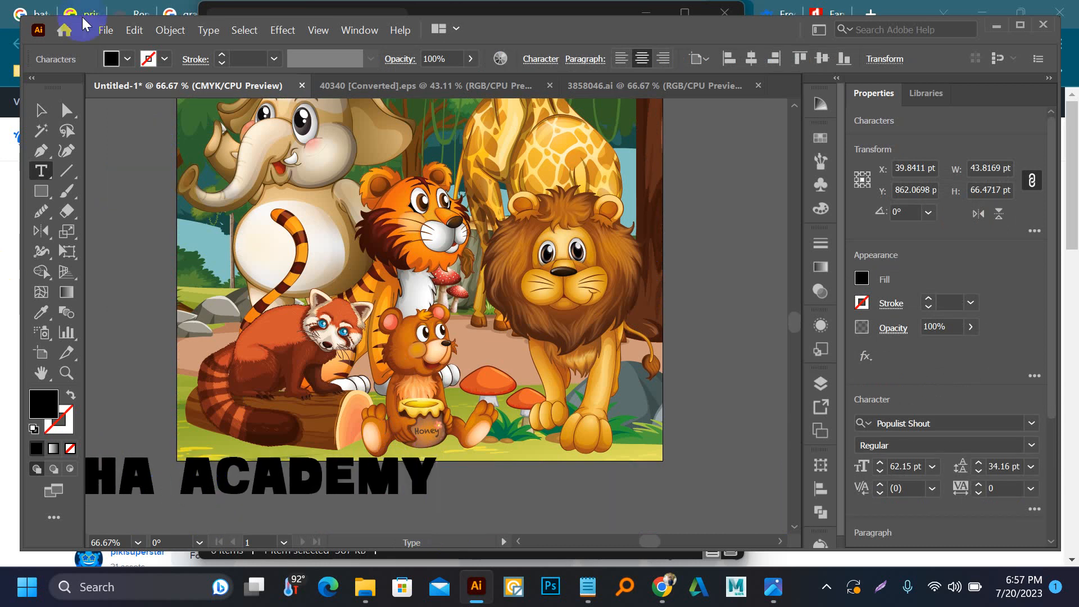
- Move the "Alpha academy" text over the honey bear at the cover's bottom and shrink it to about 31.67 pt
left_click(41, 110)
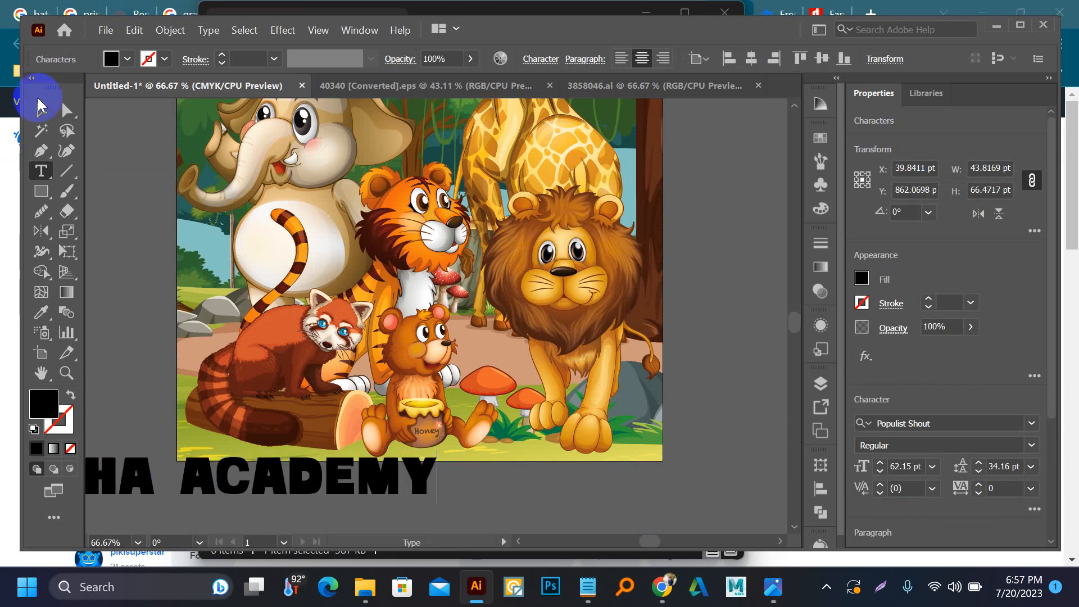
left_click_drag(224, 495, 546, 443)
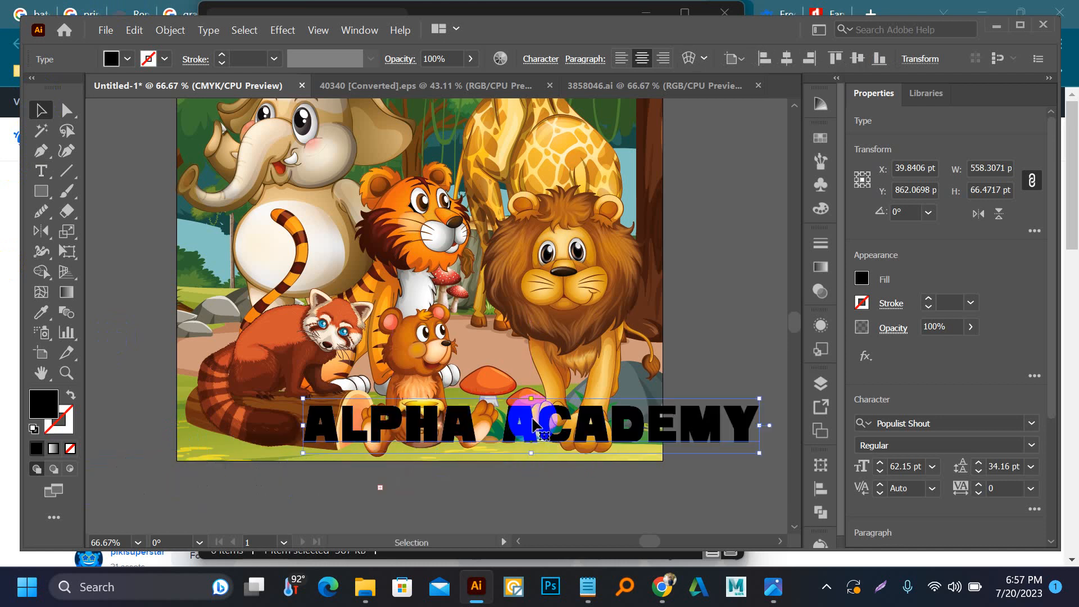
left_click_drag(759, 398, 648, 412)
left_click_drag(537, 430, 453, 413)
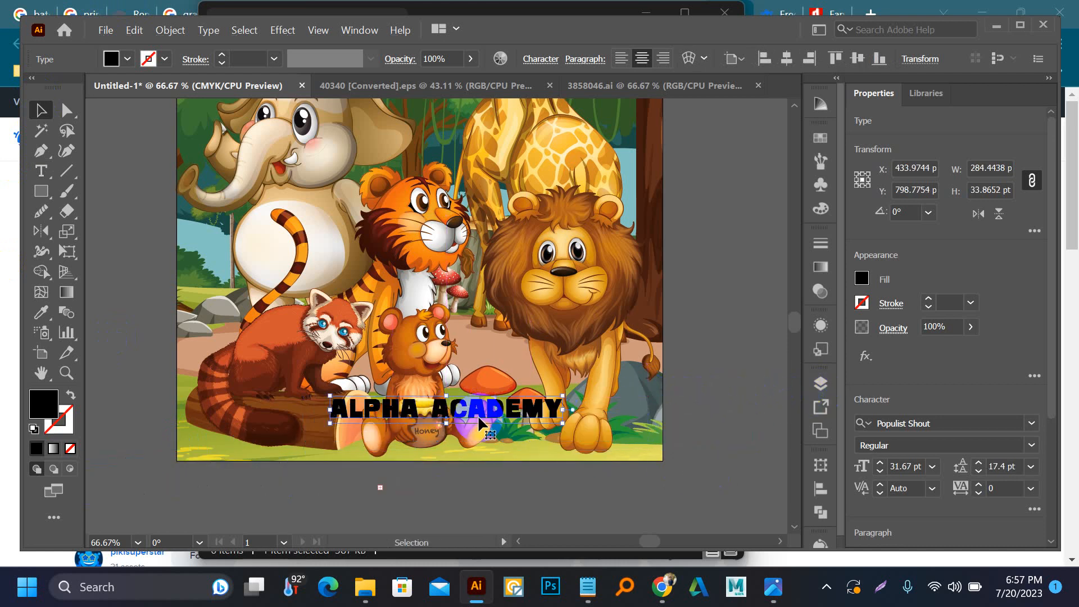
- Set the "Alpha academy" text to the Screter font and centre it horizontally on the artboard
left_click(1031, 423)
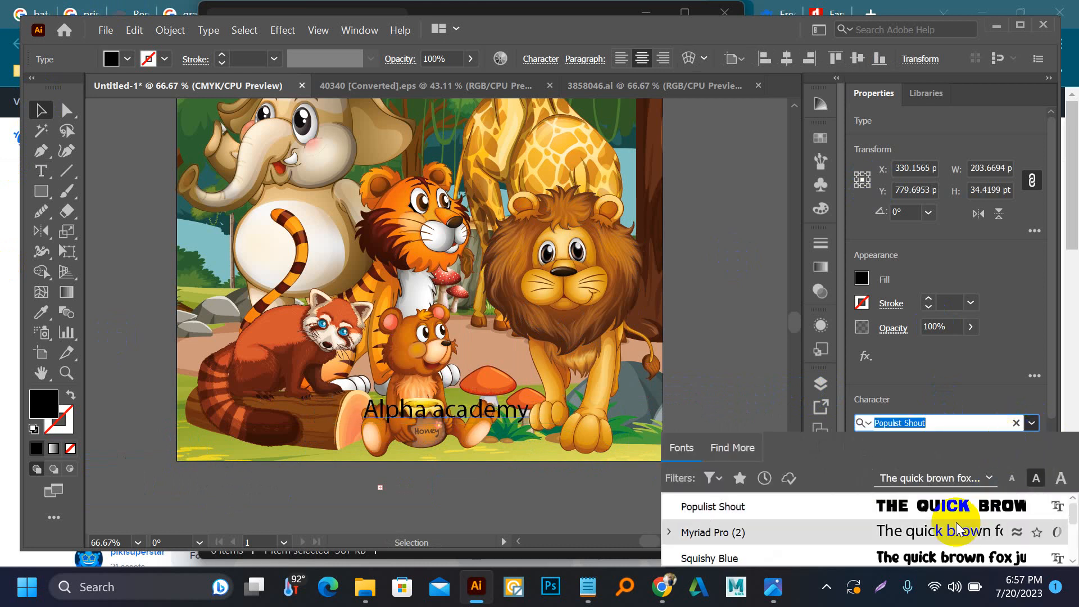
left_click(1020, 25)
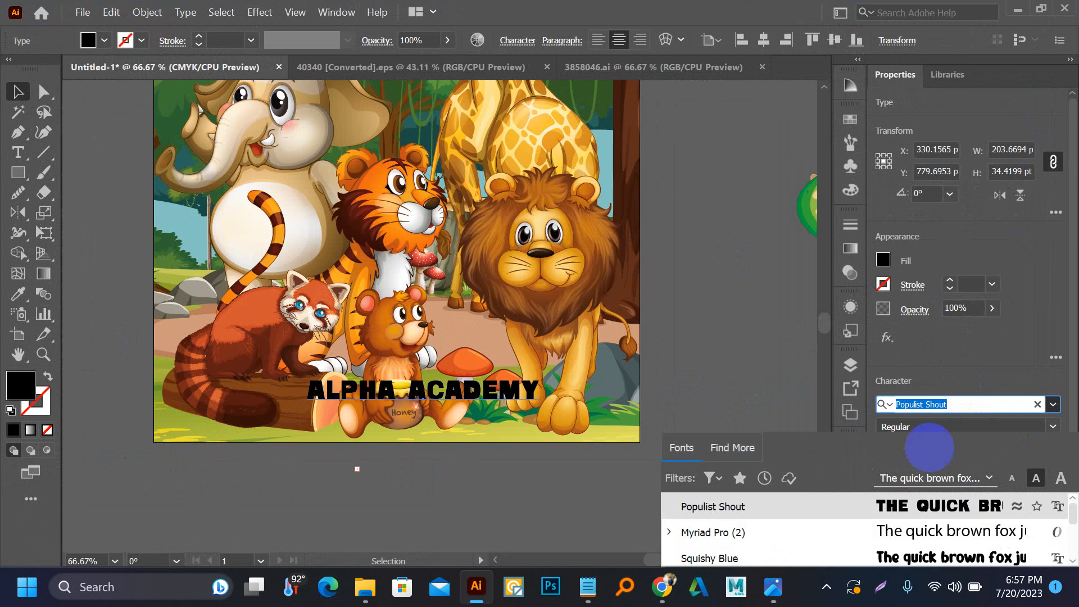
type("scr")
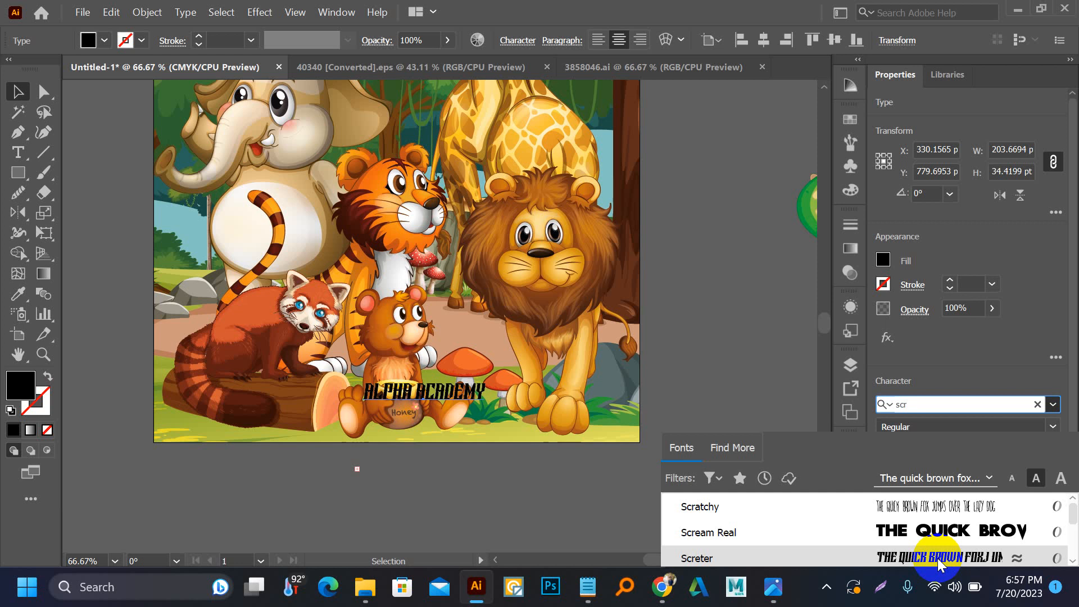
left_click(938, 562)
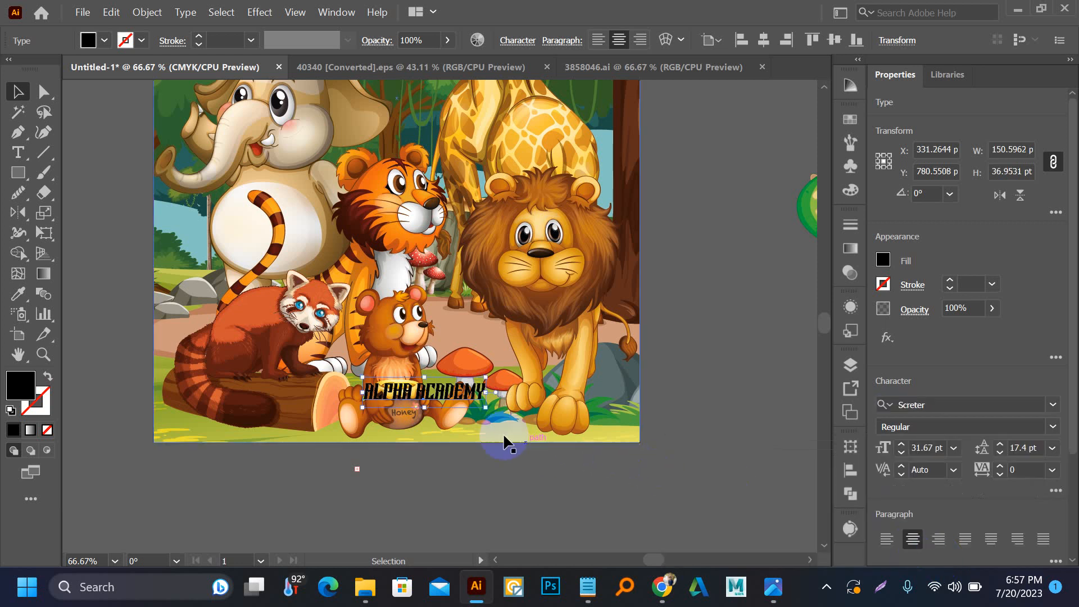
left_click(426, 399)
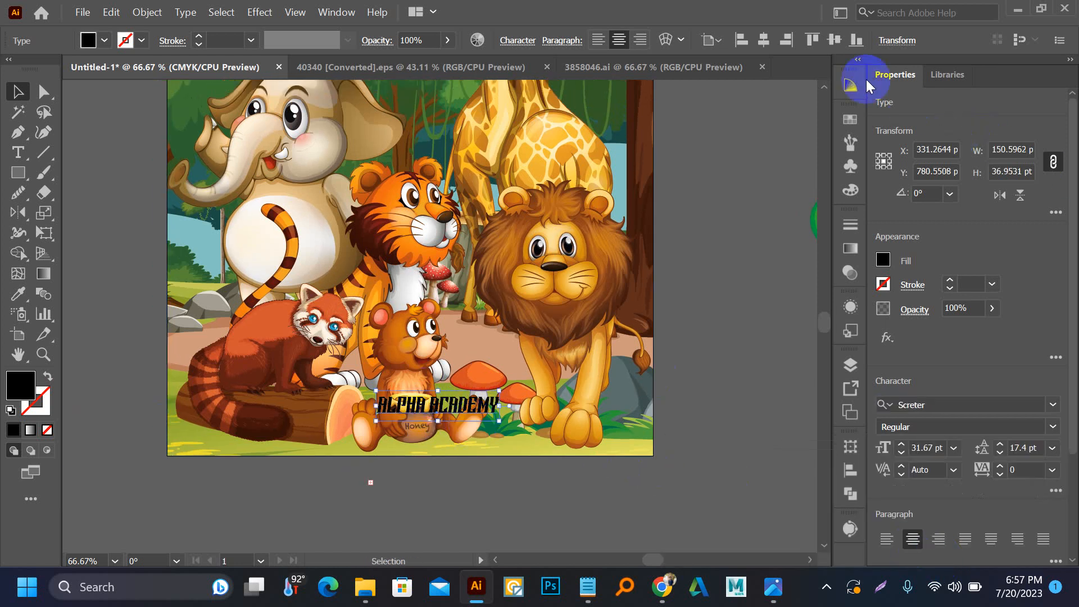
left_click(763, 40)
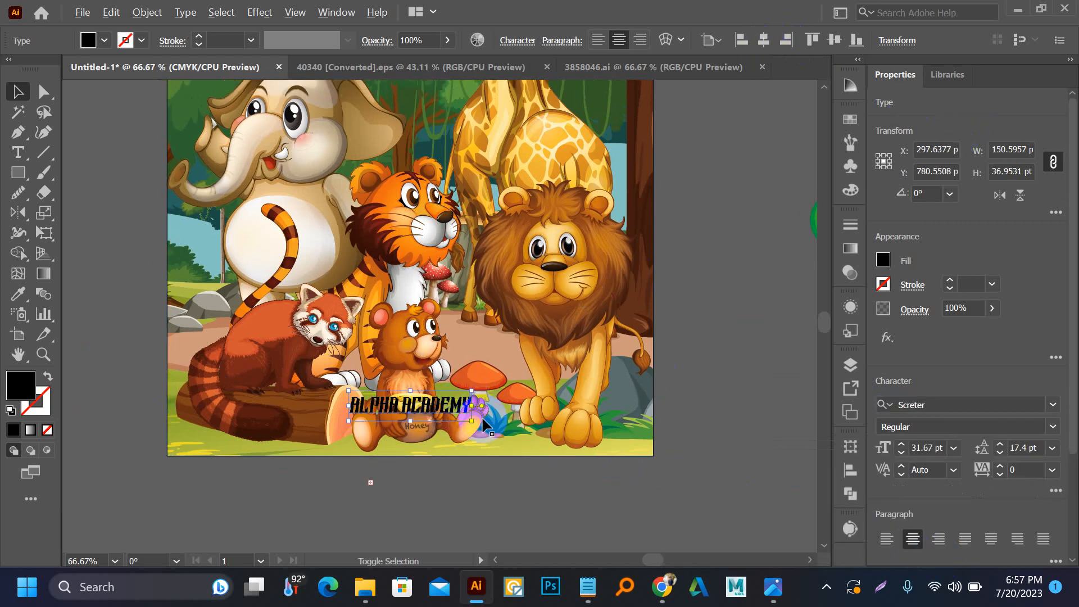
- Convert the "Alpha academy" text to outlines and apply a 6 pt Offset Path with round joins
key("ctrl")
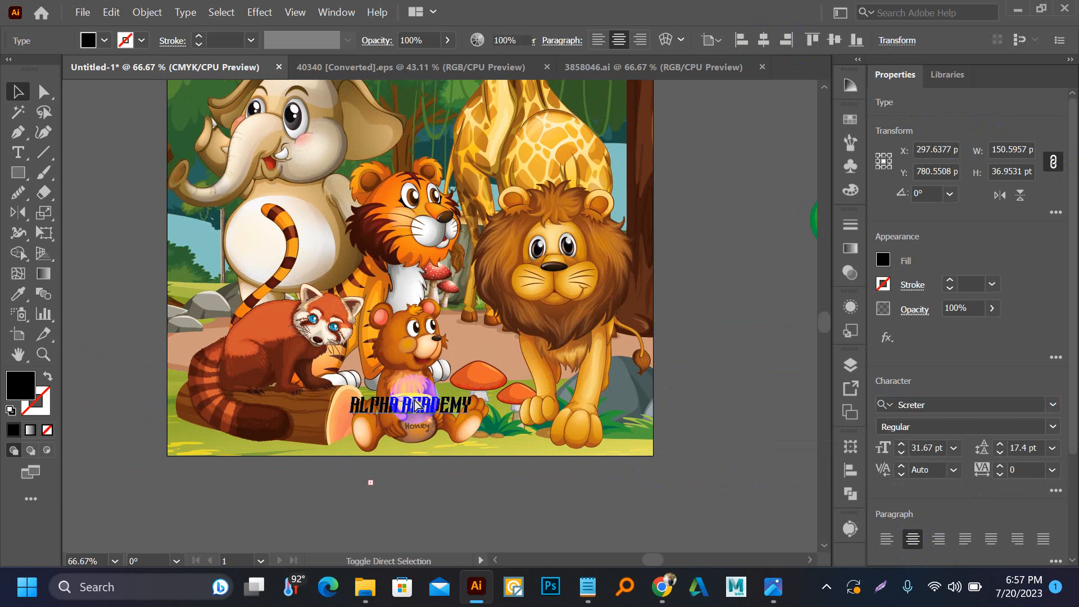
key("ctrl+shift+o")
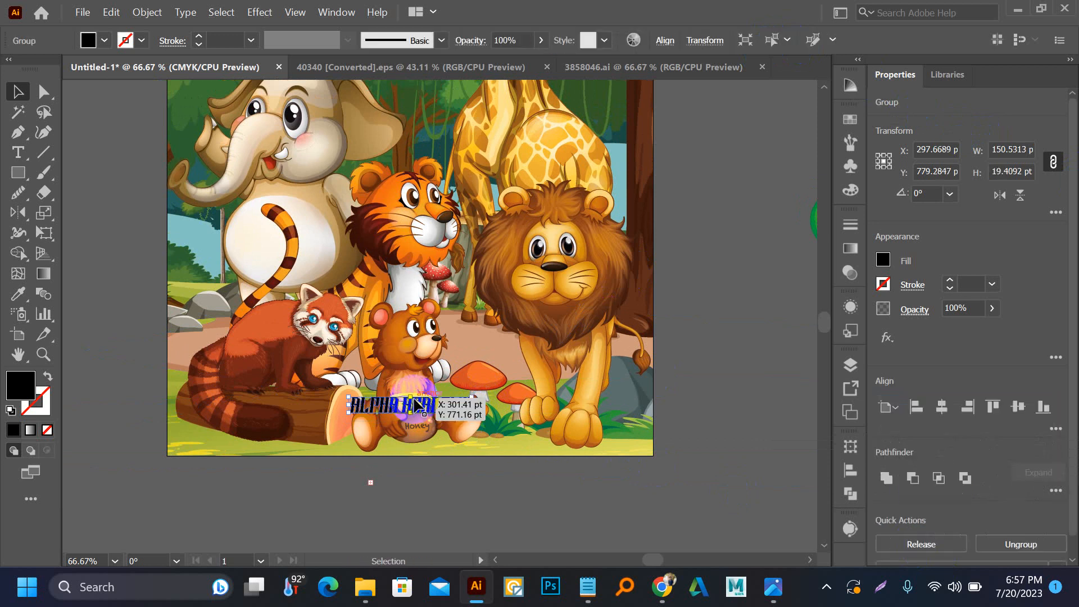
left_click(147, 14)
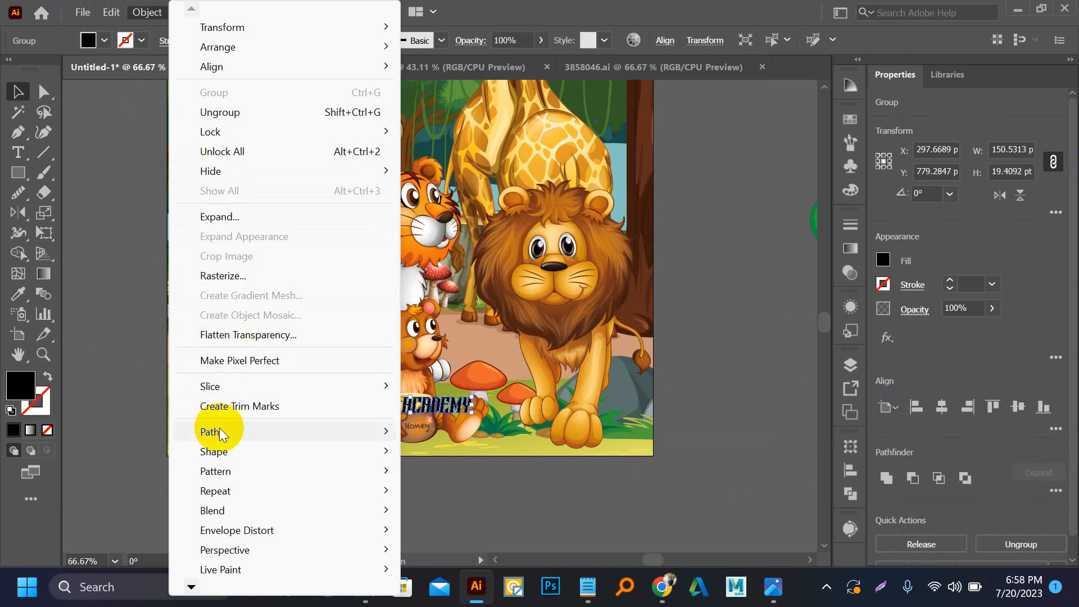
mouse_move(220, 435)
left_click(436, 275)
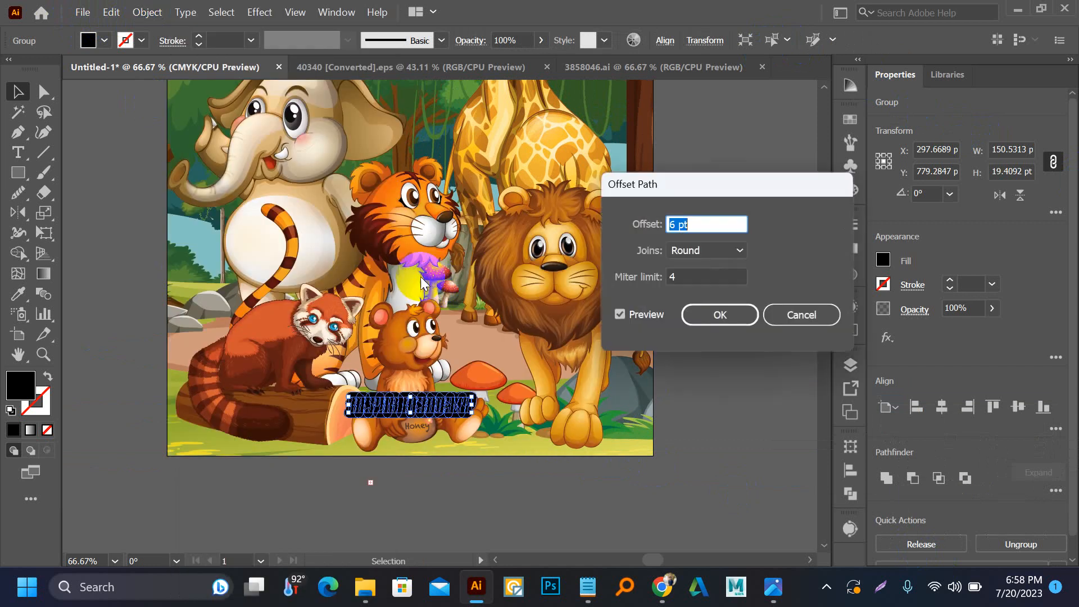
left_click(703, 315)
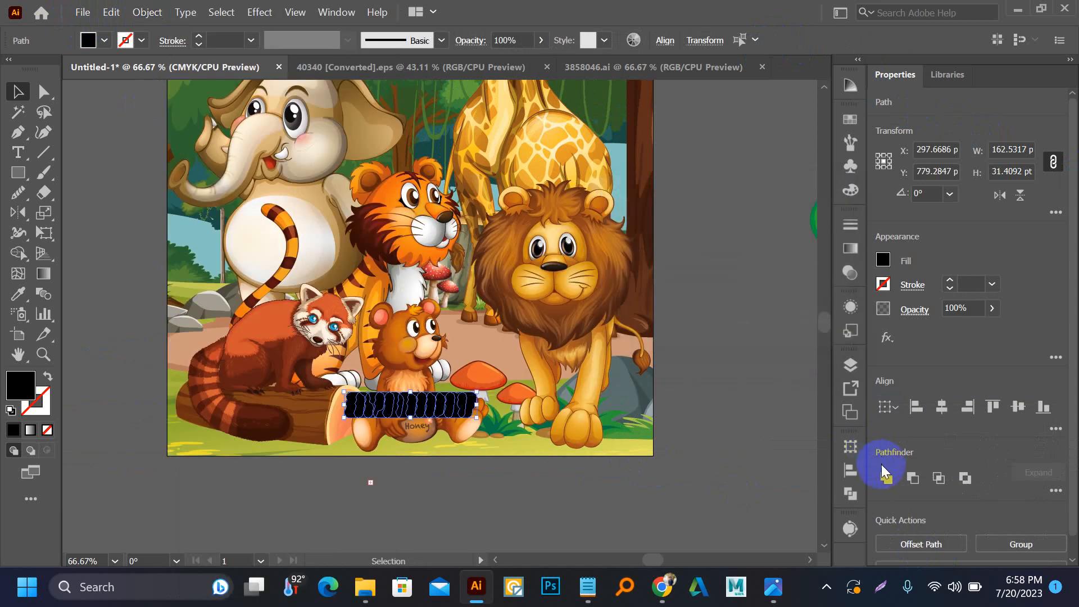
- Unite the offset shapes into a white-filled backing, send it behind all the "Alpha academy" letters and deselect it
left_click(884, 479)
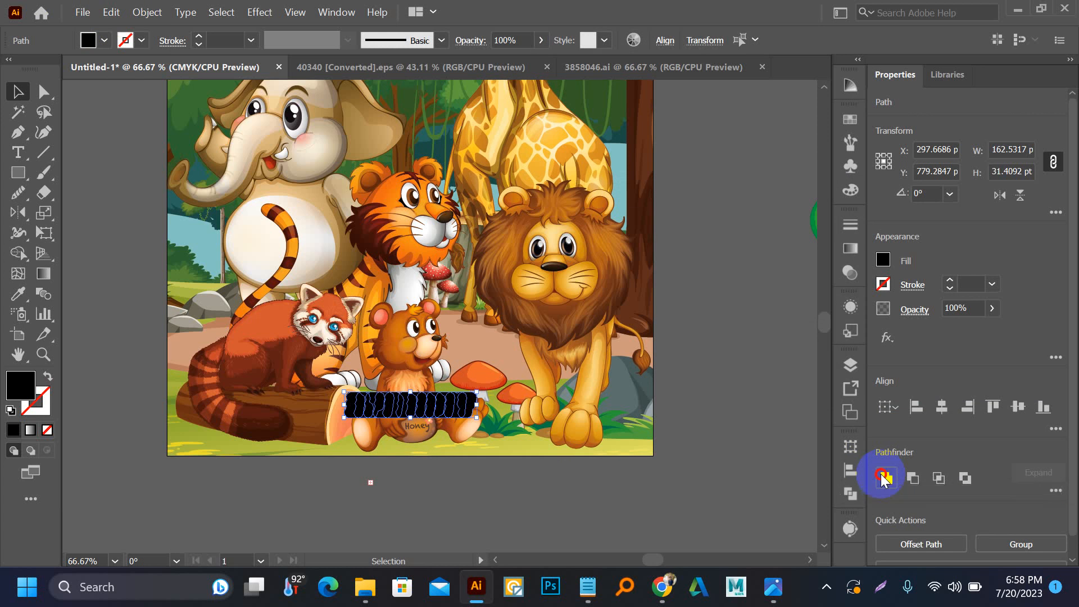
left_click(849, 127)
left_click(665, 163)
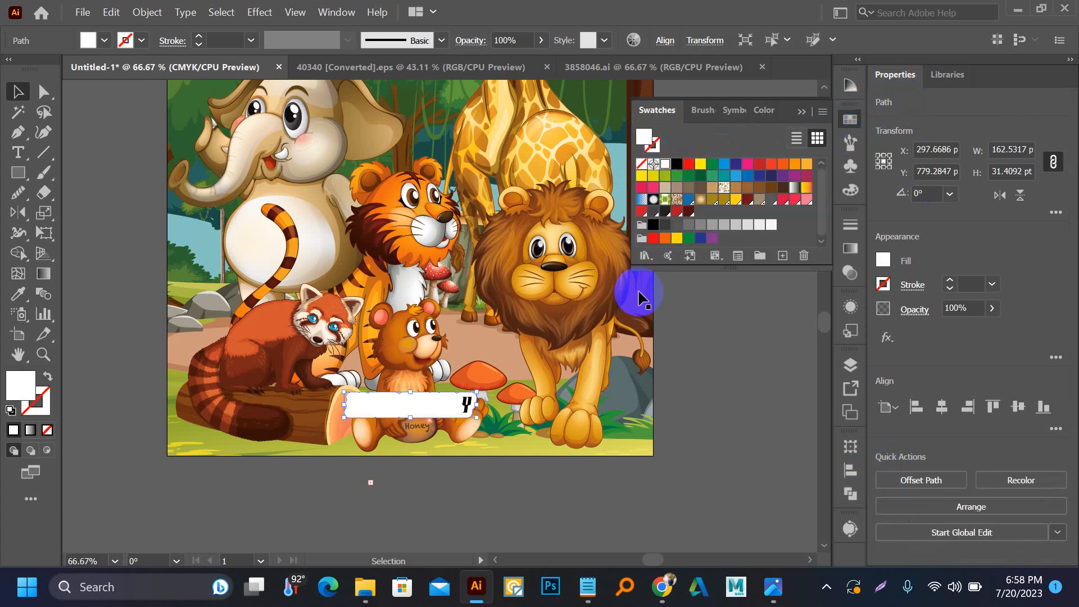
key("ctrl")
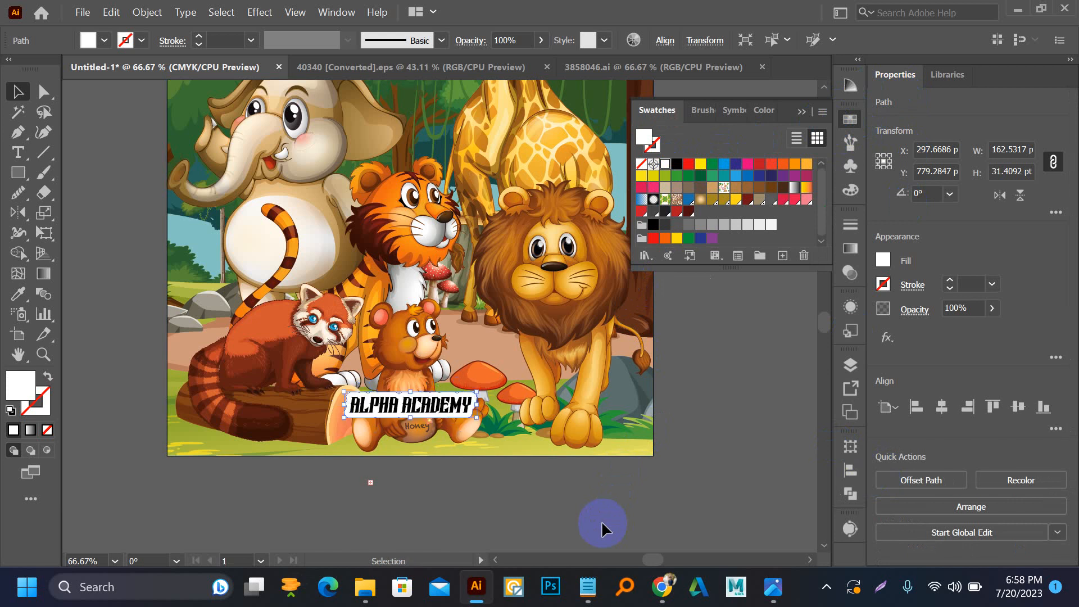
left_click(601, 528)
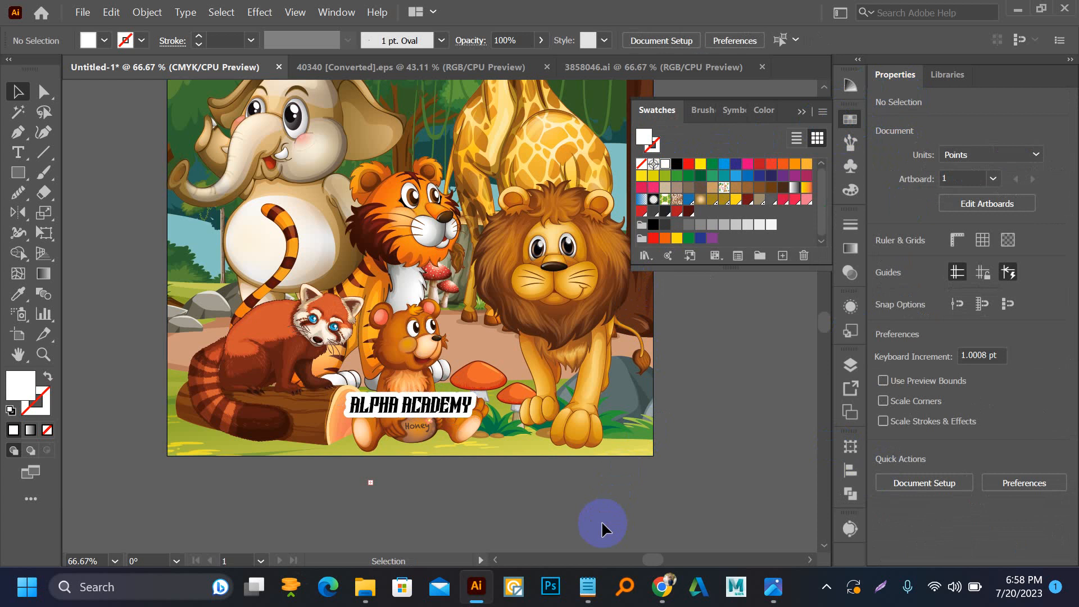
- Export the cover as a JPEG named "animal book" to the Desktop, using all artboards
left_click(82, 14)
mouse_move(138, 359)
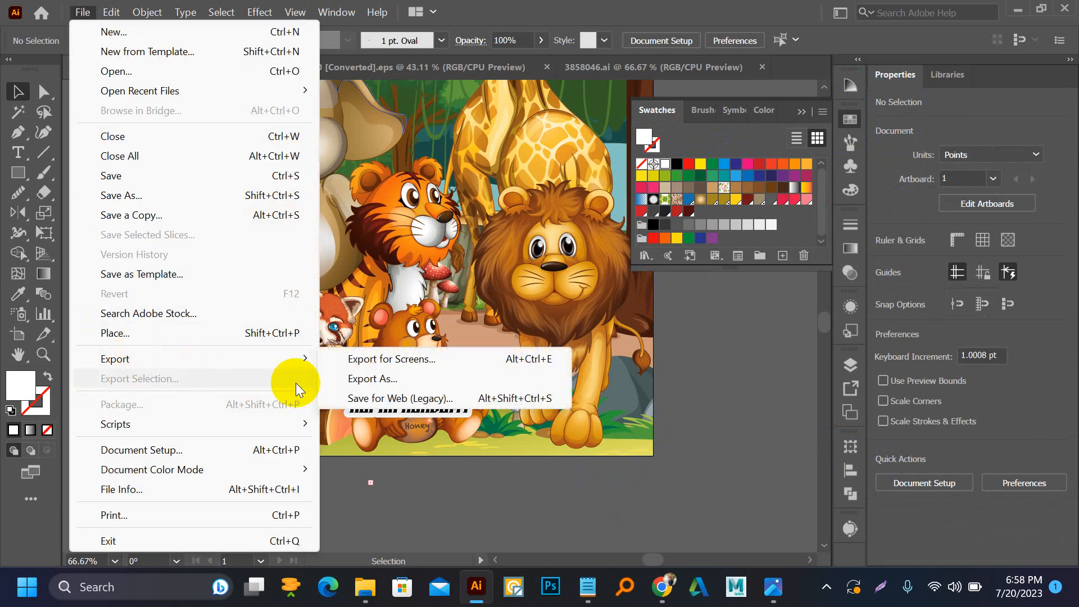
left_click(373, 378)
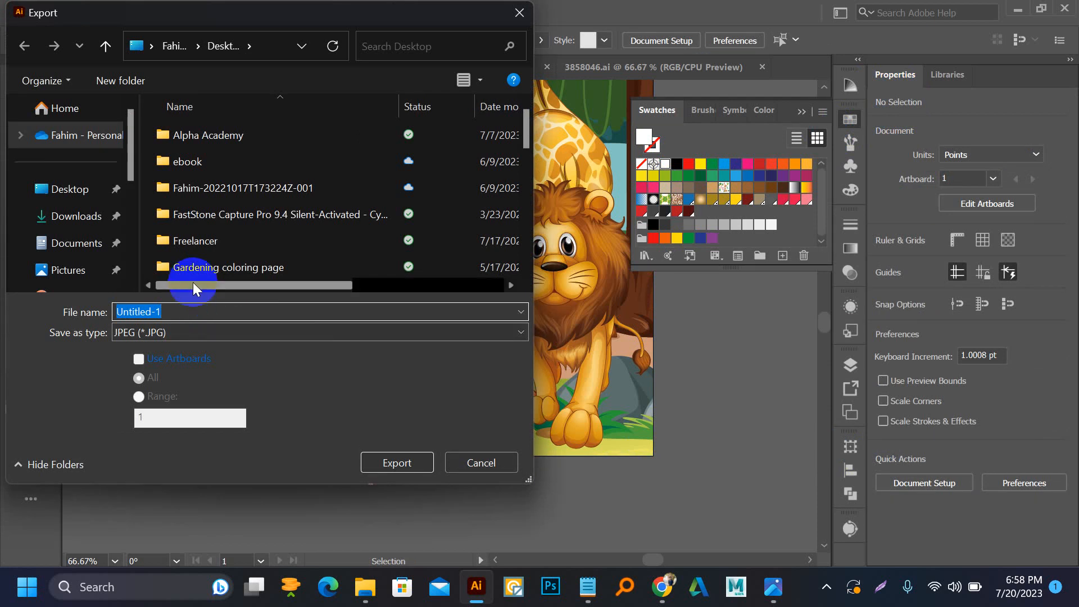
type("ani")
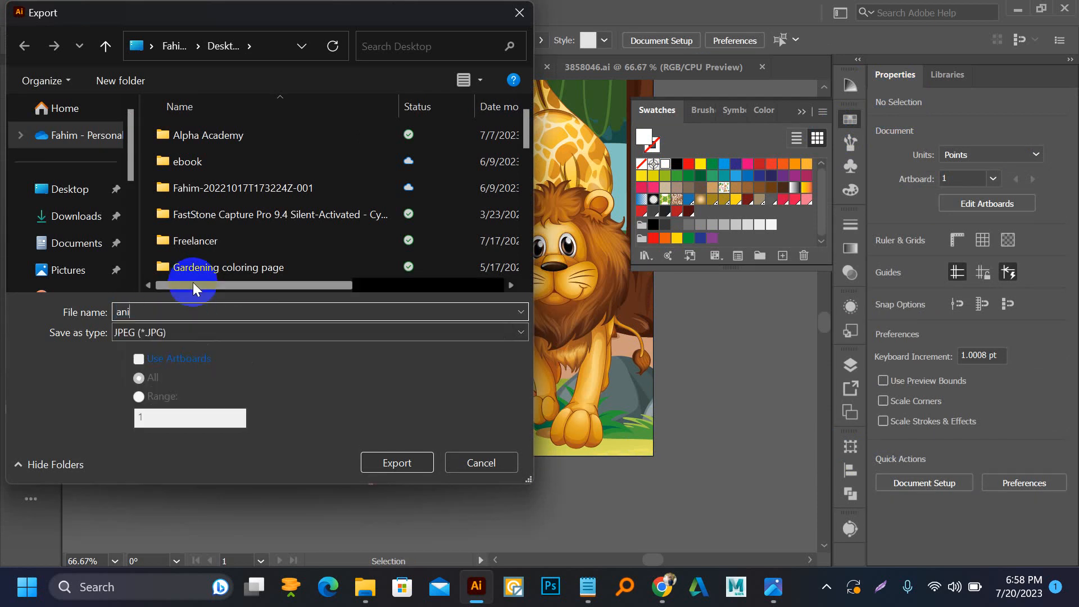
type("mal book")
left_click(139, 359)
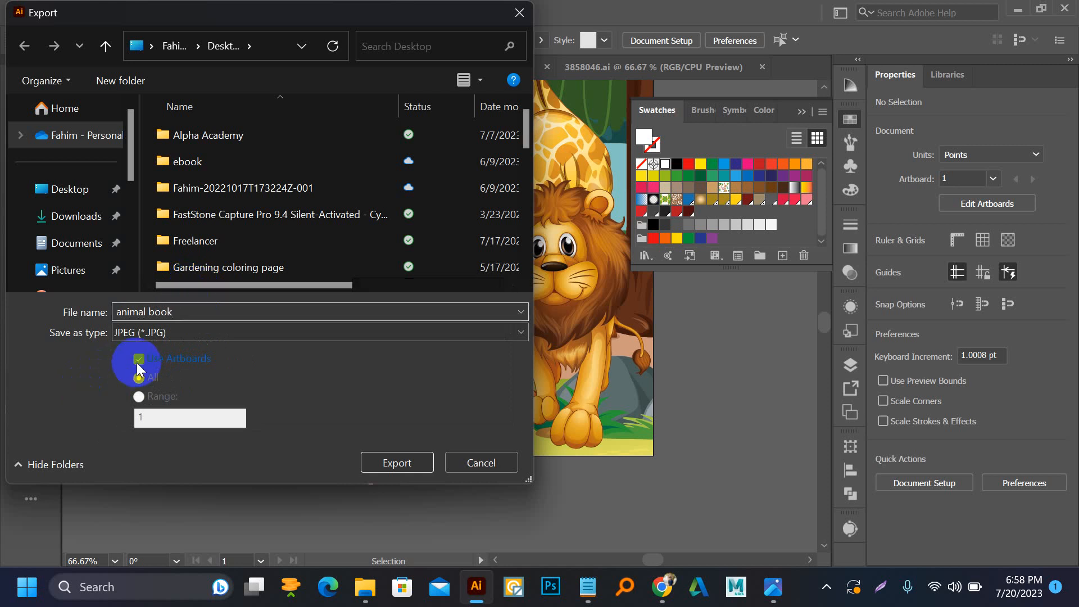
left_click(395, 463)
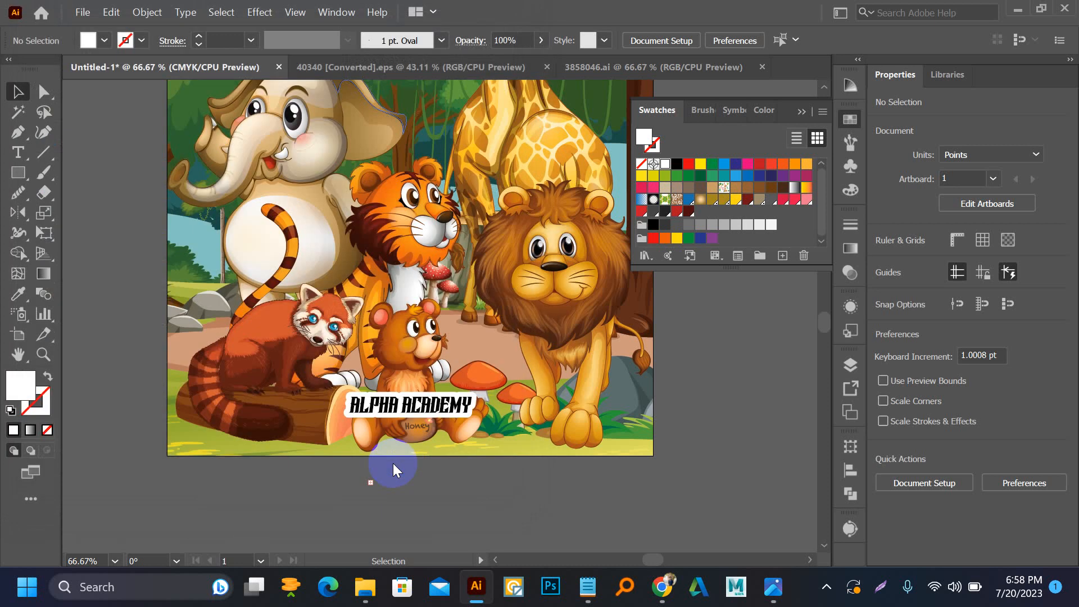
left_click(606, 532)
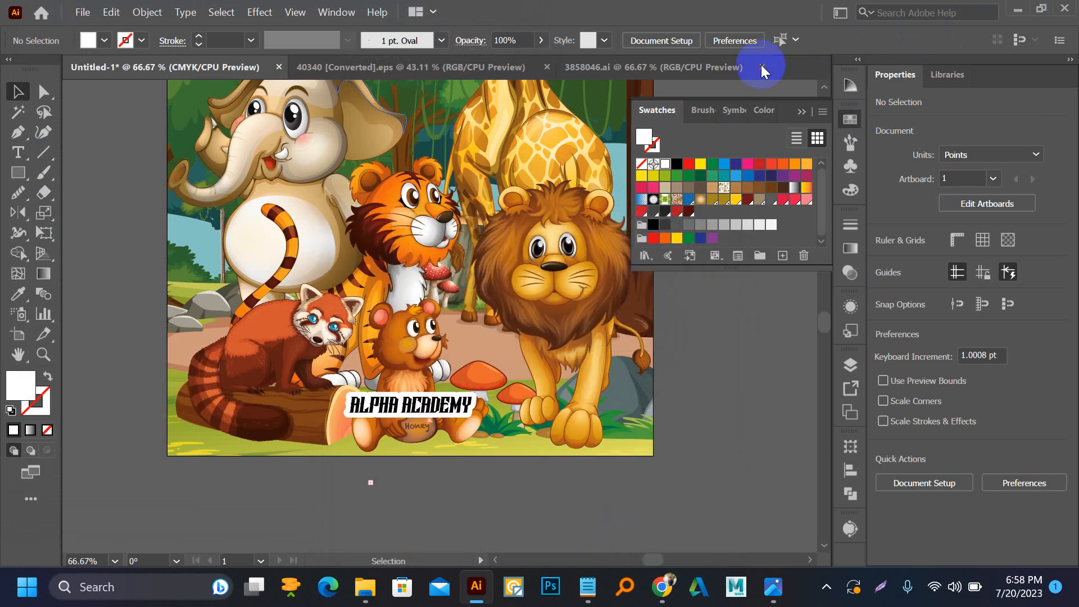
- Close the 3858046 and 40340 source documents and clear the open folder, browser and image windows to reach the desktop
left_click(548, 68)
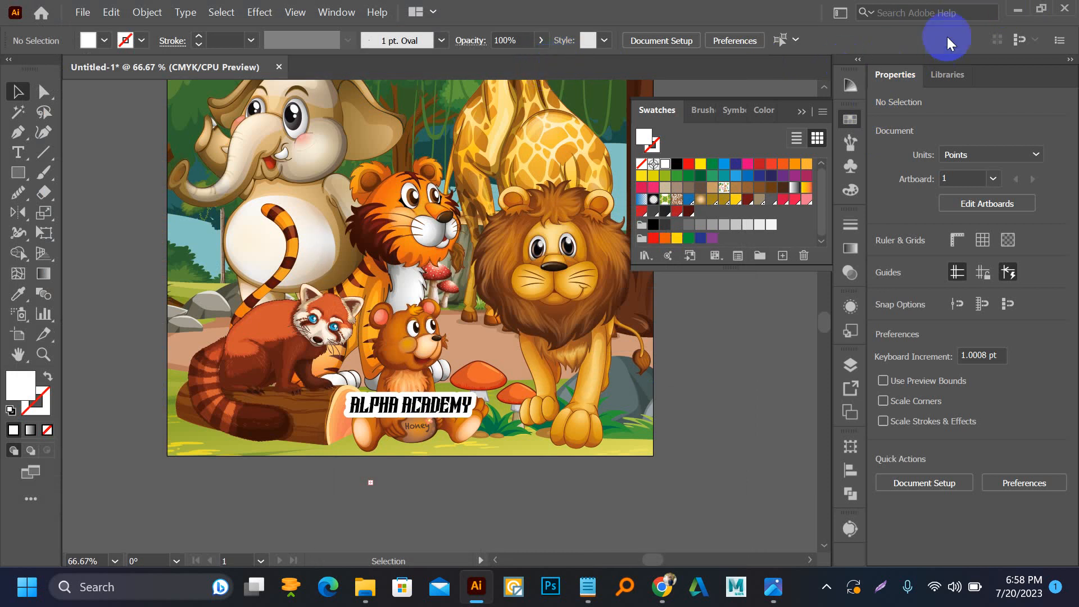
left_click(1017, 9)
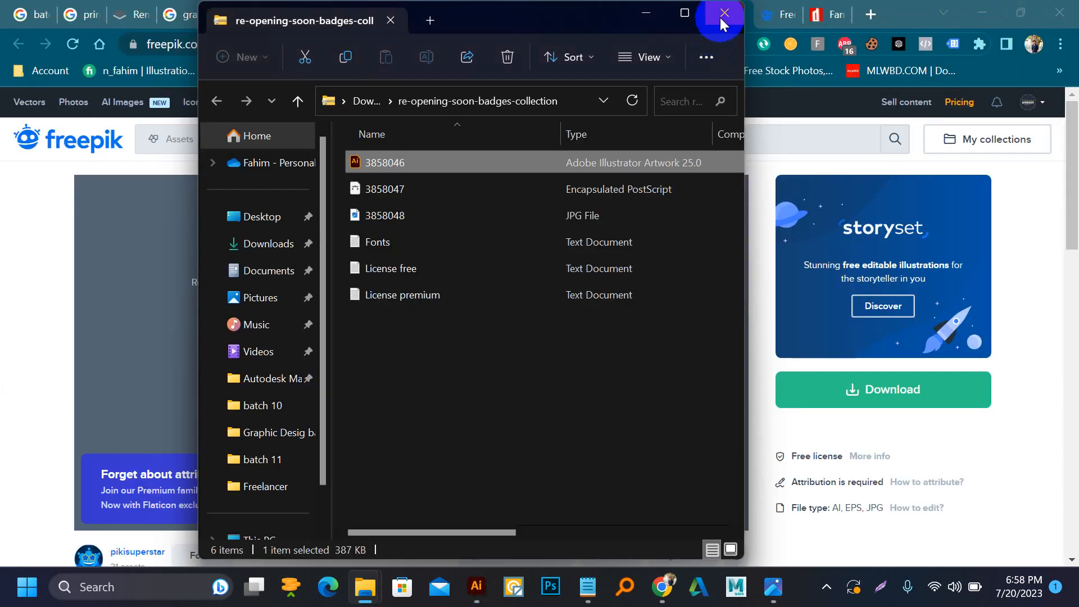
left_click(723, 12)
left_click(989, 12)
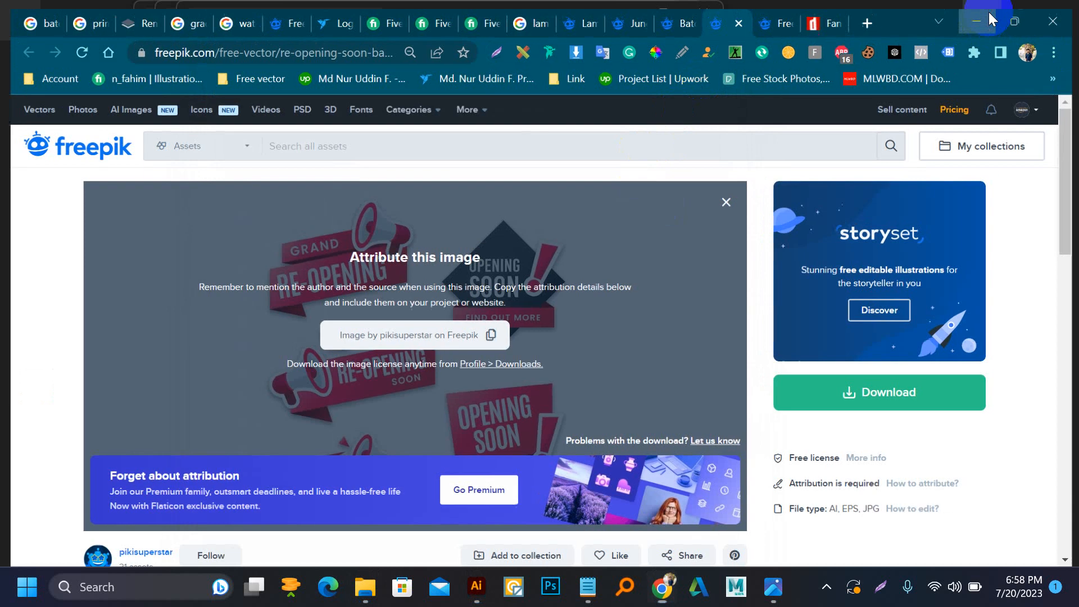
left_click(696, 14)
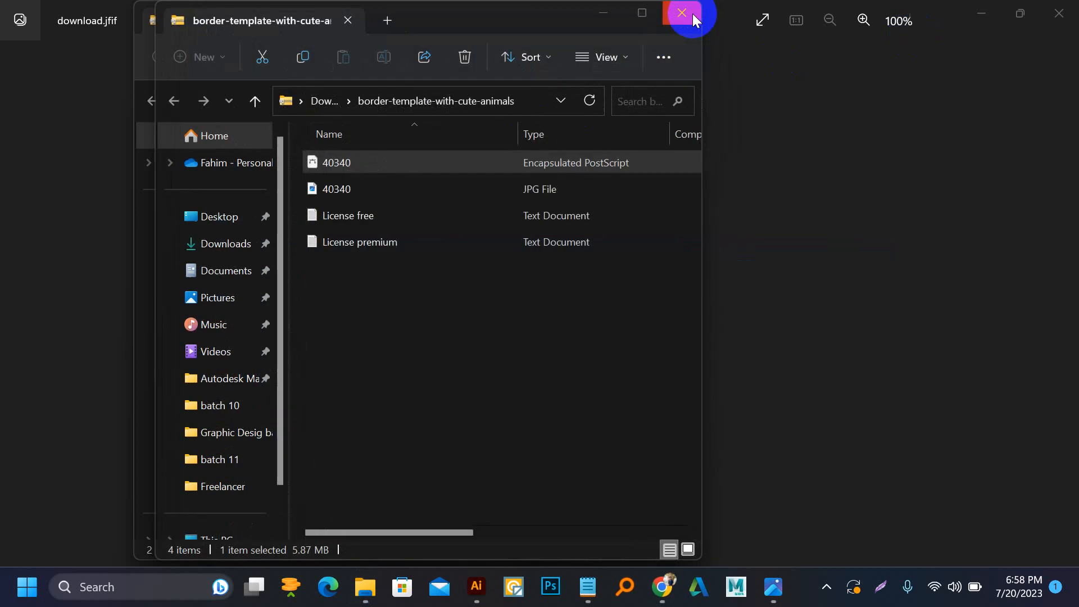
left_click(692, 14)
left_click(664, 13)
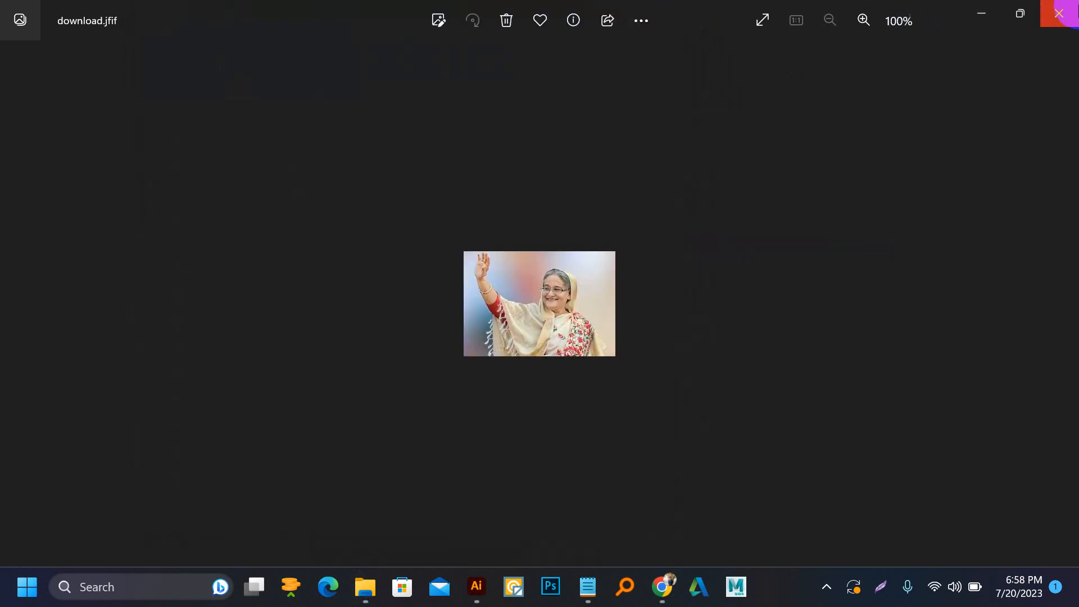
left_click(1059, 12)
left_click(646, 13)
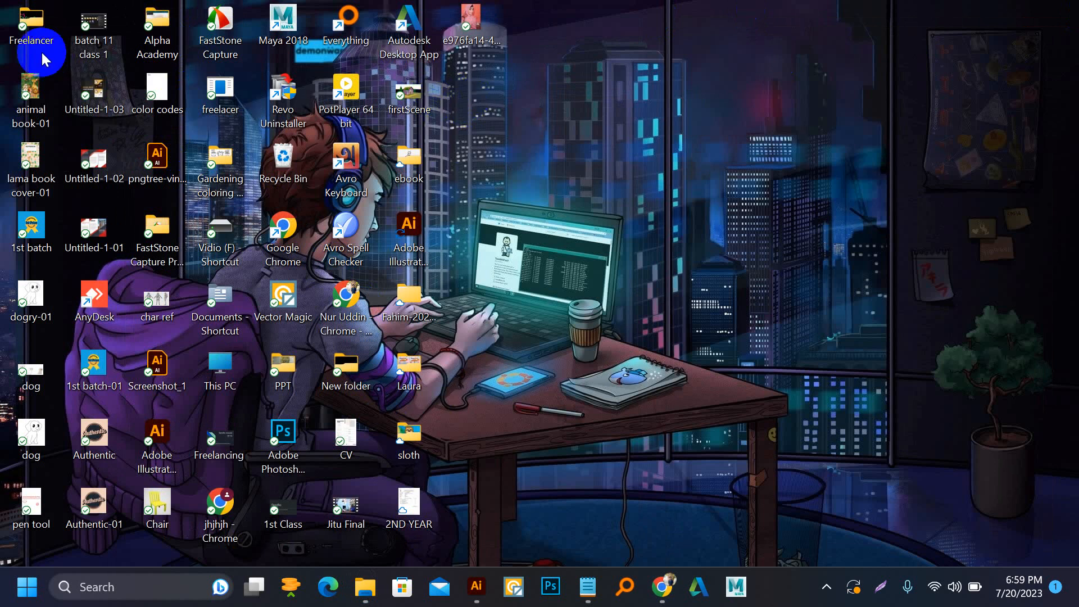
- Review the exported animal book-01 image from the desktop and close the viewer
double_click(26, 98)
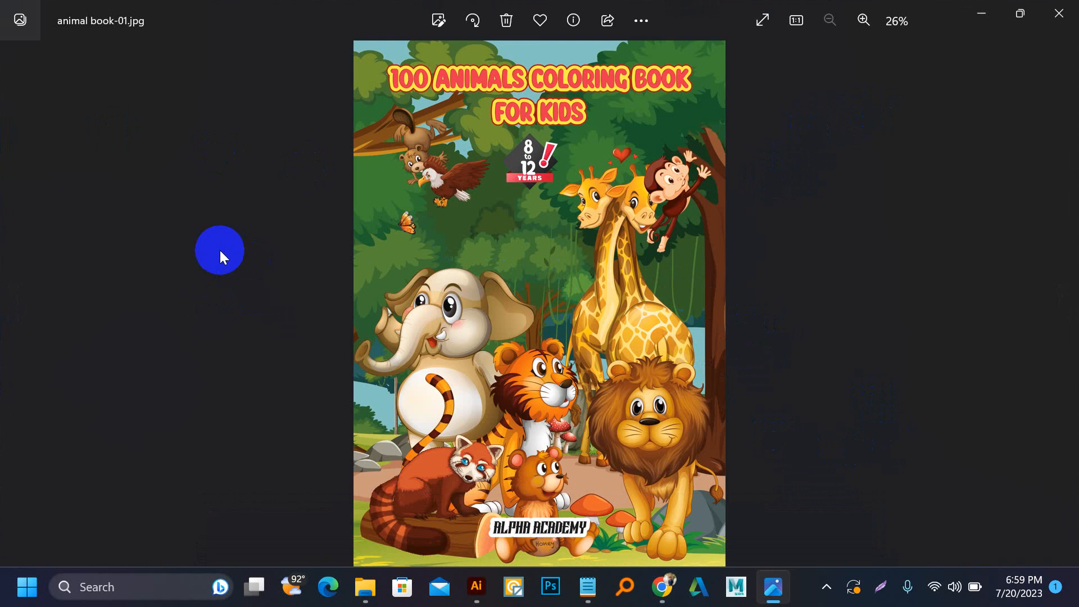
left_click(1059, 13)
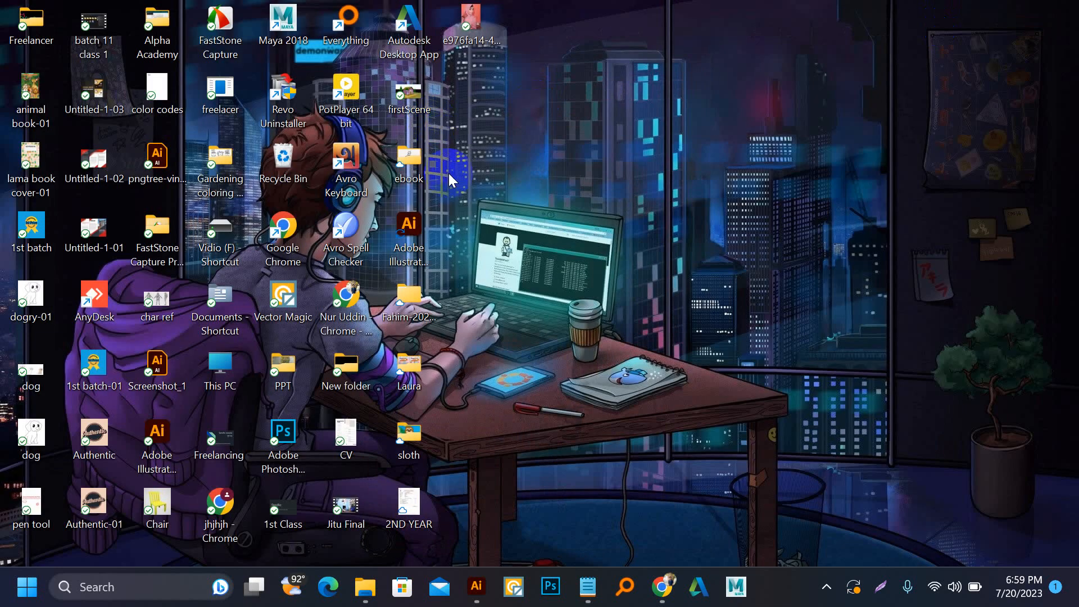
- Show the Downloads folder in File Explorer and launch Photoshop
mouse_move(365, 587)
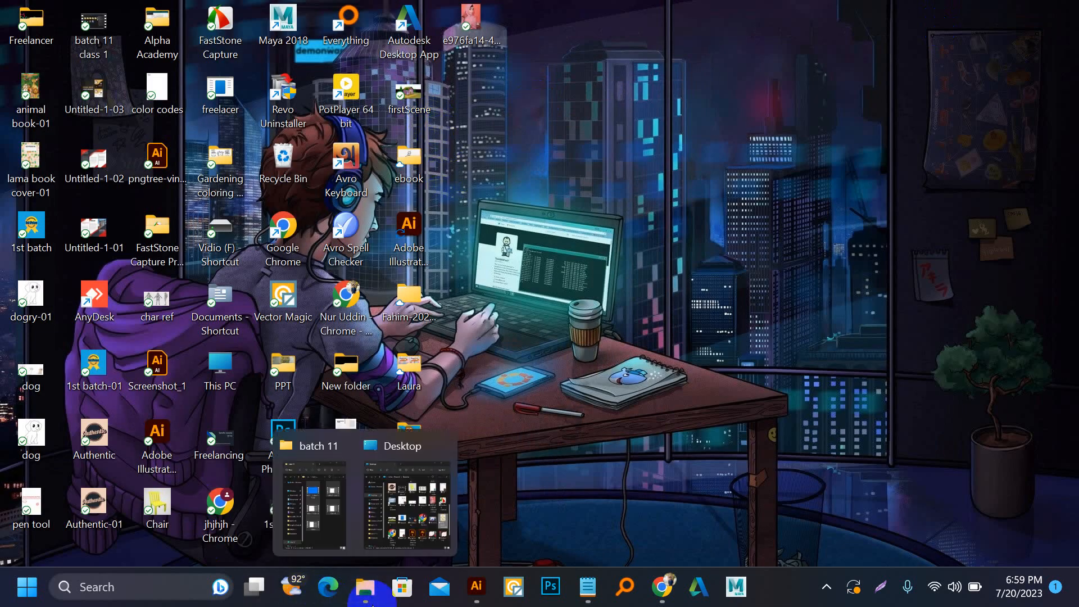
left_click(401, 496)
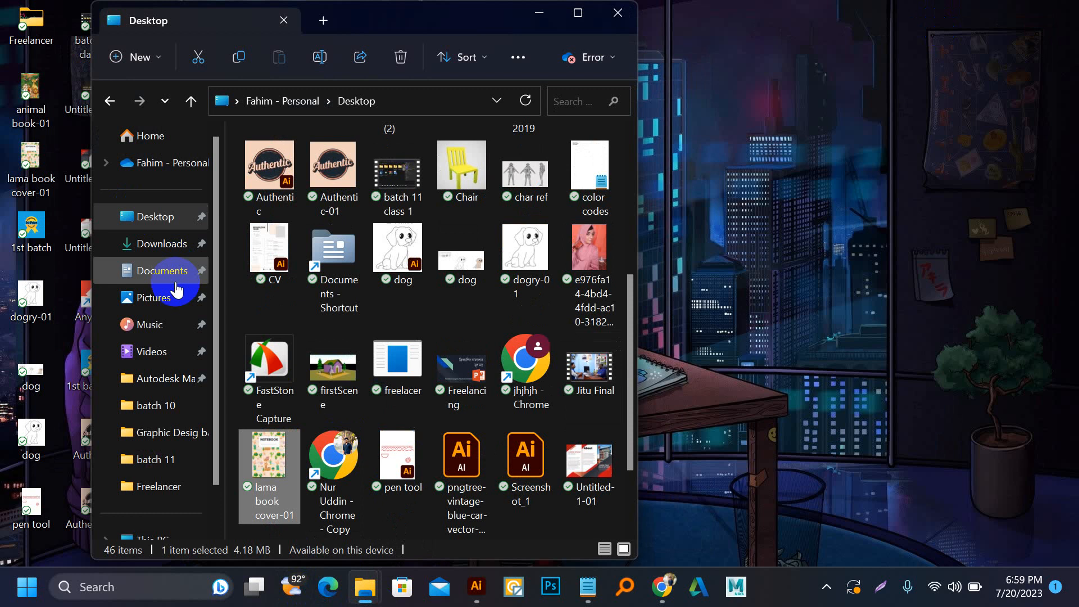
left_click(156, 256)
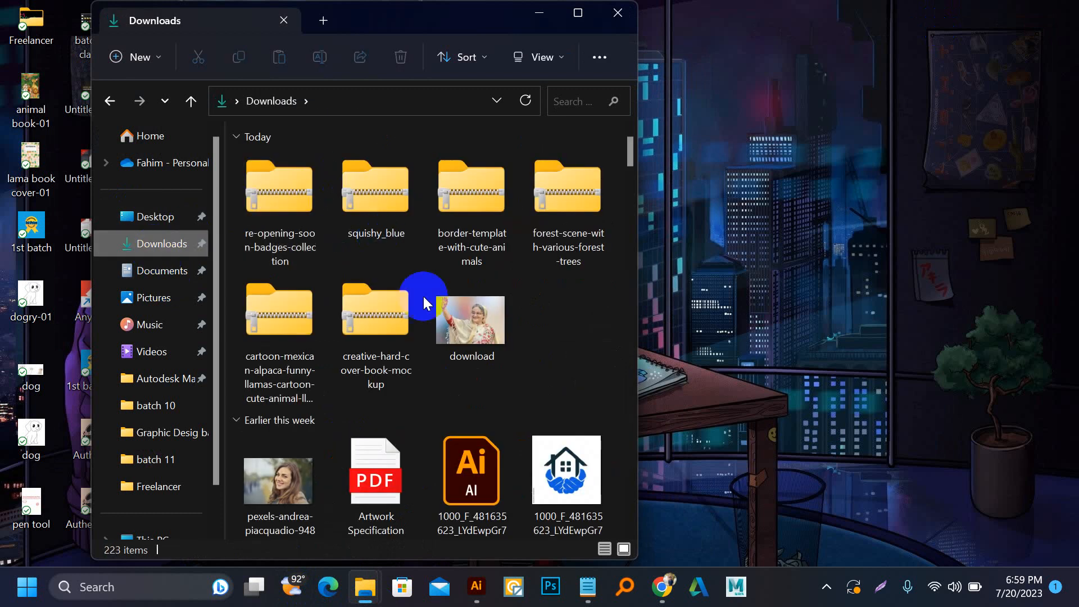
left_click(550, 586)
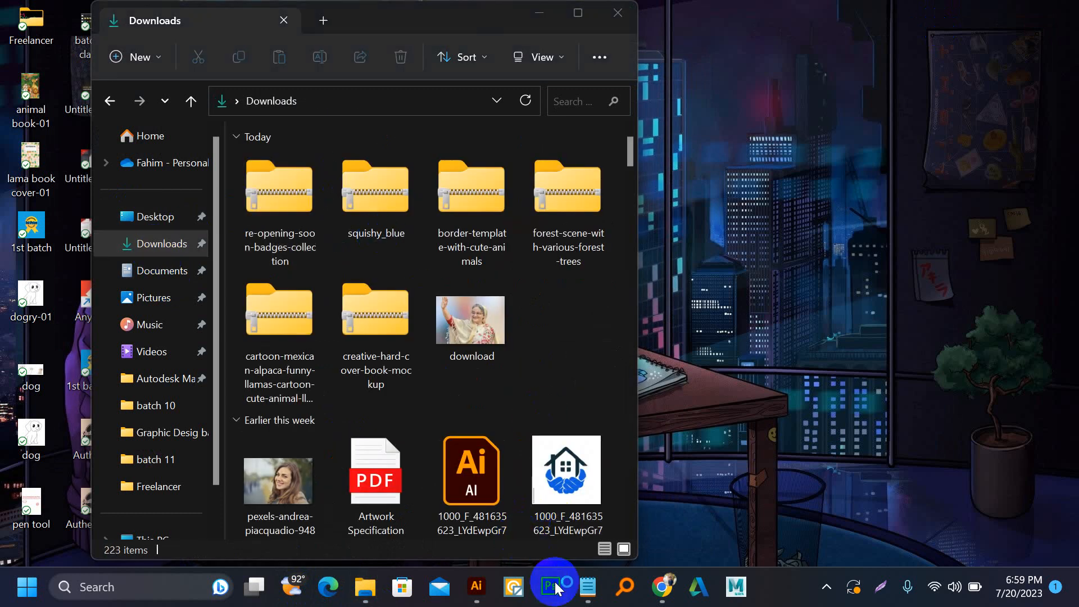
- Switch to Illustrator and quit the program
left_click(477, 587)
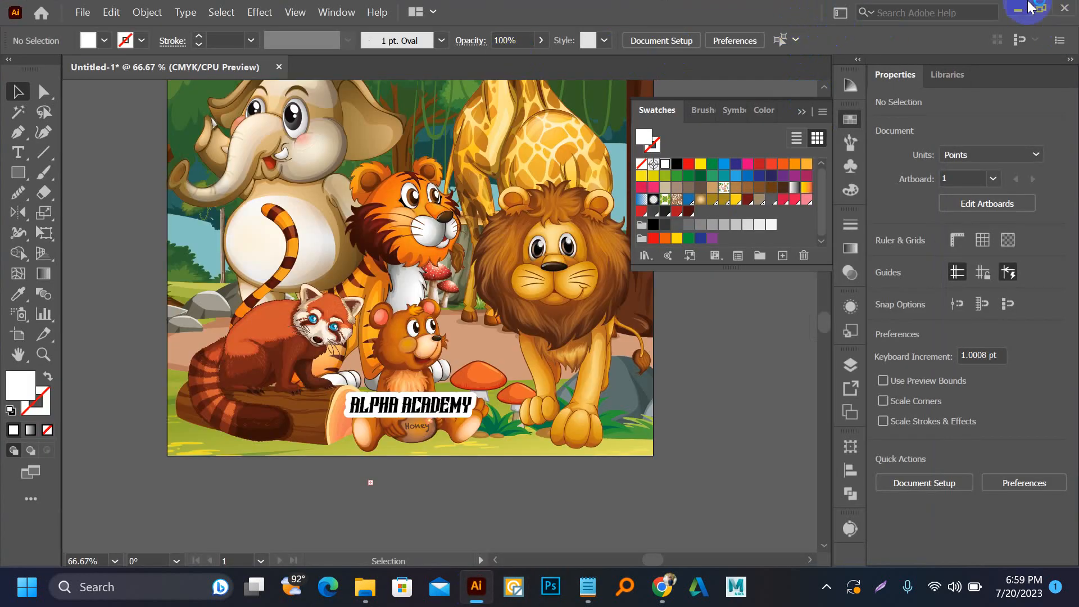
left_click(1058, 12)
left_click(621, 312)
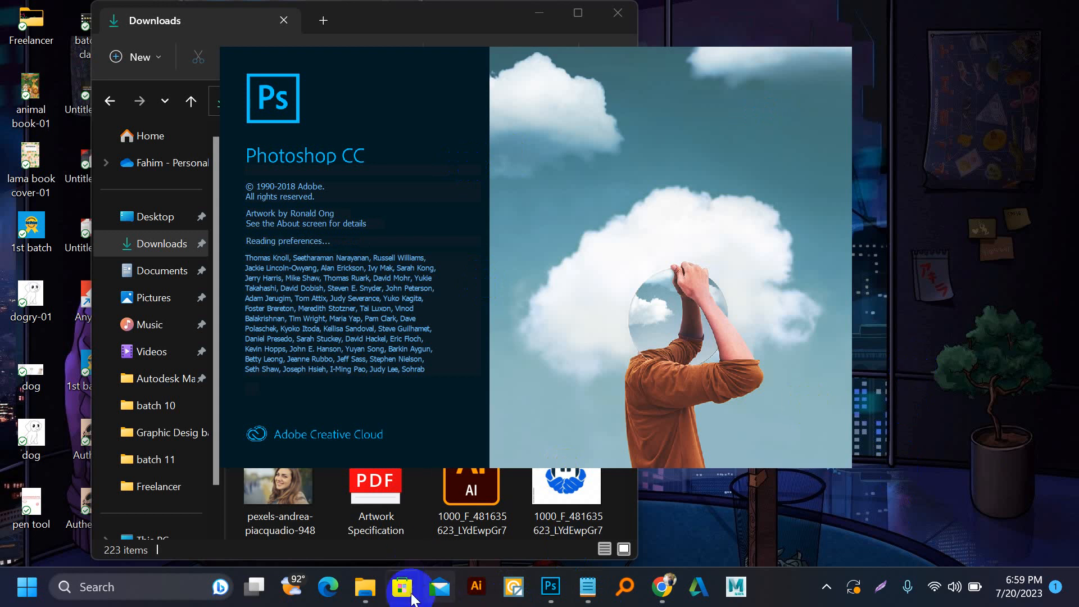
- Open the 326 Photoshop file from the creative-hard-cover-book-mockup archive in Downloads and minimise the folder window
left_click(364, 588)
left_click(407, 498)
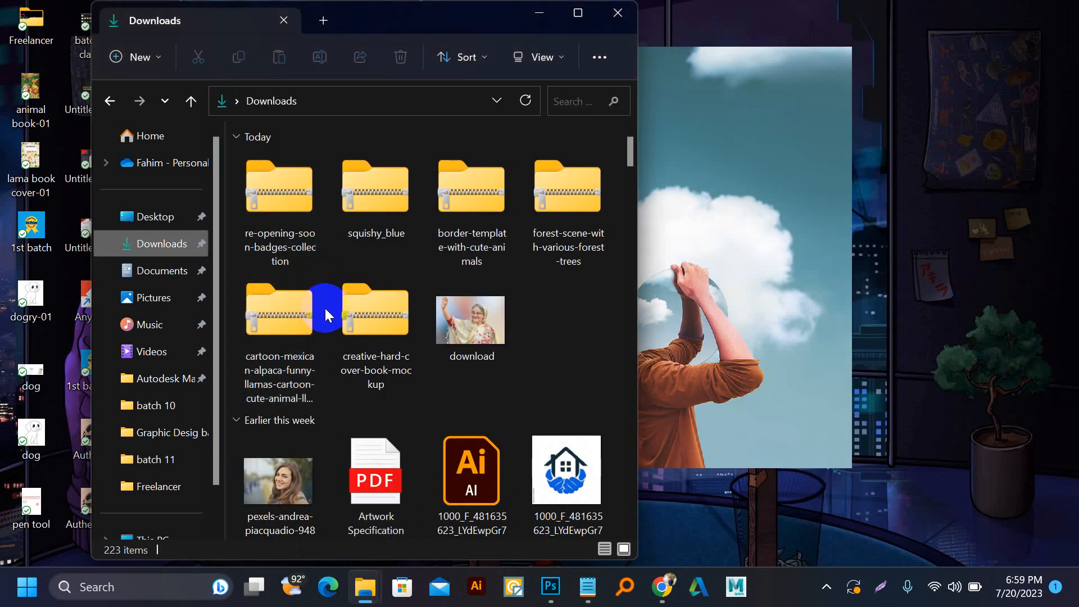
left_click(290, 309)
left_click(372, 336)
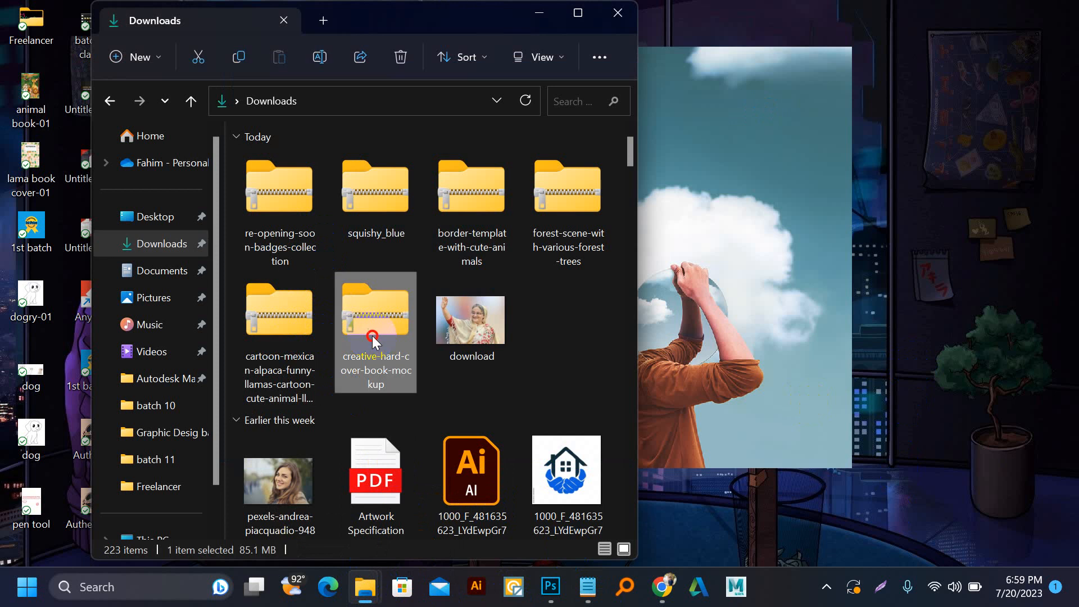
double_click(372, 336)
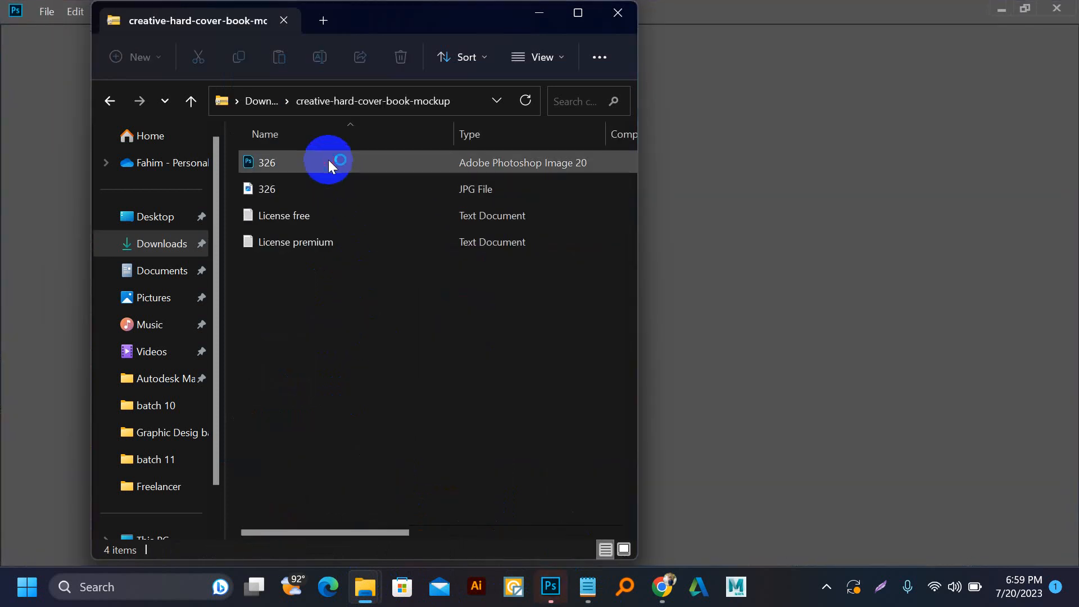
left_click(329, 163)
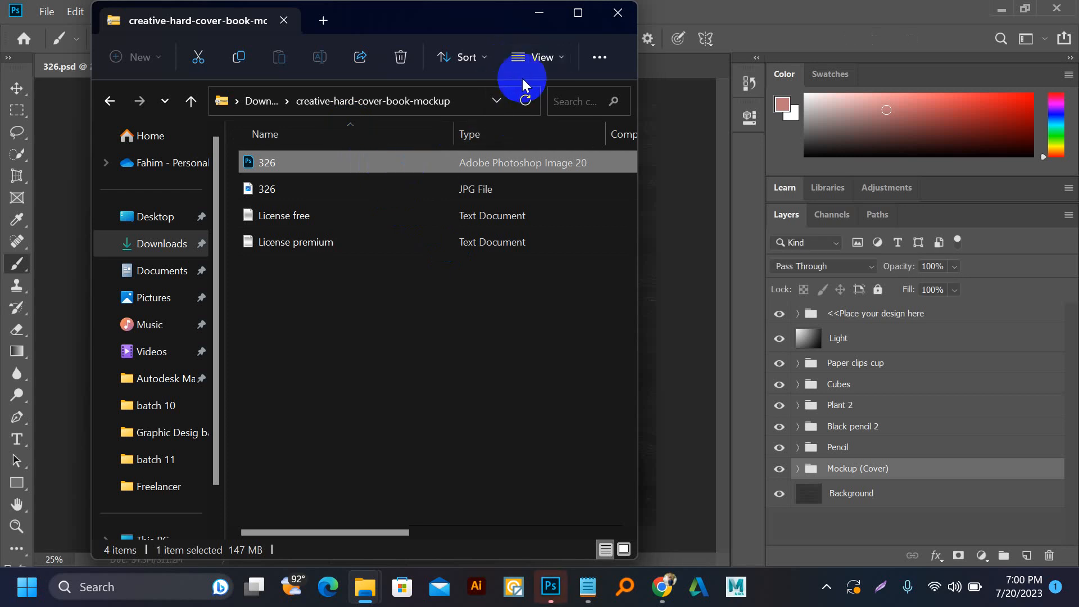
left_click(539, 14)
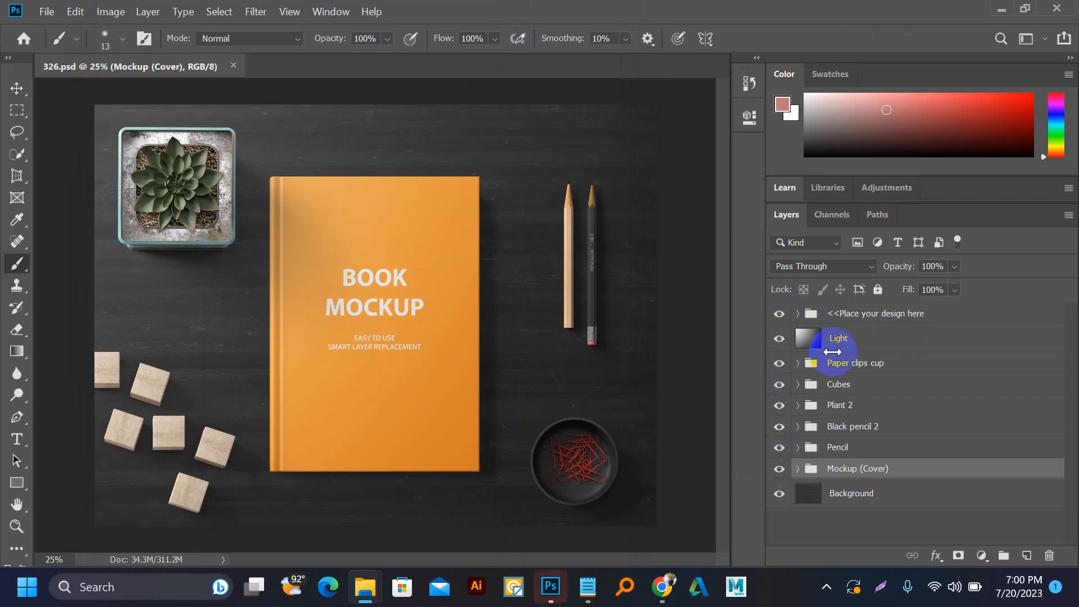
- Select the Light layer and toggle each group's visibility from Paper clips cup to Mockup (Cover) to identify its contents
left_click(891, 340)
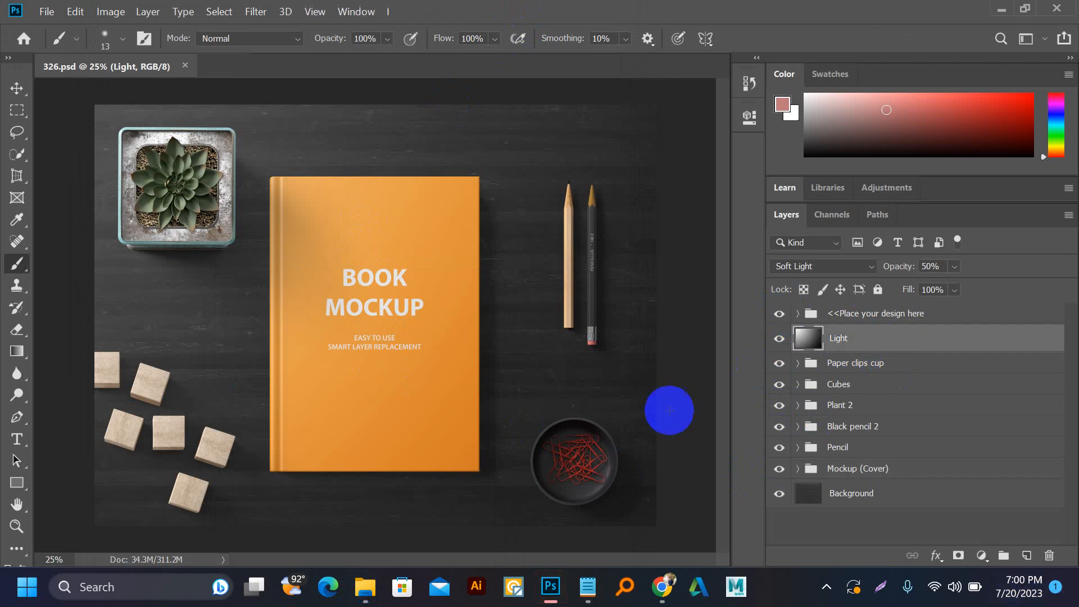
left_click(452, 247)
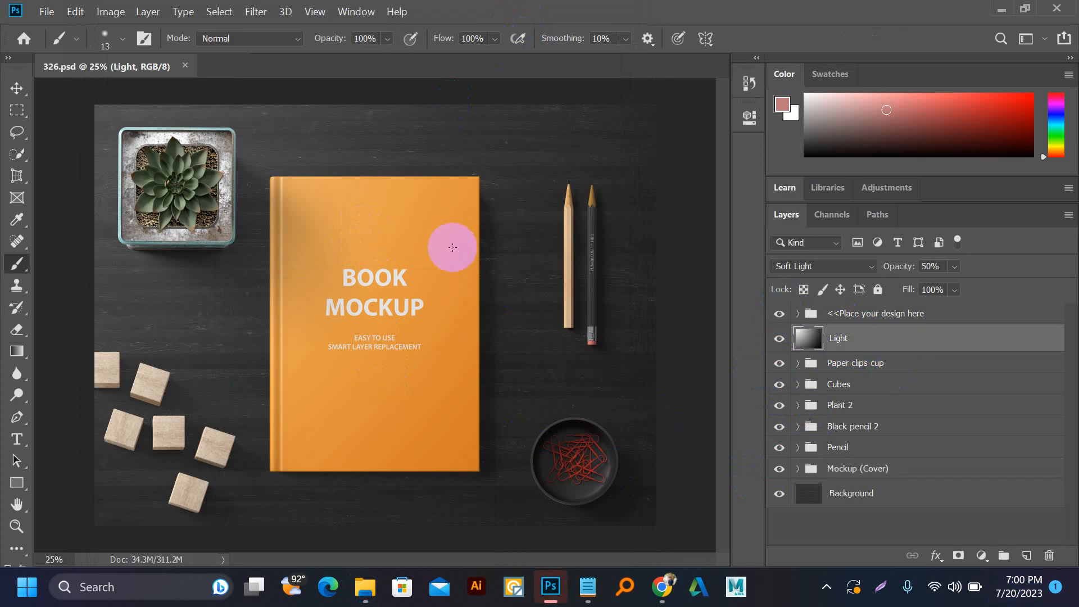
left_click(780, 363)
left_click(779, 363)
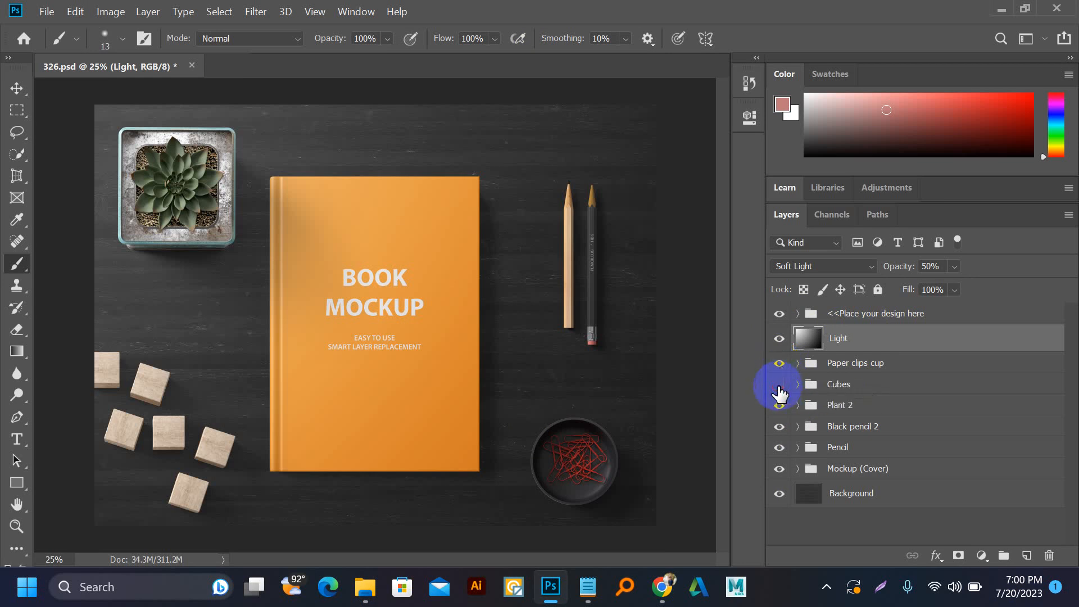
left_click(779, 384)
left_click(778, 384)
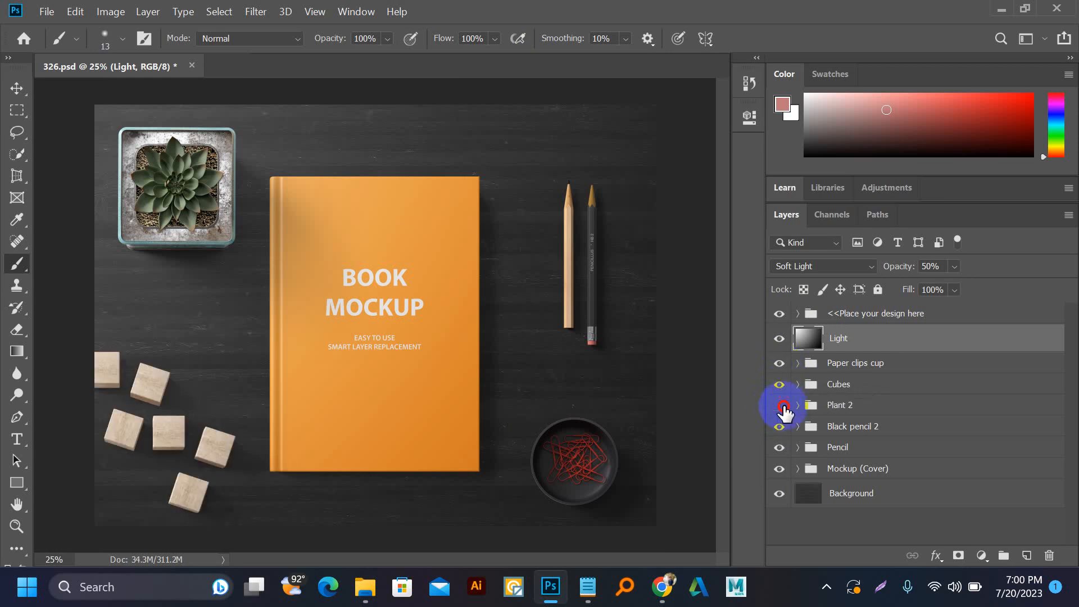
left_click(779, 406)
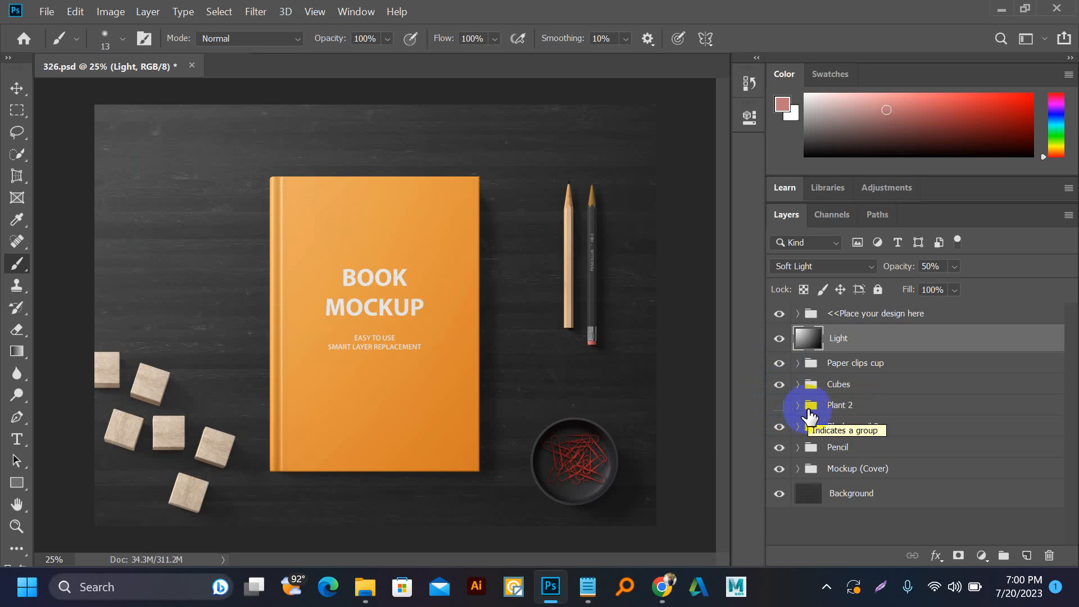
left_click(778, 406)
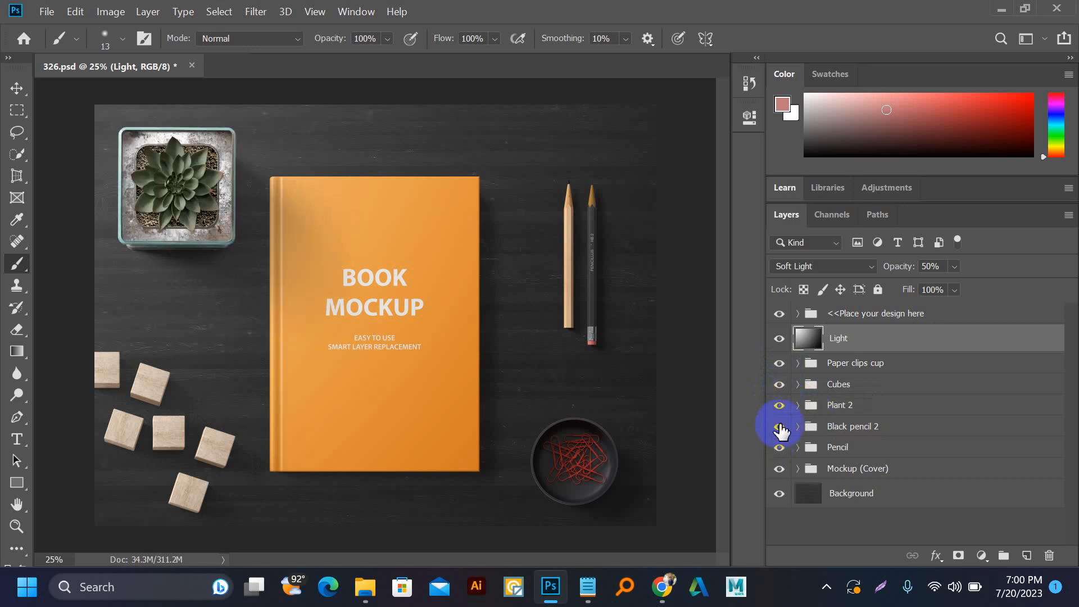
left_click(779, 426)
left_click(779, 427)
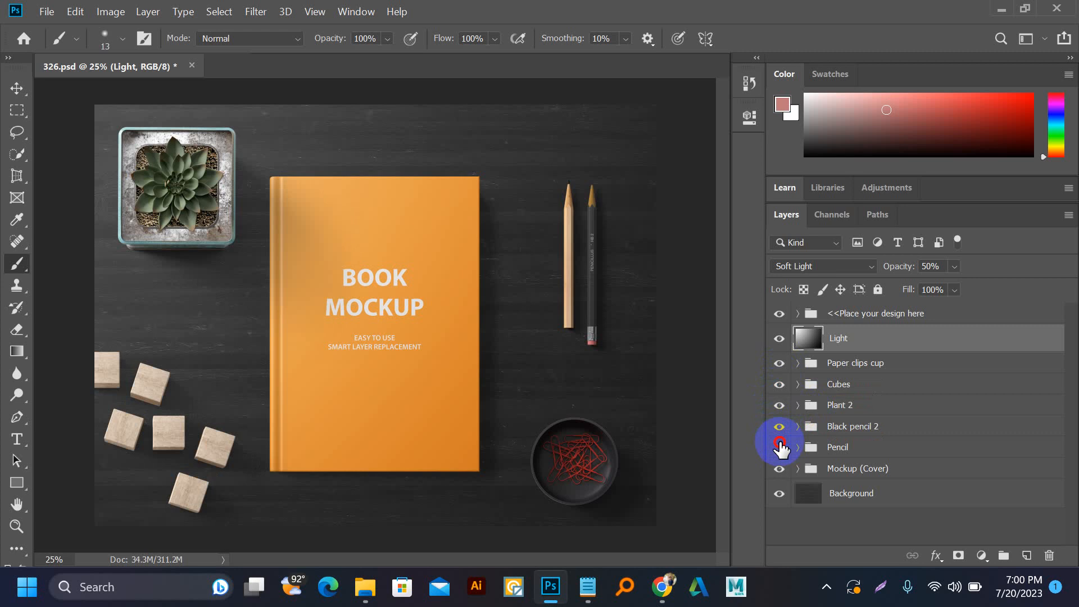
left_click(779, 447)
left_click(778, 447)
left_click(779, 468)
left_click(779, 468)
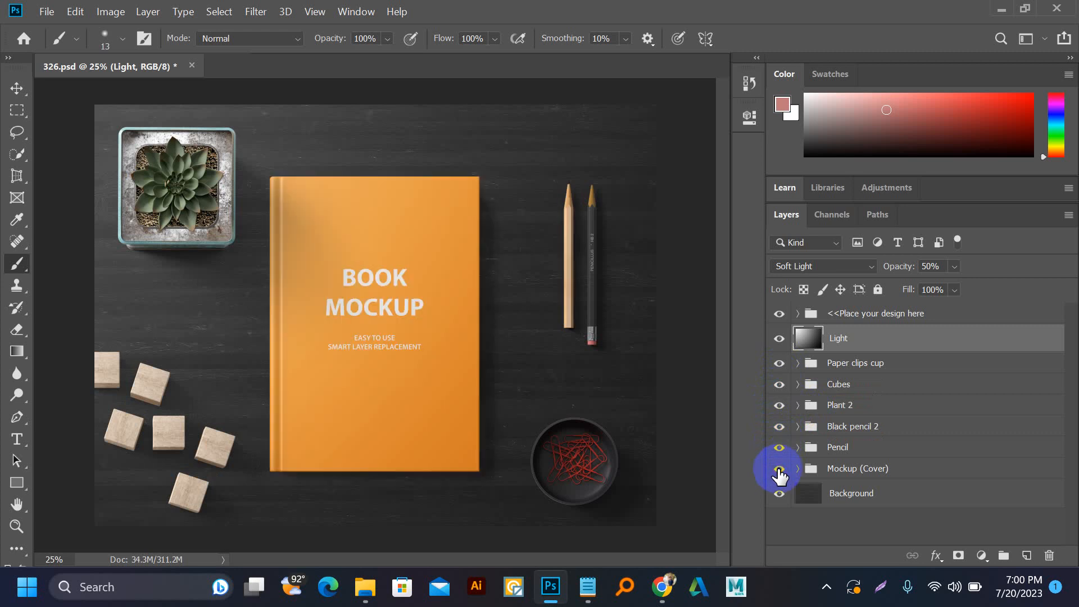
- Expand the Mockup (Cover) group and toggle the visibility of its layers, including Screen, Levels 1 and Cover, to find the cover artwork
left_click(797, 468)
scroll(830, 448, "down", 1)
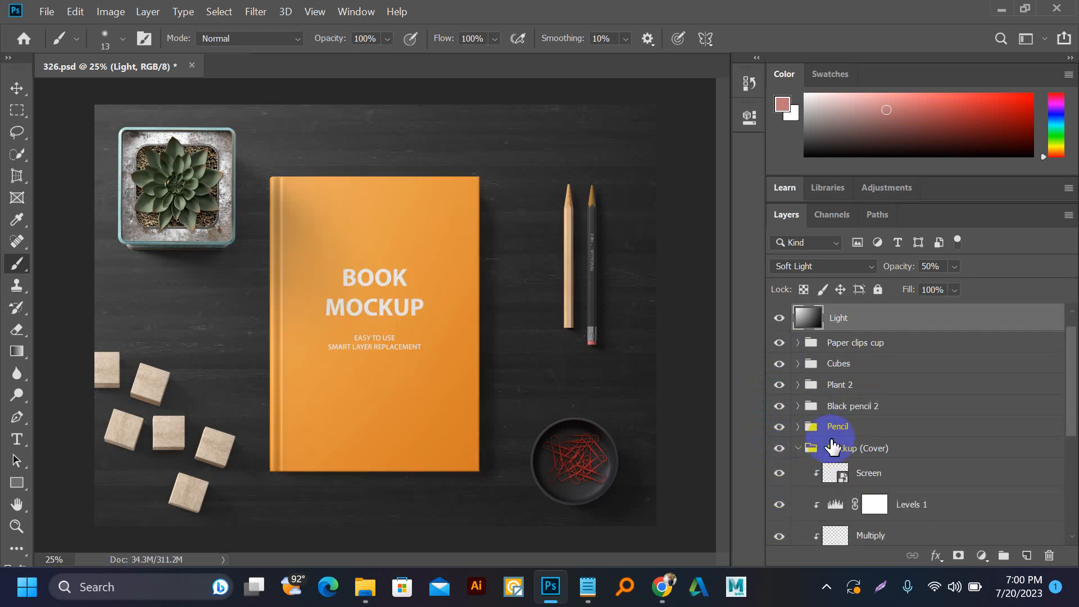
left_click(779, 474)
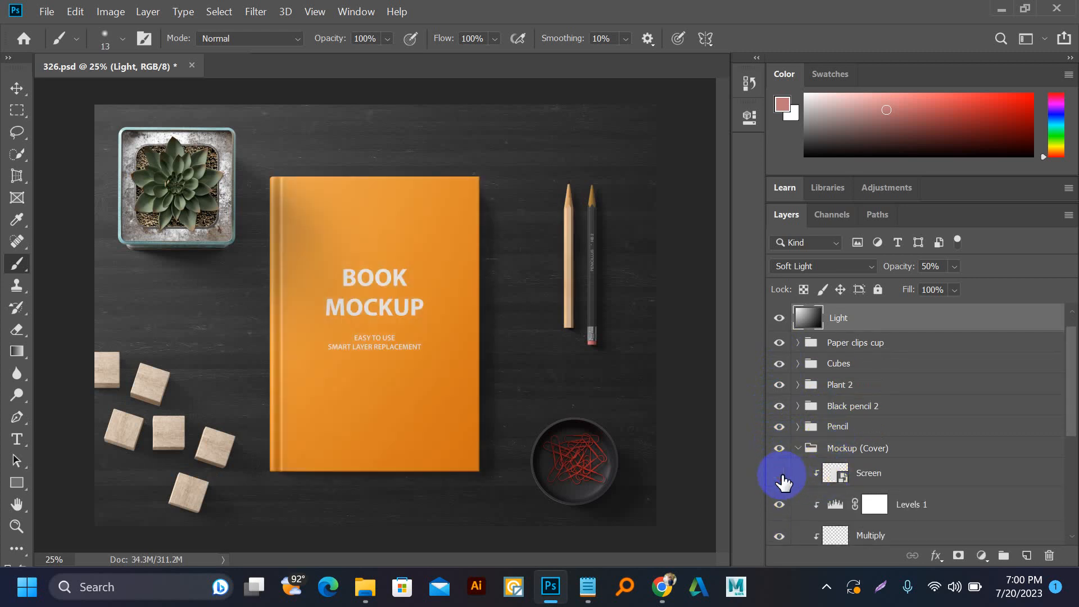
left_click(779, 474)
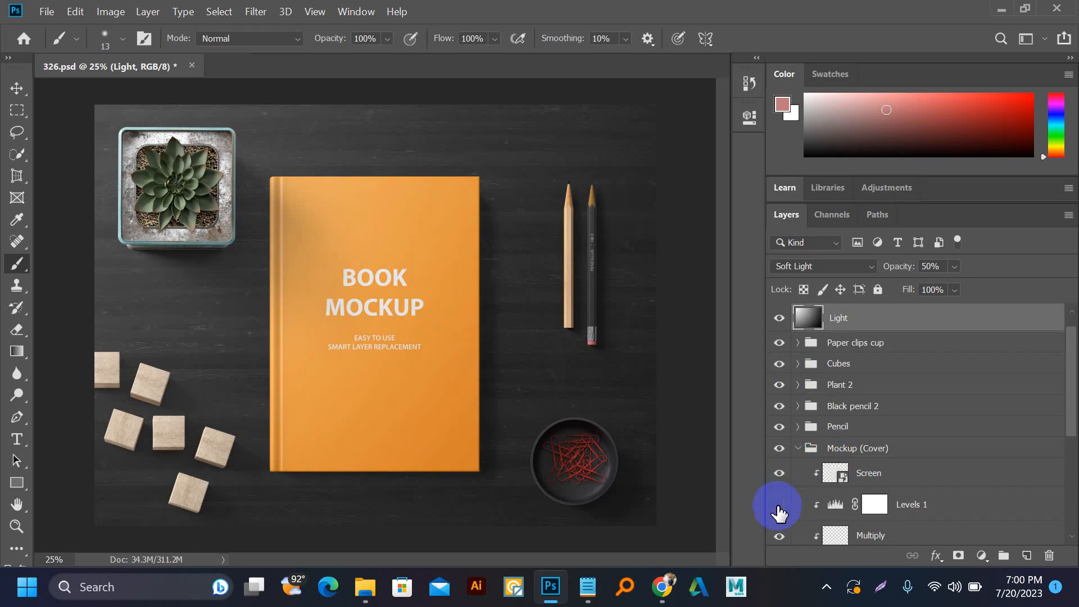
scroll(781, 513, "down", 1)
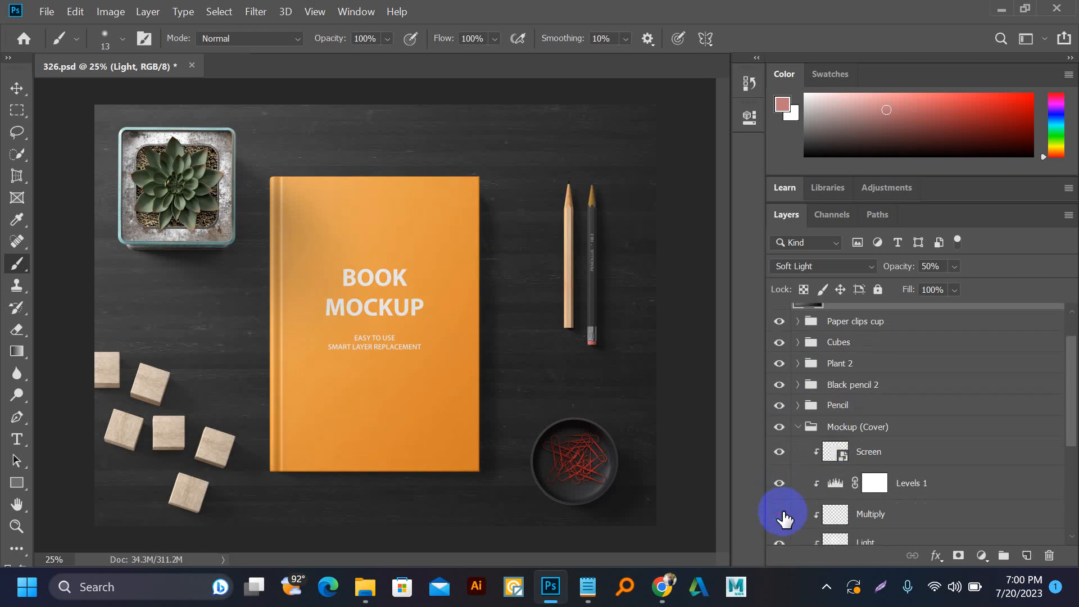
scroll(859, 467, "down", 2)
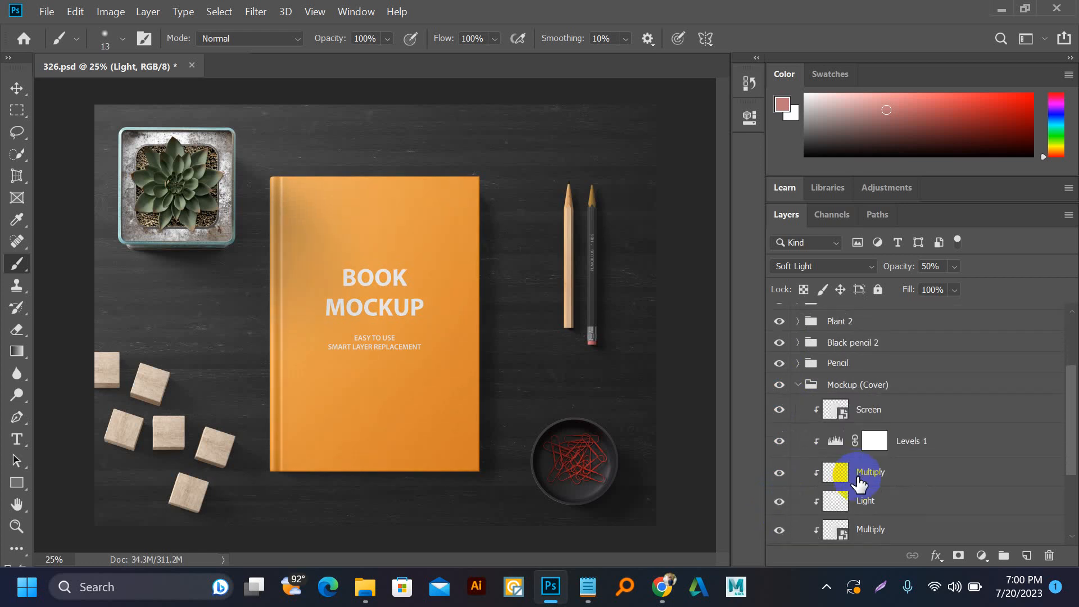
scroll(855, 486, "down", 3)
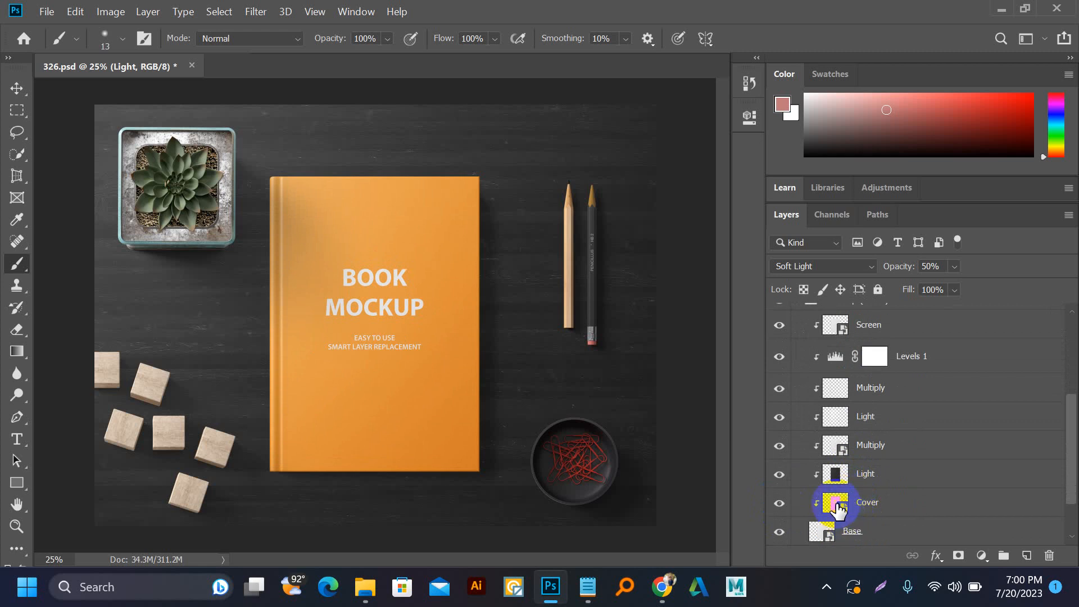
left_click(780, 502)
left_click(780, 502)
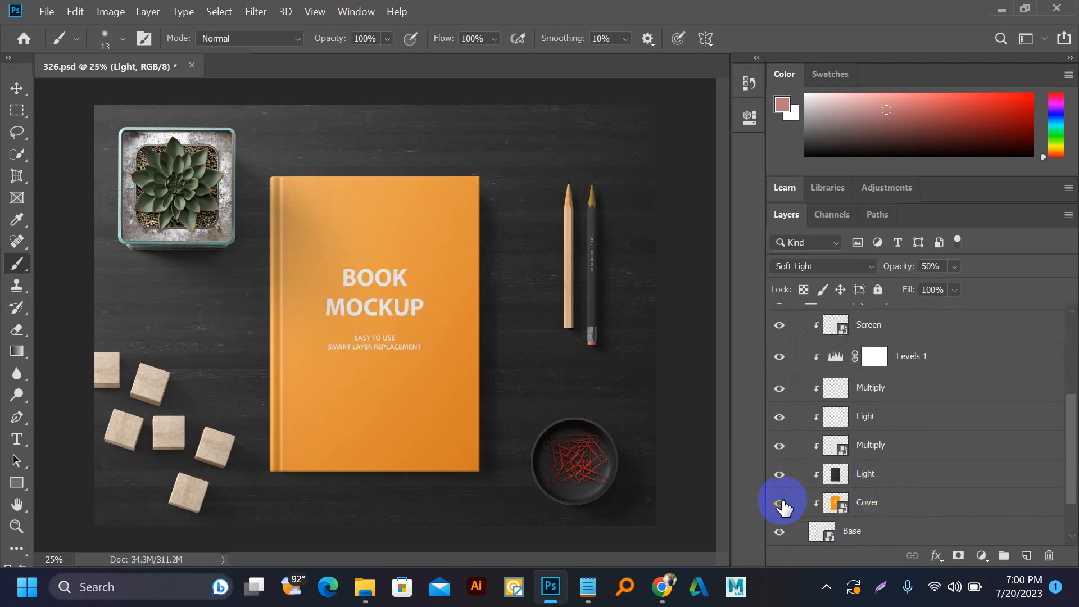
- Open the Cover layer's smart object contents and place the animal book-01 image from the Desktop folder into them
double_click(833, 503)
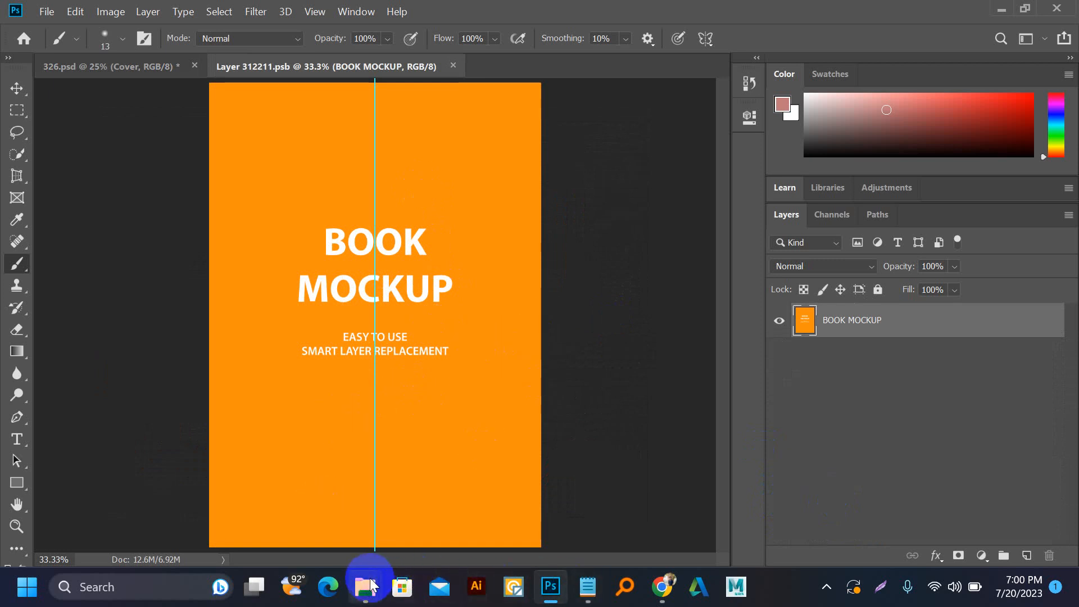
mouse_move(371, 584)
left_click(385, 513)
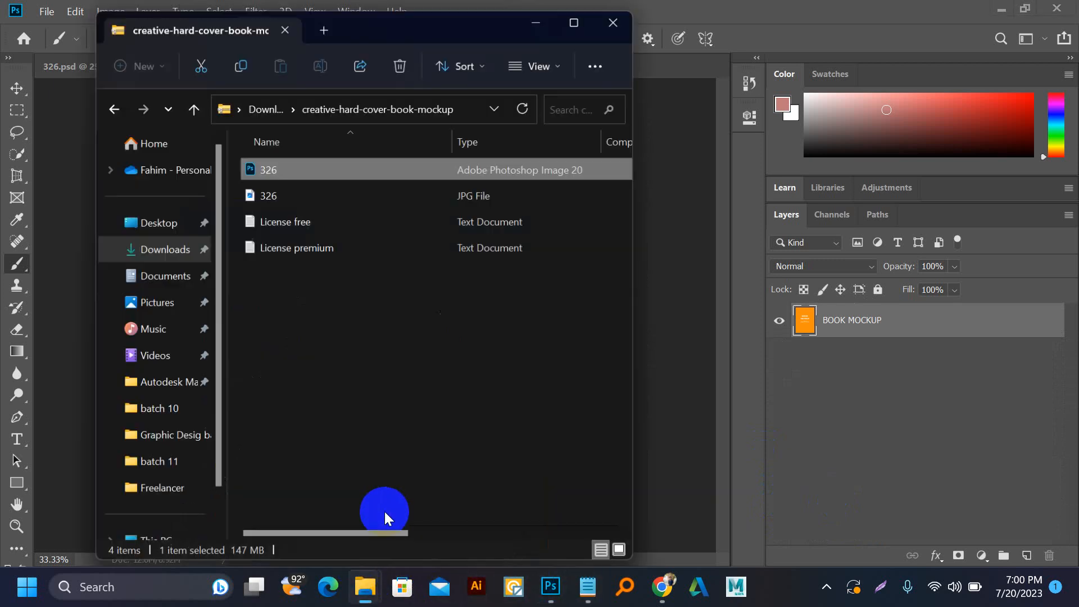
left_click(157, 219)
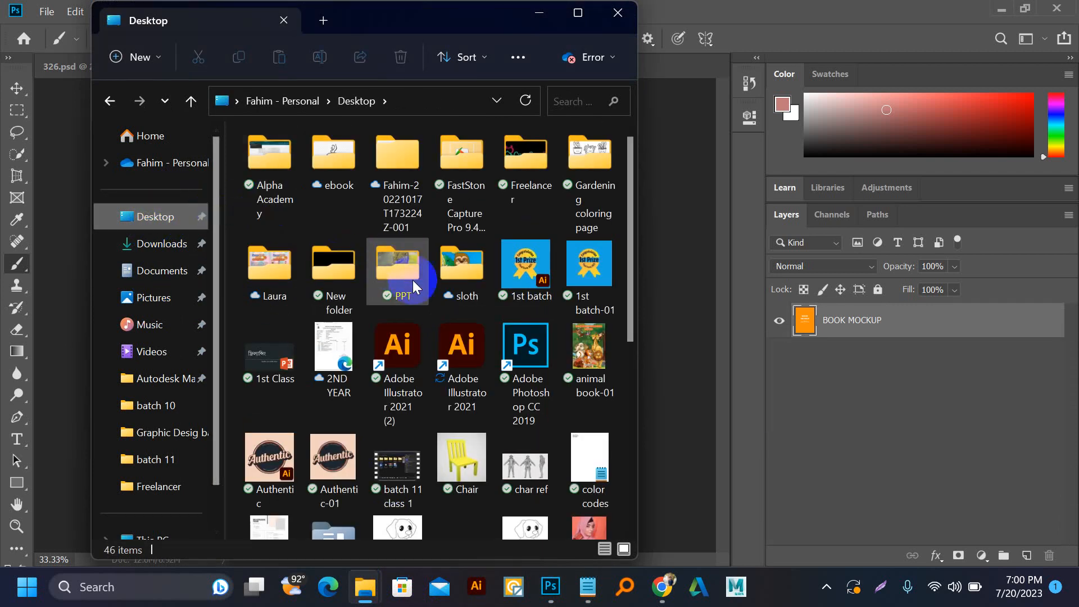
left_click_drag(589, 349, 673, 305)
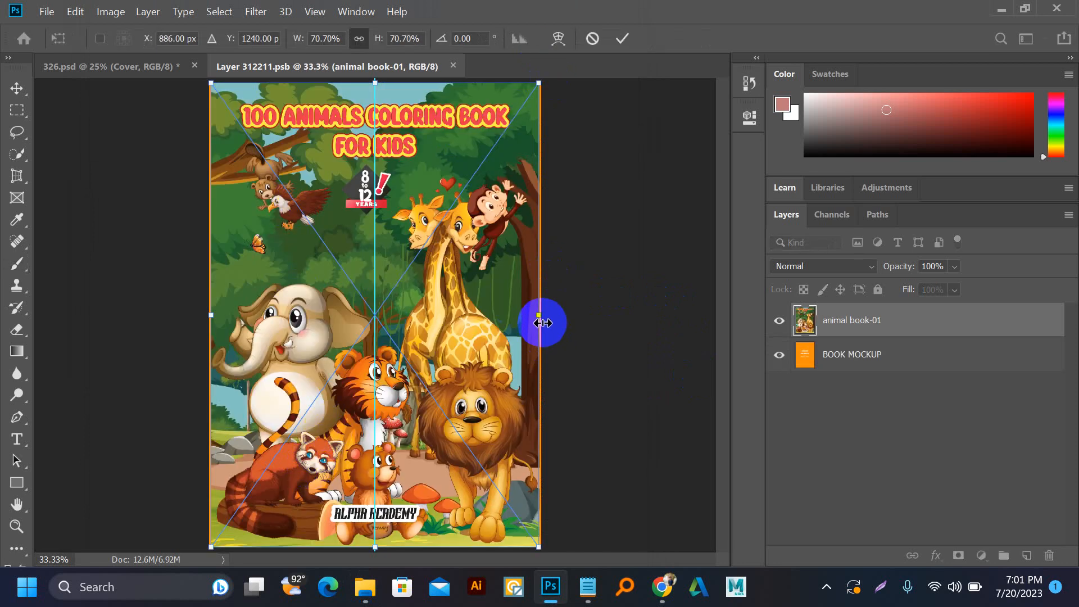
- Enlarge the placed animal book-01 image to 74.32% to fill the canvas, and save the smart object into the 326.psd mockup
mouse_move(547, 320)
left_mouse_down()
mouse_move(560, 322)
mouse_move(555, 315)
left_mouse_up()
left_click_drag(492, 272, 491, 270)
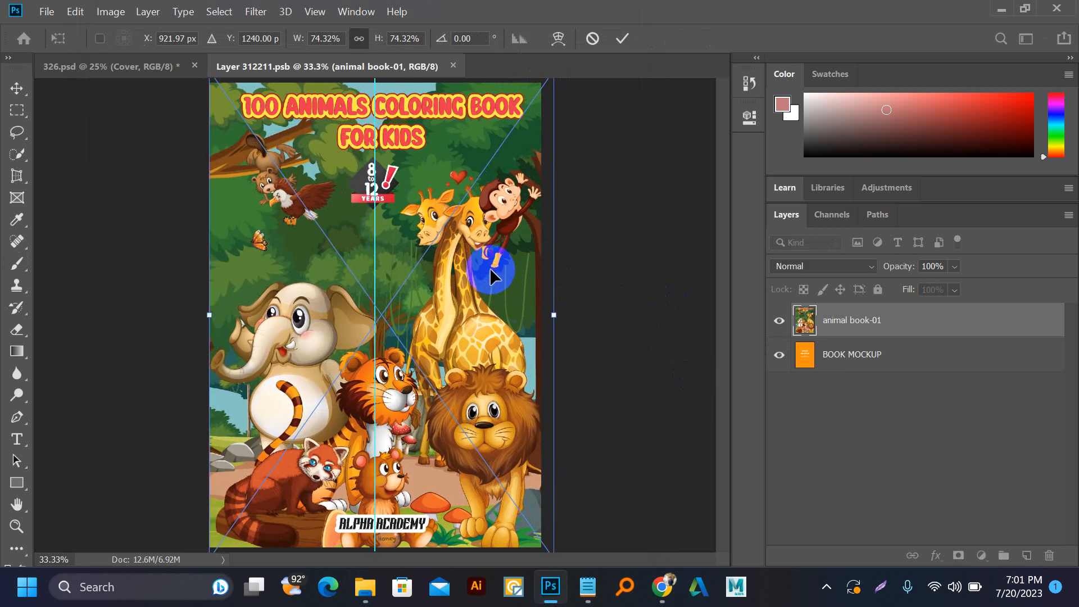
left_click(623, 39)
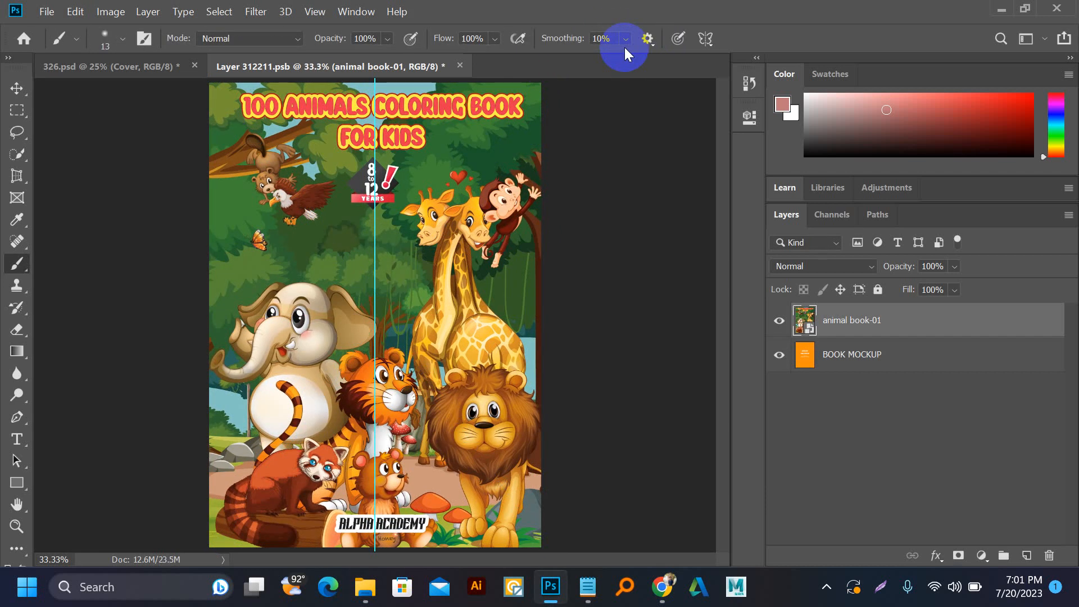
key("ctrl+s")
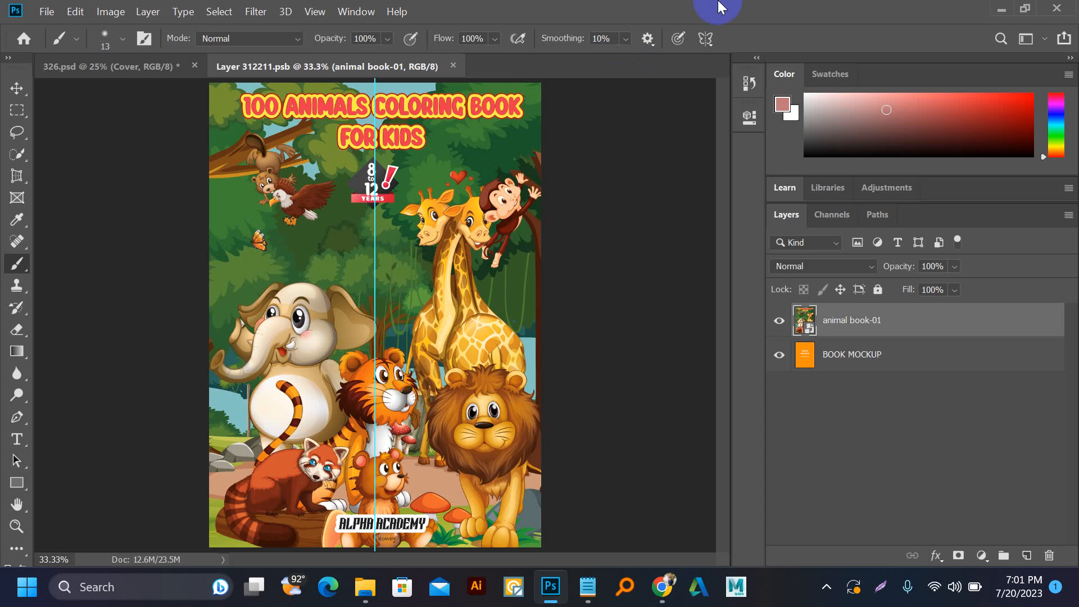
left_click(89, 69)
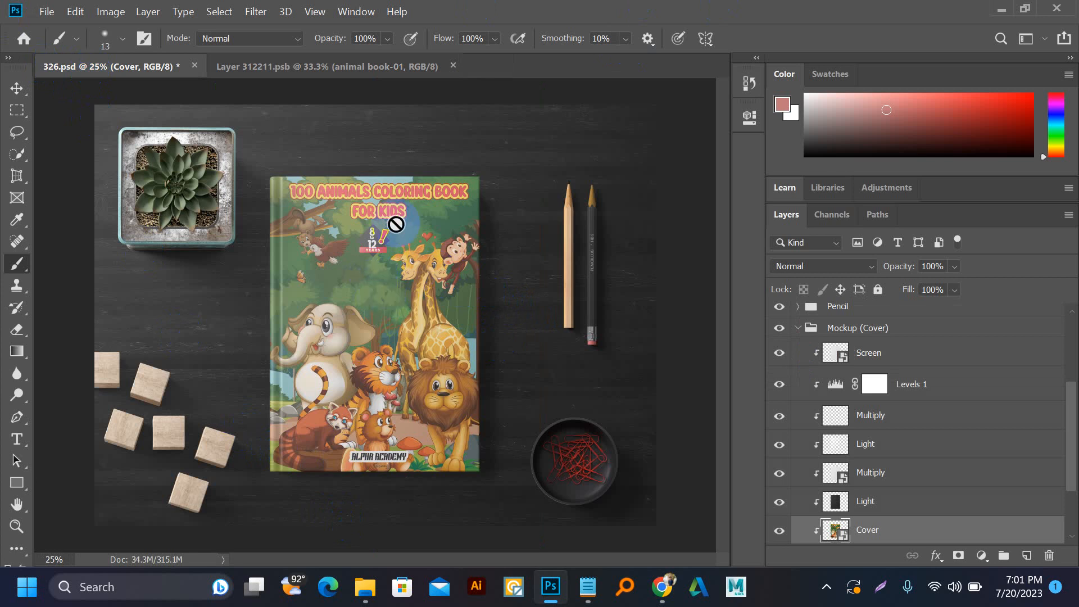
- Toggle the visibility of the Pencil group, the top Light layer and the Paper clips cup group to compare their effect on the mockup
left_click(779, 308)
left_click(779, 308)
scroll(787, 337, "up", 5)
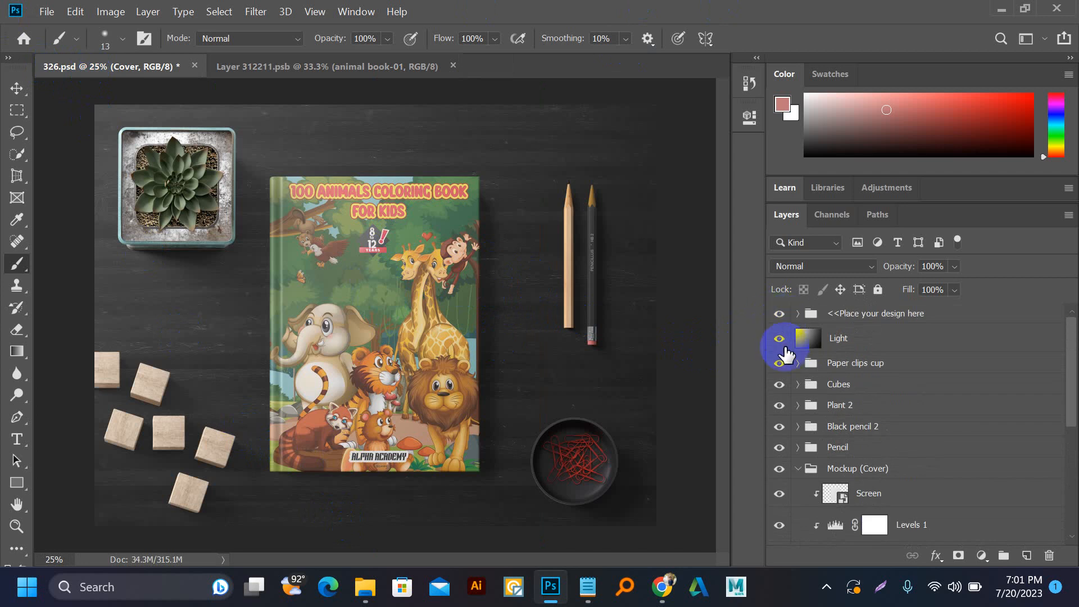
left_click(778, 339)
left_click(778, 340)
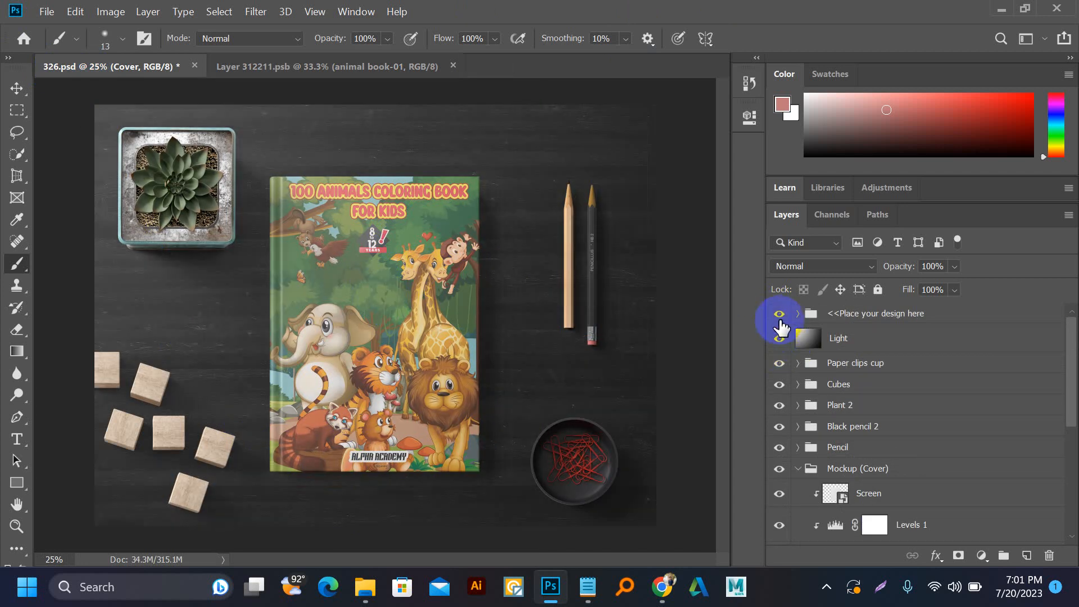
left_click(778, 366)
scroll(775, 377, "down", 1)
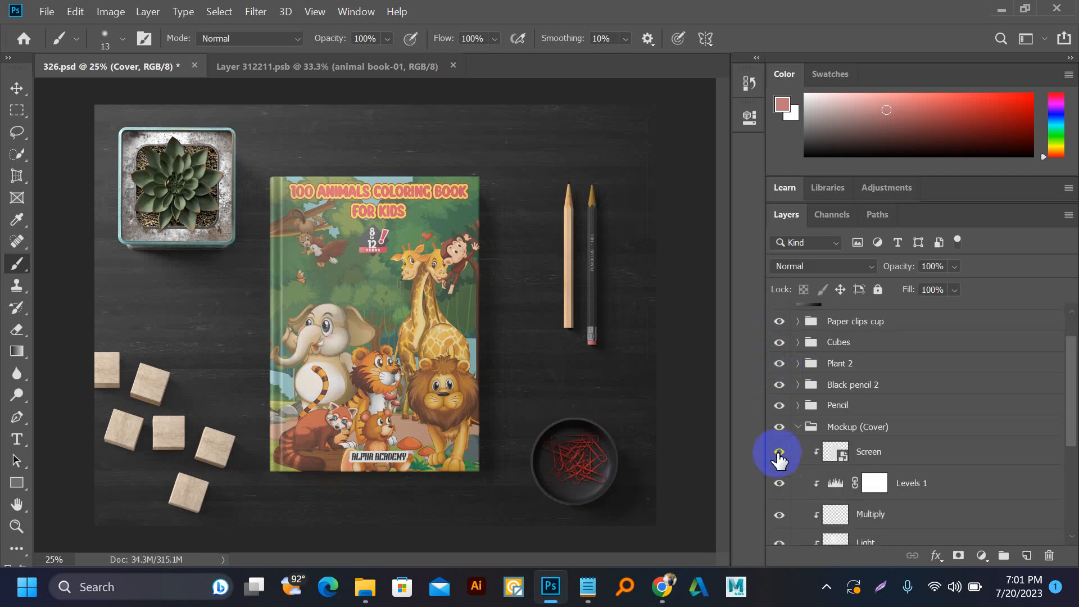
- Hide the Screen layer, the upper Light layer and the lower Multiply layer in the Mockup (Cover) group, checking Levels 1 as well
left_click(780, 451)
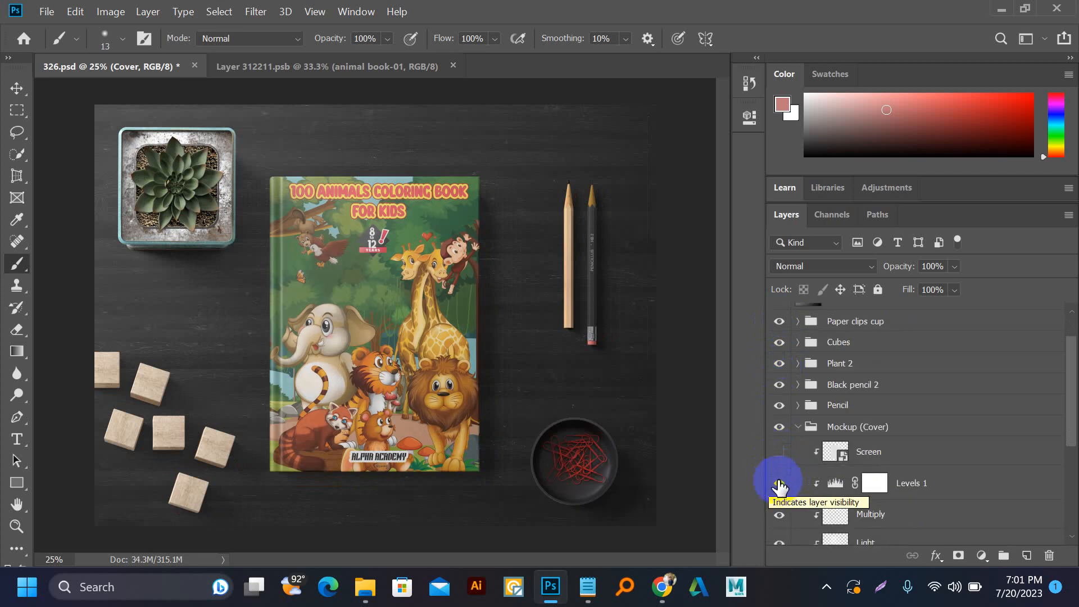
left_click(779, 483)
left_click(779, 484)
scroll(781, 481, "down", 1)
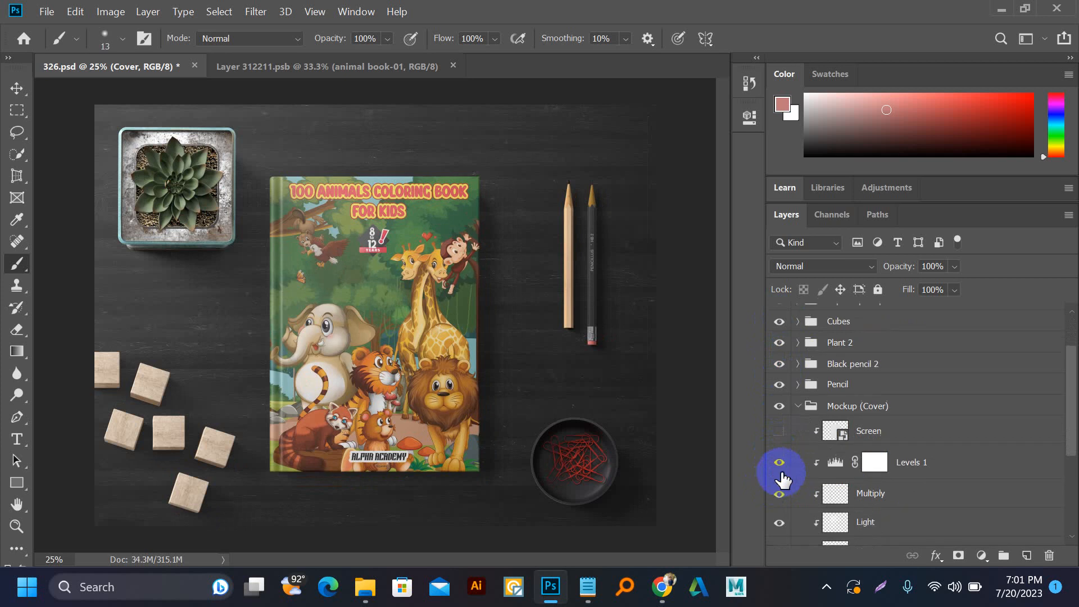
left_click(780, 463)
left_click(779, 462)
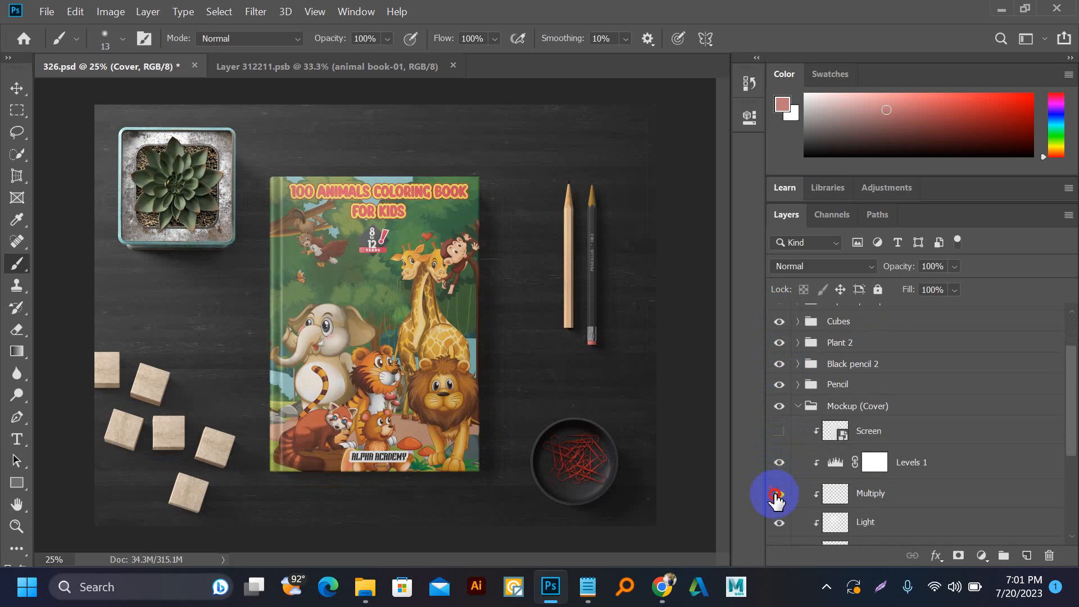
scroll(778, 499, "down", 1)
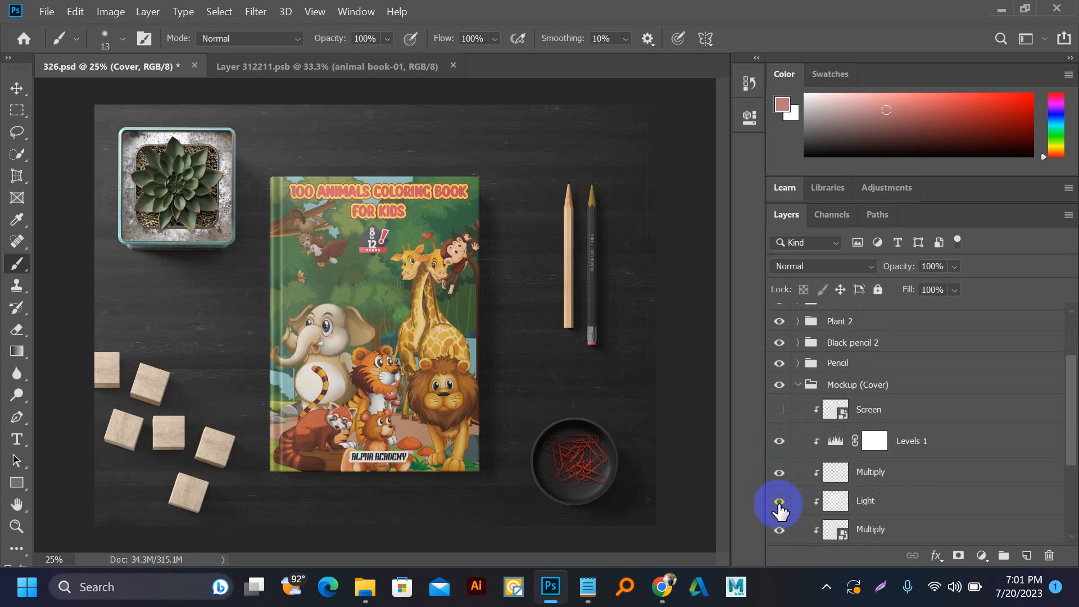
scroll(780, 509, "down", 1)
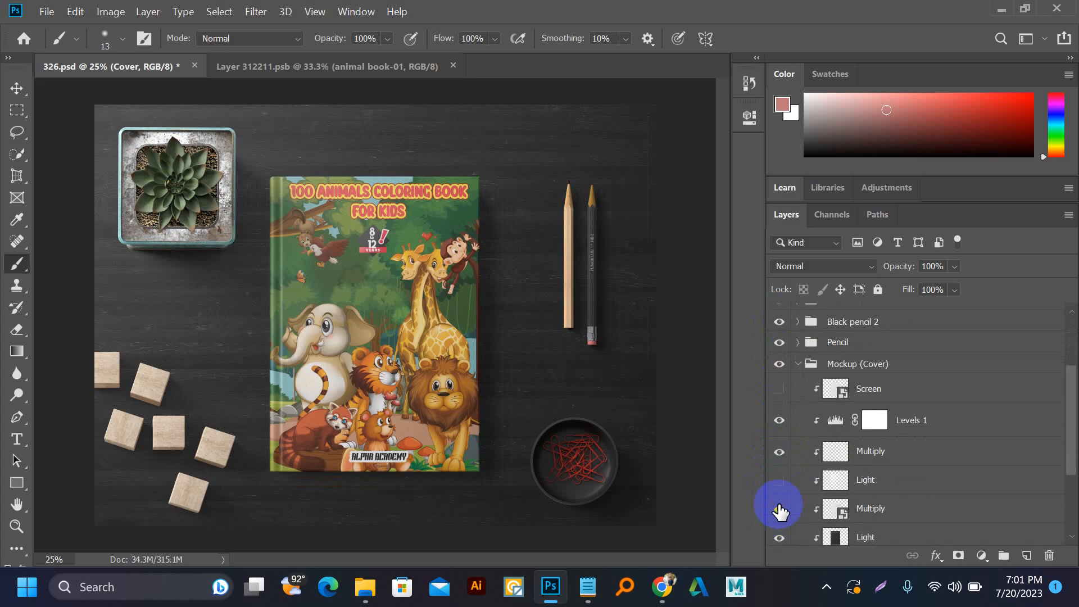
left_click(778, 509)
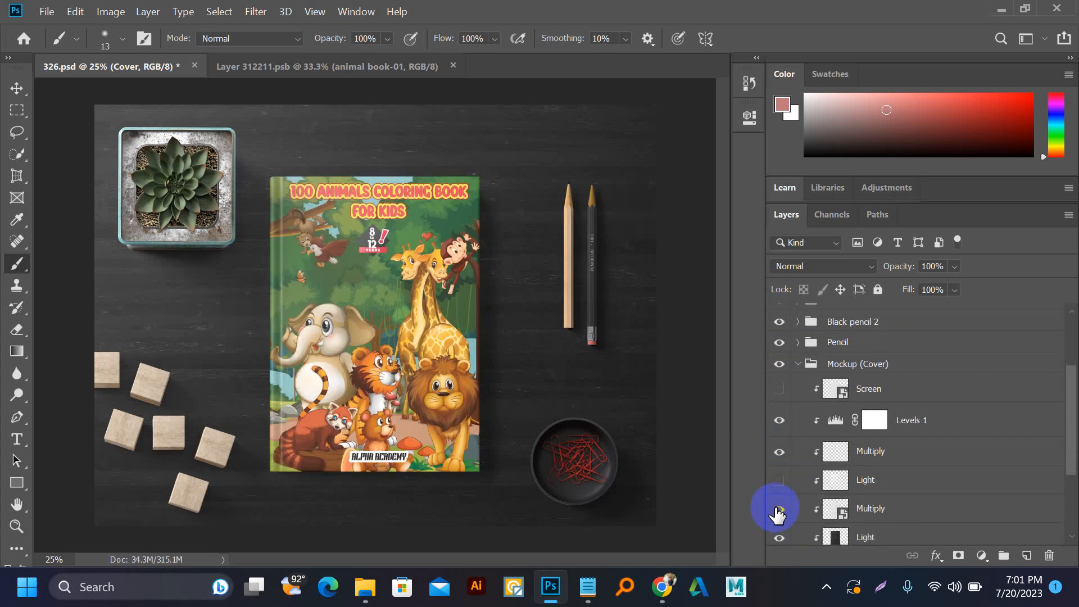
left_click(779, 510)
scroll(778, 511, "down", 1)
left_click(780, 488)
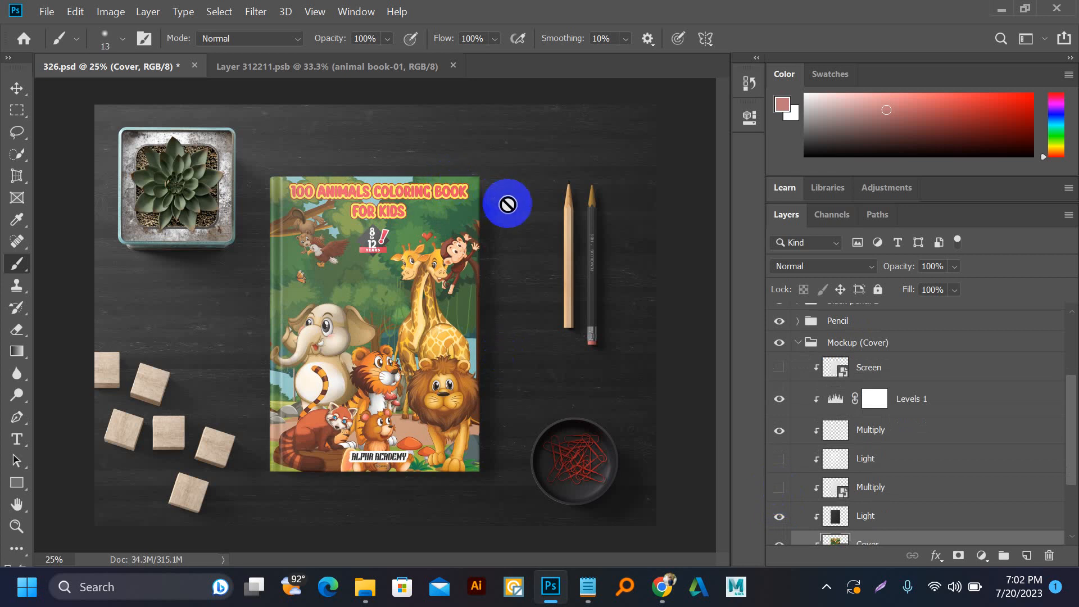
- Quick-export the mockup as a PNG named 326 in the OneDrive folder
left_click(46, 11)
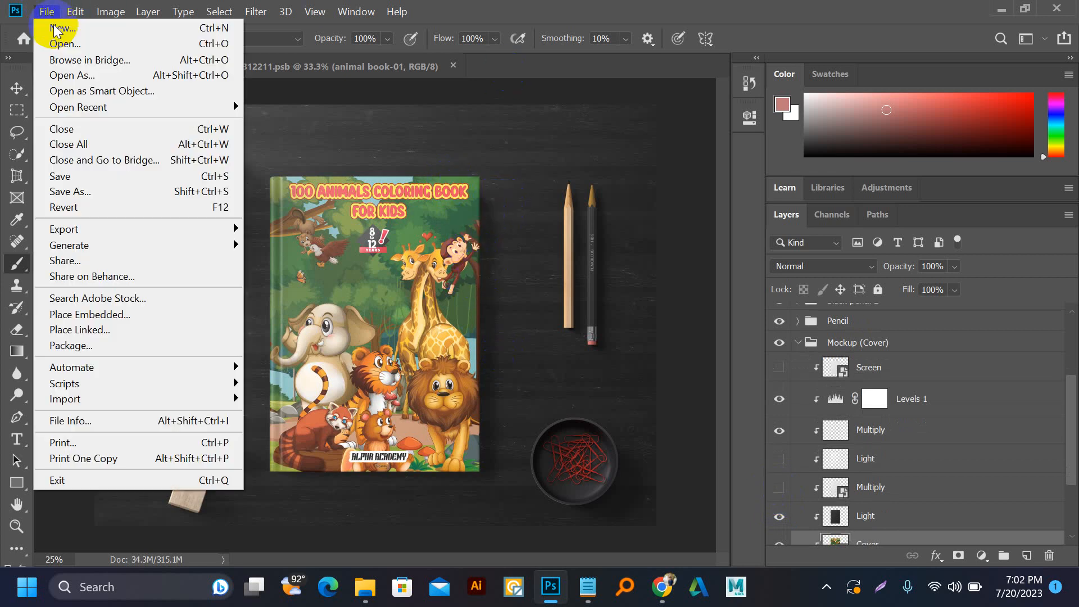
mouse_move(105, 228)
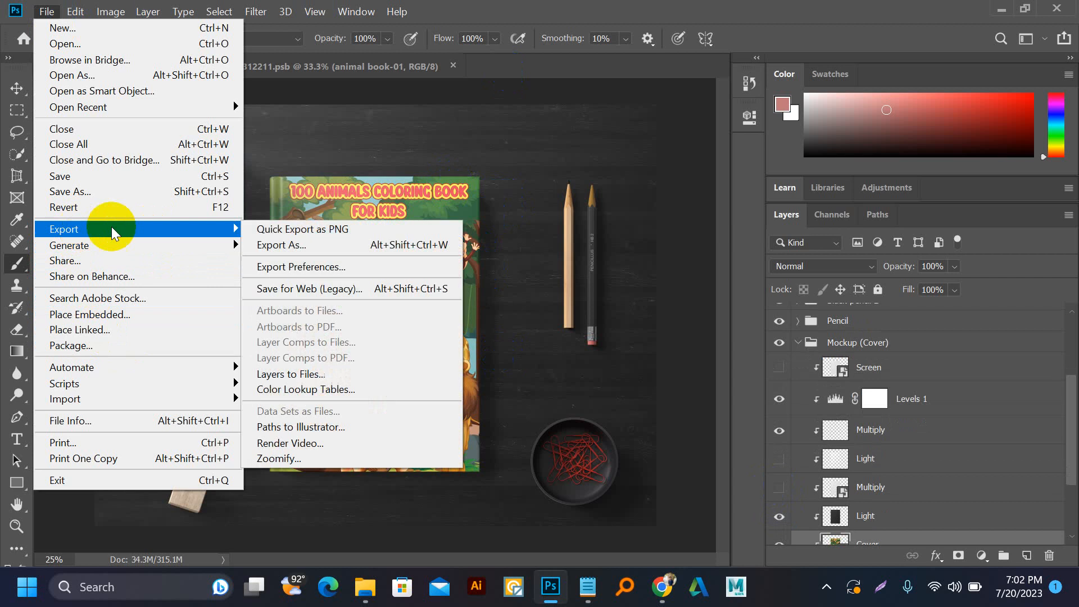
left_click(268, 229)
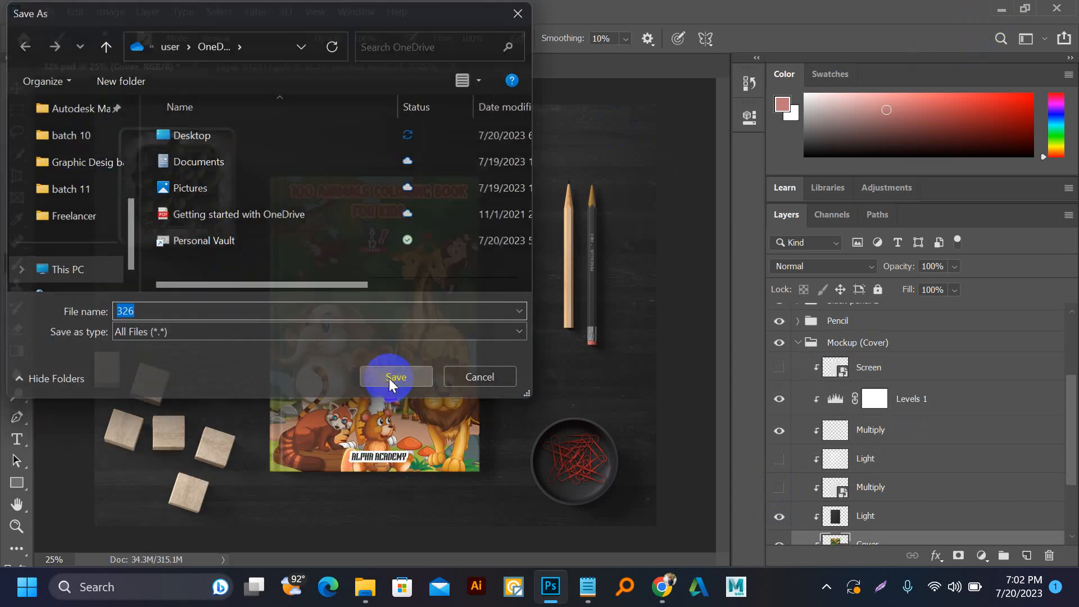
left_click(389, 379)
- Minimise Photoshop and the folder window, and refresh the desktop to look for the exported mockup image
left_click(1003, 10)
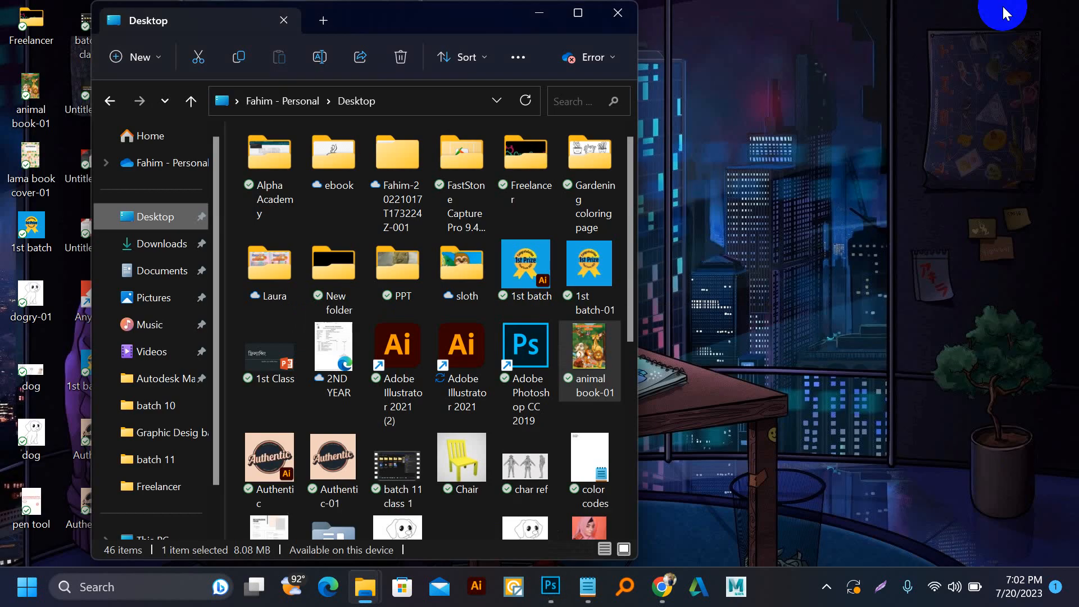
left_click(538, 13)
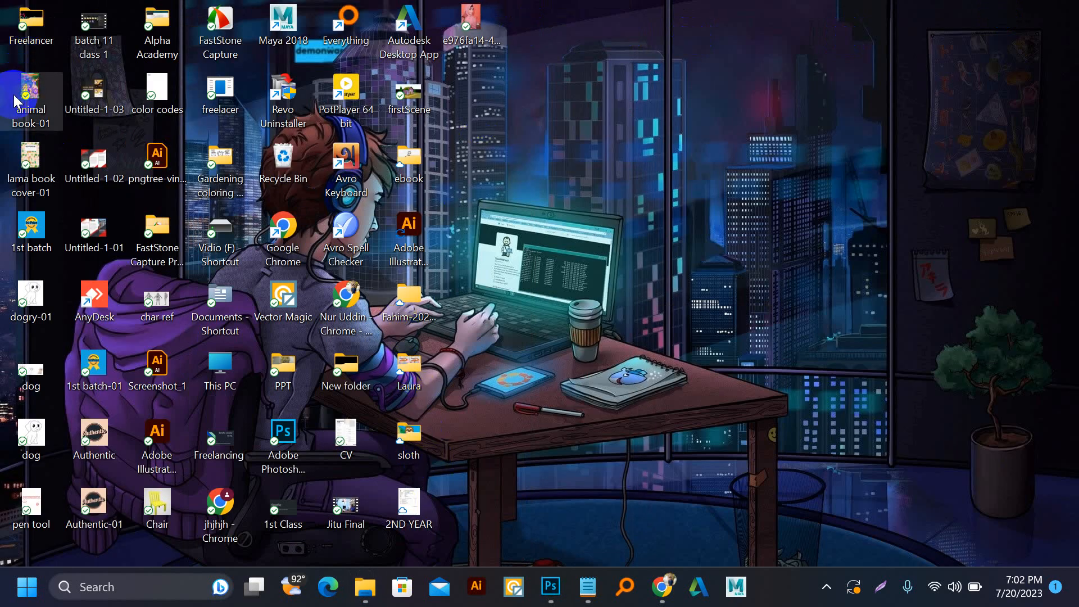
right_click(619, 88)
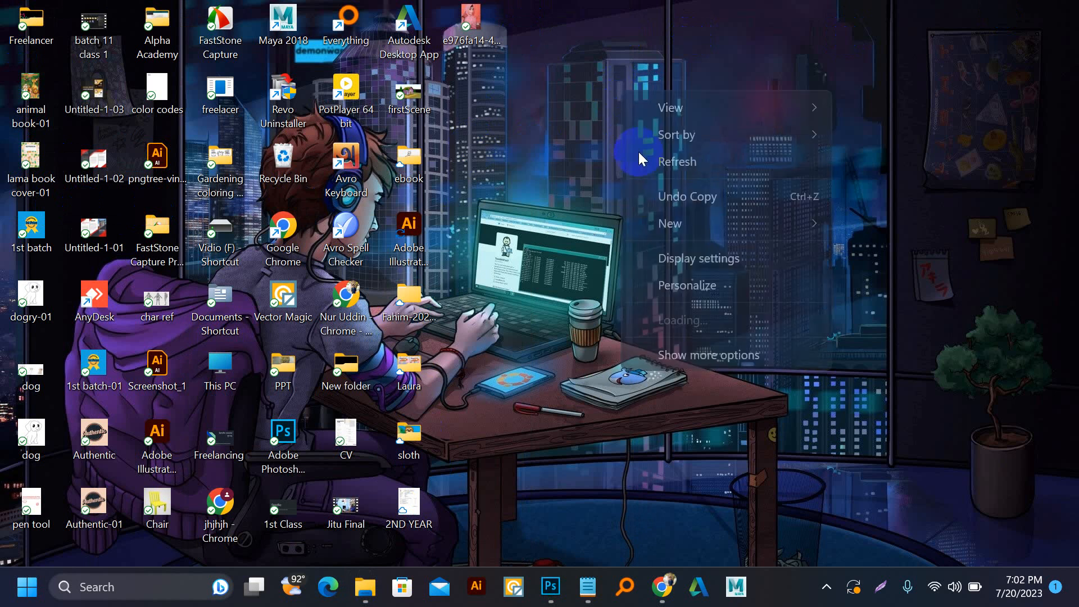
left_click(661, 161)
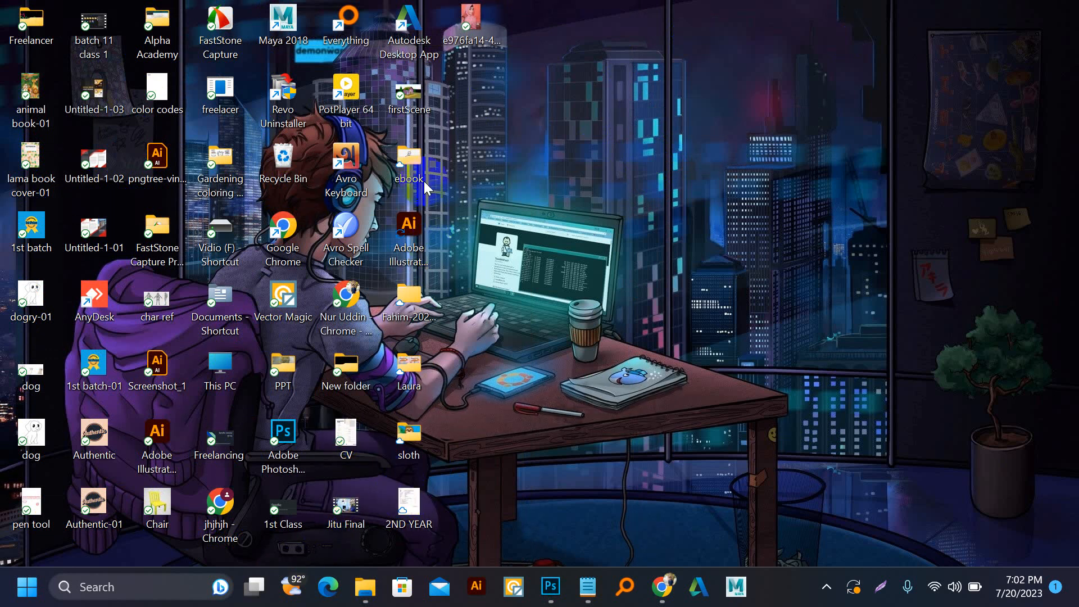
- Return to Photoshop and quick-export the mockup as a PNG named 326 into the Desktop folder
left_click(550, 586)
left_click(46, 11)
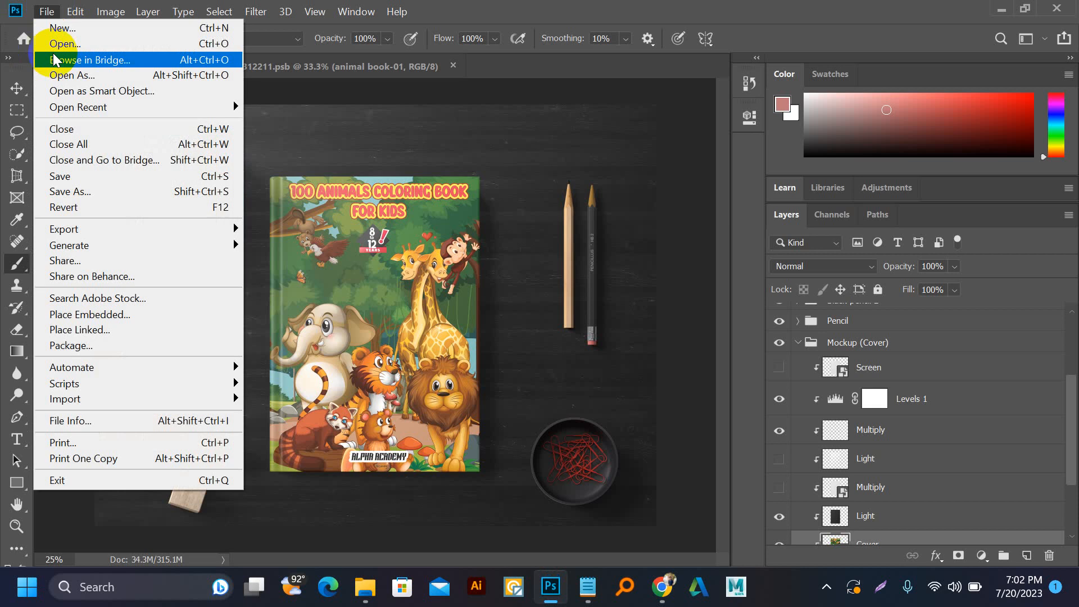
mouse_move(176, 230)
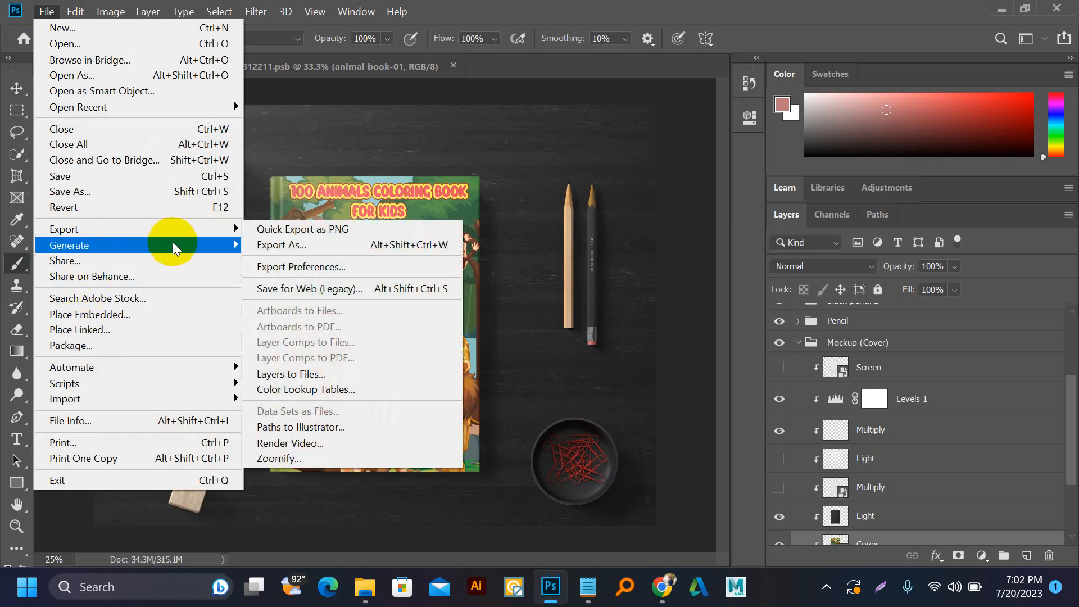
left_click(283, 229)
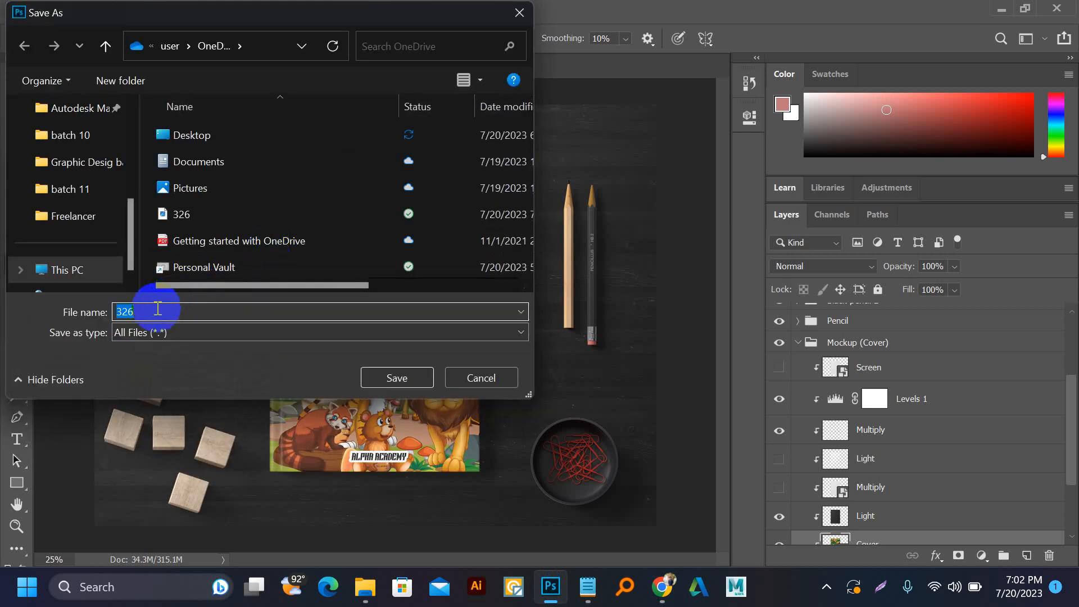
double_click(187, 136)
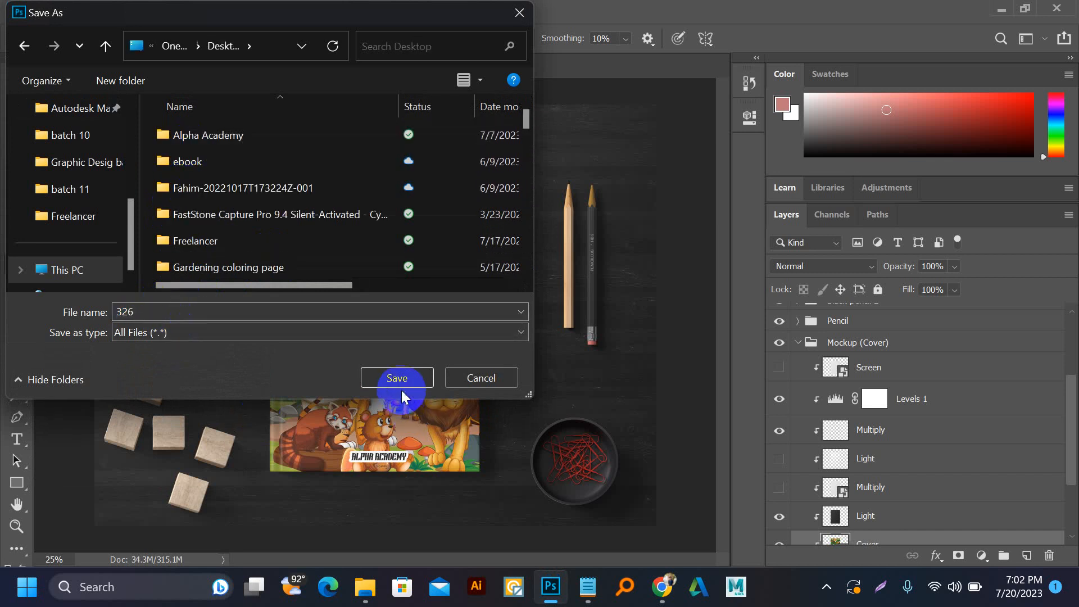
left_click(397, 378)
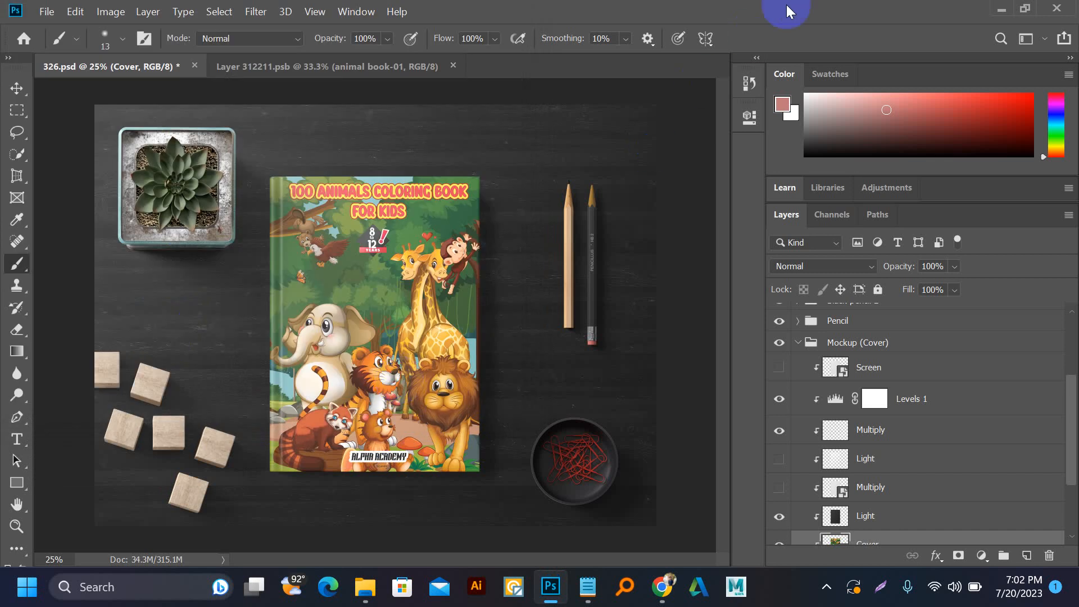
- Minimise Photoshop and refresh the desktop to bring up the exported 326 image
left_click(999, 7)
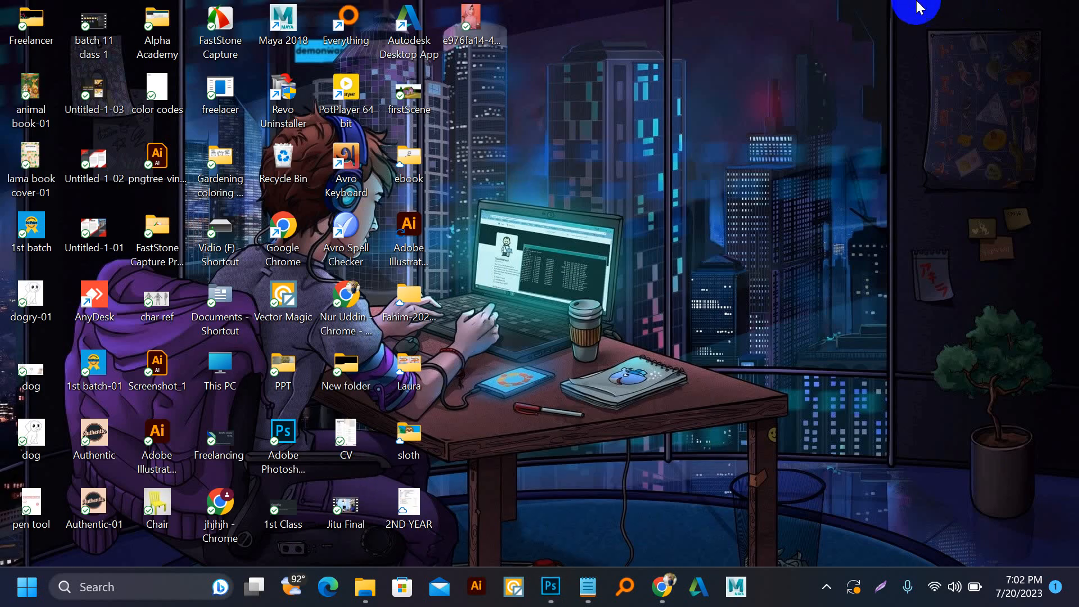
left_click(395, 355)
left_click(576, 133)
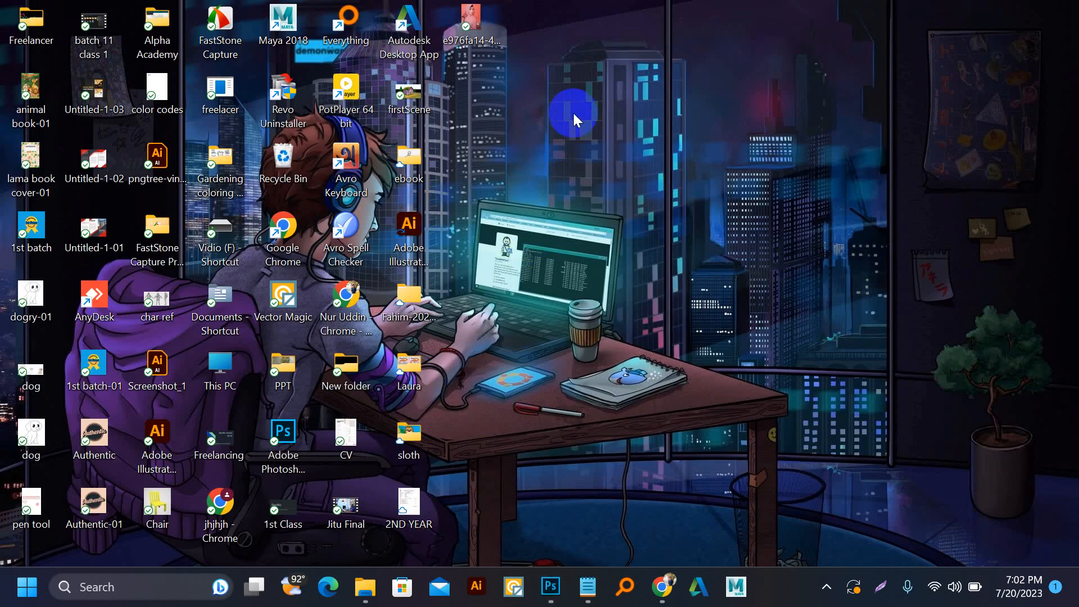
right_click(573, 113)
left_click(619, 185)
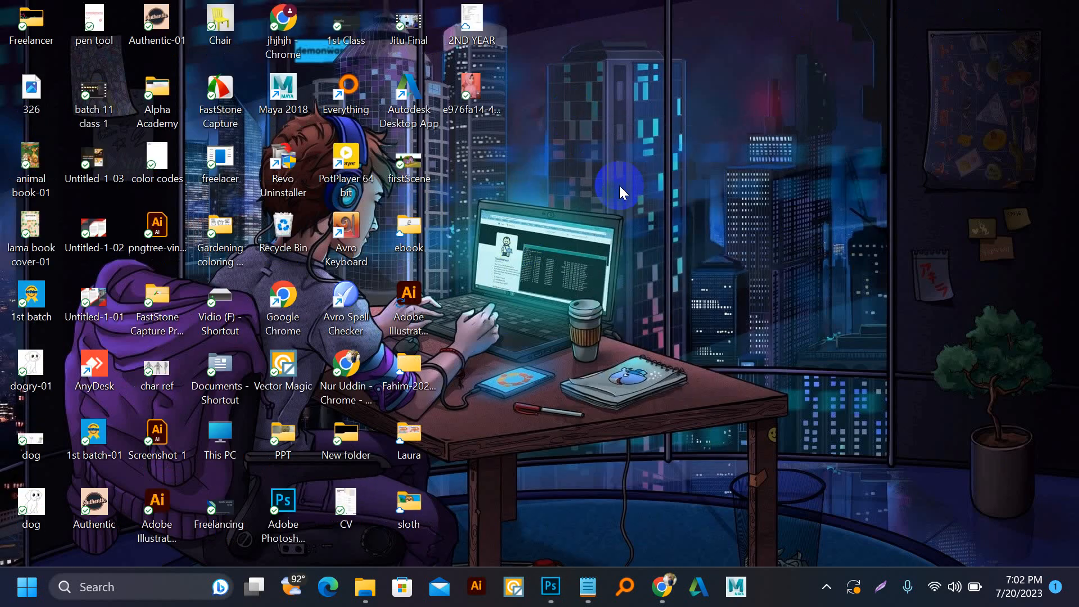
- Open the exported 326 image from the desktop, review the book cover mockup, and close the image viewer
left_click(36, 111)
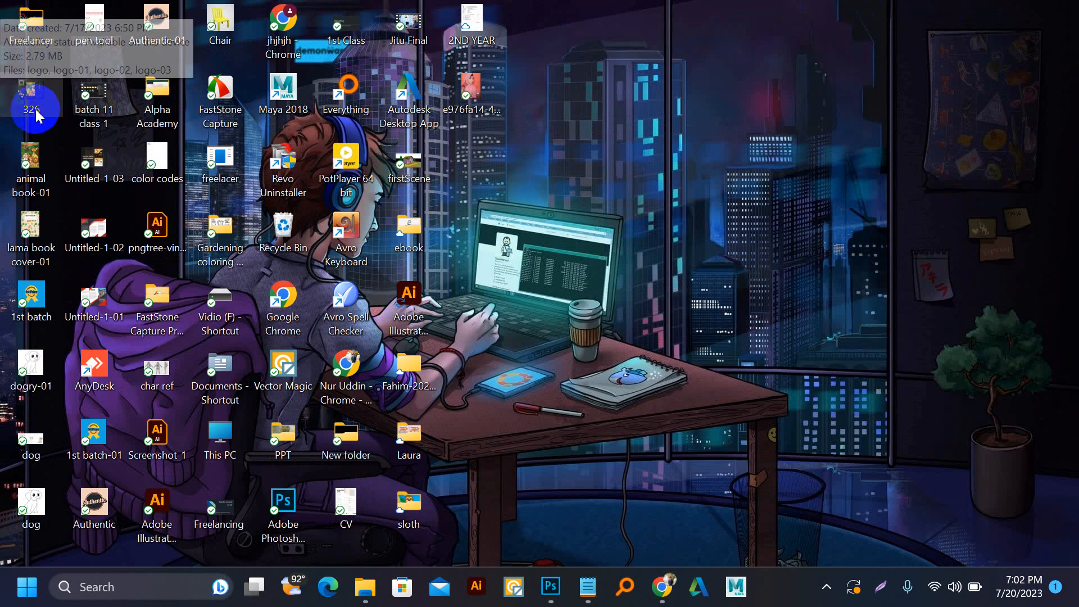
left_click(24, 95)
double_click(23, 92)
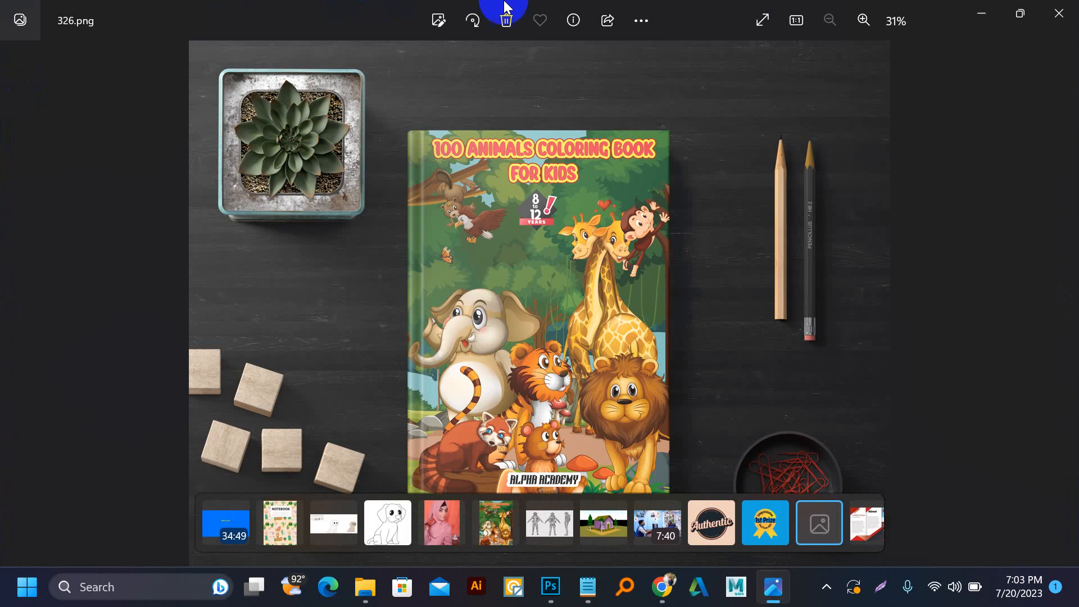
left_click(1058, 13)
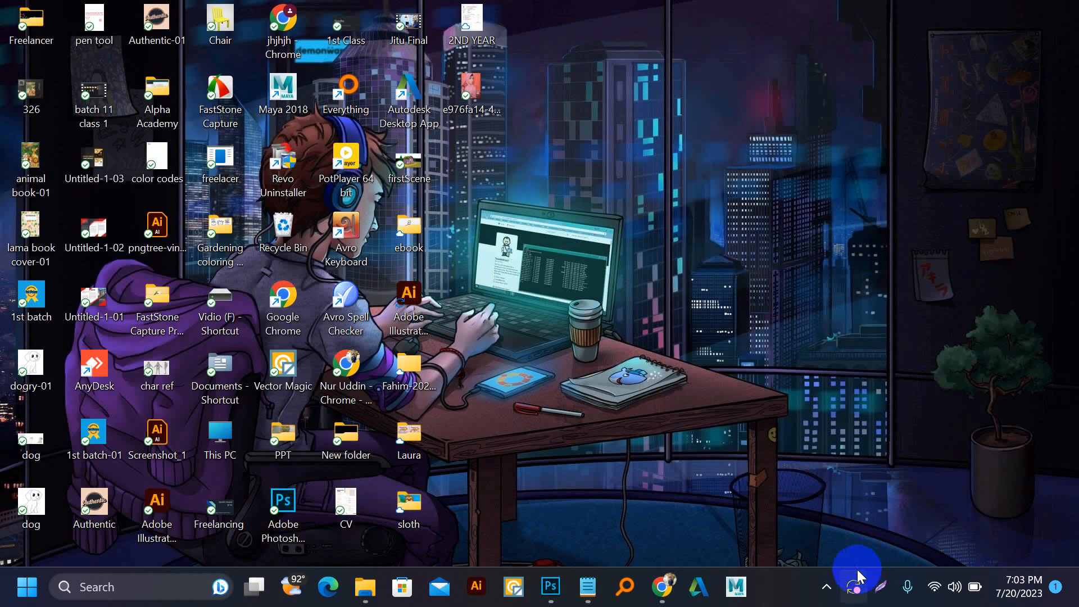